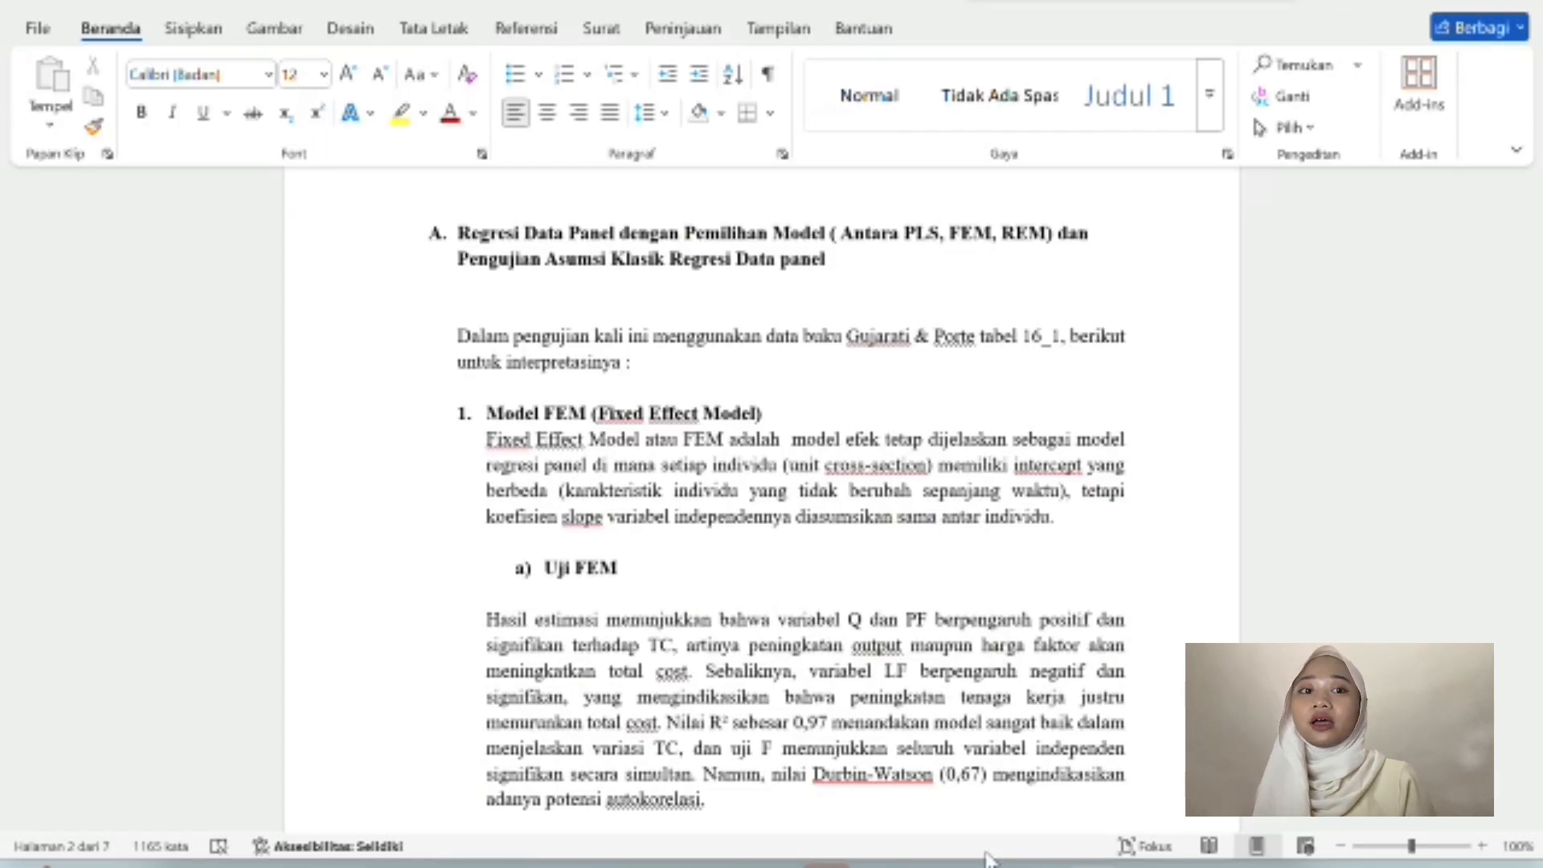
# Switch to the Excel workbook that holds the Table 16_1 panel data.
pyautogui.moveTo(988, 865)
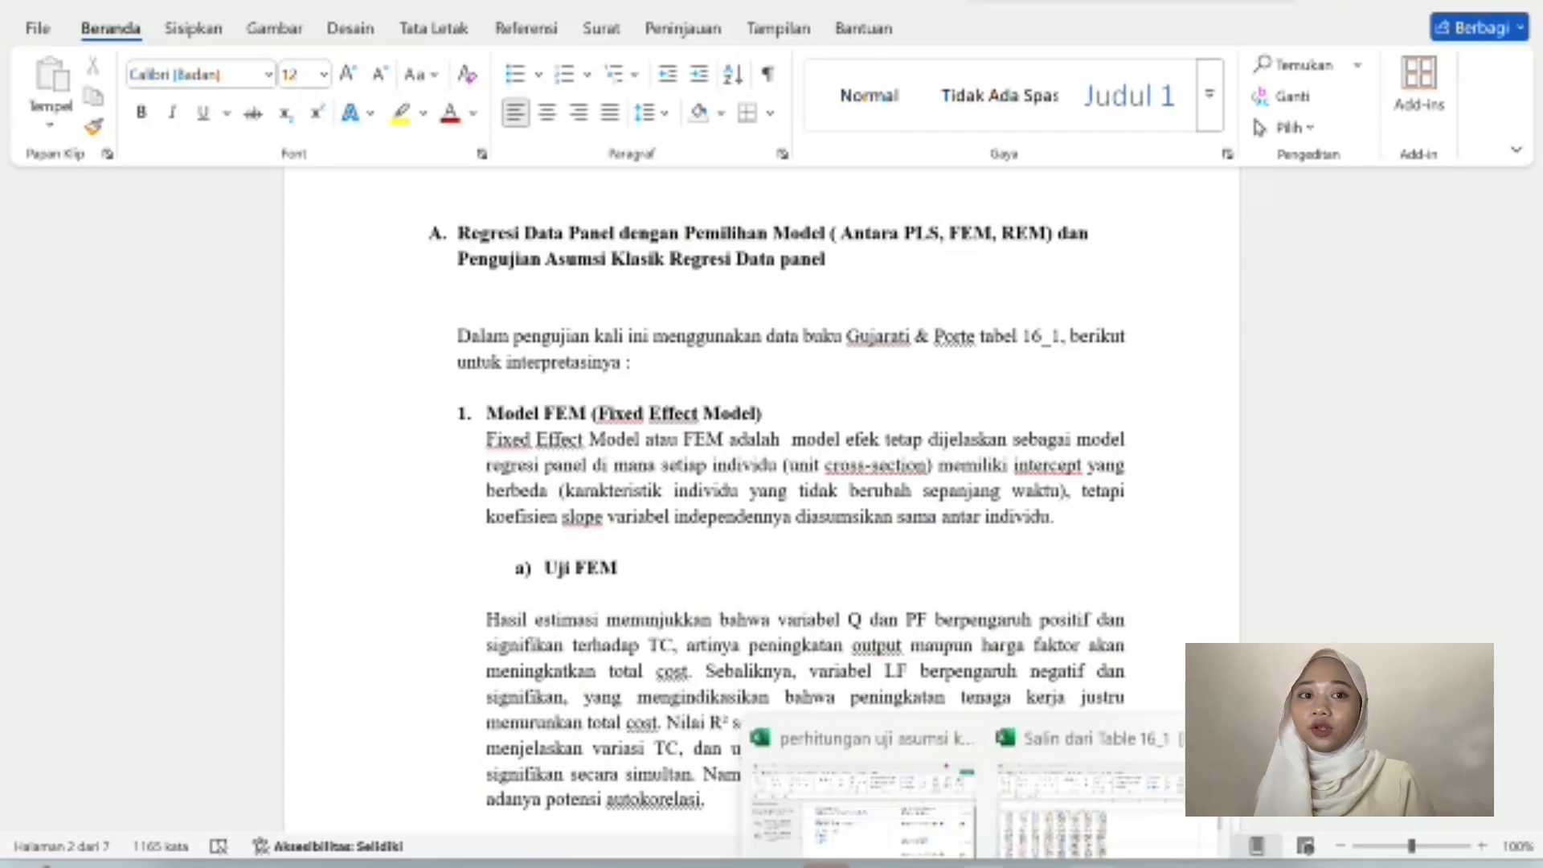
pyautogui.click(1023, 828)
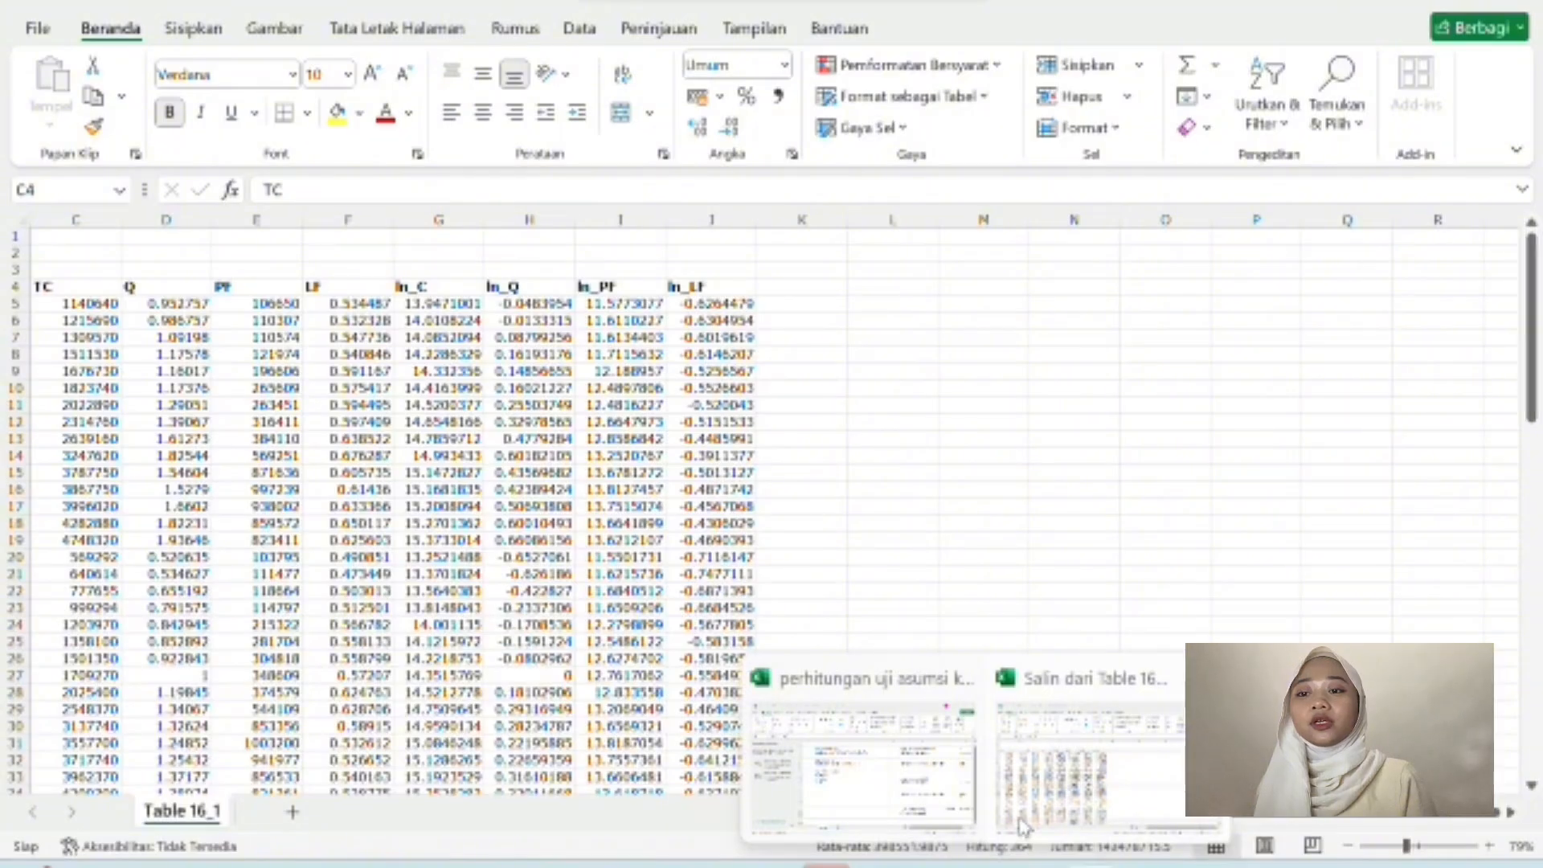
pyautogui.click(1033, 802)
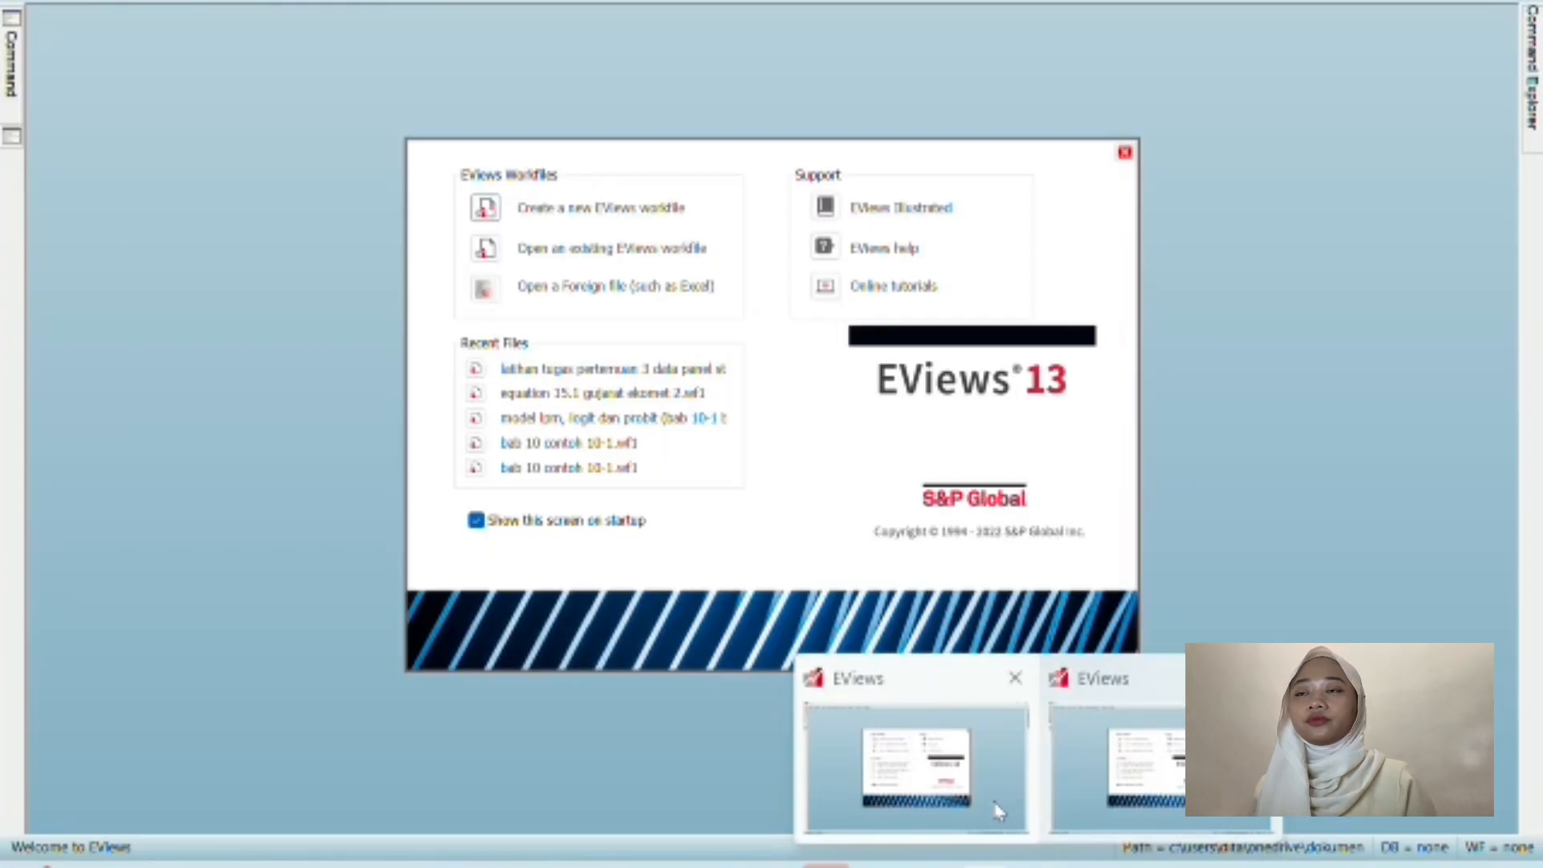
# Switch to EViews and create a balanced panel workfile with annual data from 1970 to 1984 and 6 cross sections.
pyautogui.click(999, 812)
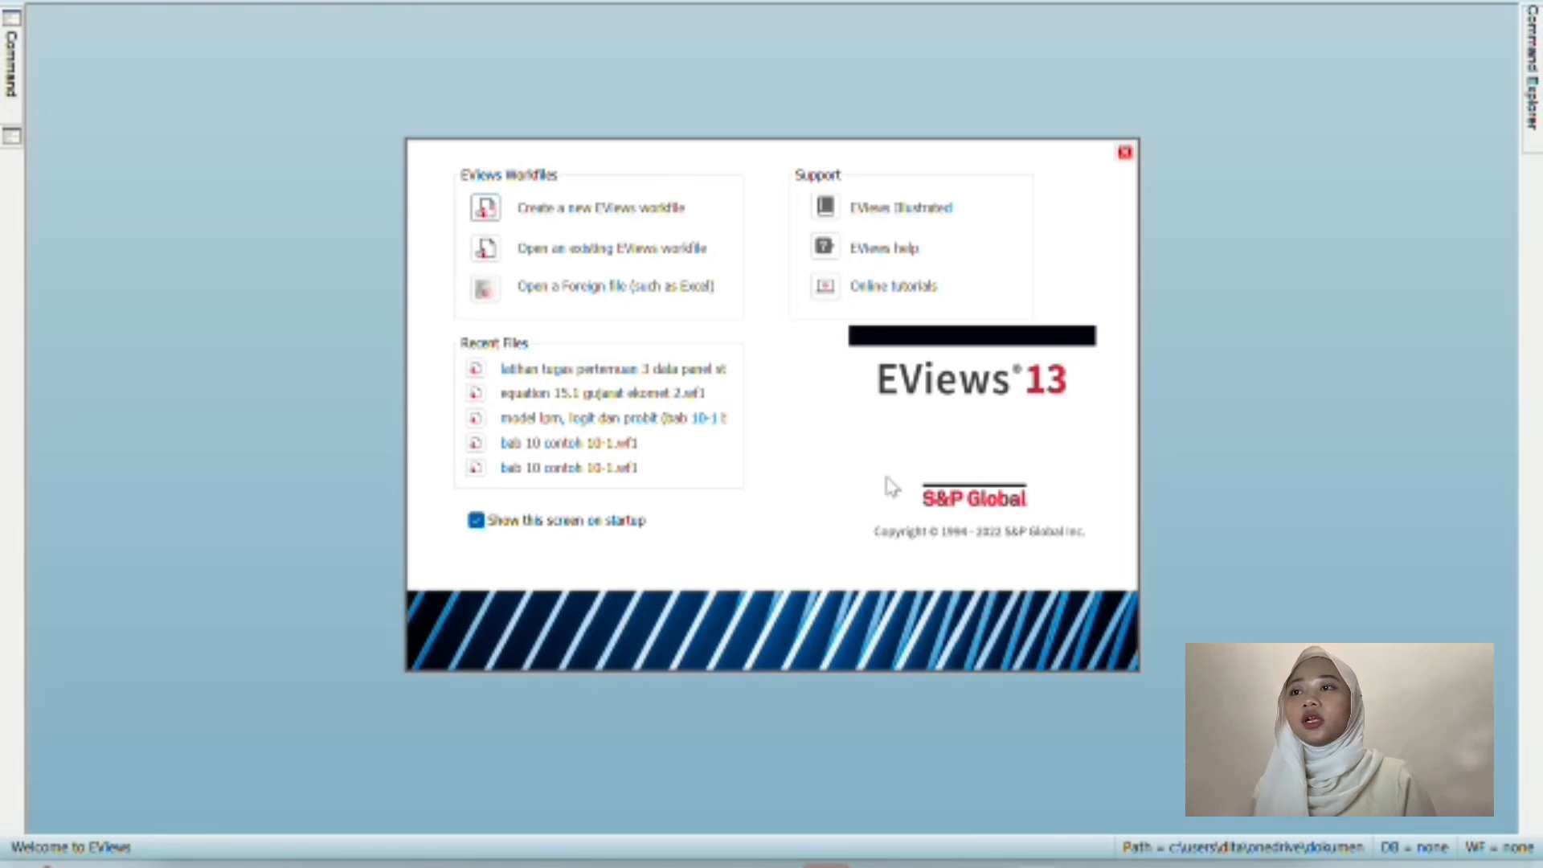
pyautogui.click(634, 210)
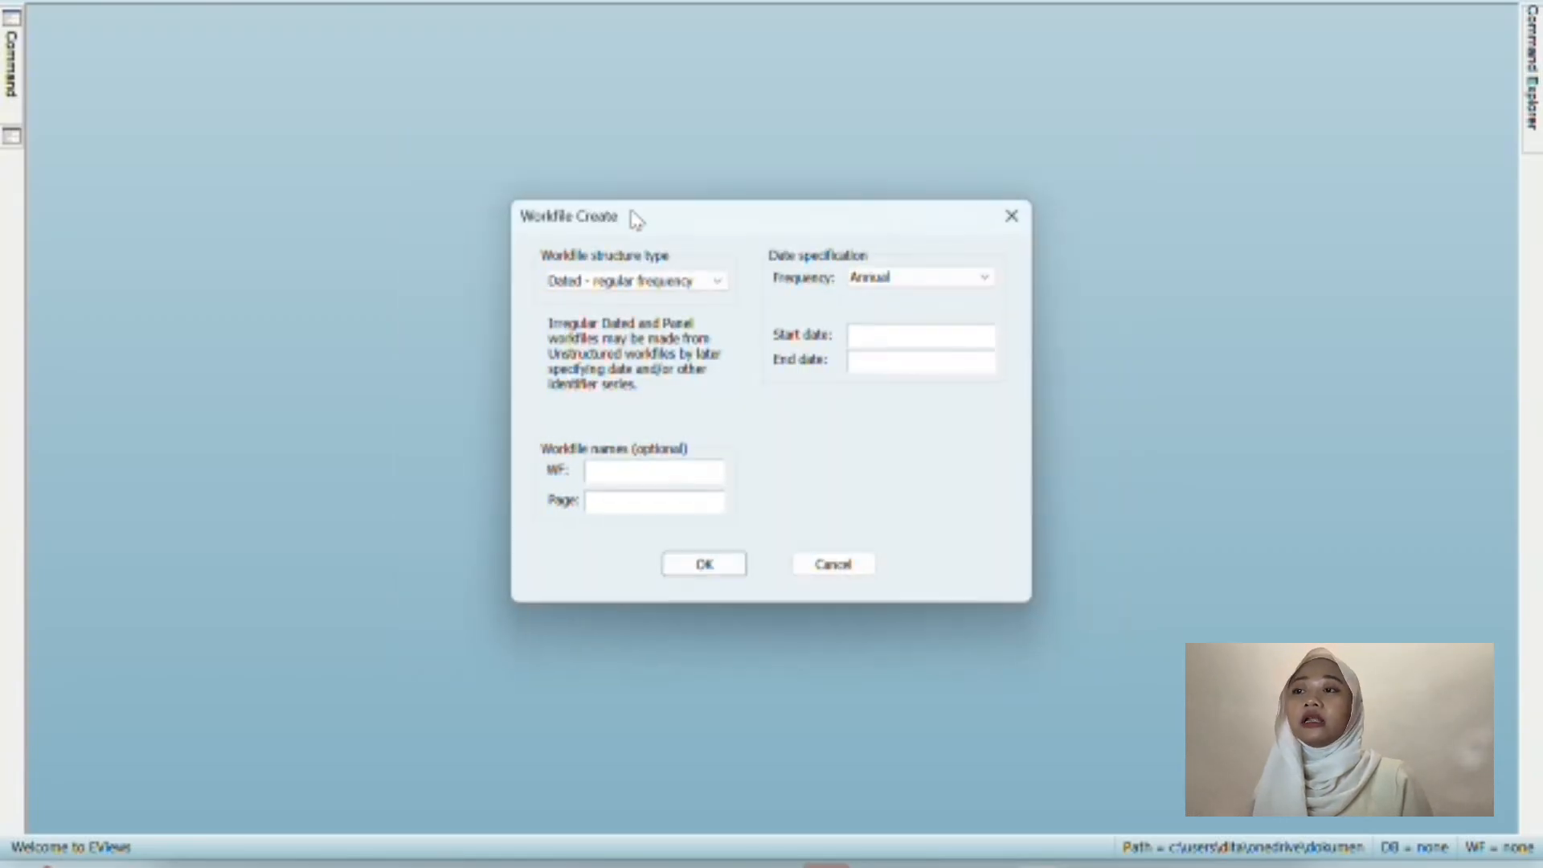
pyautogui.click(711, 285)
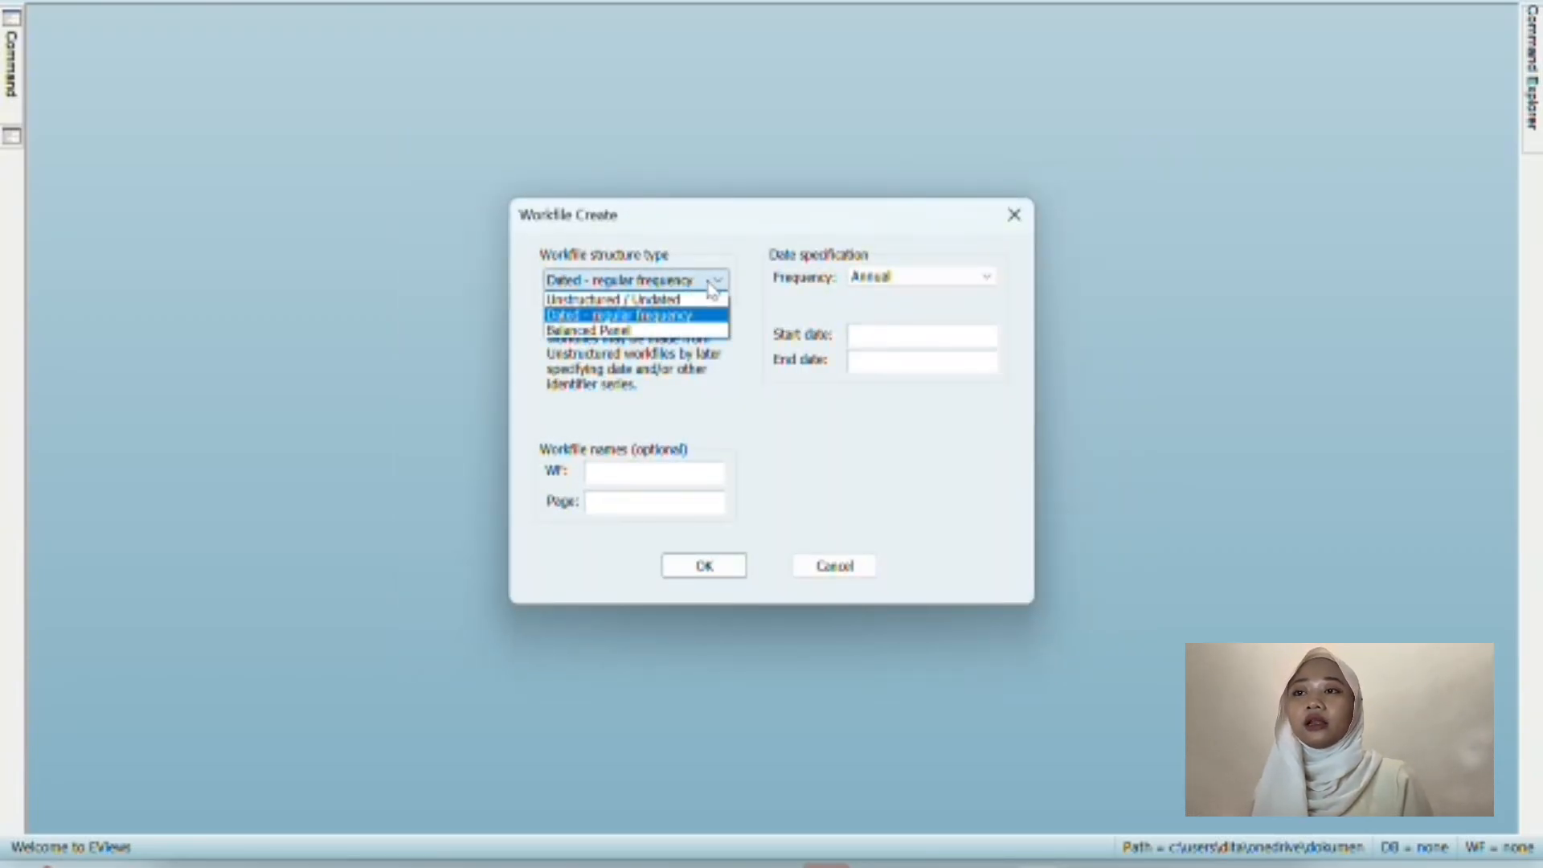
pyautogui.click(654, 331)
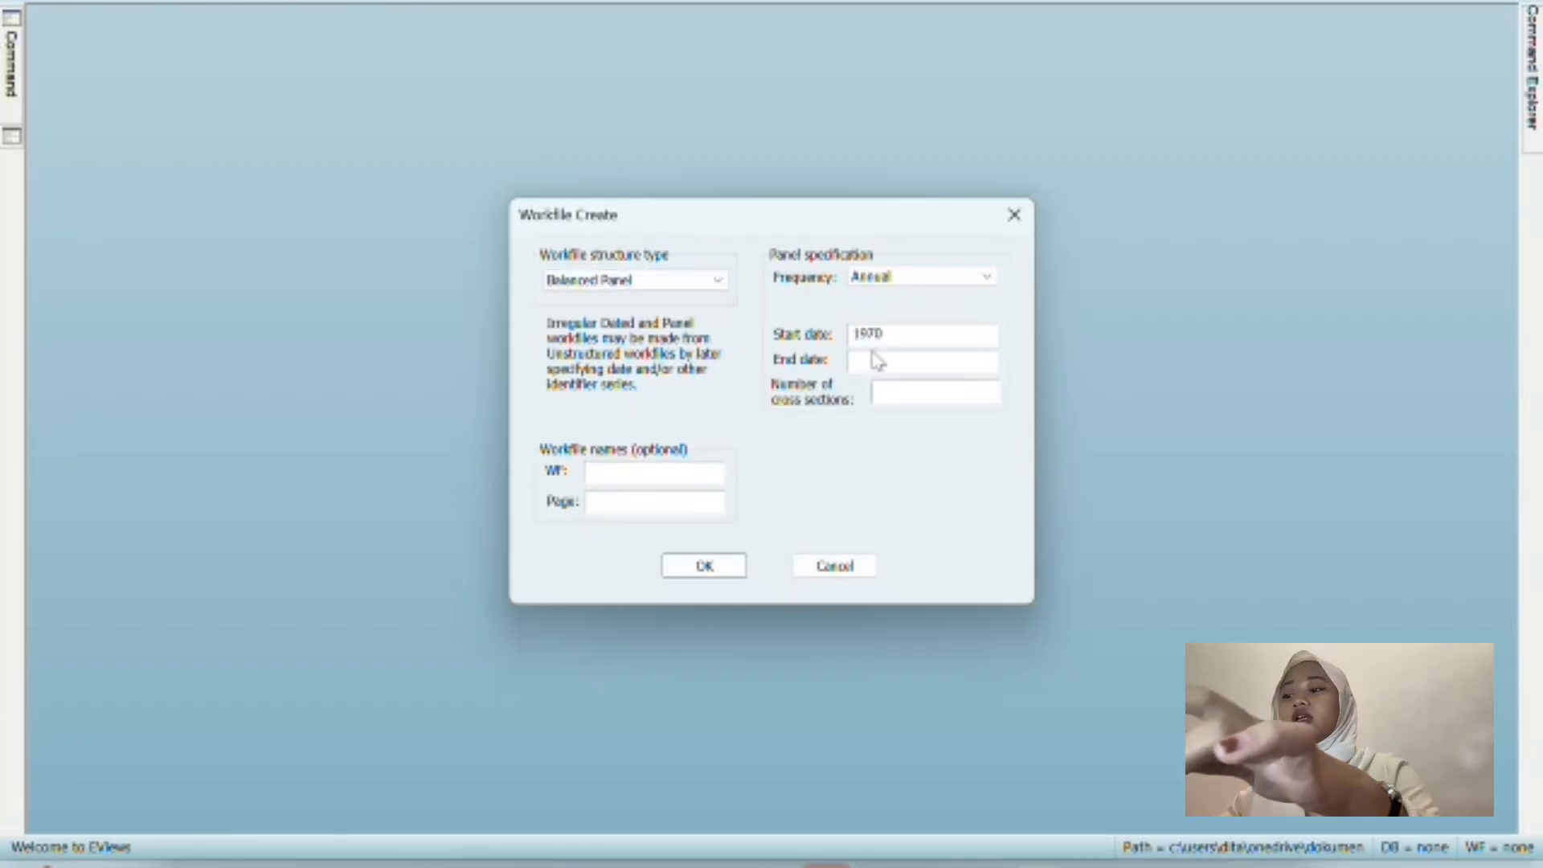
pyautogui.click(875, 362)
pyautogui.write('1984')
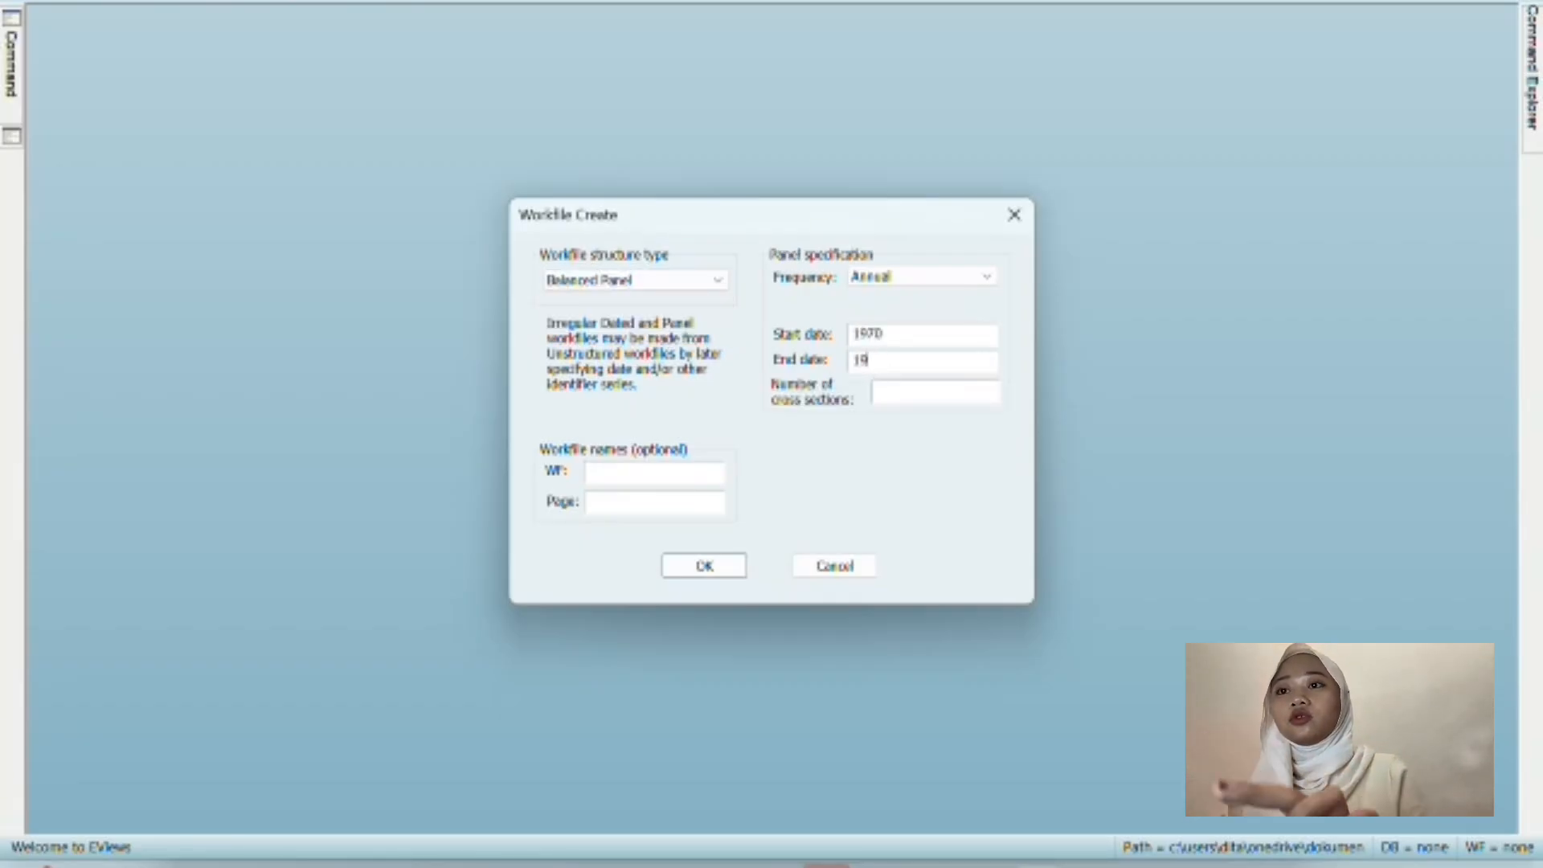
pyautogui.click(884, 395)
pyautogui.write('6')
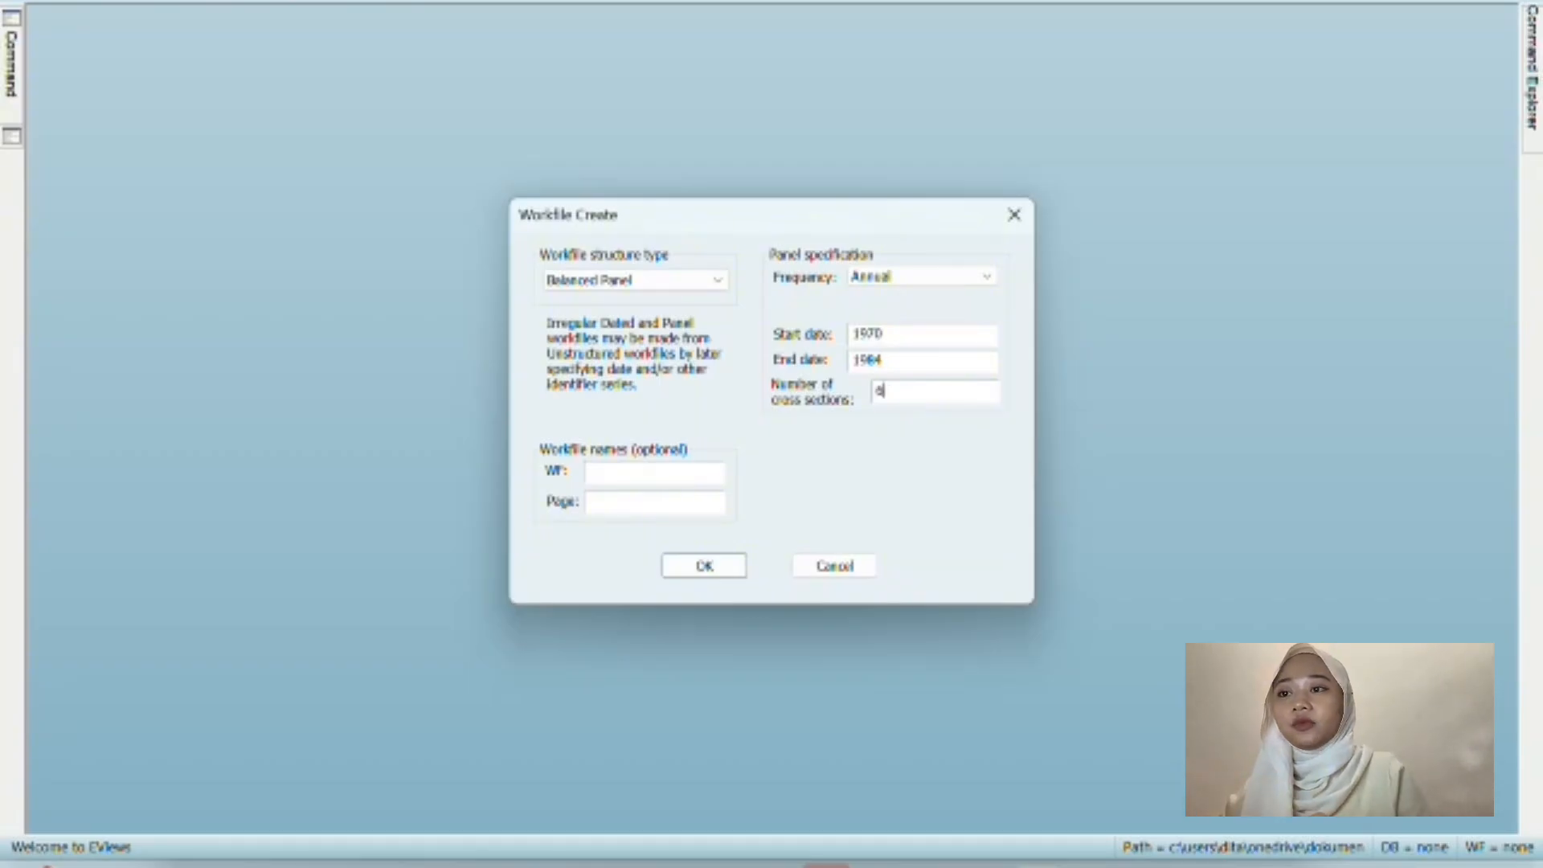
pyautogui.click(720, 576)
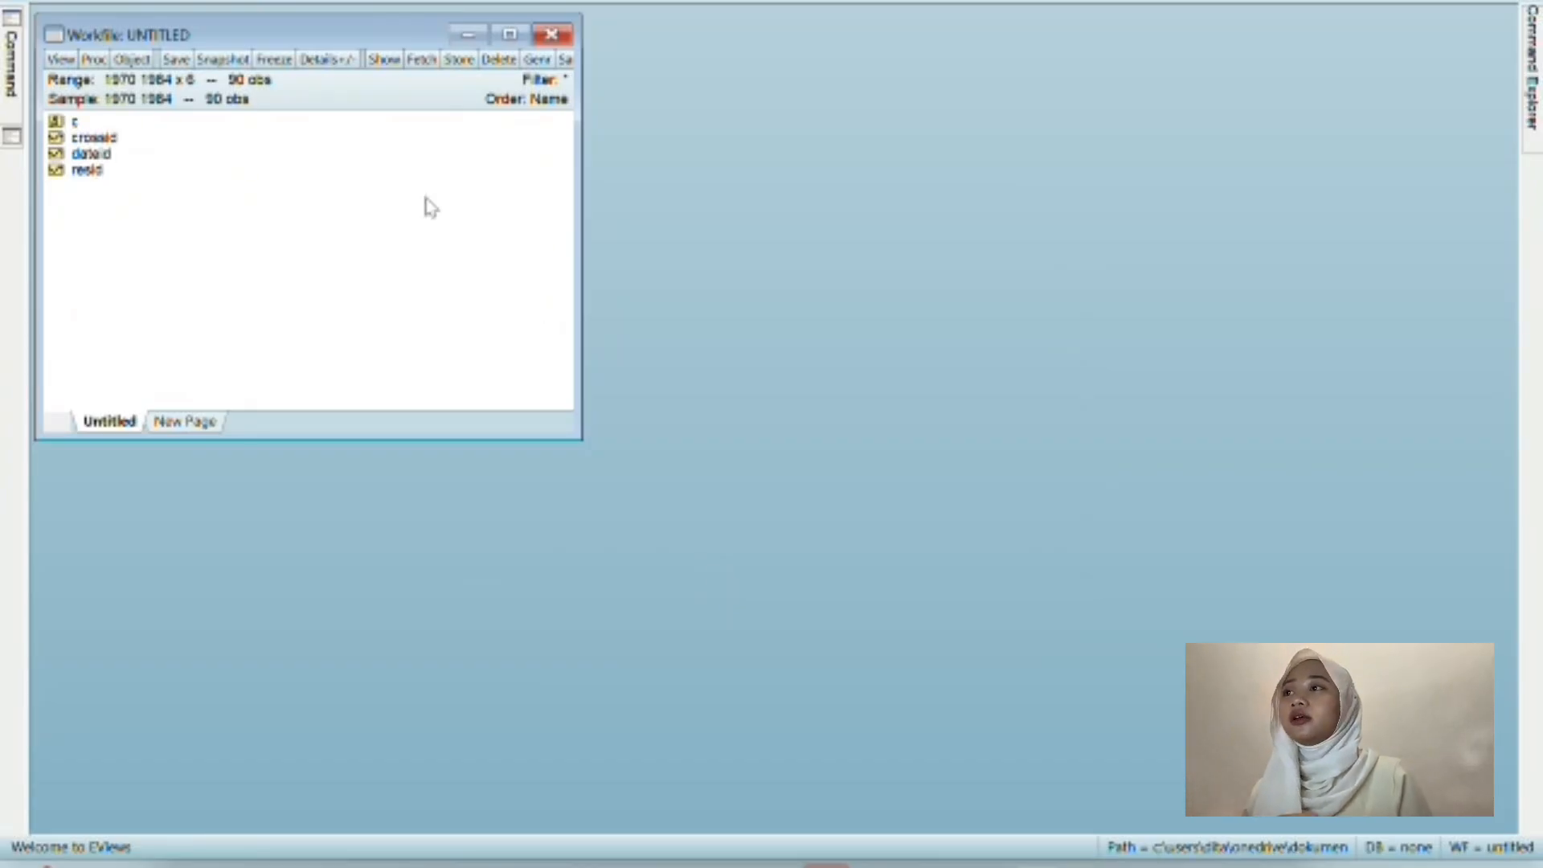
# Paste the copied TC, Q, PF and LF data with their headers into a new empty group and name it group01.
pyautogui.click(225, 2)
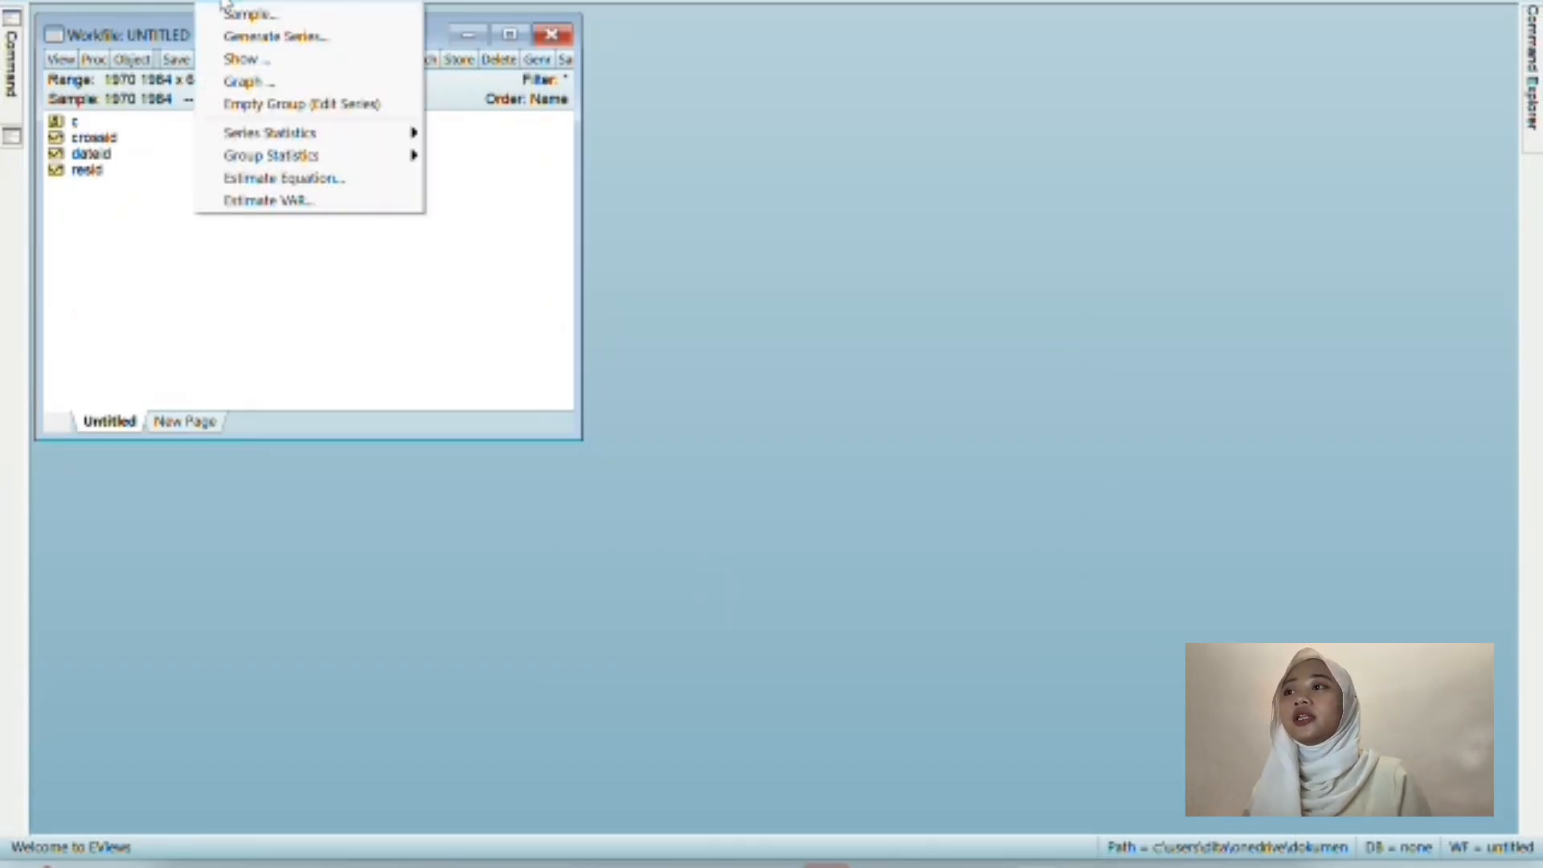
pyautogui.click(251, 105)
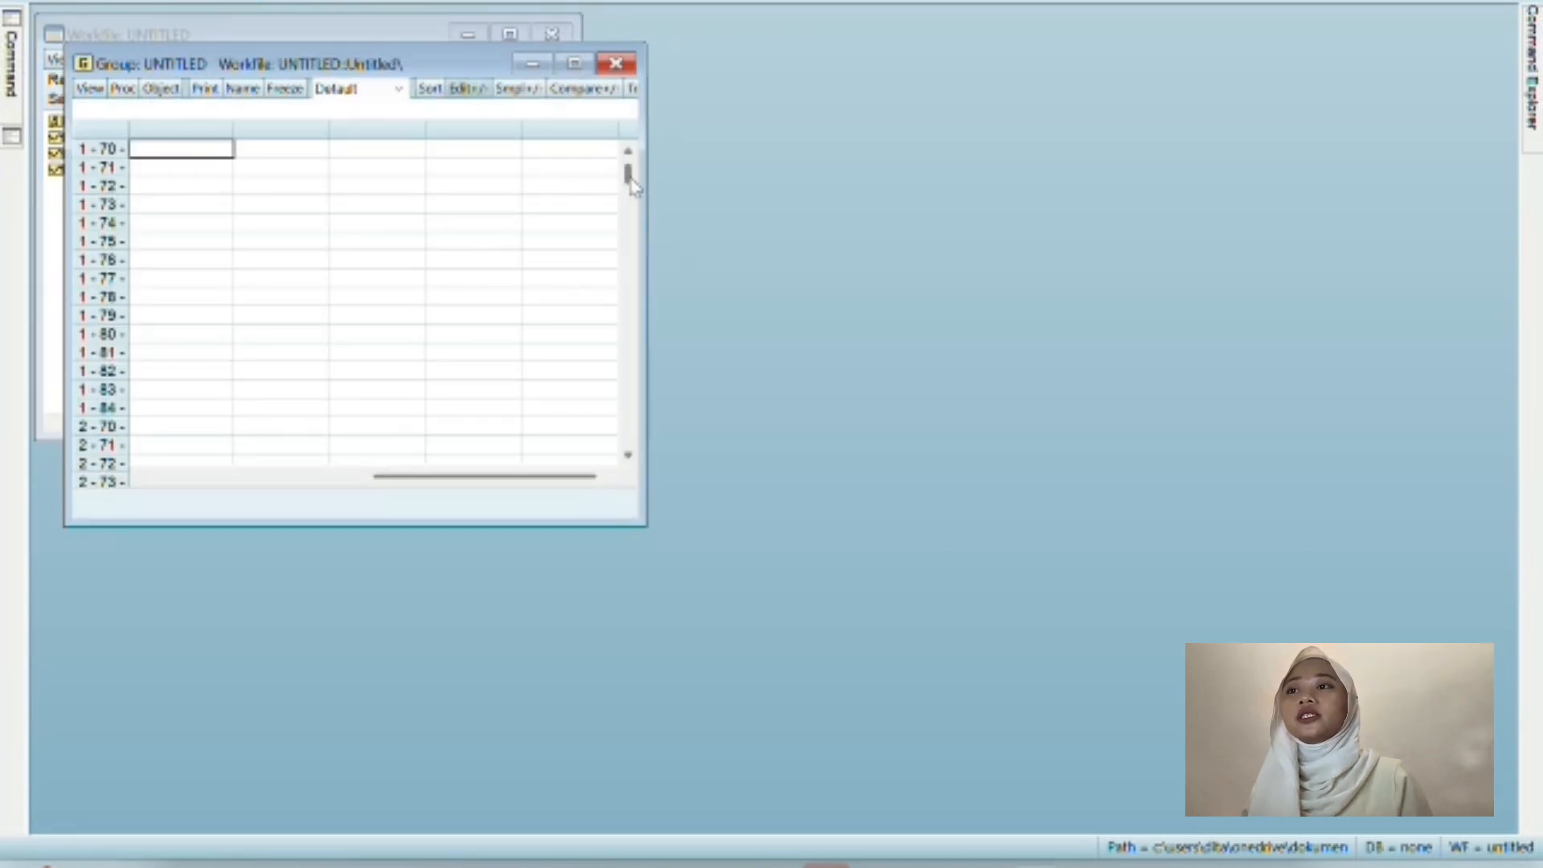
pyautogui.moveTo(631, 178); pyautogui.dragTo(631, 172)
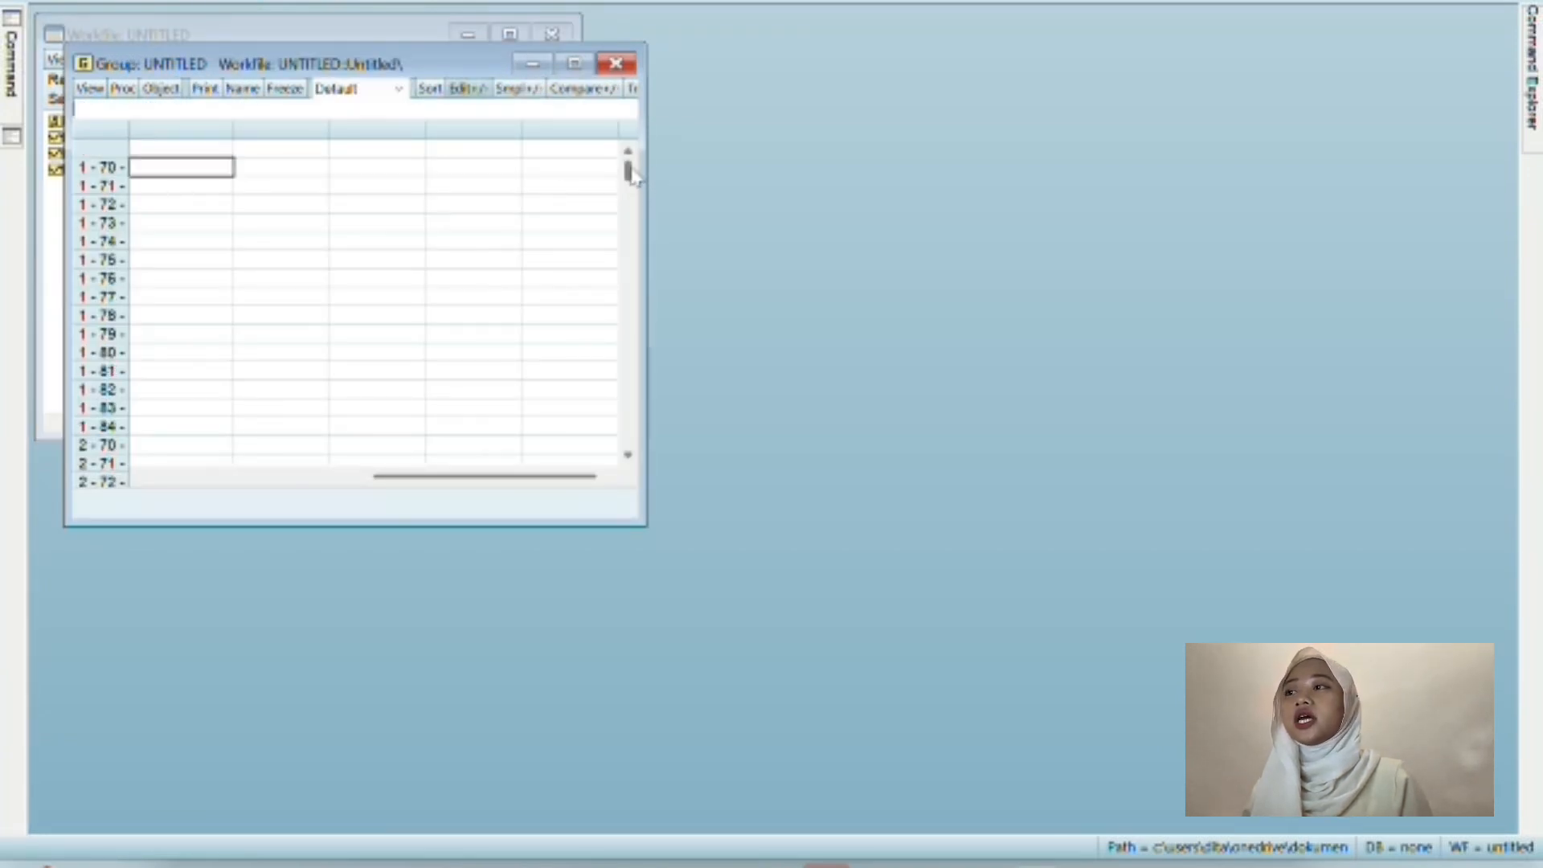
pyautogui.click(183, 149)
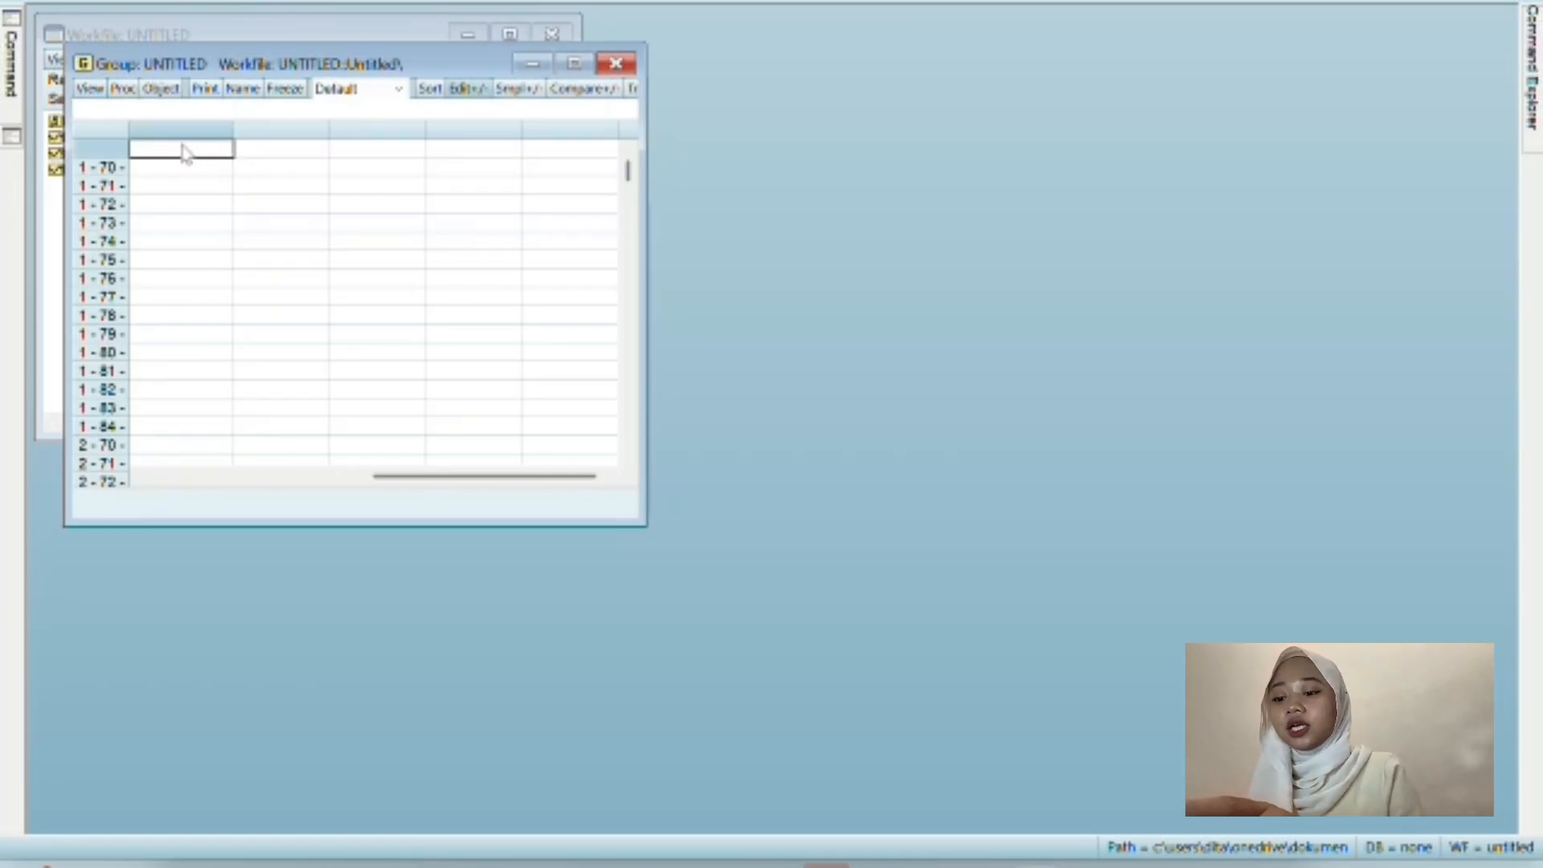
pyautogui.hotkey('ctrl', 'v')
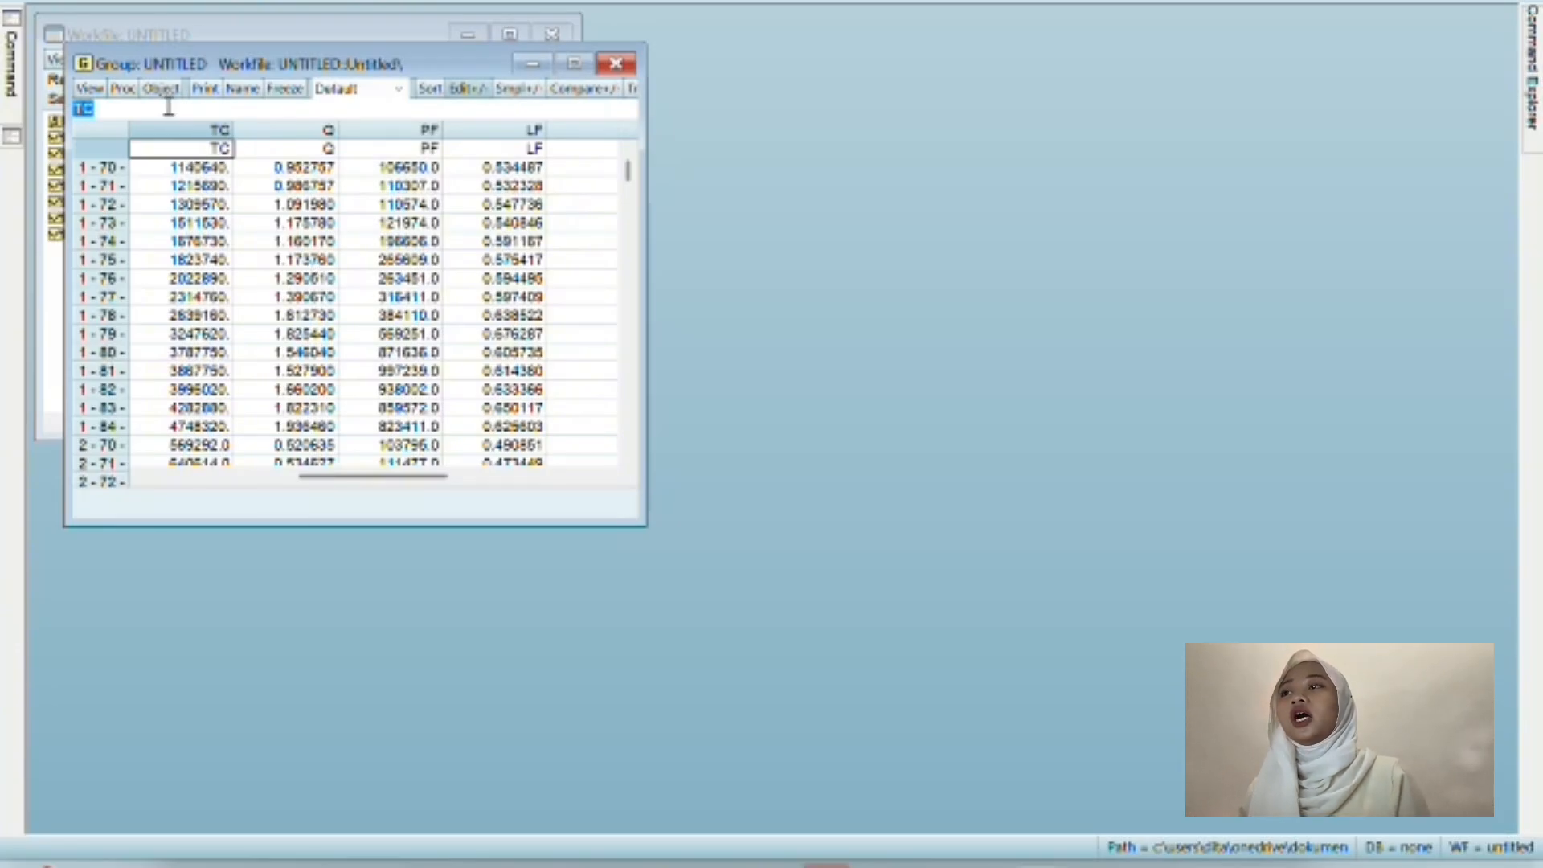
pyautogui.click(251, 90)
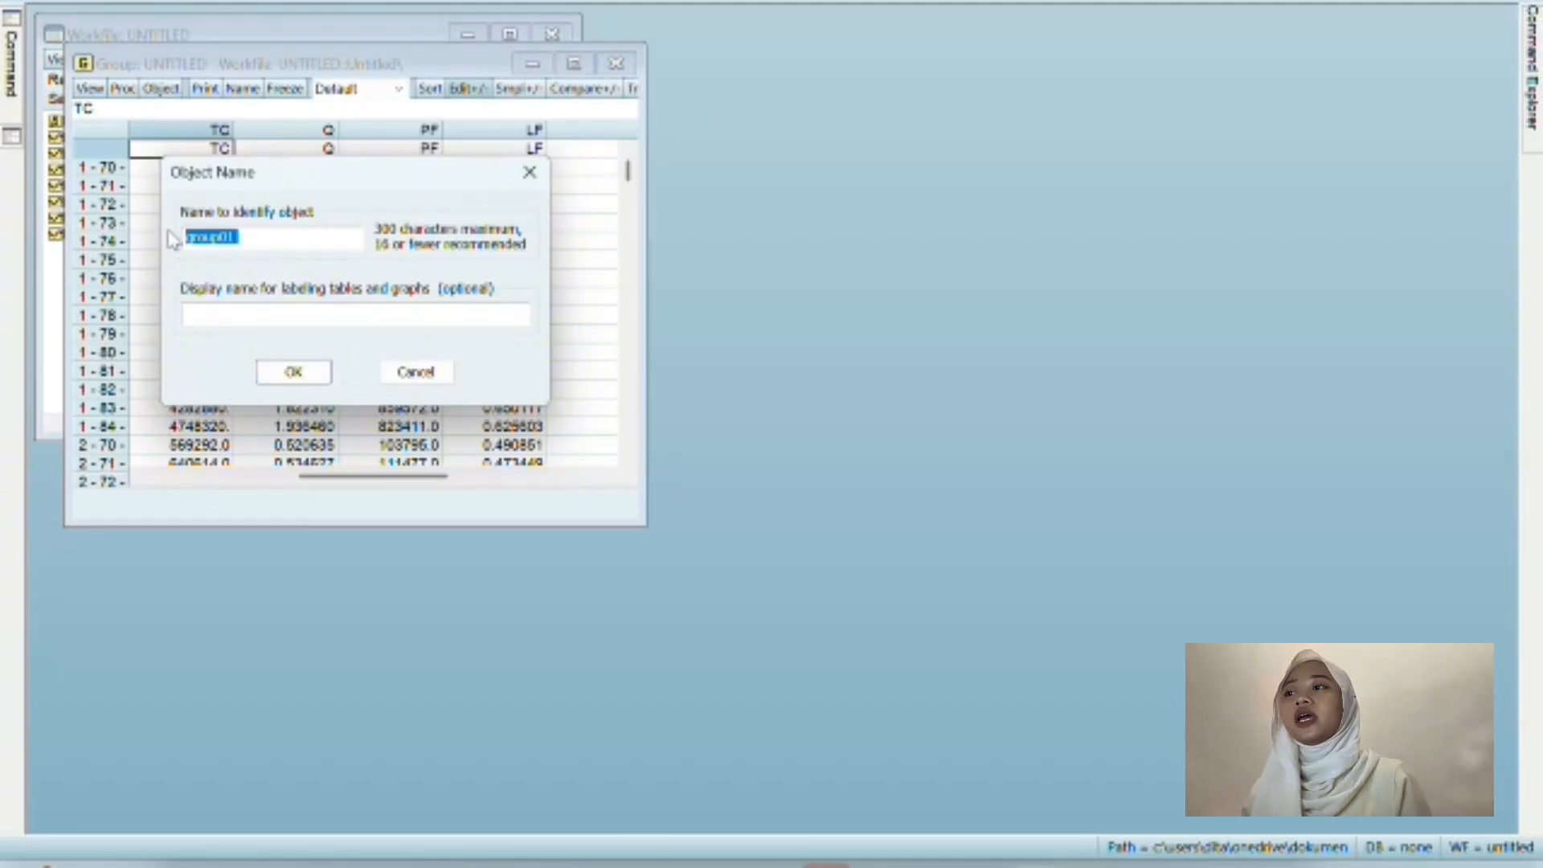
pyautogui.click(294, 368)
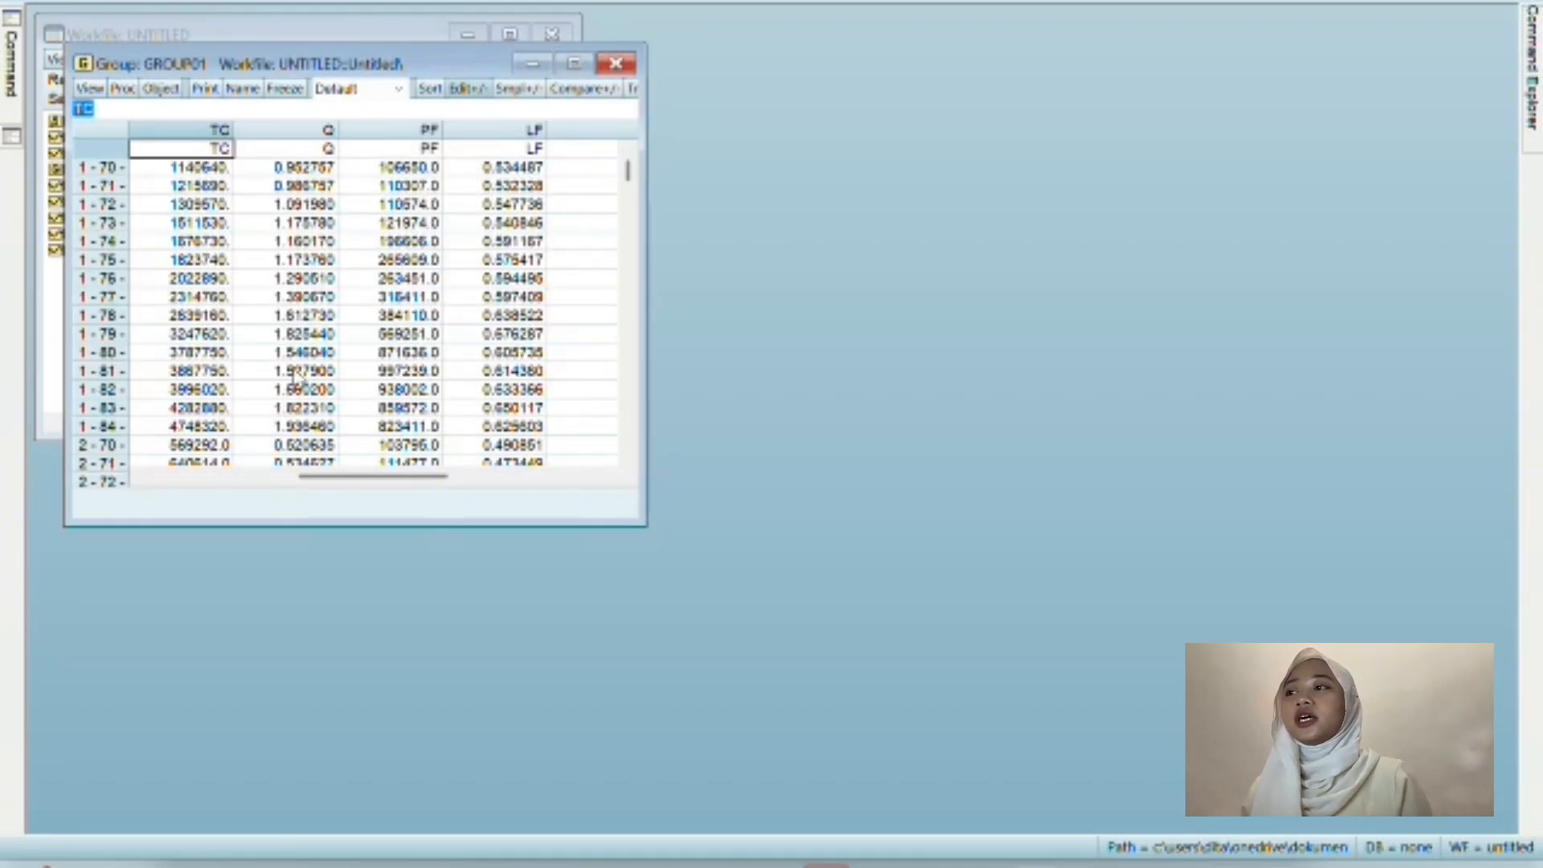
# Make an equation from the group and reorder its specification to tc c q pf lf.
pyautogui.click(129, 93)
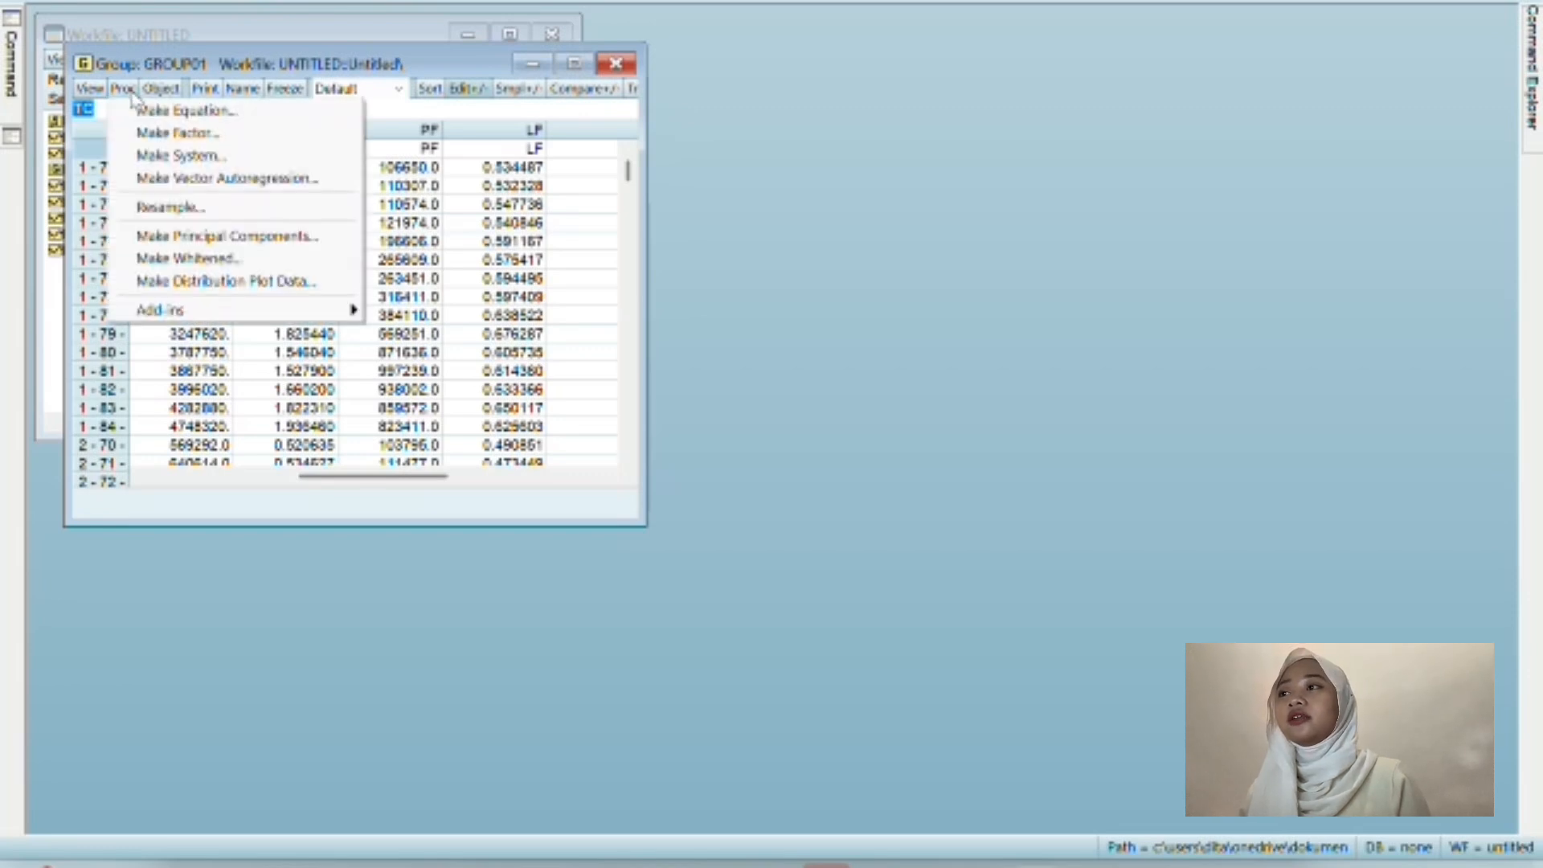
pyautogui.click(175, 113)
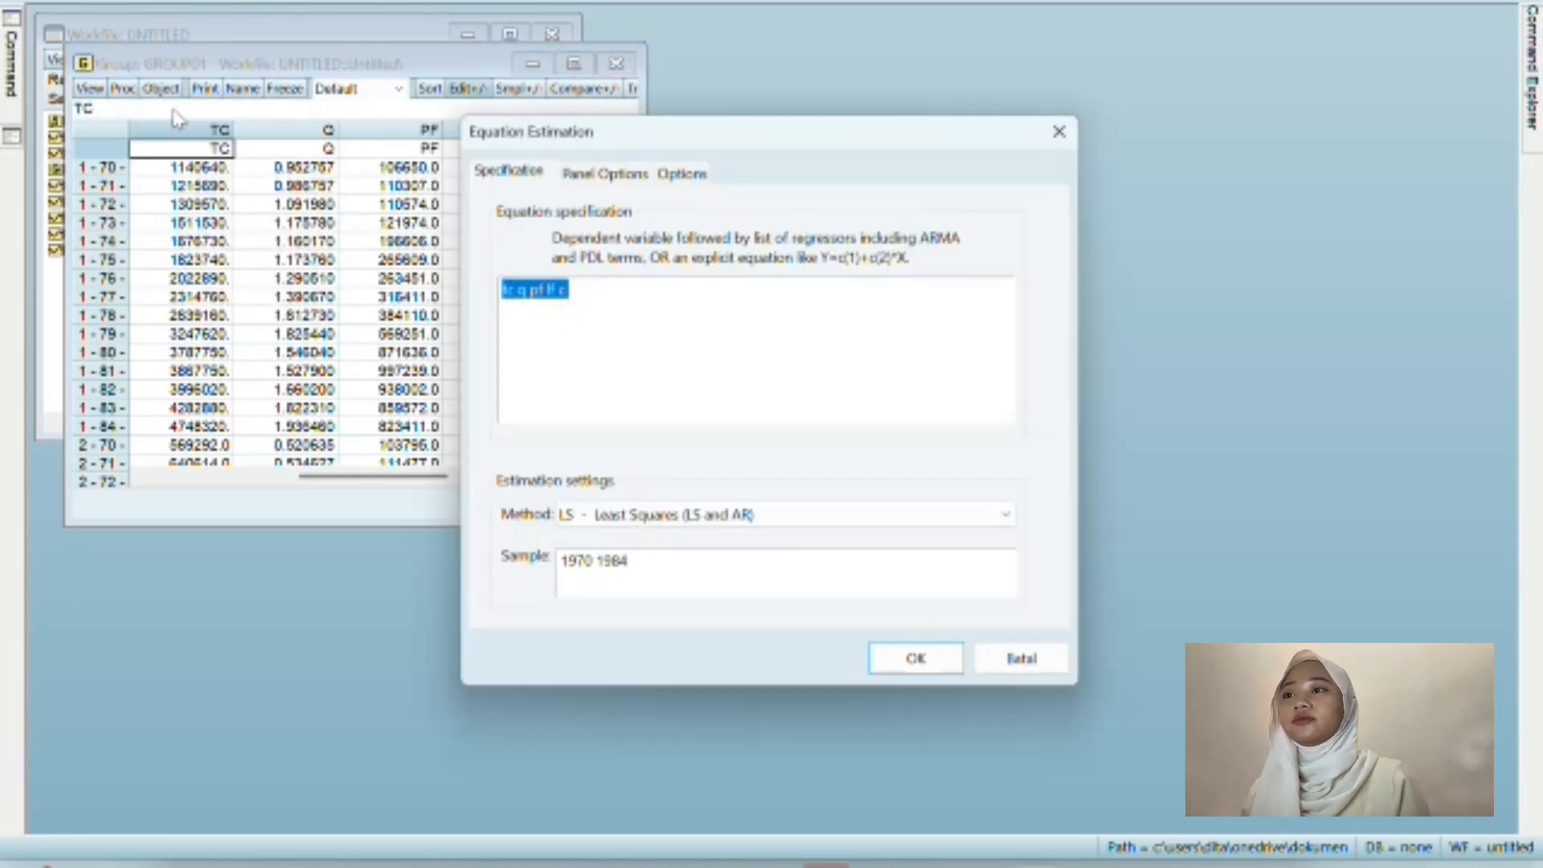
pyautogui.click(567, 283)
pyautogui.press('BackSpace')
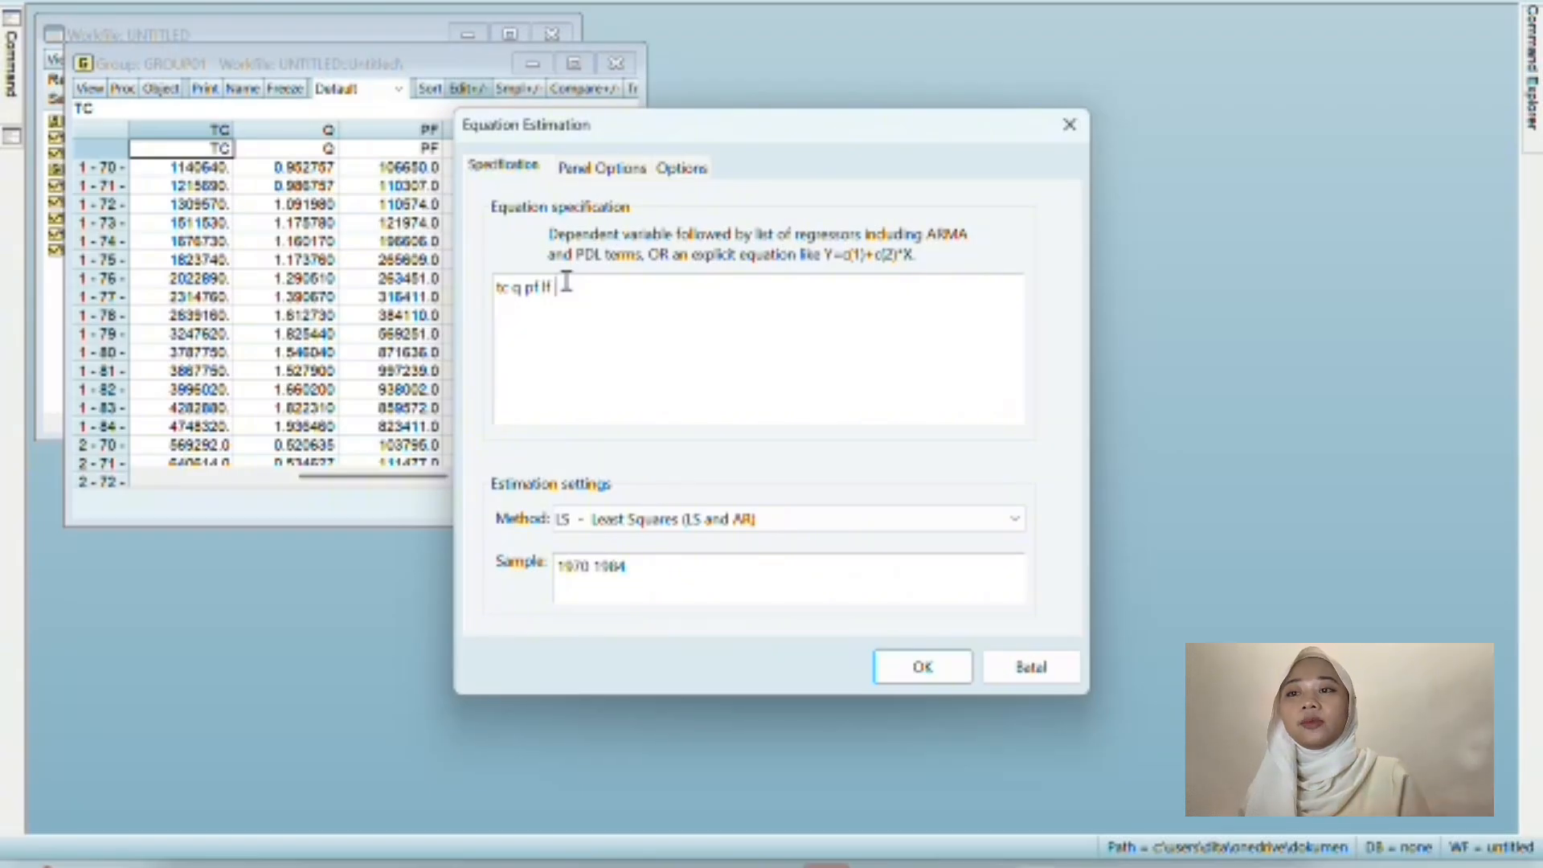
pyautogui.press('Left')
pyautogui.press('Left')
pyautogui.press('Left')
pyautogui.press('Left')
pyautogui.press('Left')
pyautogui.press('Left')
pyautogui.press('Left')
pyautogui.press('Left')
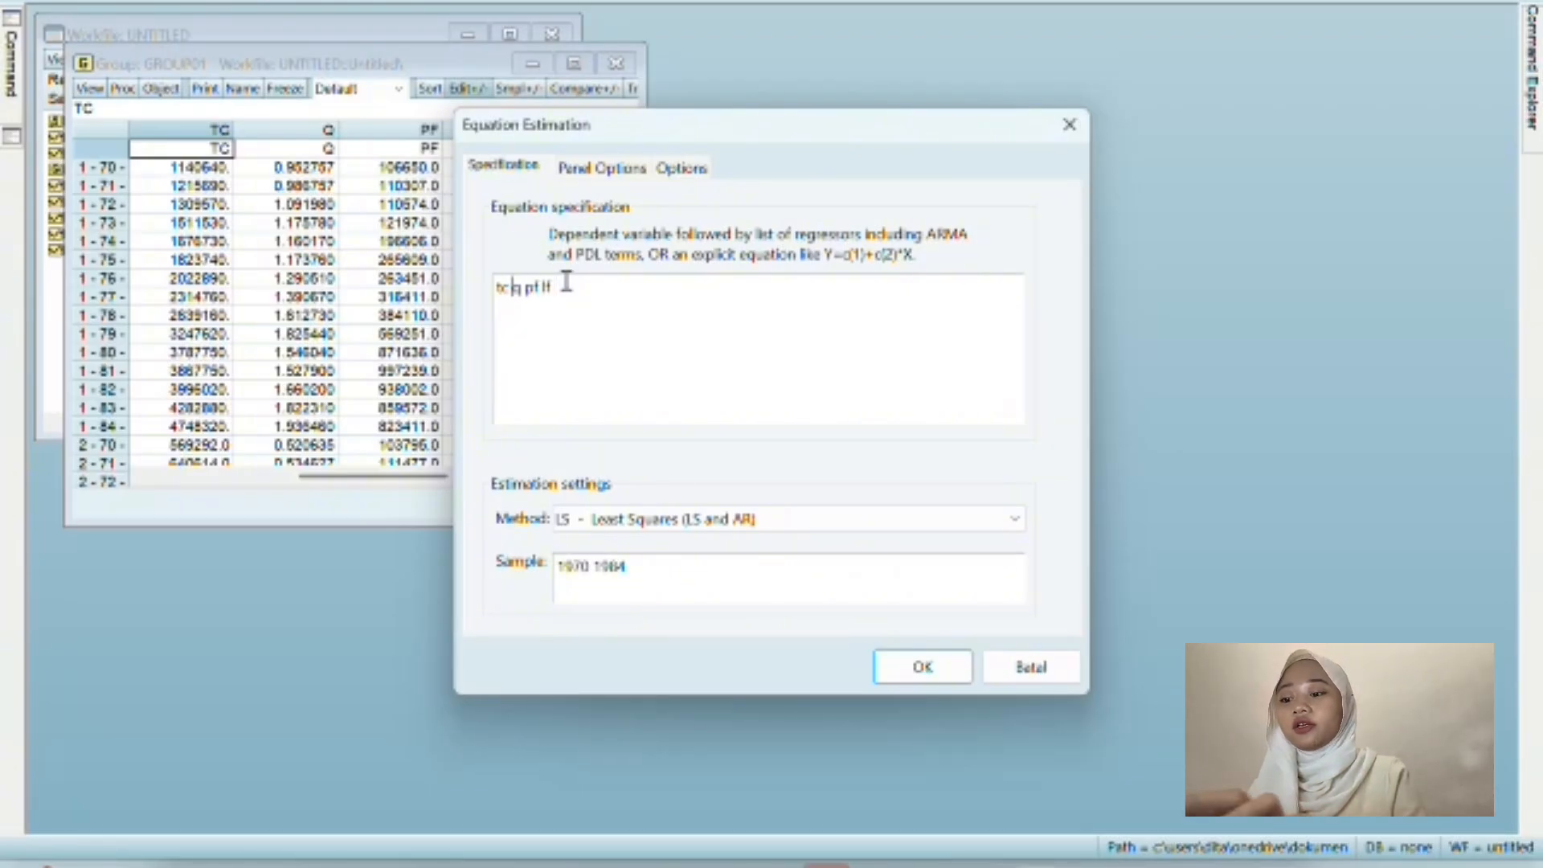
pyautogui.write('c')
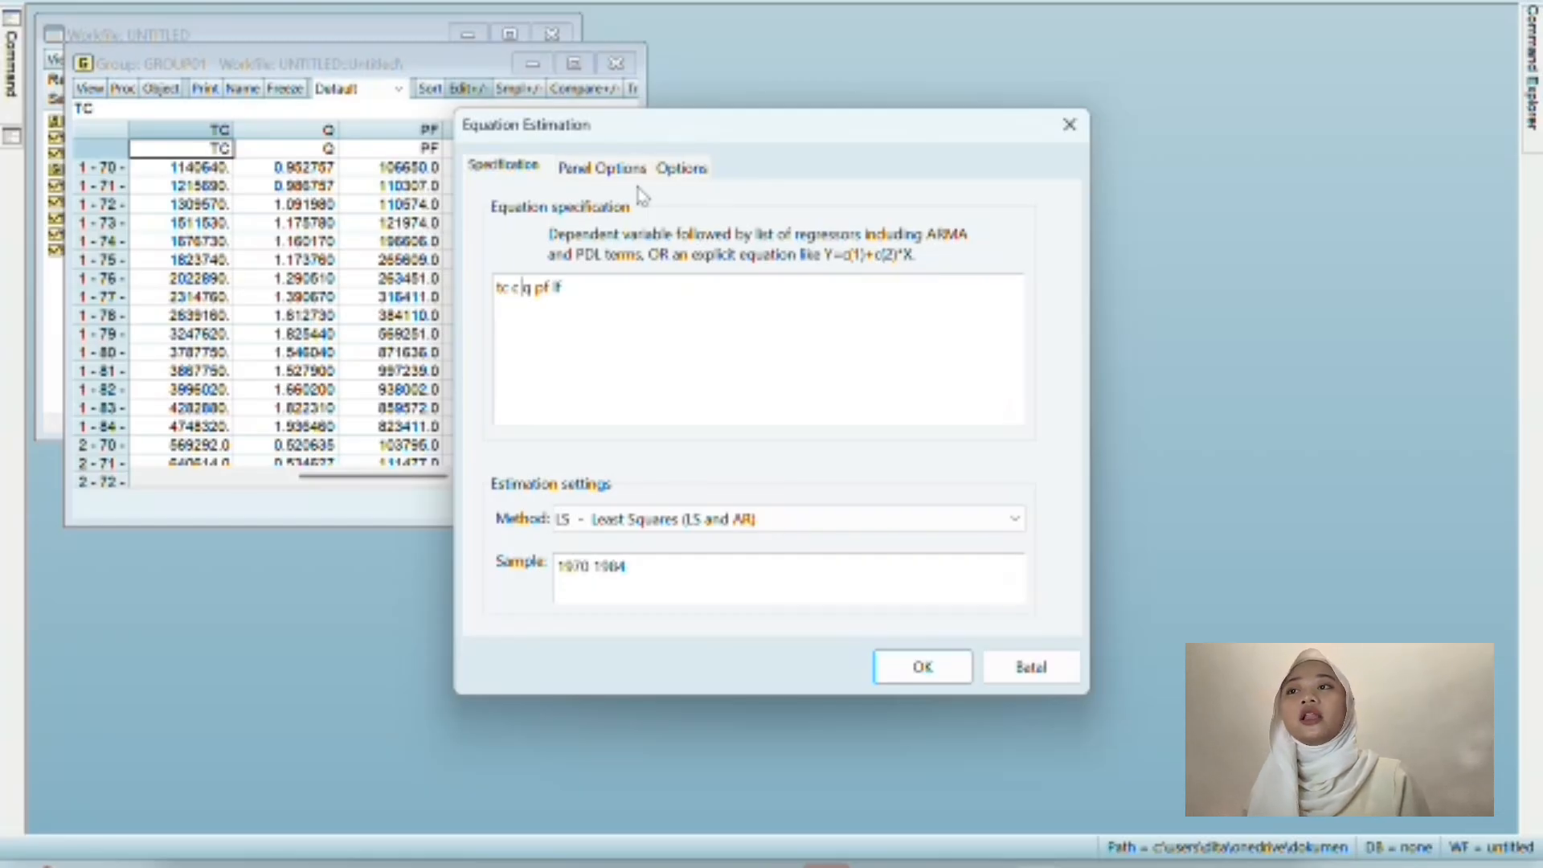
# Set the cross-section effects to Fixed and estimate the equation.
pyautogui.click(599, 167)
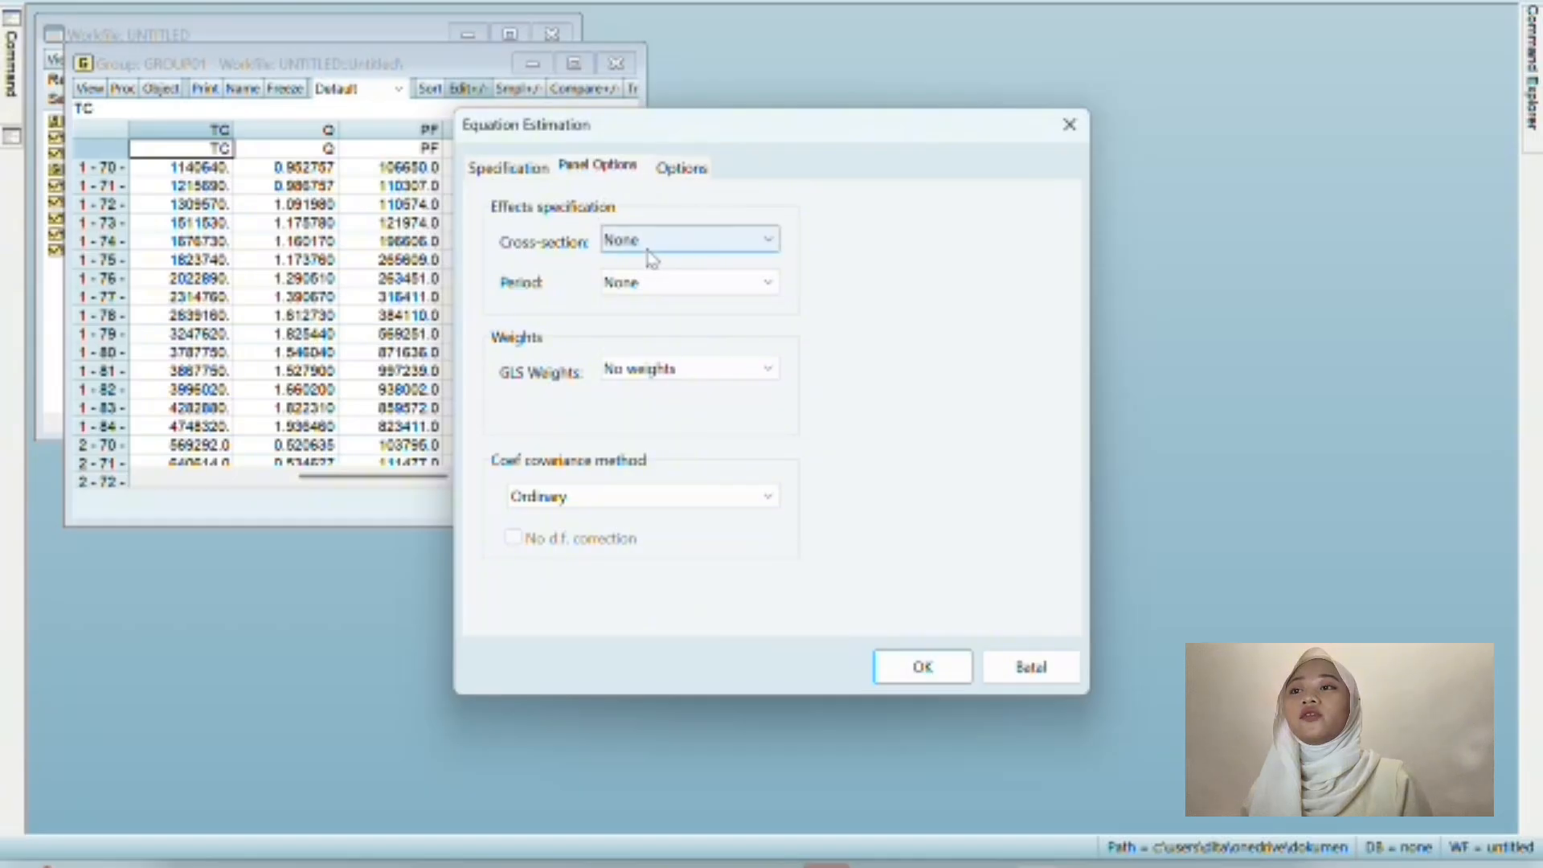
pyautogui.click(654, 243)
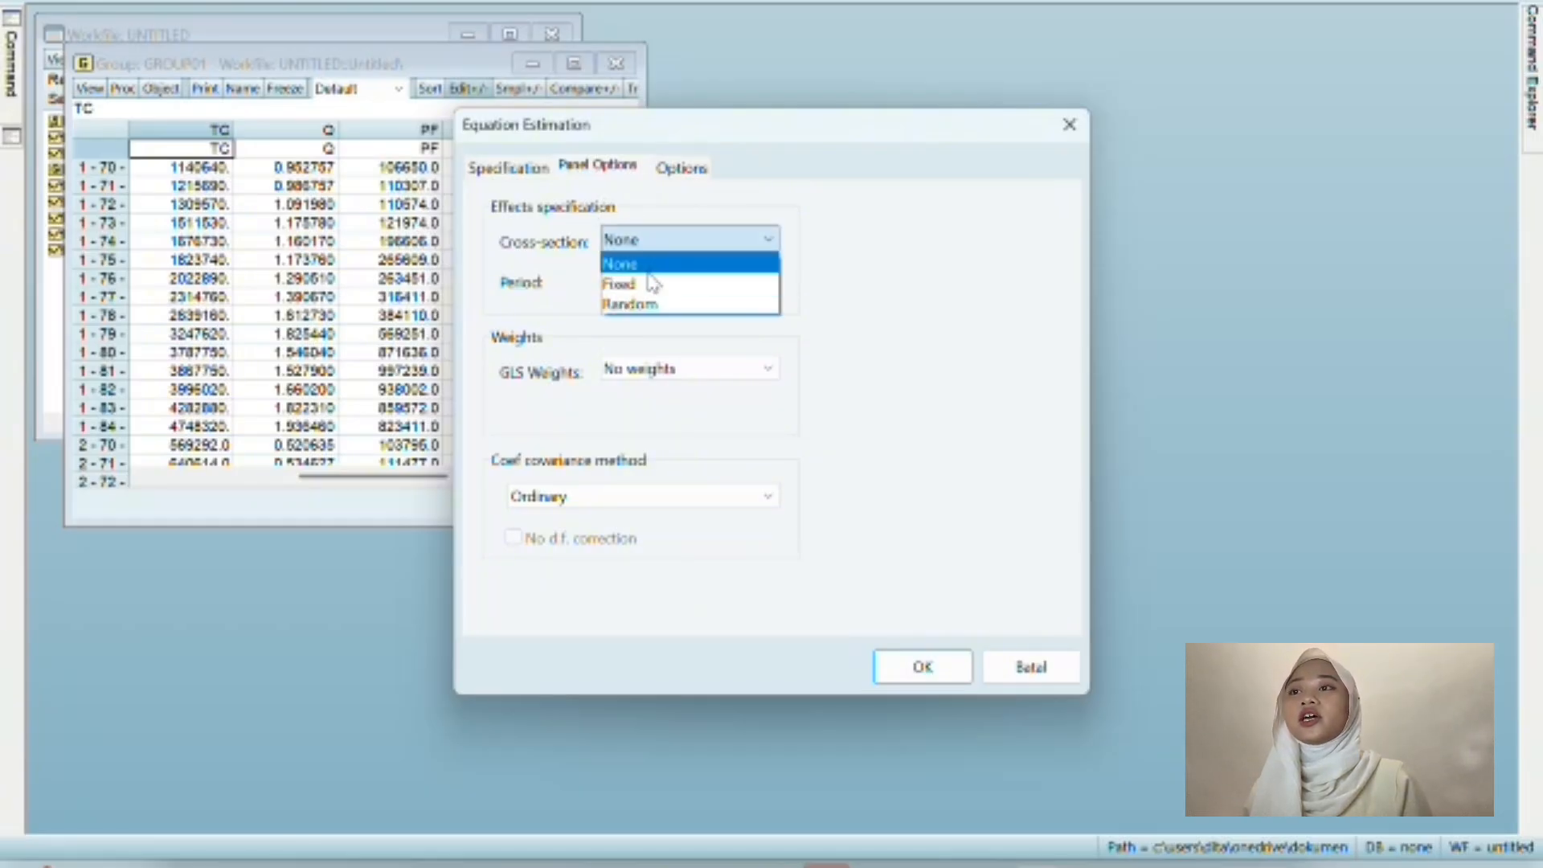
pyautogui.click(652, 286)
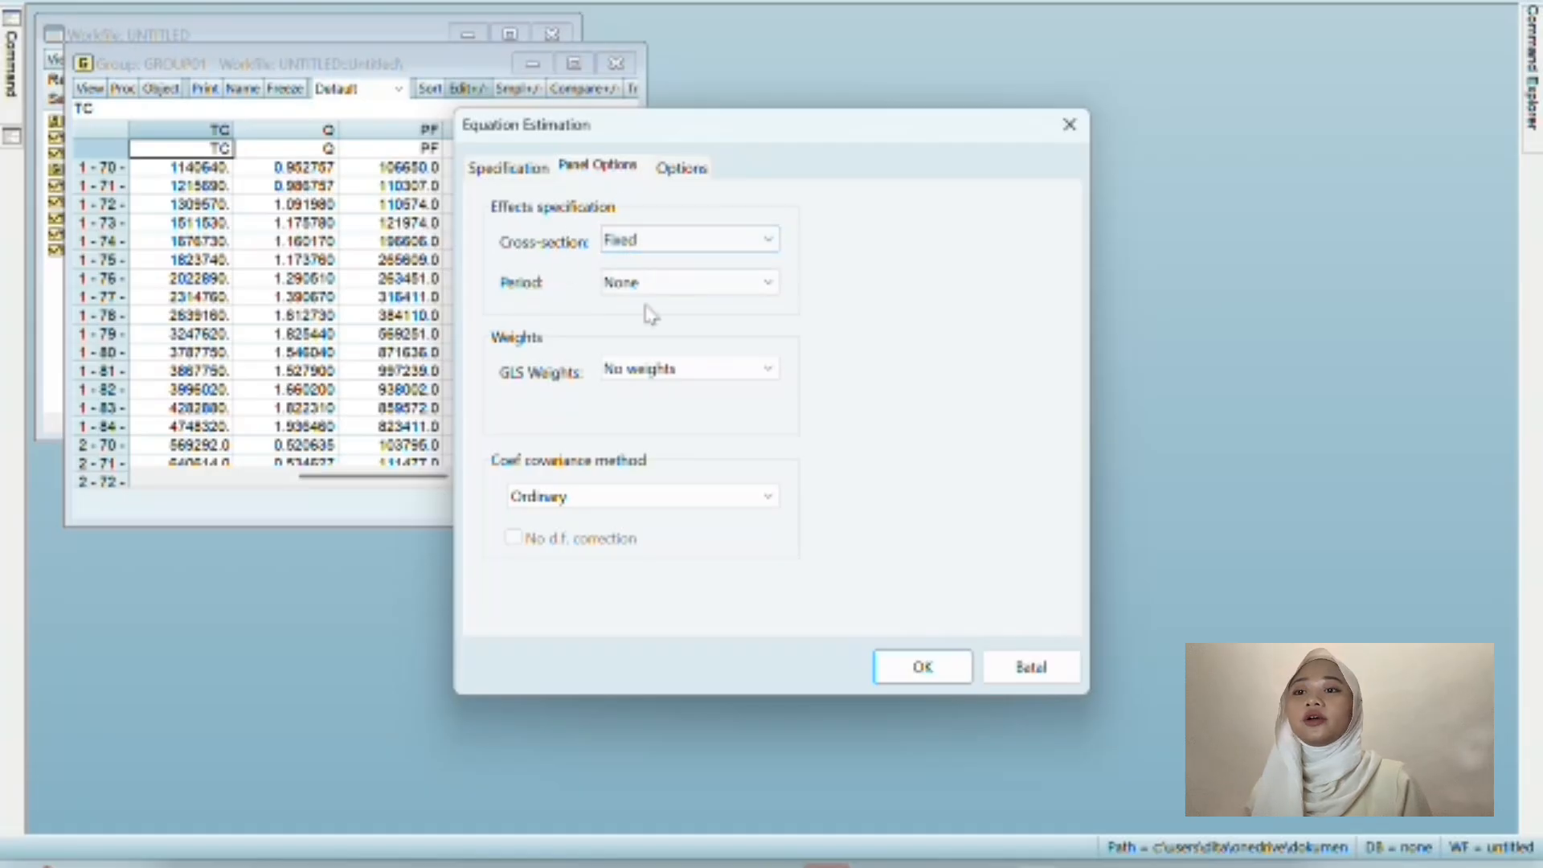
pyautogui.click(916, 671)
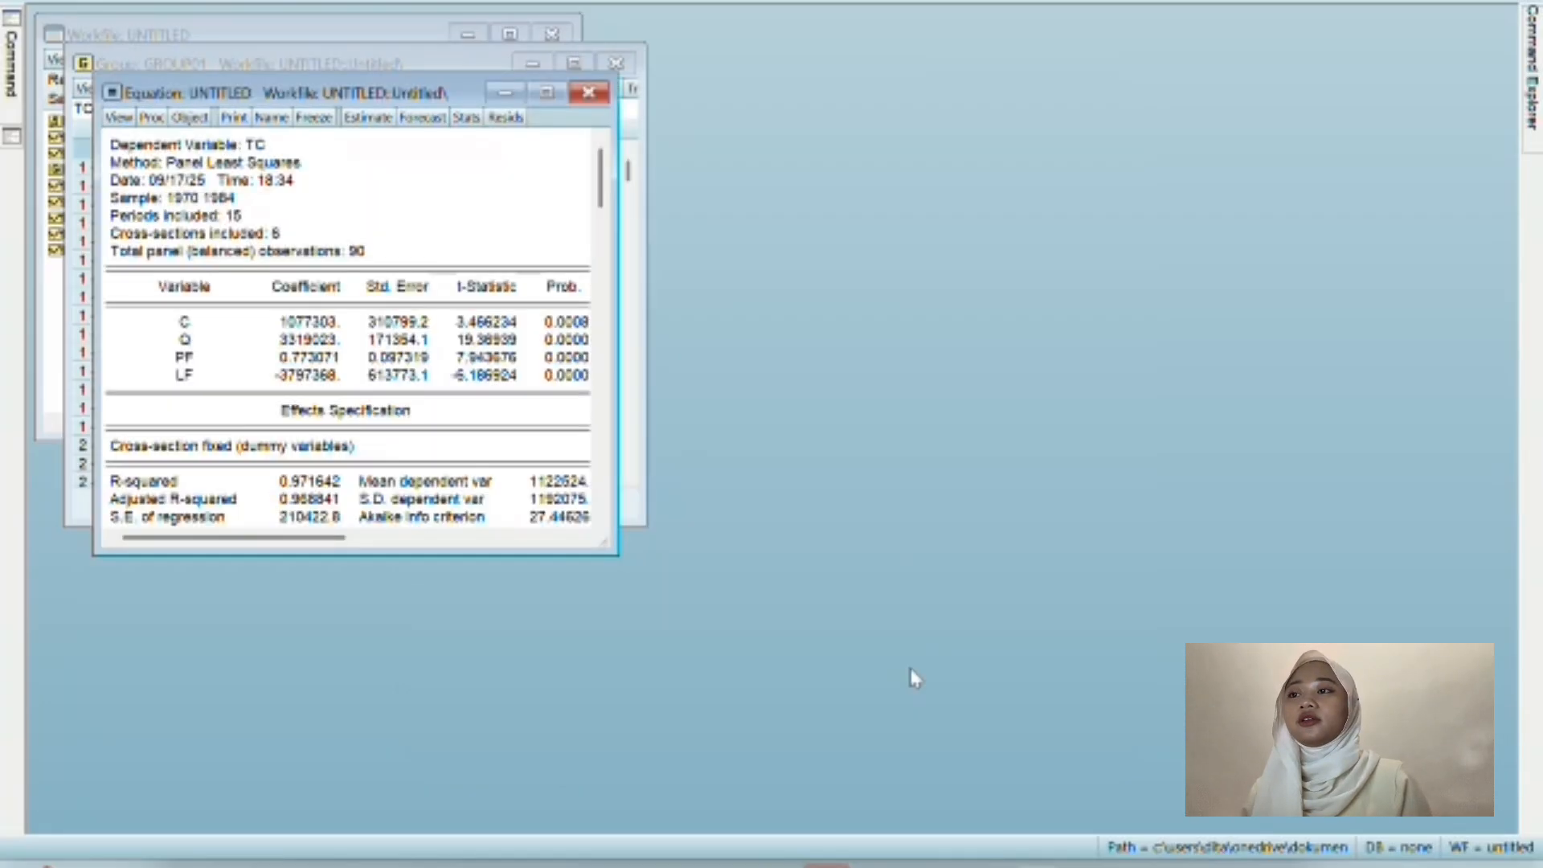
# Maximize the estimation output and name the equation eq_fem.
pyautogui.click(547, 94)
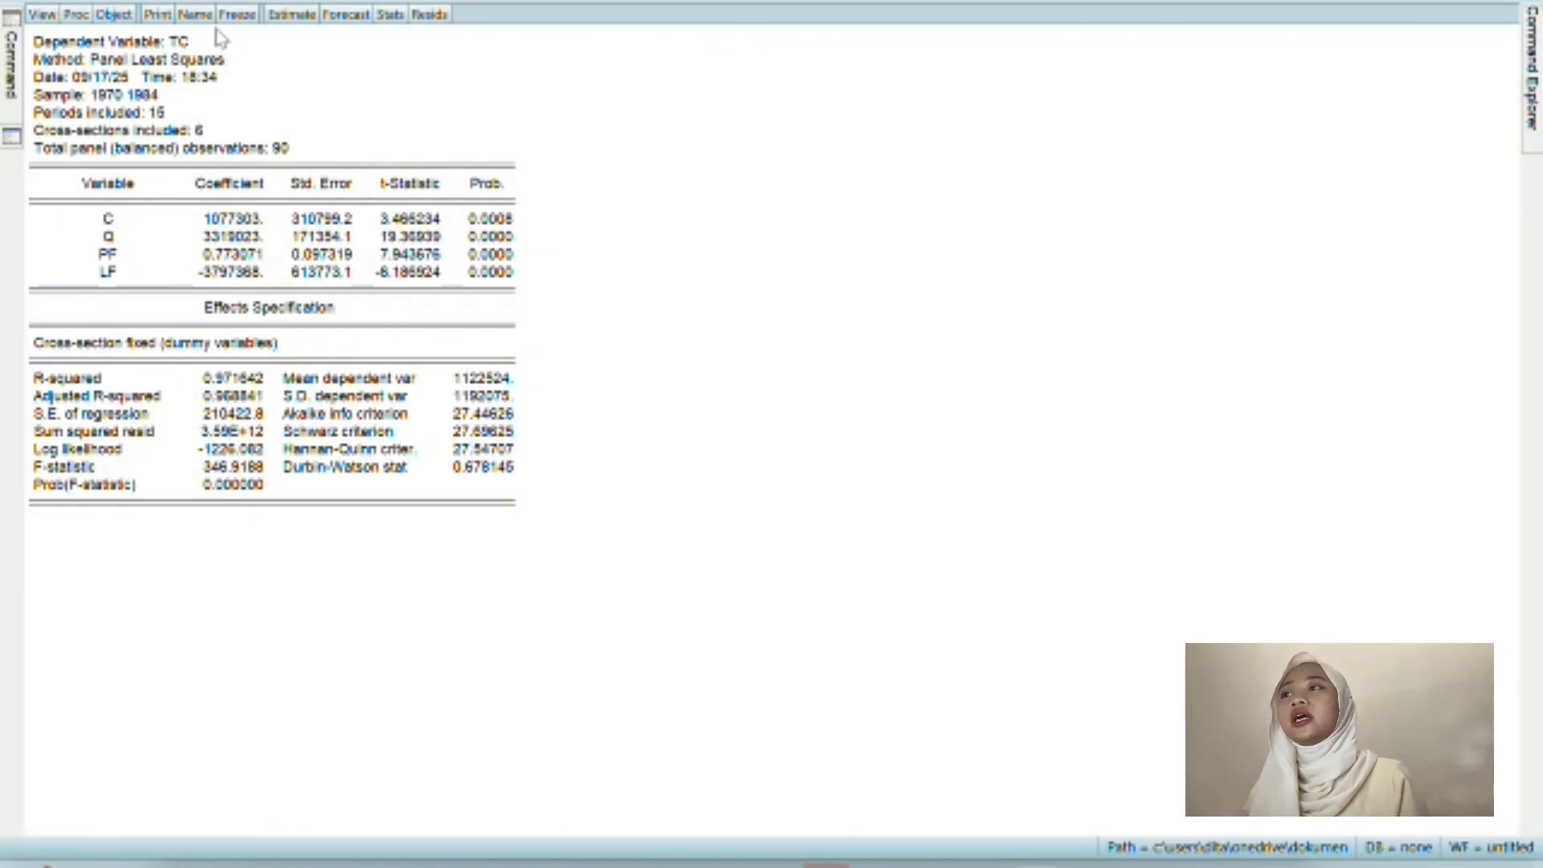
pyautogui.click(194, 14)
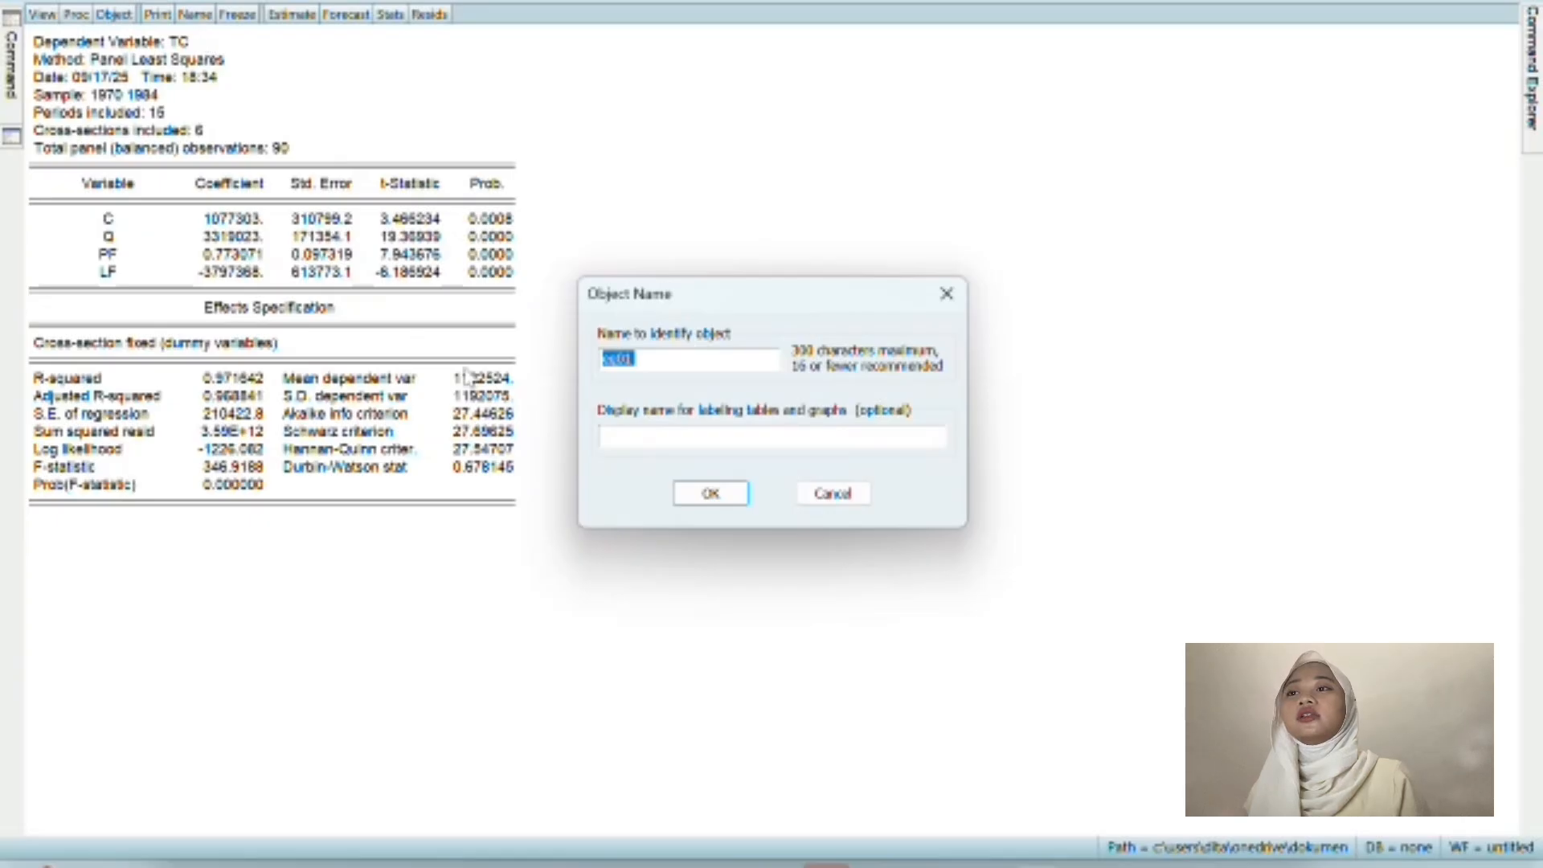
pyautogui.click(635, 359)
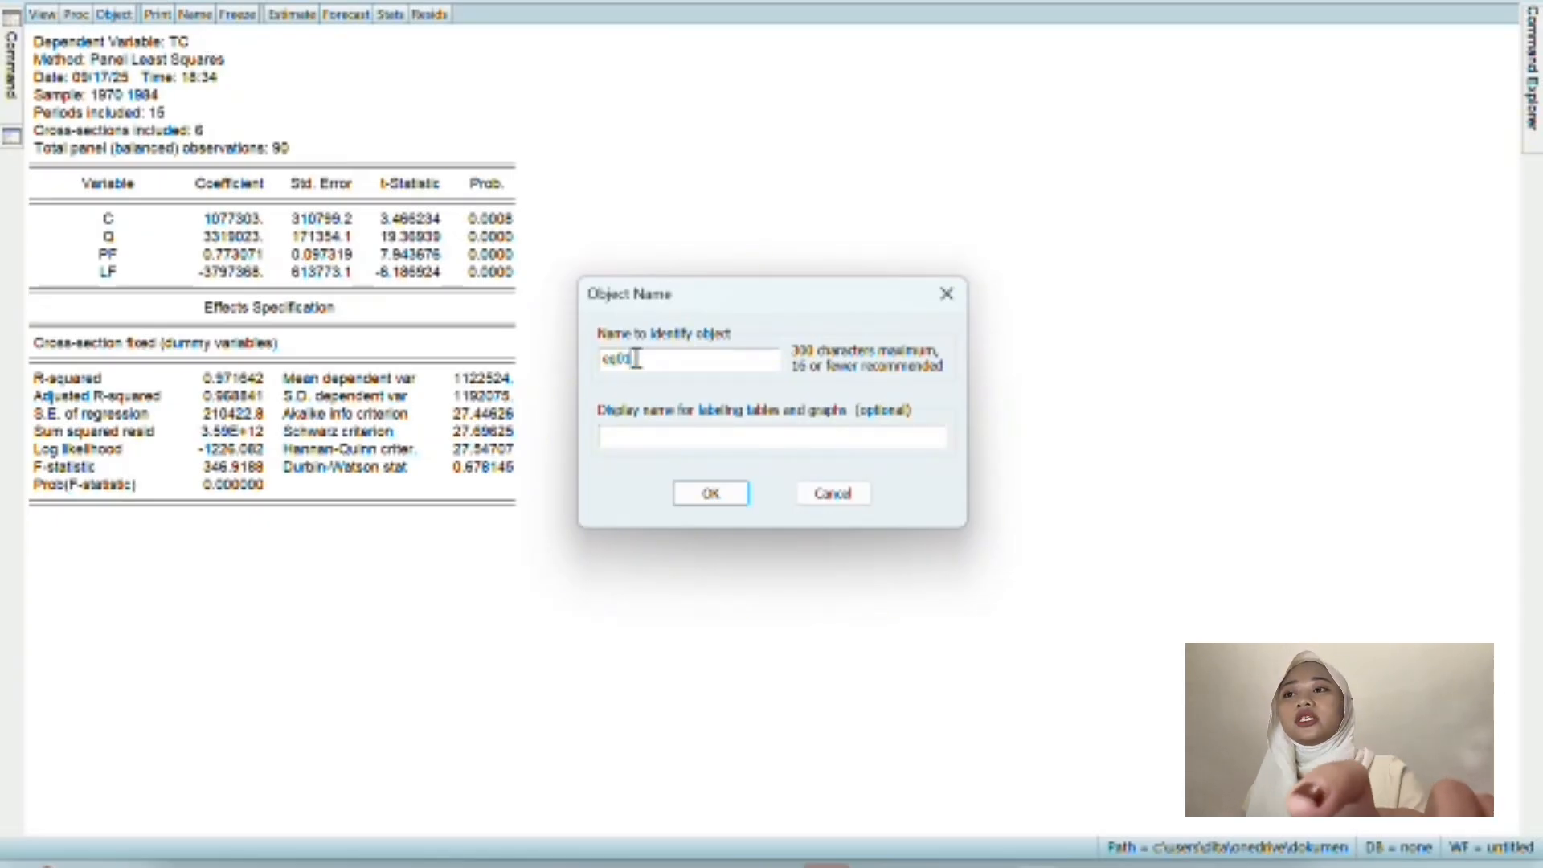
pyautogui.press('BackSpace')
pyautogui.press('BackSpace')
pyautogui.write('_f')
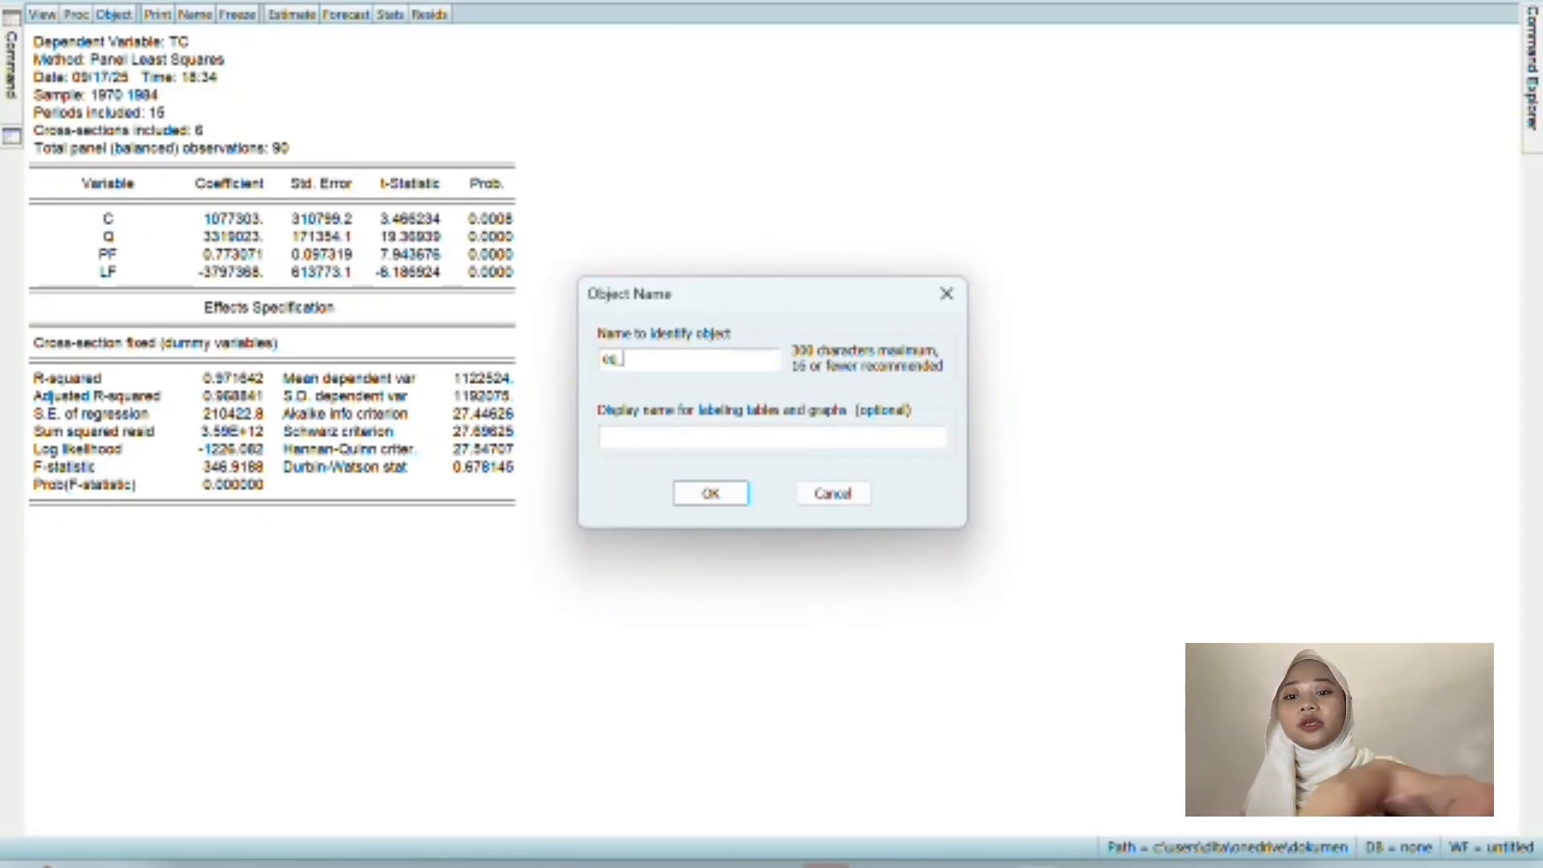
pyautogui.write('em')
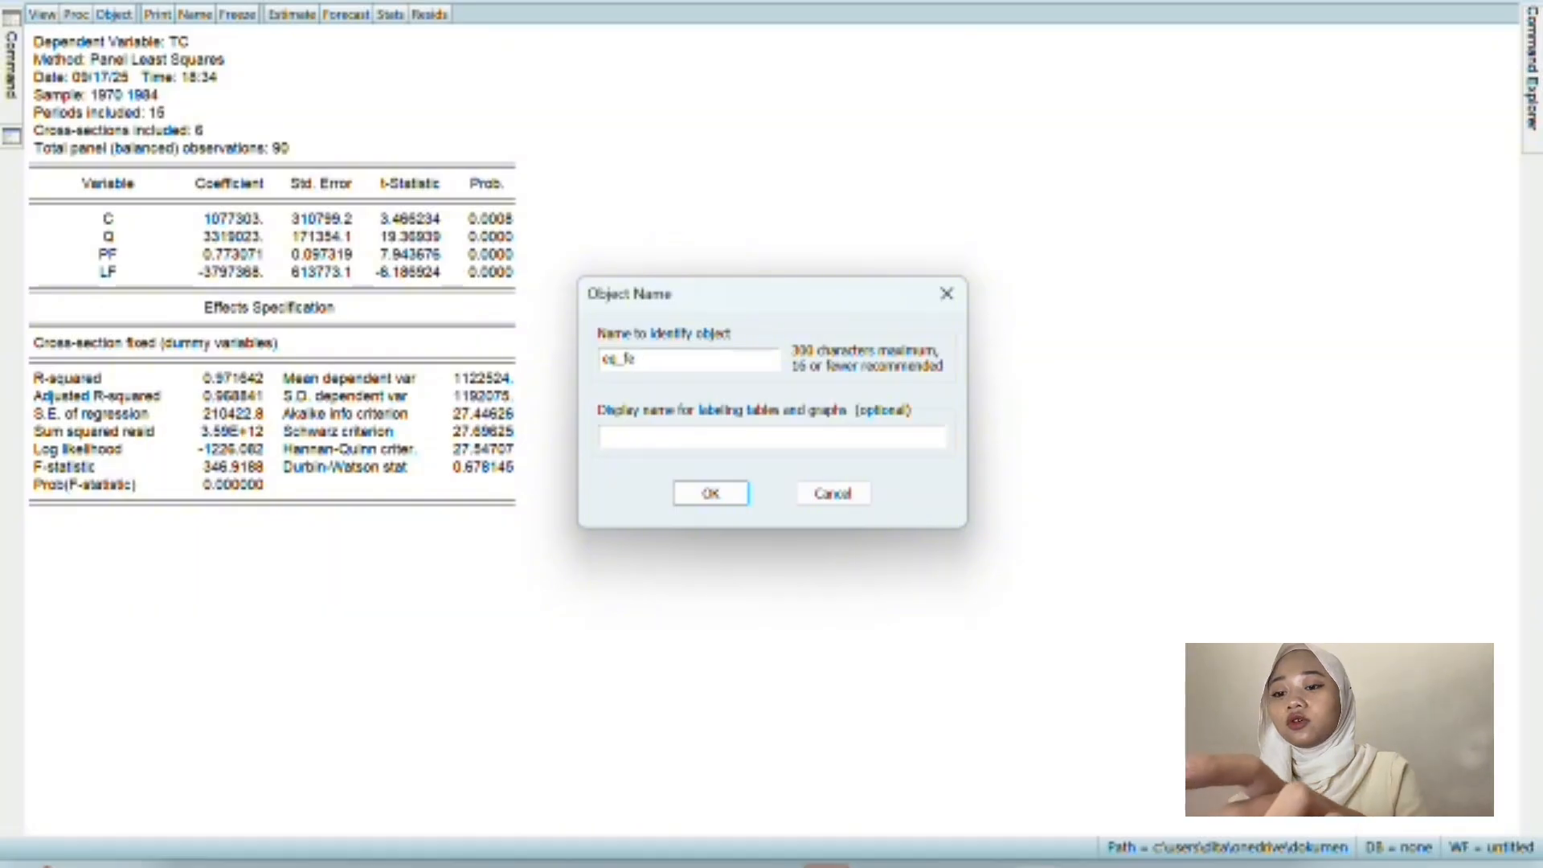
pyautogui.click(713, 496)
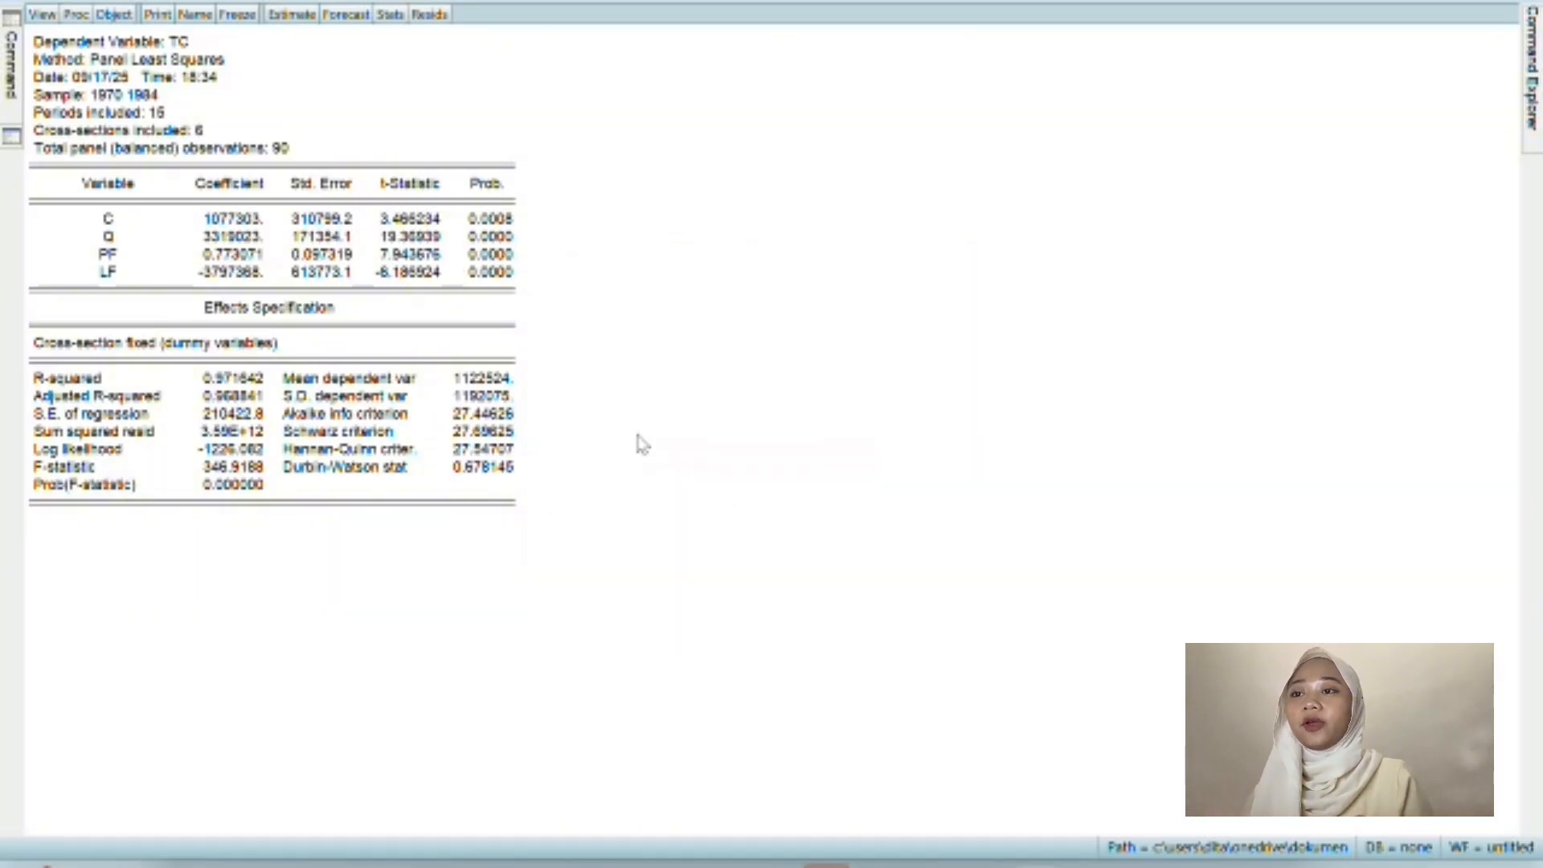
# Copy the entire fixed effects estimation output as text with numbers as displayed.
pyautogui.moveTo(34, 36); pyautogui.dragTo(493, 507)
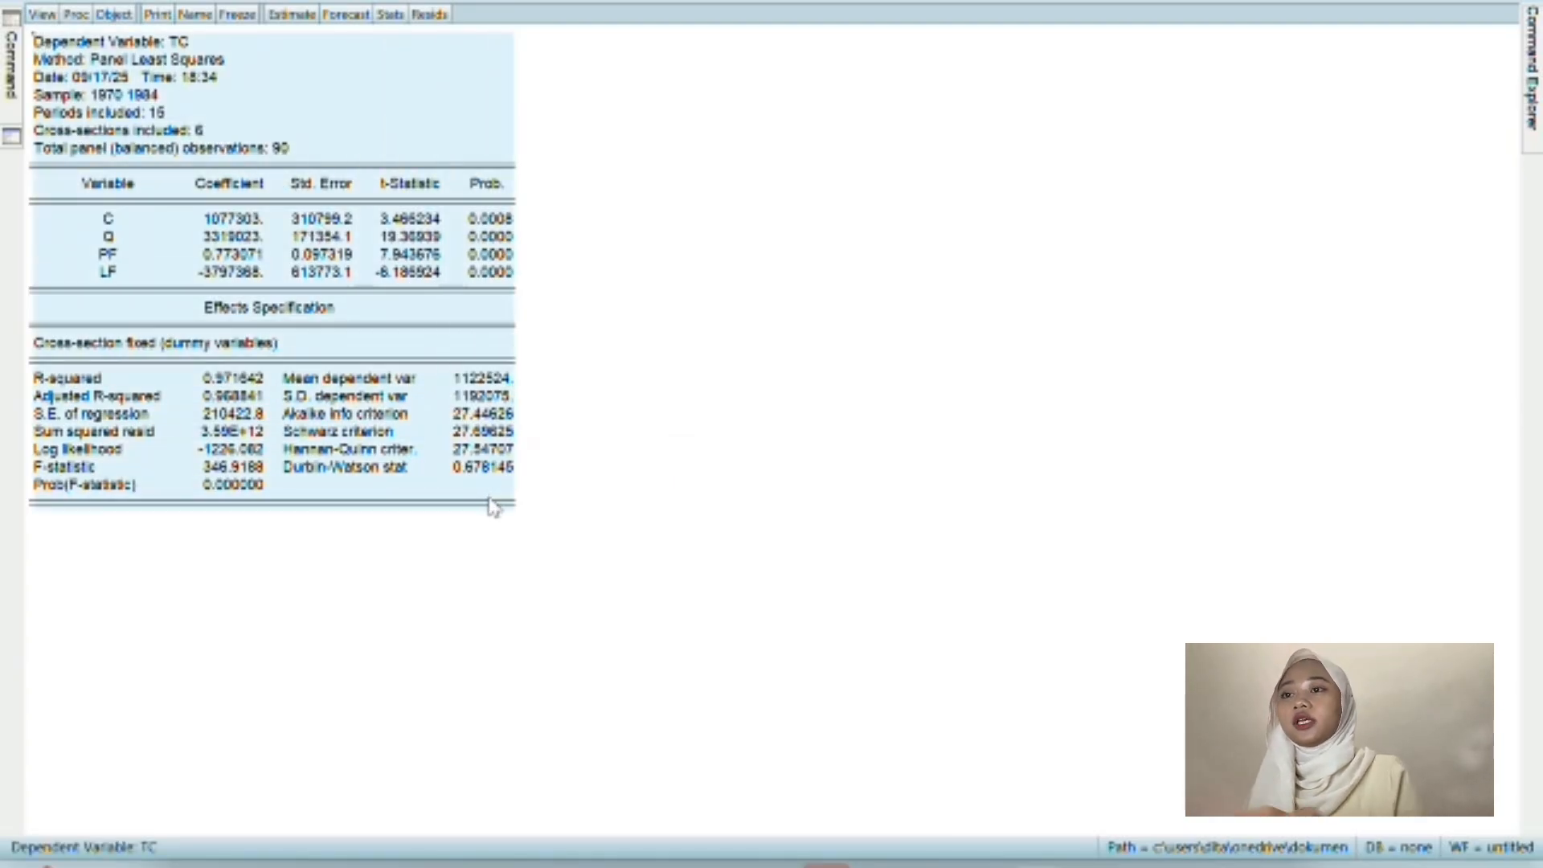
pyautogui.hotkey('ctrl', 'c')
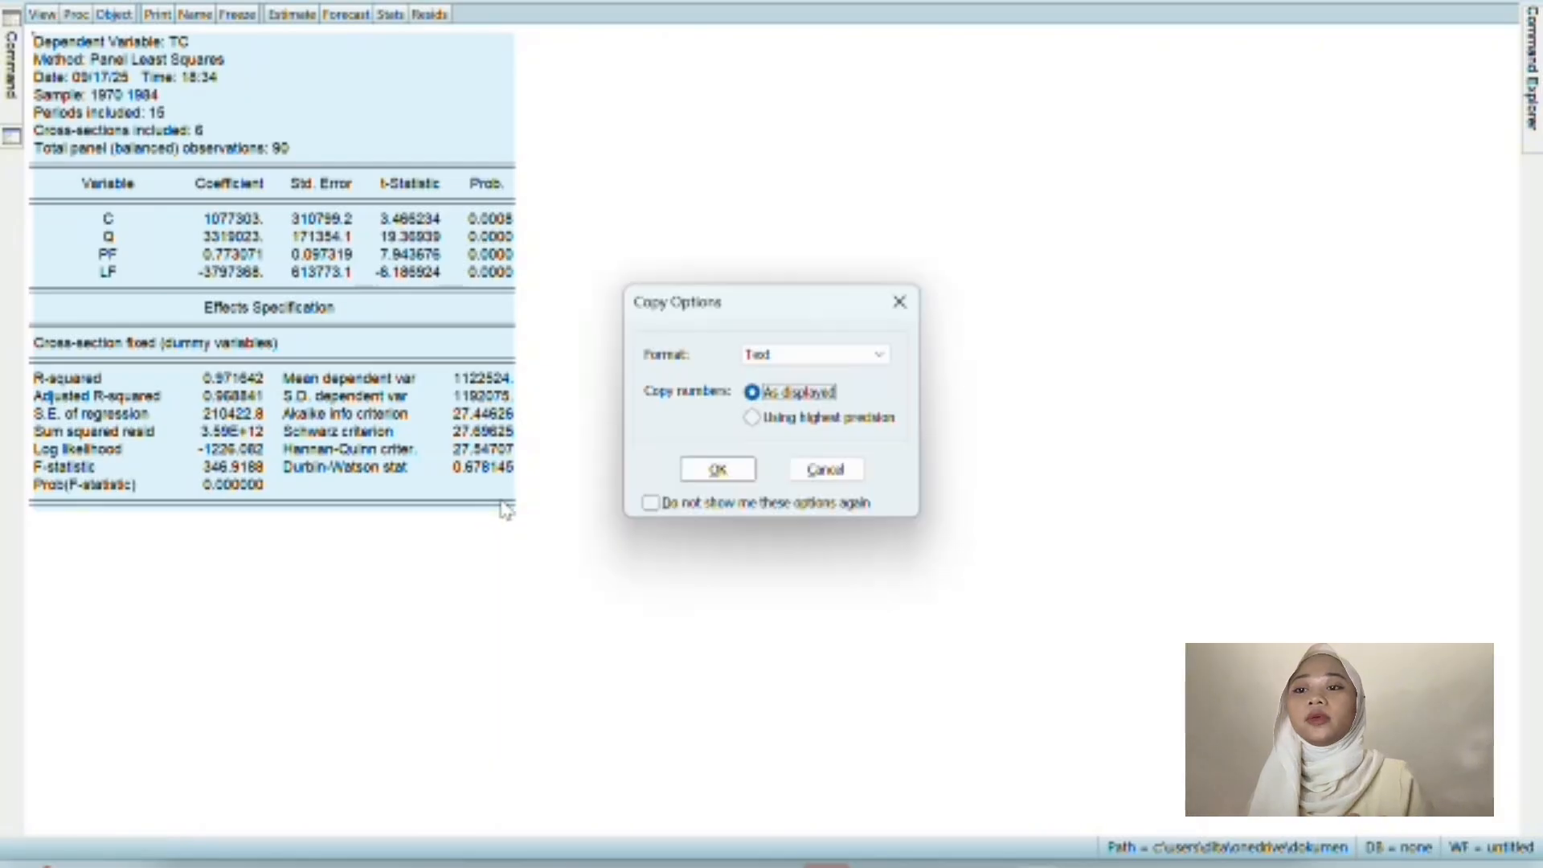
pyautogui.click(720, 472)
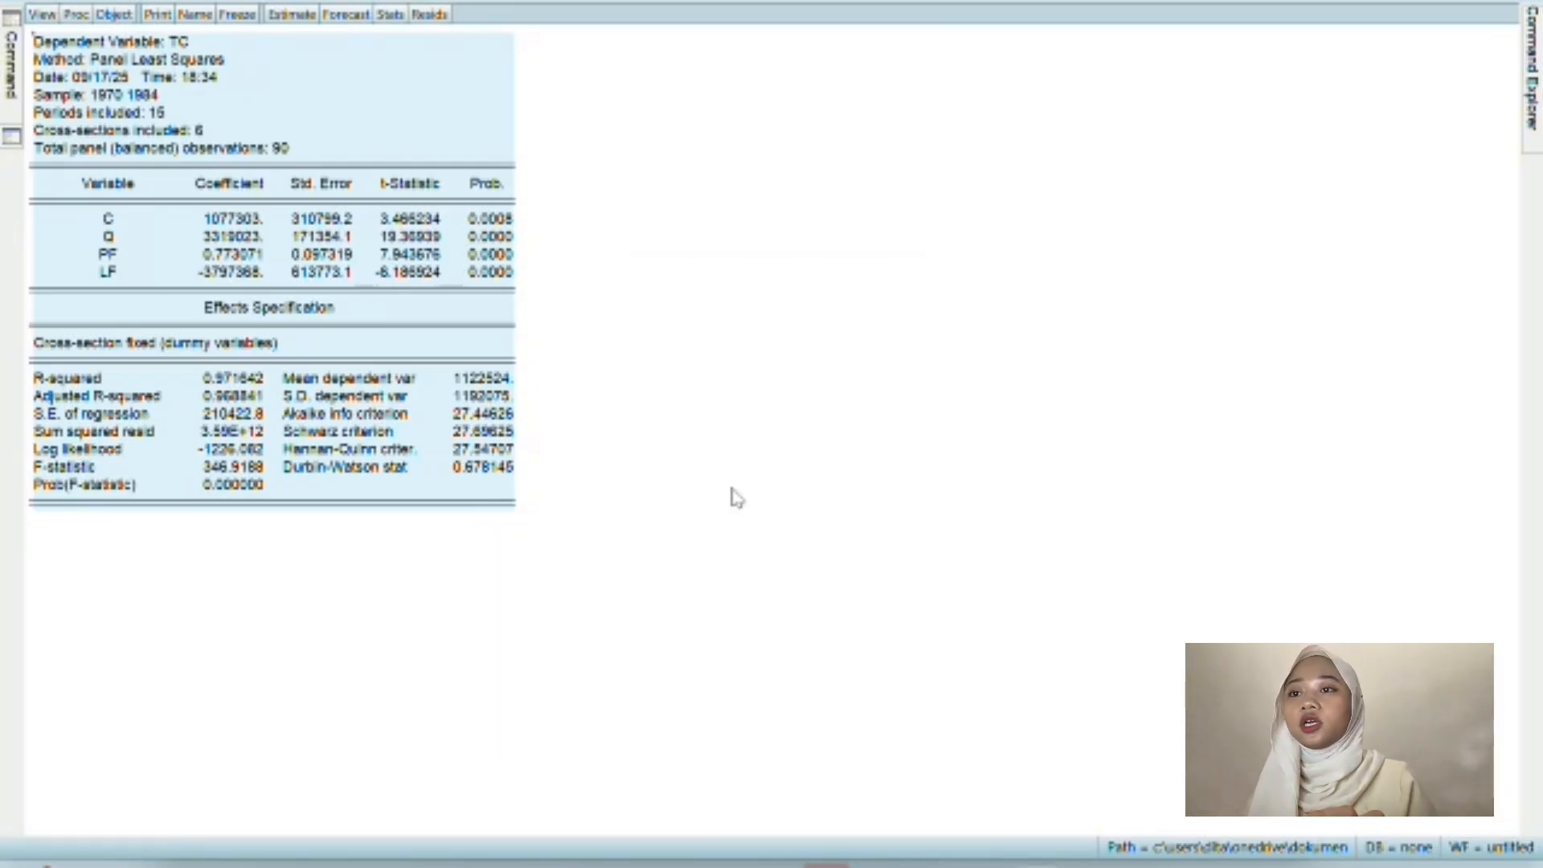
# Switch to the Word report, paste the copied output as a picture under the Uji FEM heading, and review its interpretation.
pyautogui.click(876, 866)
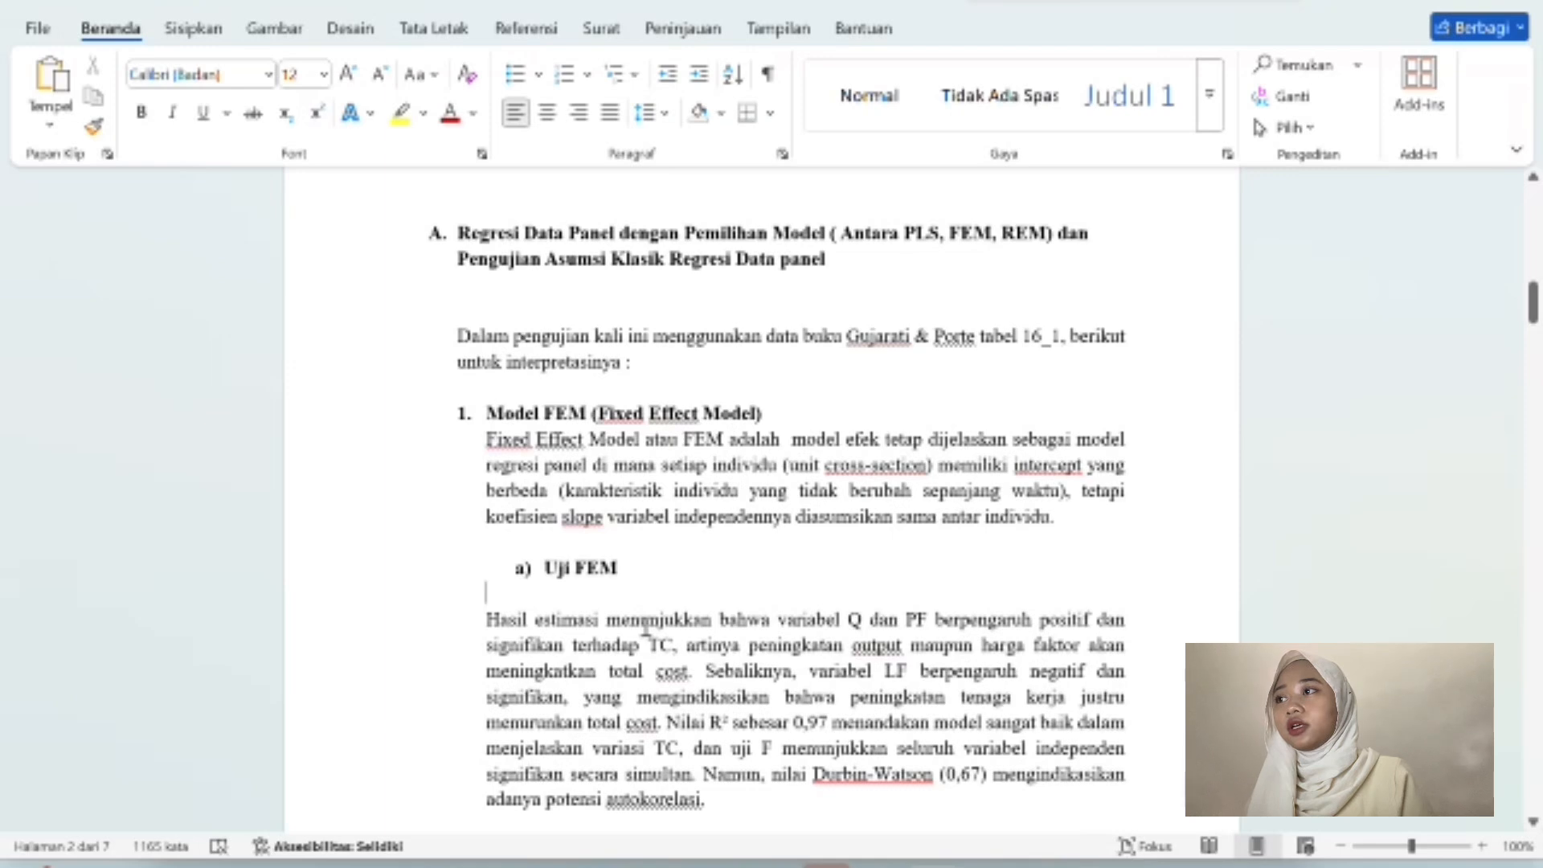
pyautogui.click(56, 131)
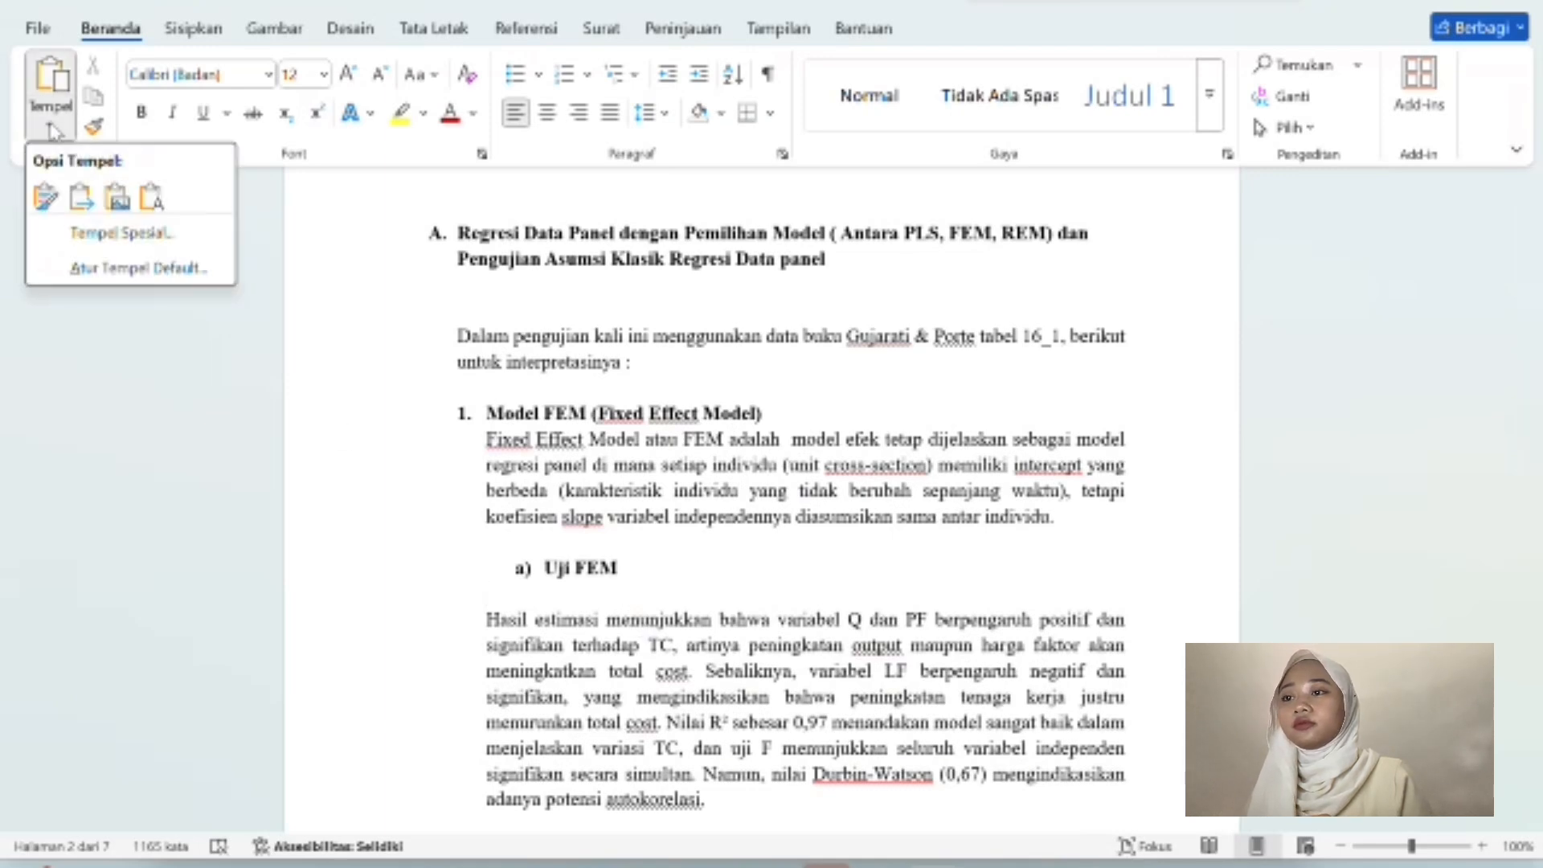
pyautogui.click(117, 196)
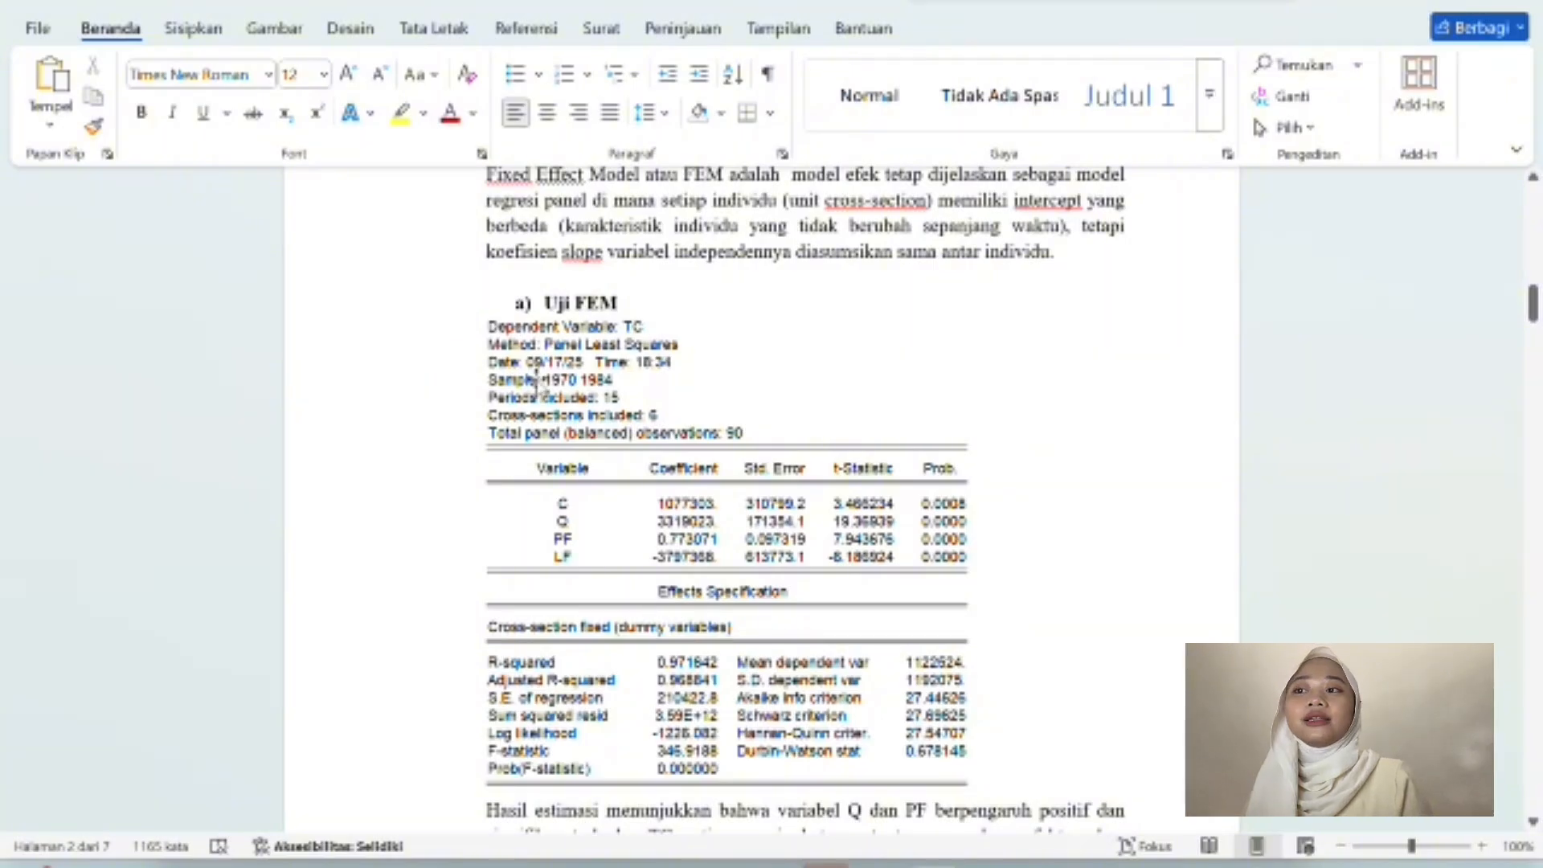
pyautogui.scroll(-5, 537, 384)
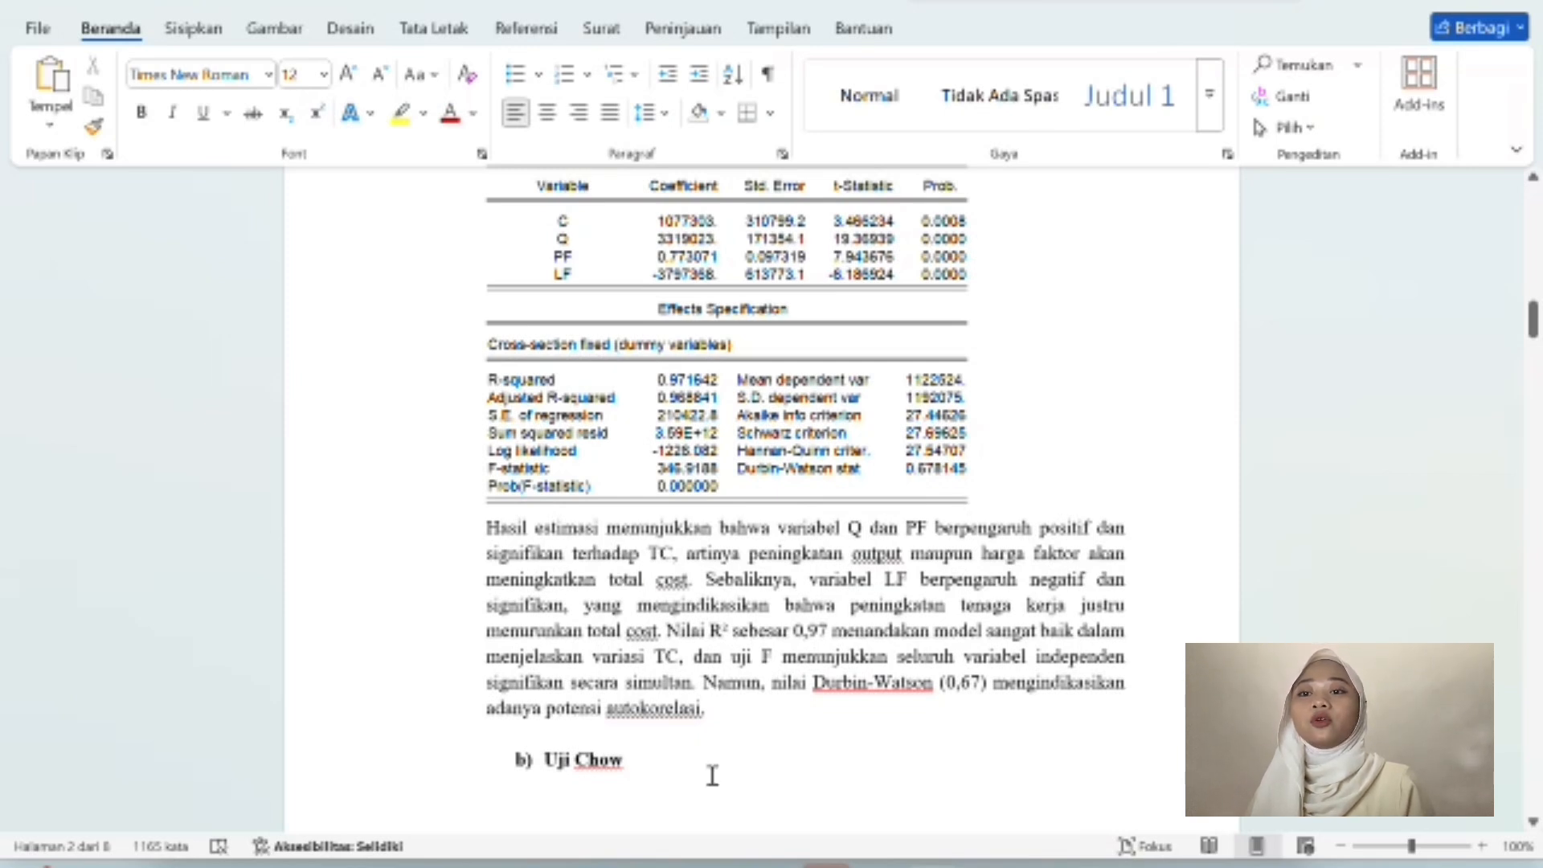
pyautogui.scroll(-5, 713, 776)
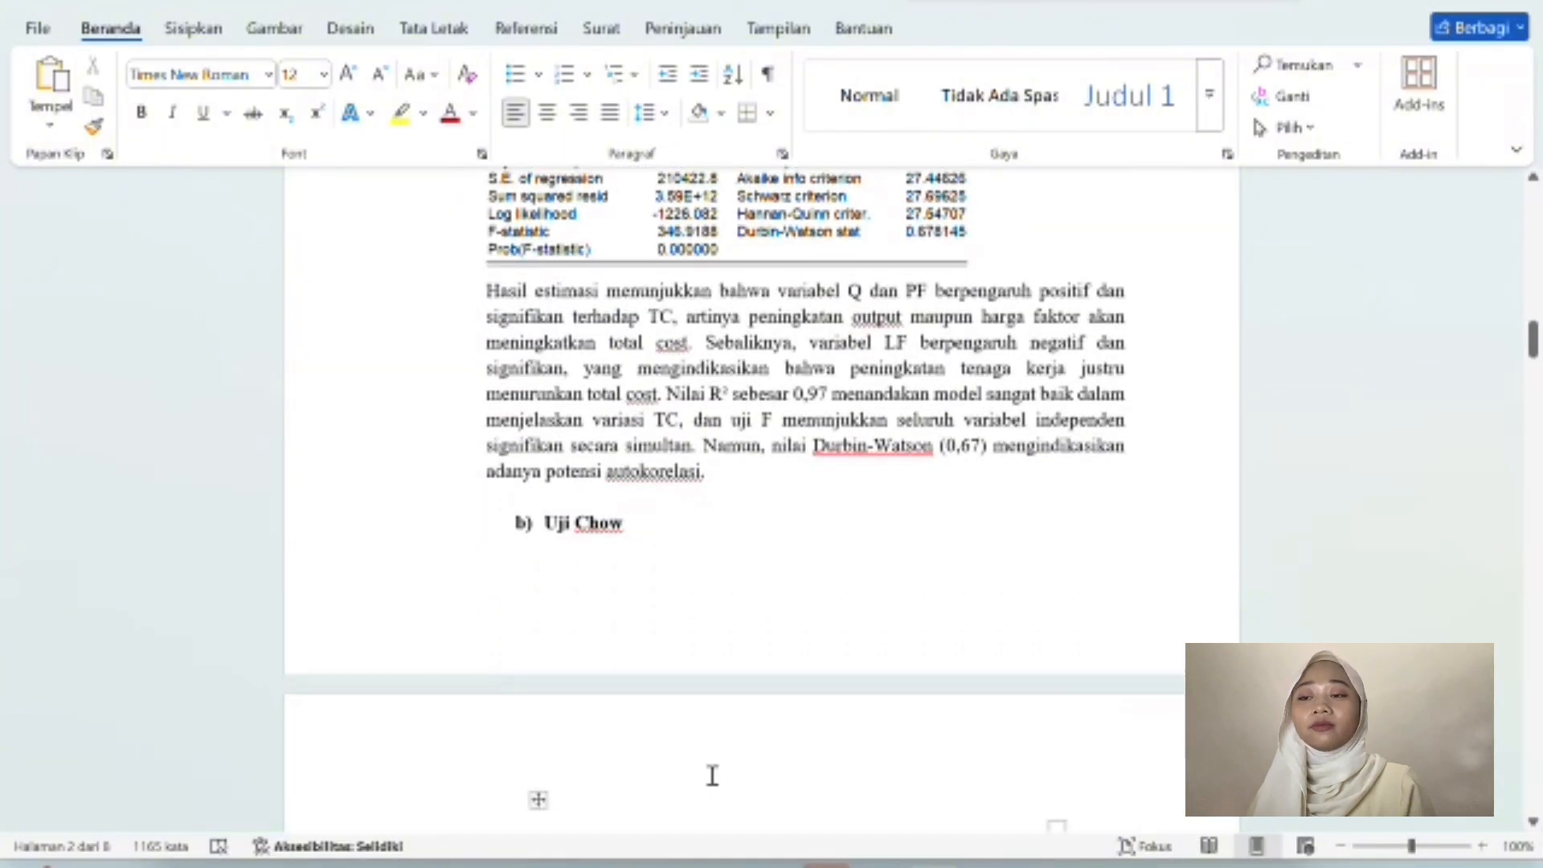
pyautogui.scroll(2, 712, 776)
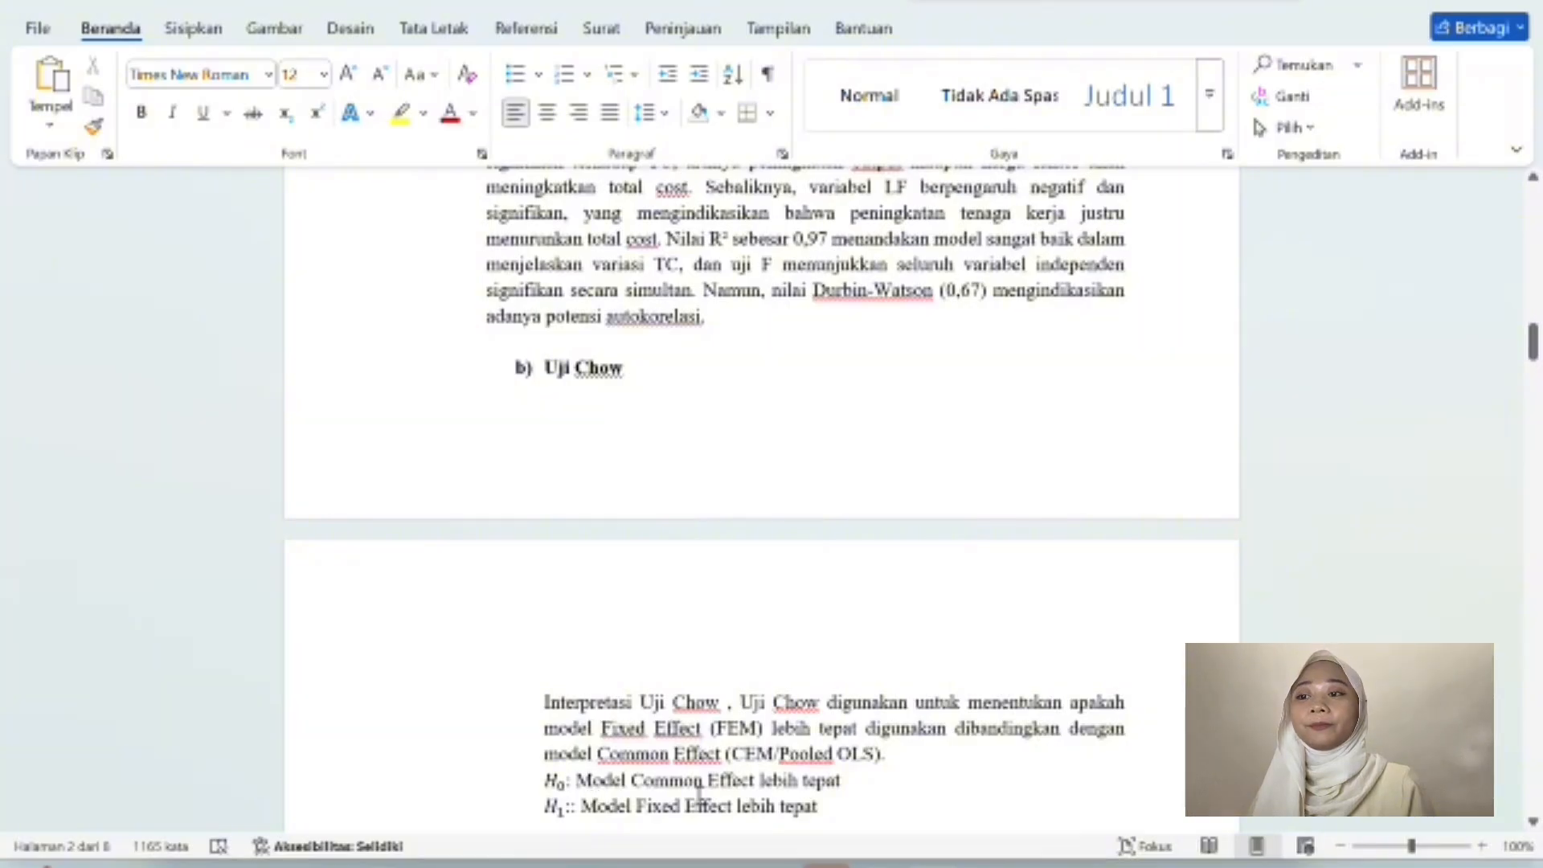
# Switch back to EViews, restore the eq_fem window to its normal size, and copy the equation as a new object.
pyautogui.moveTo(1011, 861)
pyautogui.click(947, 806)
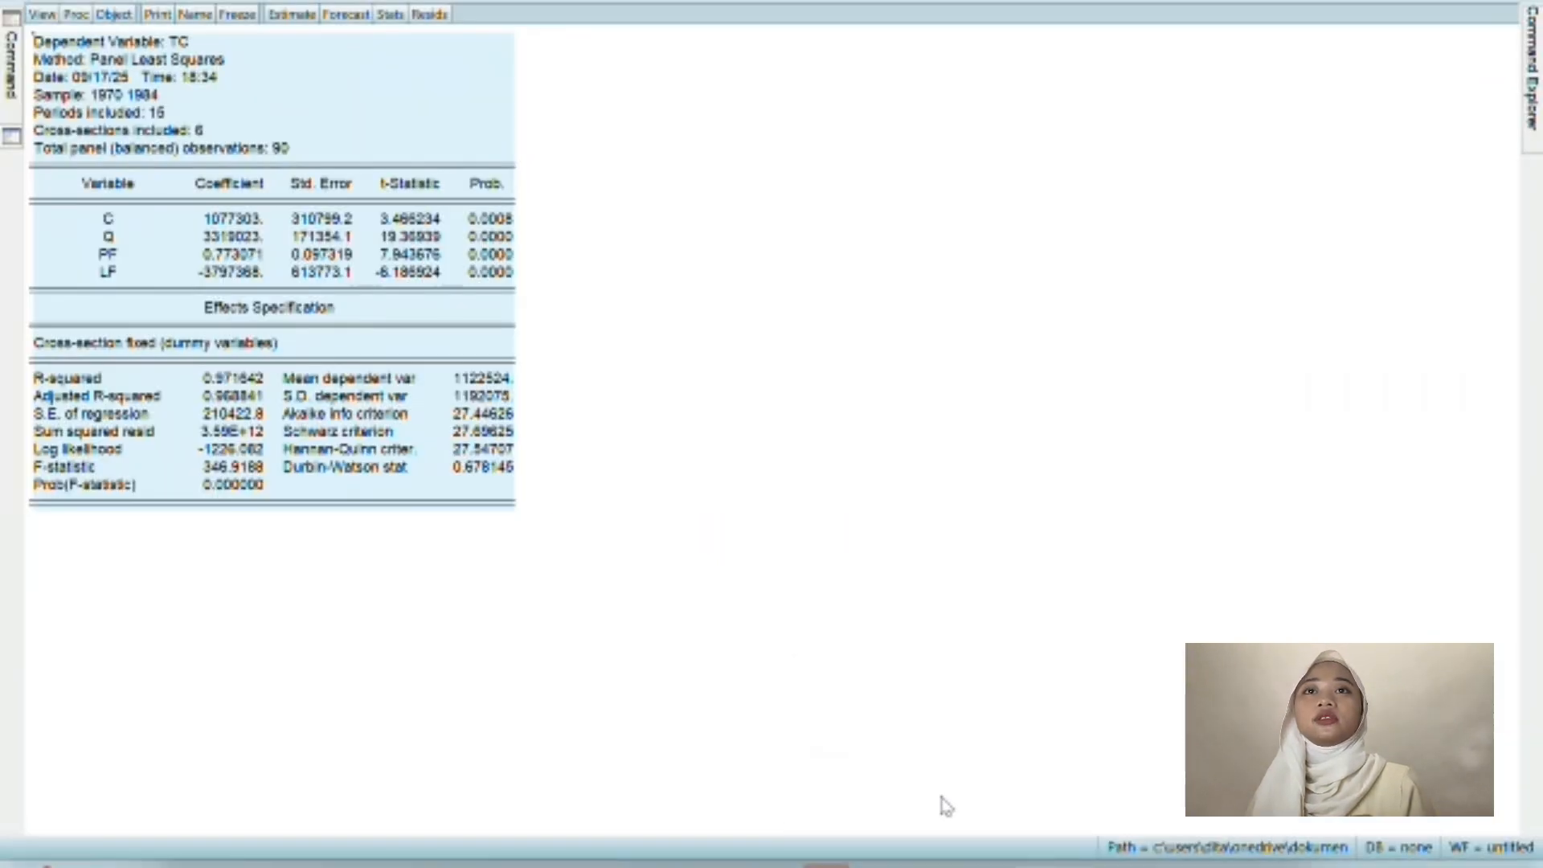
pyautogui.click(621, 399)
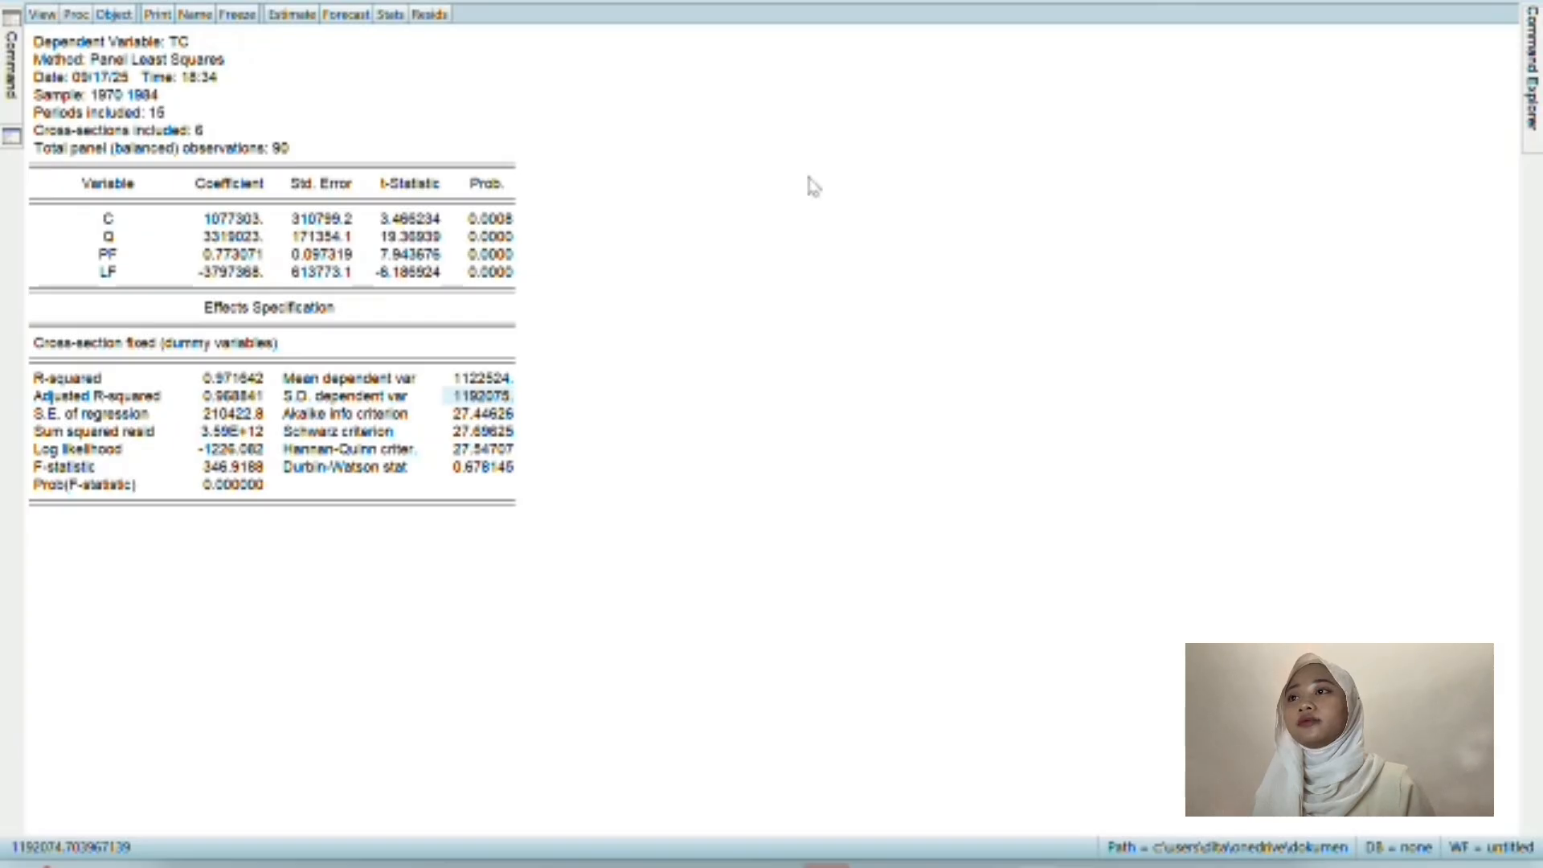
pyautogui.click(1509, 1)
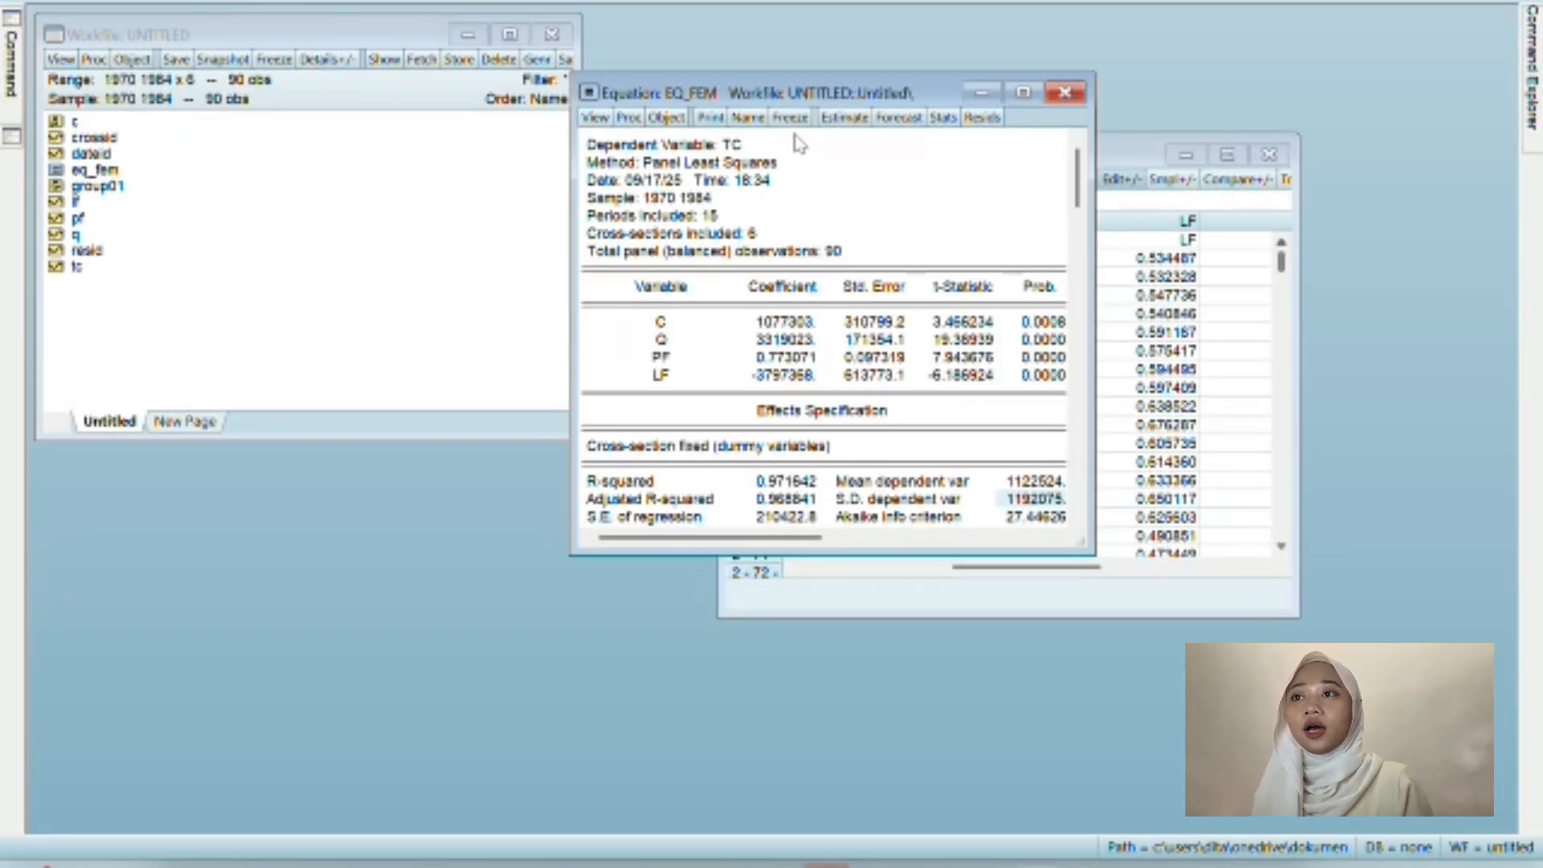
pyautogui.click(667, 118)
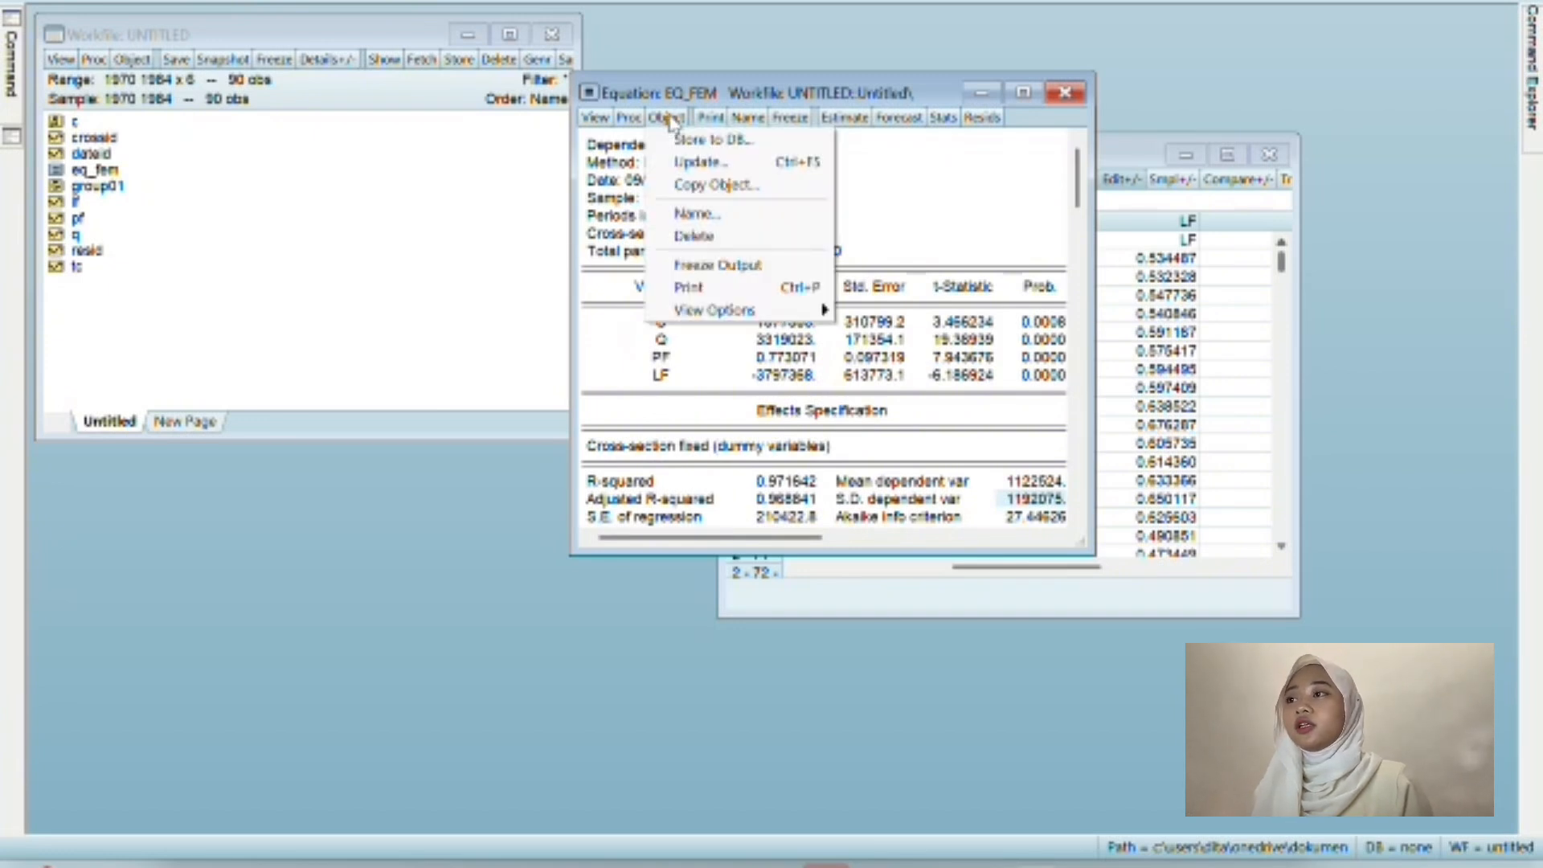
pyautogui.click(686, 188)
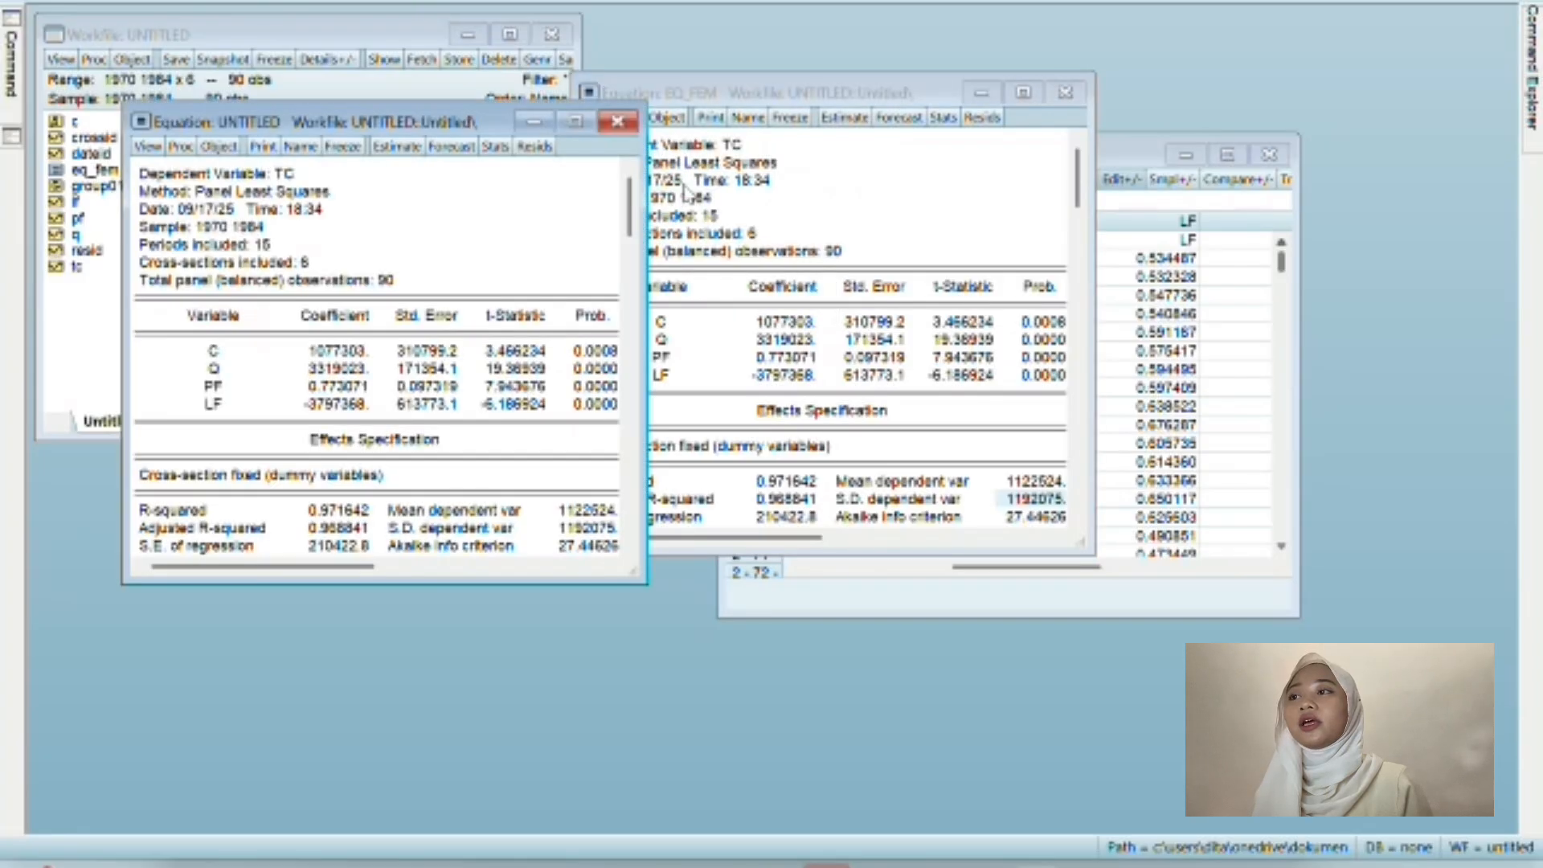
# Run the Redundant Fixed Effects - Likelihood Ratio test on the copied equation and maximize its output.
pyautogui.click(150, 146)
pyautogui.click(151, 146)
pyautogui.click(151, 146)
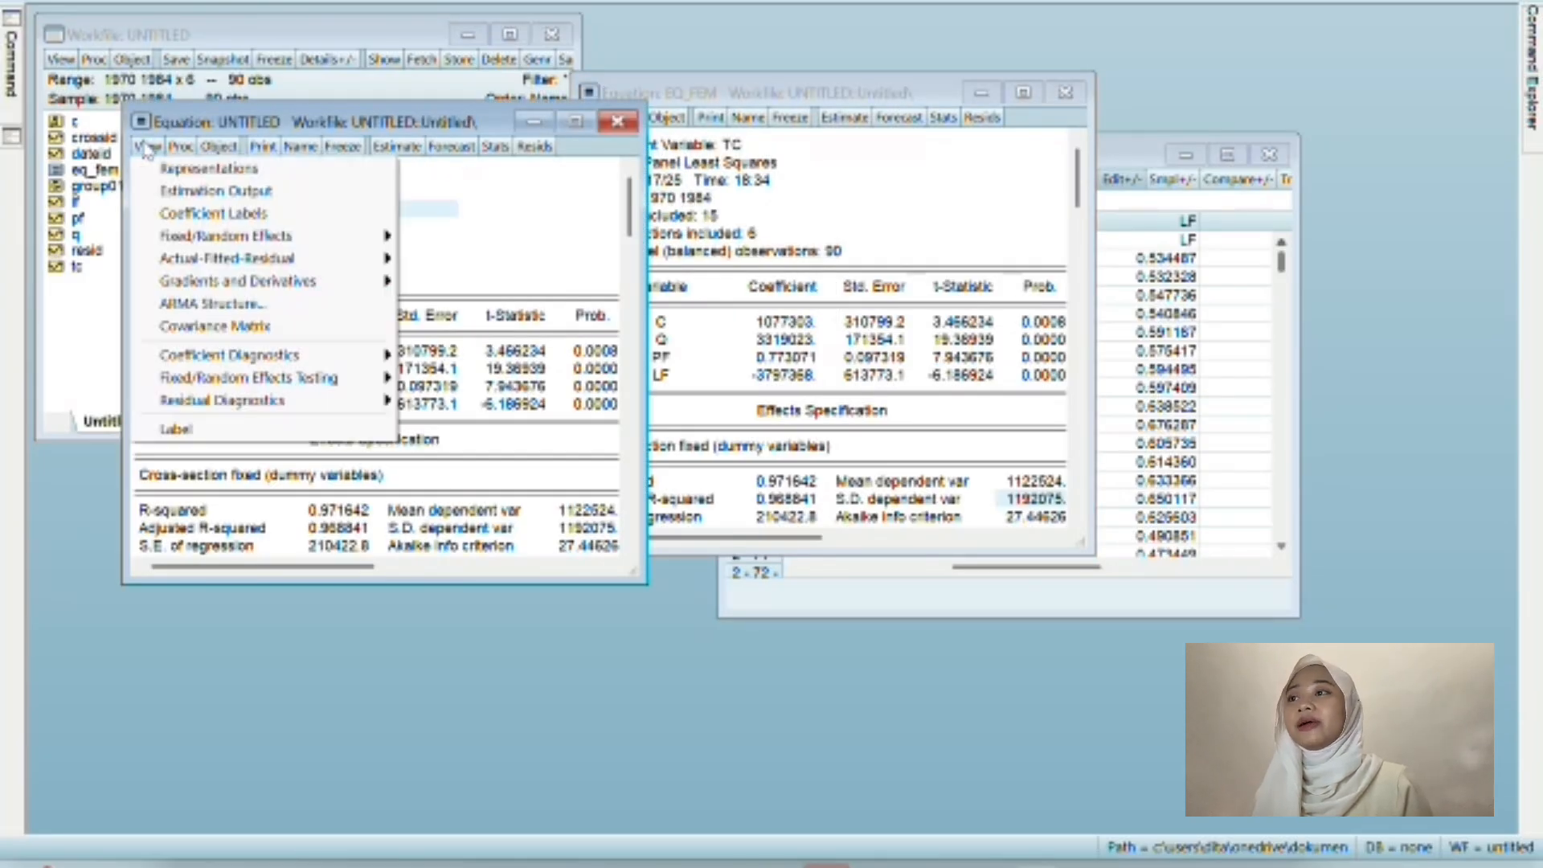
pyautogui.moveTo(209, 379)
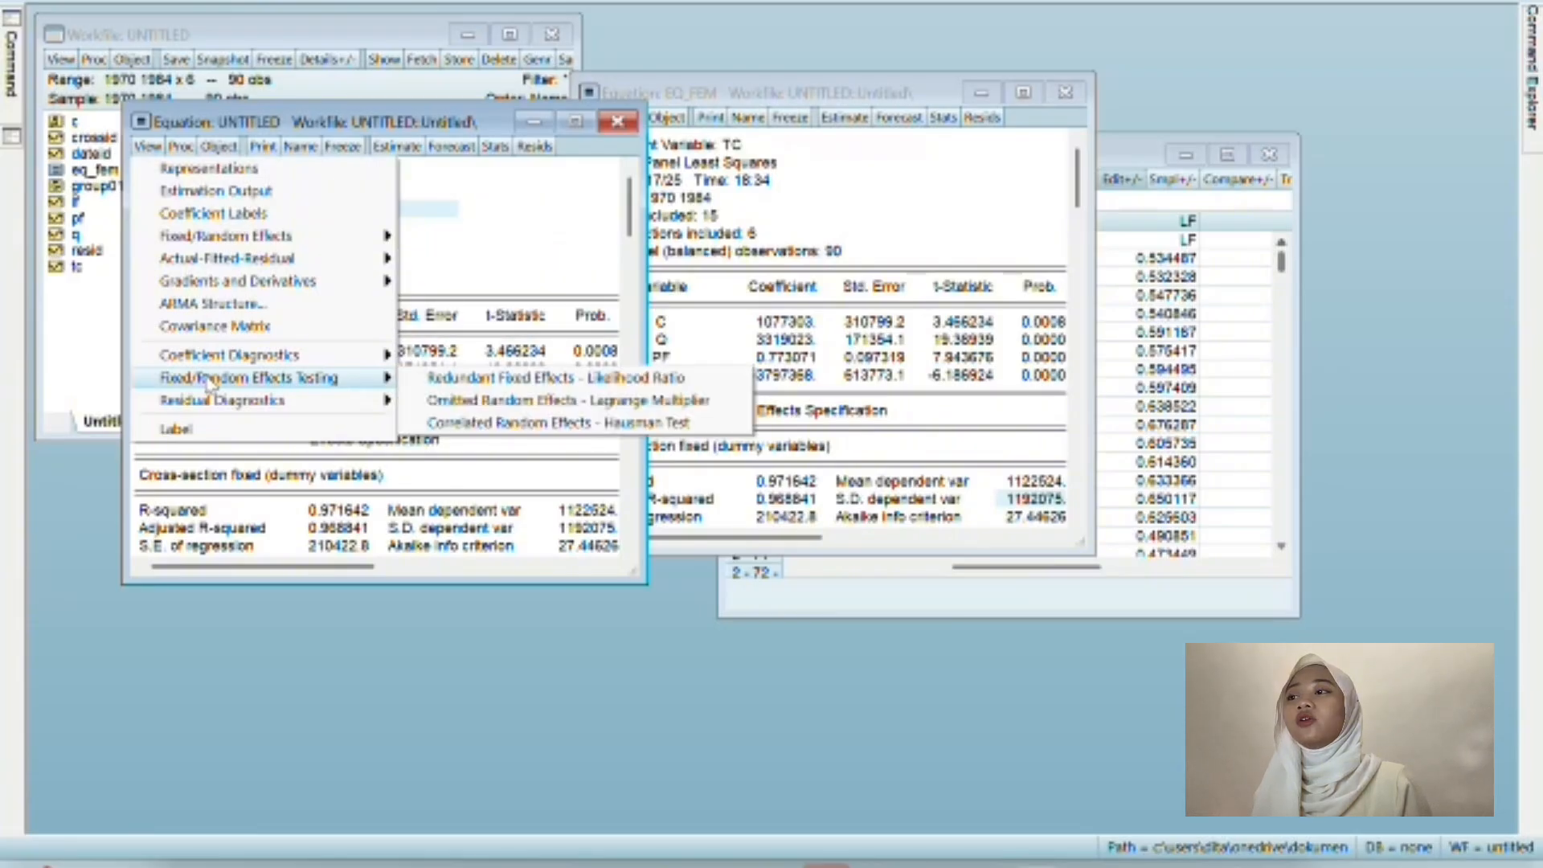
pyautogui.click(447, 381)
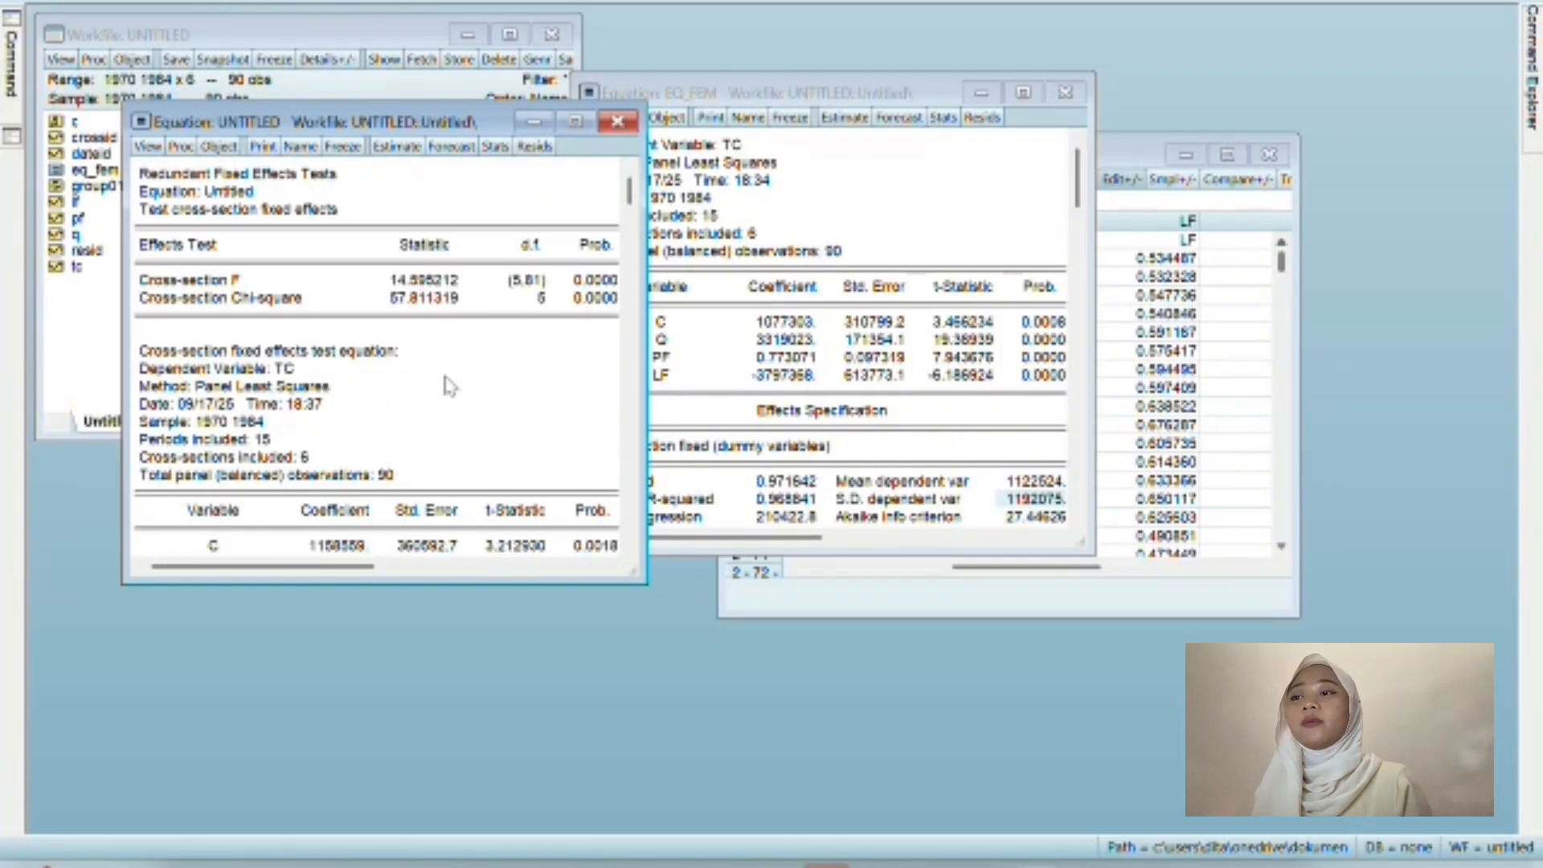
pyautogui.click(576, 121)
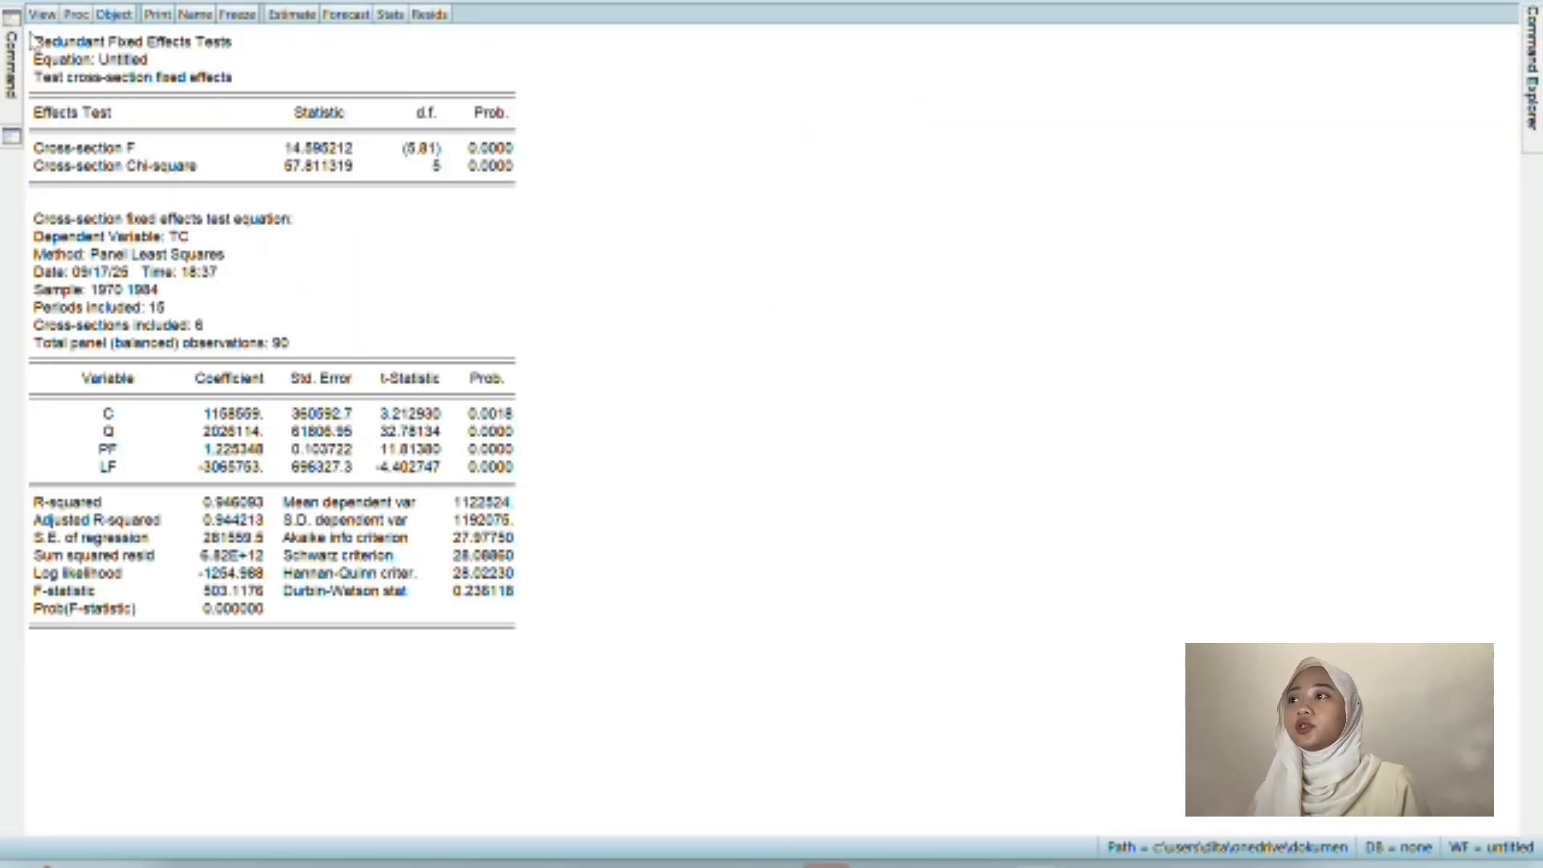
# Copy the effects test summary table as text with numbers as displayed and paste it under Uji Chow in the Word report.
pyautogui.moveTo(31, 40); pyautogui.dragTo(515, 197)
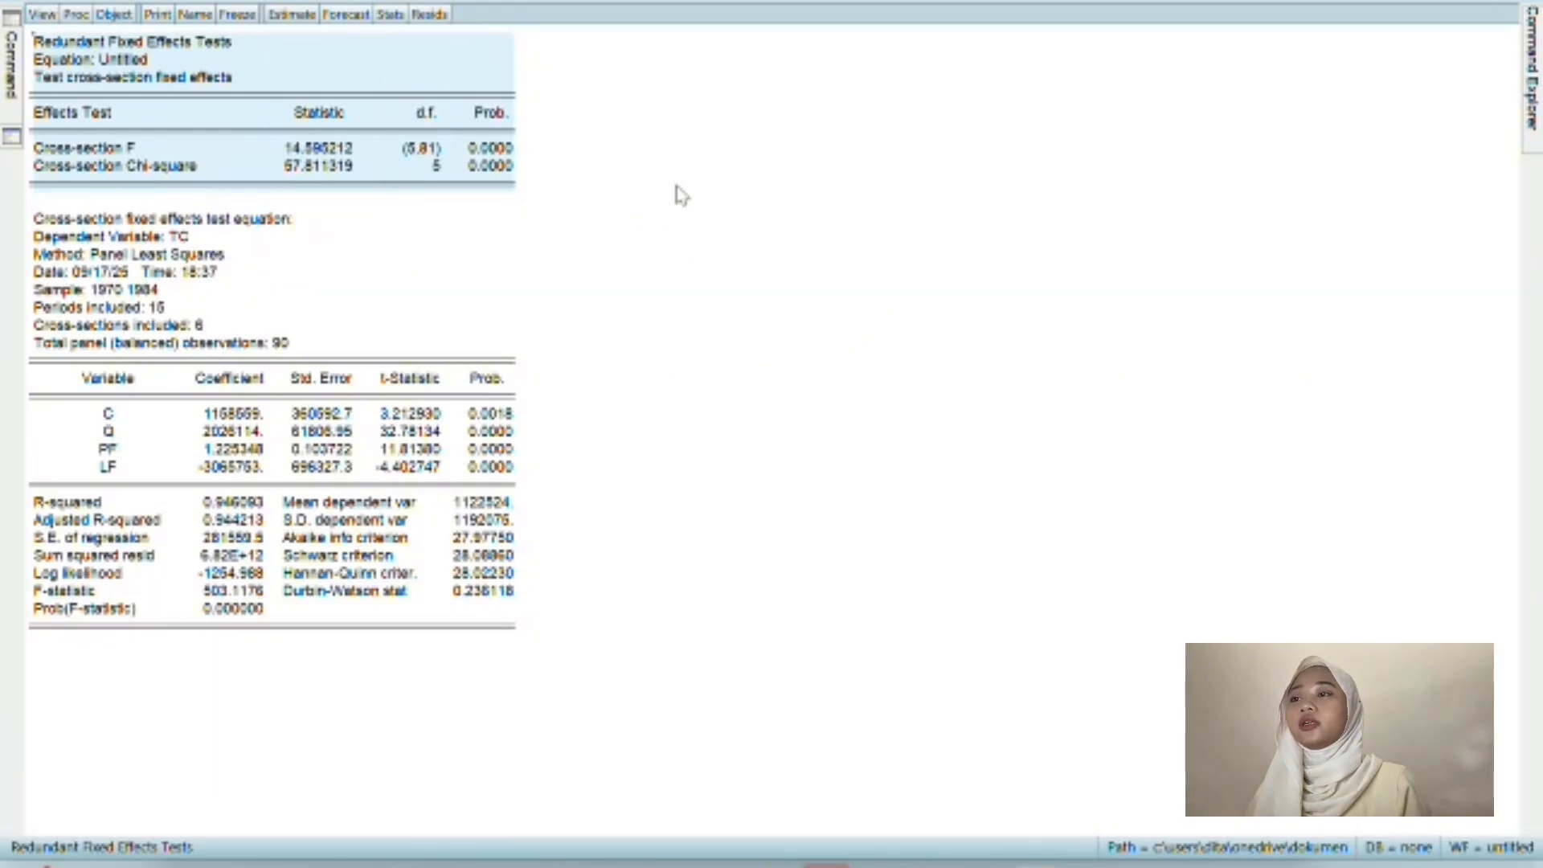
pyautogui.hotkey('ctrl', 'c')
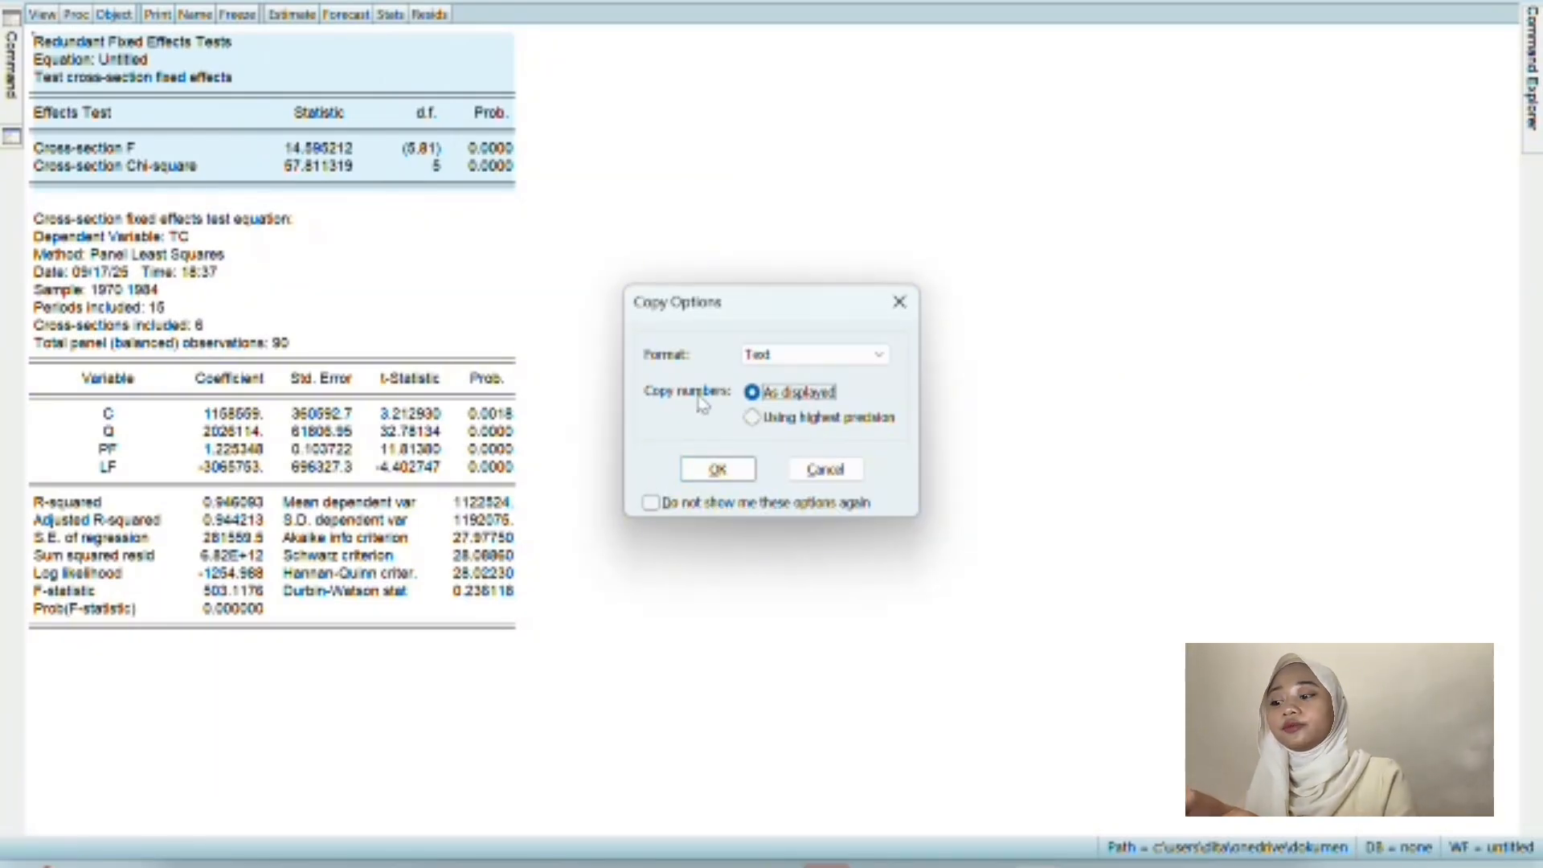
pyautogui.click(718, 470)
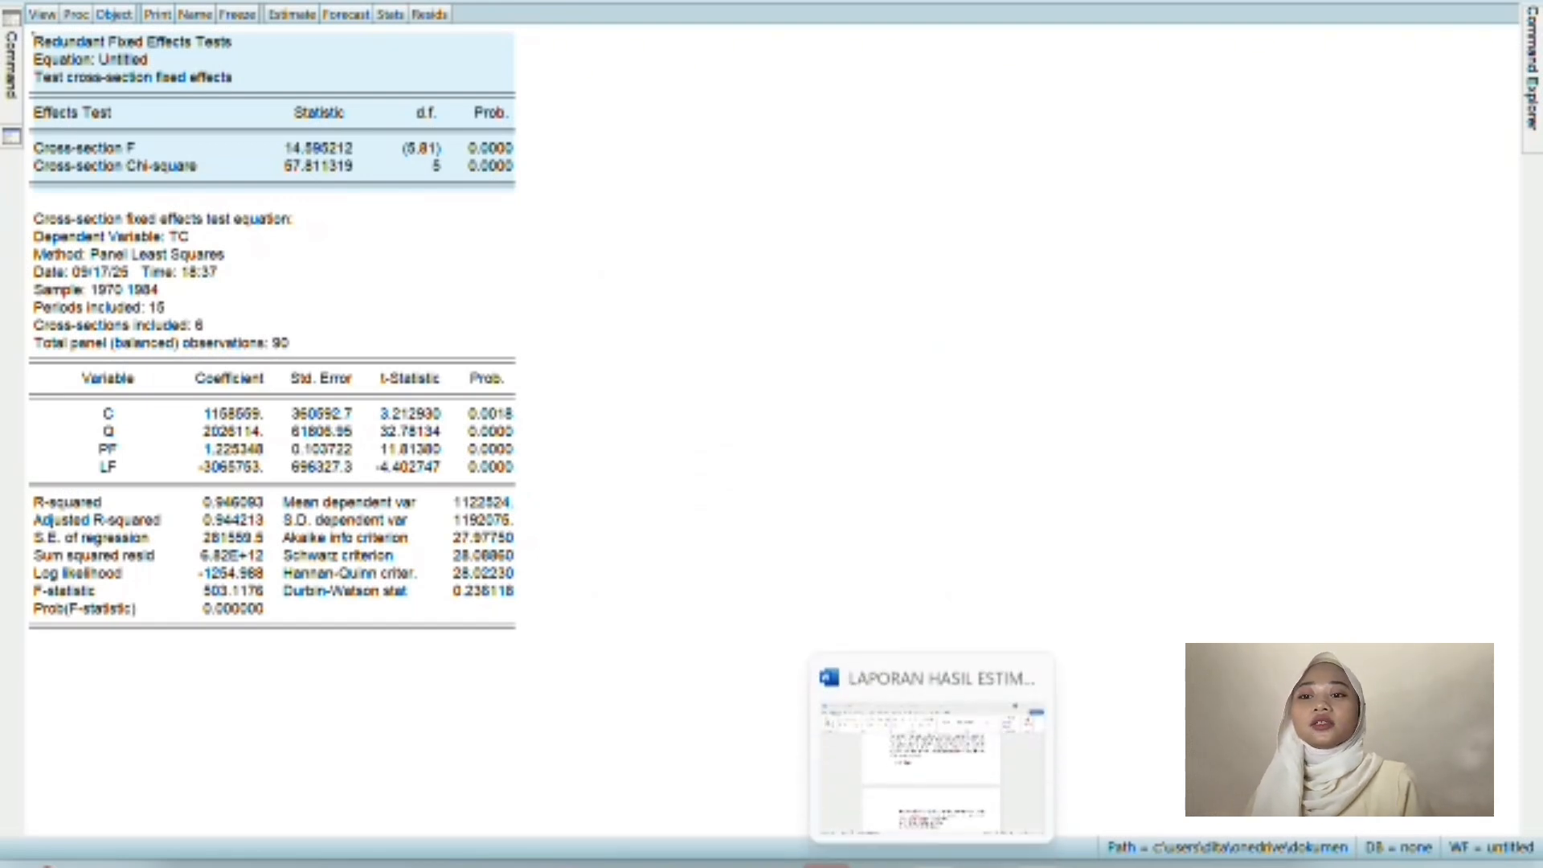
pyautogui.click(938, 750)
pyautogui.hotkey('ctrl', 'v')
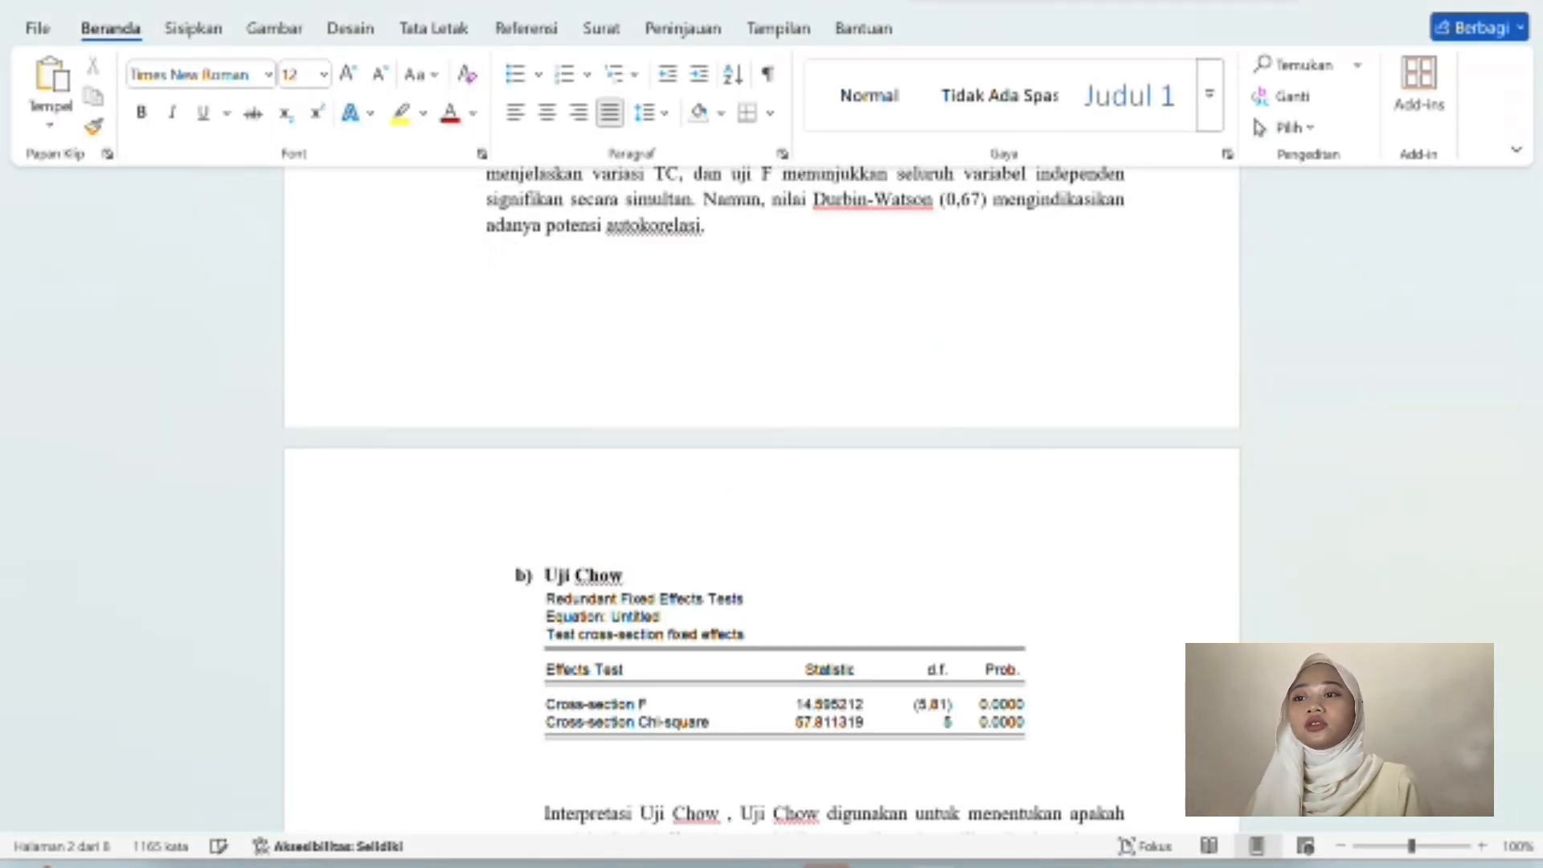
# Read the Chow test interpretation and the Random Effects Model section in the report.
pyautogui.scroll(-2, 737, 427)
pyautogui.scroll(-2, 740, 434)
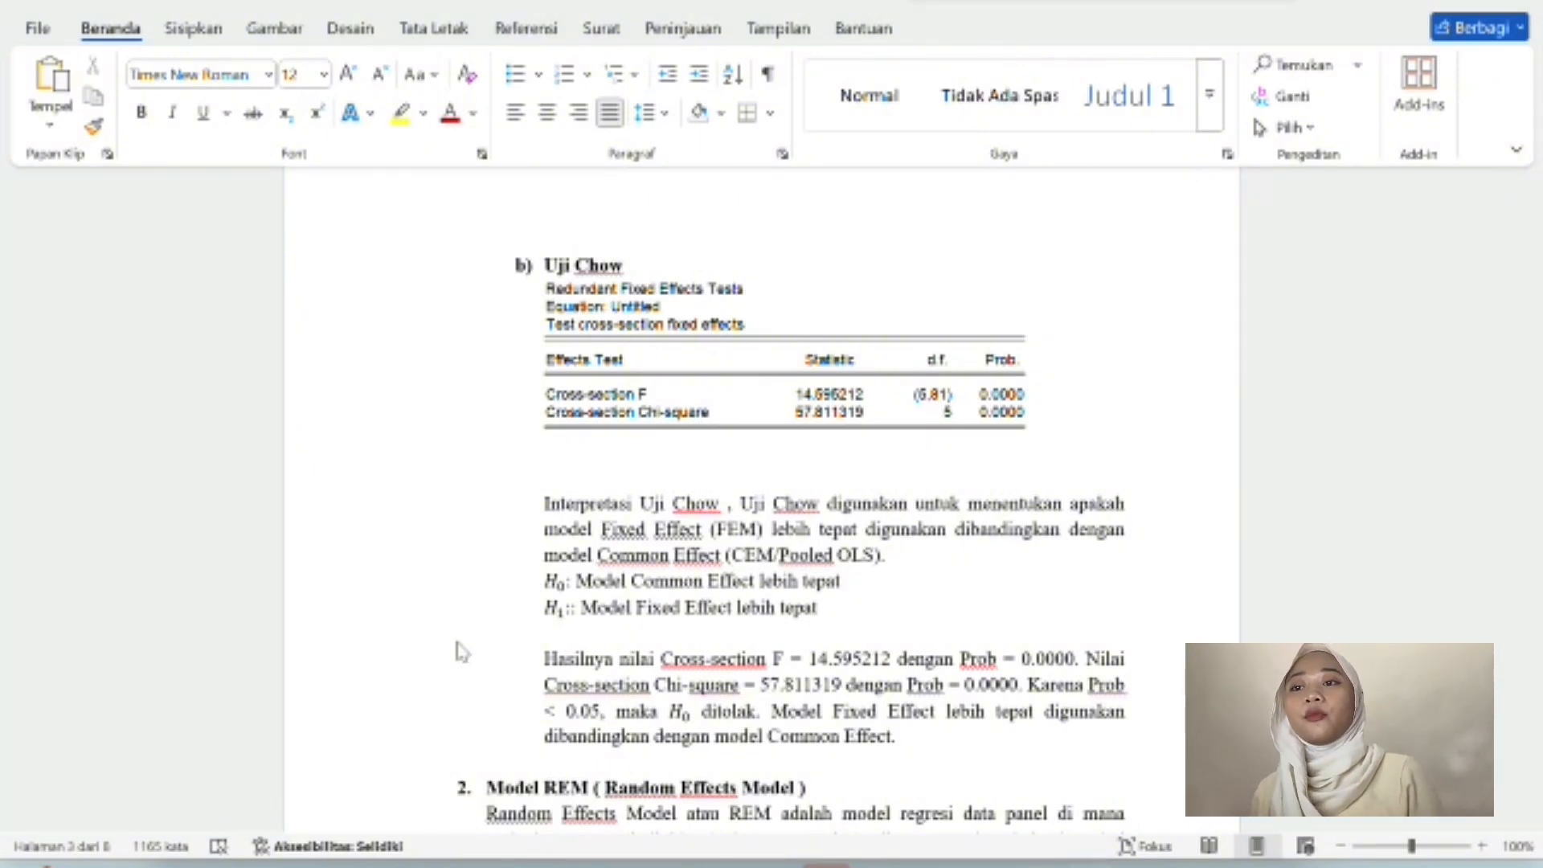
pyautogui.scroll(-2, 456, 645)
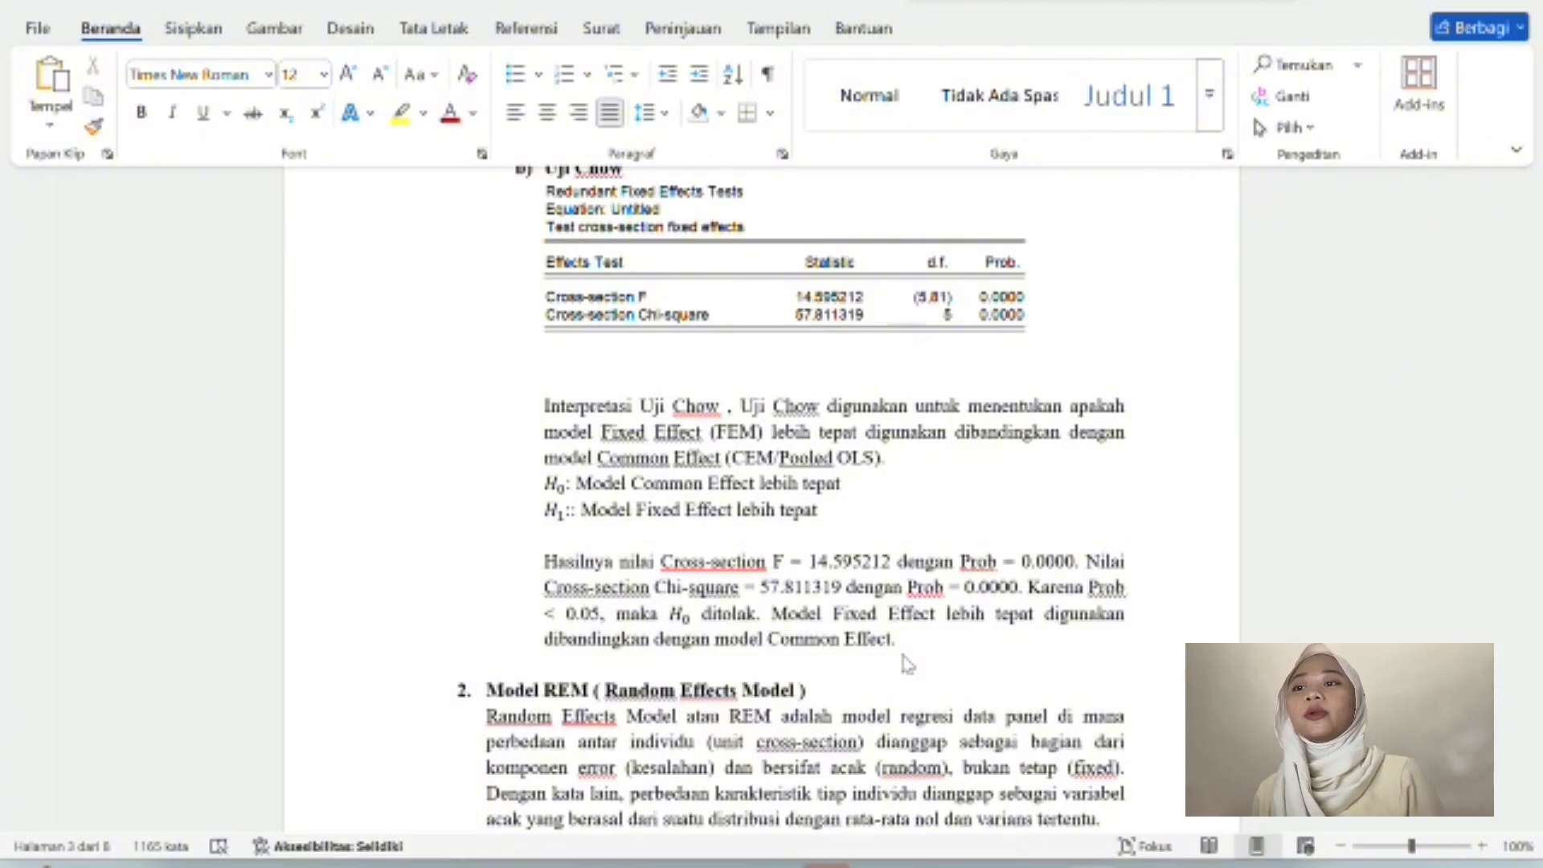
pyautogui.scroll(-1, 907, 664)
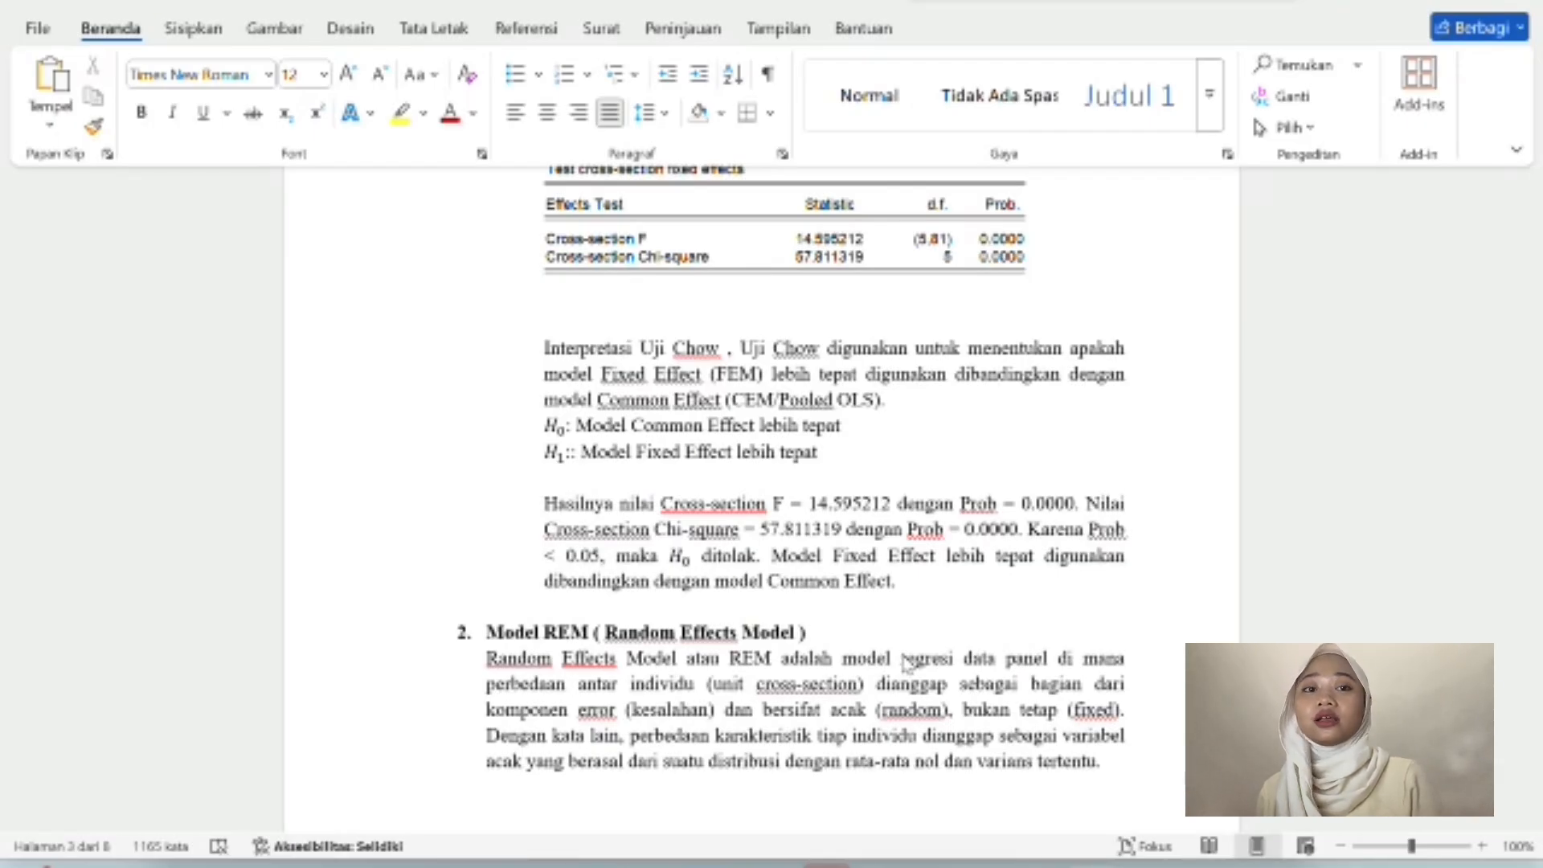
pyautogui.scroll(-3, 906, 663)
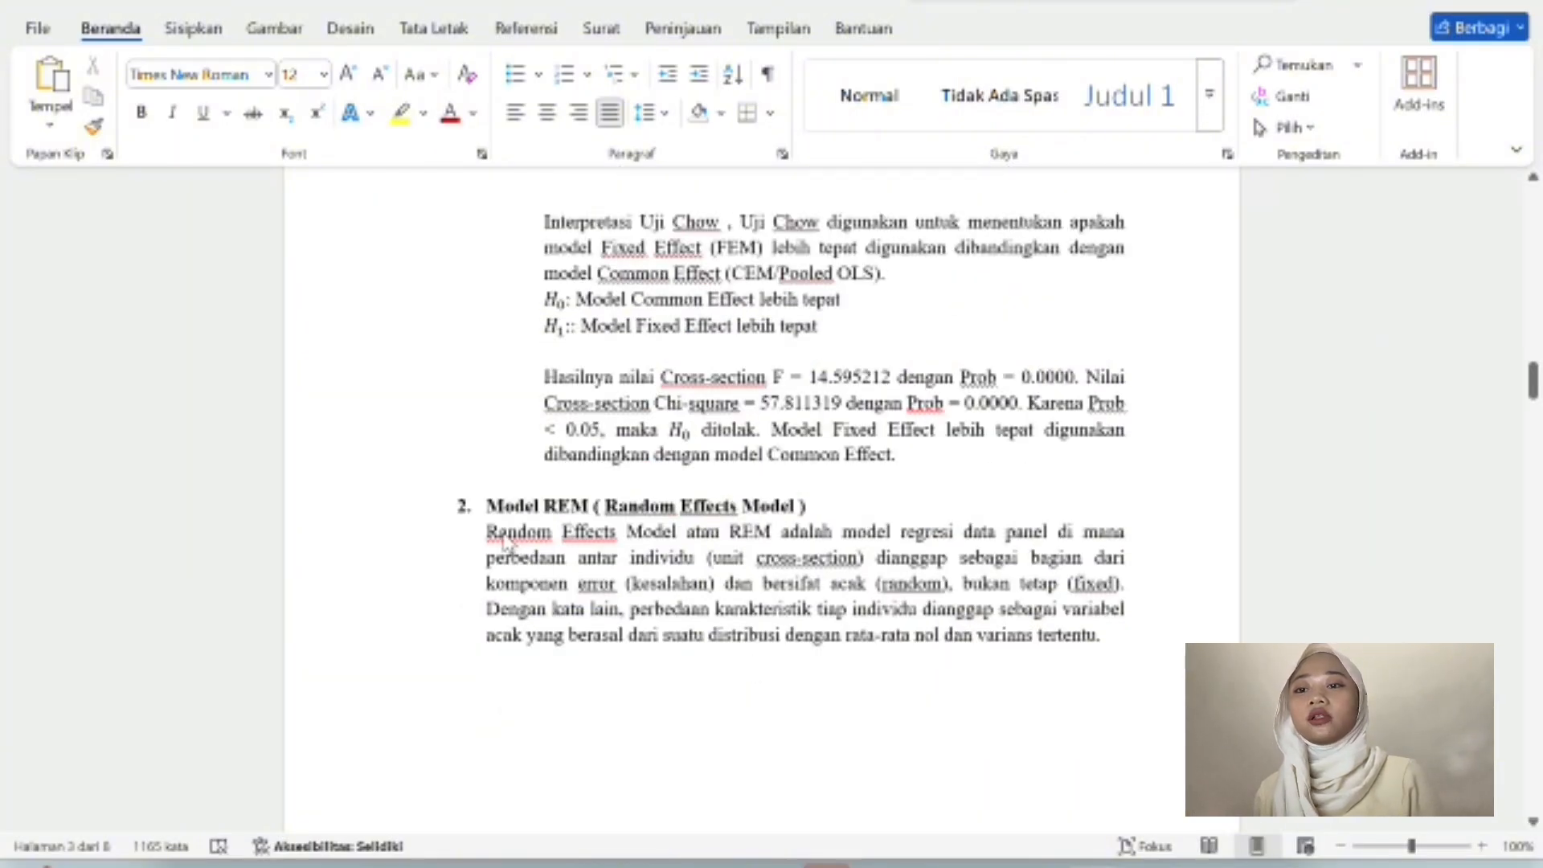
pyautogui.scroll(-1, 563, 611)
# Switch back to EViews, name the Chow test equation uji_chow, and close both equation windows.
pyautogui.moveTo(1037, 864)
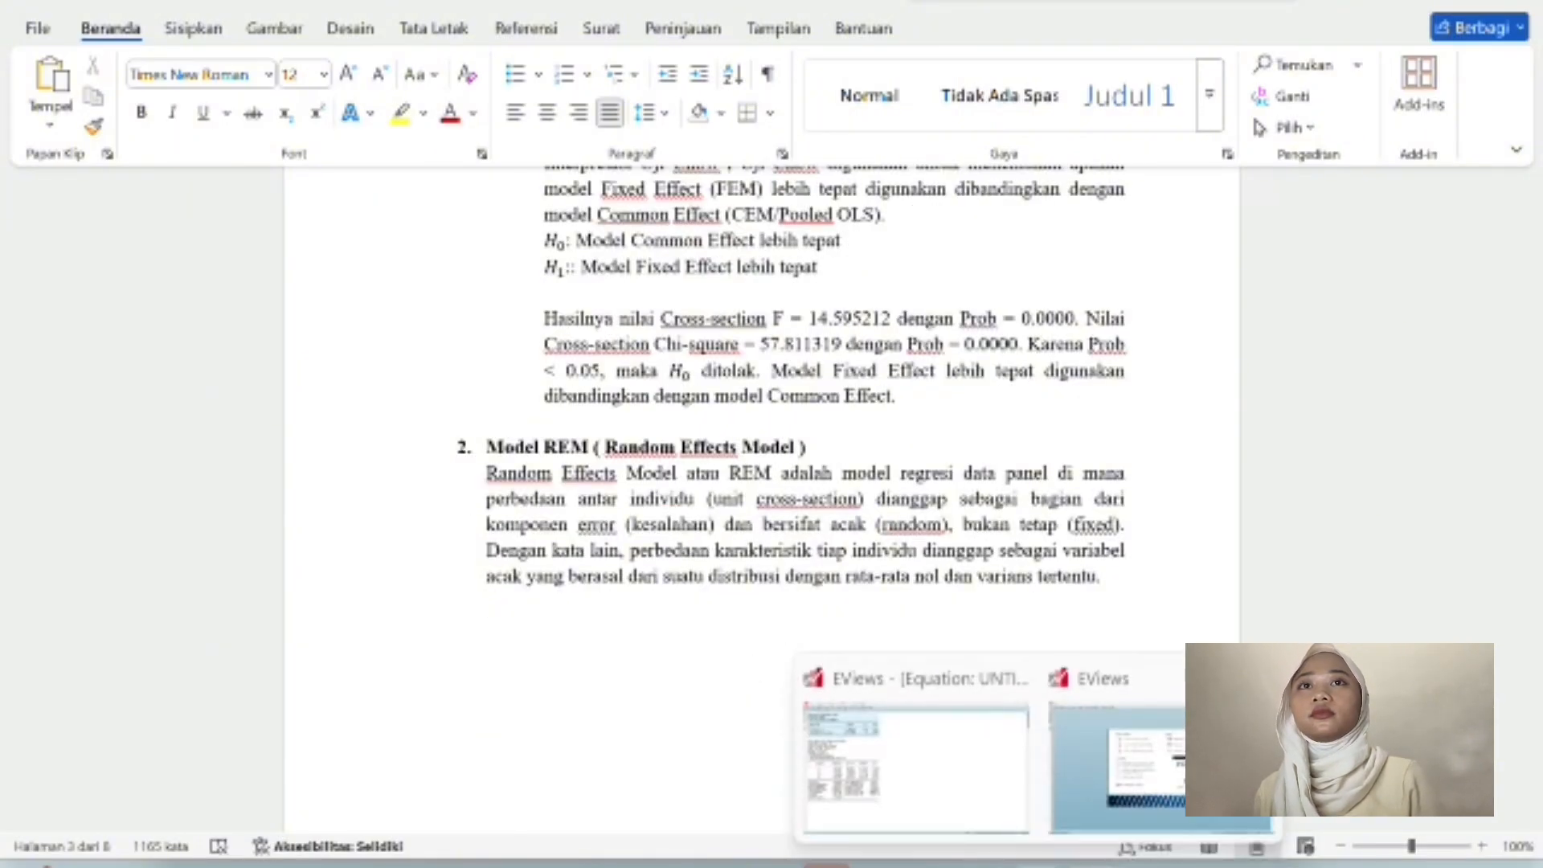
pyautogui.click(965, 824)
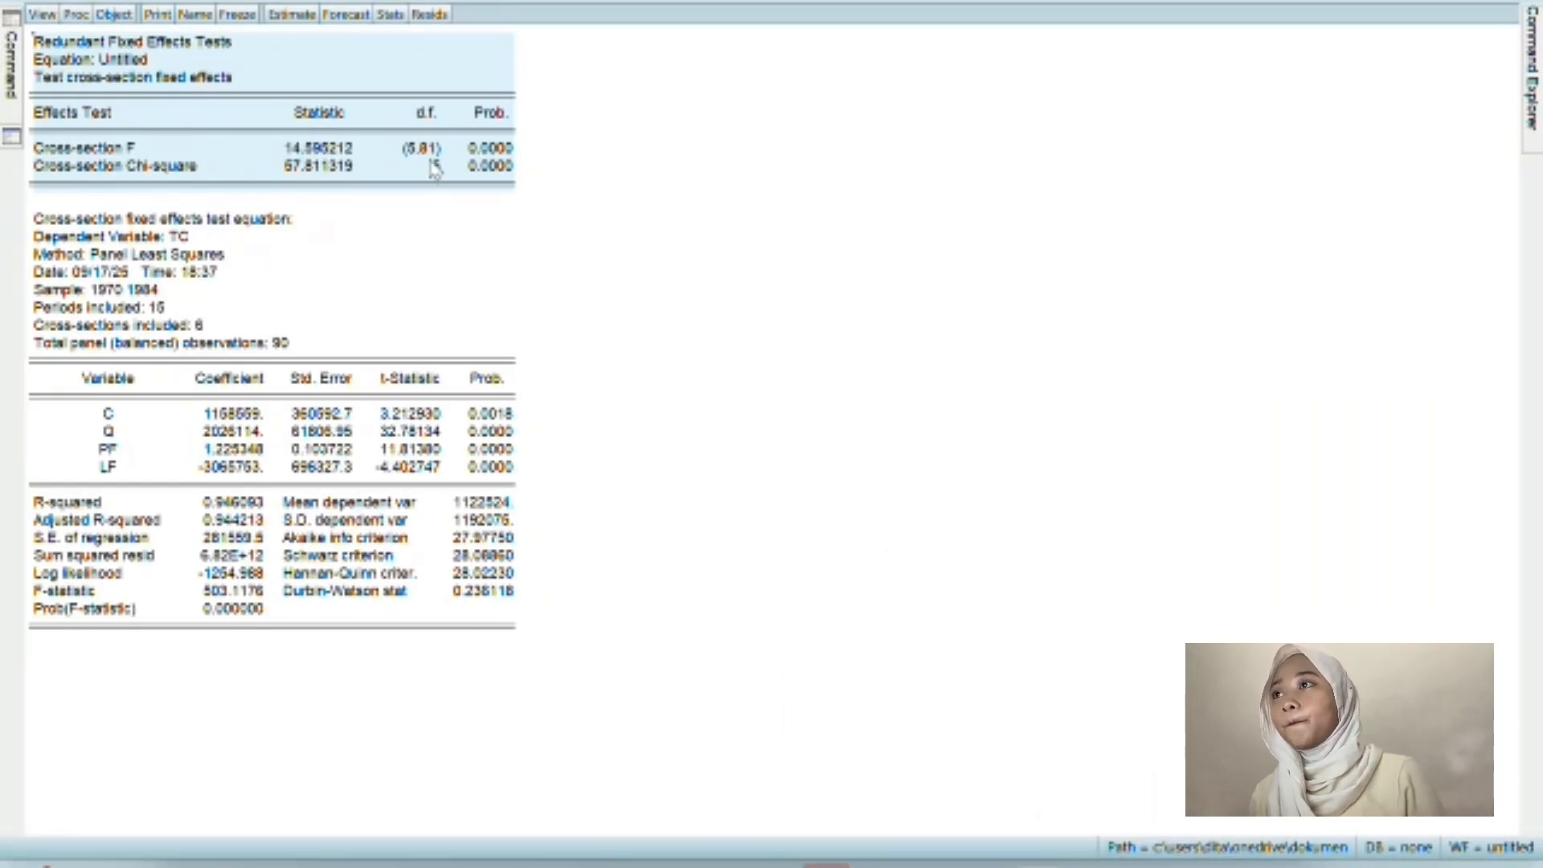
pyautogui.click(188, 14)
pyautogui.write('uji')
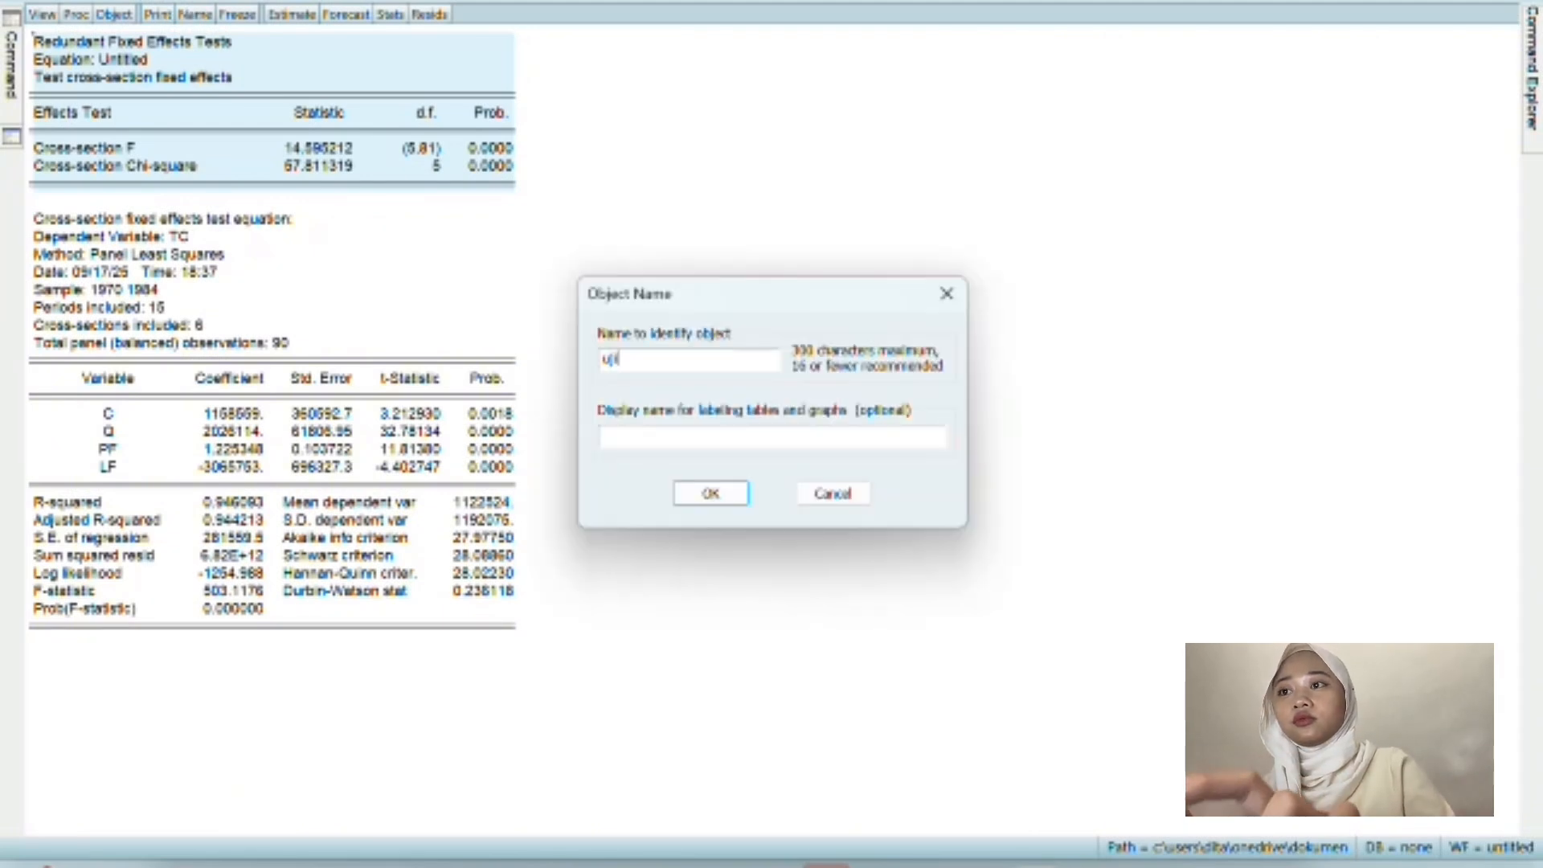
pyautogui.write('_dhow')
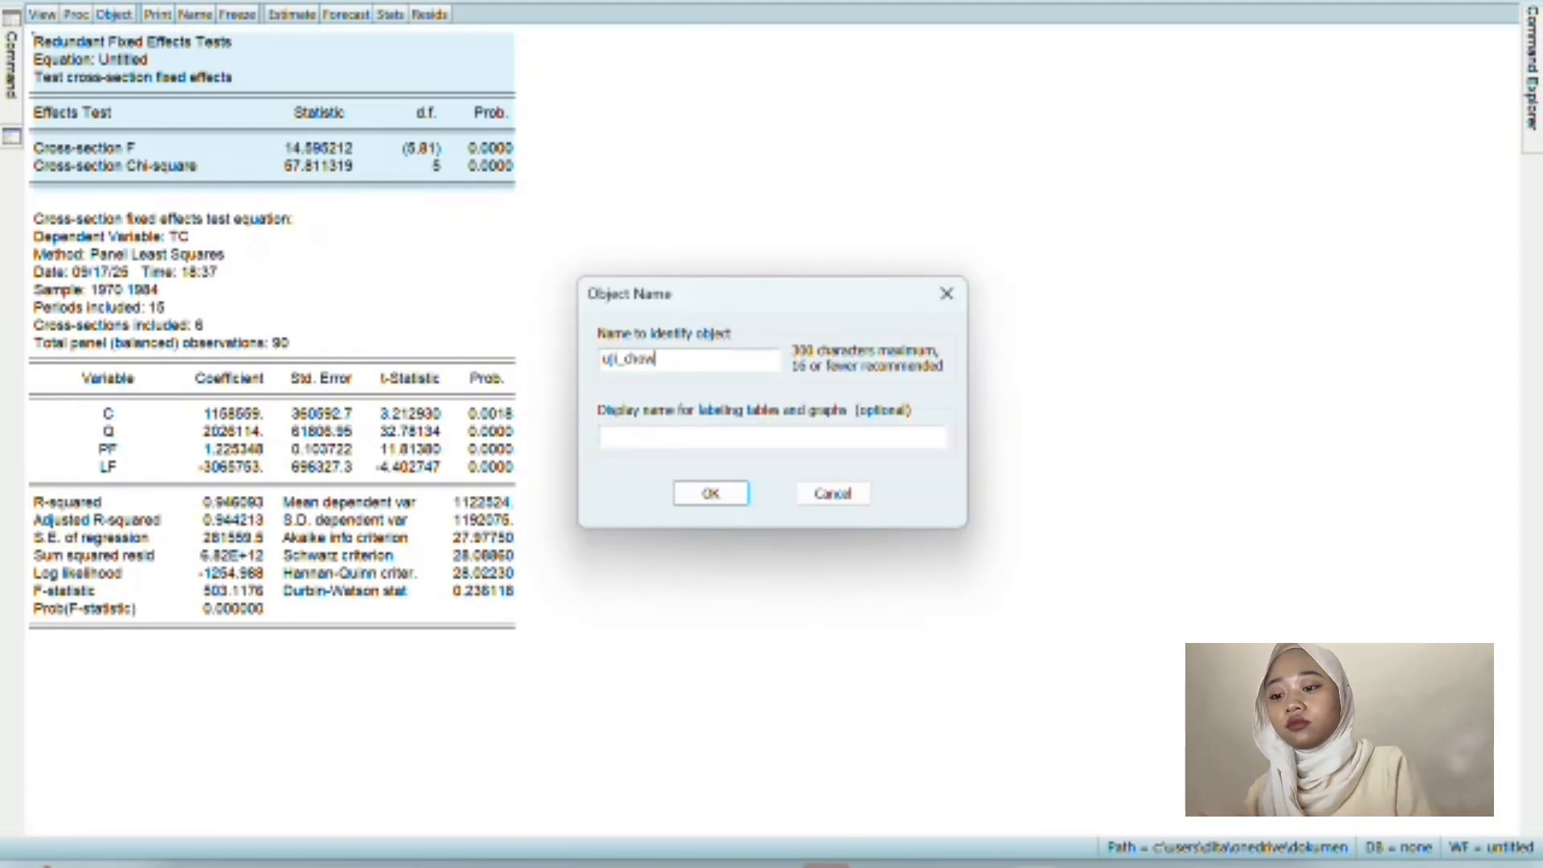
pyautogui.click(711, 493)
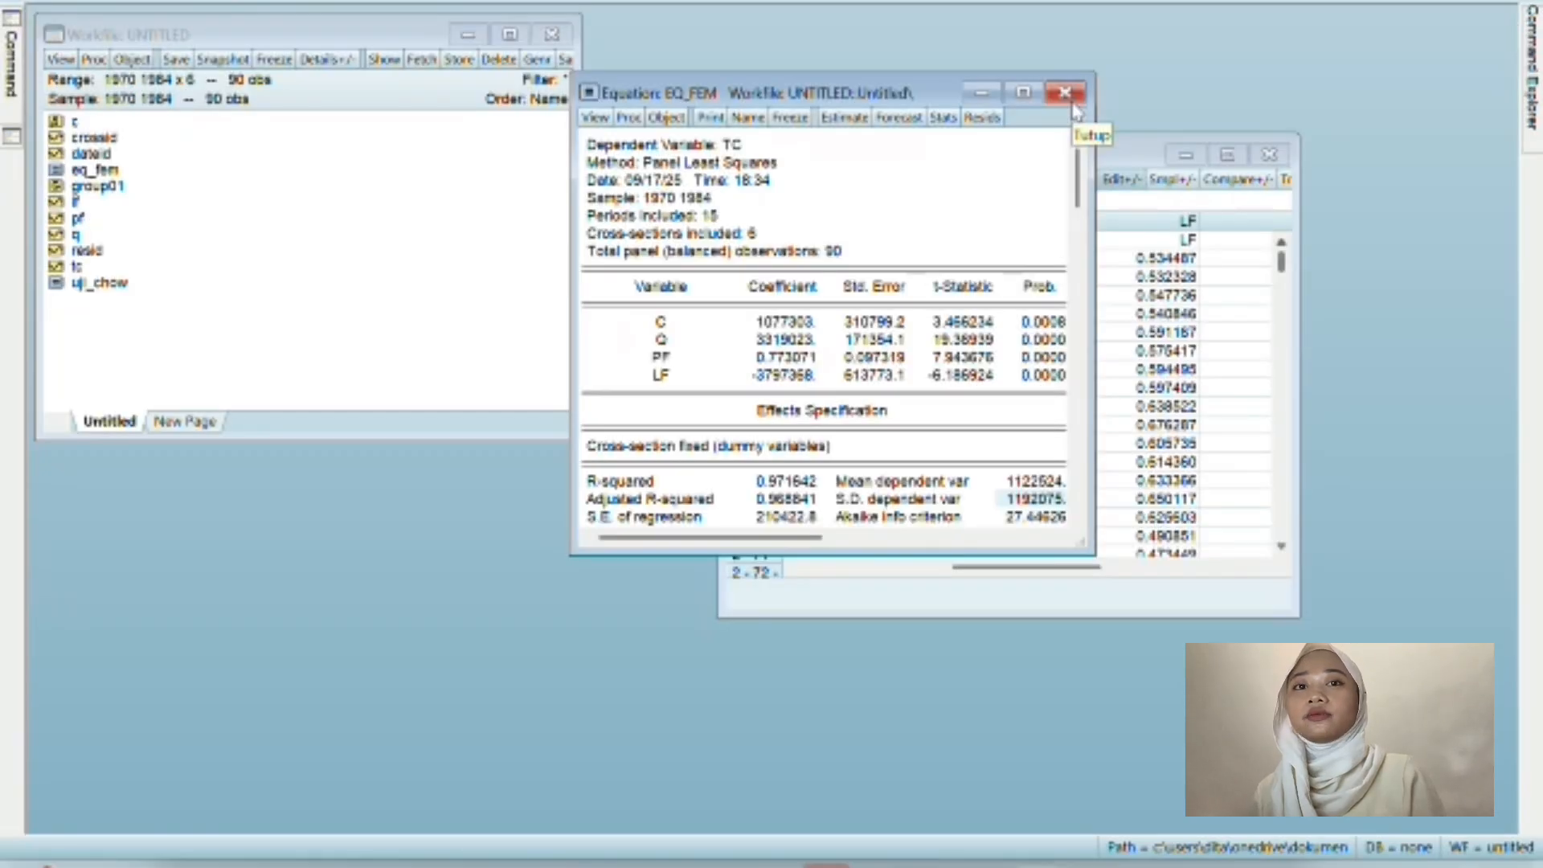
pyautogui.click(1065, 92)
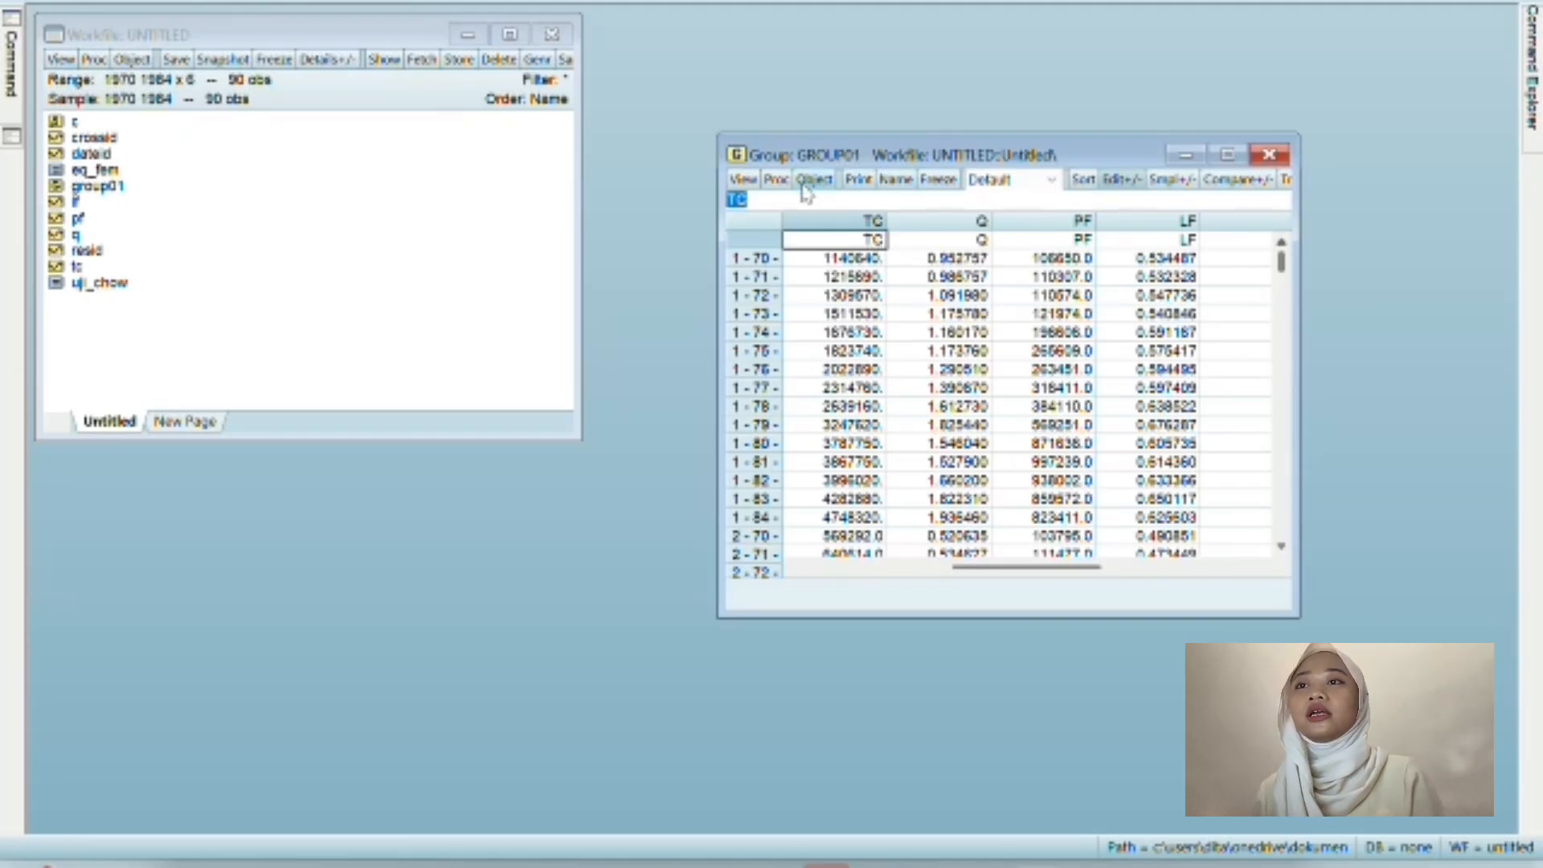
# Make another equation from group01 and reorder its specification to tc c q pf lf.
pyautogui.click(777, 181)
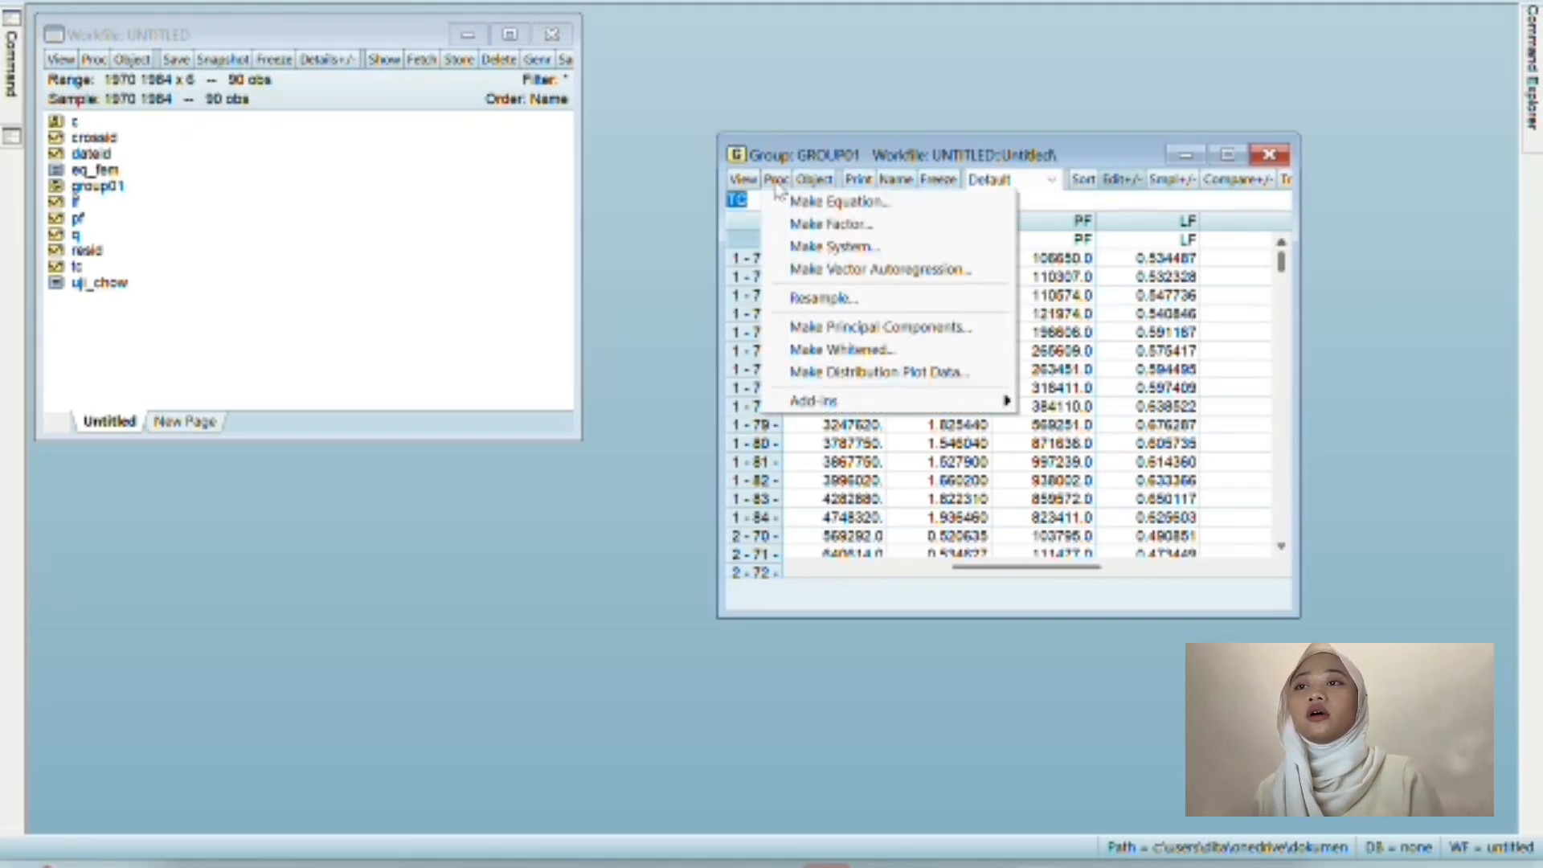
pyautogui.click(814, 201)
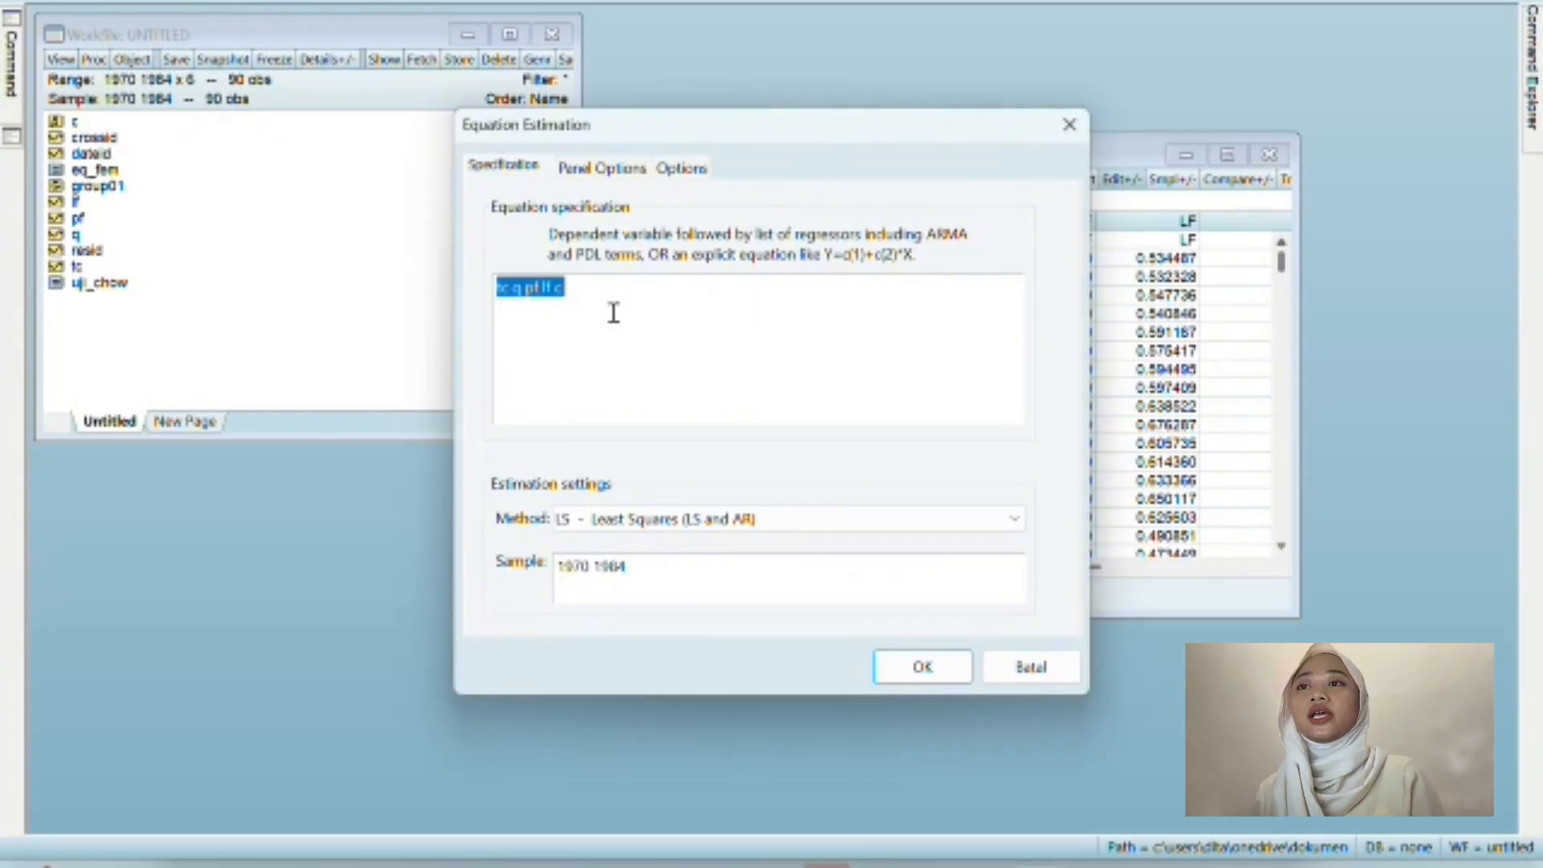
pyautogui.click(578, 295)
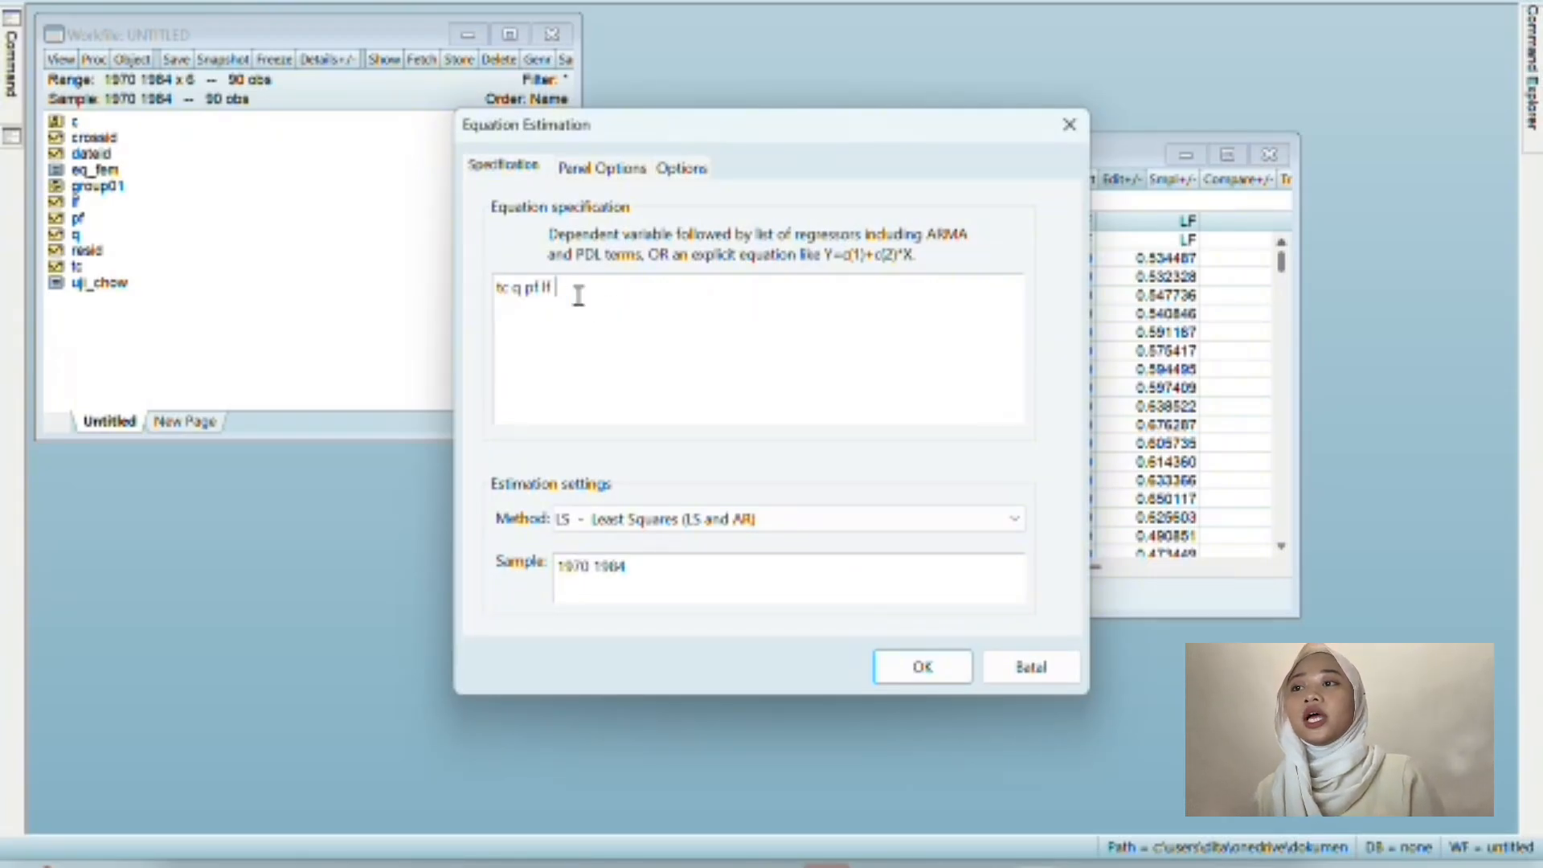
pyautogui.press('Left')
pyautogui.press('Left')
pyautogui.press('Left')
pyautogui.press('Left')
pyautogui.press('Left')
pyautogui.press('Left')
pyautogui.press('Left')
pyautogui.press('Left')
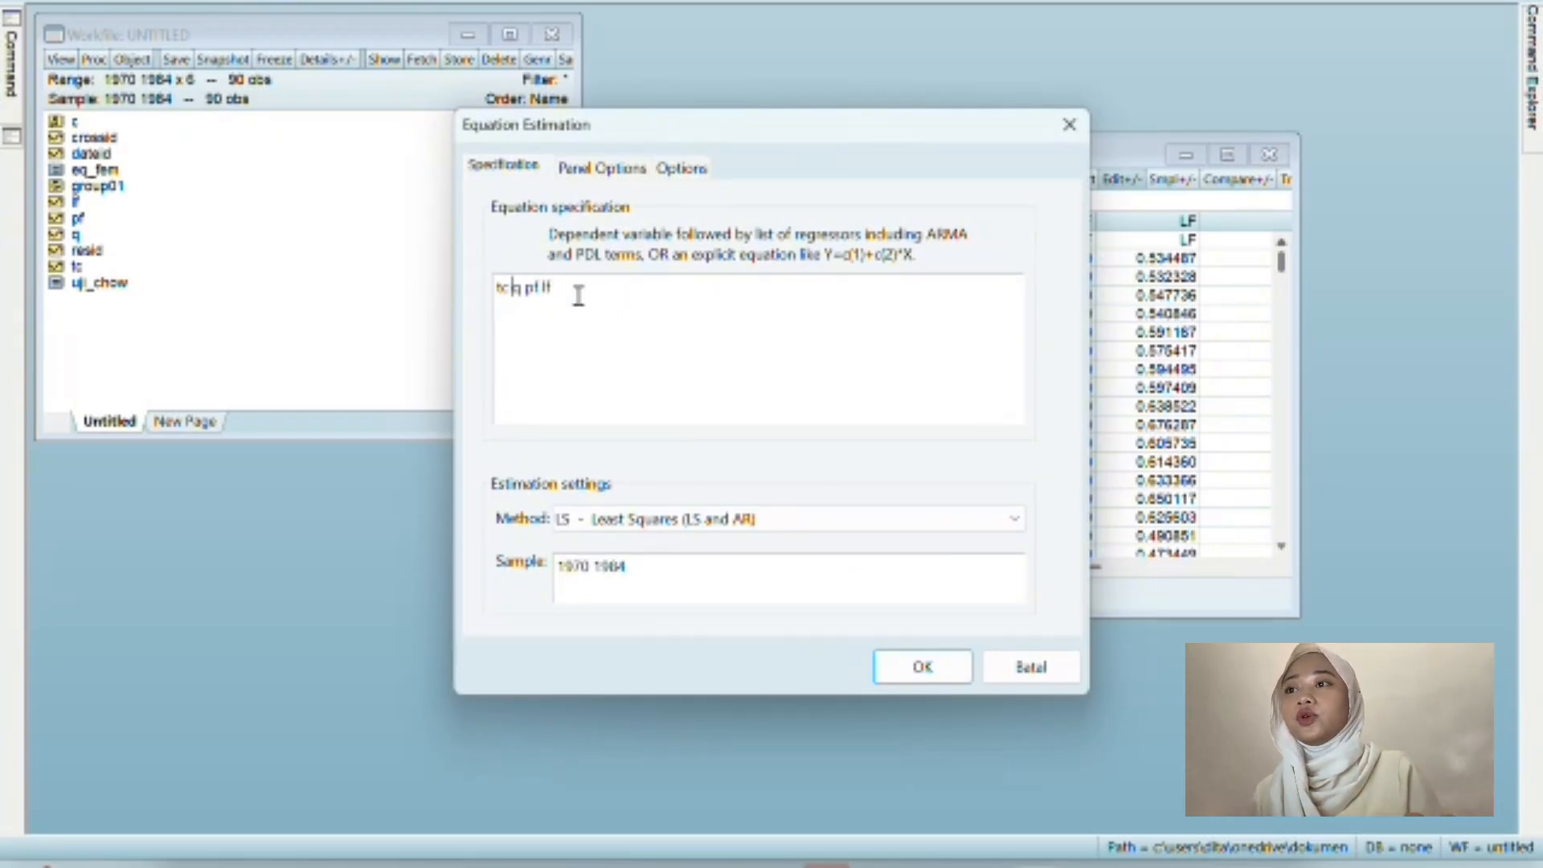
pyautogui.write('c')
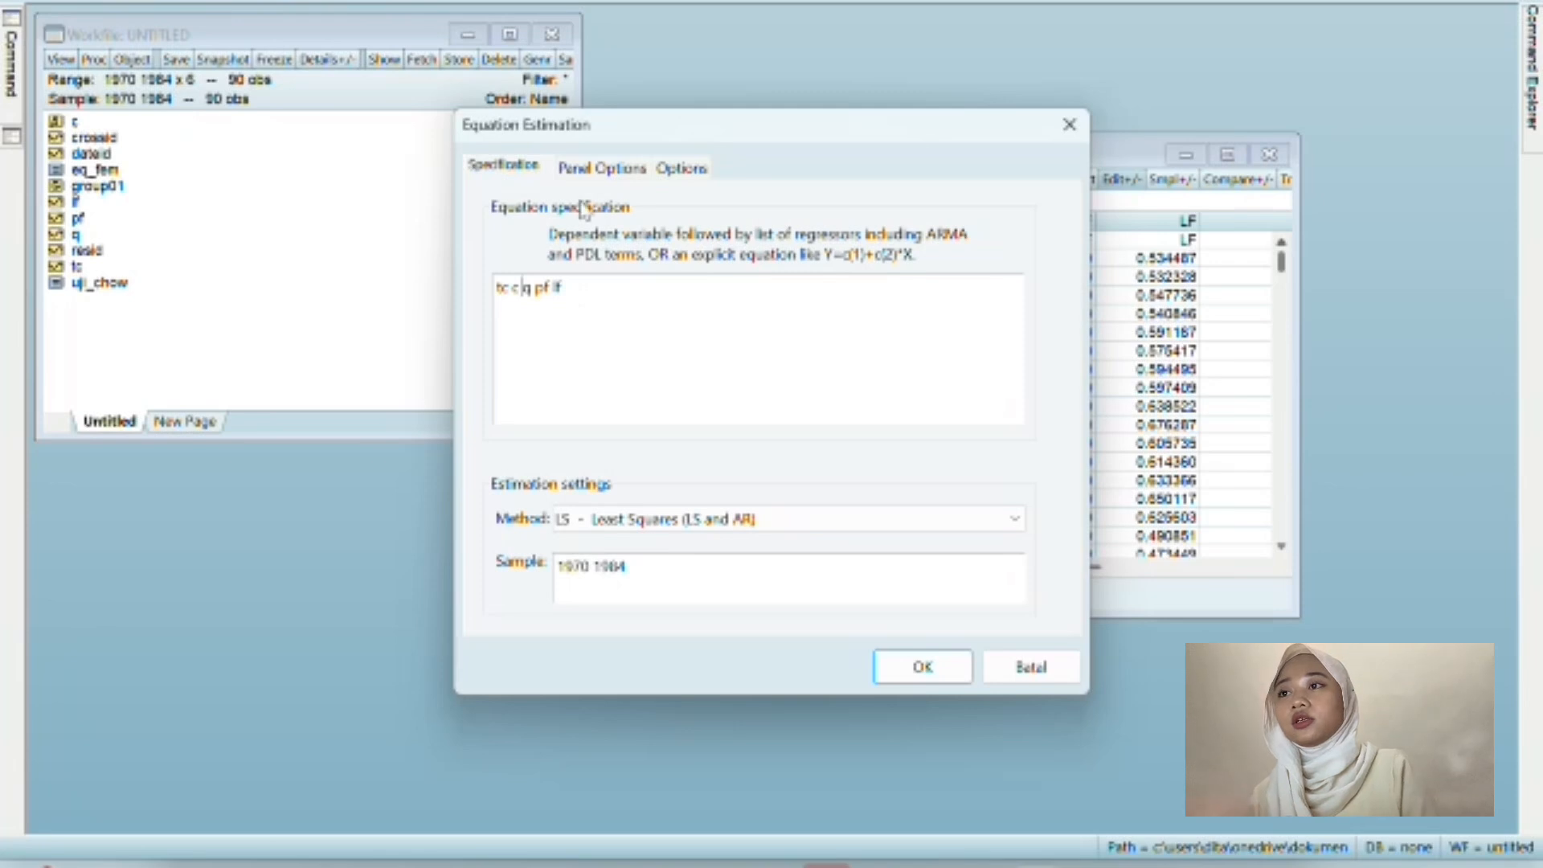
# Set the cross-section effects to Random in the panel options and estimate the equation.
pyautogui.click(591, 170)
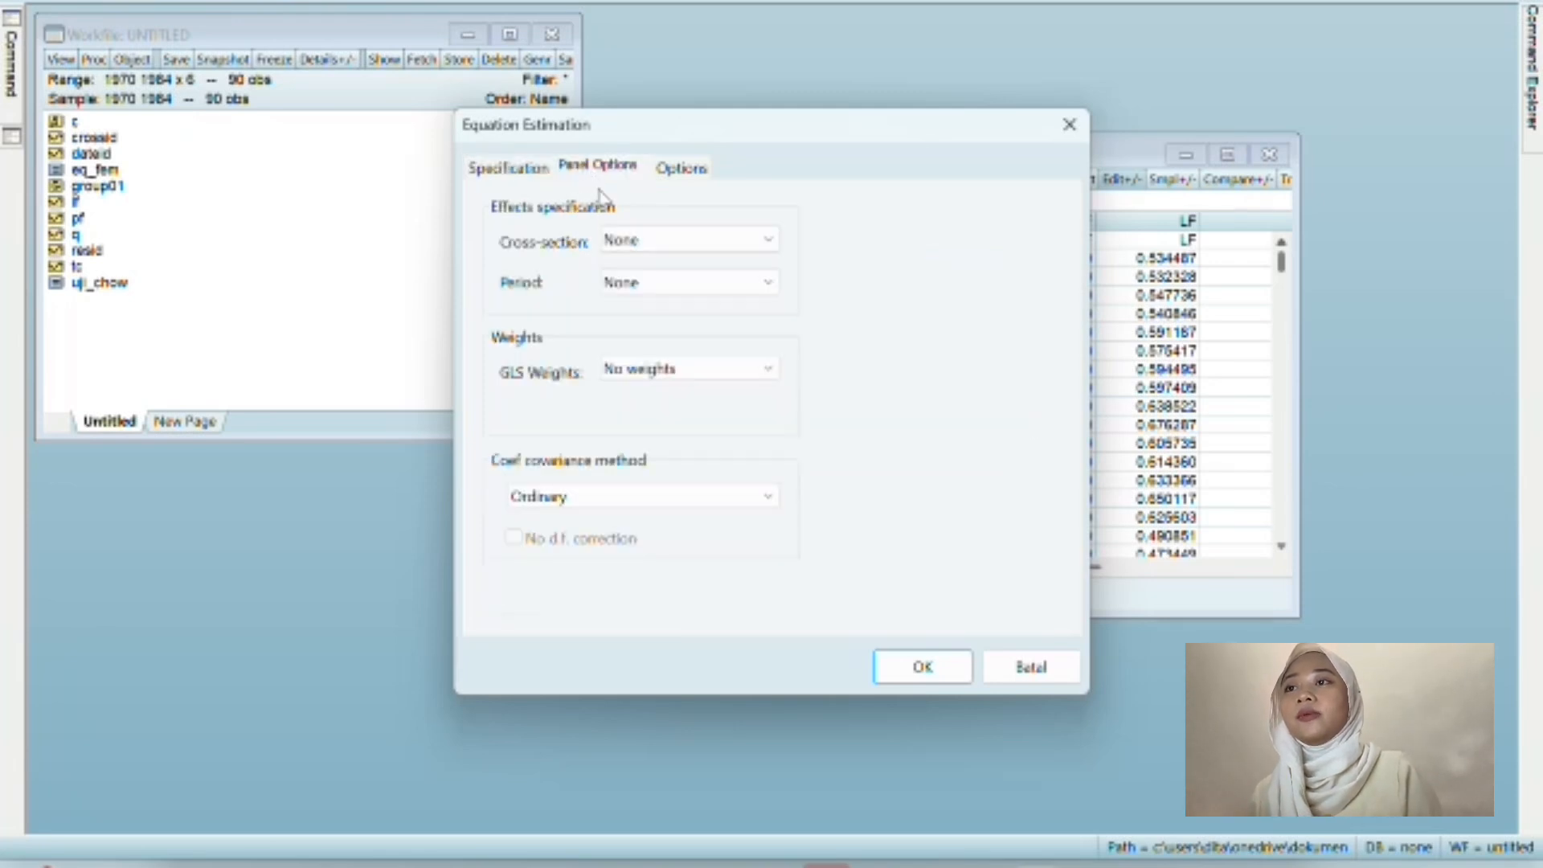
pyautogui.click(693, 243)
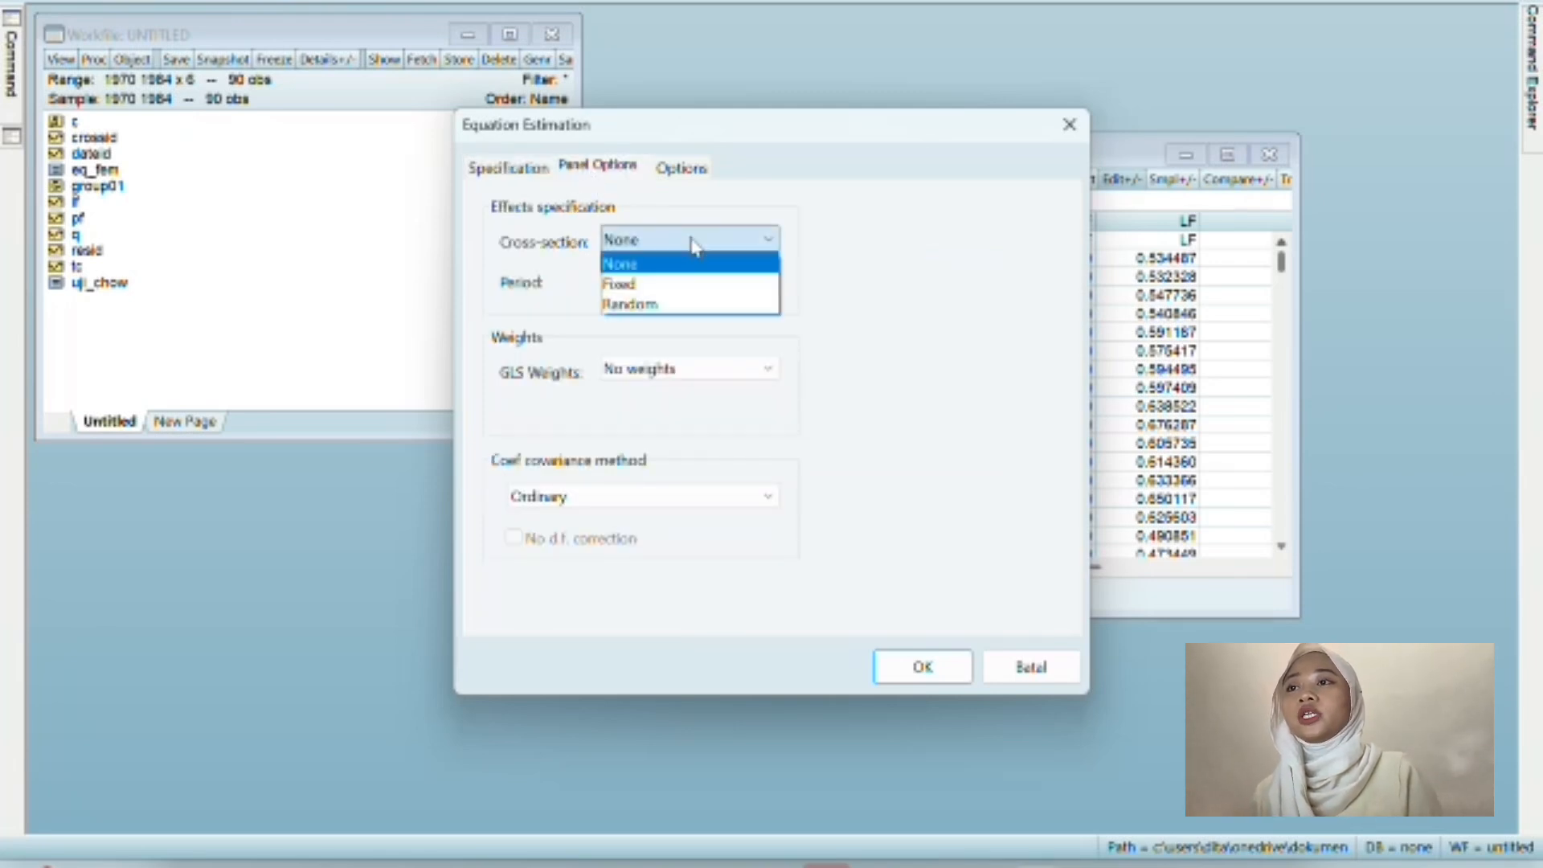
pyautogui.click(690, 306)
pyautogui.click(917, 675)
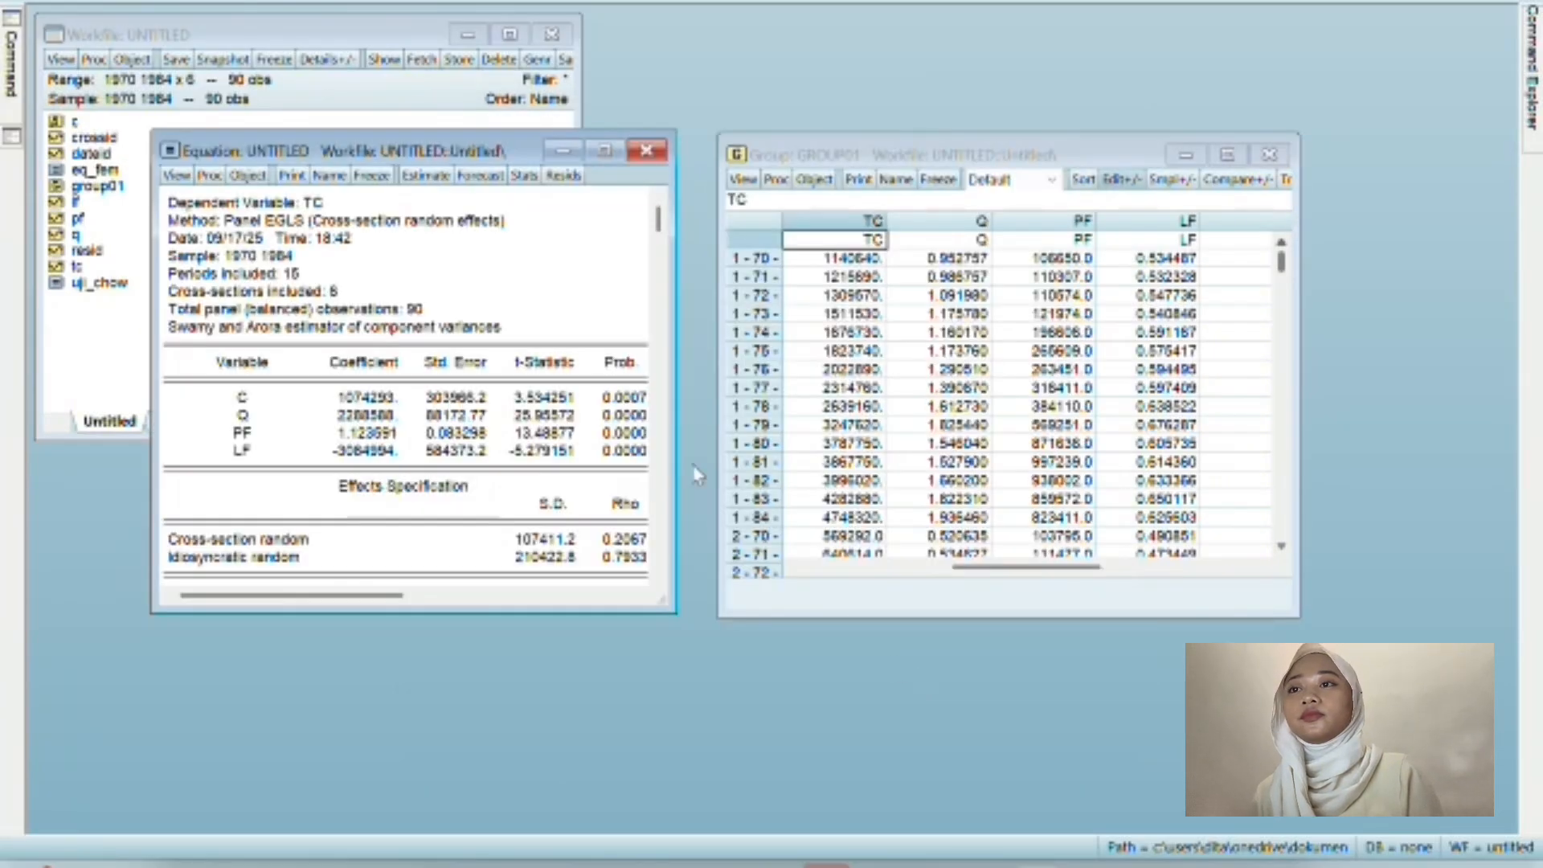
# Maximize the random effects equation window and name the equation eq_rem.
pyautogui.click(604, 151)
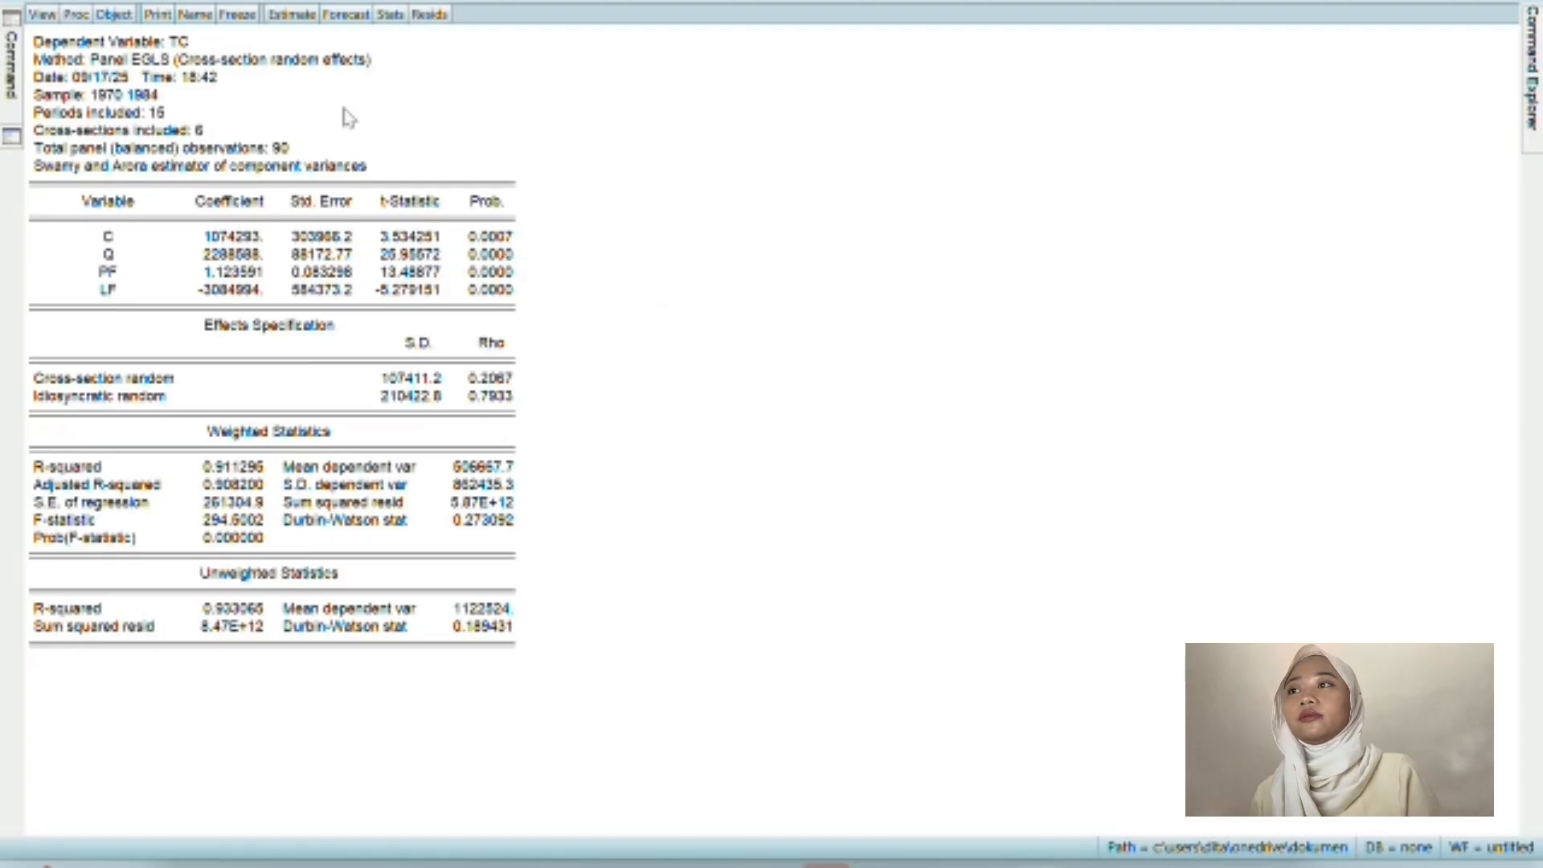
pyautogui.click(202, 16)
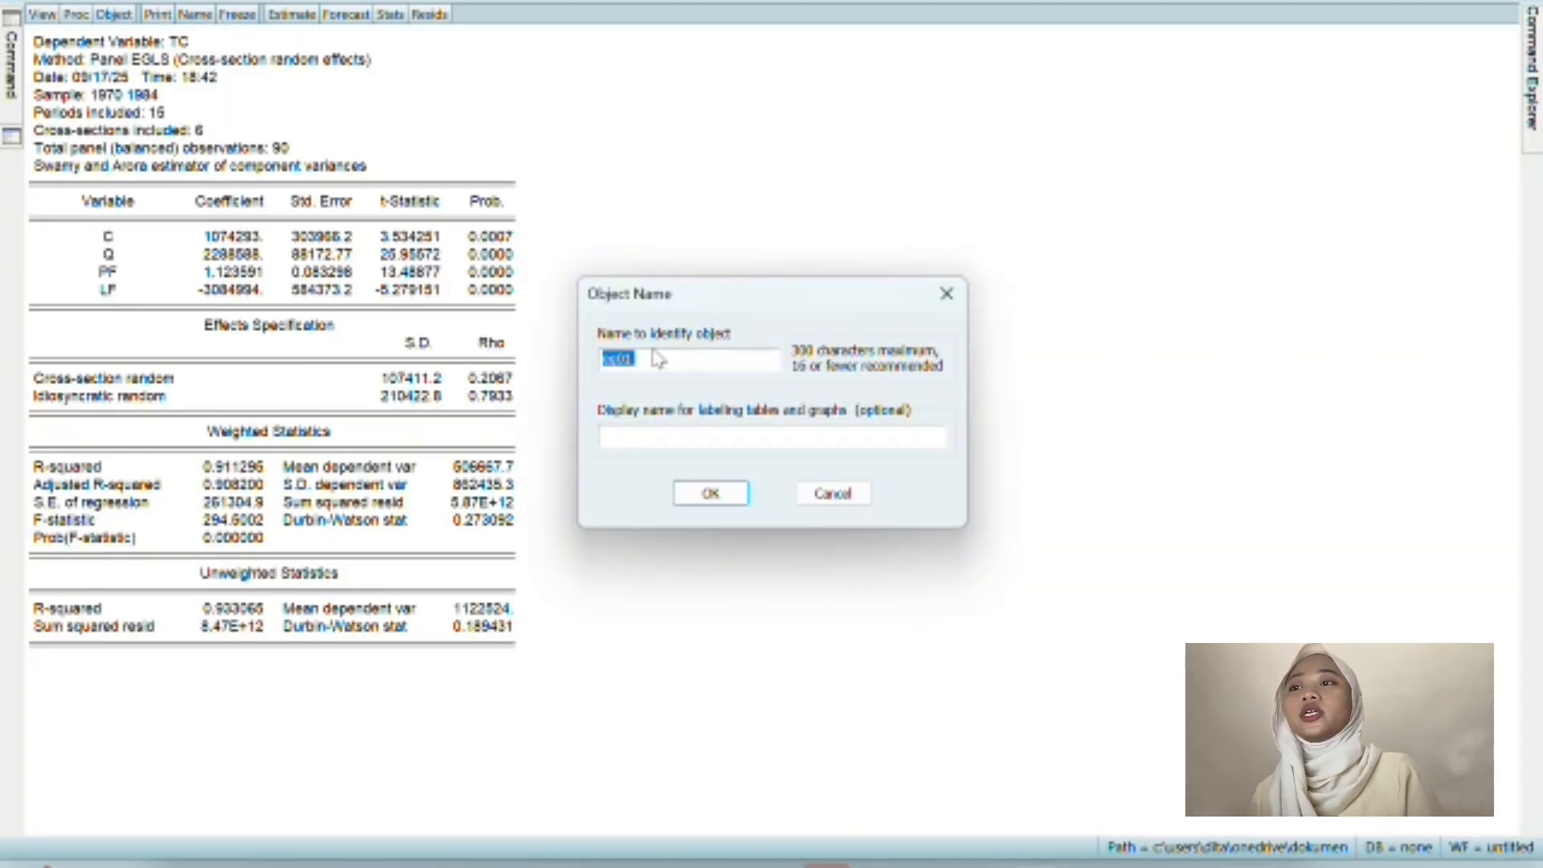
pyautogui.write('eq_rem')
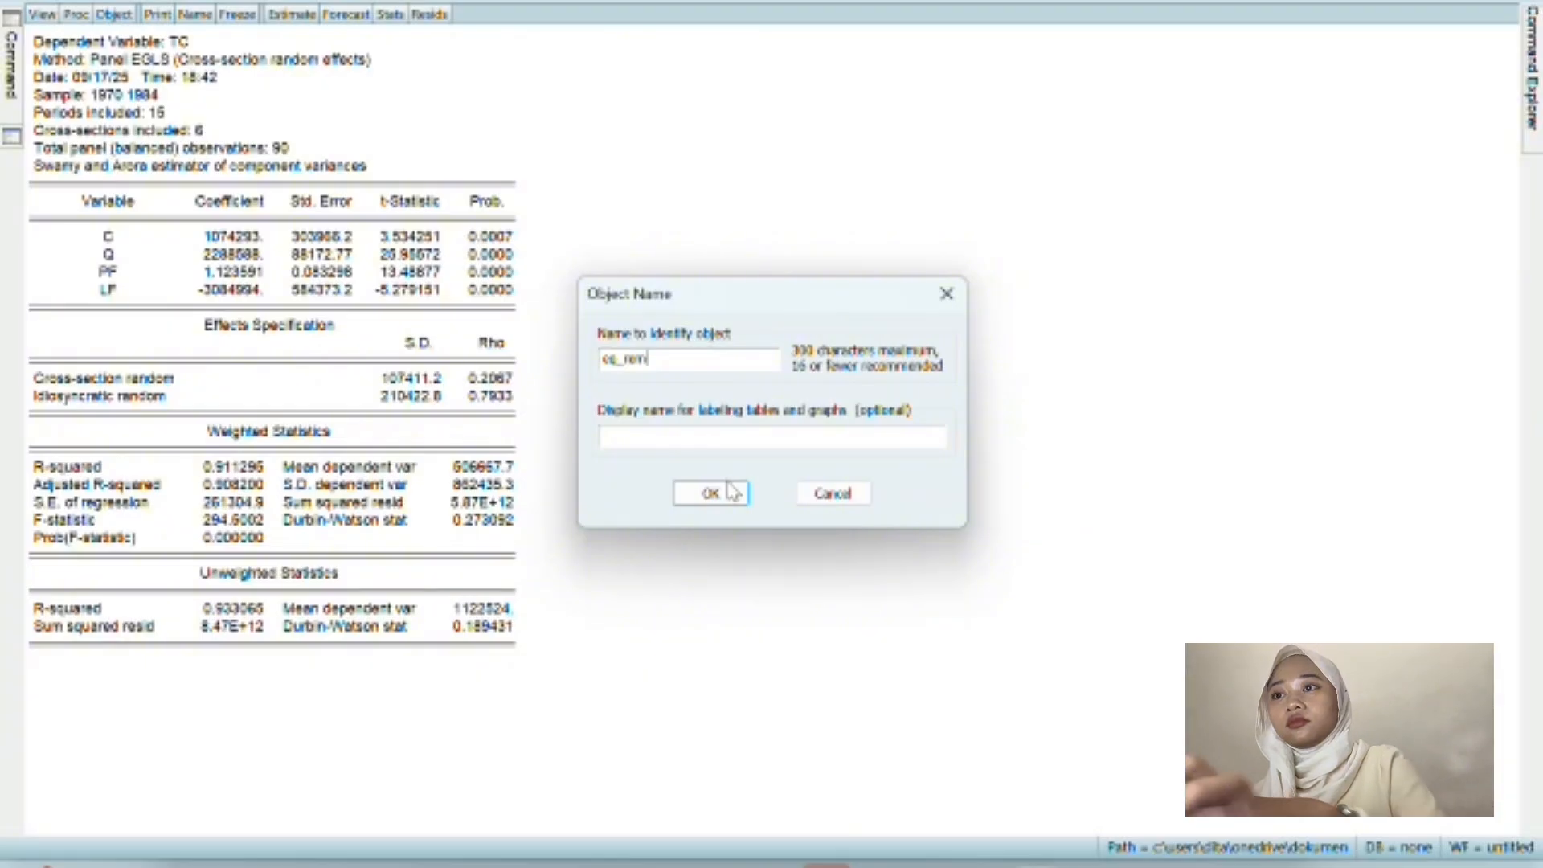
pyautogui.click(712, 494)
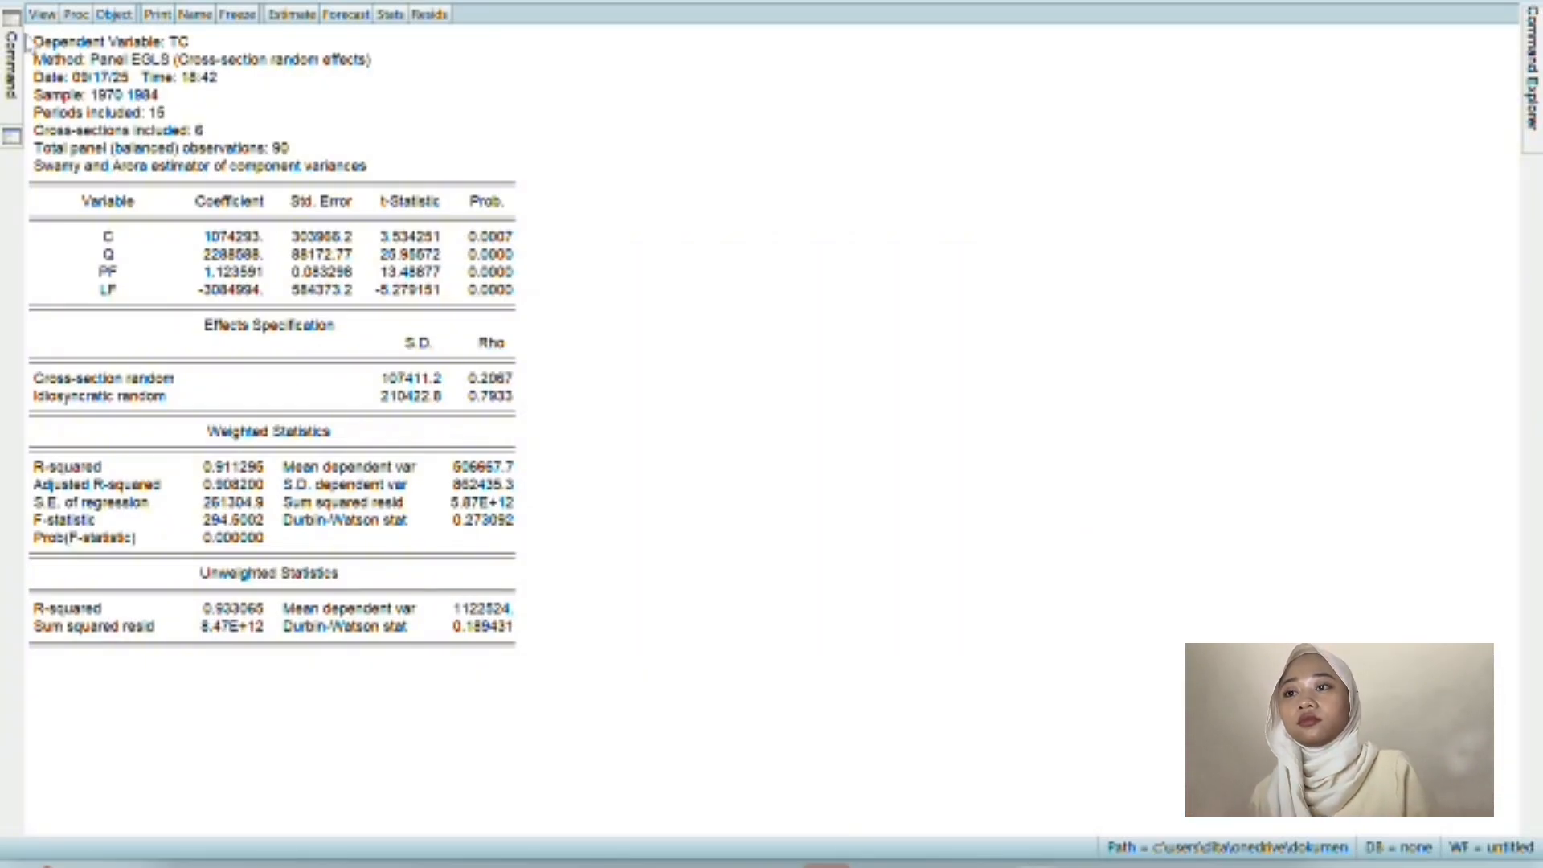
# Copy the full eq_rem output as text with numbers as displayed and paste it as a picture under Uji REM in the Word report.
pyautogui.moveTo(34, 42); pyautogui.dragTo(560, 651)
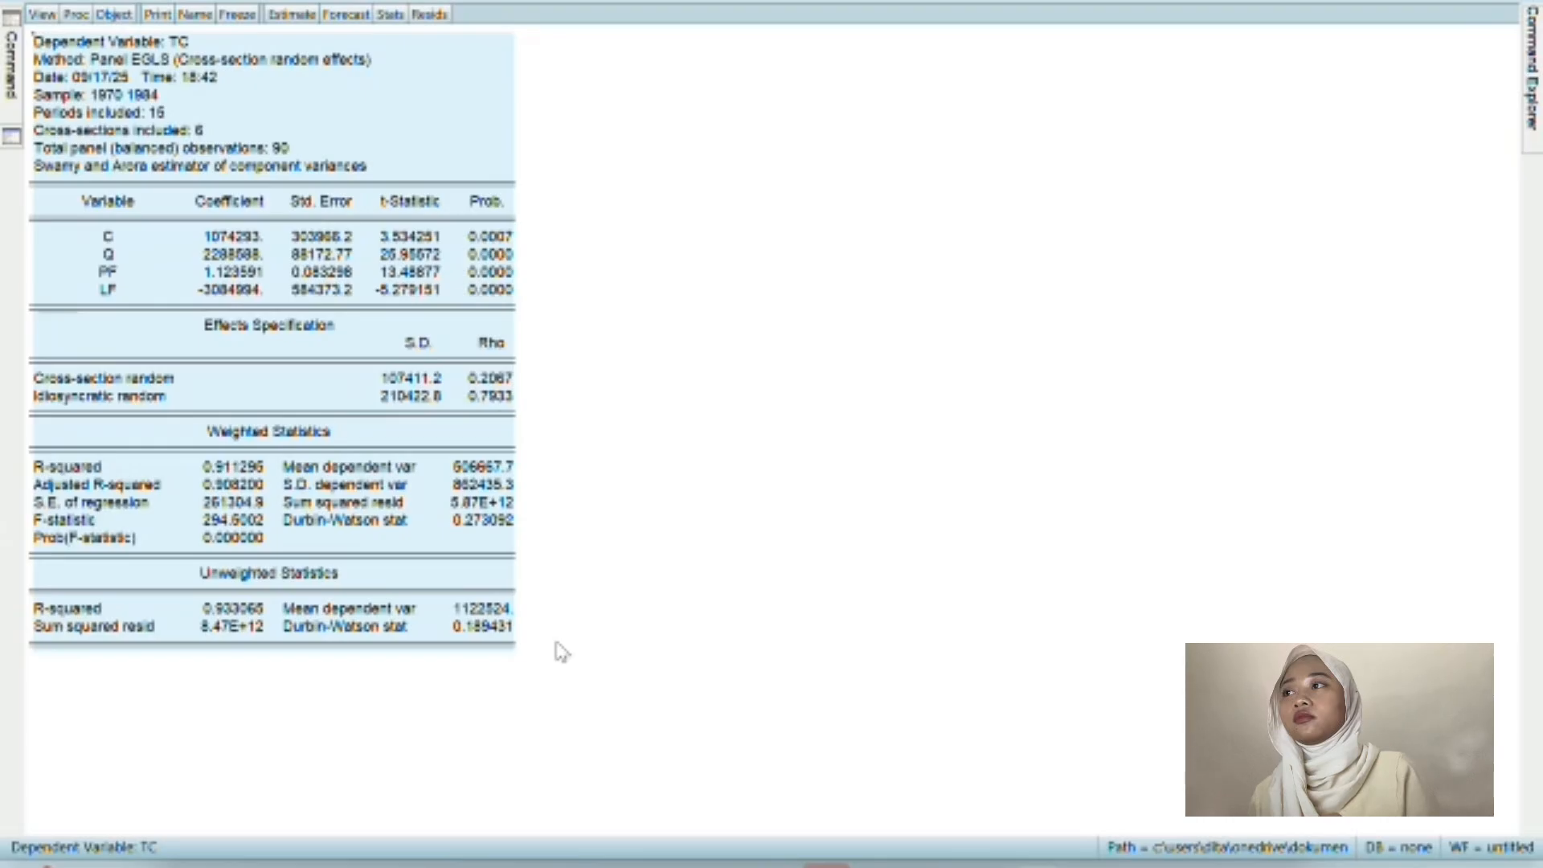
pyautogui.hotkey('ctrl', 'c')
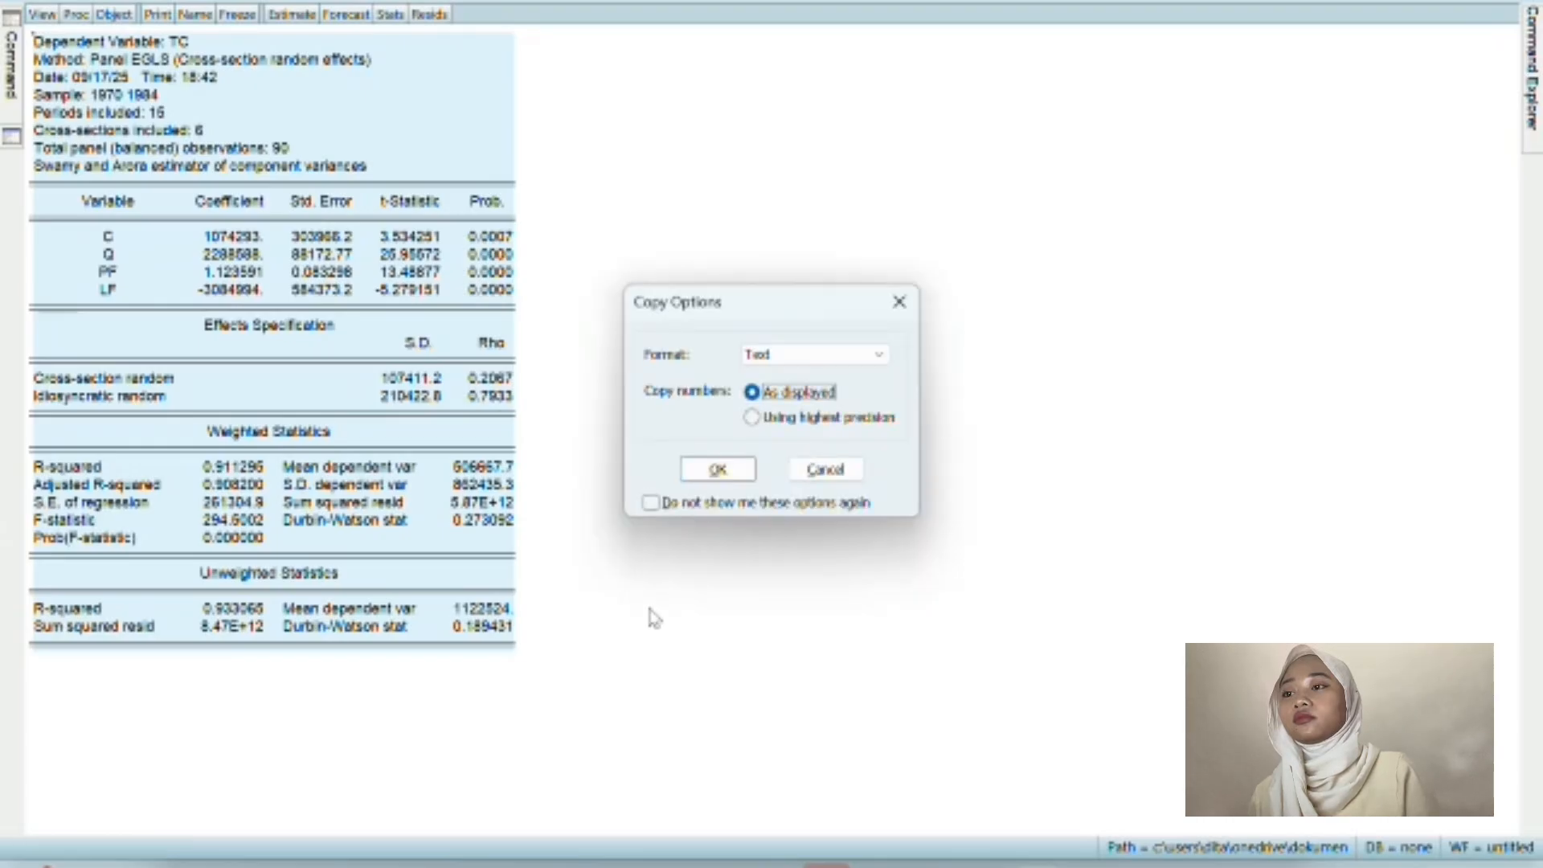
pyautogui.click(718, 470)
pyautogui.moveTo(827, 863)
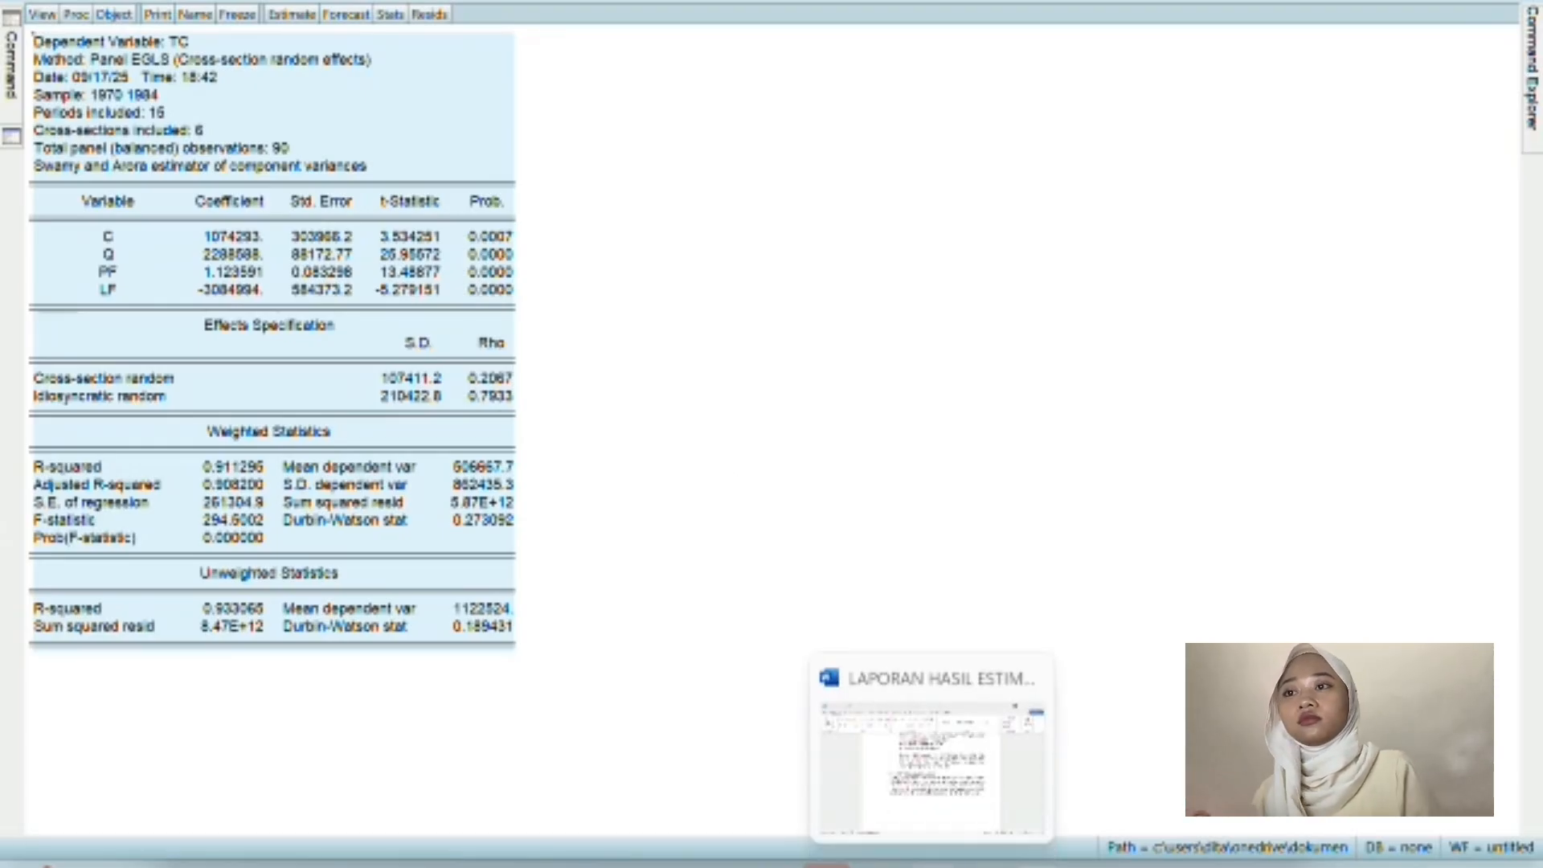
pyautogui.click(887, 702)
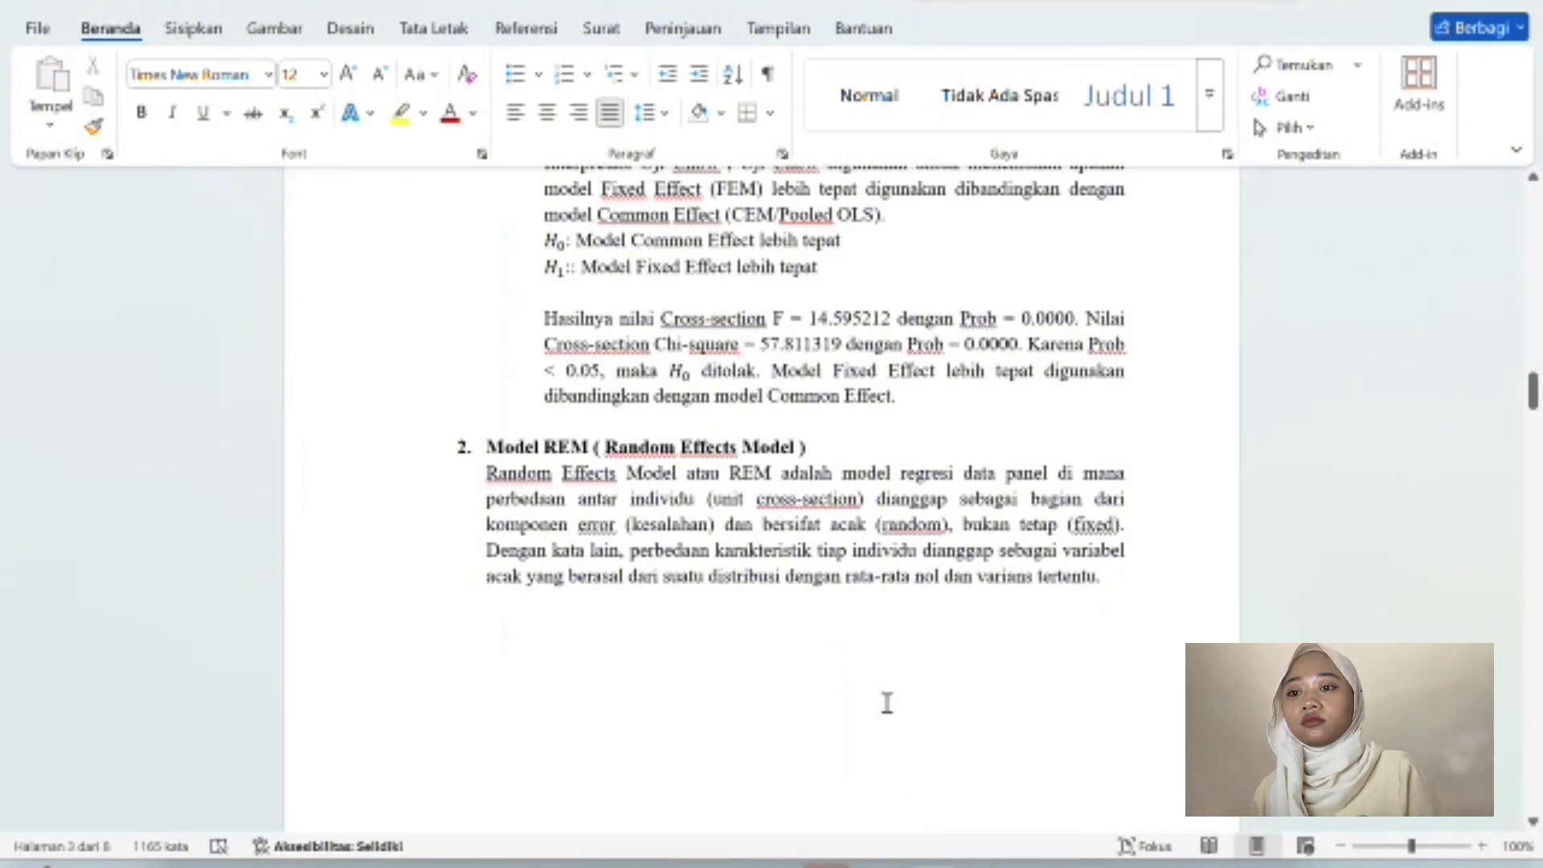
pyautogui.scroll(-8, 887, 702)
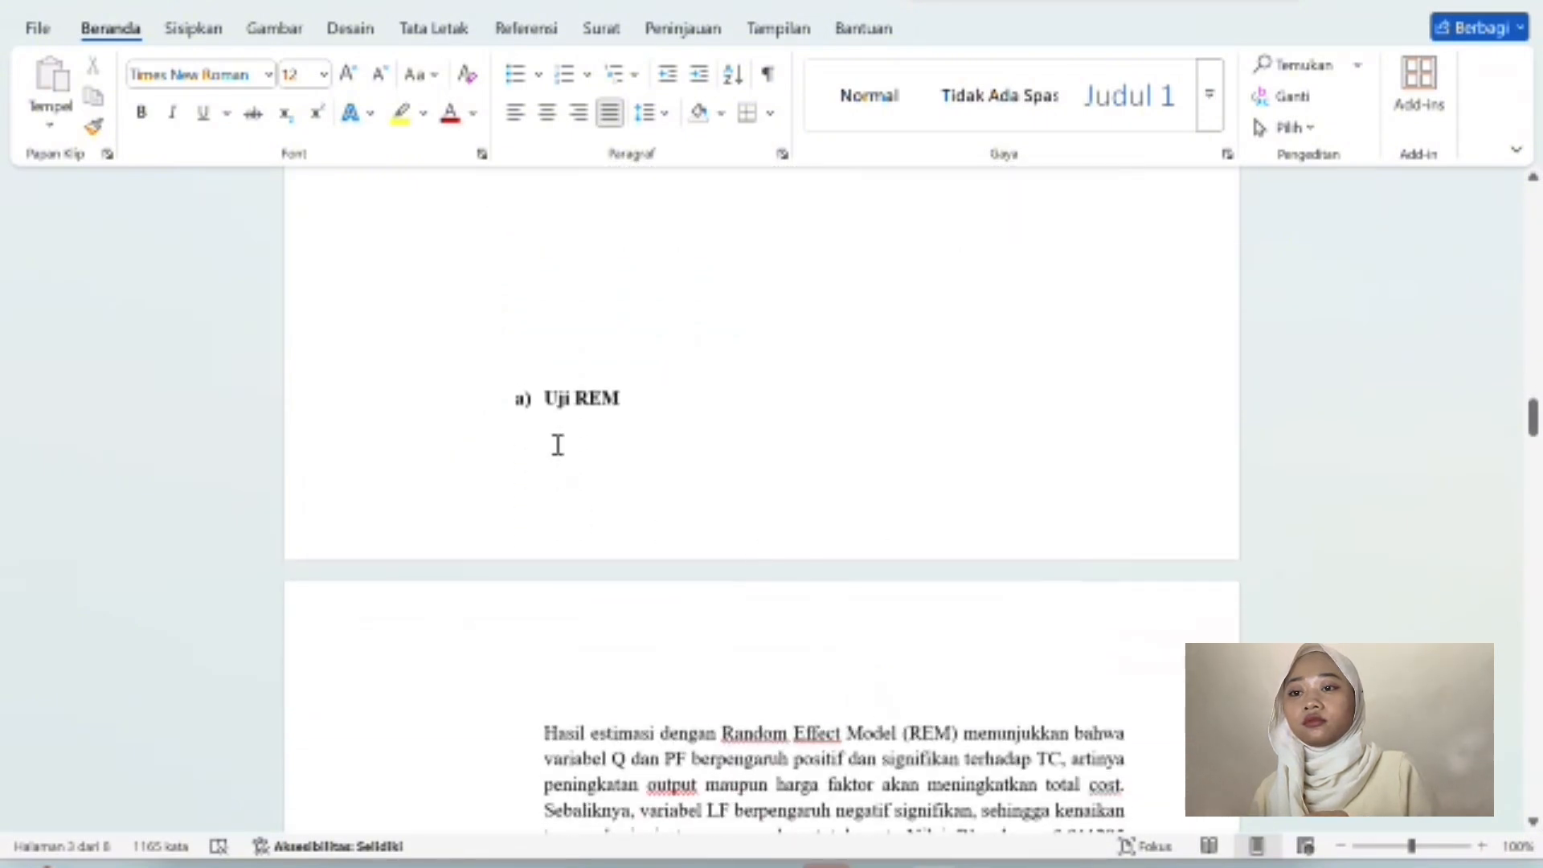
pyautogui.click(558, 445)
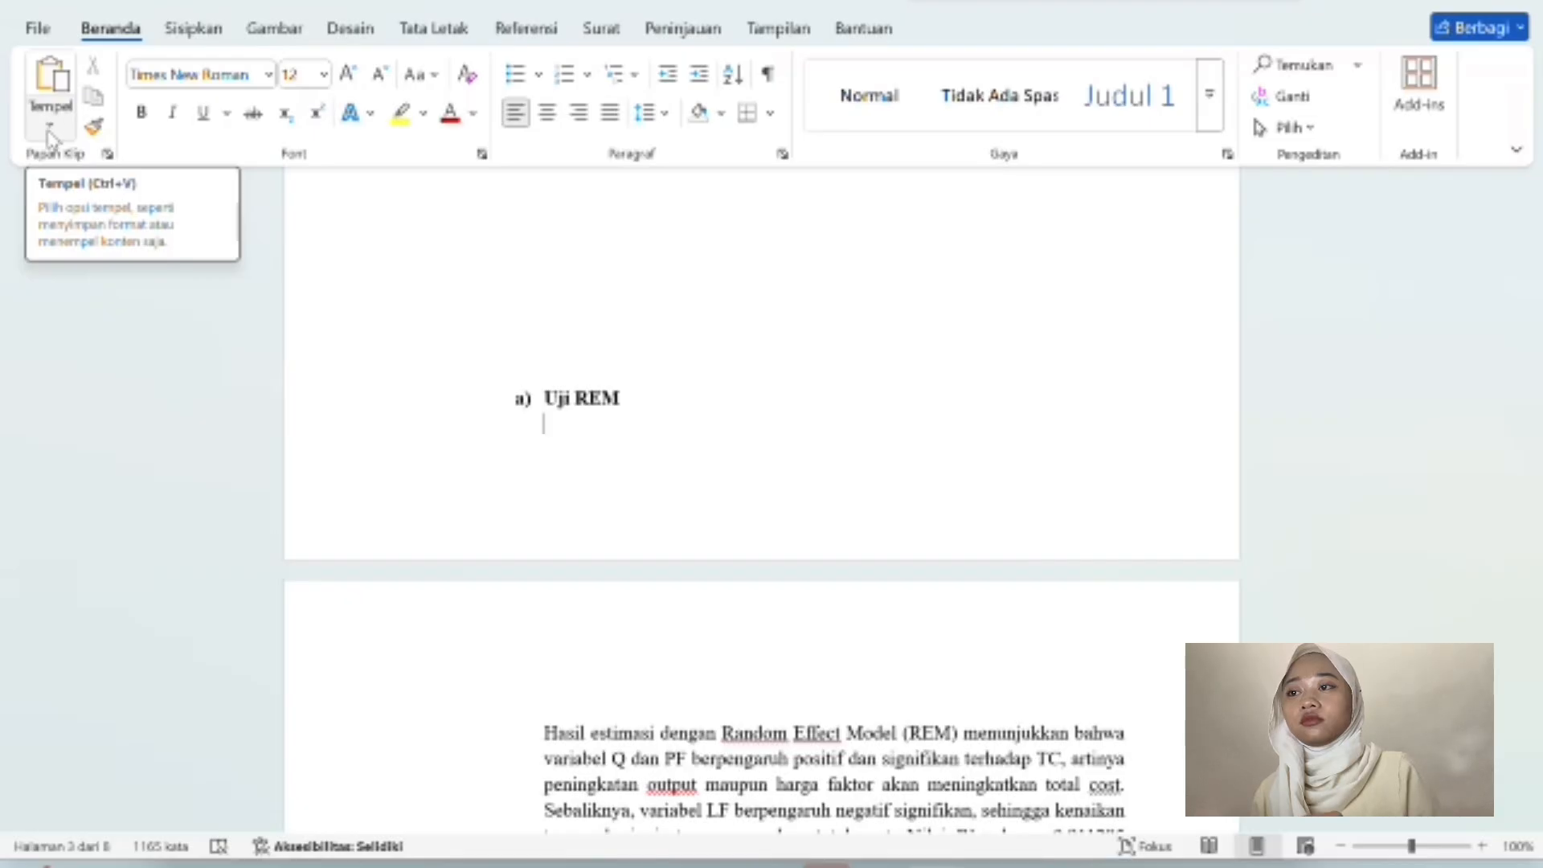
pyautogui.click(50, 128)
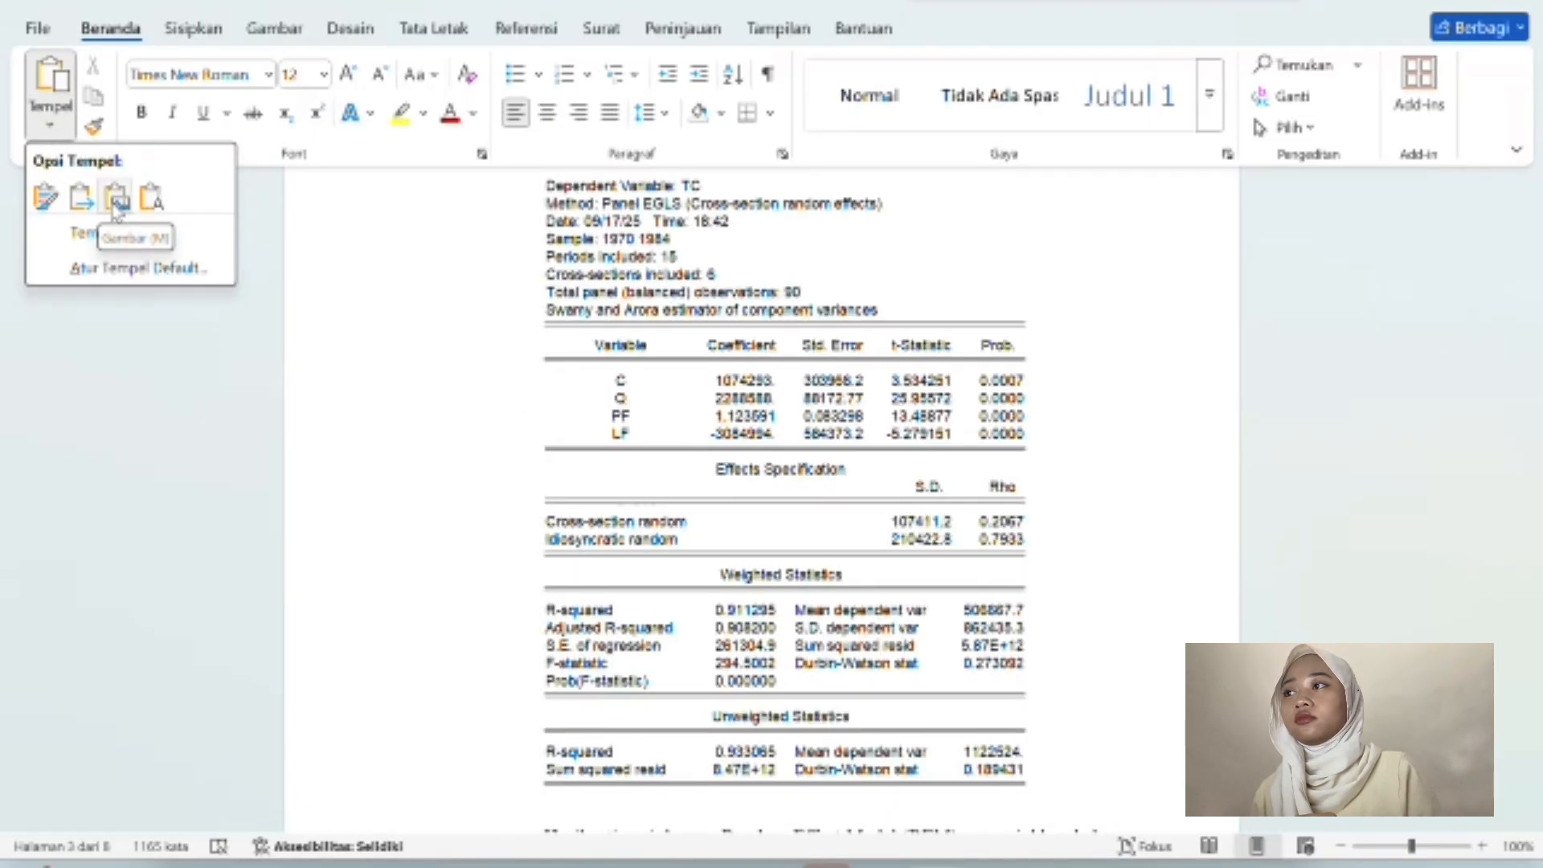
pyautogui.click(117, 201)
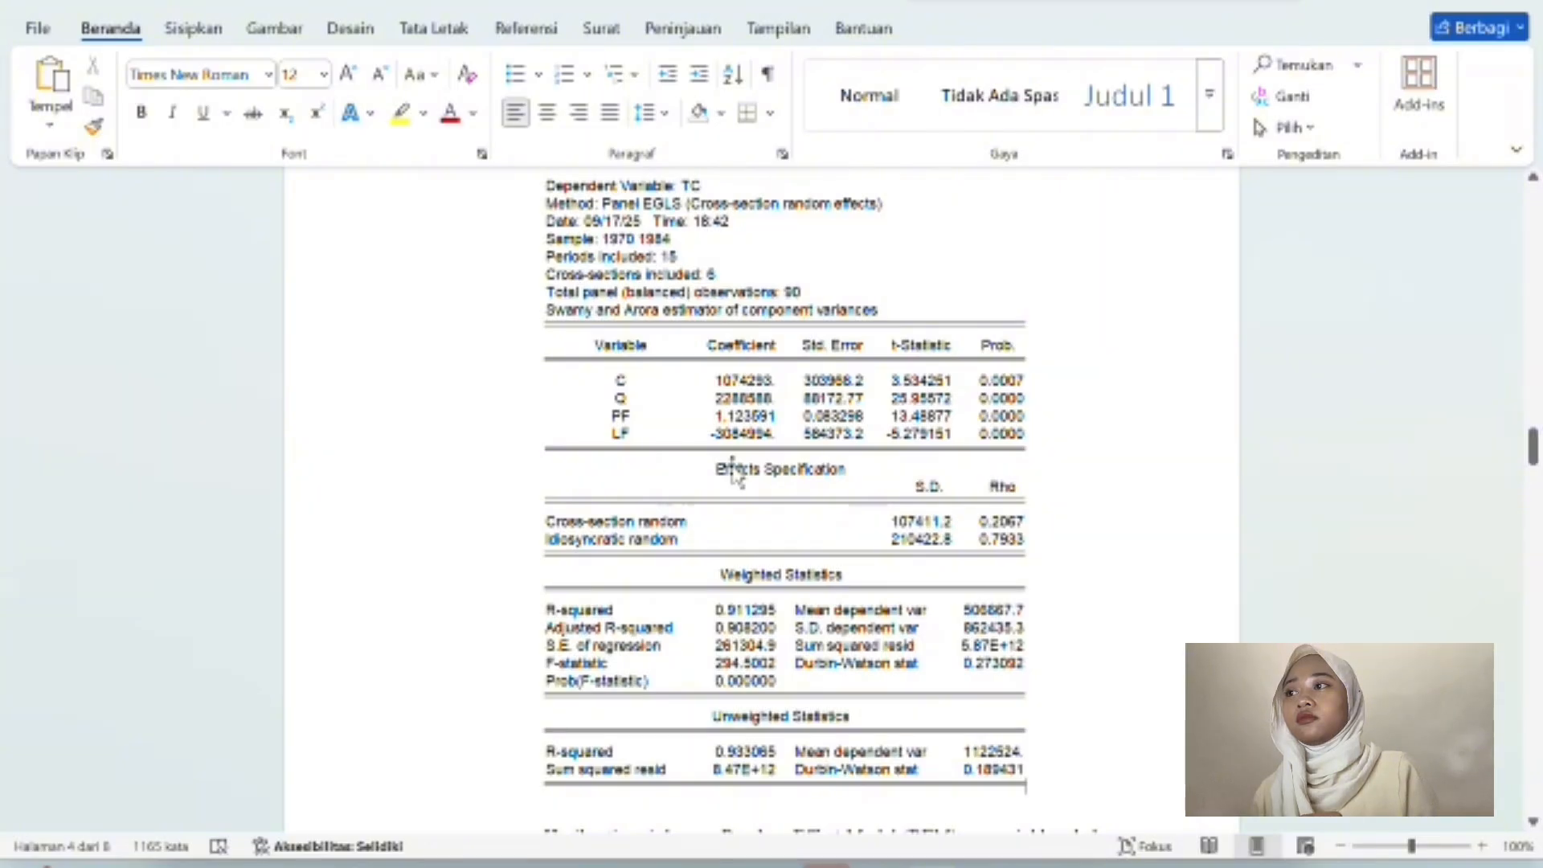
# Read the REM interpretation paragraph in the report and compare it with the pasted regression output.
pyautogui.scroll(-5, 734, 474)
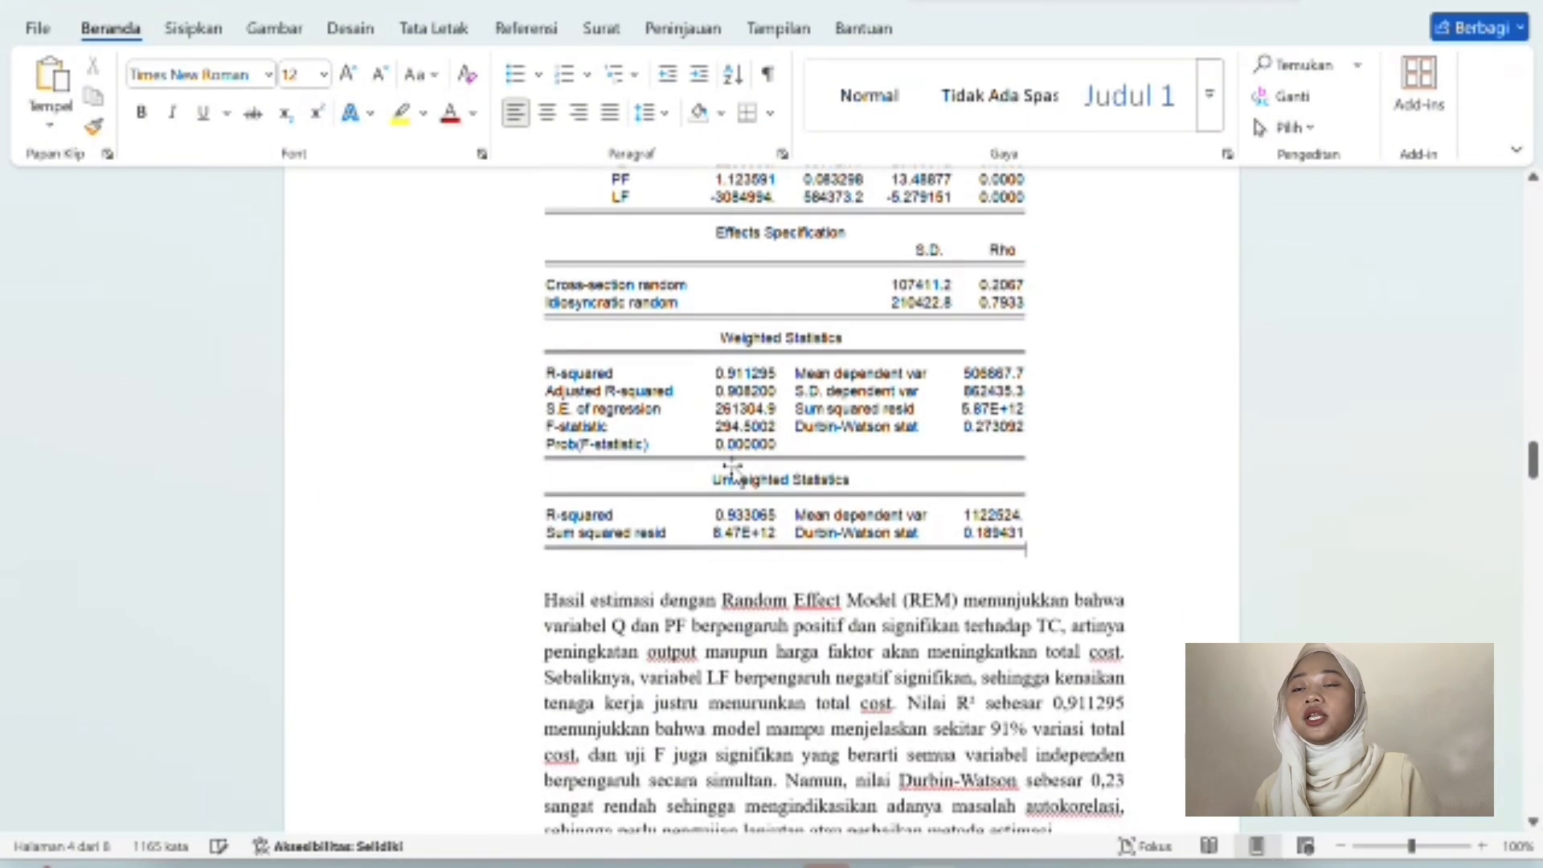
pyautogui.scroll(-2, 704, 634)
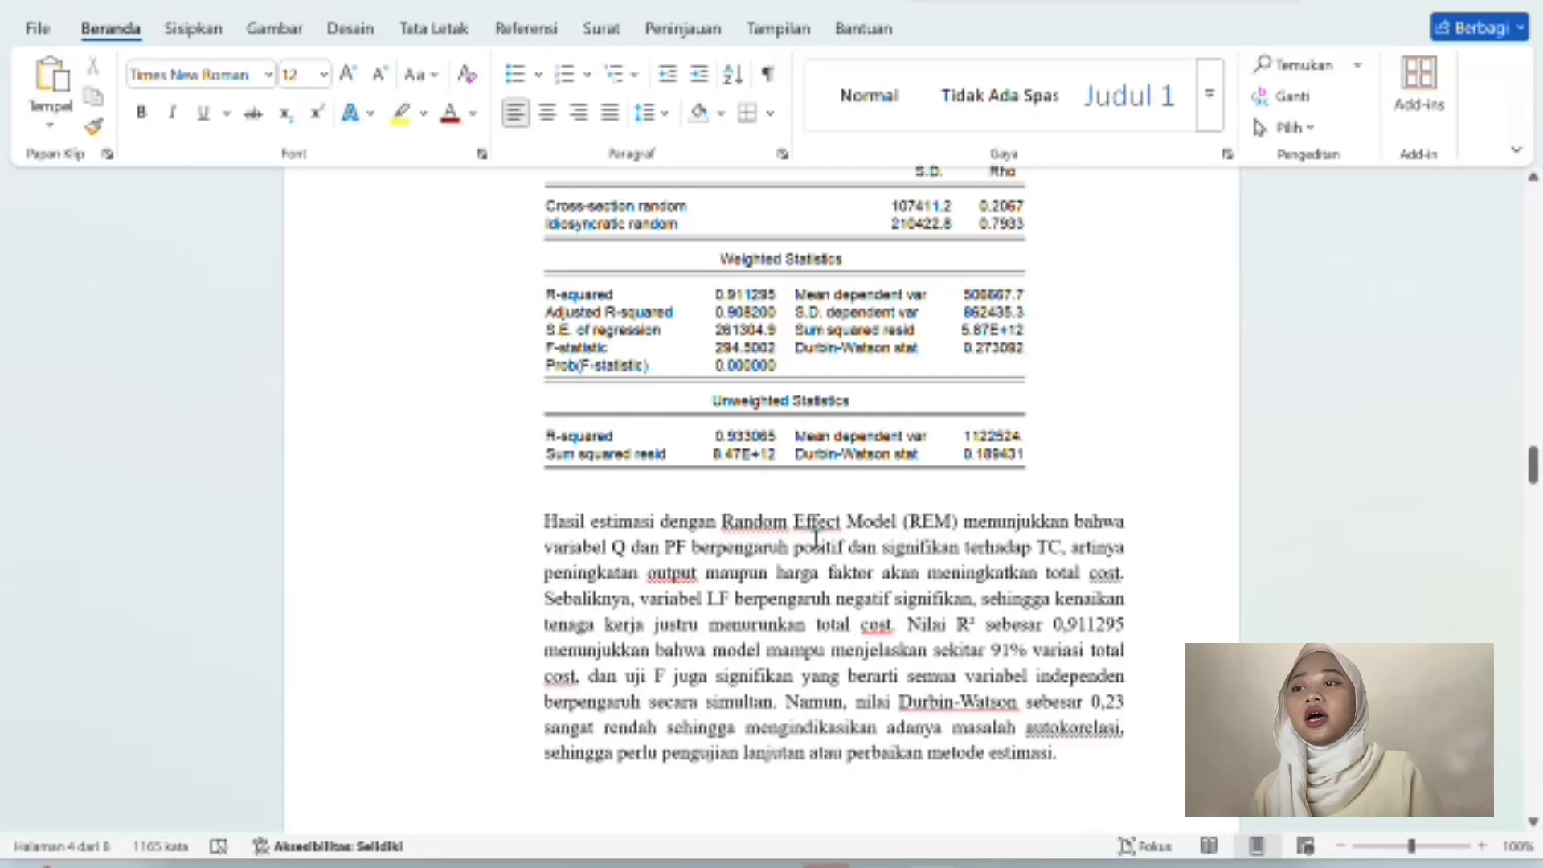
pyautogui.scroll(-3, 816, 537)
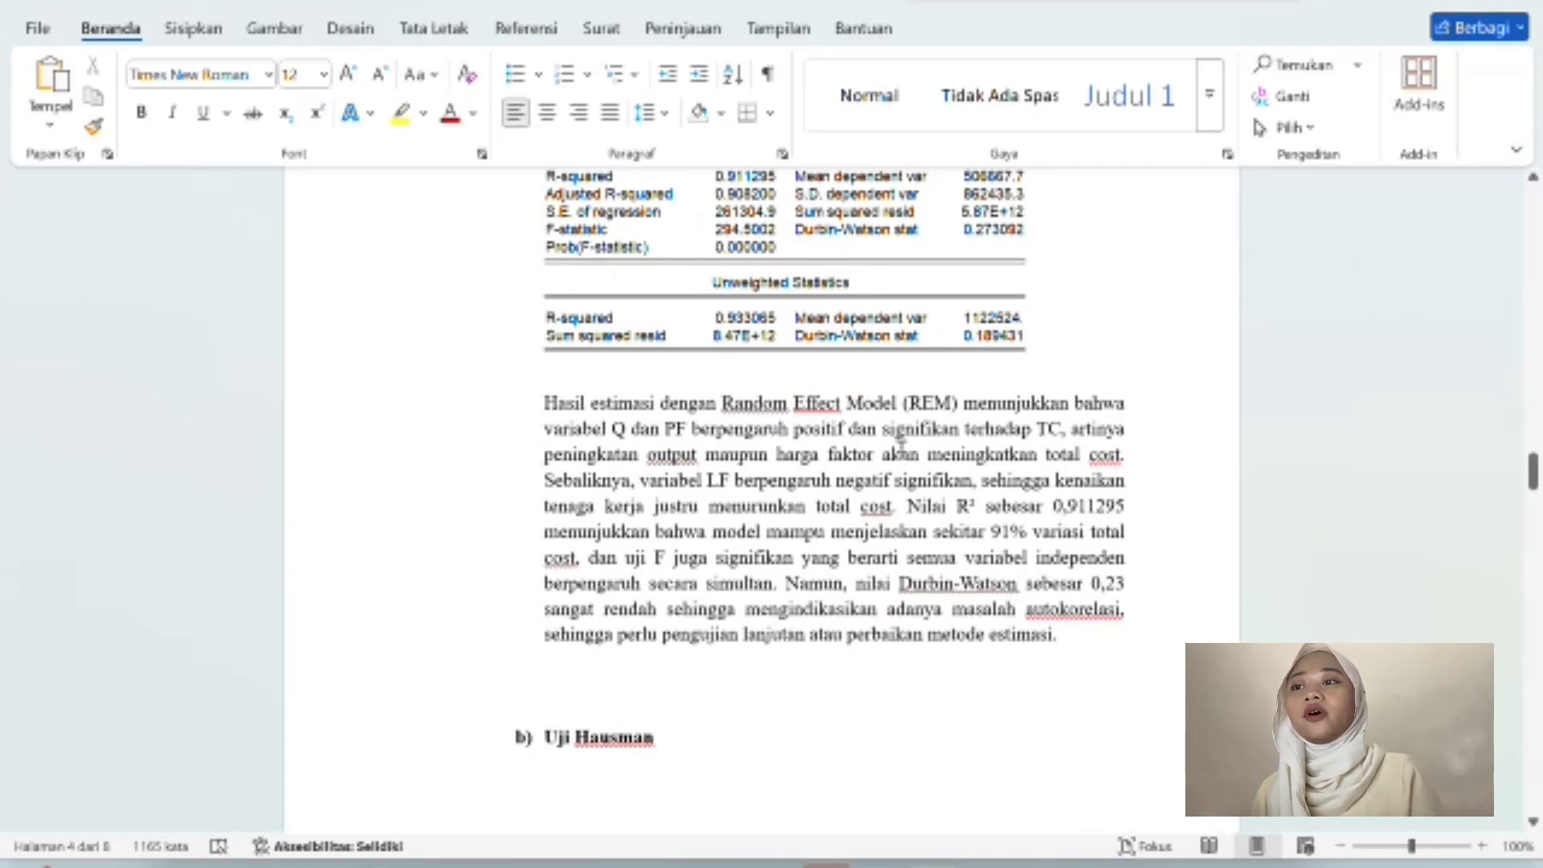
pyautogui.scroll(2, 901, 440)
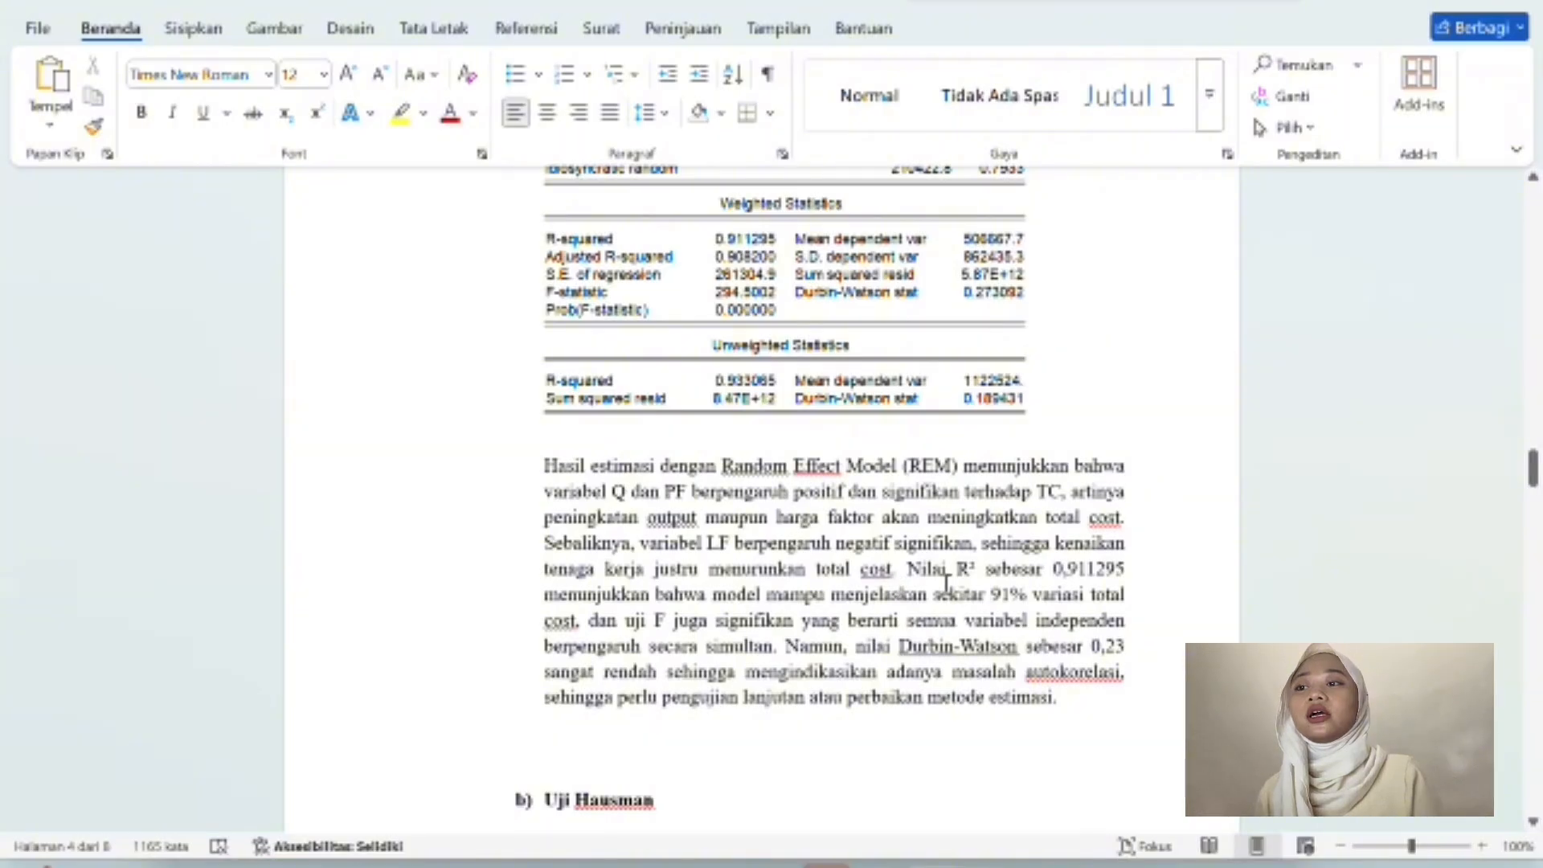
pyautogui.scroll(6, 947, 582)
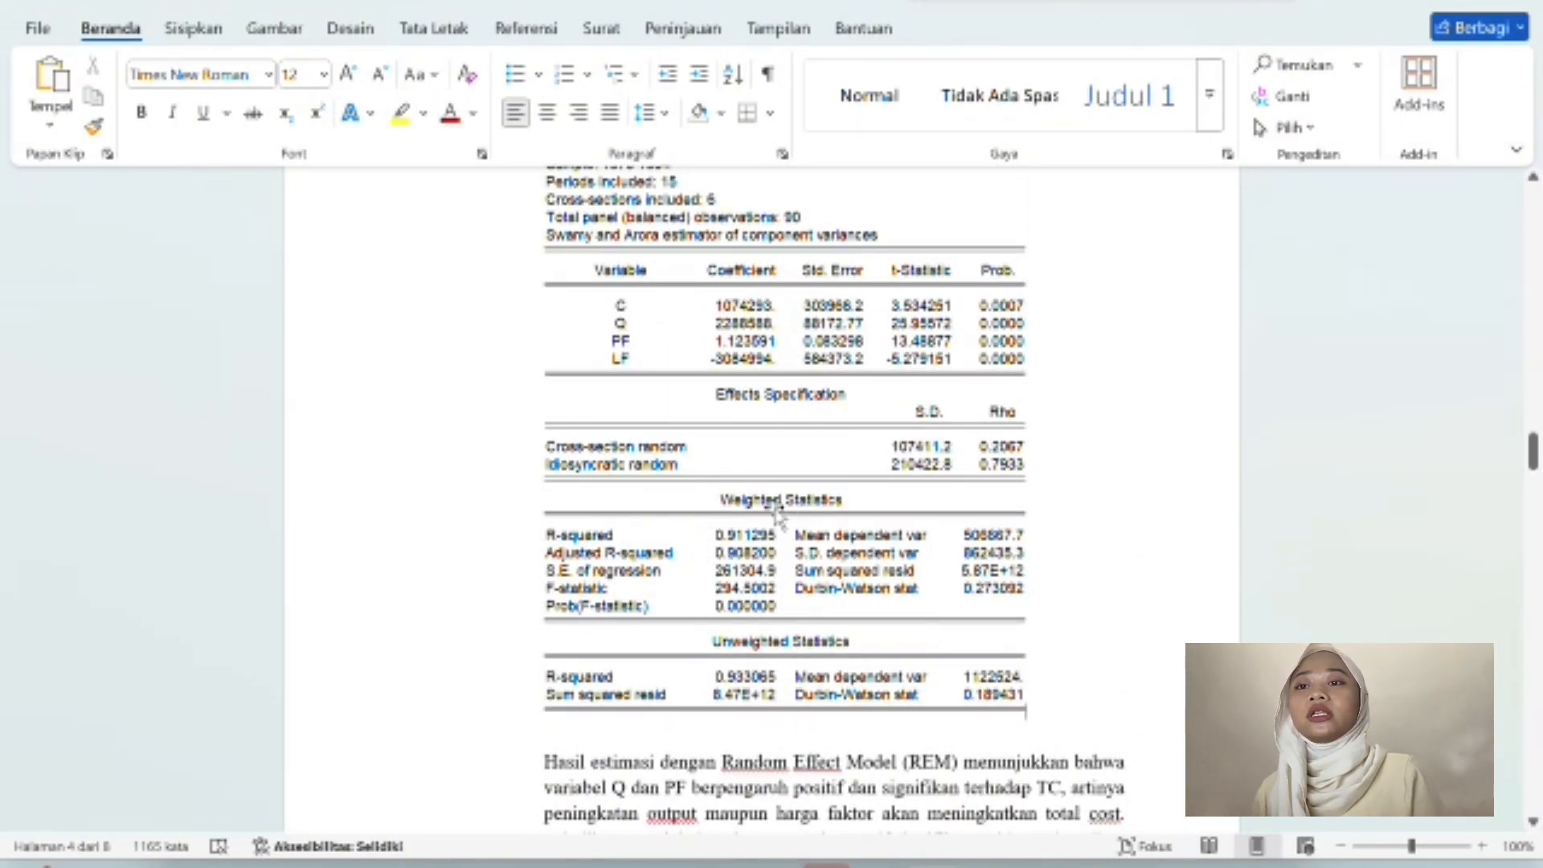
pyautogui.scroll(-8, 920, 668)
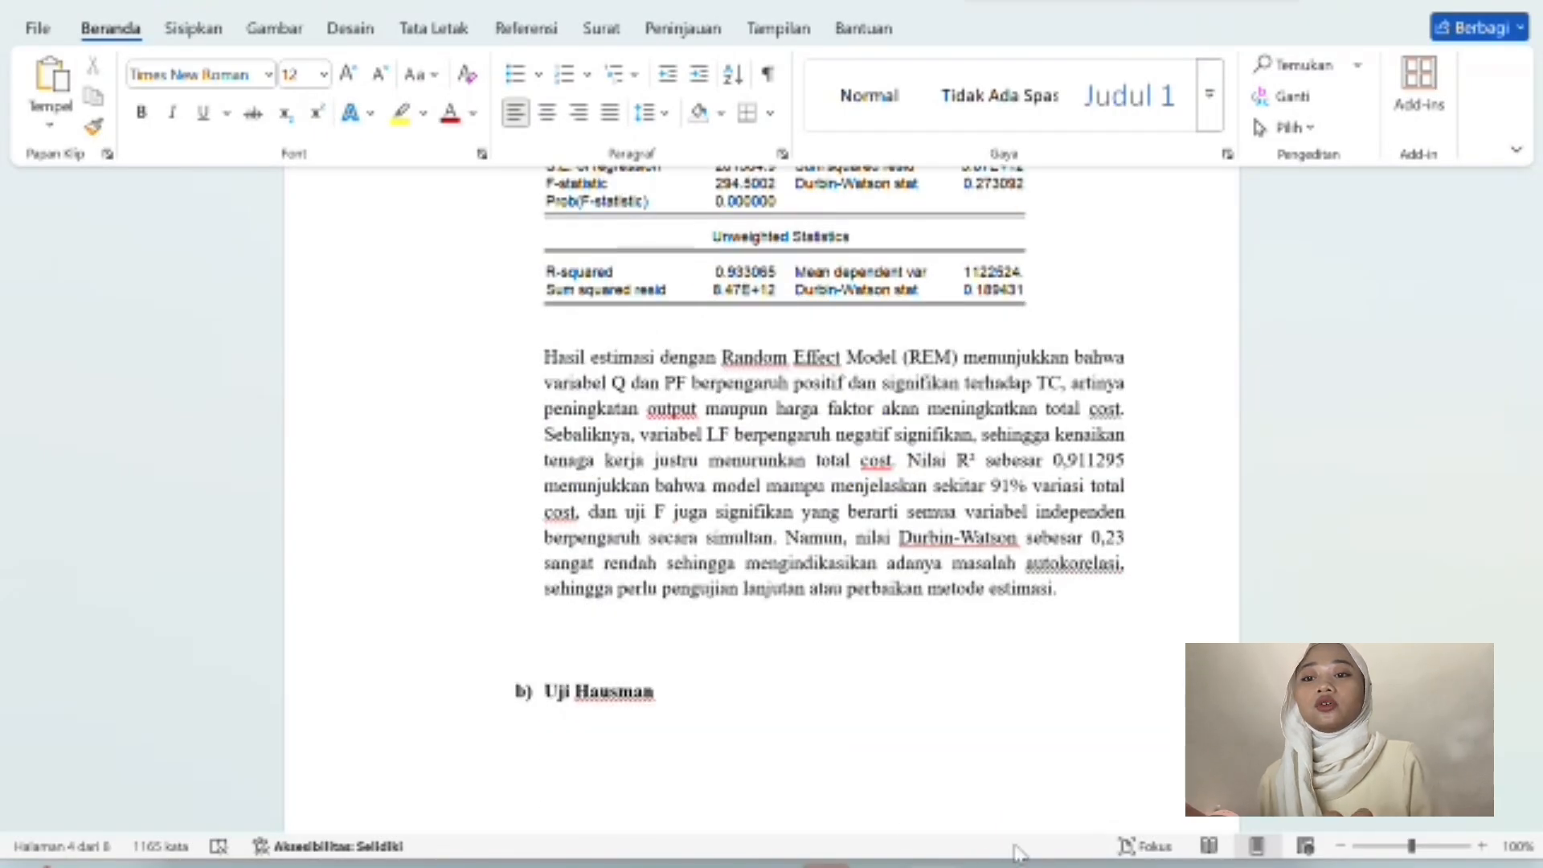
# Switch back to EViews, restore the eq_rem window to its normal size, and make a copy of the equation object.
pyautogui.moveTo(1038, 867)
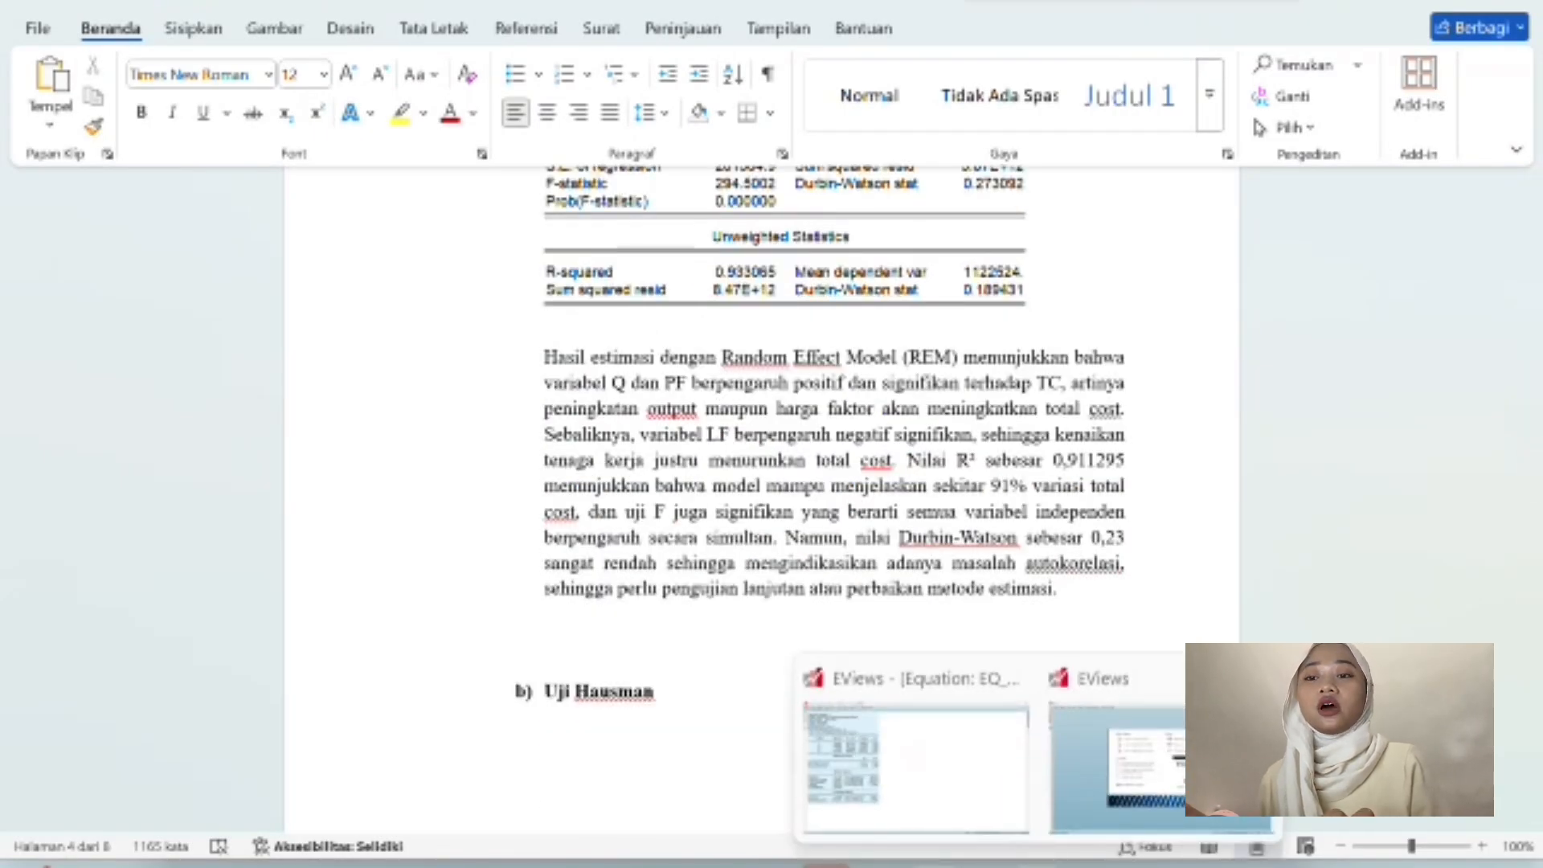
pyautogui.click(969, 800)
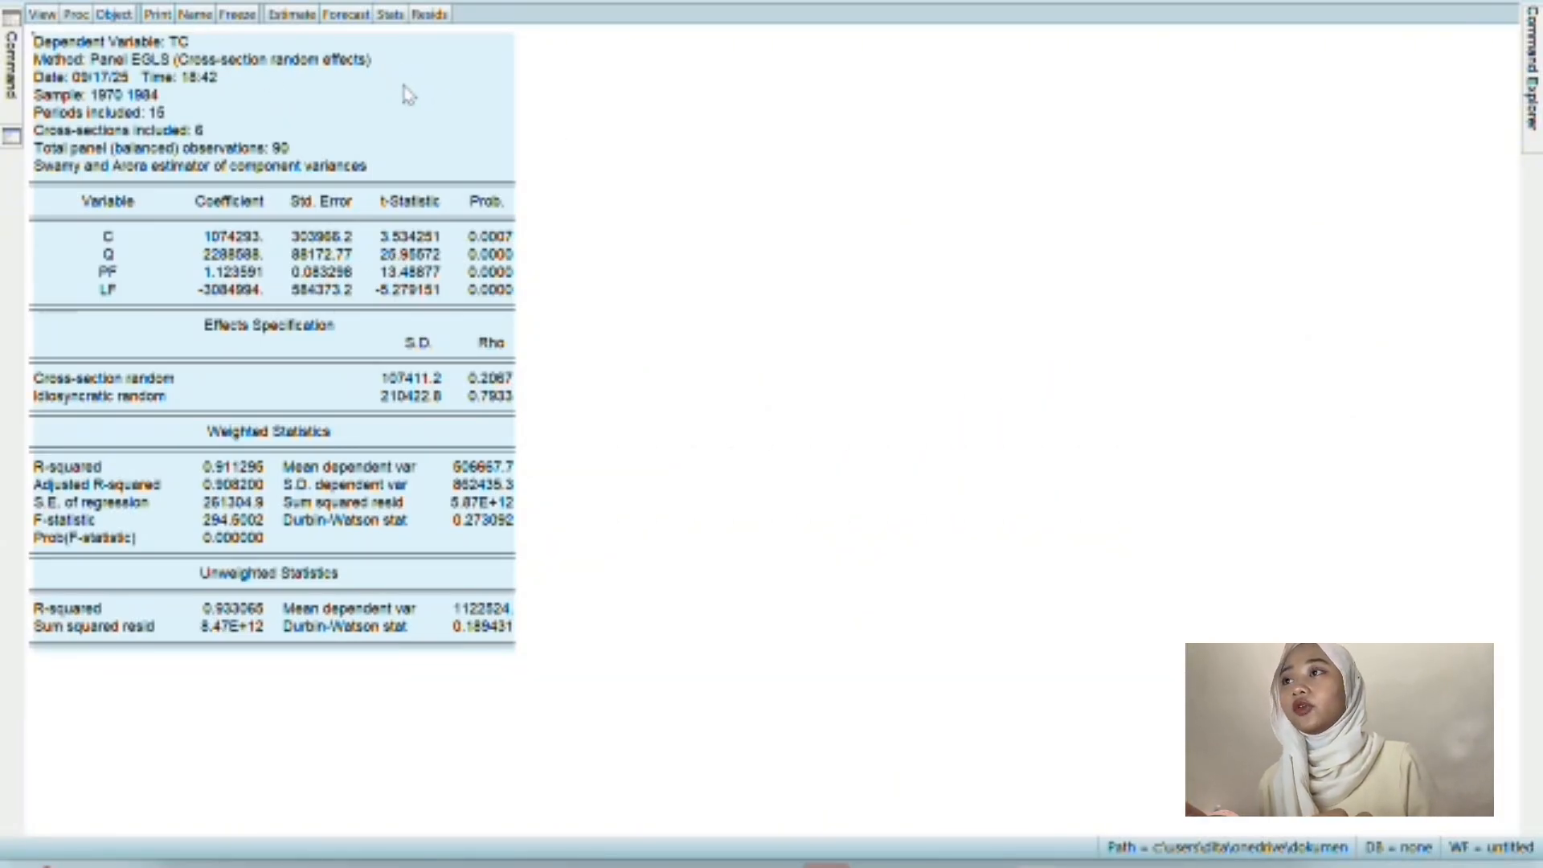
pyautogui.click(1512, 7)
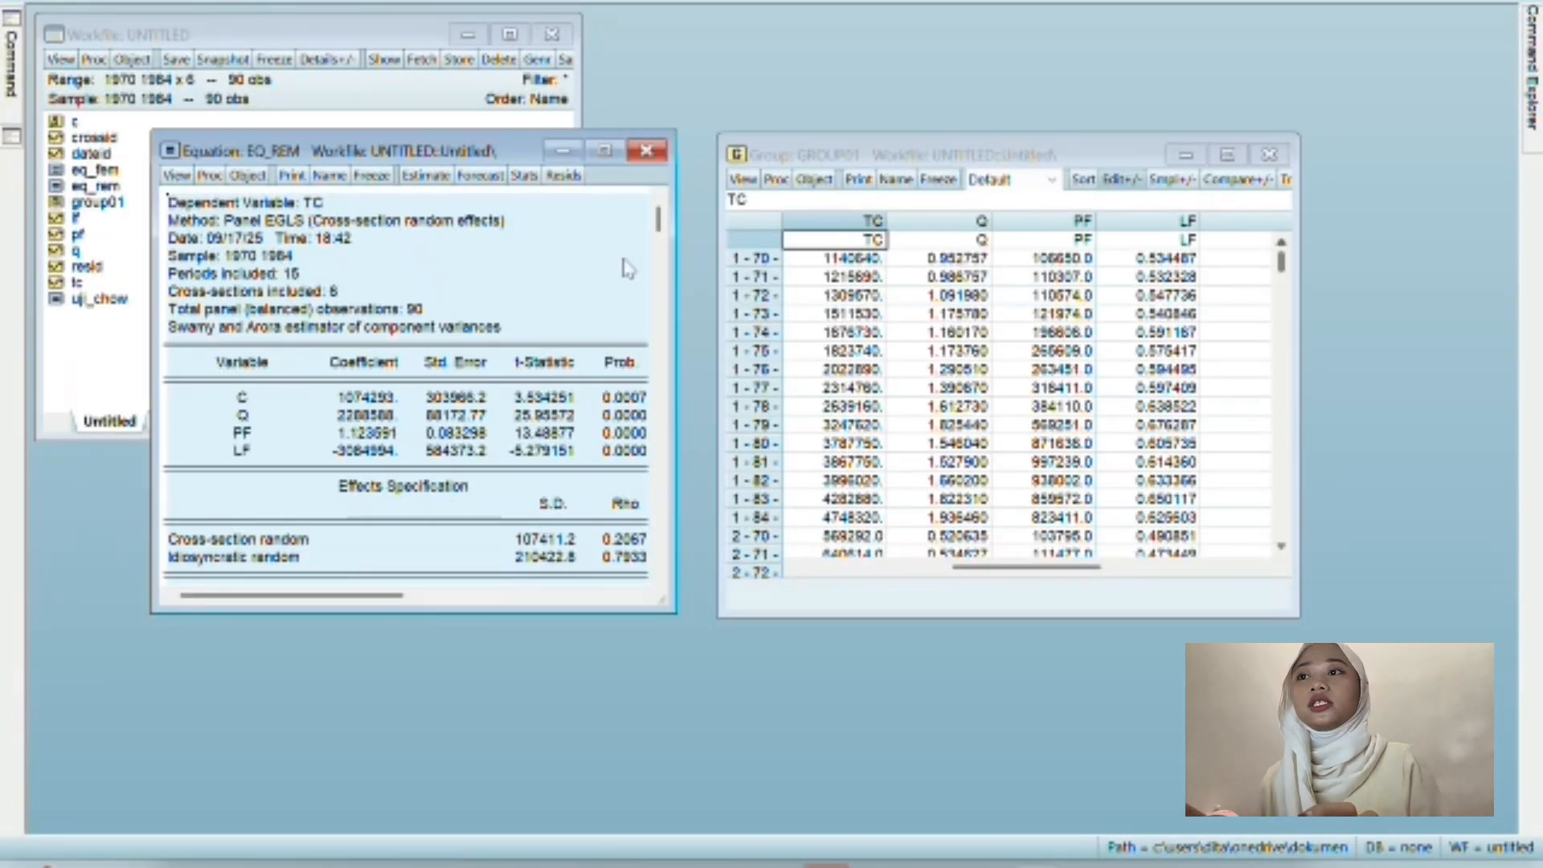
pyautogui.click(248, 176)
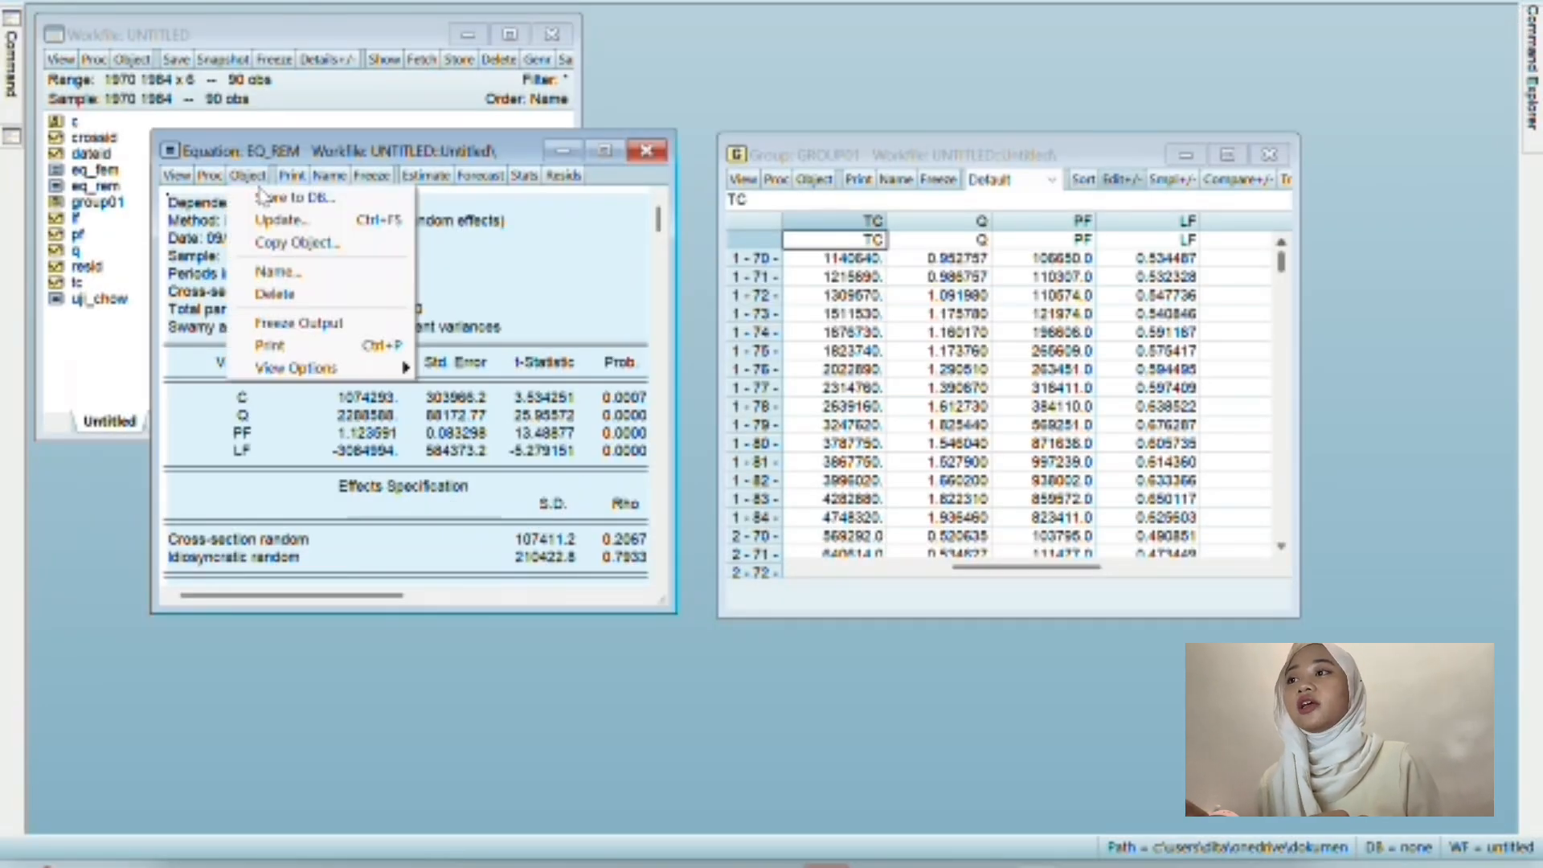
pyautogui.click(286, 243)
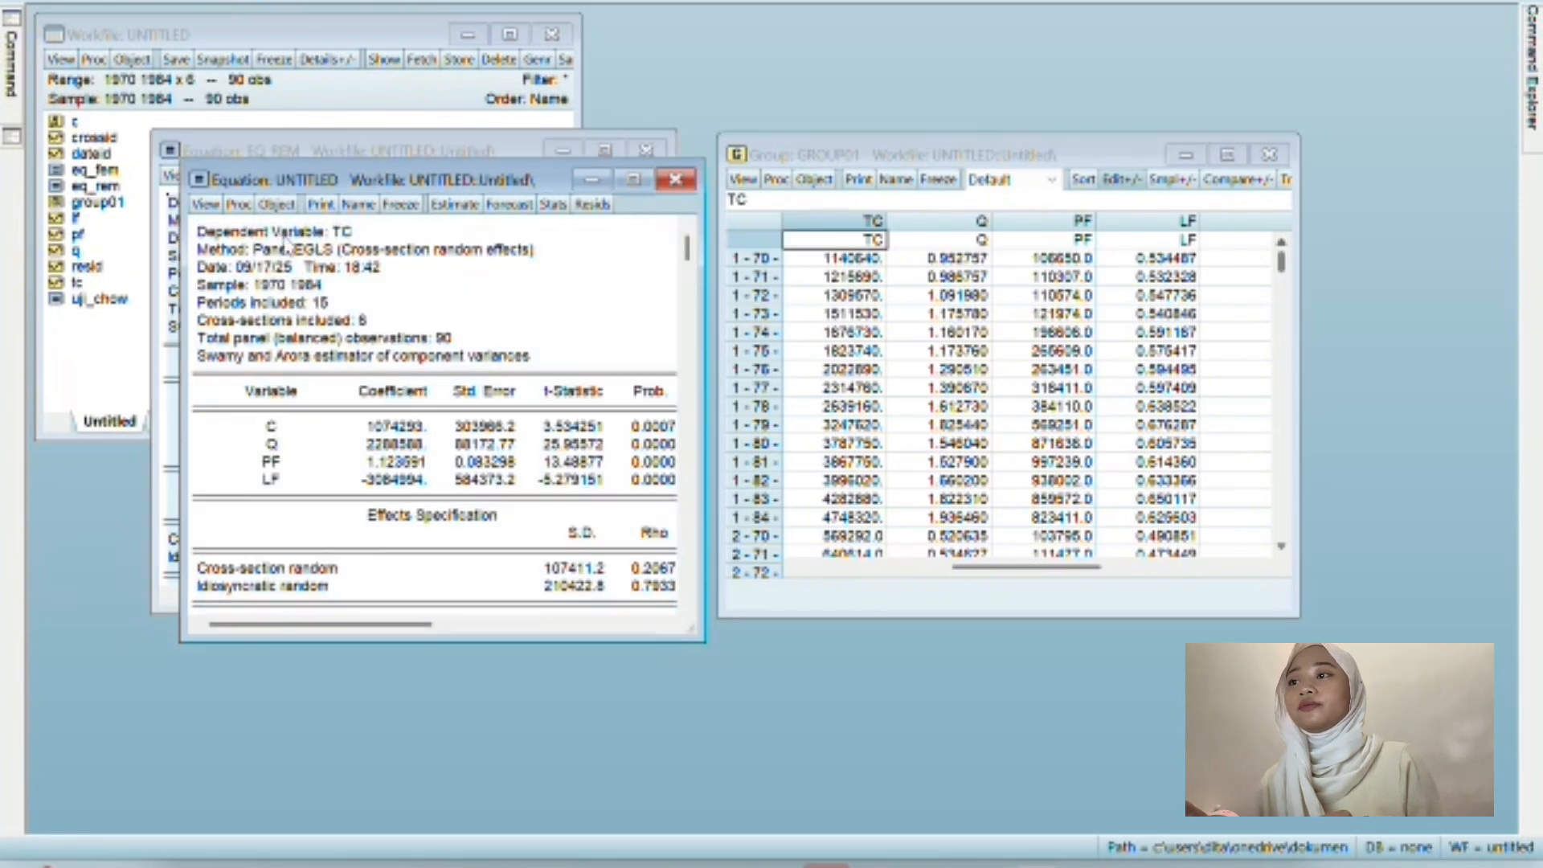
# Run the Correlated Random Effects - Hausman Test on the copied equation.
pyautogui.click(205, 205)
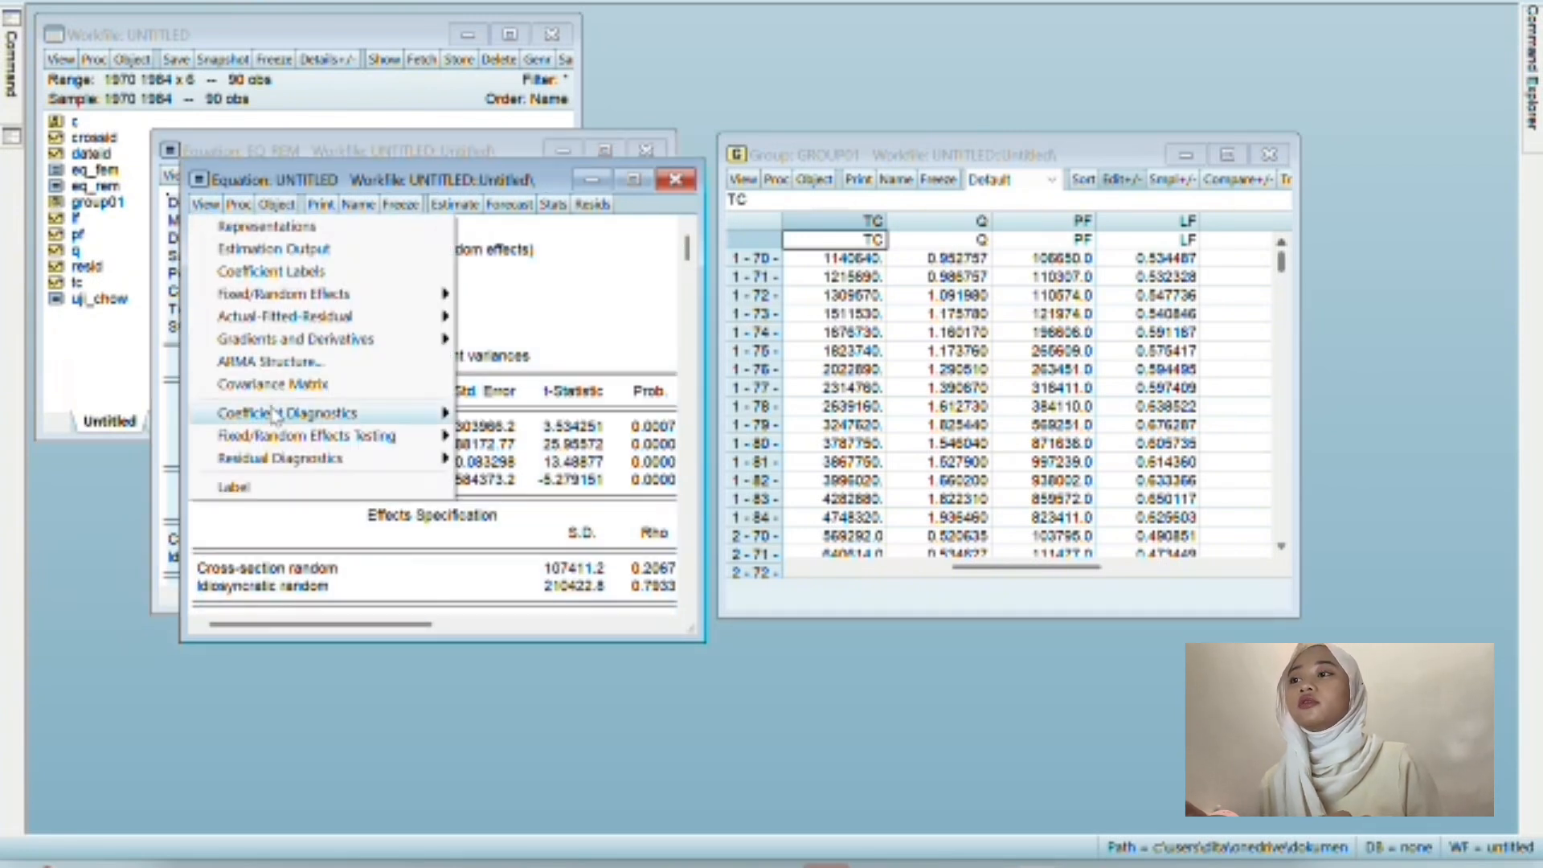
pyautogui.moveTo(278, 438)
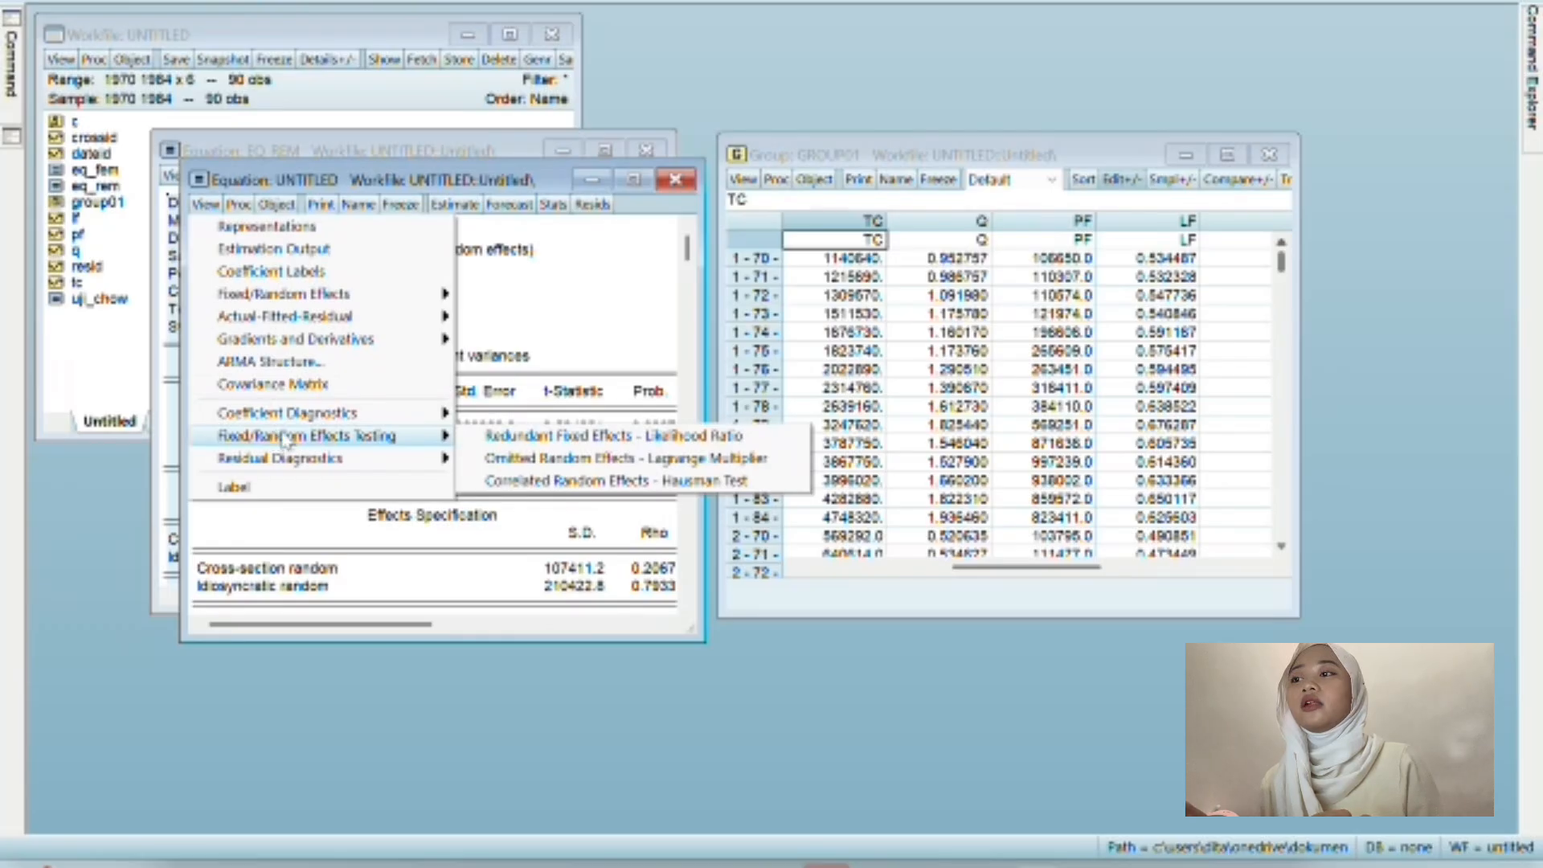
pyautogui.click(536, 483)
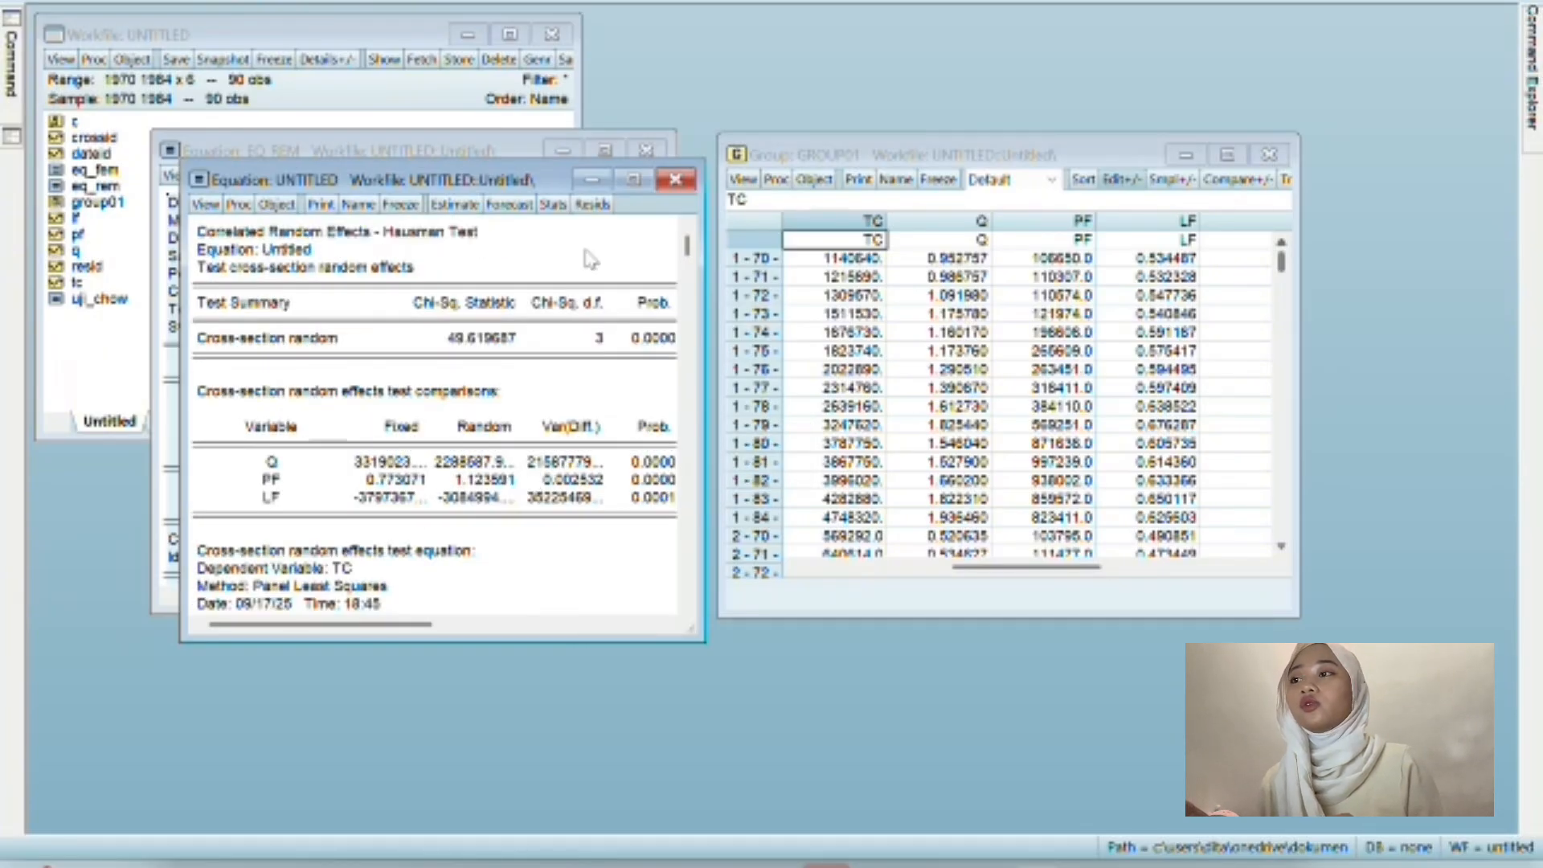
# Maximize the Hausman test window and name the equation uji_hausman.
pyautogui.click(634, 179)
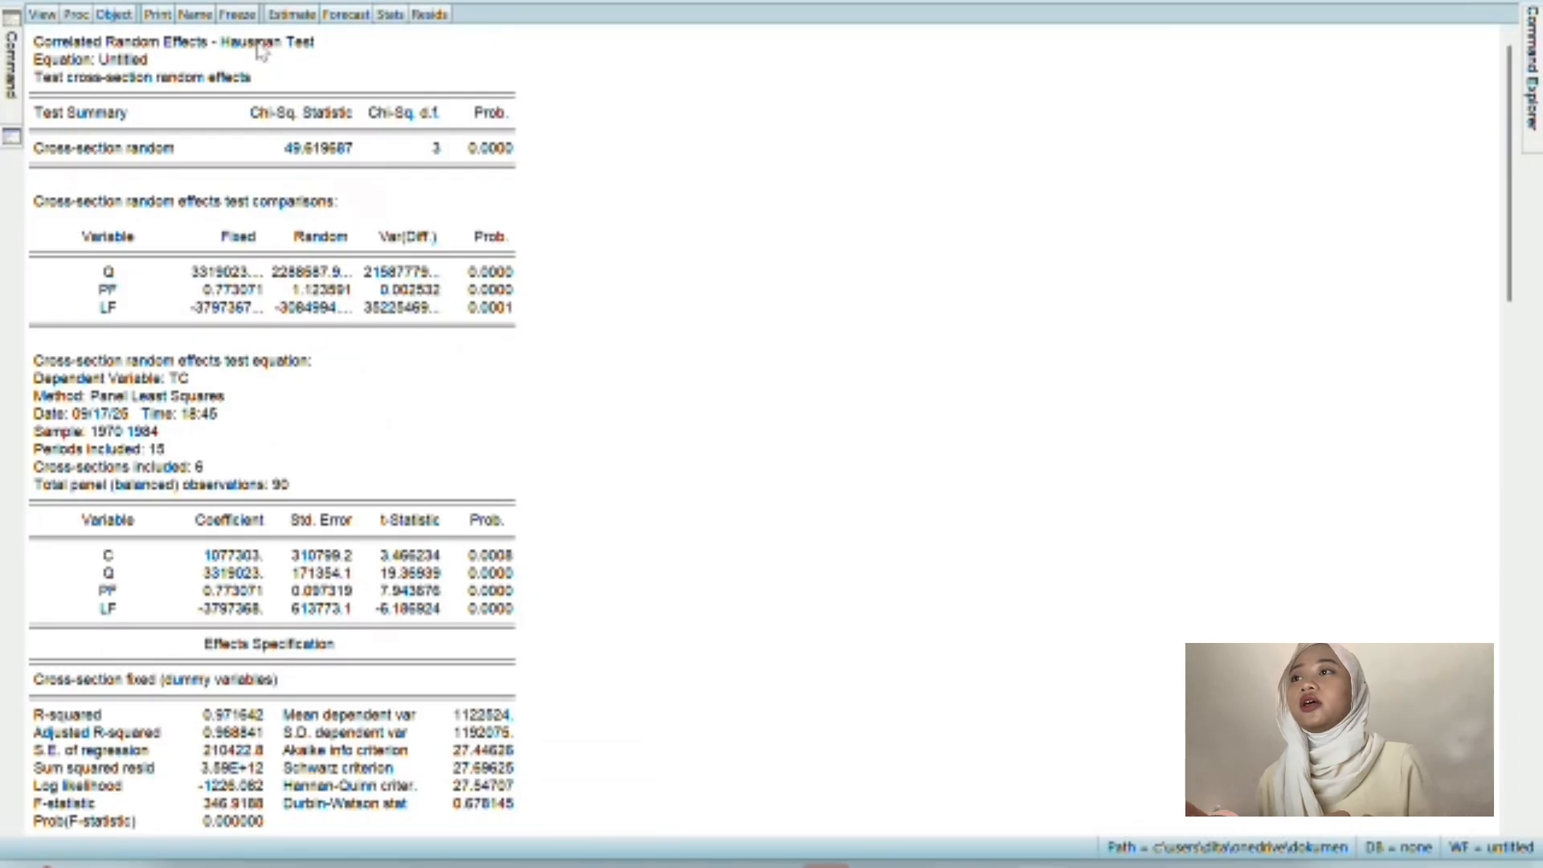
pyautogui.click(193, 16)
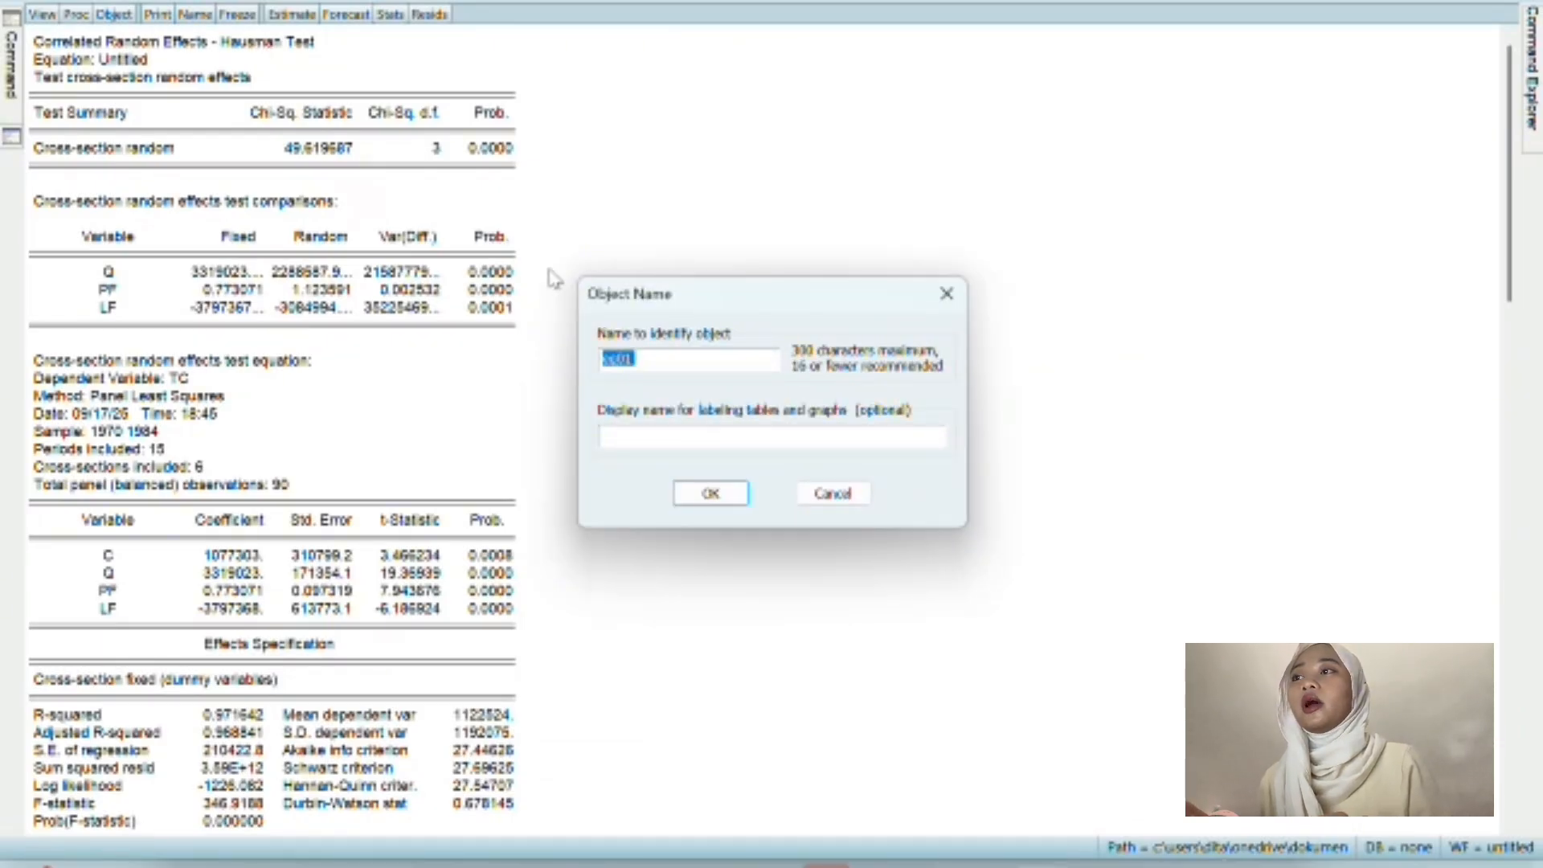
pyautogui.click(647, 358)
pyautogui.press('BackSpace')
pyautogui.press('BackSpace')
pyautogui.press('BackSpace')
pyautogui.press('BackSpace')
pyautogui.write('uji')
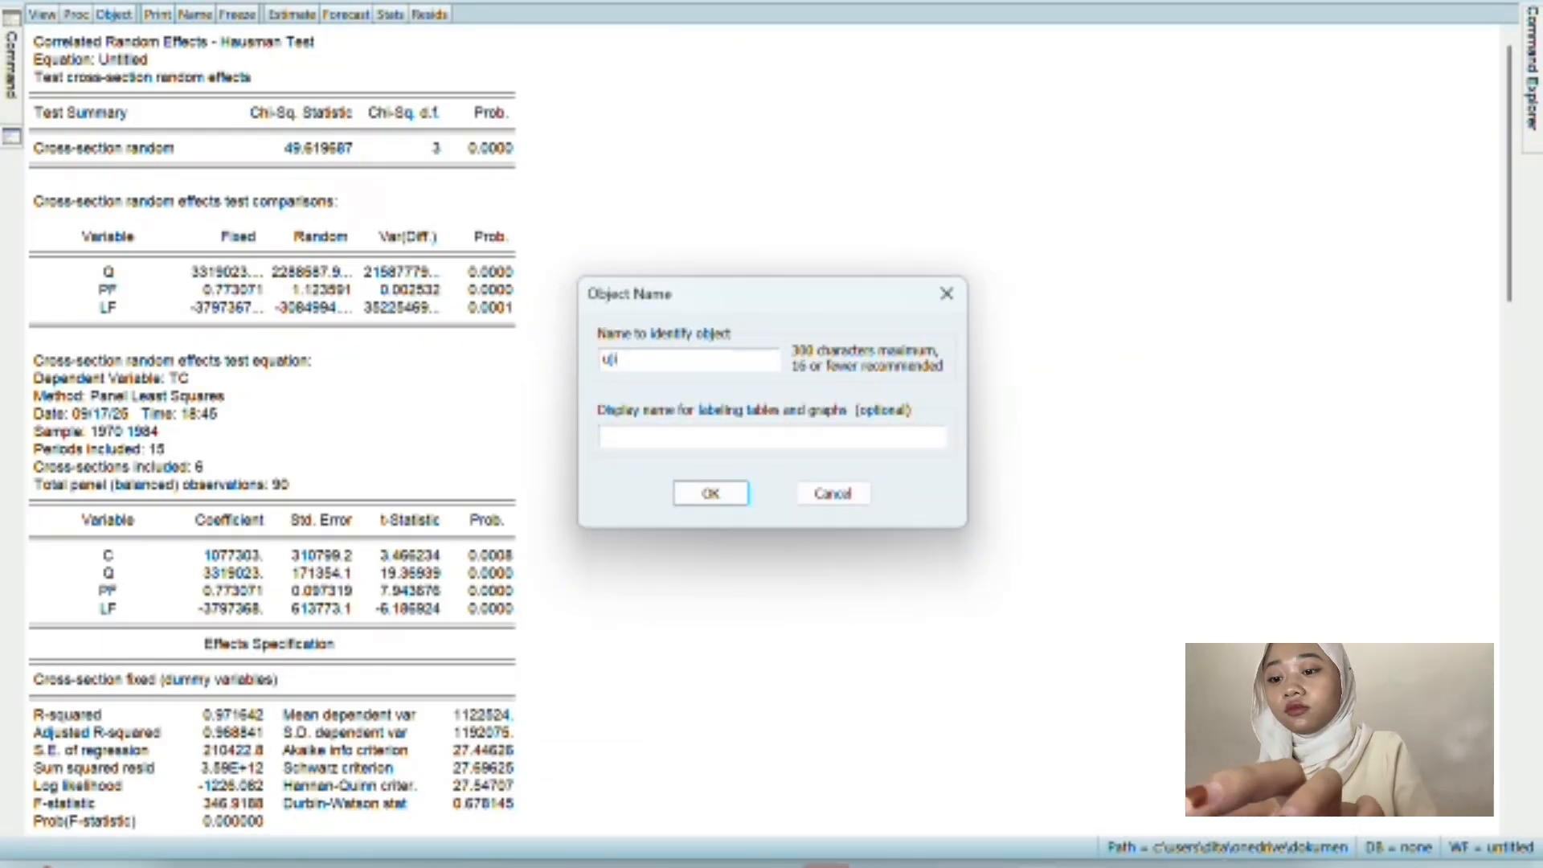
pyautogui.write('_haus')
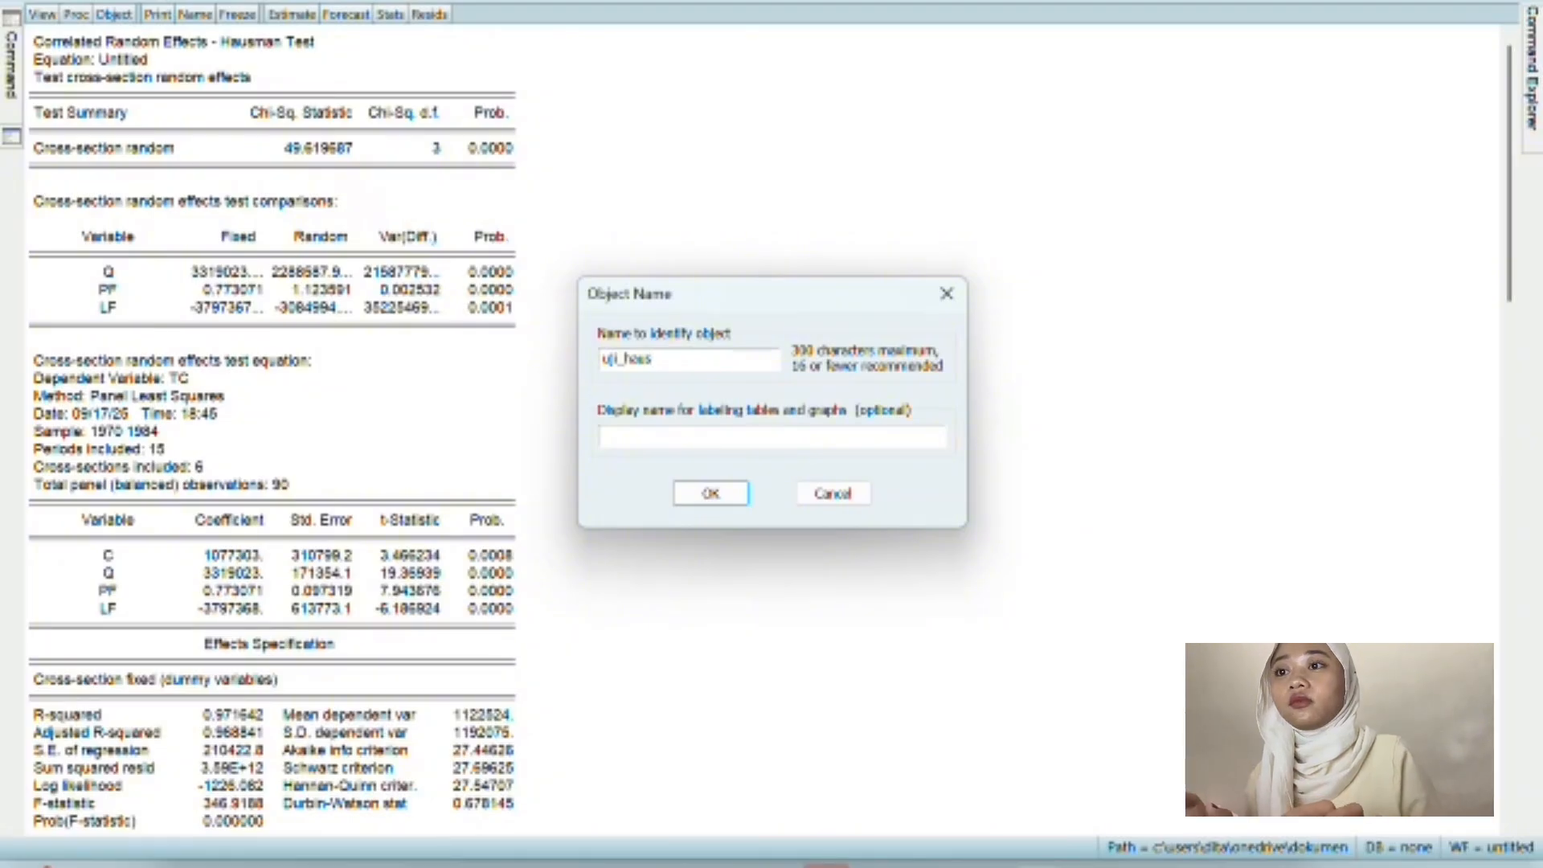
pyautogui.write('man')
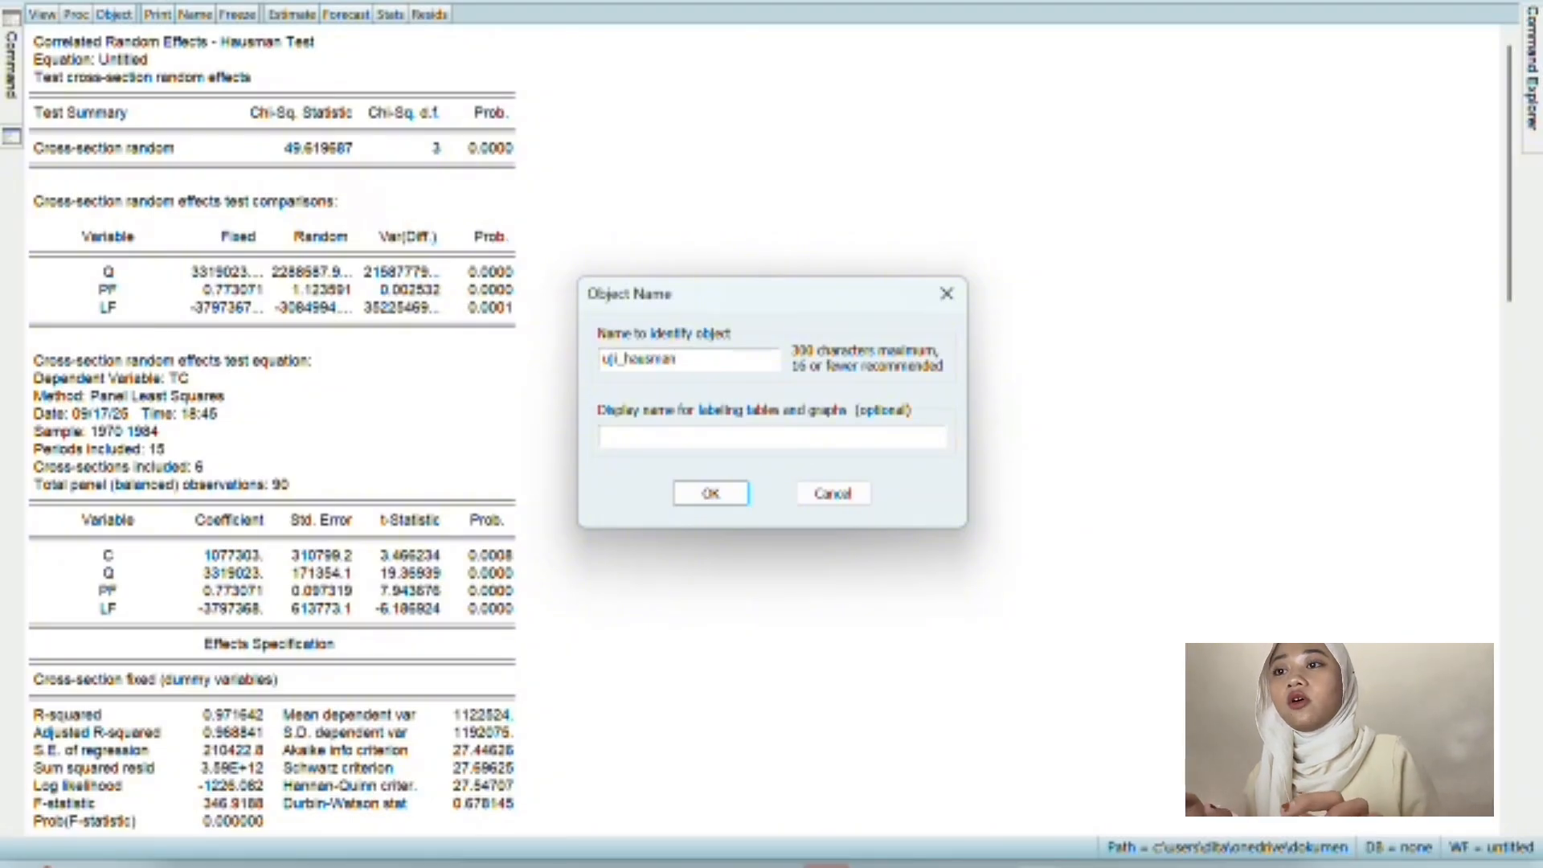
pyautogui.click(709, 493)
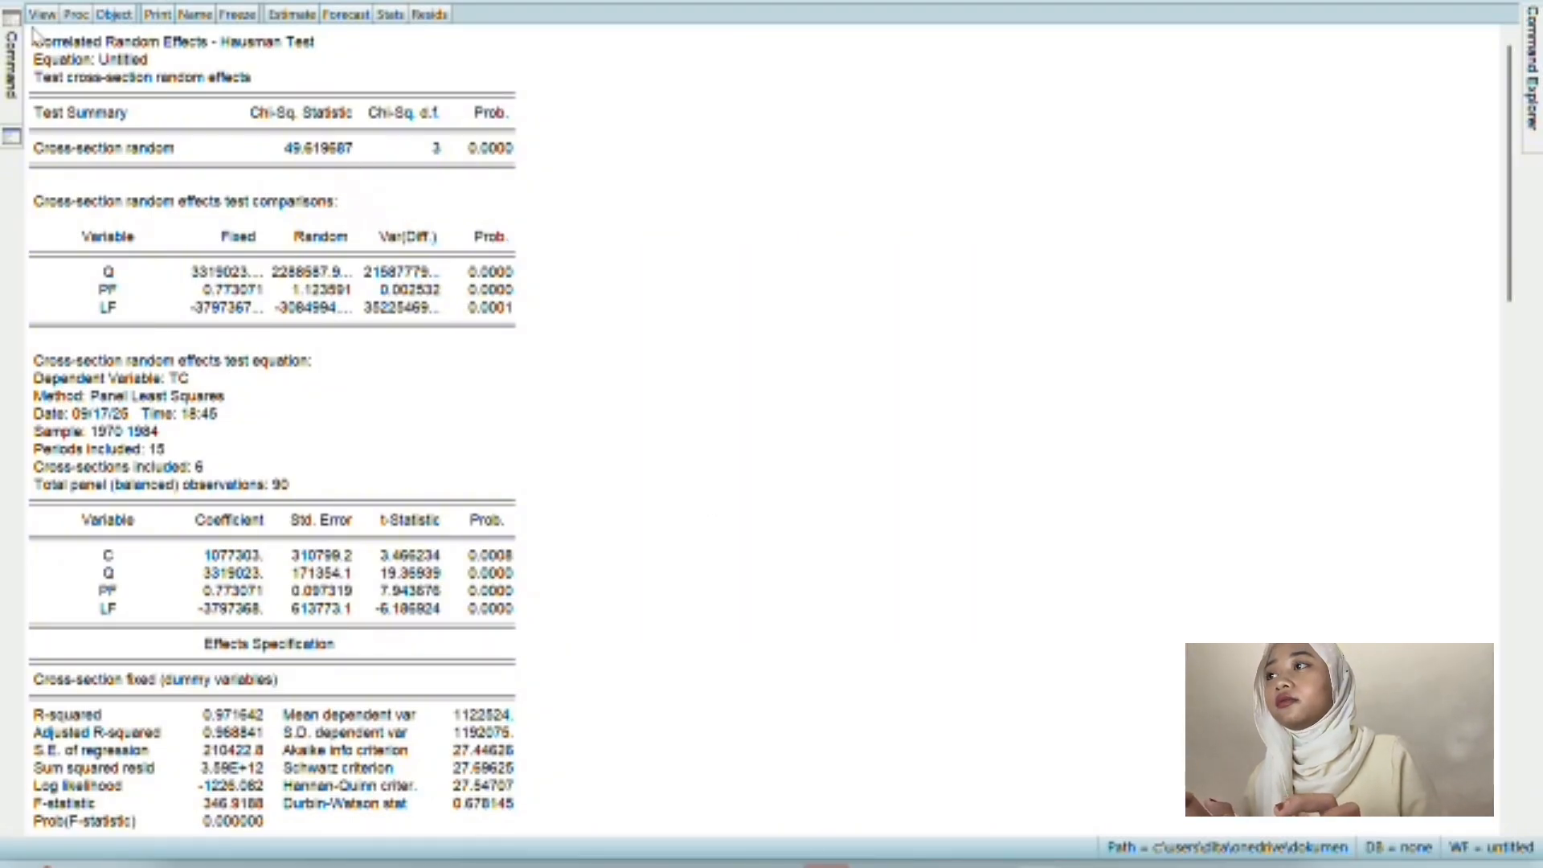
# Copy the Hausman test summary and the cross-section random effects comparison table with numbers as displayed.
pyautogui.moveTo(34, 36); pyautogui.dragTo(526, 330)
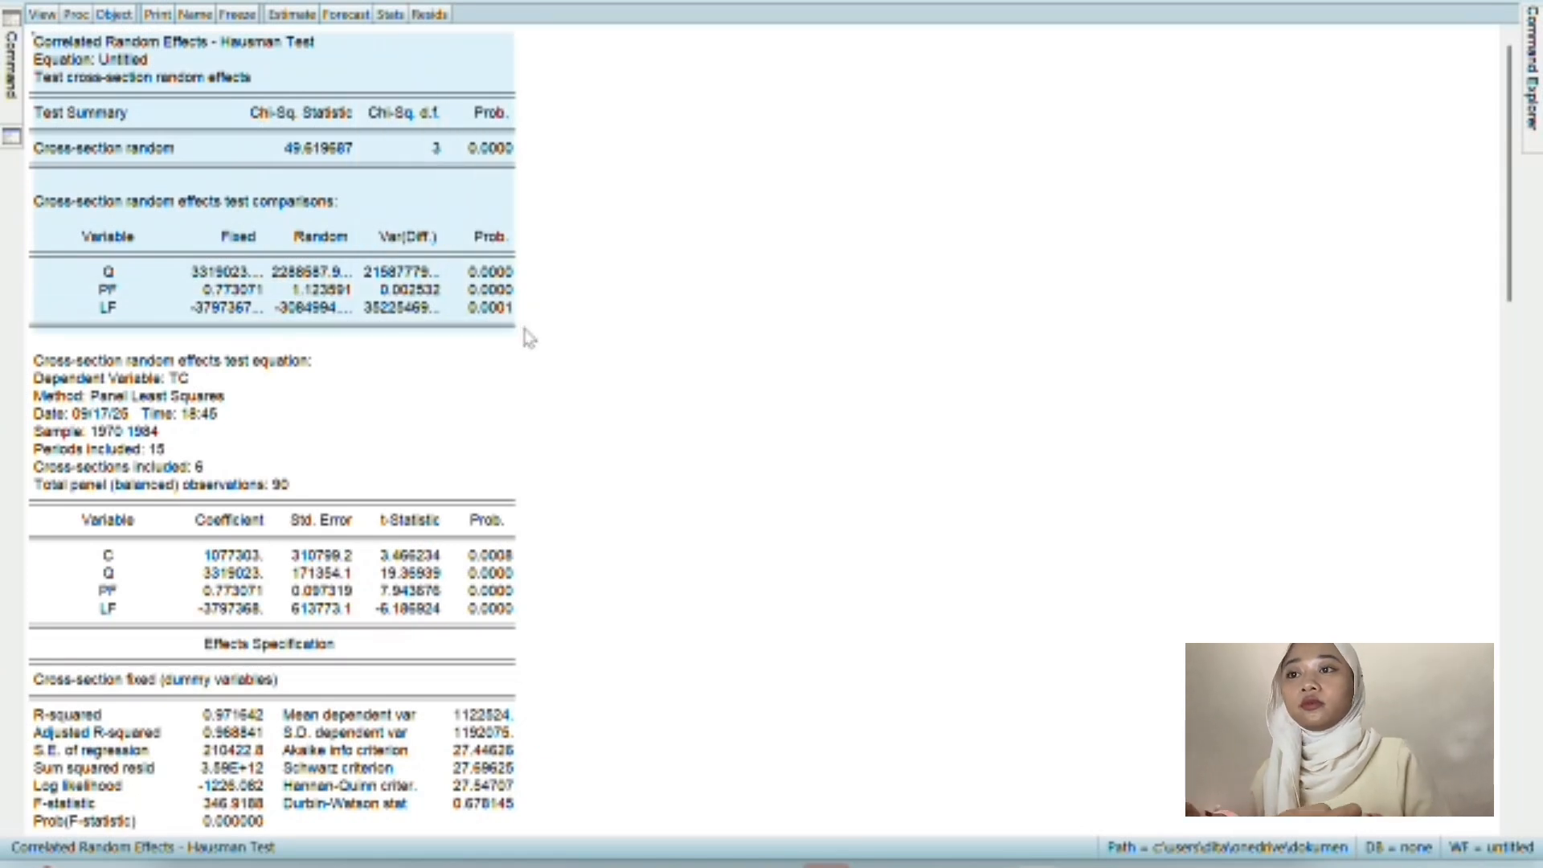
pyautogui.hotkey('ctrl', 'c')
pyautogui.click(718, 469)
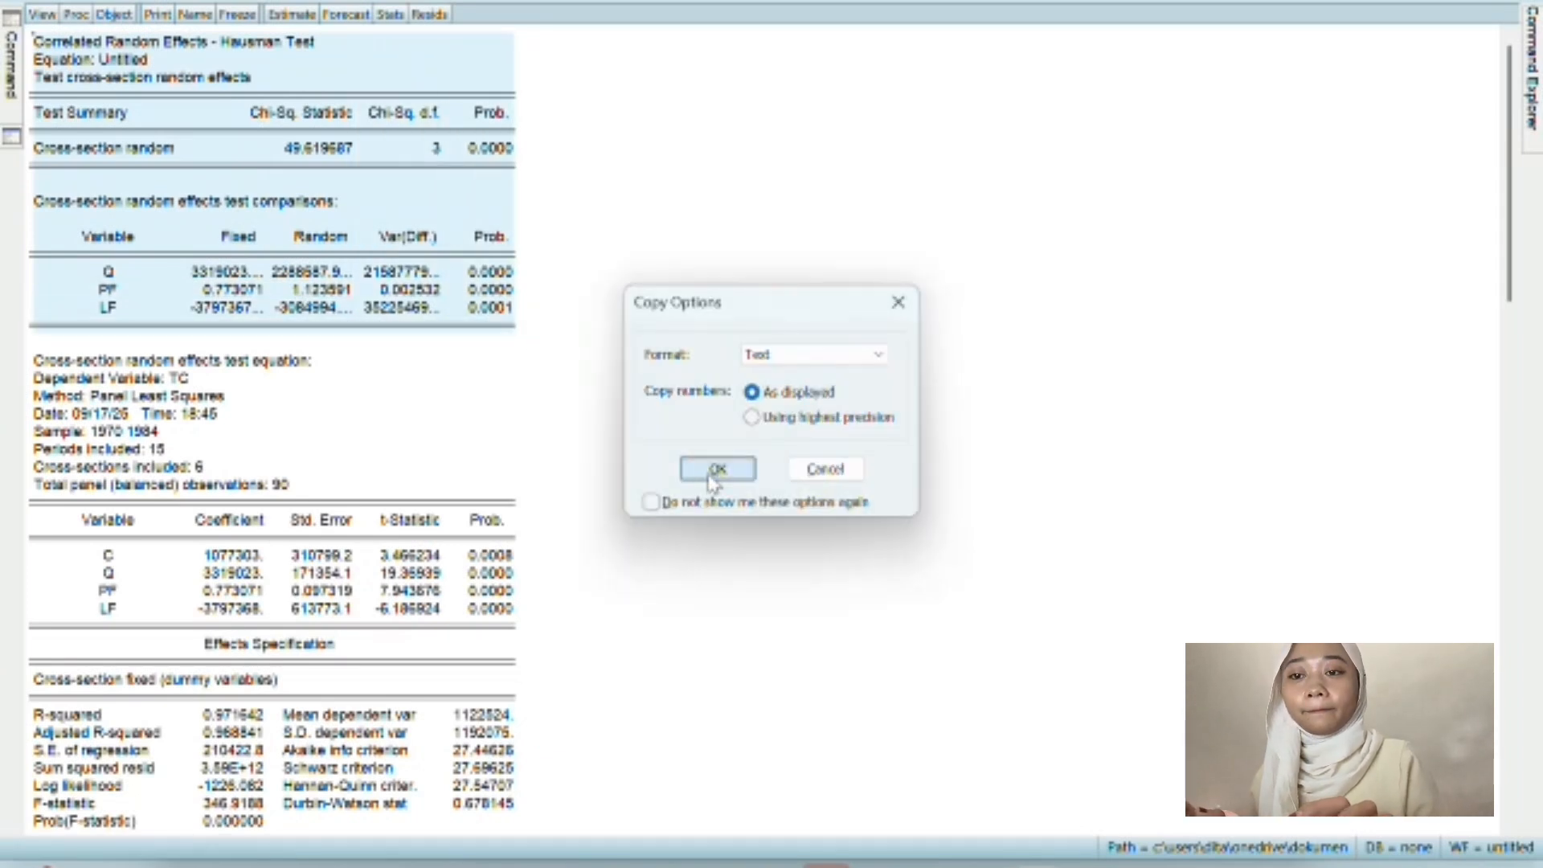
# Switch to the Word report and paste the copied Hausman output as a picture under the Uji Hausman heading.
pyautogui.moveTo(1037, 866)
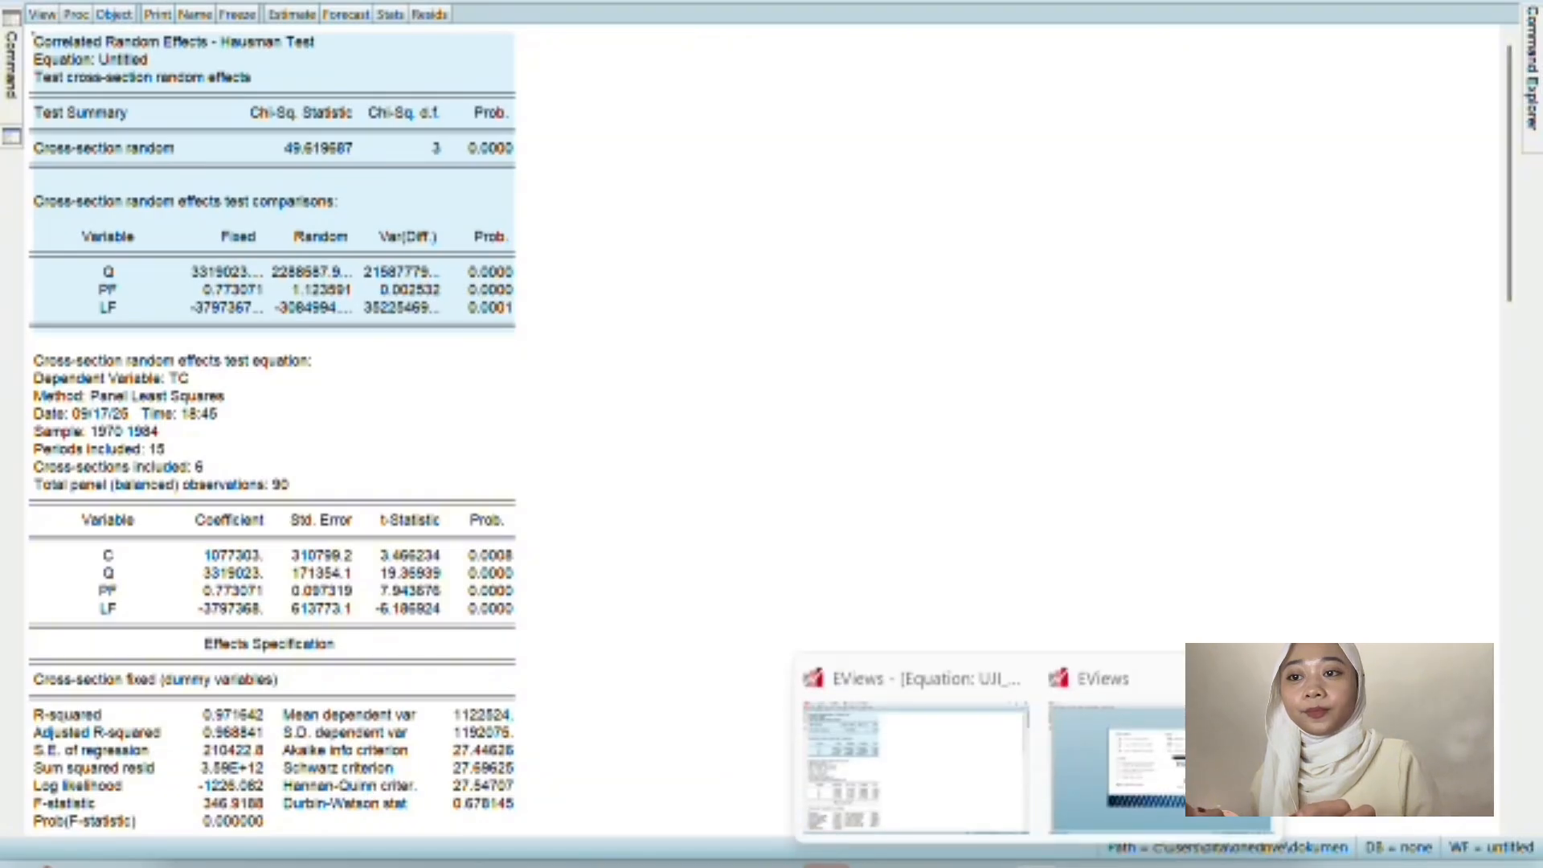
pyautogui.moveTo(932, 866)
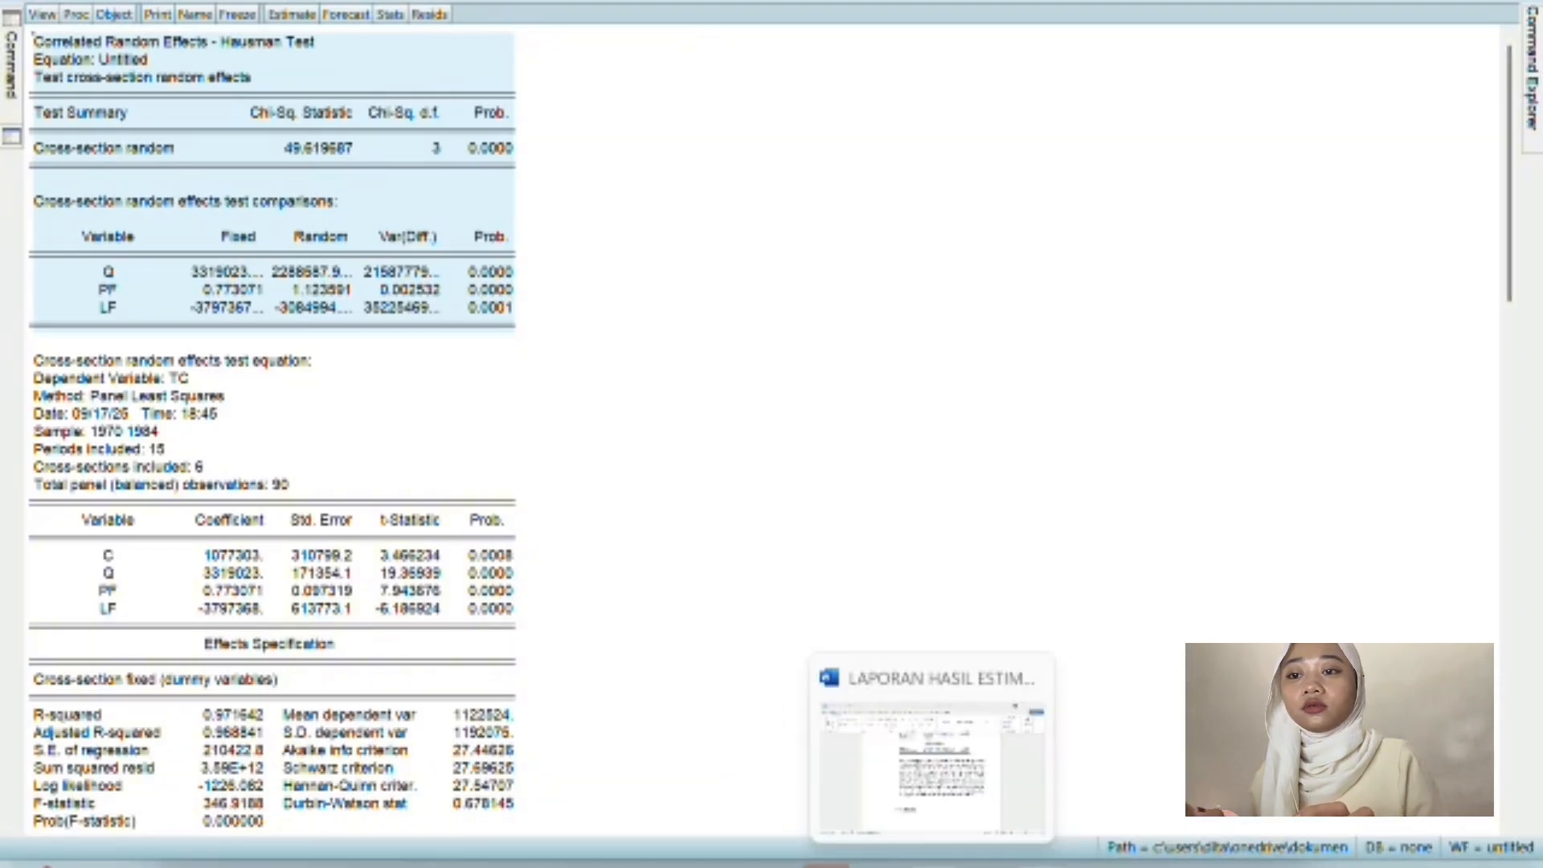
pyautogui.click(933, 763)
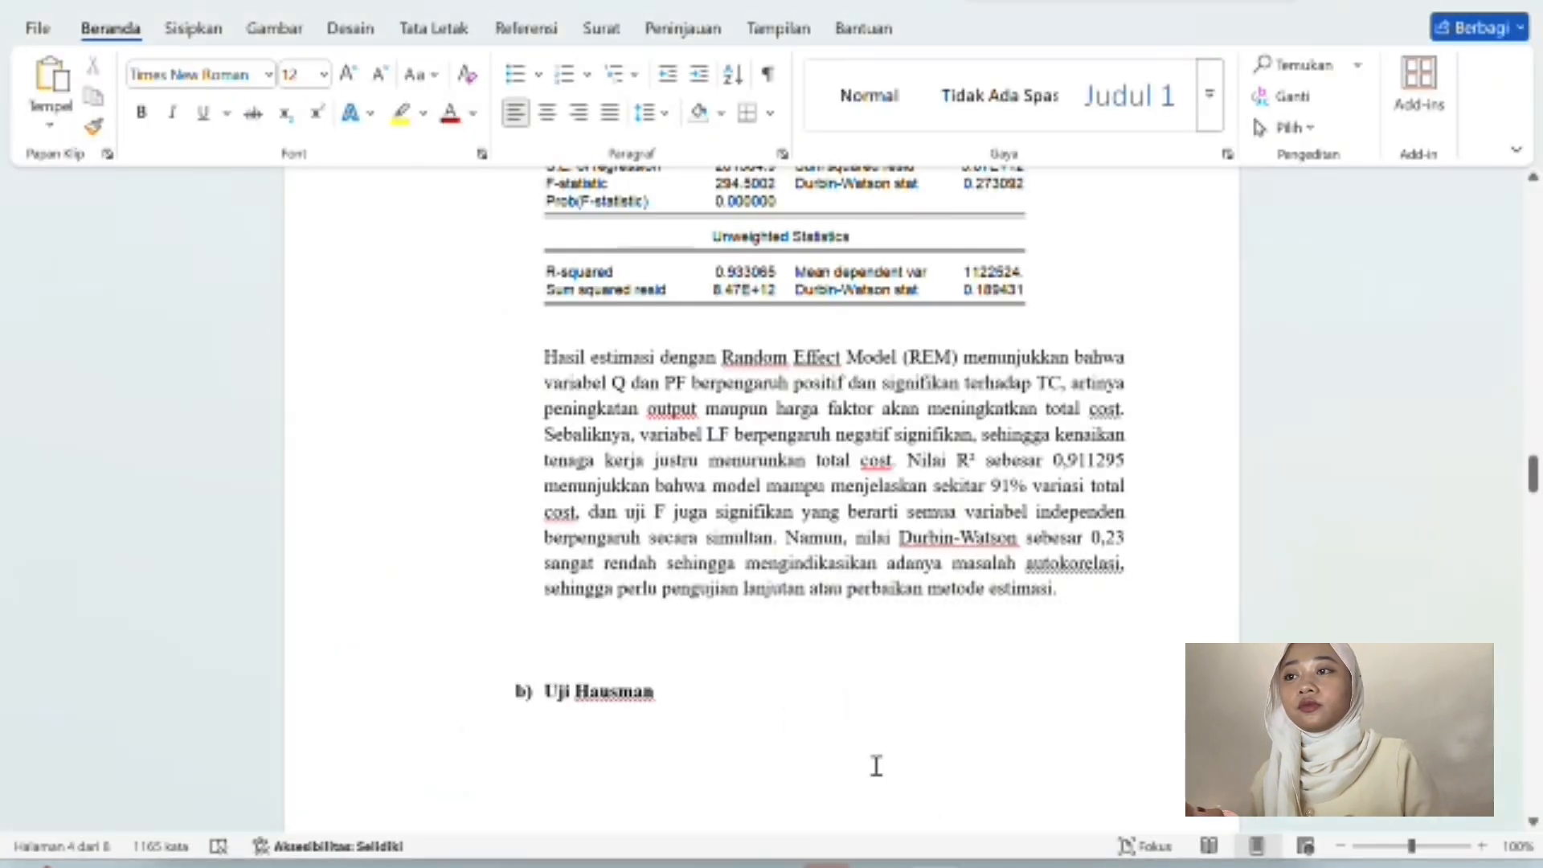
pyautogui.scroll(-4, 829, 732)
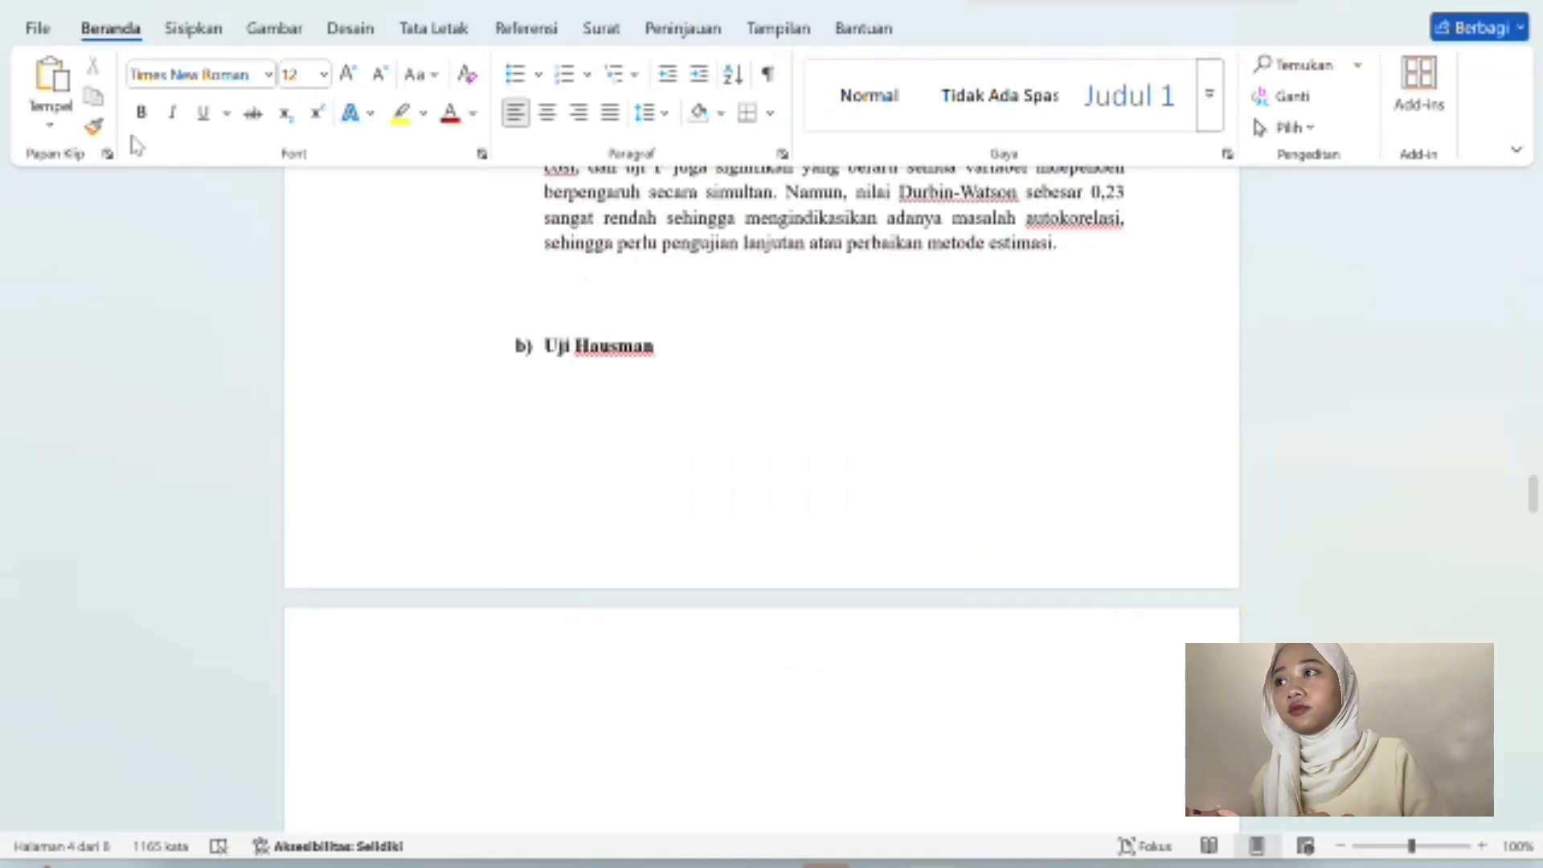
pyautogui.click(49, 127)
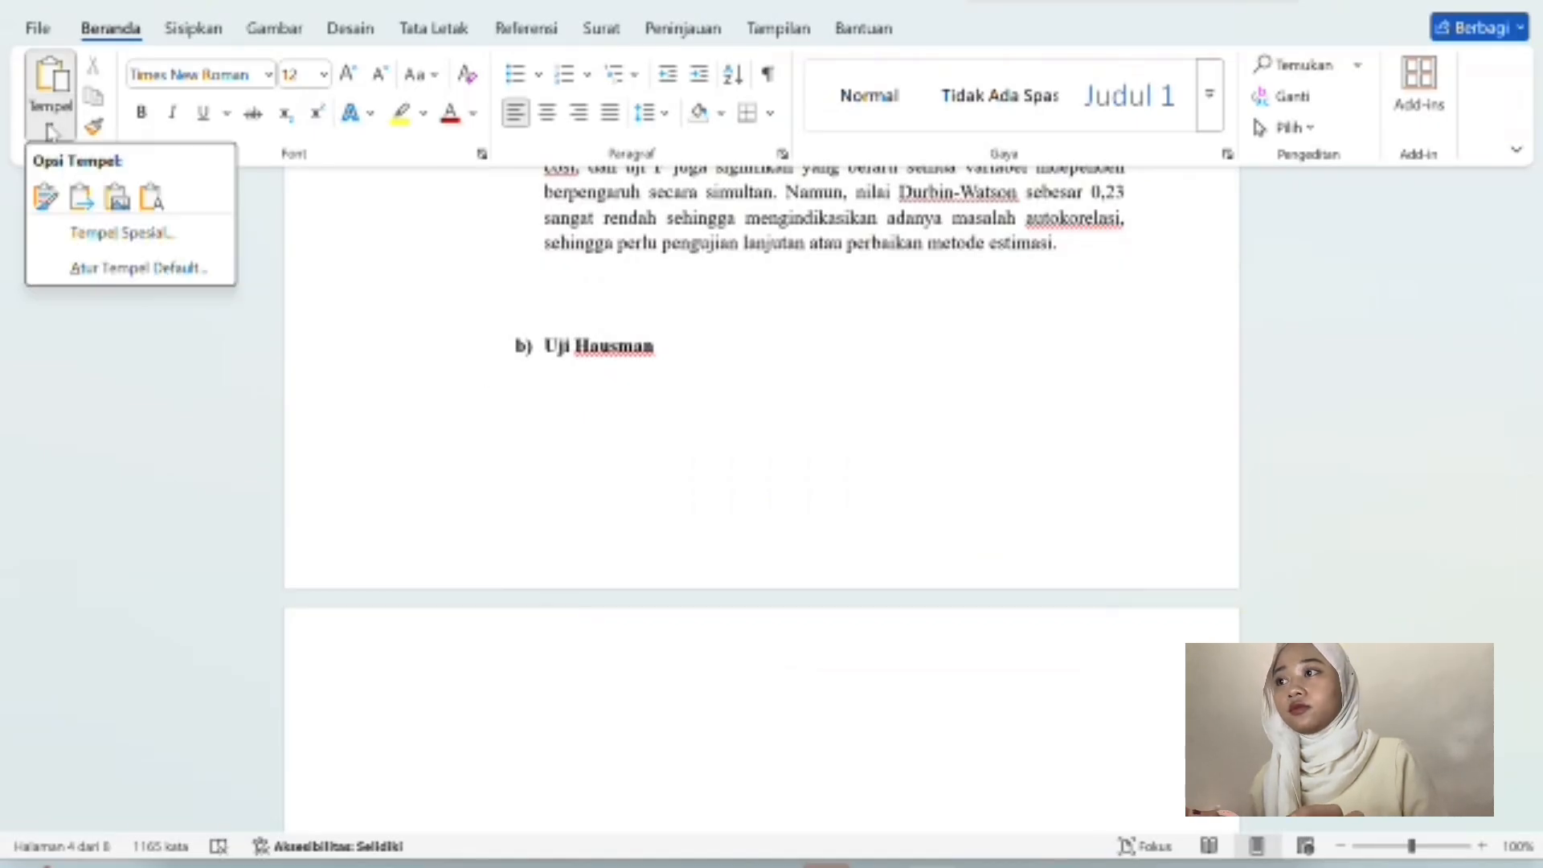
pyautogui.click(115, 205)
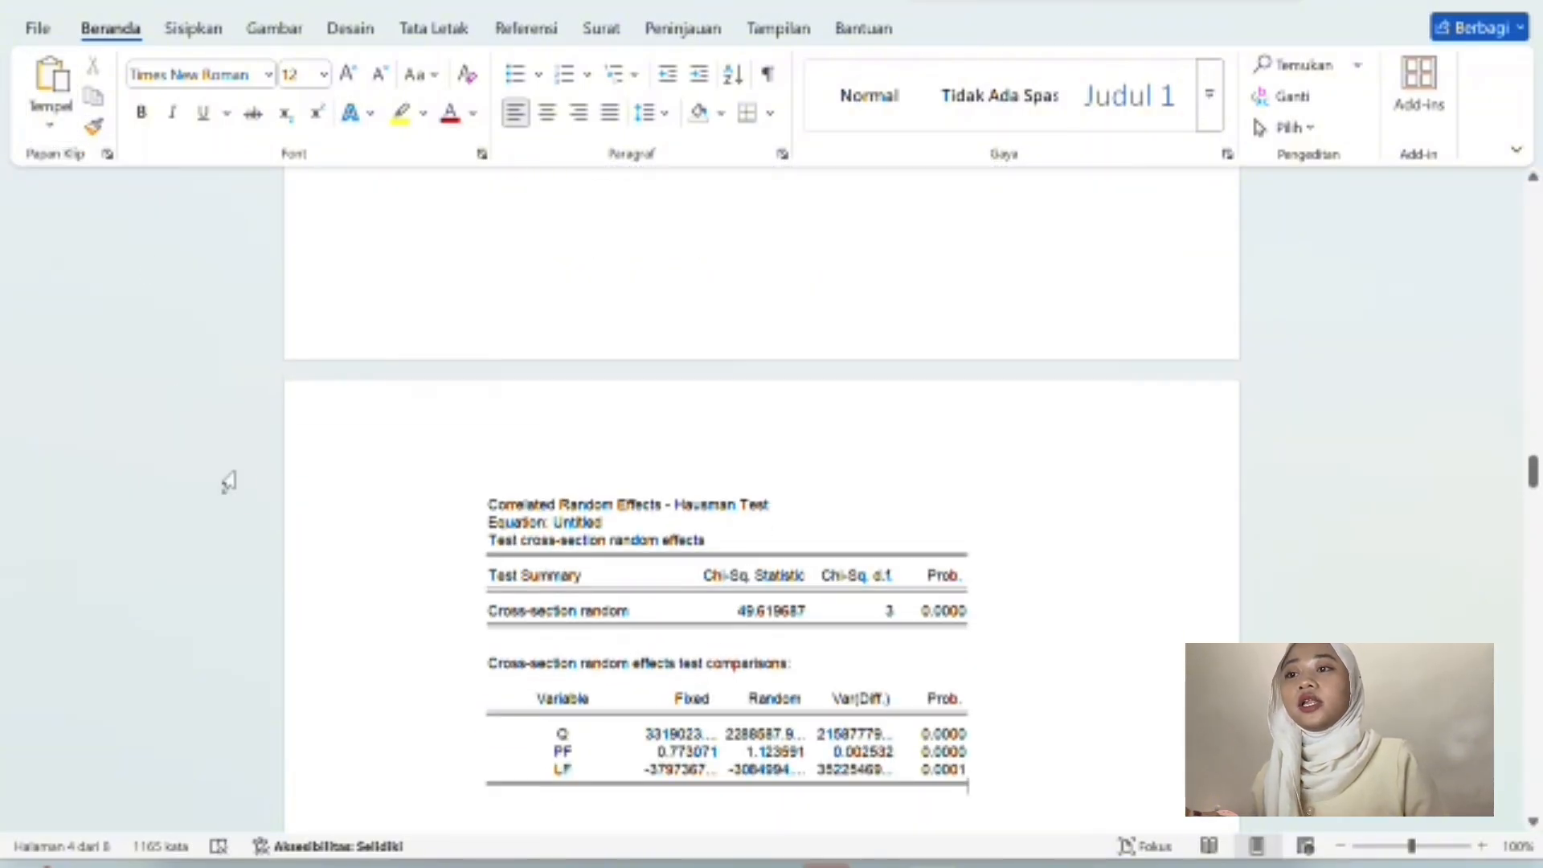
# Review the Hausman test interpretation against the pasted output, then read the Keputusan Akhir and Uji Asumsi Klasik sections up to Uji Normalitas.
pyautogui.scroll(-5, 512, 591)
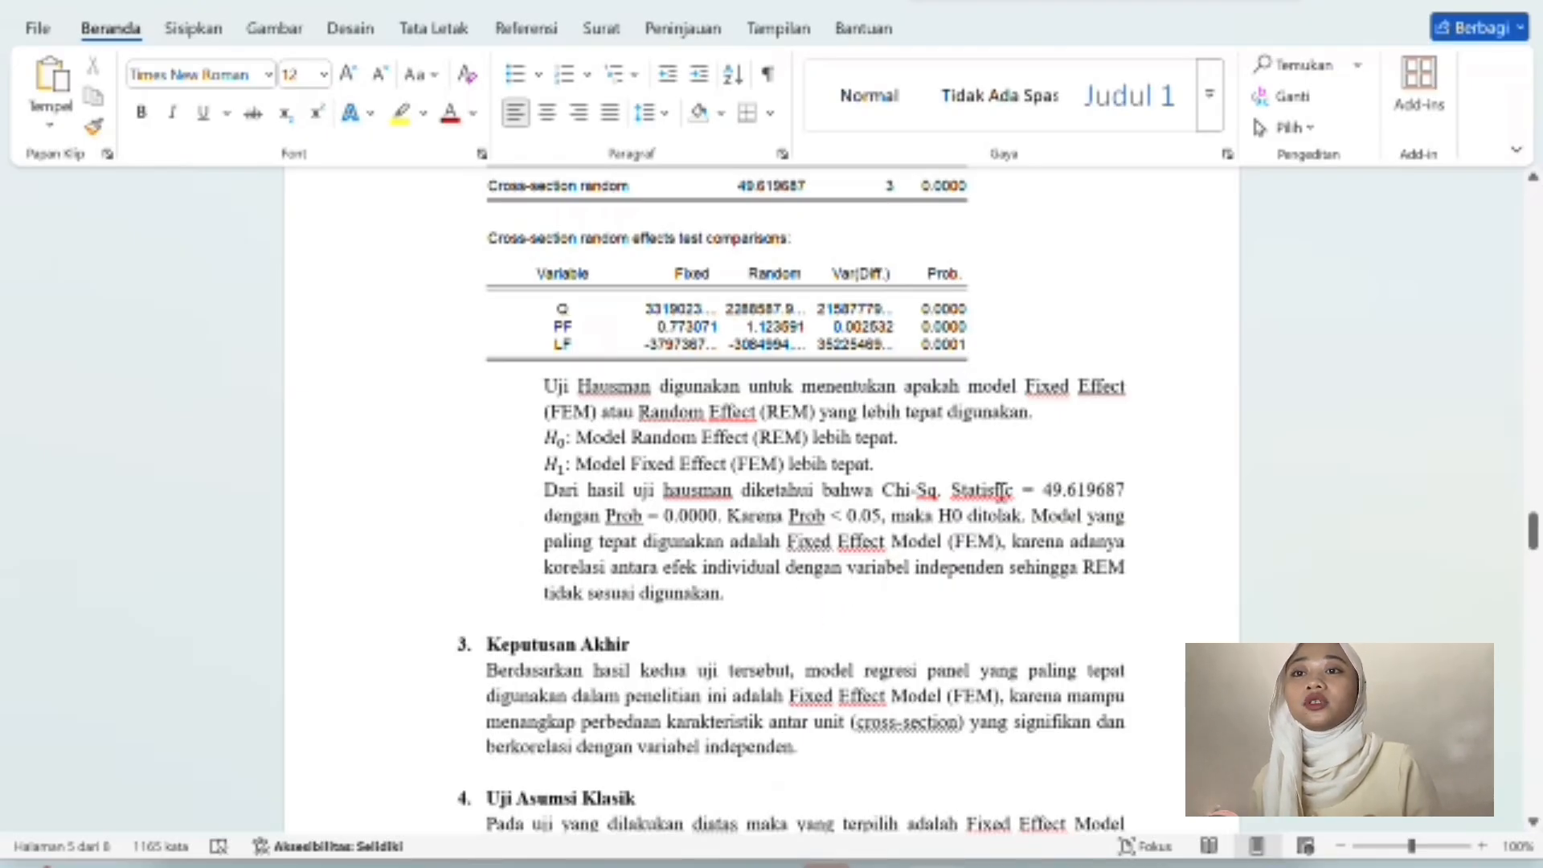
pyautogui.scroll(2, 925, 418)
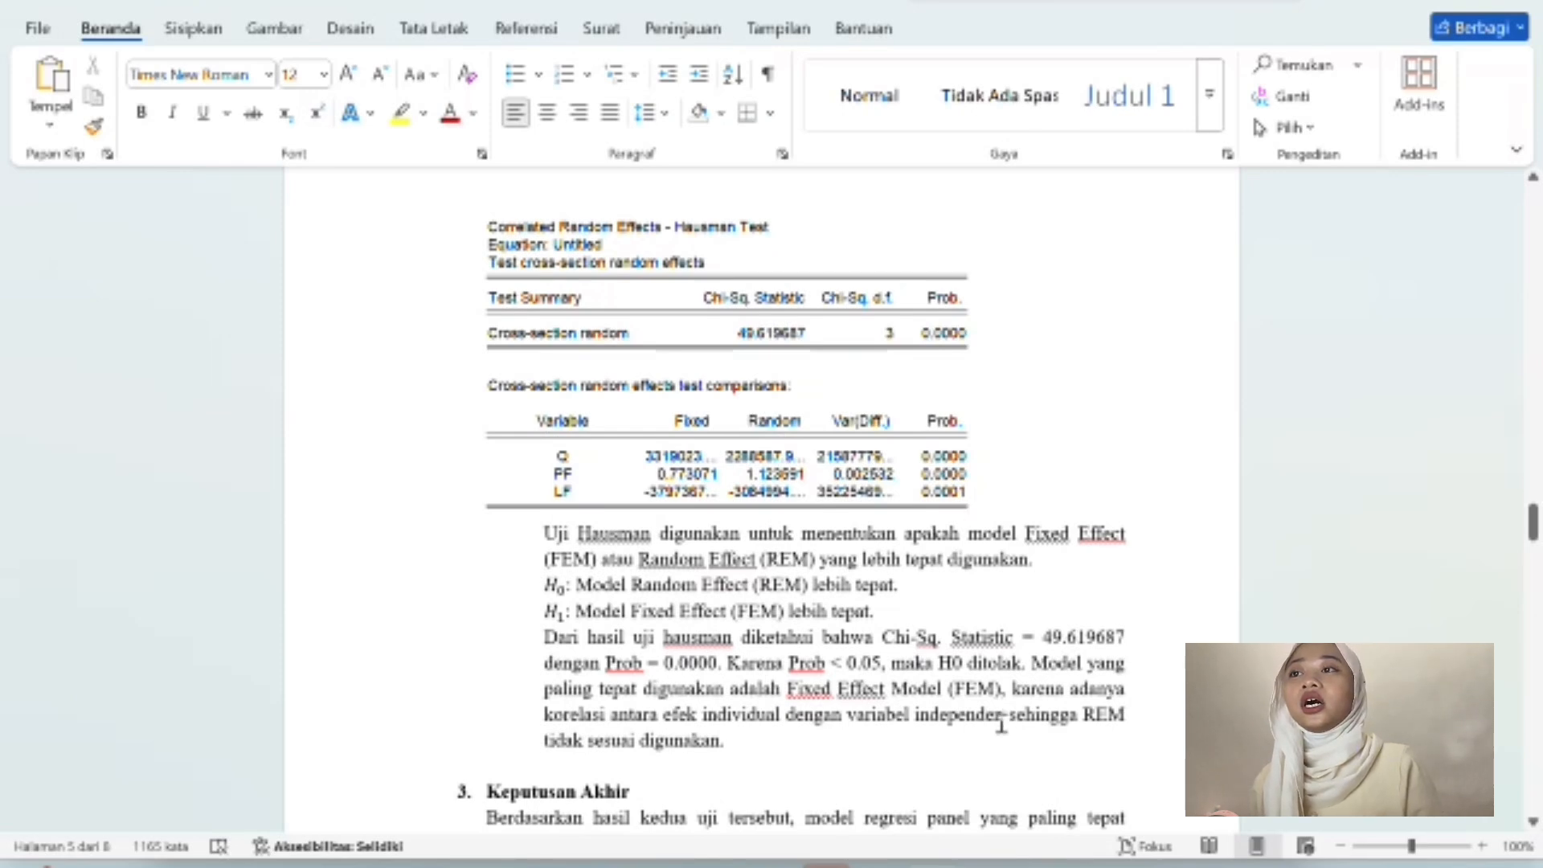
pyautogui.scroll(10, 872, 728)
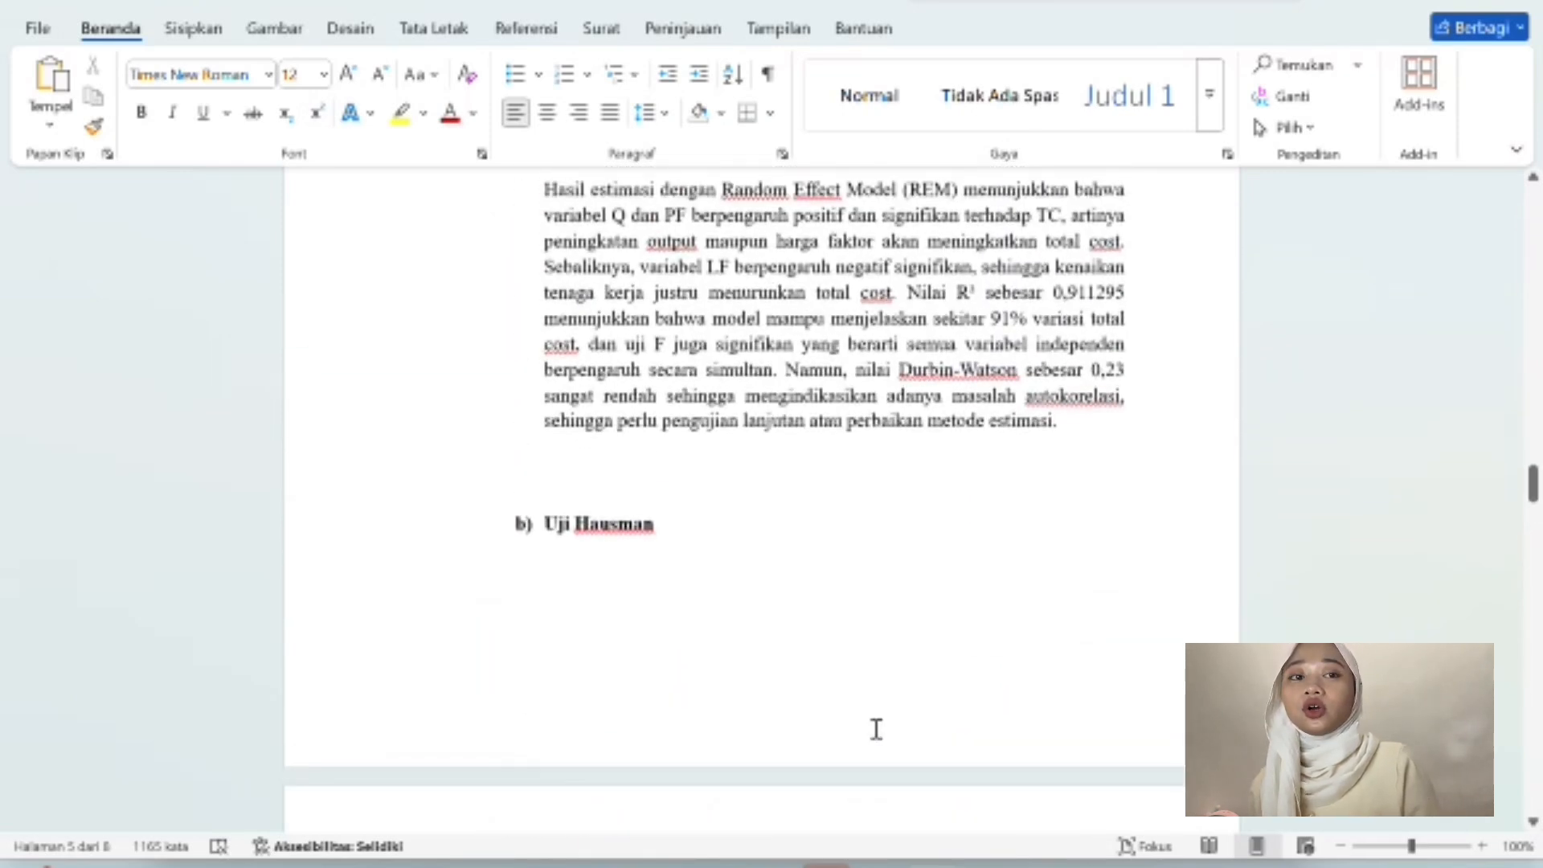
pyautogui.scroll(2, 876, 729)
pyautogui.scroll(-7, 876, 729)
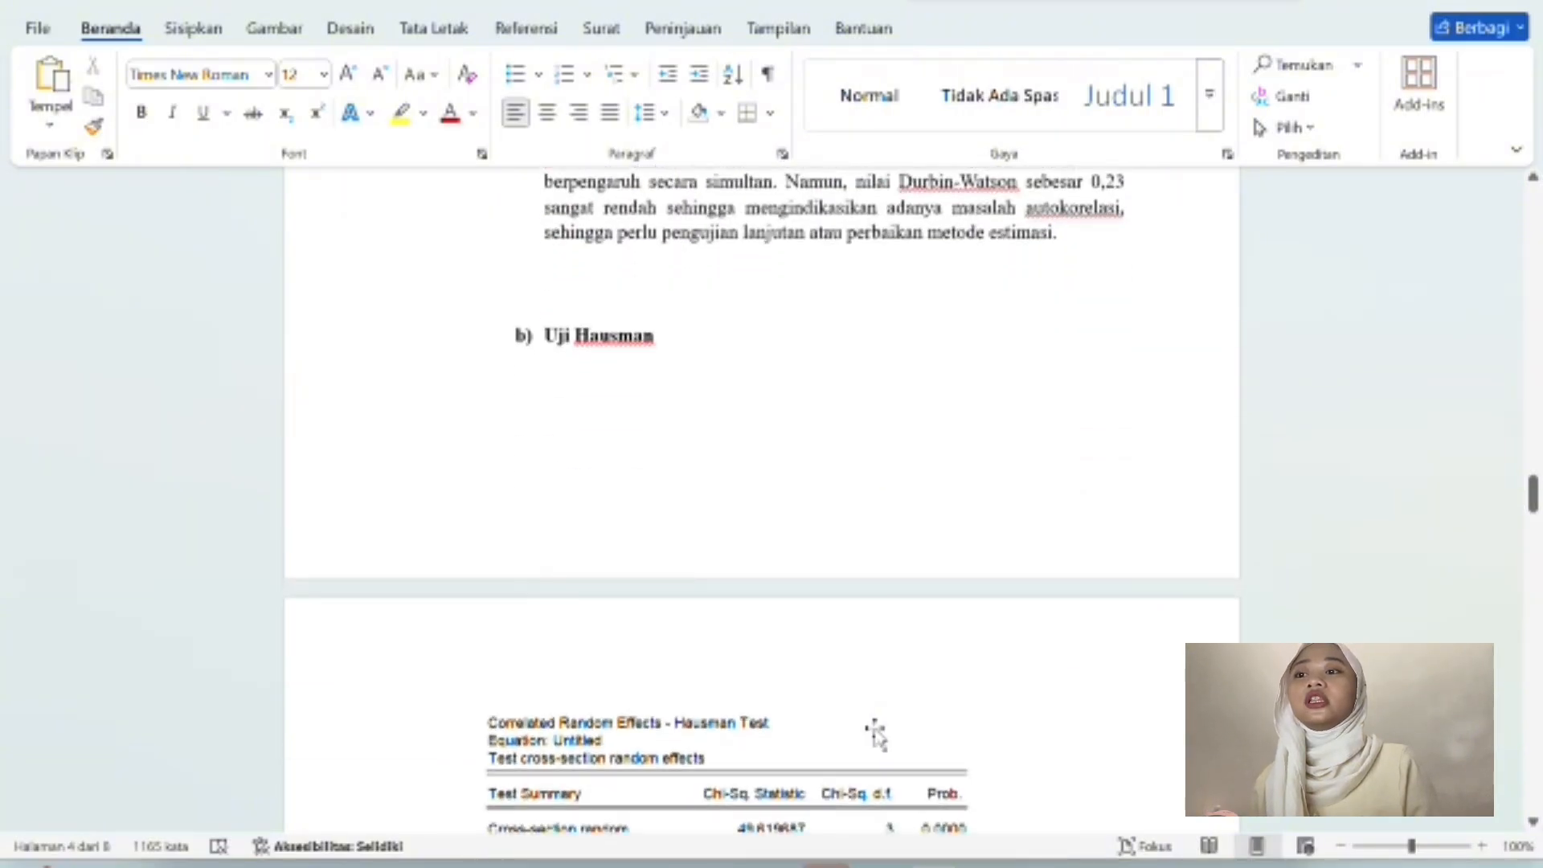
pyautogui.scroll(-2, 876, 733)
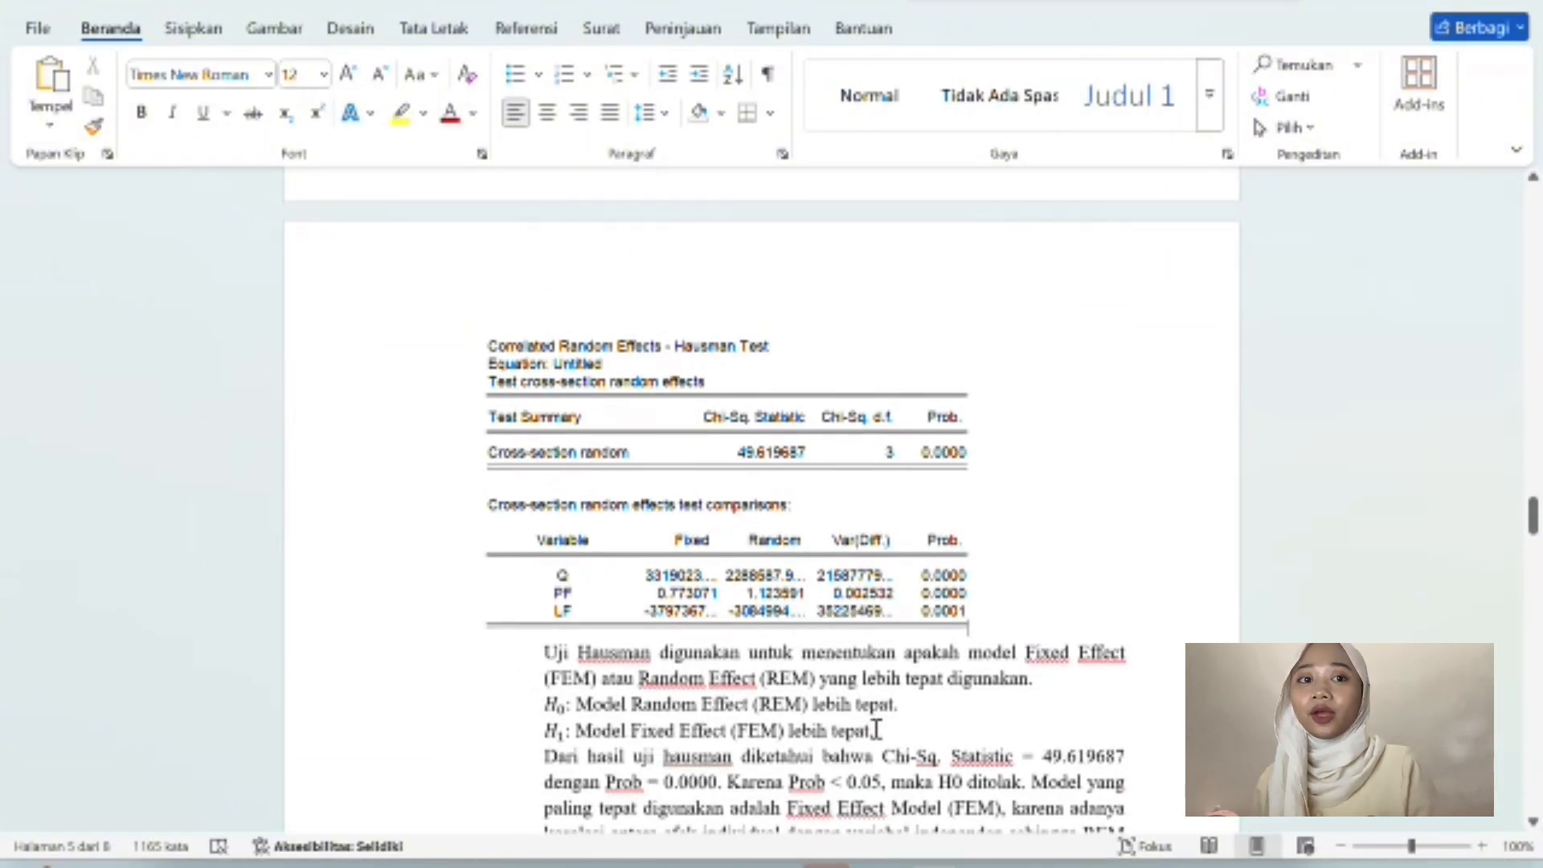
pyautogui.scroll(-4, 876, 729)
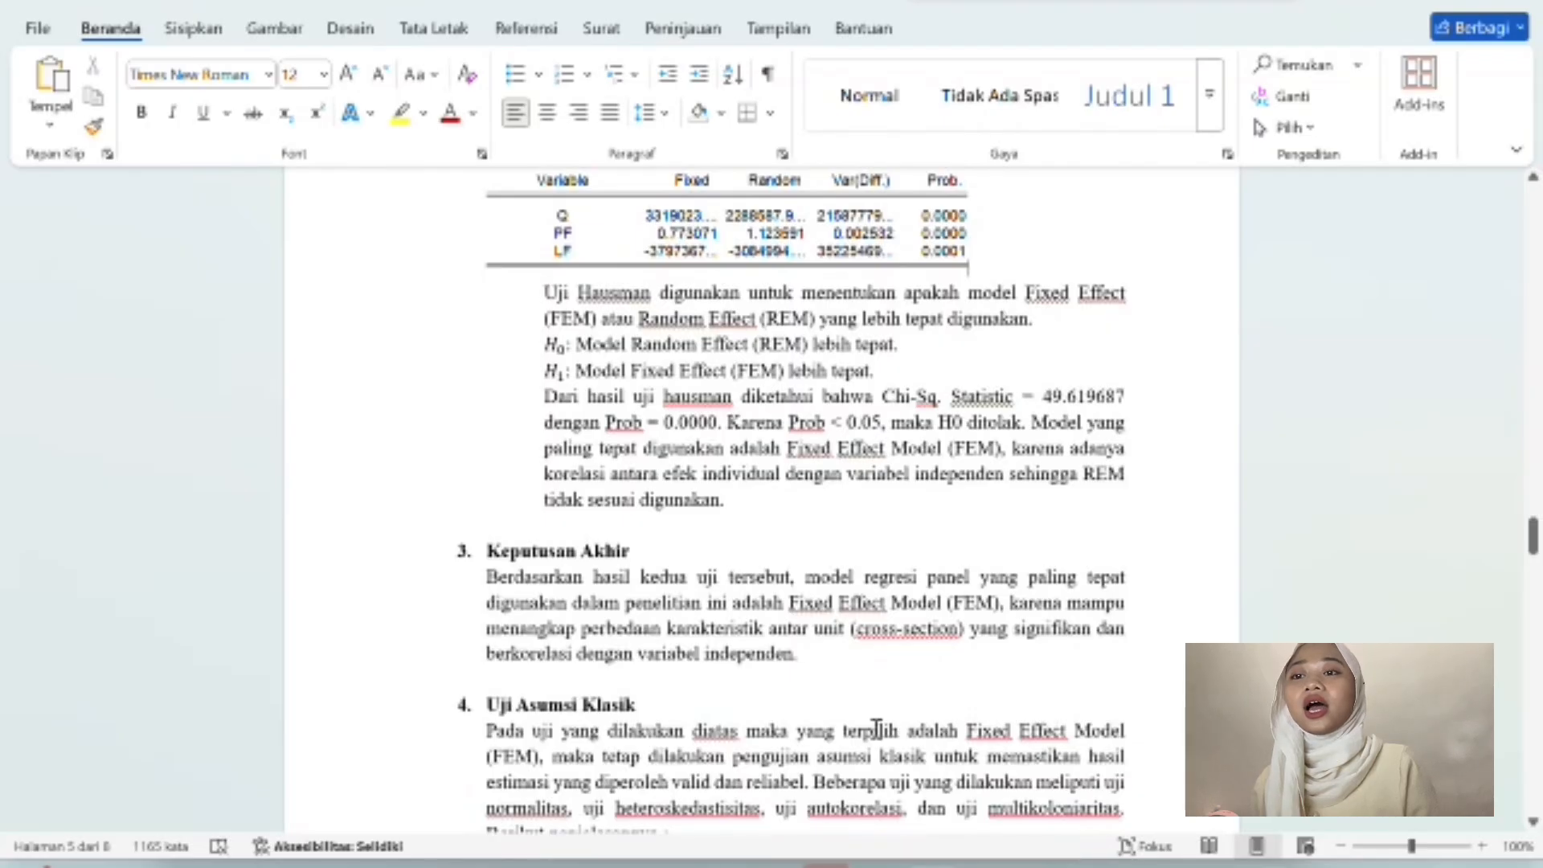
pyautogui.scroll(-3, 877, 728)
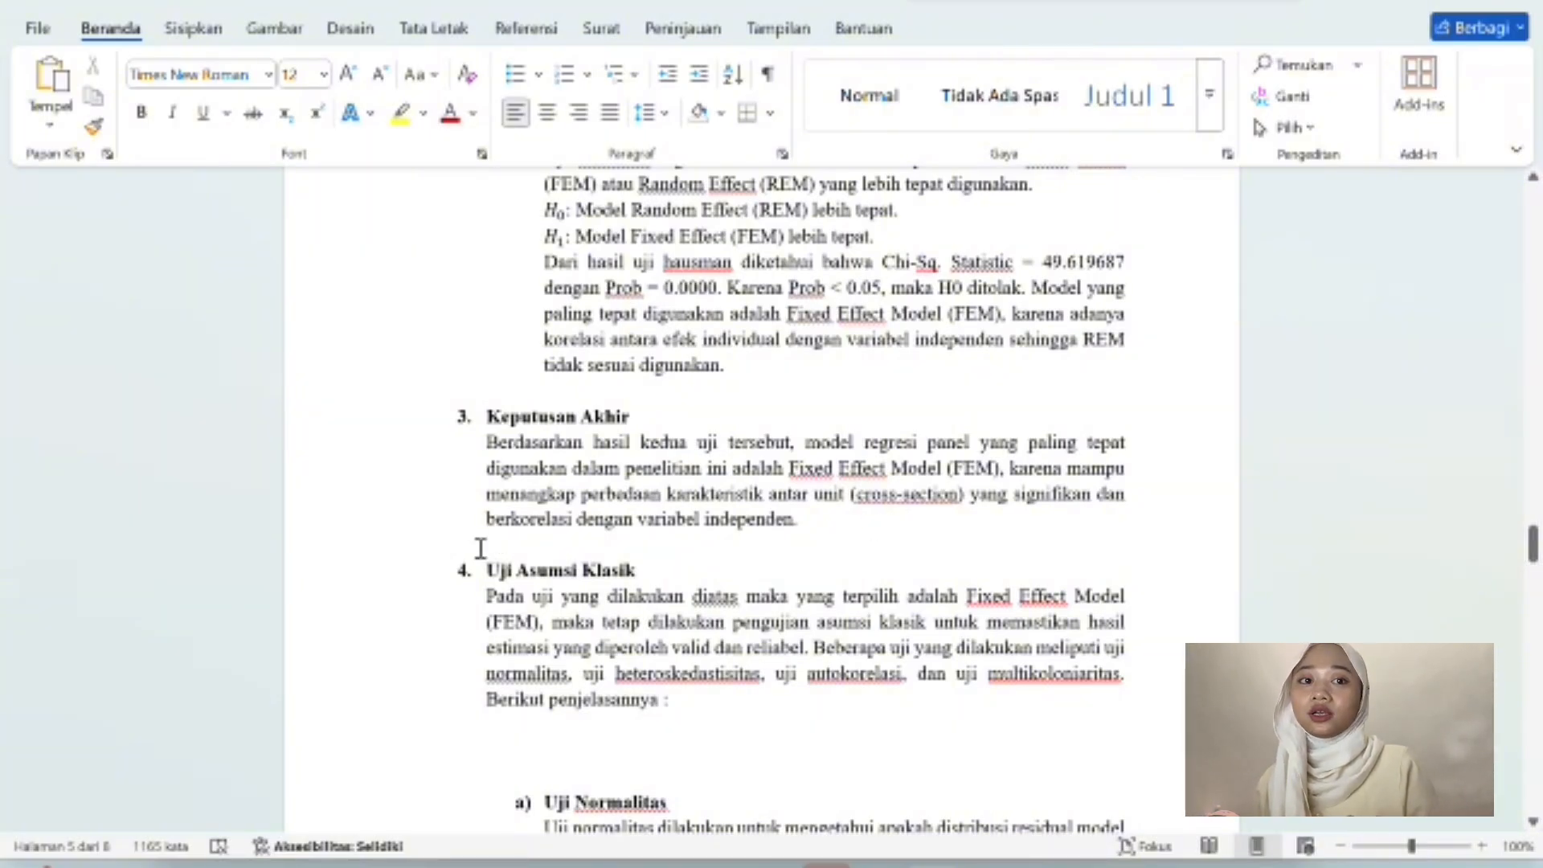
pyautogui.scroll(-1, 862, 738)
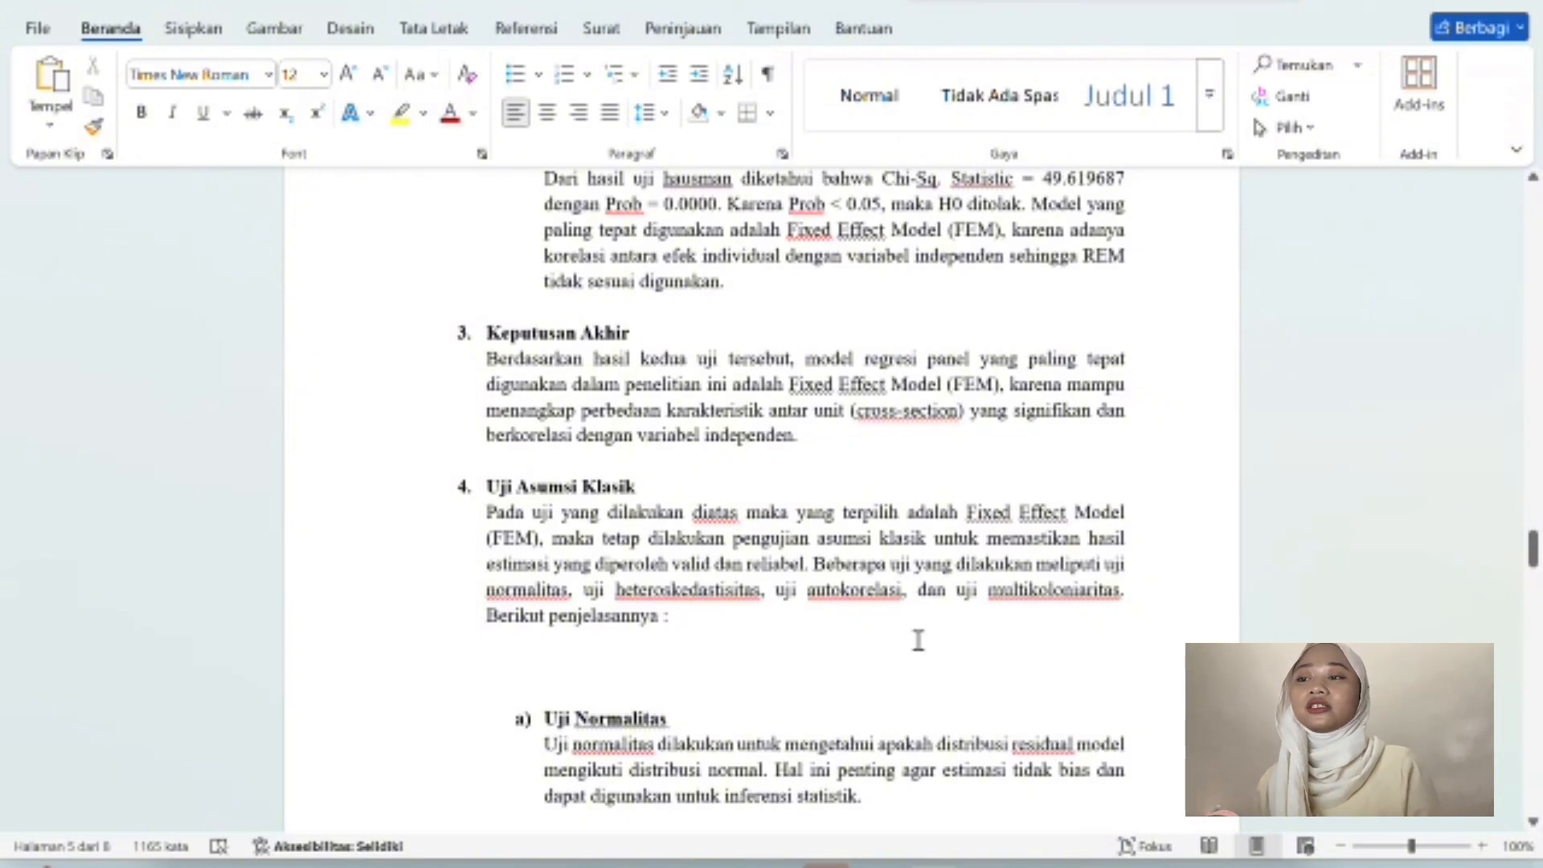
pyautogui.scroll(-4, 754, 674)
# Switch back to EViews, restore the uji_hausman window, and close the uji_hausman, eq_rem and group01 windows.
pyautogui.moveTo(916, 858)
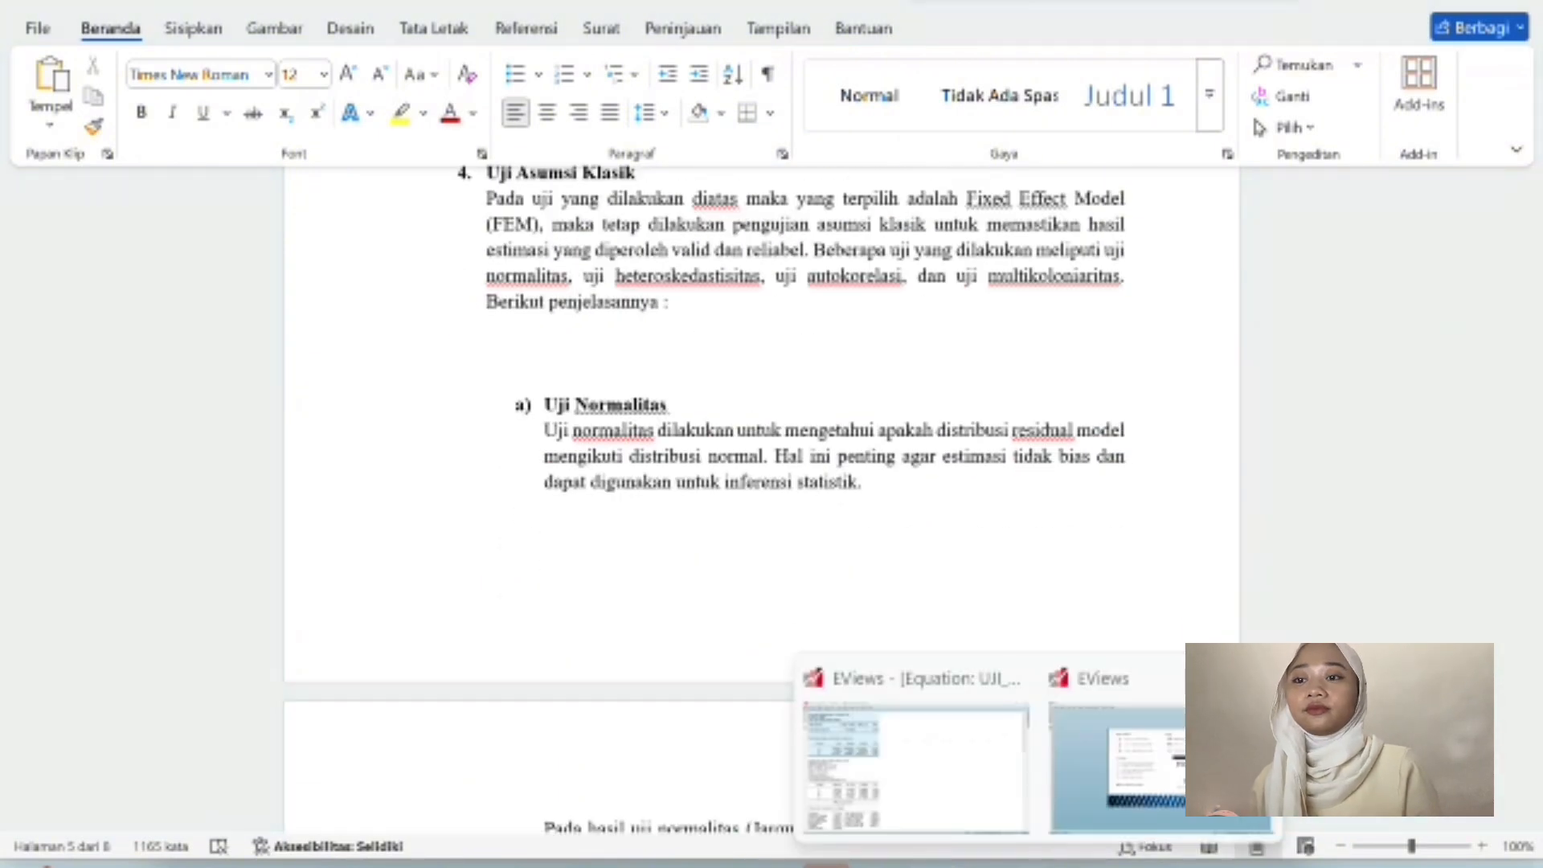
pyautogui.click(975, 785)
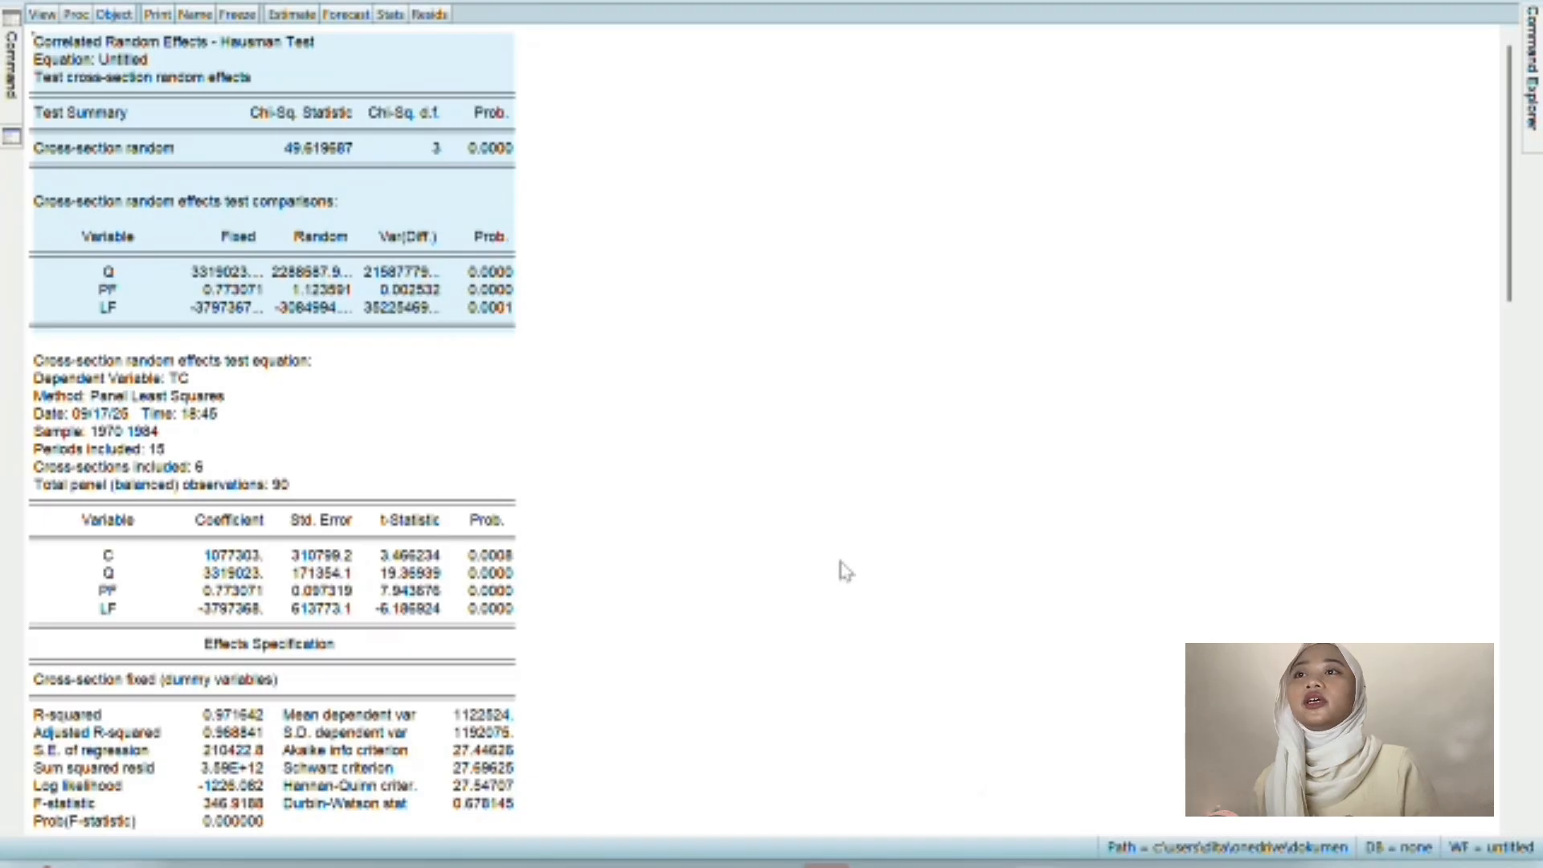
pyautogui.click(734, 451)
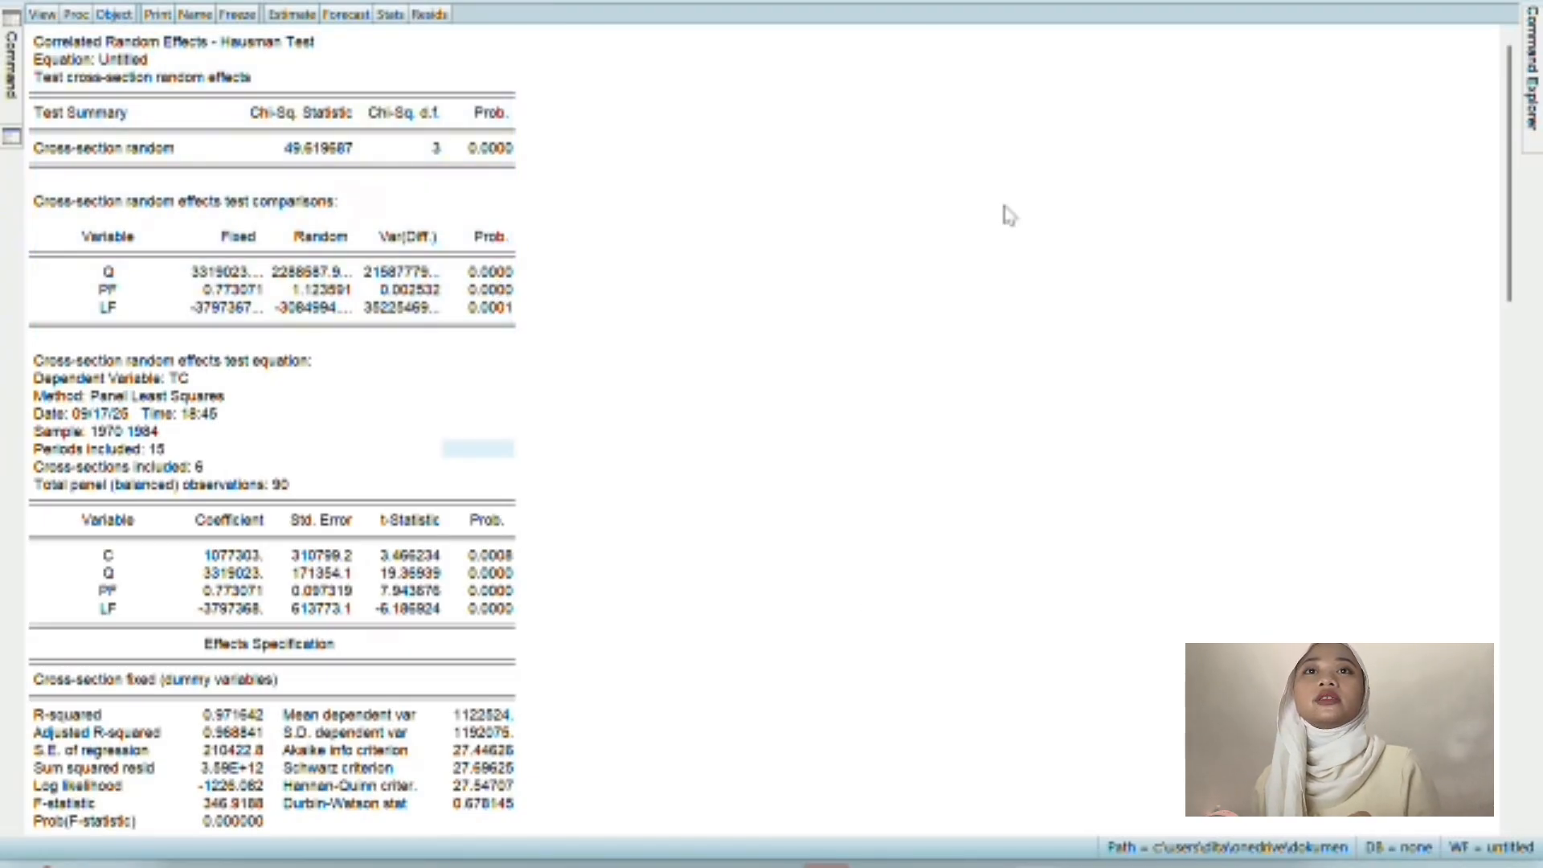
pyautogui.click(1514, 5)
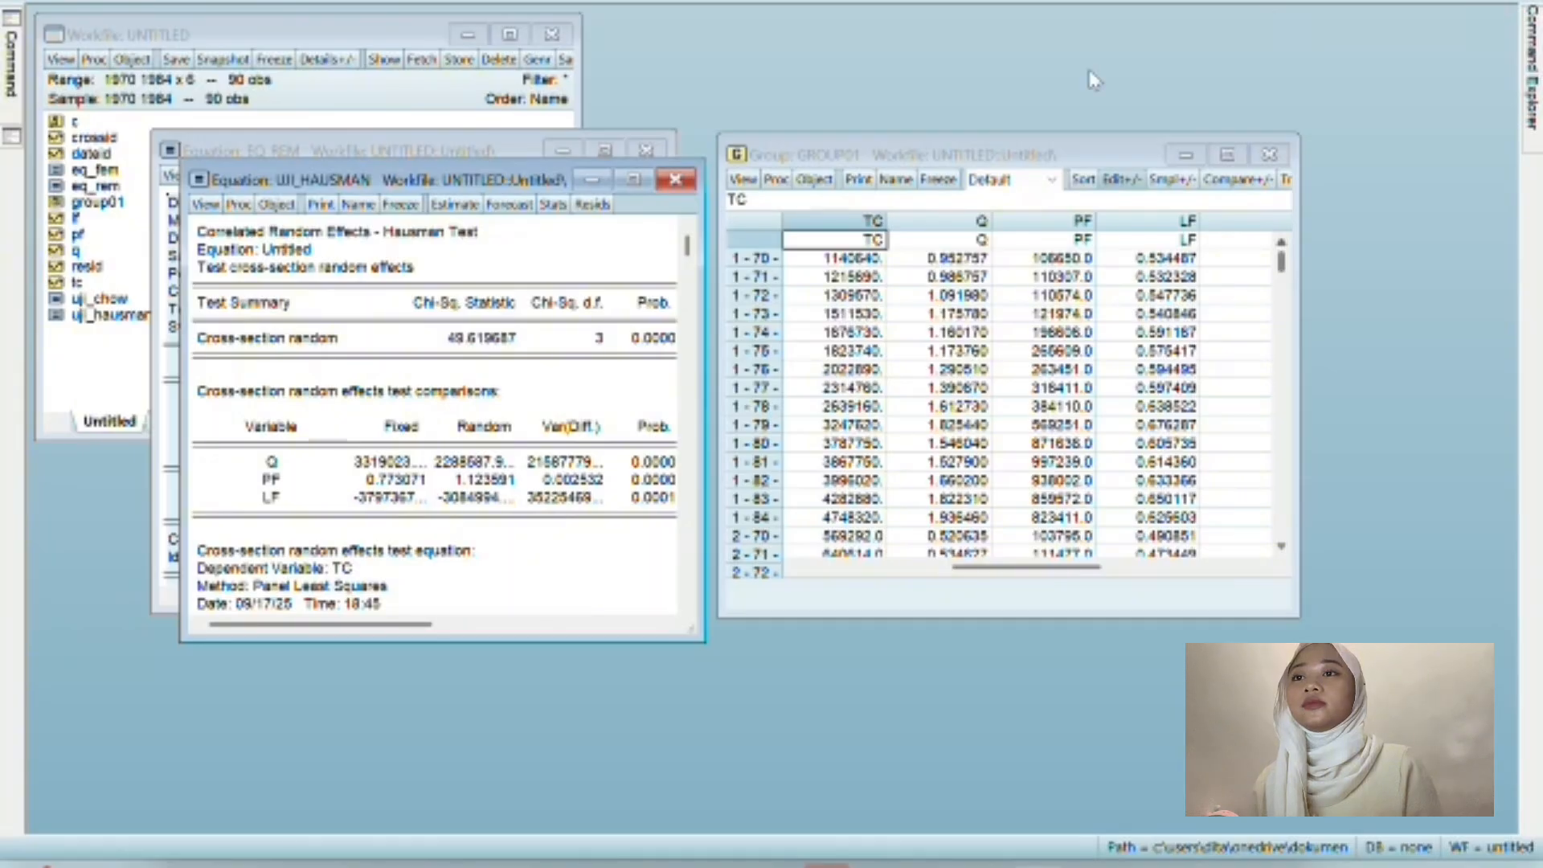
pyautogui.click(688, 182)
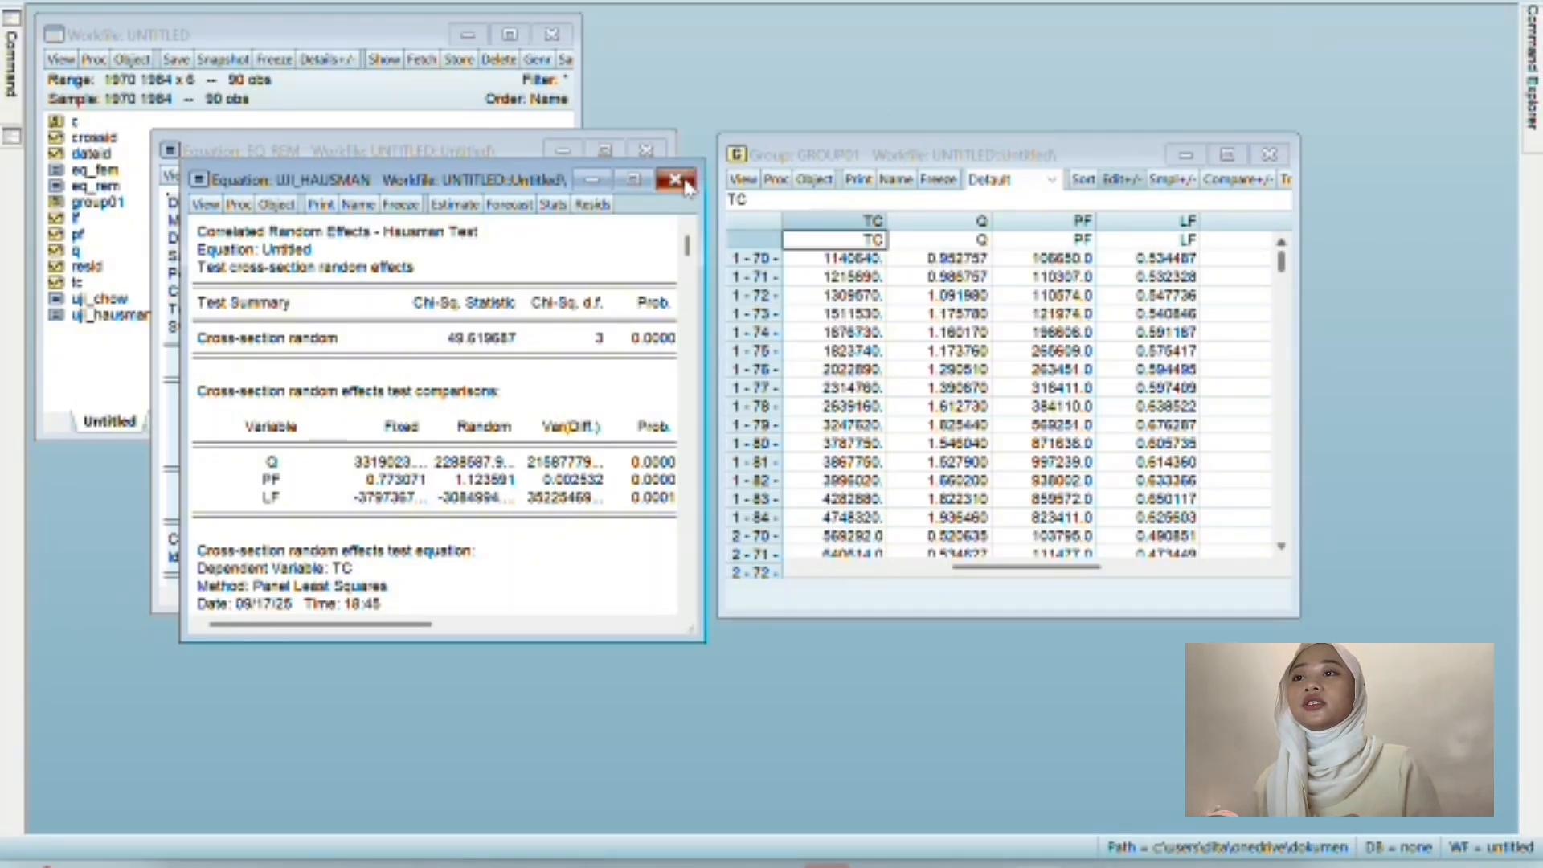
pyautogui.click(647, 151)
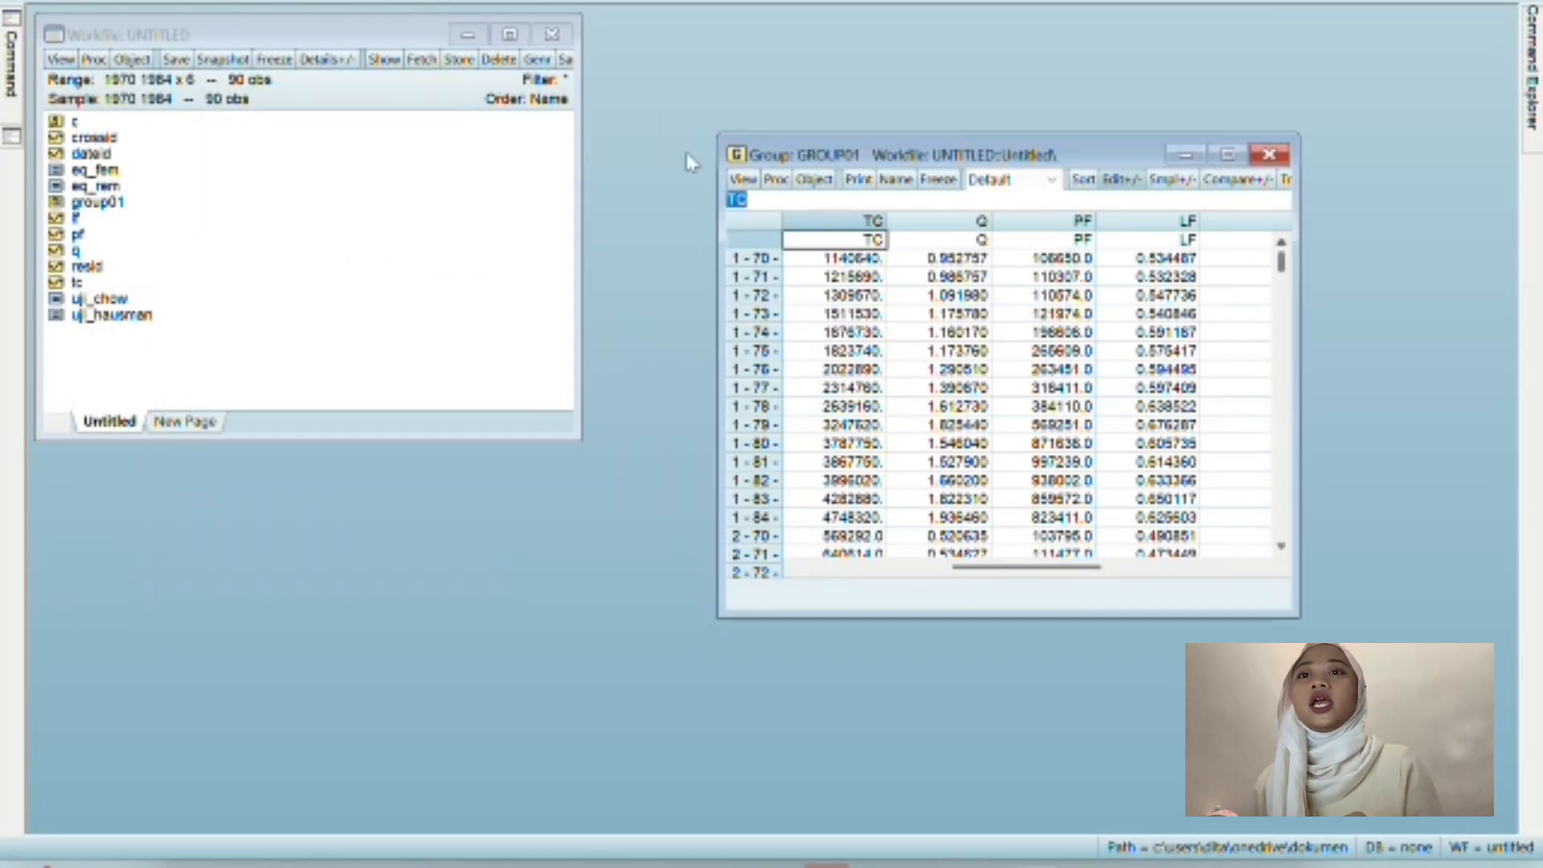
pyautogui.click(1277, 156)
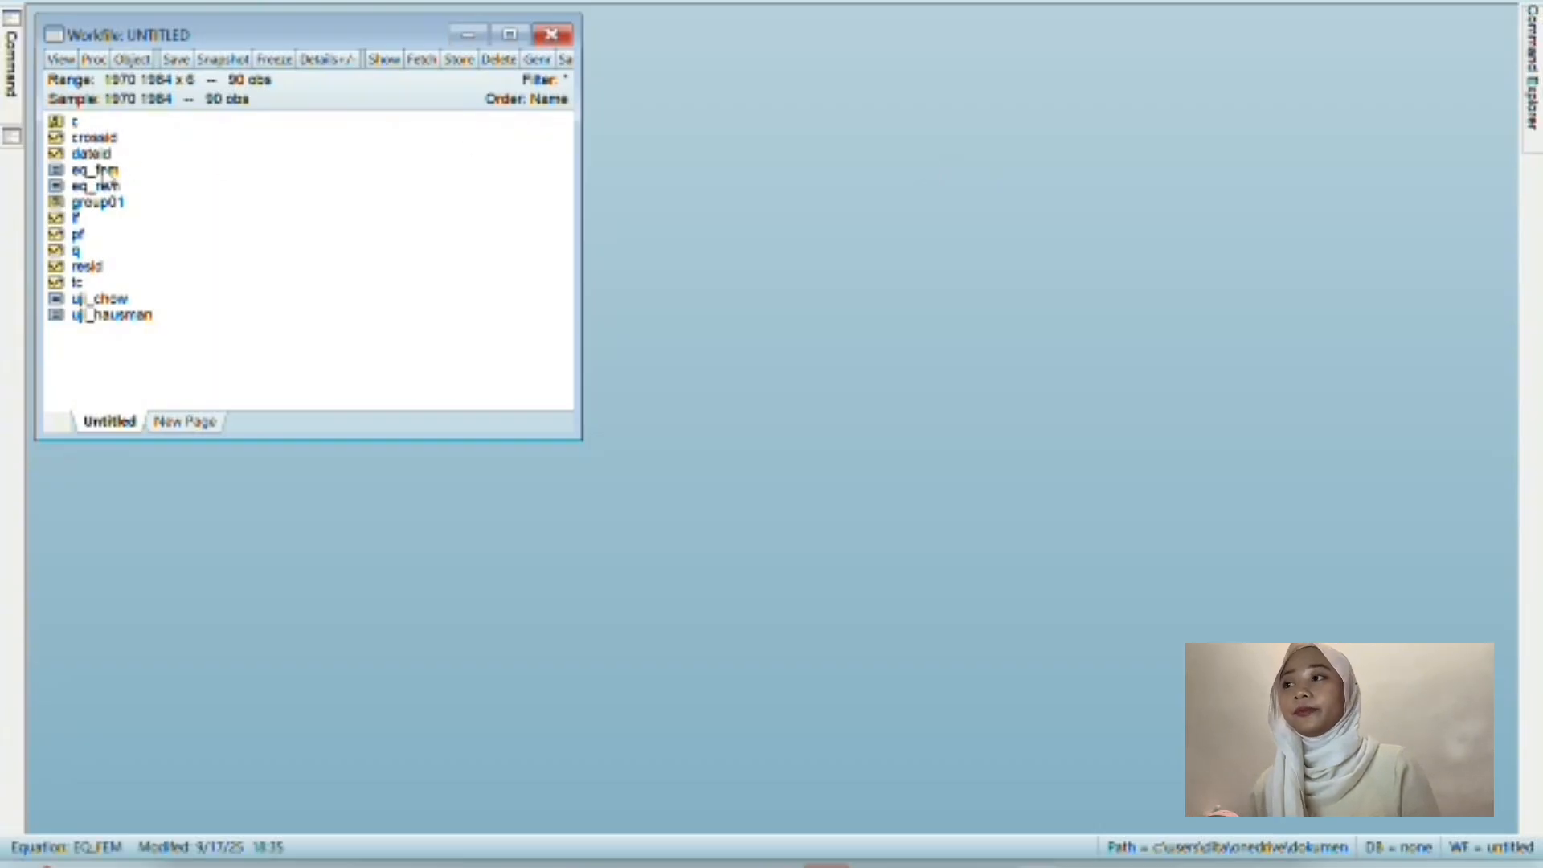
# Open the eq_fem equation from the workfile and enlarge its window to show the complete regression output.
pyautogui.click(108, 172)
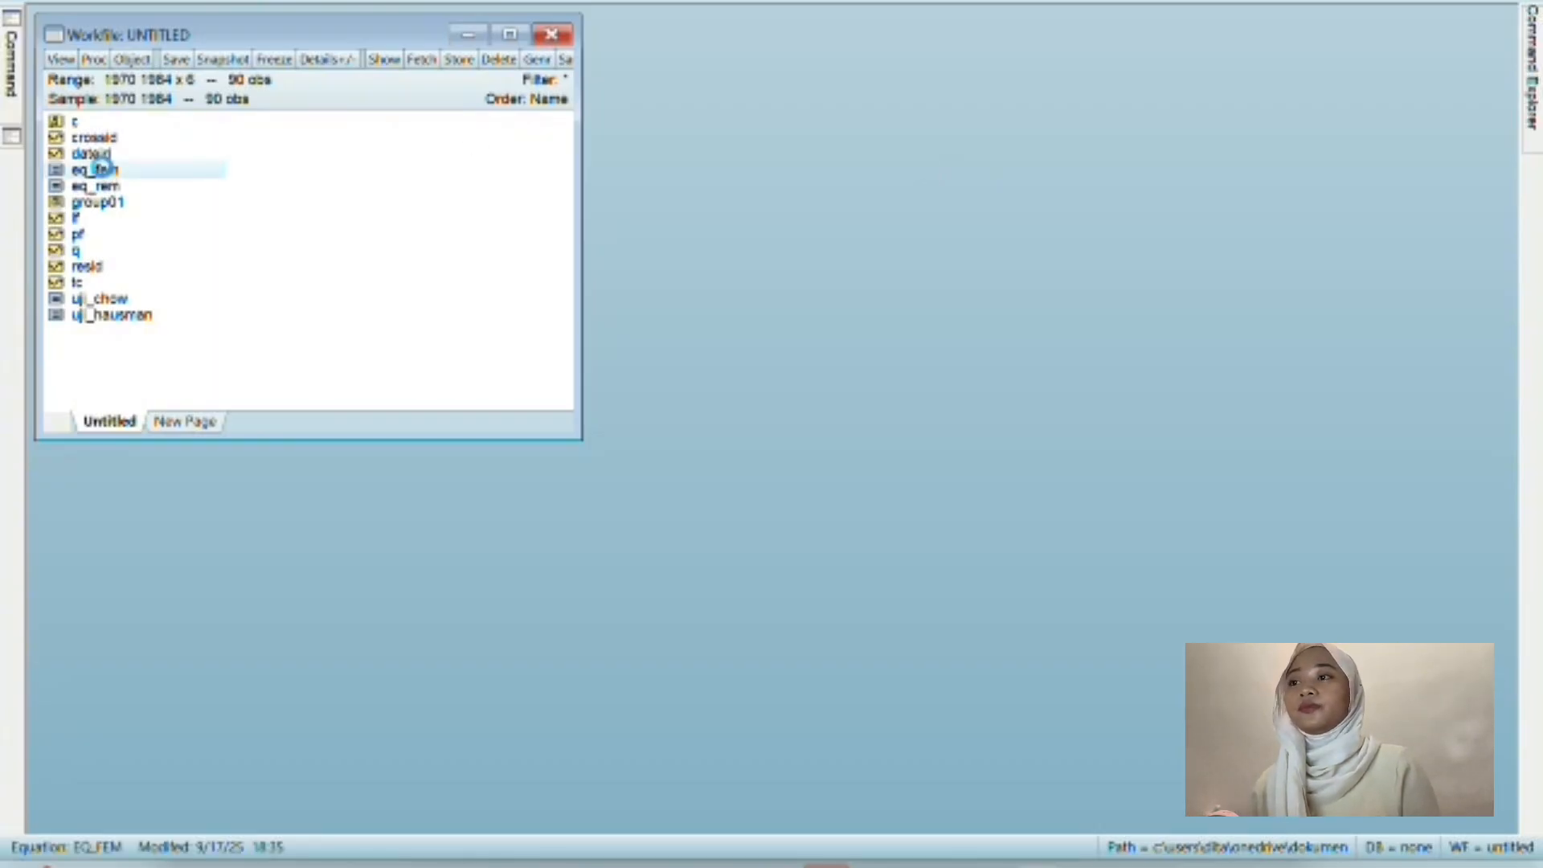
pyautogui.doubleClick(109, 172)
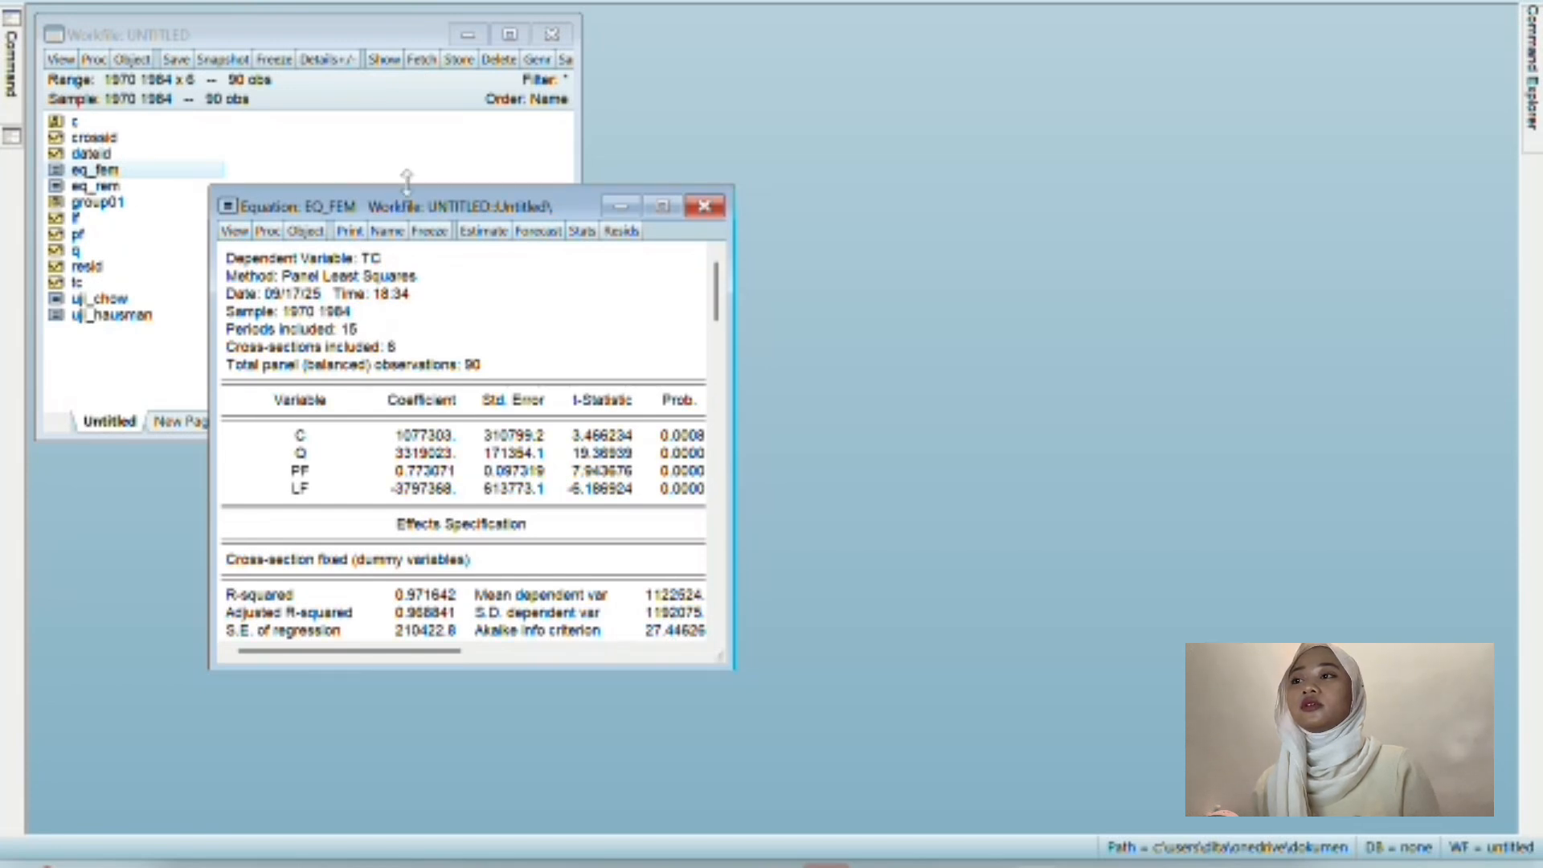
pyautogui.moveTo(395, 187); pyautogui.dragTo(563, 58)
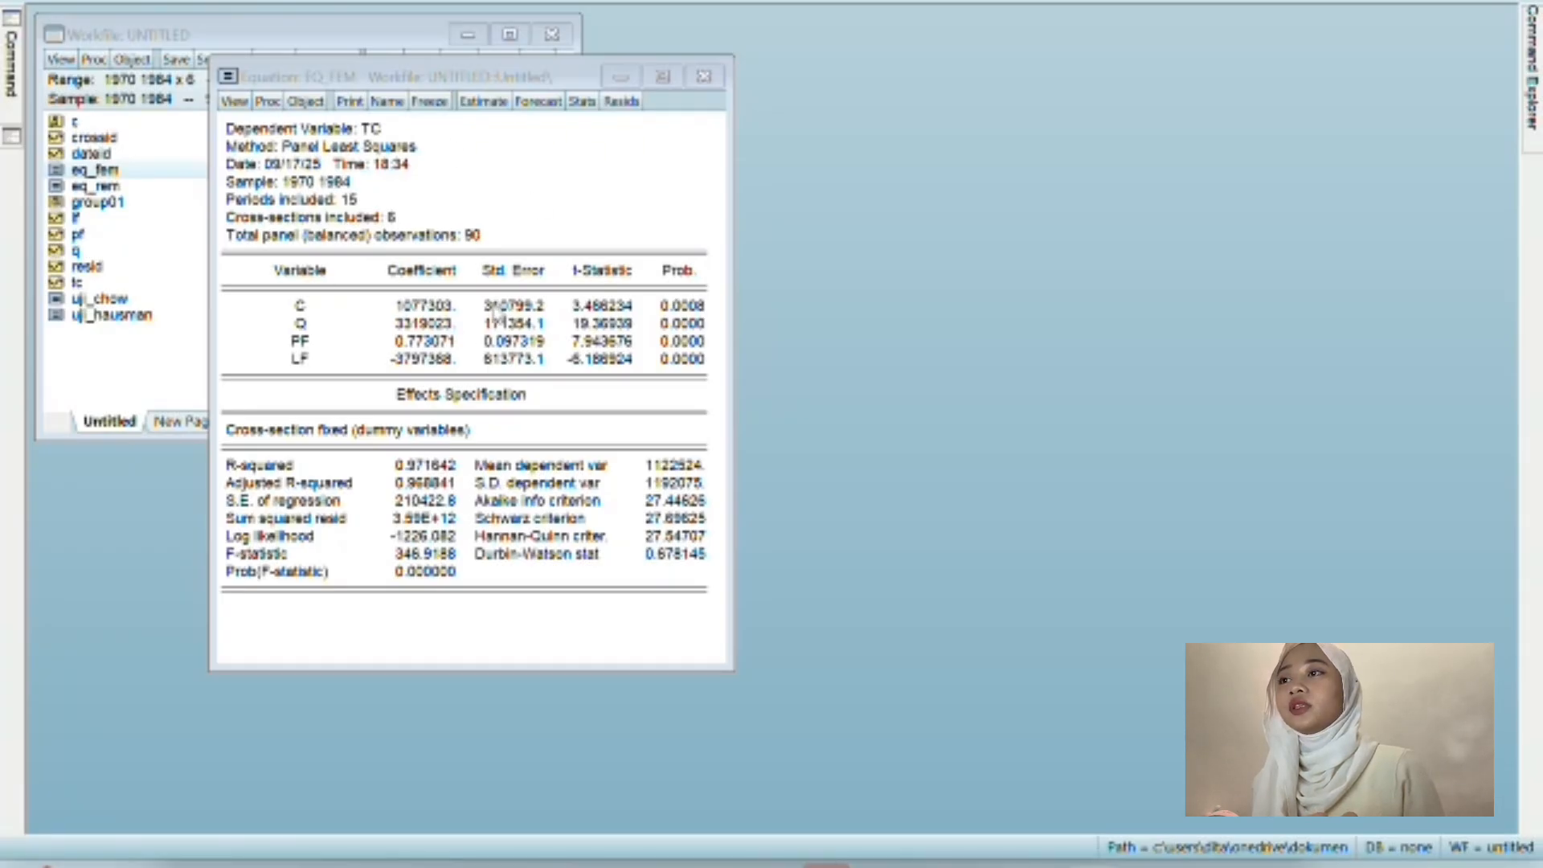
# Make a copy of the eq_fem equation object.
pyautogui.click(306, 103)
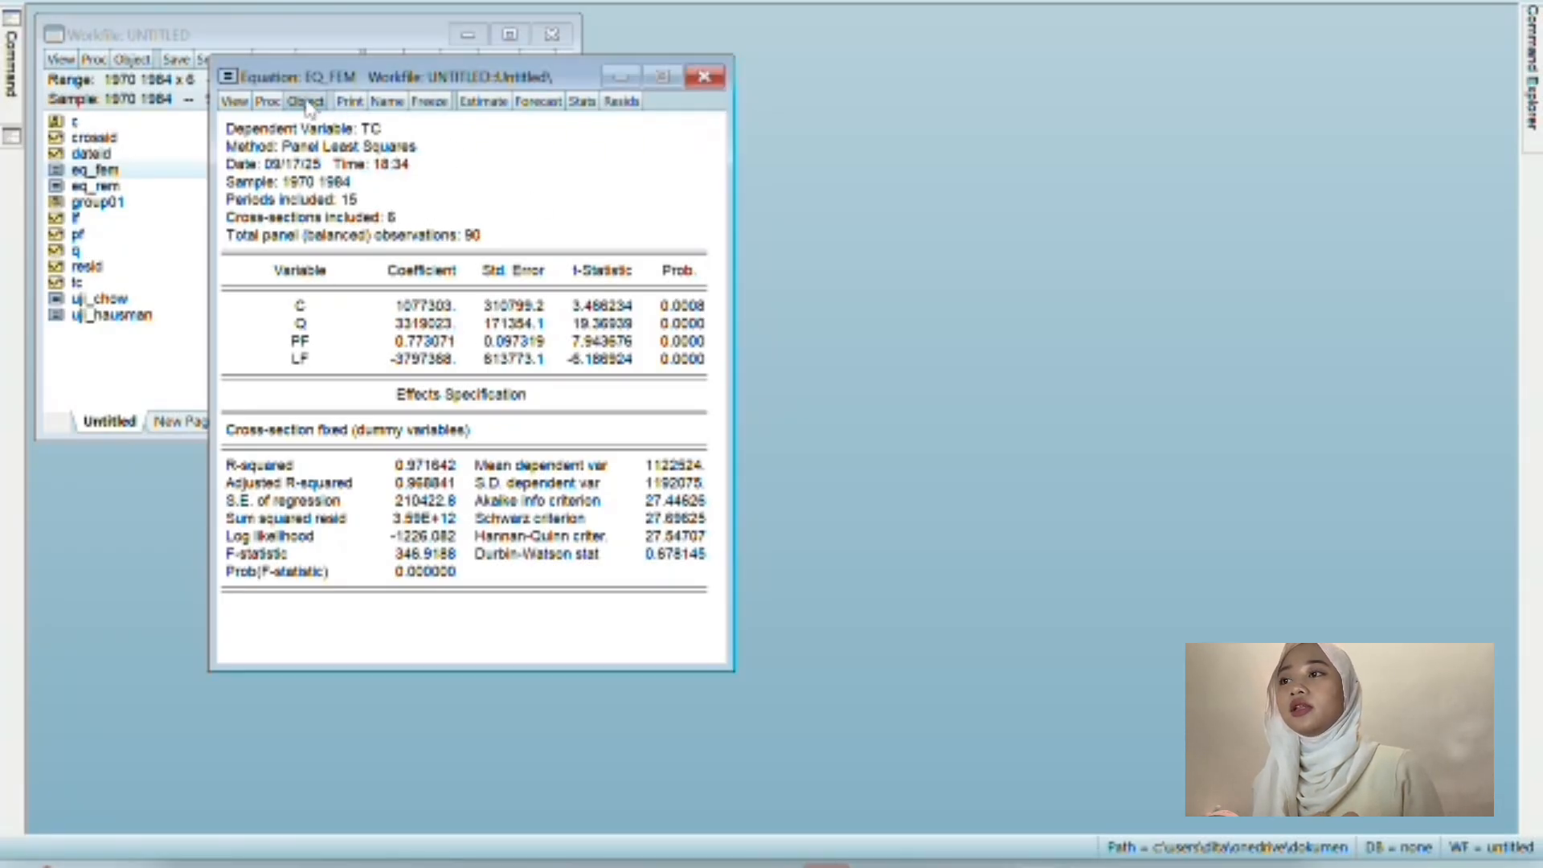
pyautogui.click(306, 103)
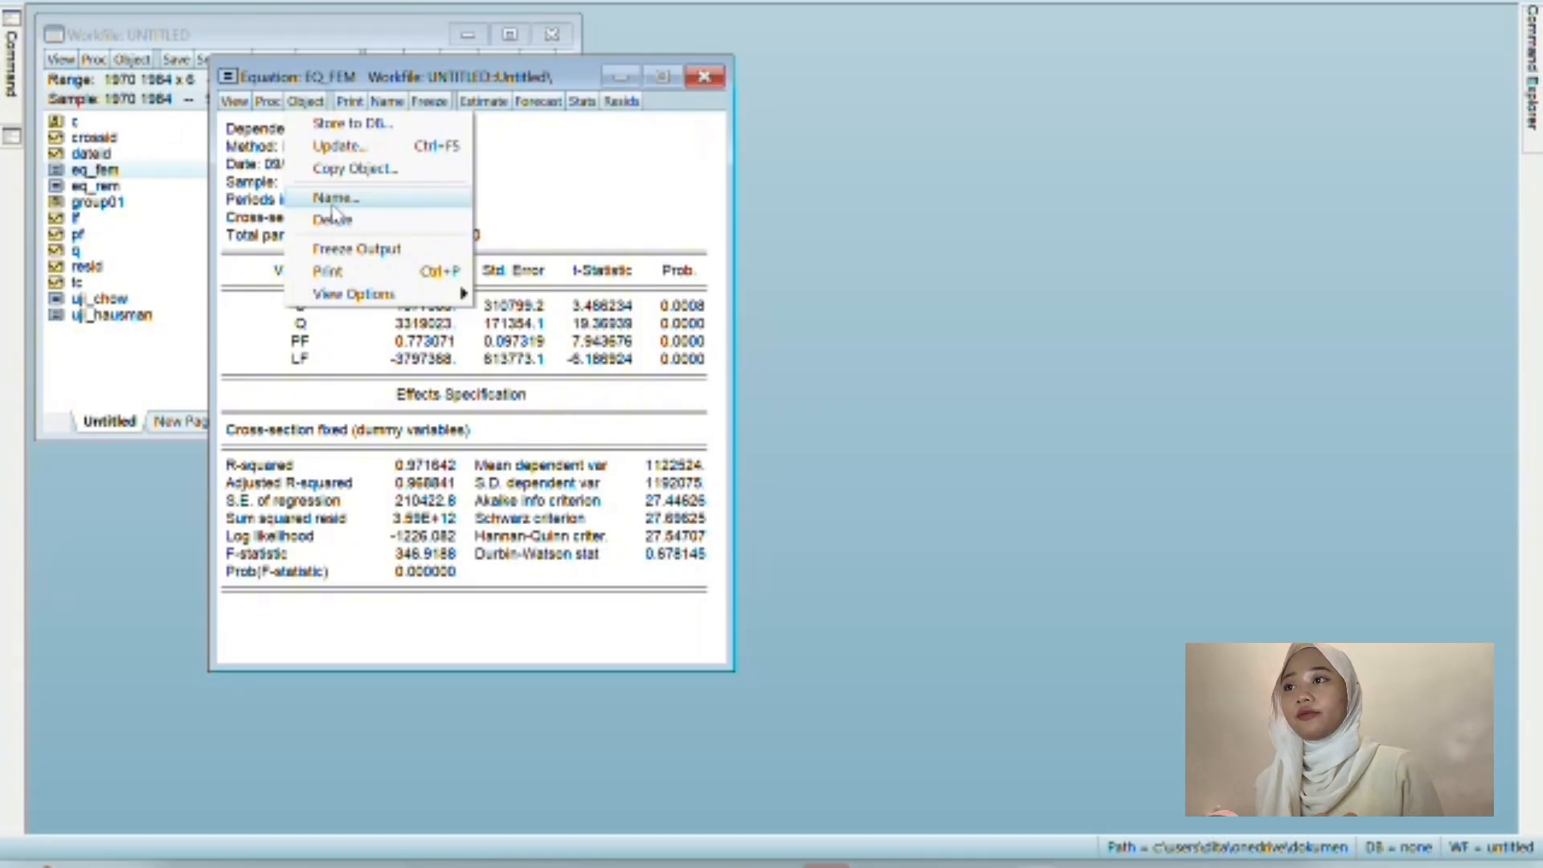
pyautogui.click(348, 172)
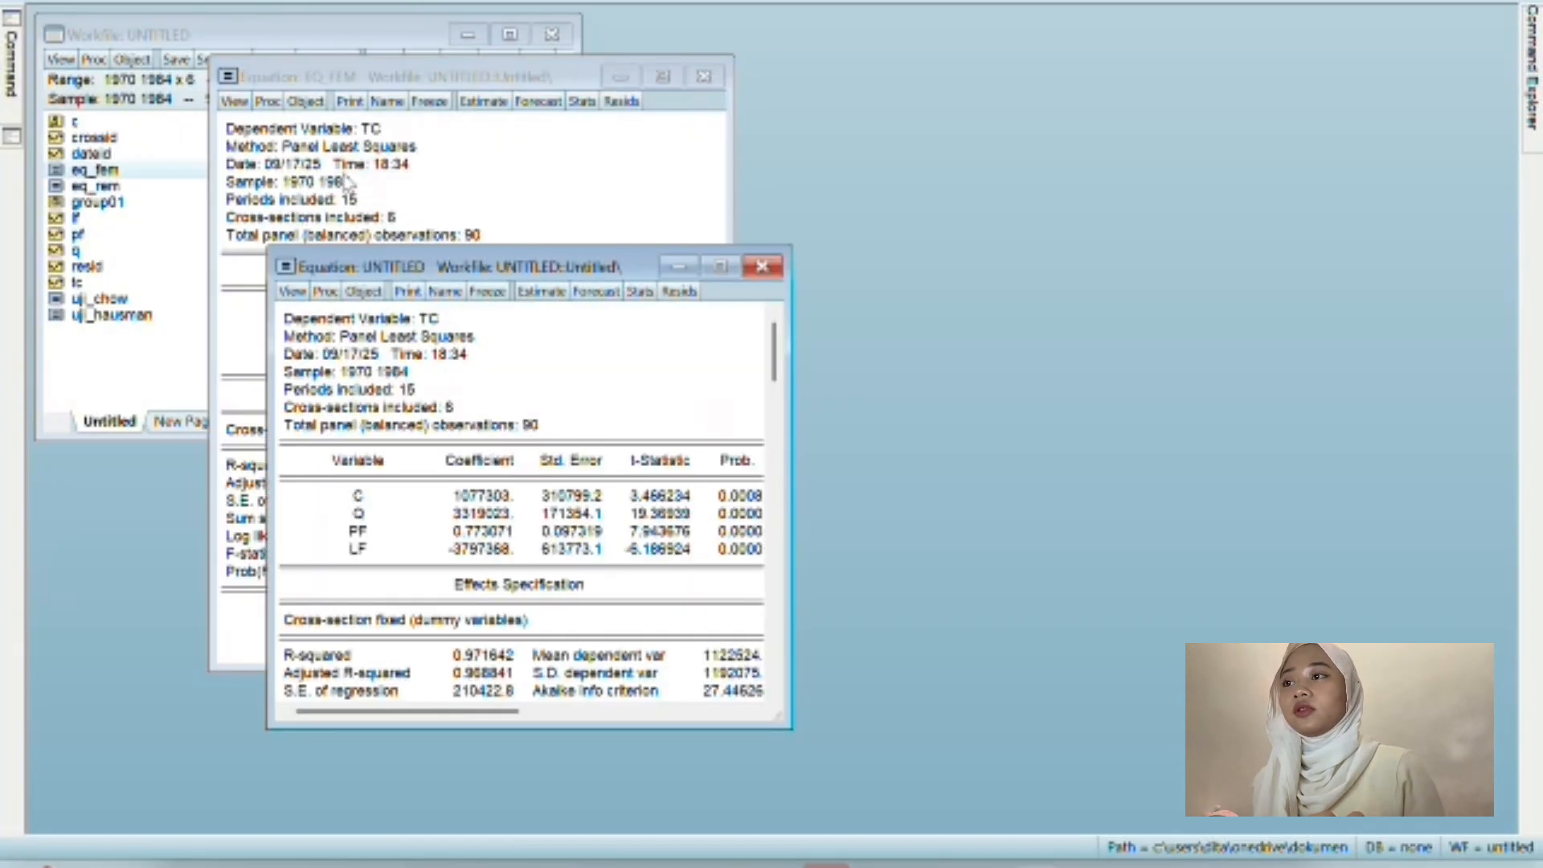
# Run the Histogram - Normality Test from the residual diagnostics on the copied equation and maximize its window.
pyautogui.click(291, 294)
pyautogui.moveTo(343, 551)
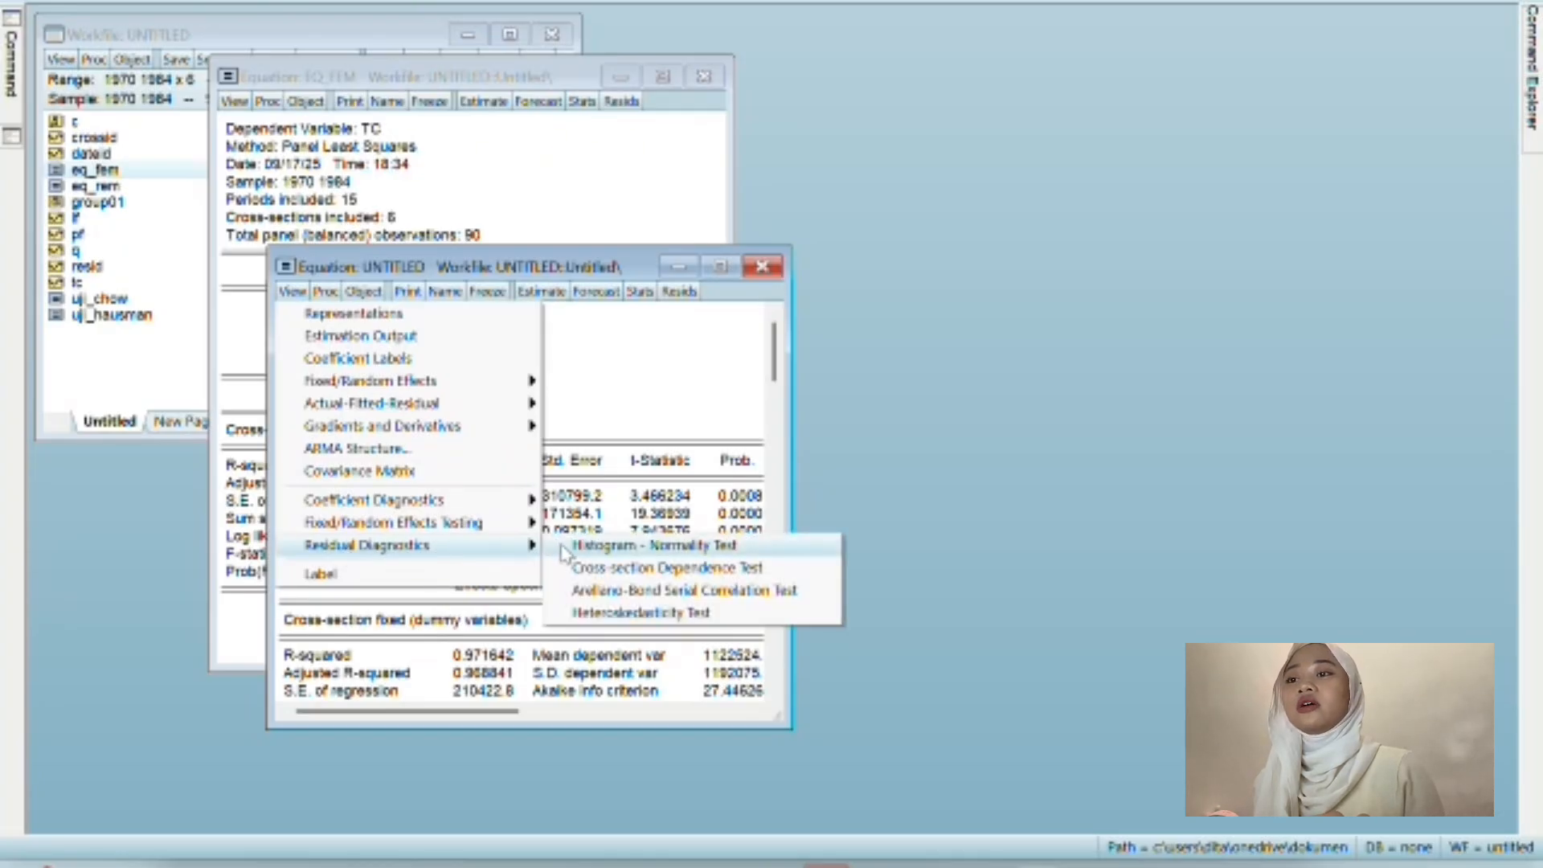
pyautogui.click(611, 546)
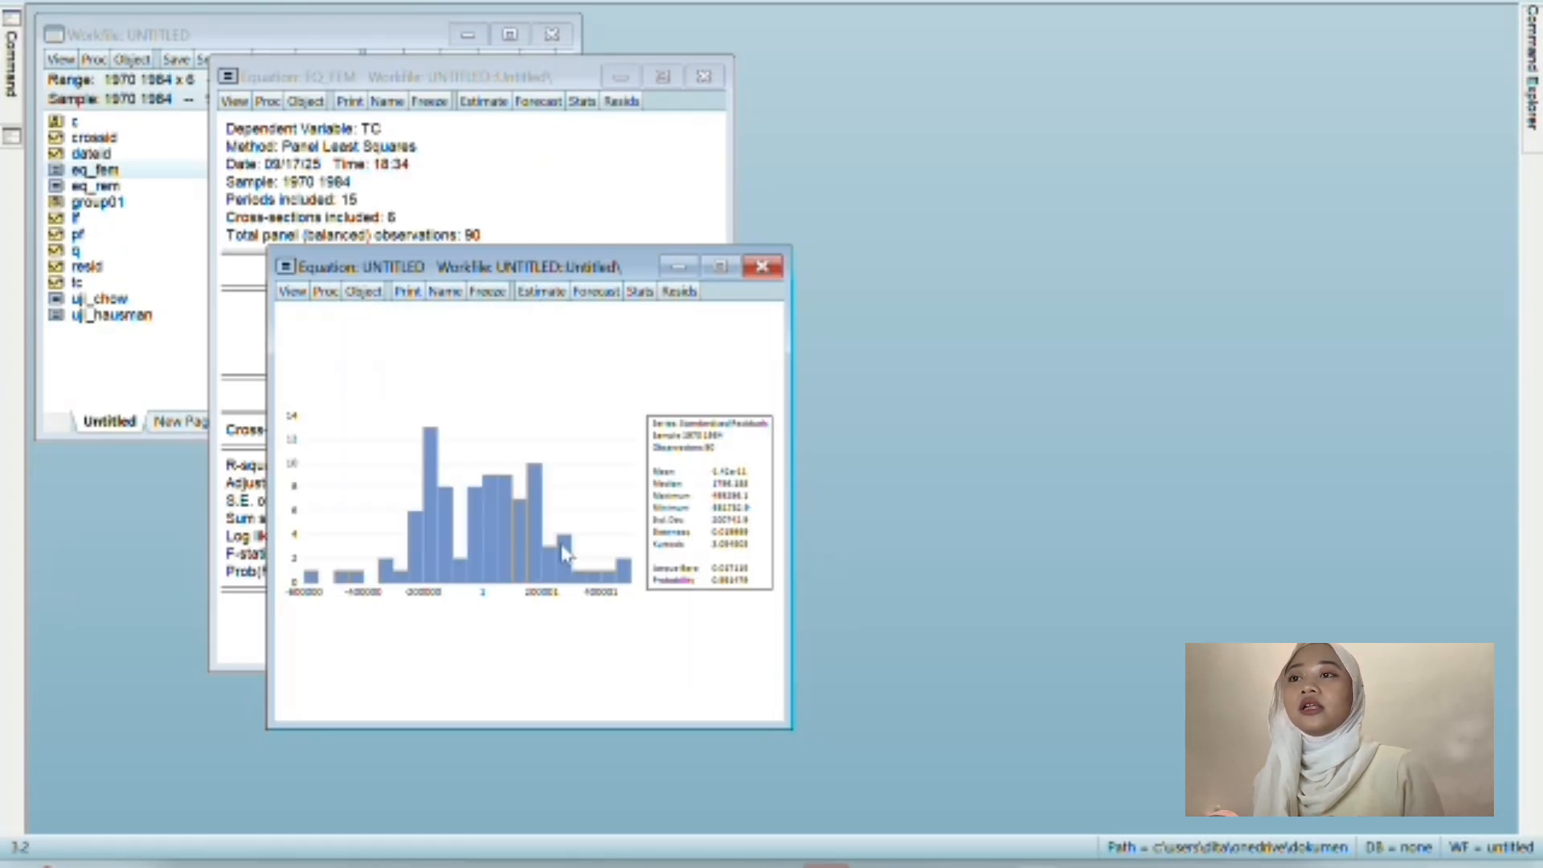
pyautogui.click(720, 266)
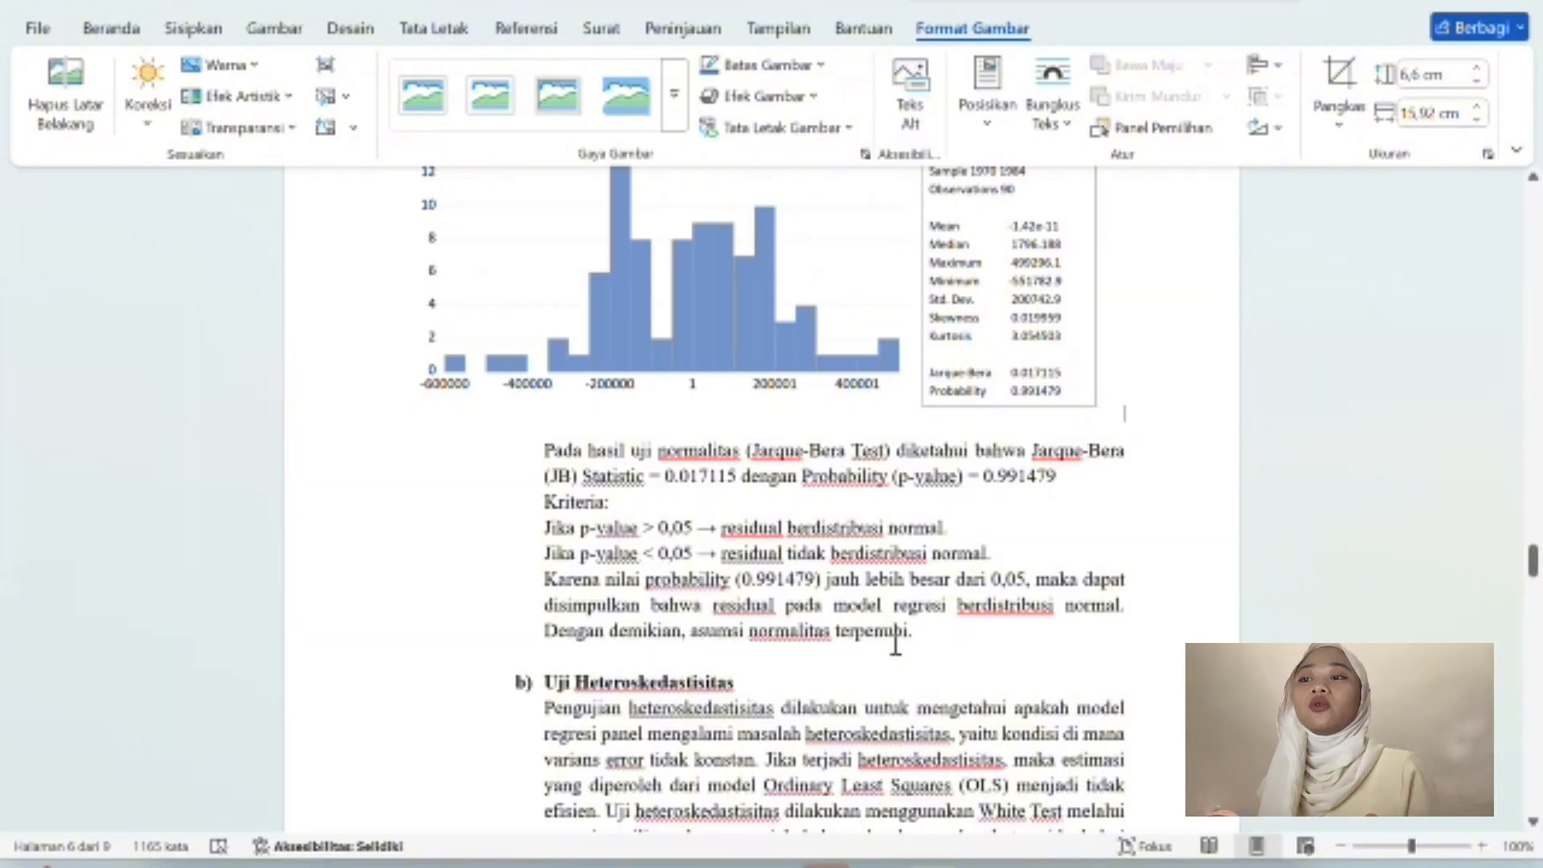
# Read the normality test interpretation and the Uji Heteroskedastisitas section in the Word report.
pyautogui.click(854, 661)
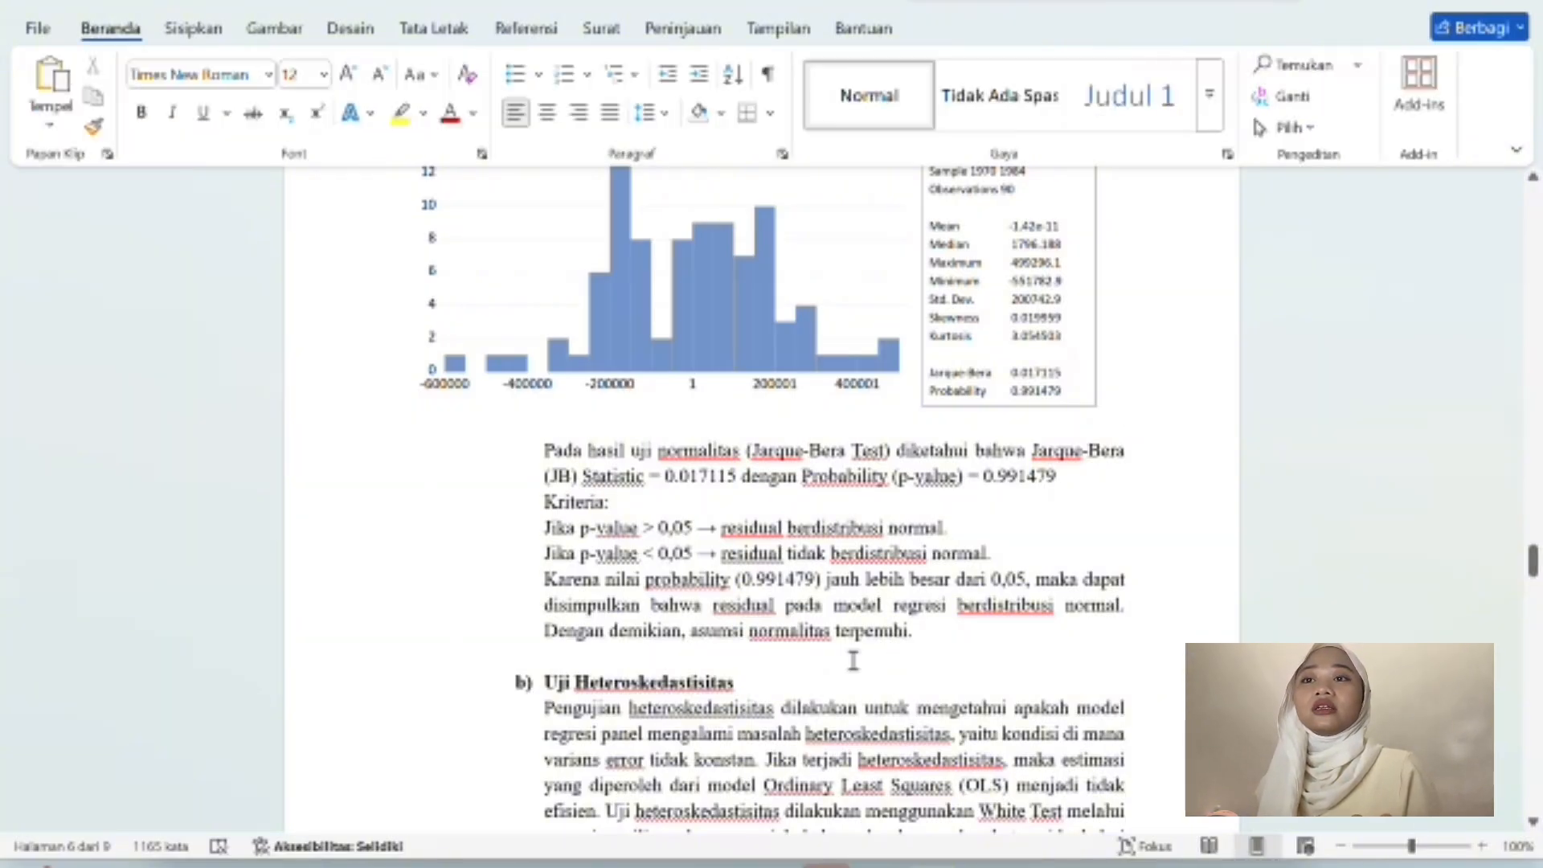
pyautogui.scroll(-5, 853, 661)
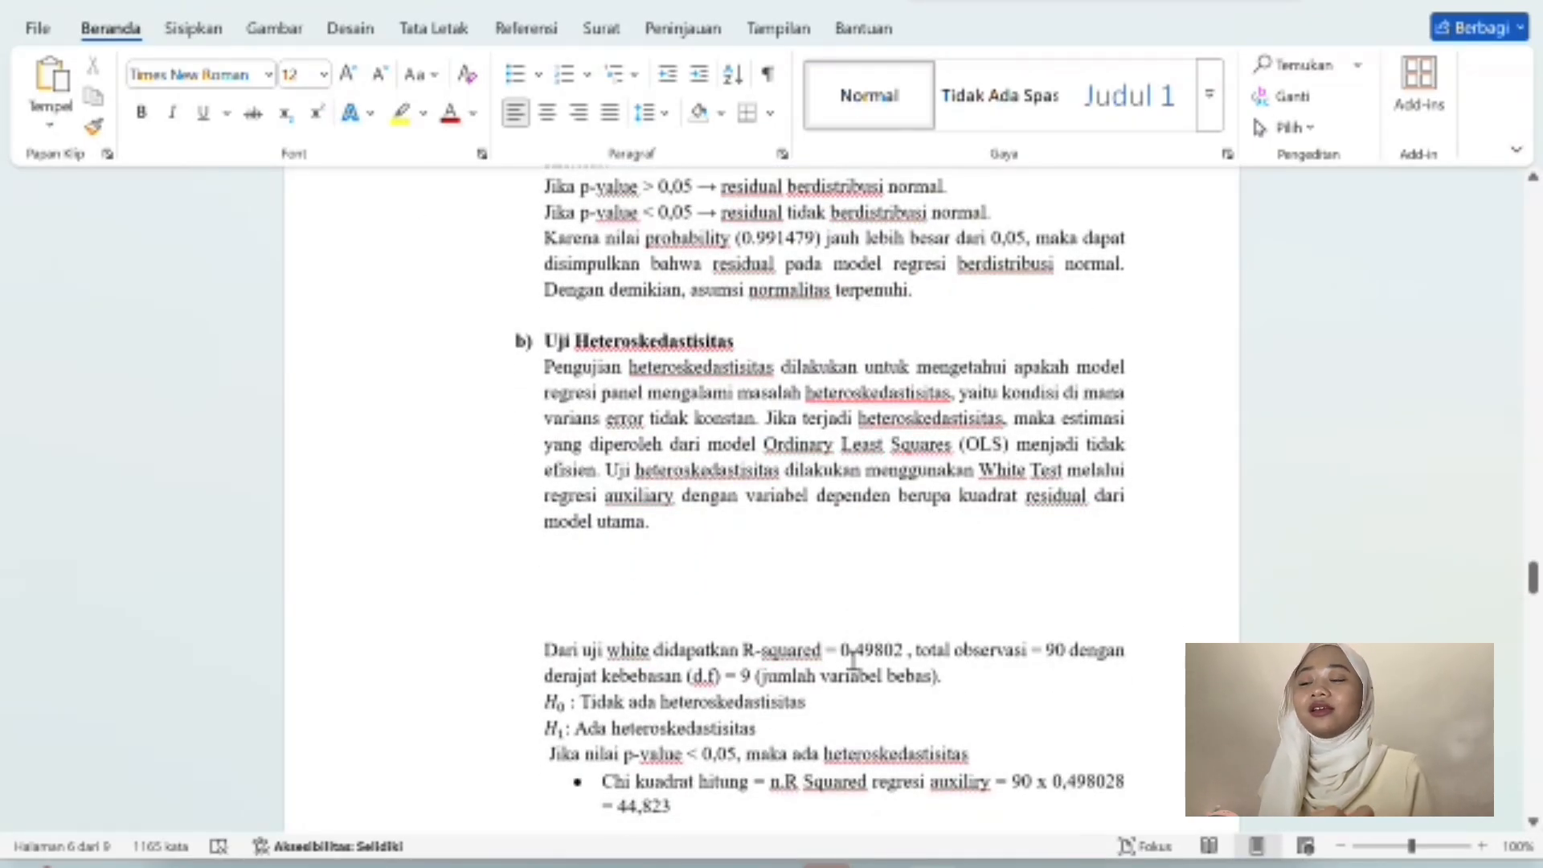
pyautogui.scroll(1, 853, 660)
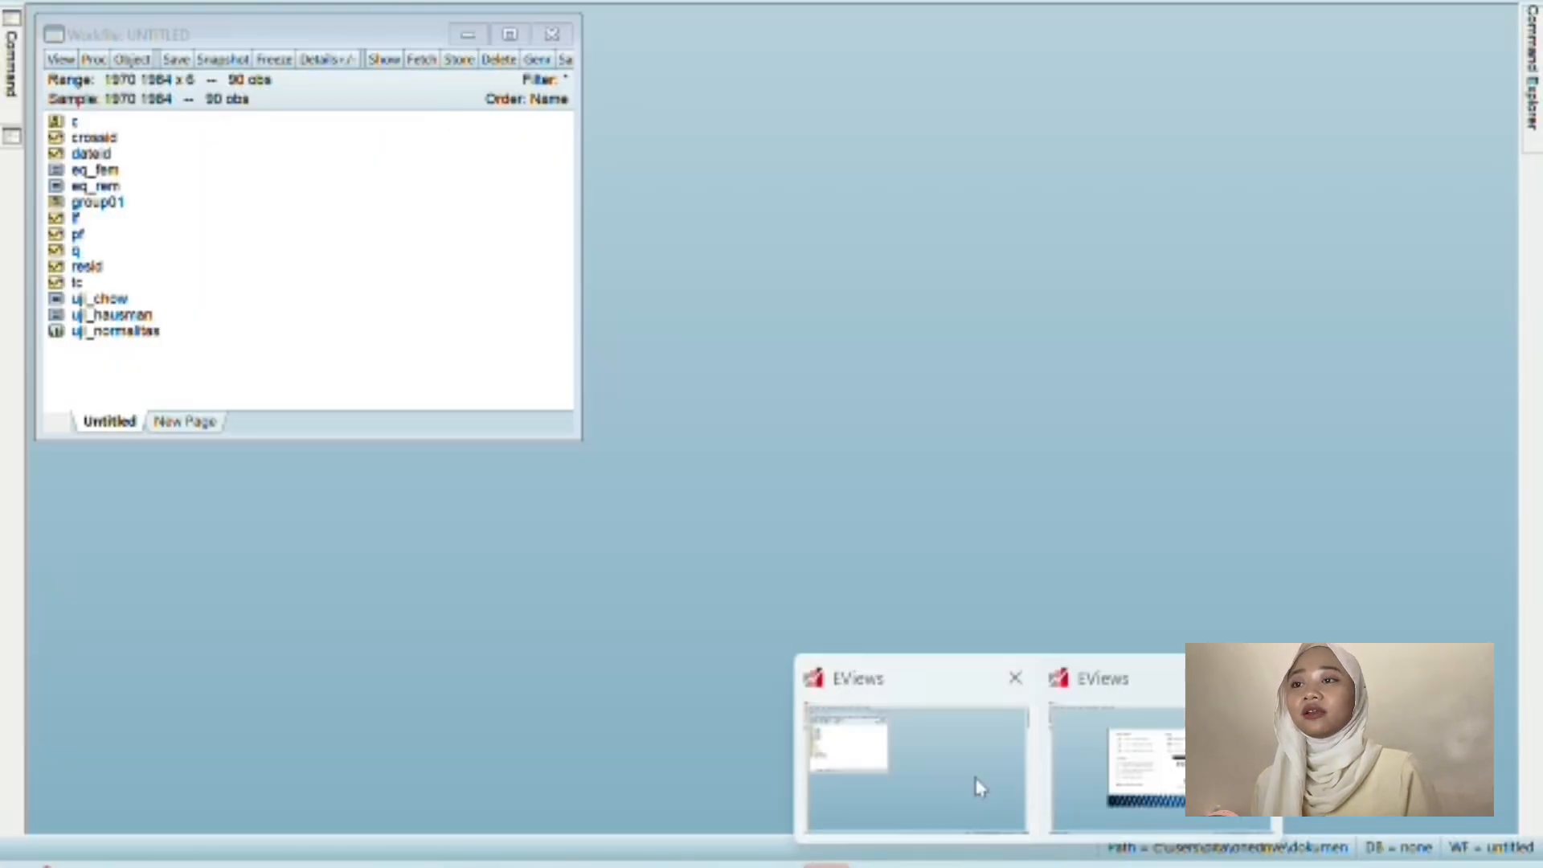
# Switch to EViews, open eq_fem and make an ordinary residual series named resid01 from it.
pyautogui.click(975, 784)
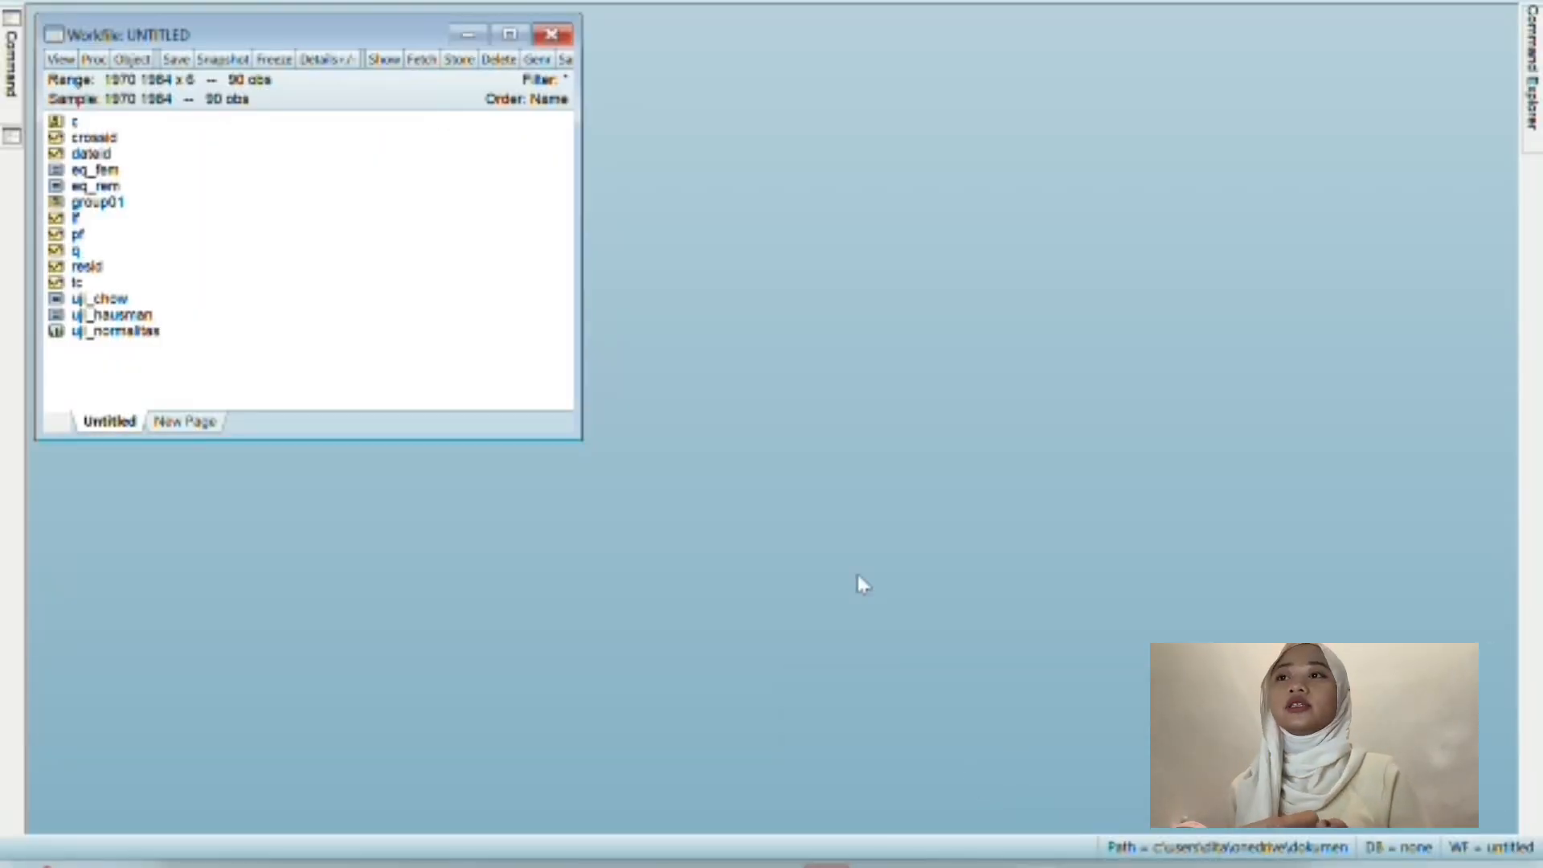
pyautogui.doubleClick(101, 171)
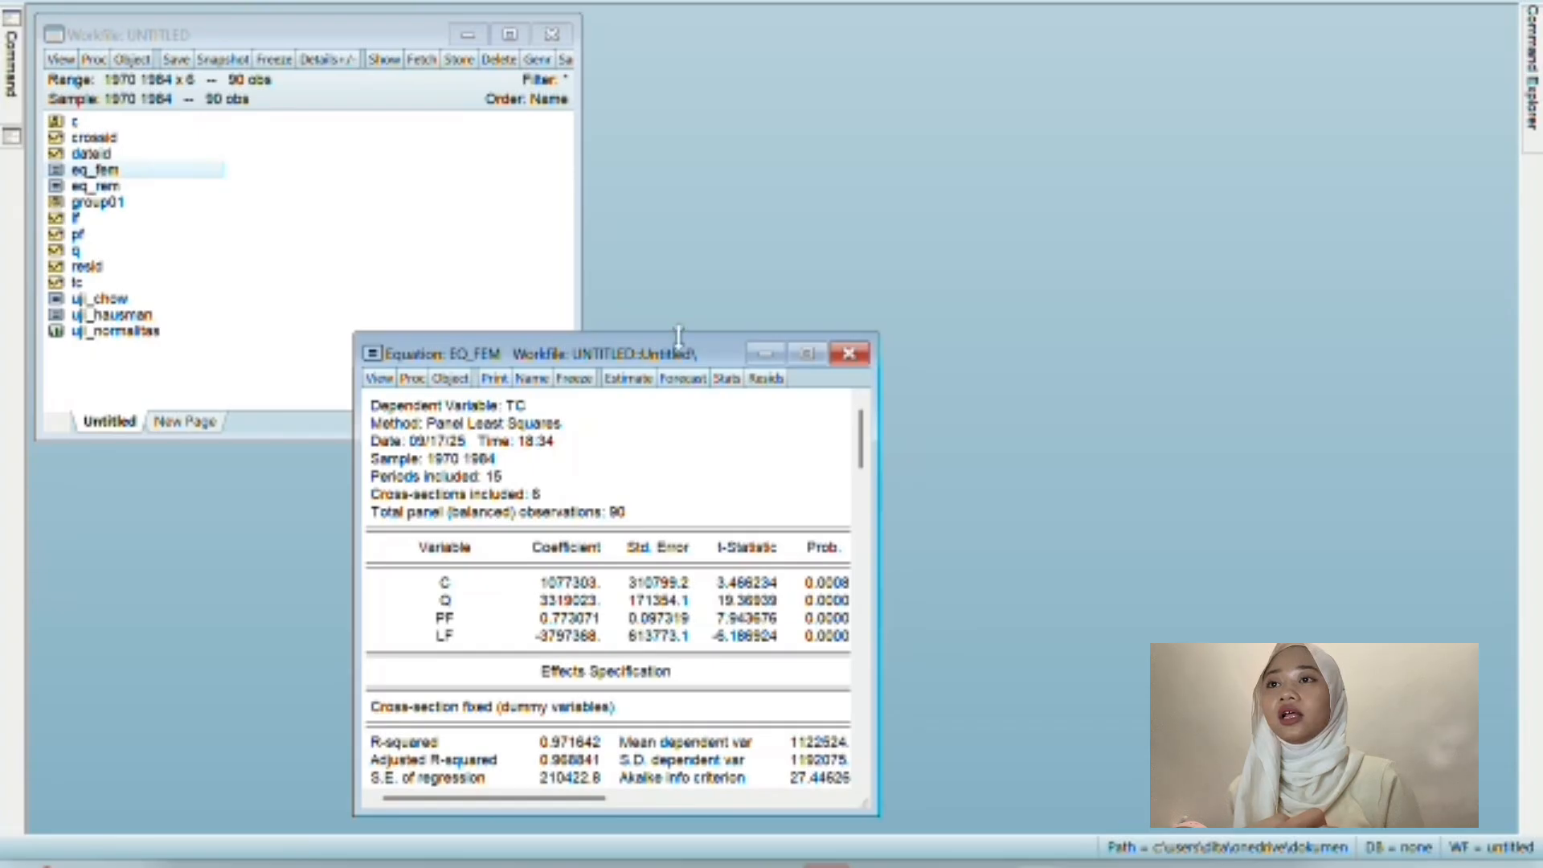
pyautogui.moveTo(672, 347); pyautogui.dragTo(746, 141)
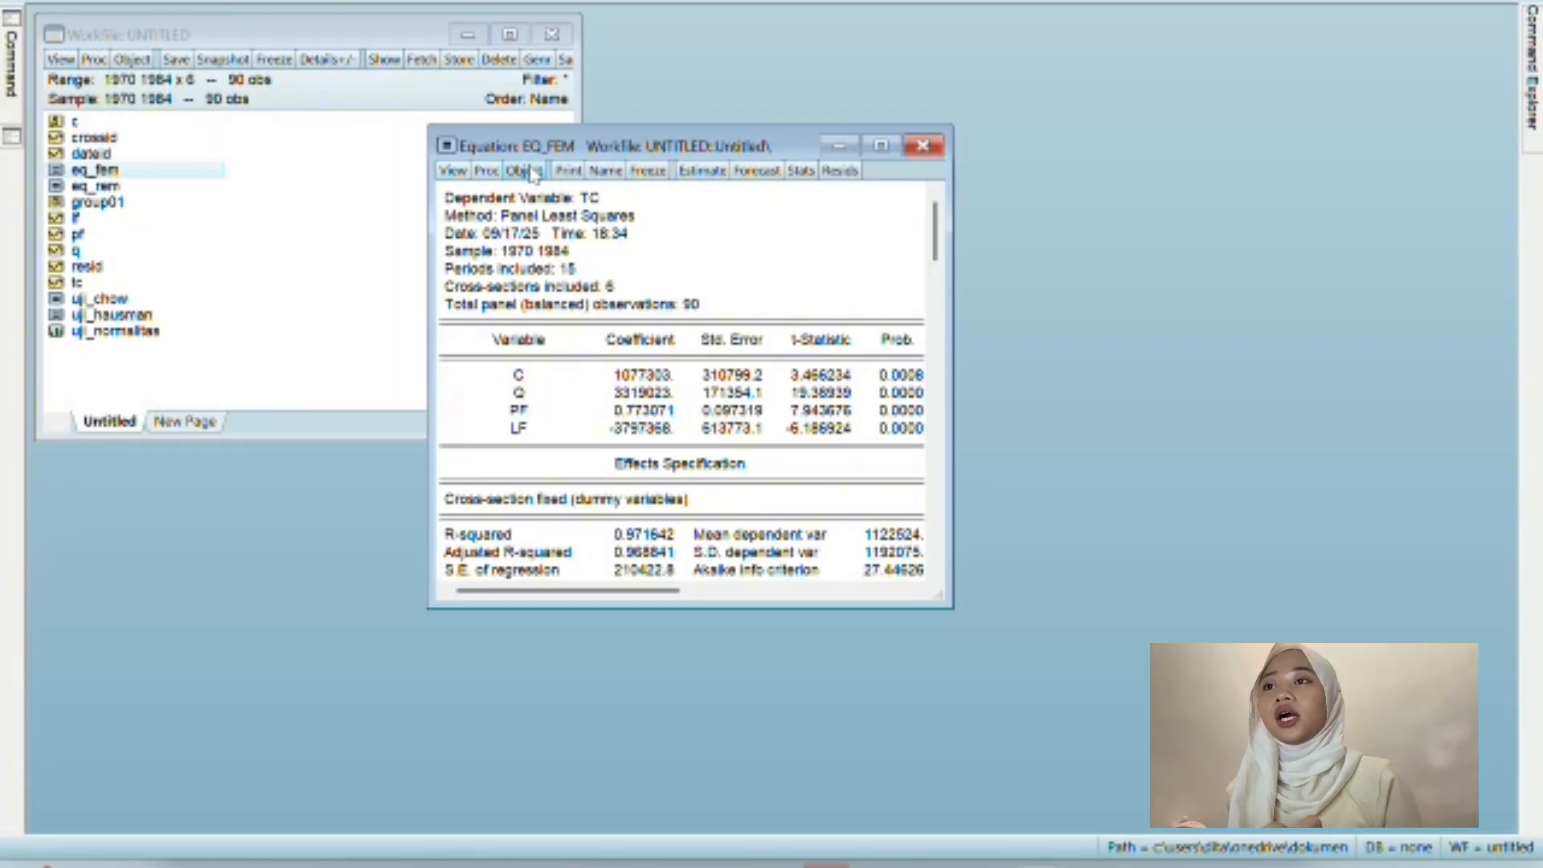
pyautogui.click(492, 172)
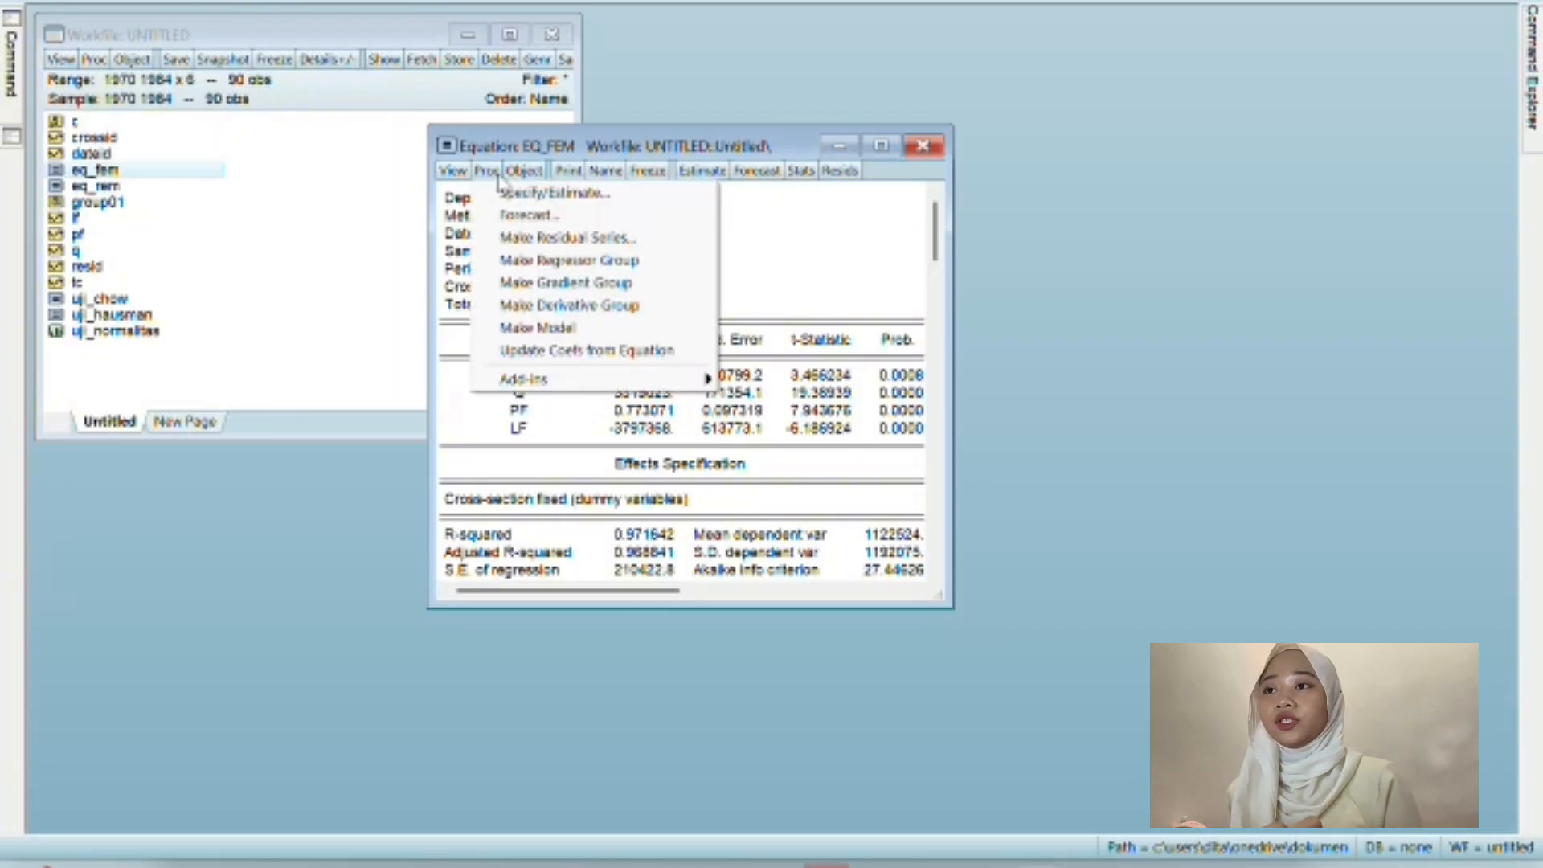
pyautogui.click(543, 240)
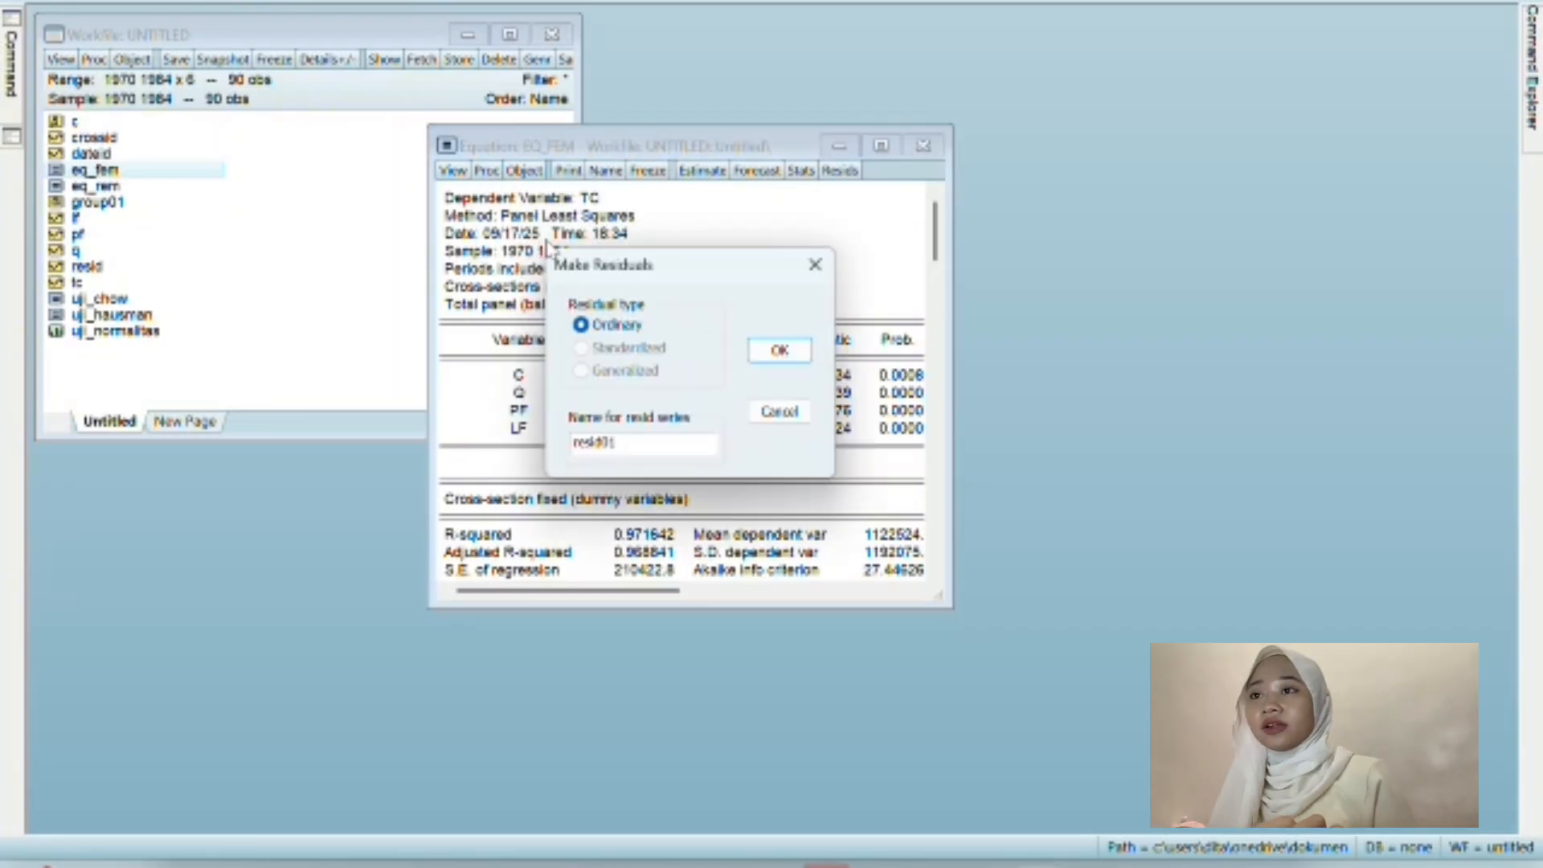
pyautogui.click(767, 352)
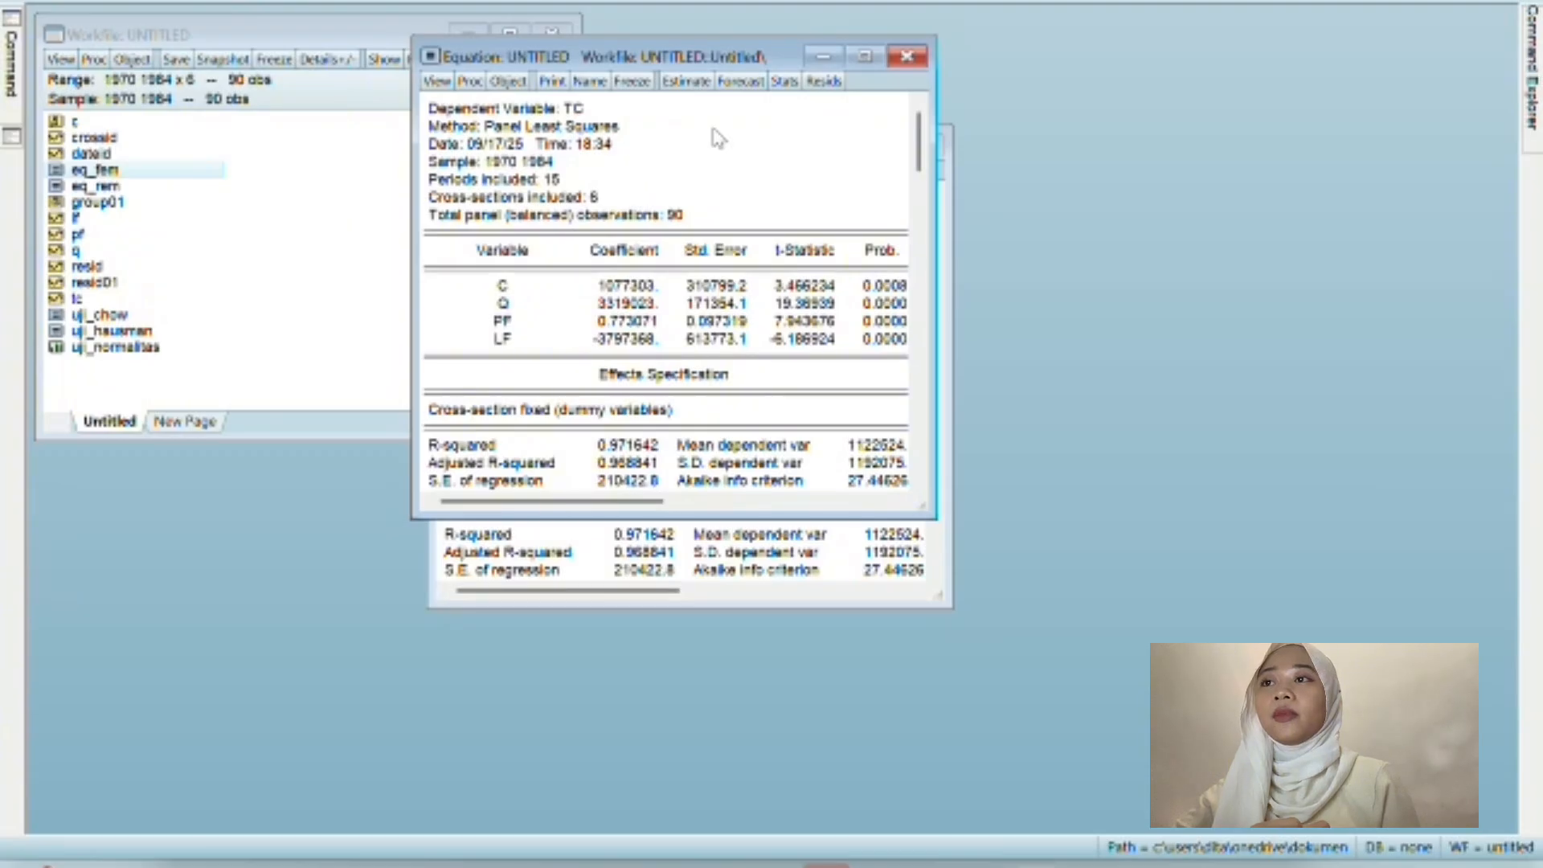
# Re-estimate the untitled equation copy with the specification resid01^2 q^2 pf^2 lf^2 q pf lf q*pf q*lf pf*lf c from the Excel calculation workbook.
pyautogui.click(686, 81)
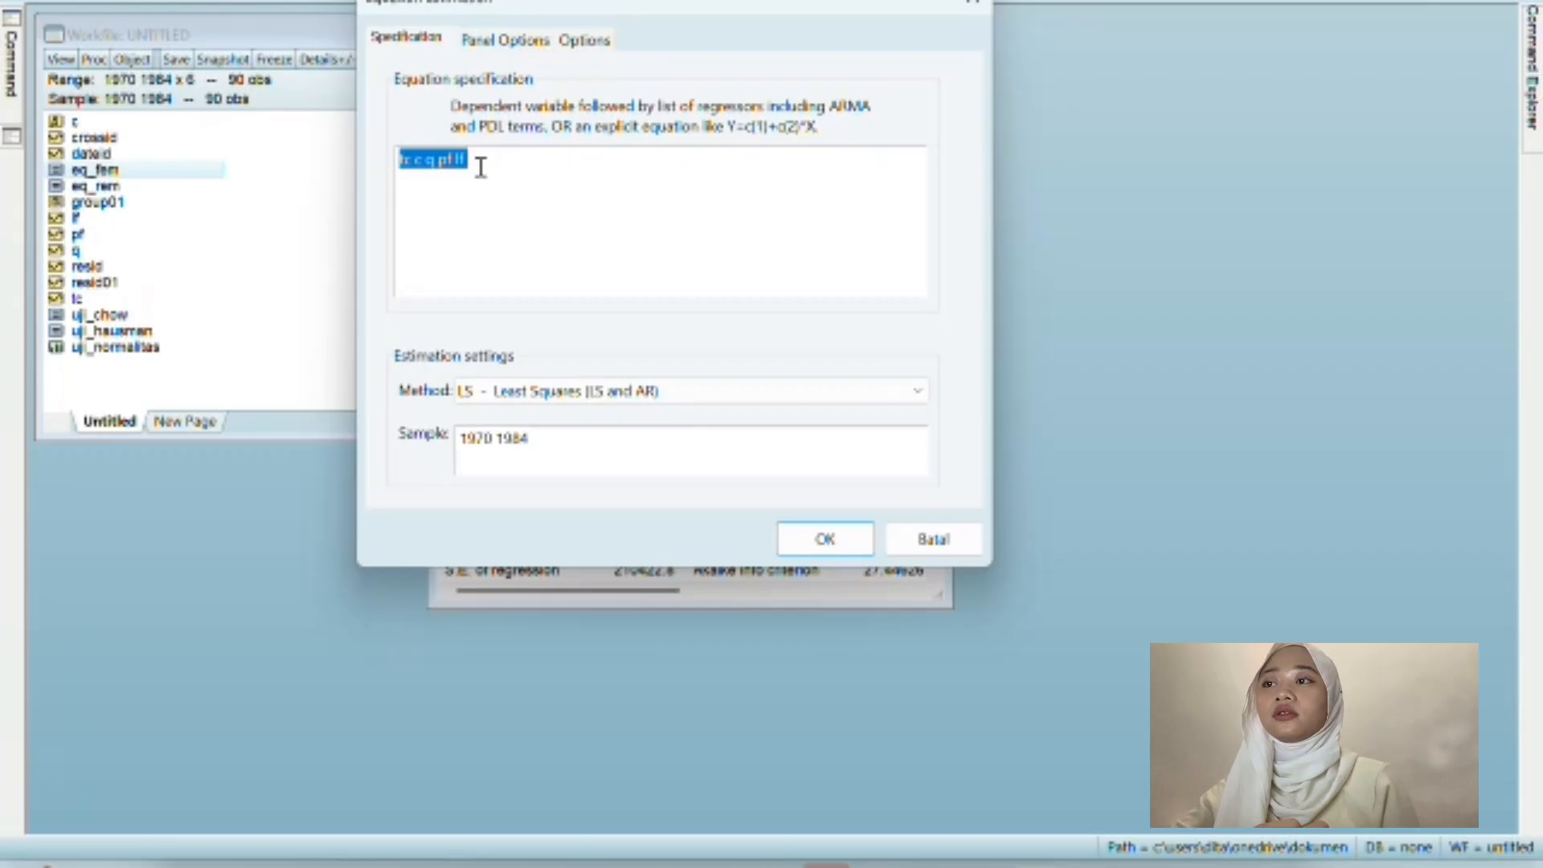
pyautogui.press('BackSpace')
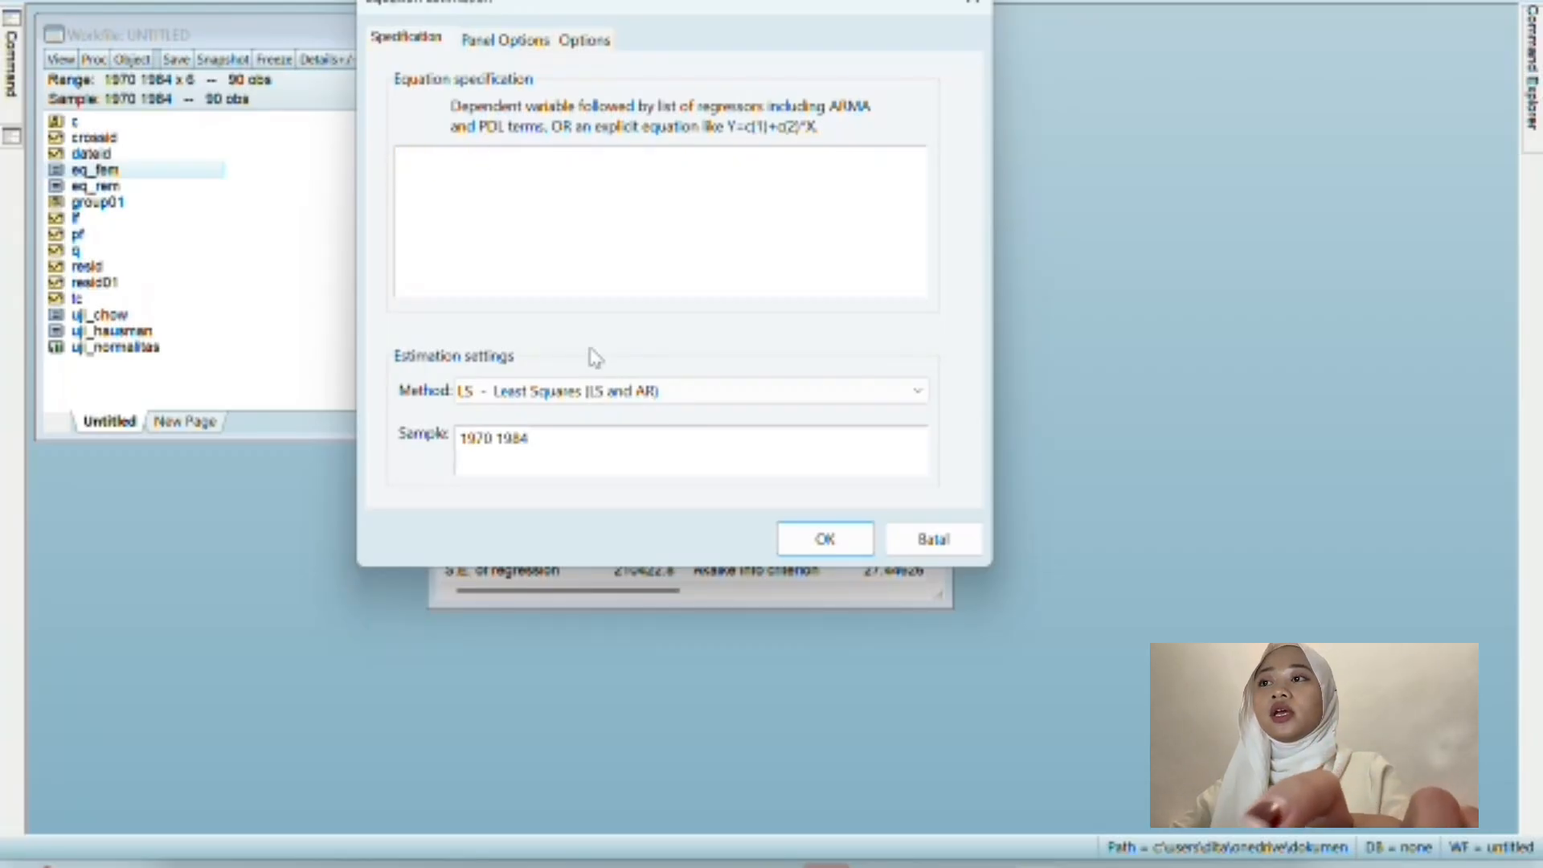
pyautogui.moveTo(985, 866)
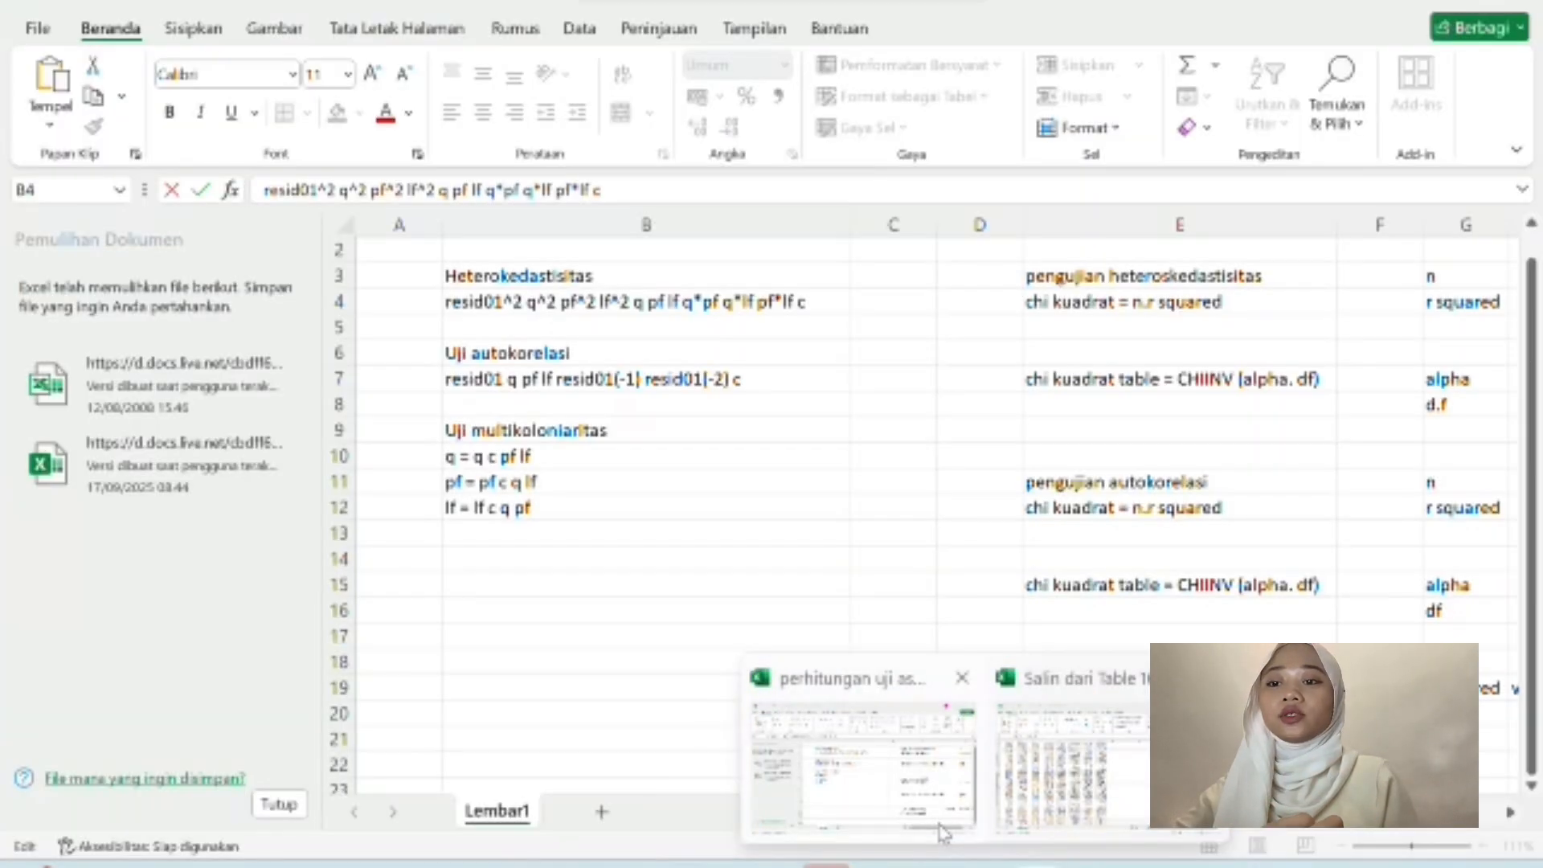
pyautogui.click(864, 760)
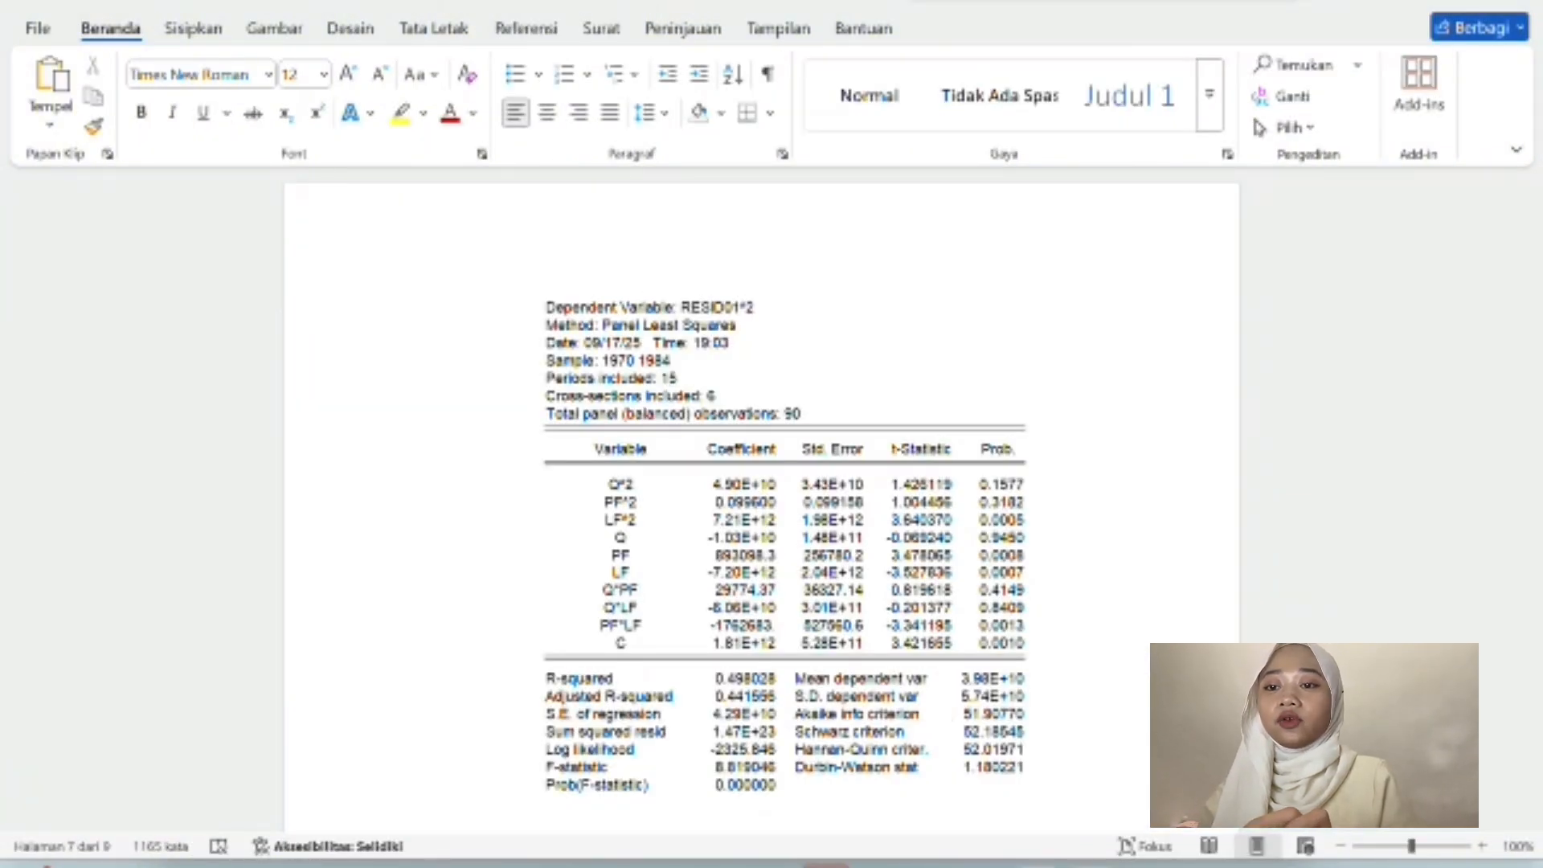
# Review the resid01^2 regression output in EViews and the Word report, then the chi-square formulas in the Excel calculation workbook.
pyautogui.moveTo(975, 852)
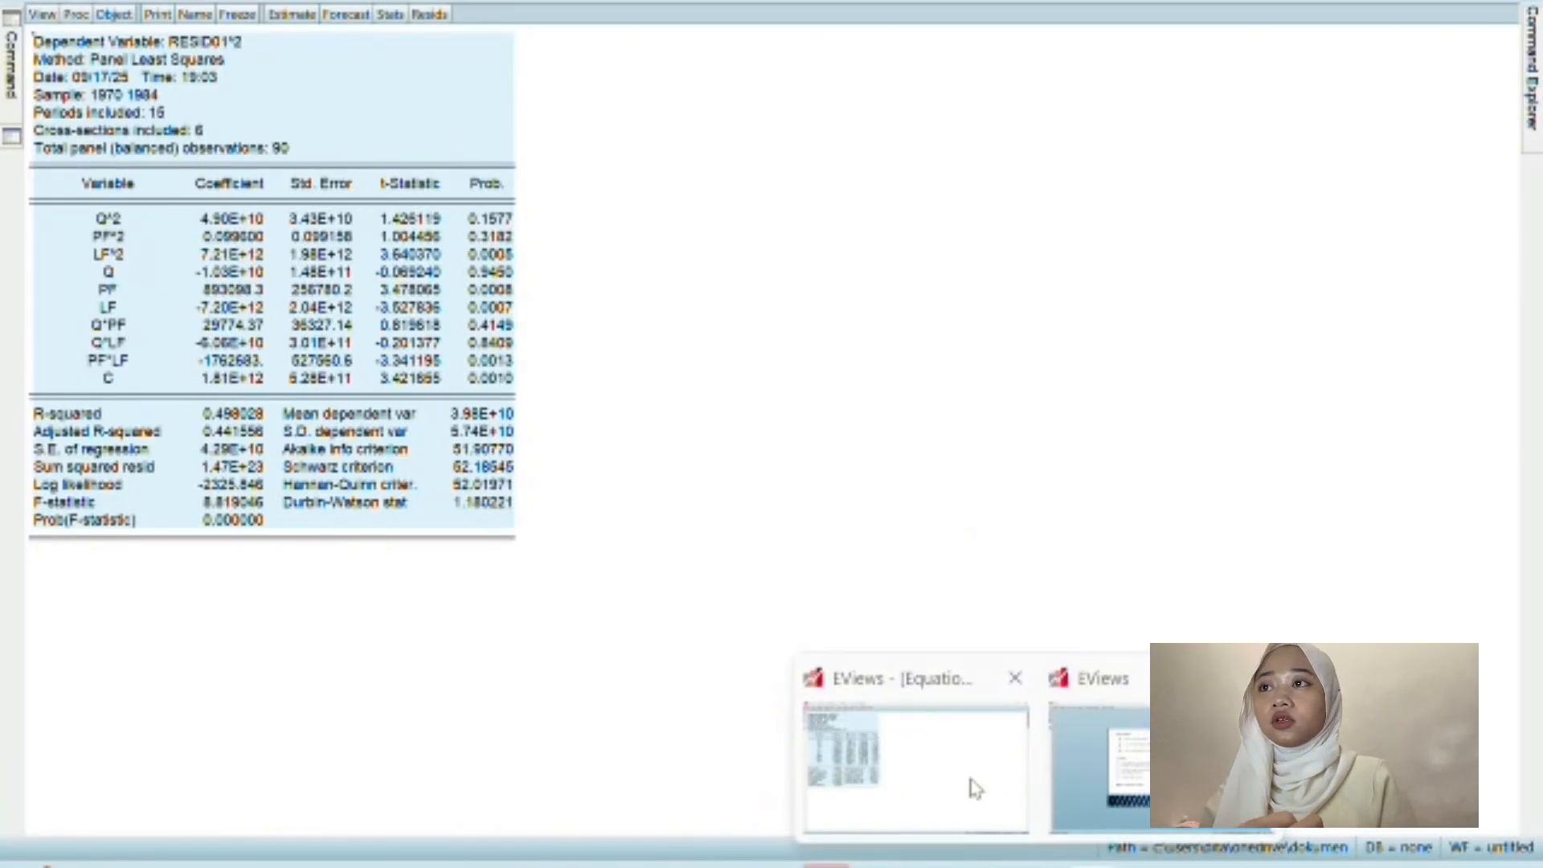
pyautogui.click(975, 789)
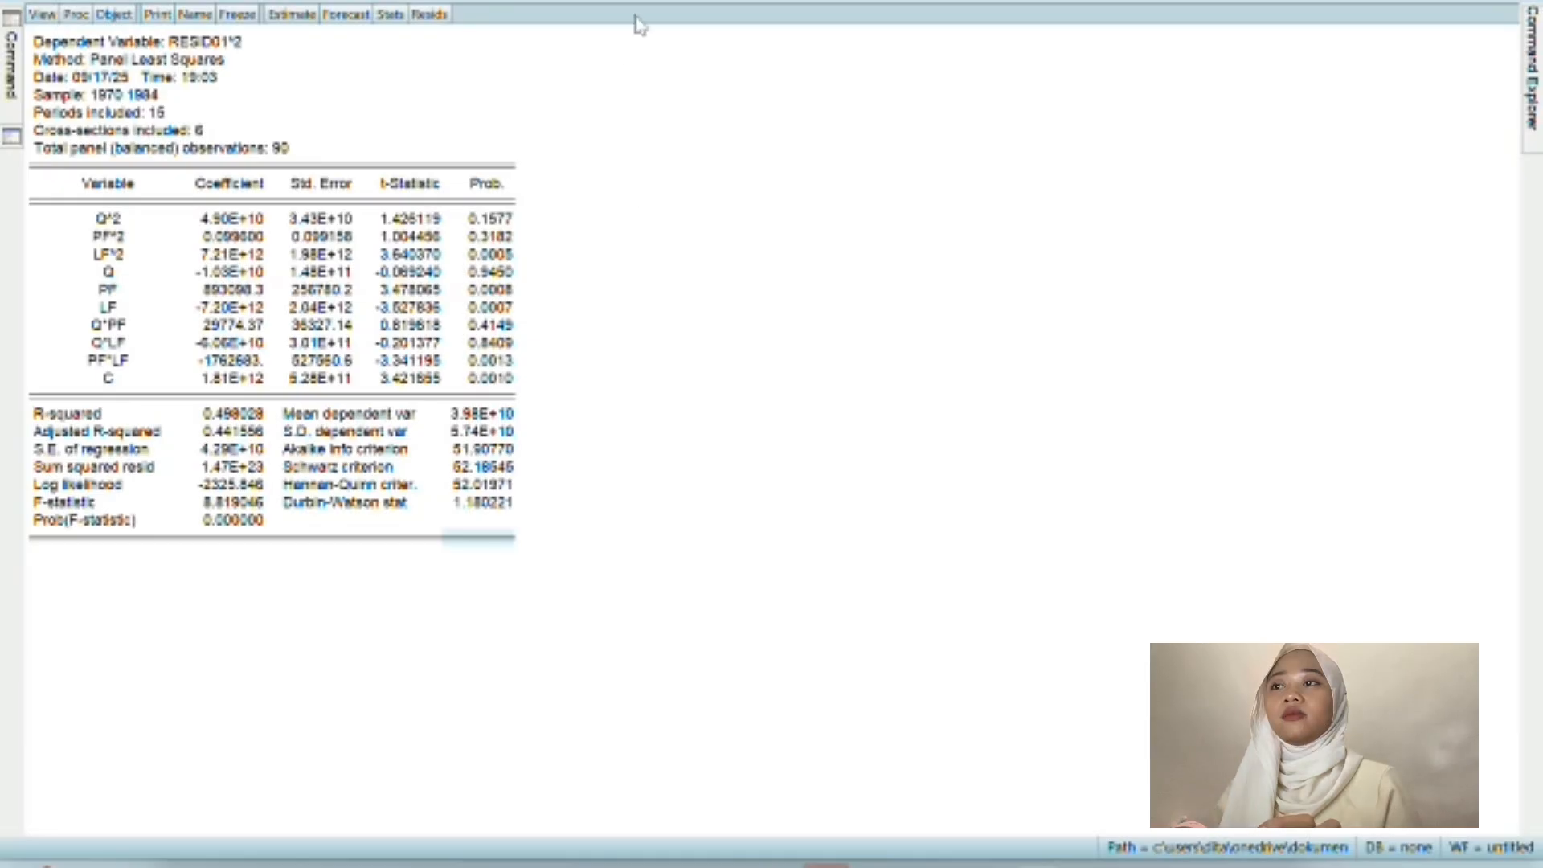
pyautogui.hotkey('alt', 'Tab')
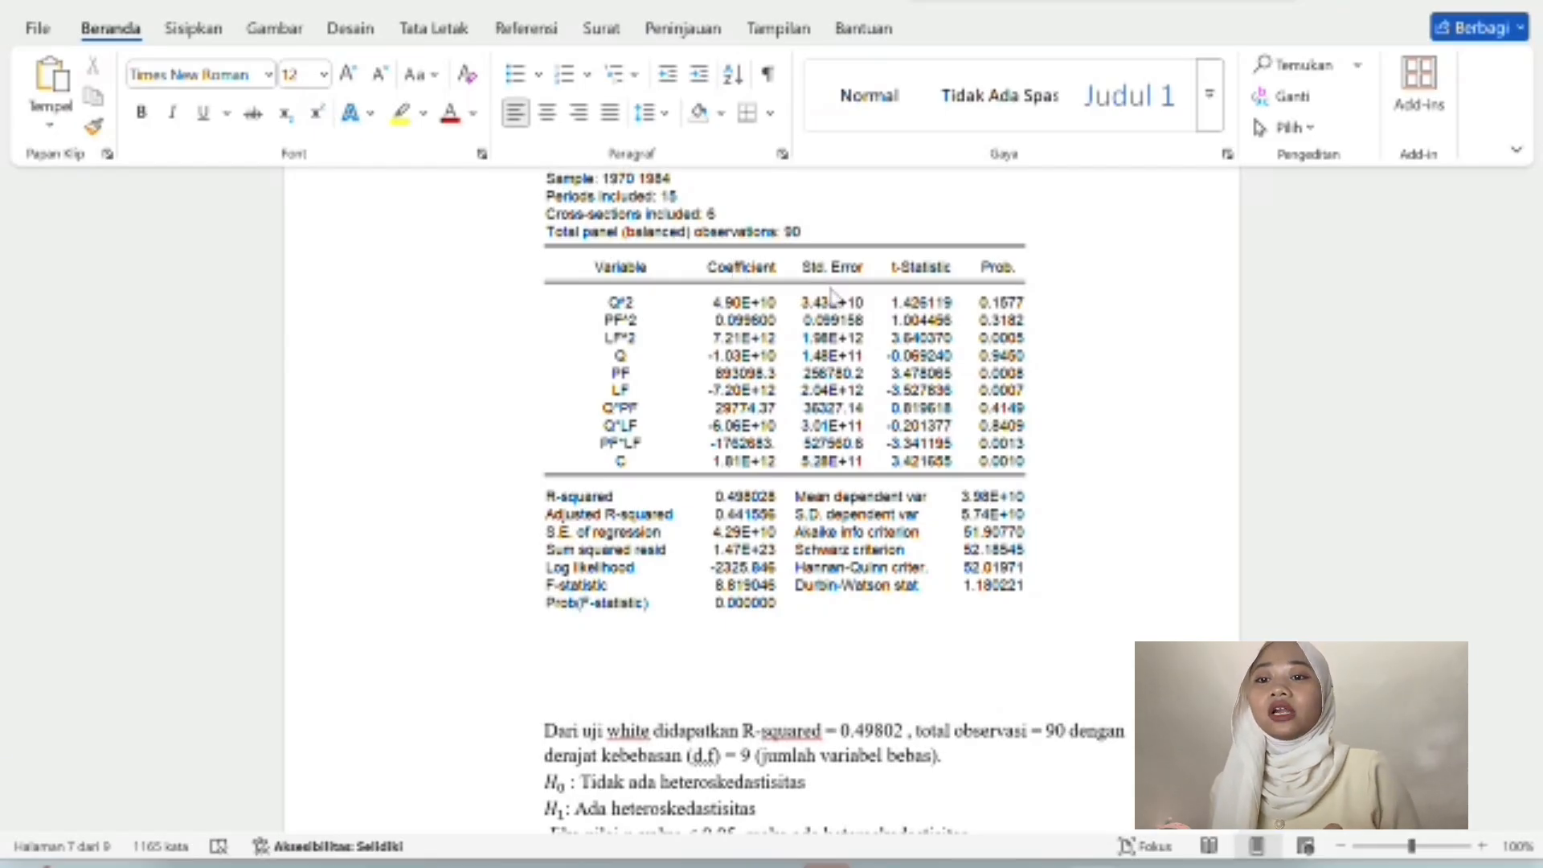
pyautogui.moveTo(985, 866)
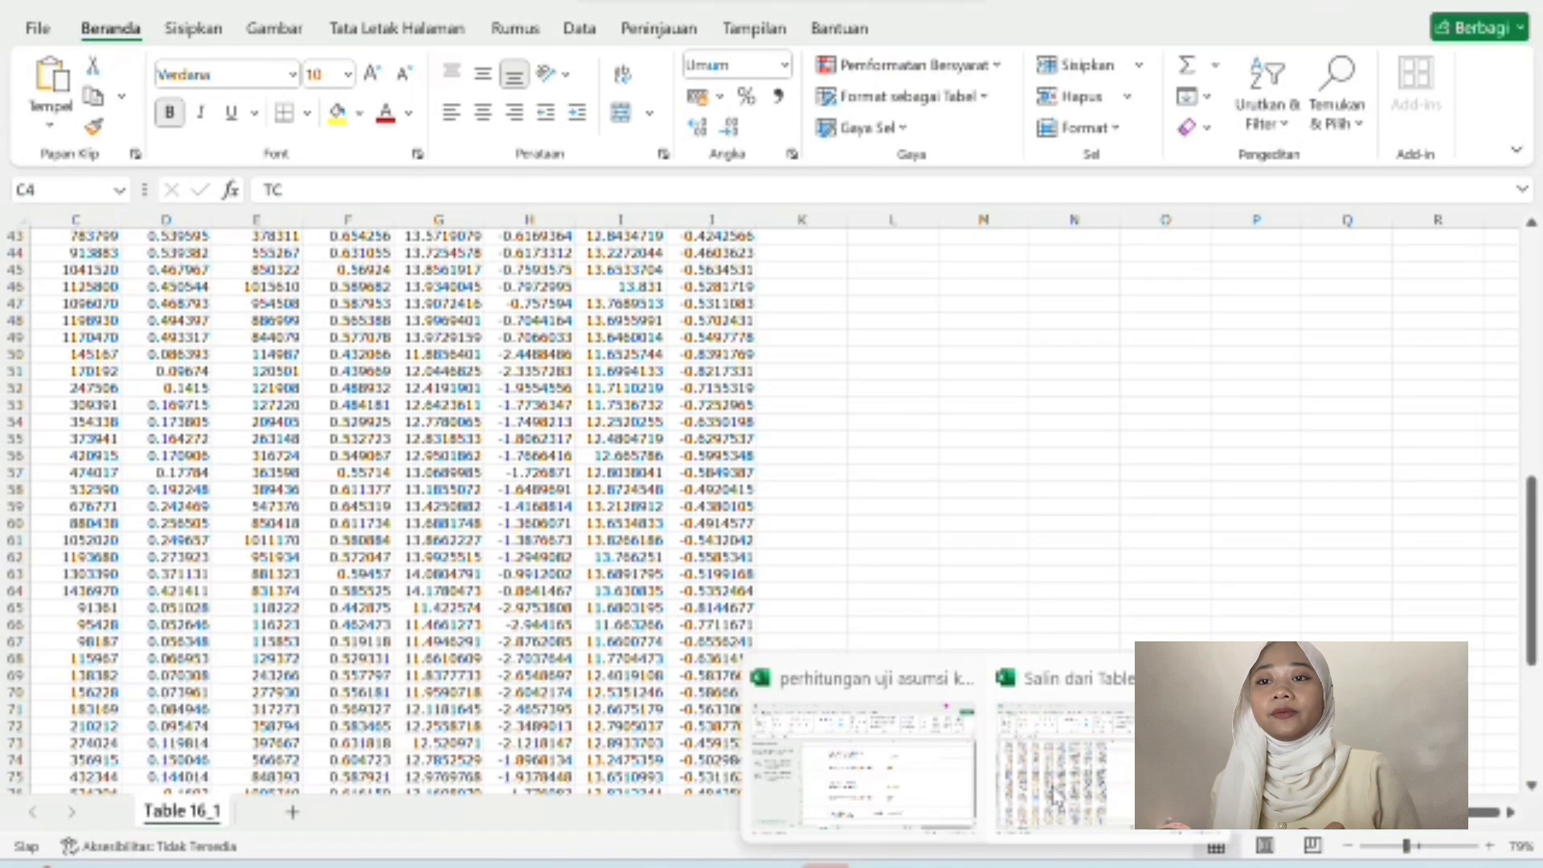
pyautogui.click(930, 800)
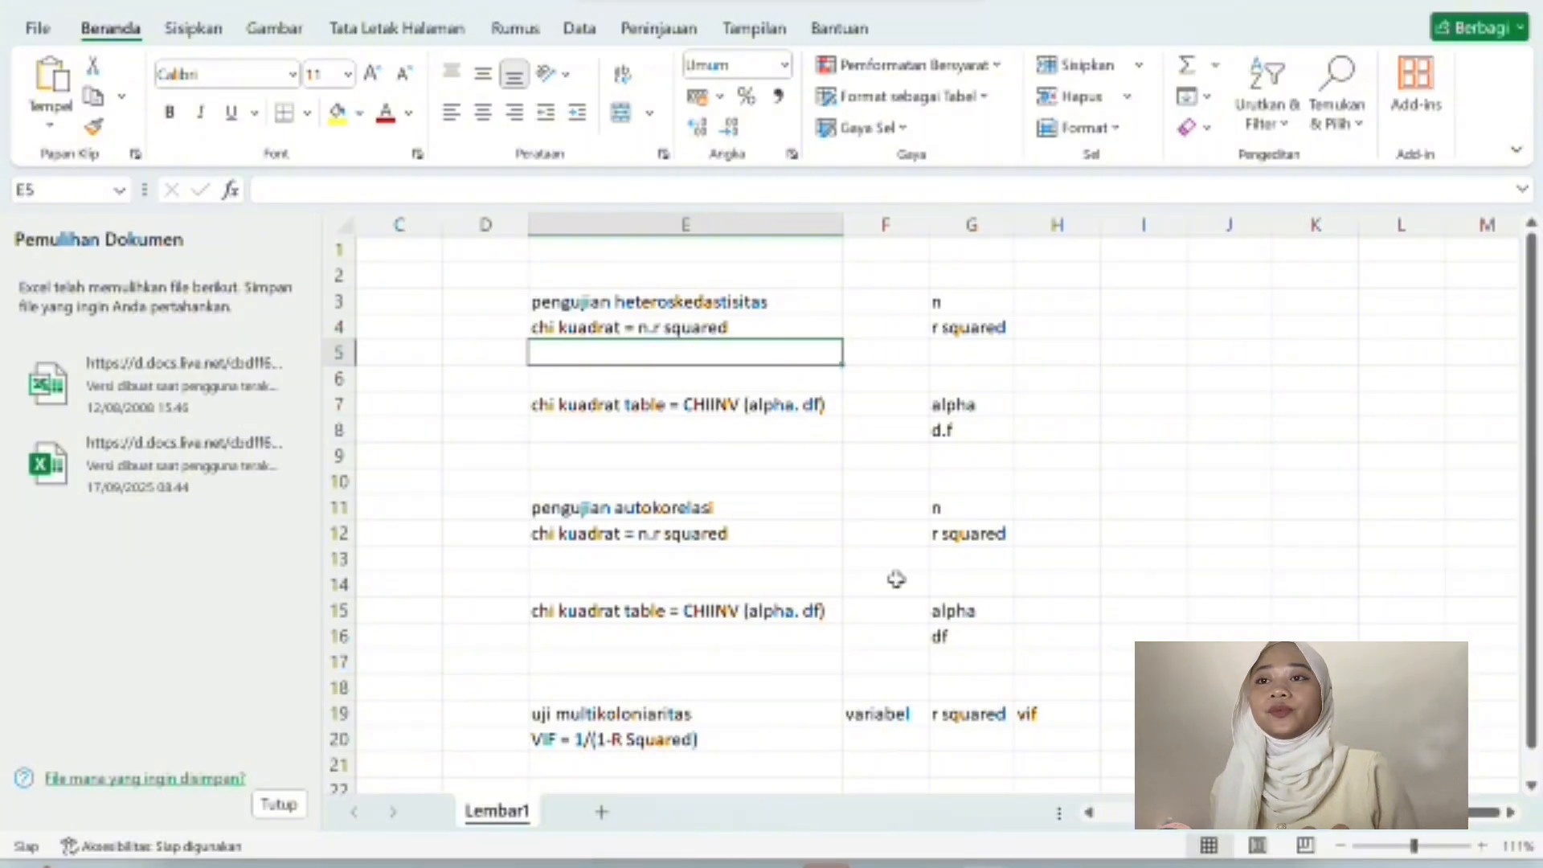
# Copy the R-squared value of the resid01^2 regression from EViews, with numbers as displayed.
pyautogui.moveTo(1037, 865)
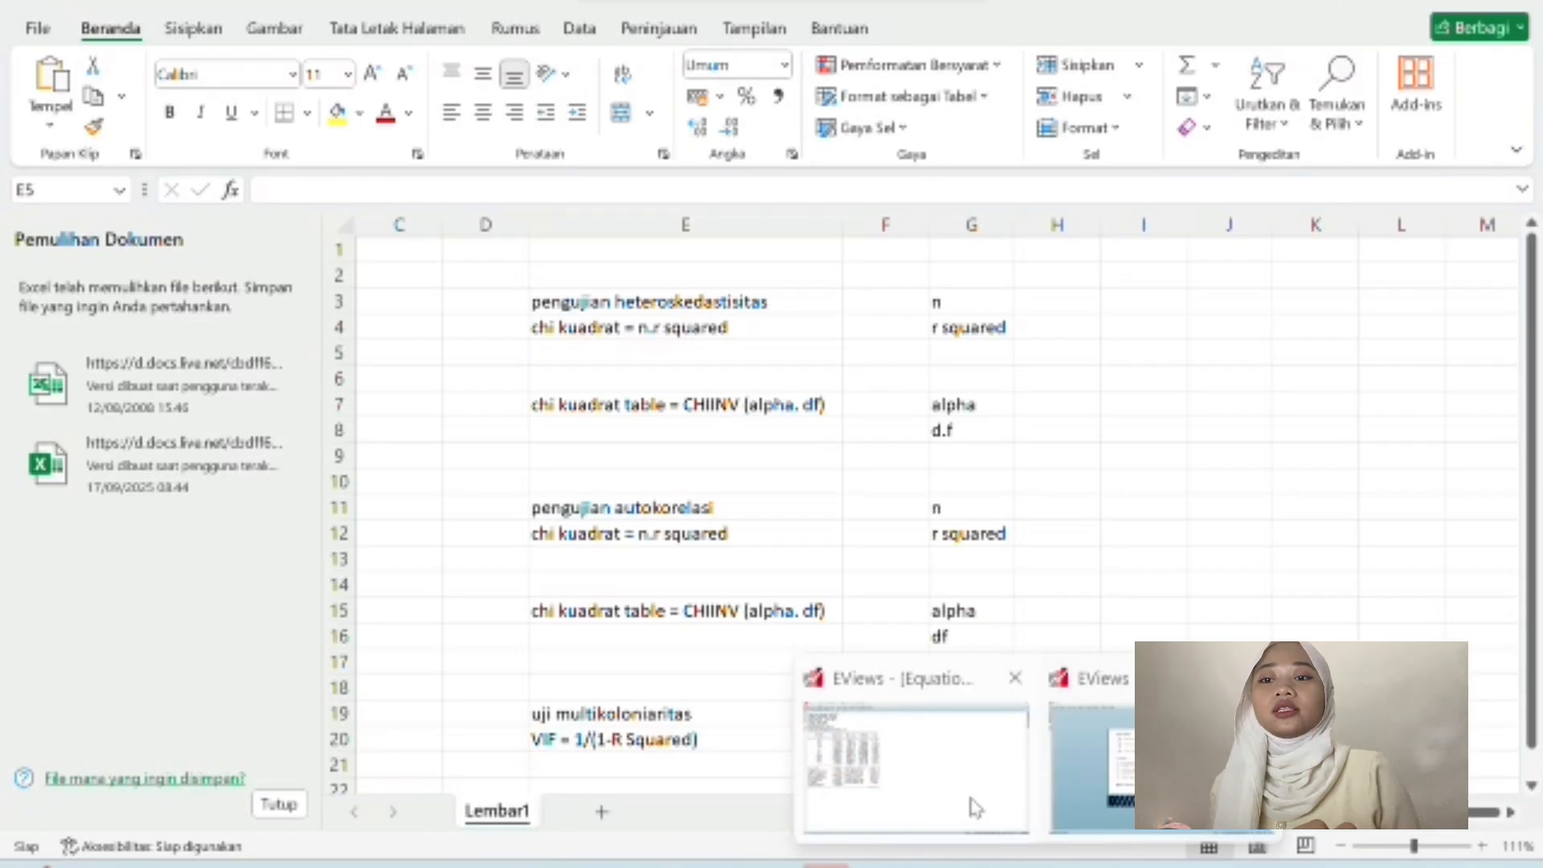
pyautogui.click(975, 808)
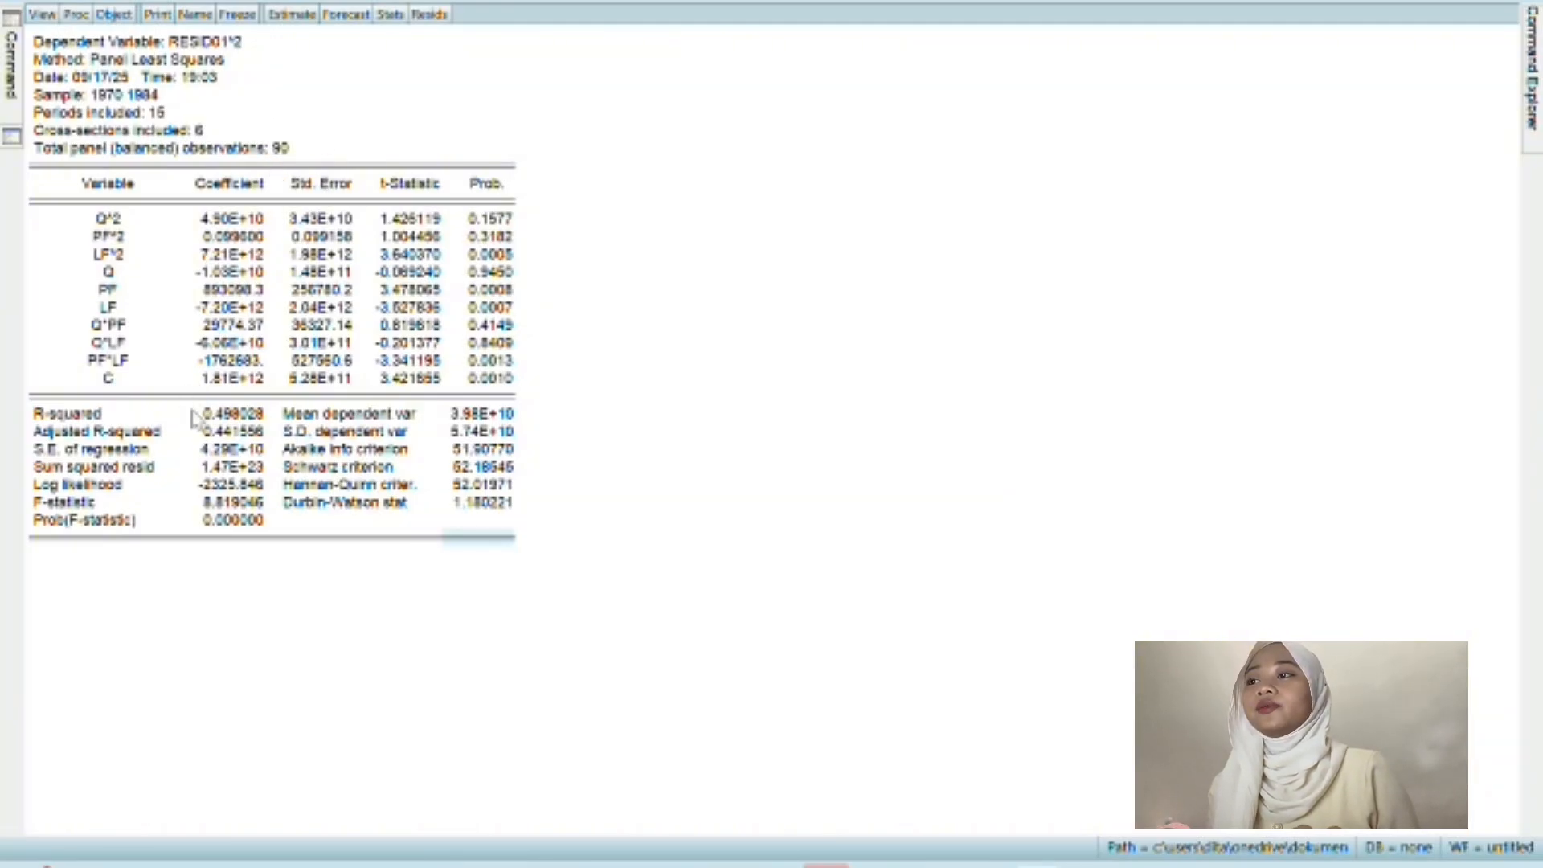
pyautogui.click(217, 416)
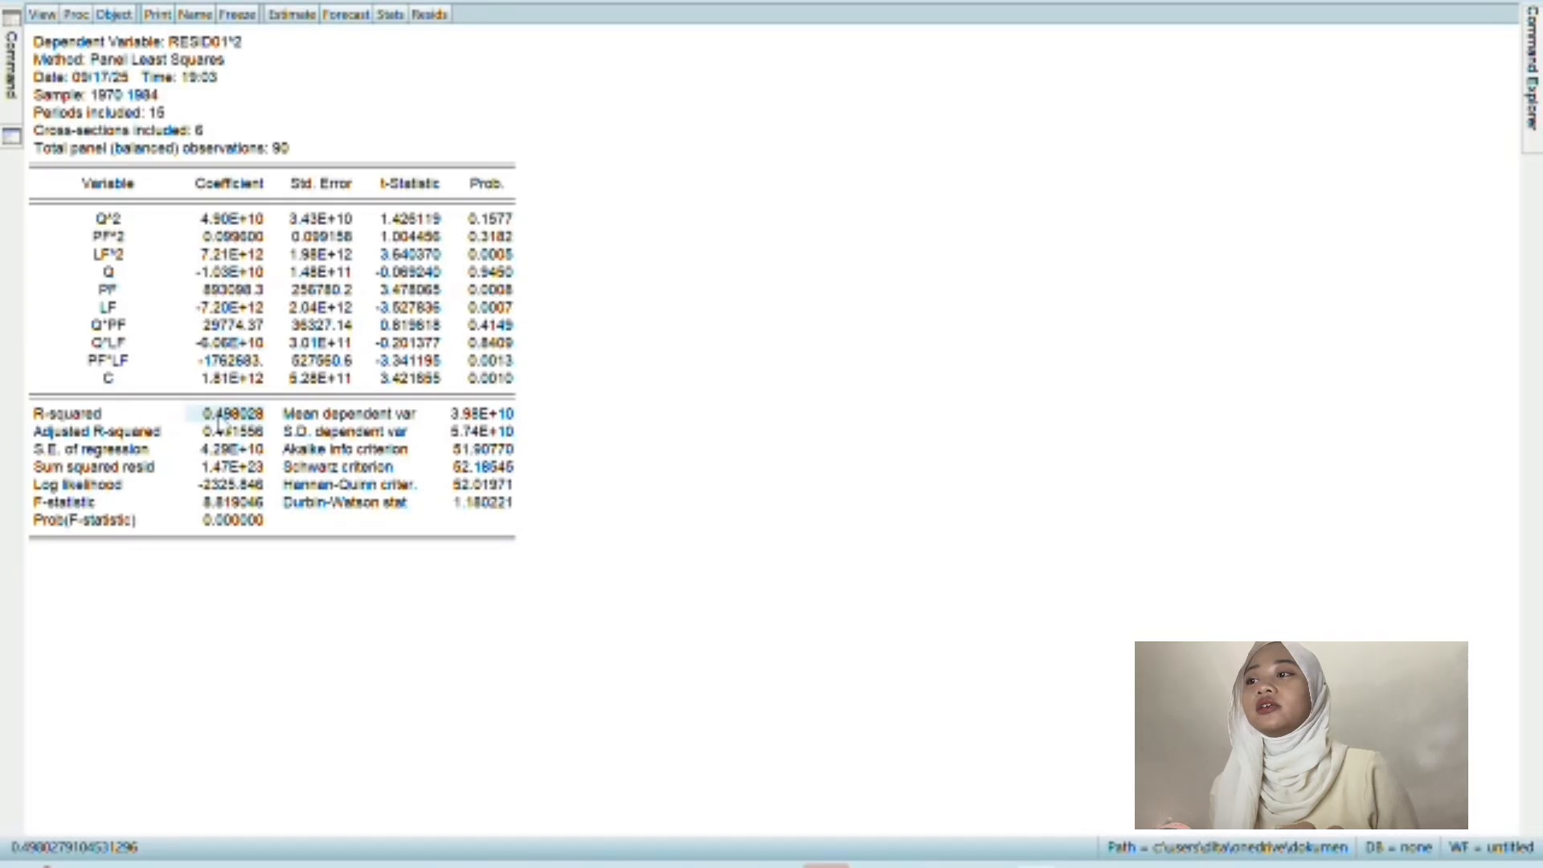
pyautogui.hotkey('ctrl', 'c')
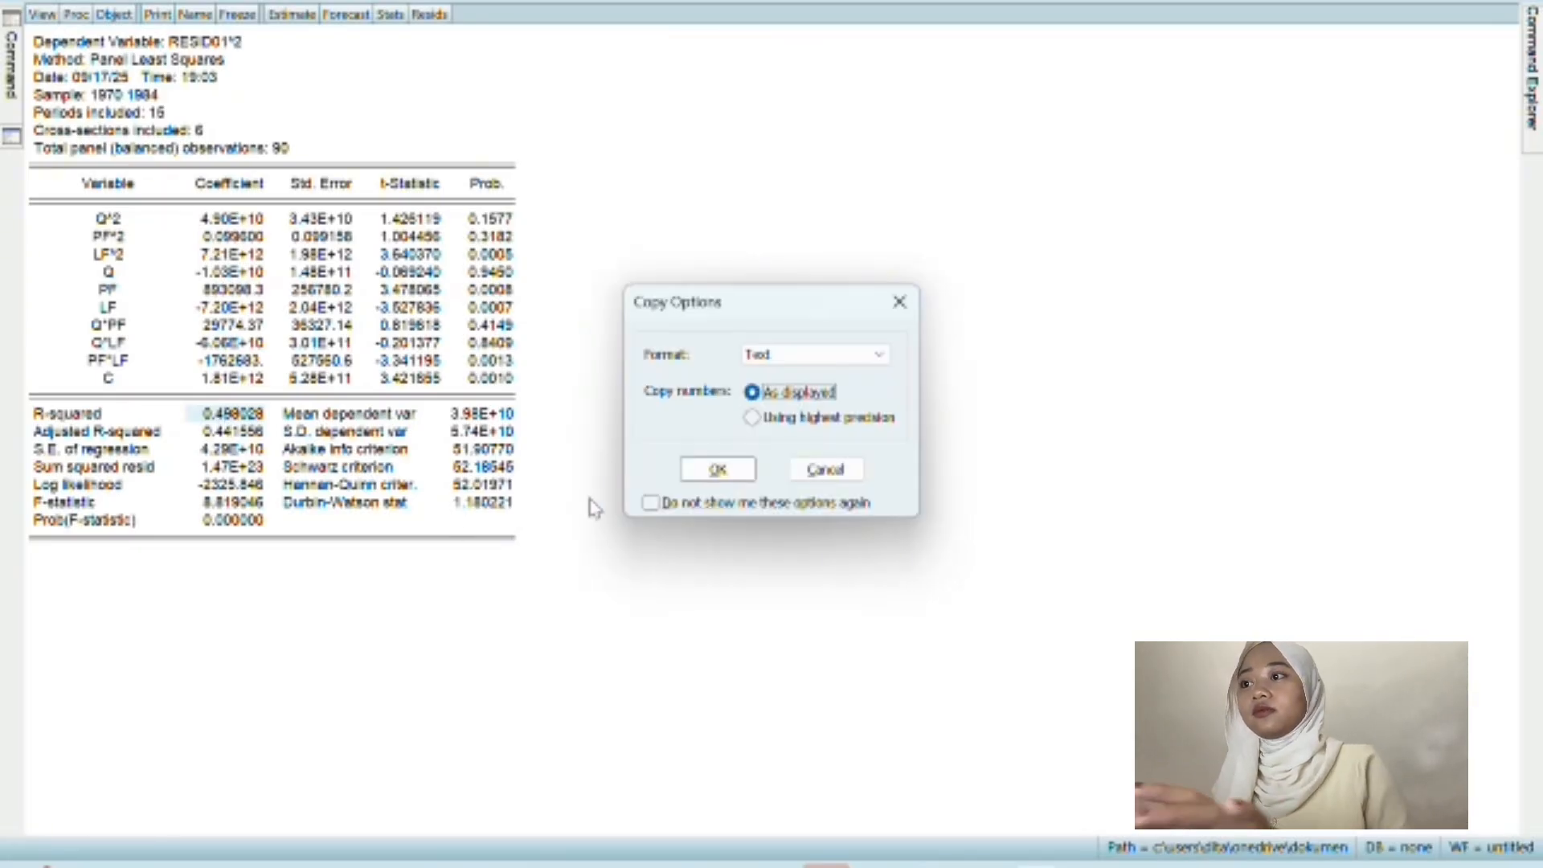
pyautogui.click(714, 470)
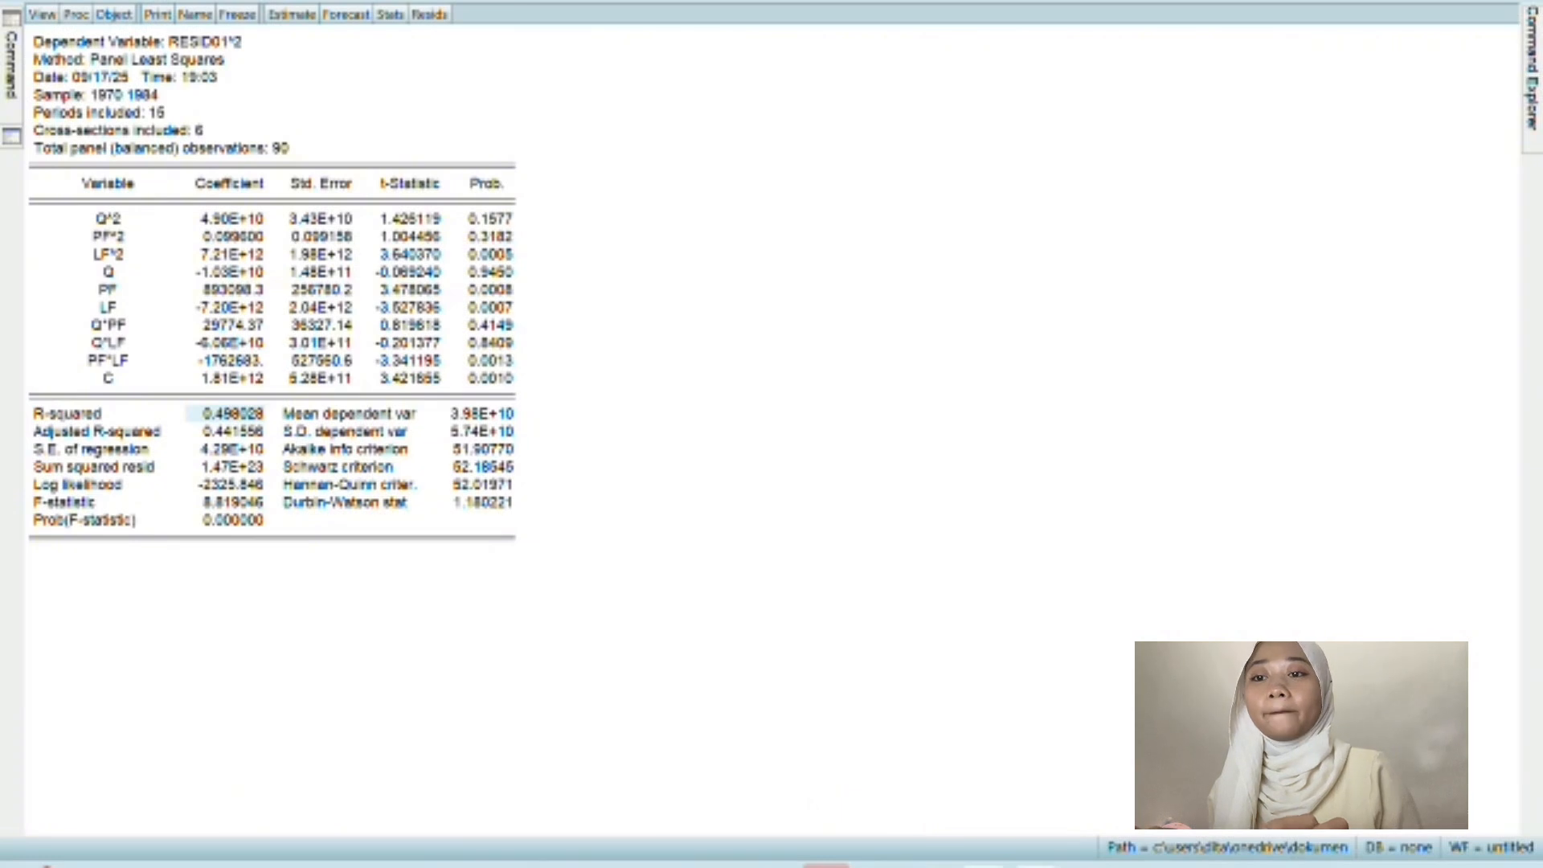
# In the Excel calculation workbook, enter 90 as n in H3 and paste the R-squared value 0.498028 into H4.
pyautogui.moveTo(966, 863)
pyautogui.click(927, 774)
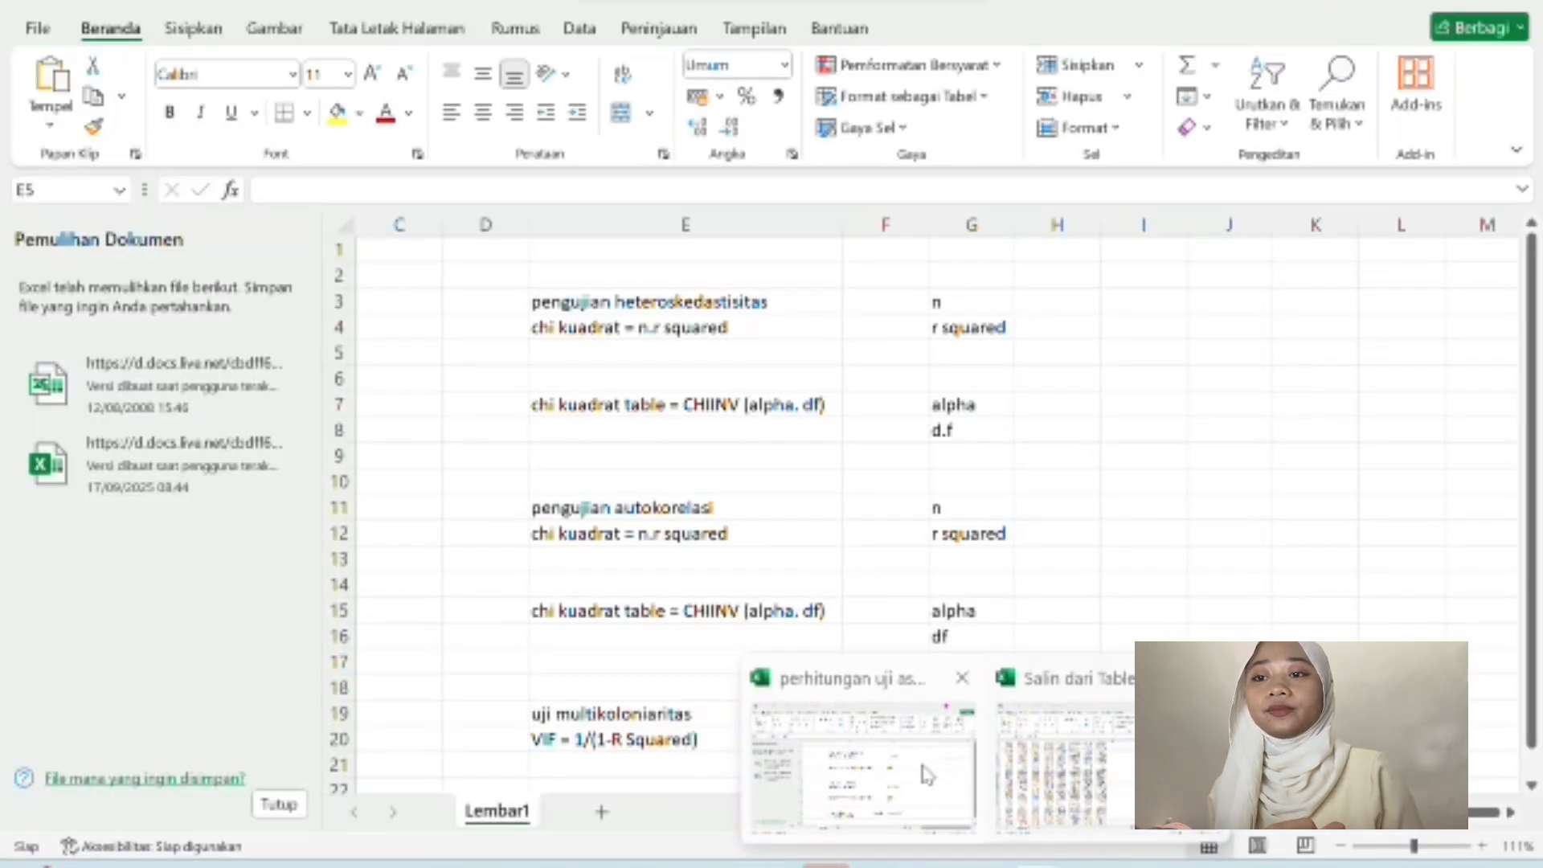
pyautogui.click(1065, 304)
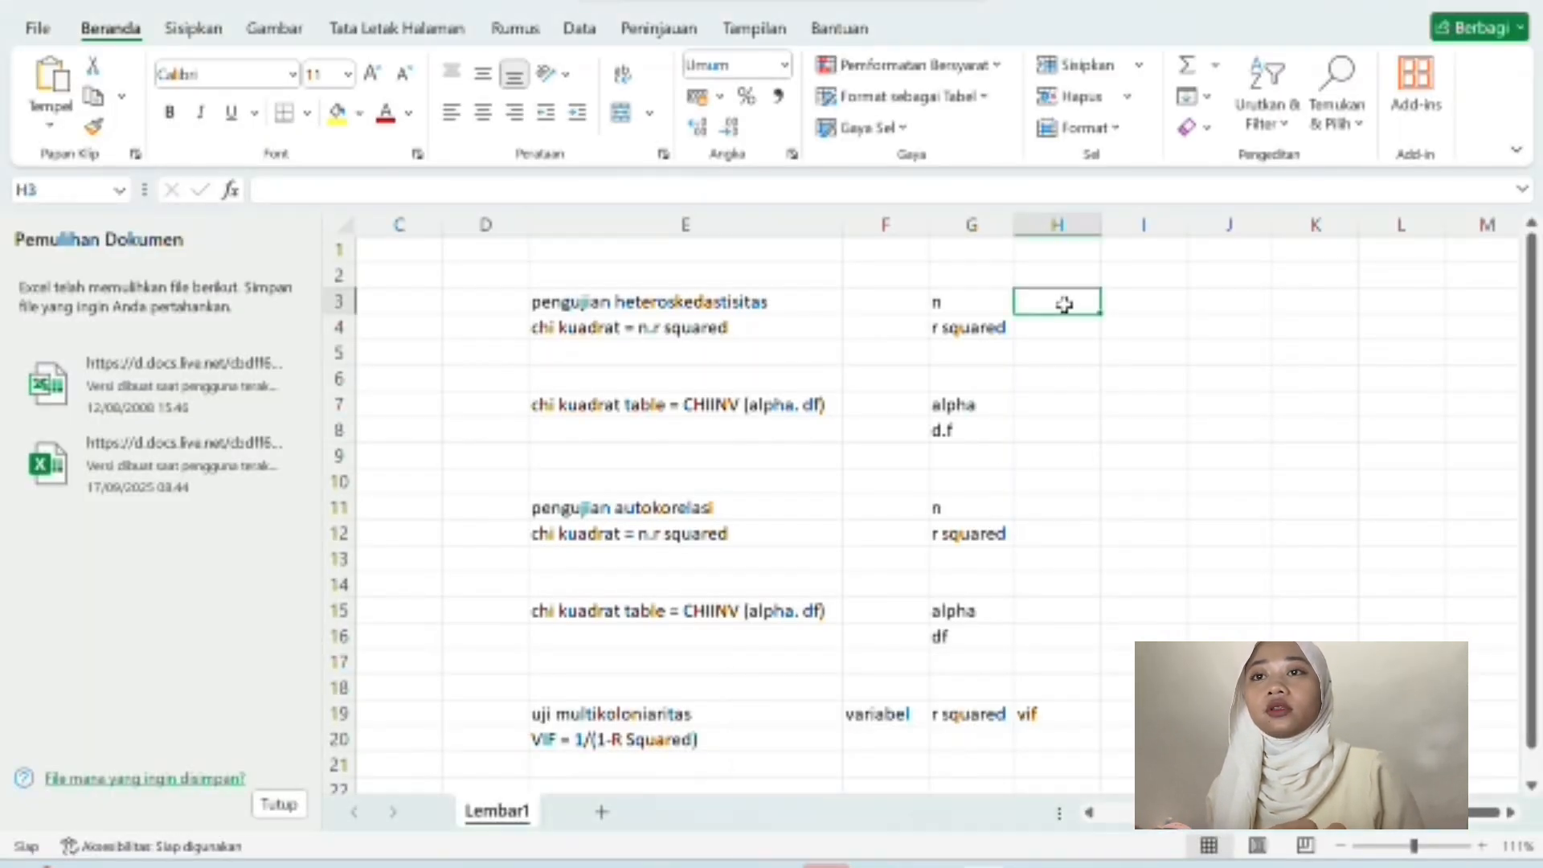
pyautogui.write('90')
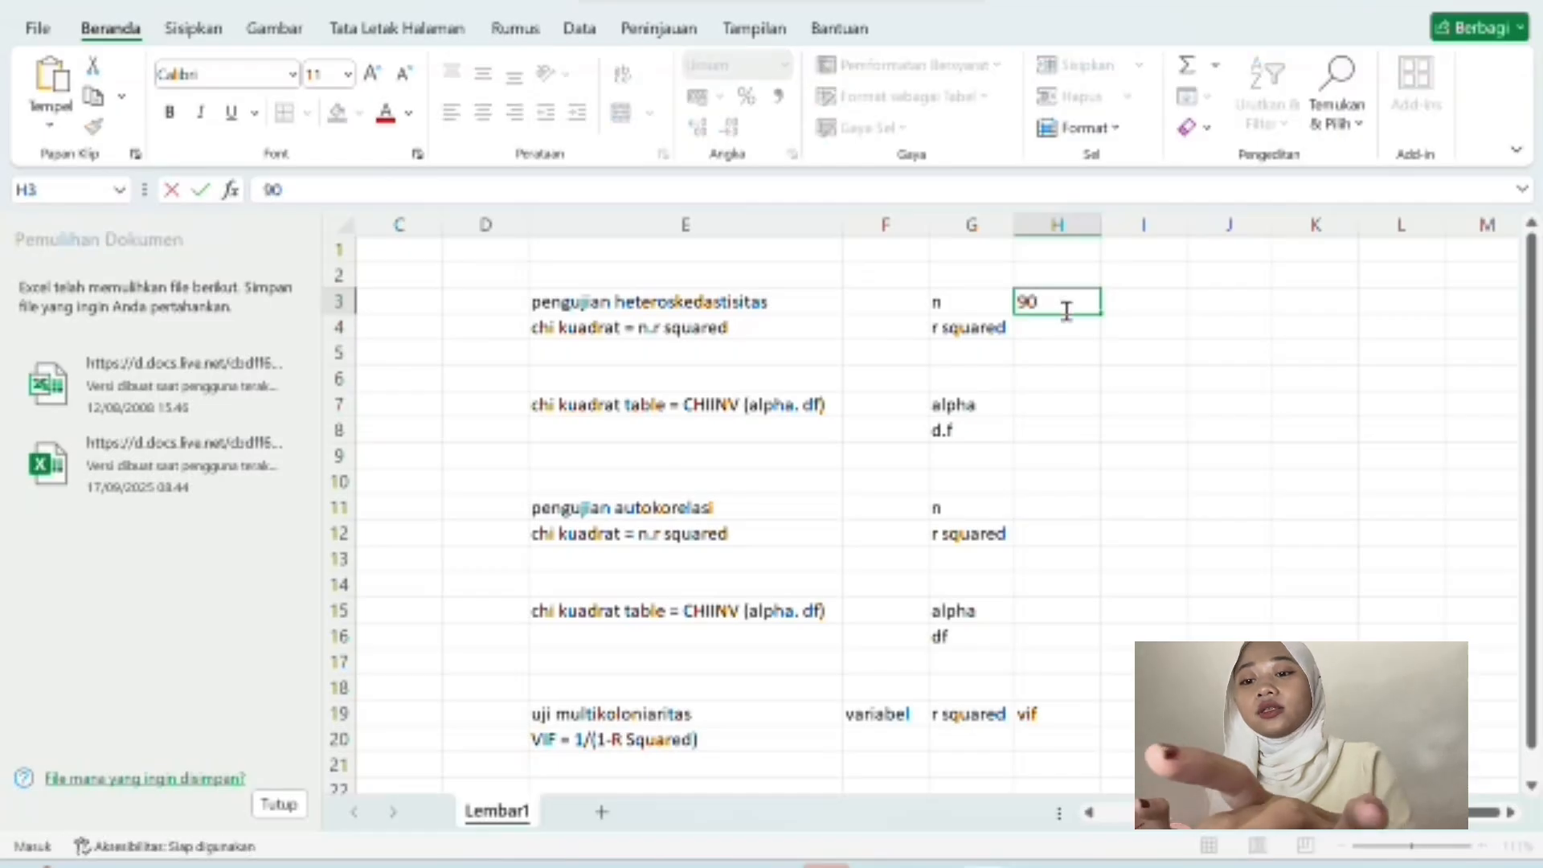
pyautogui.click(1052, 337)
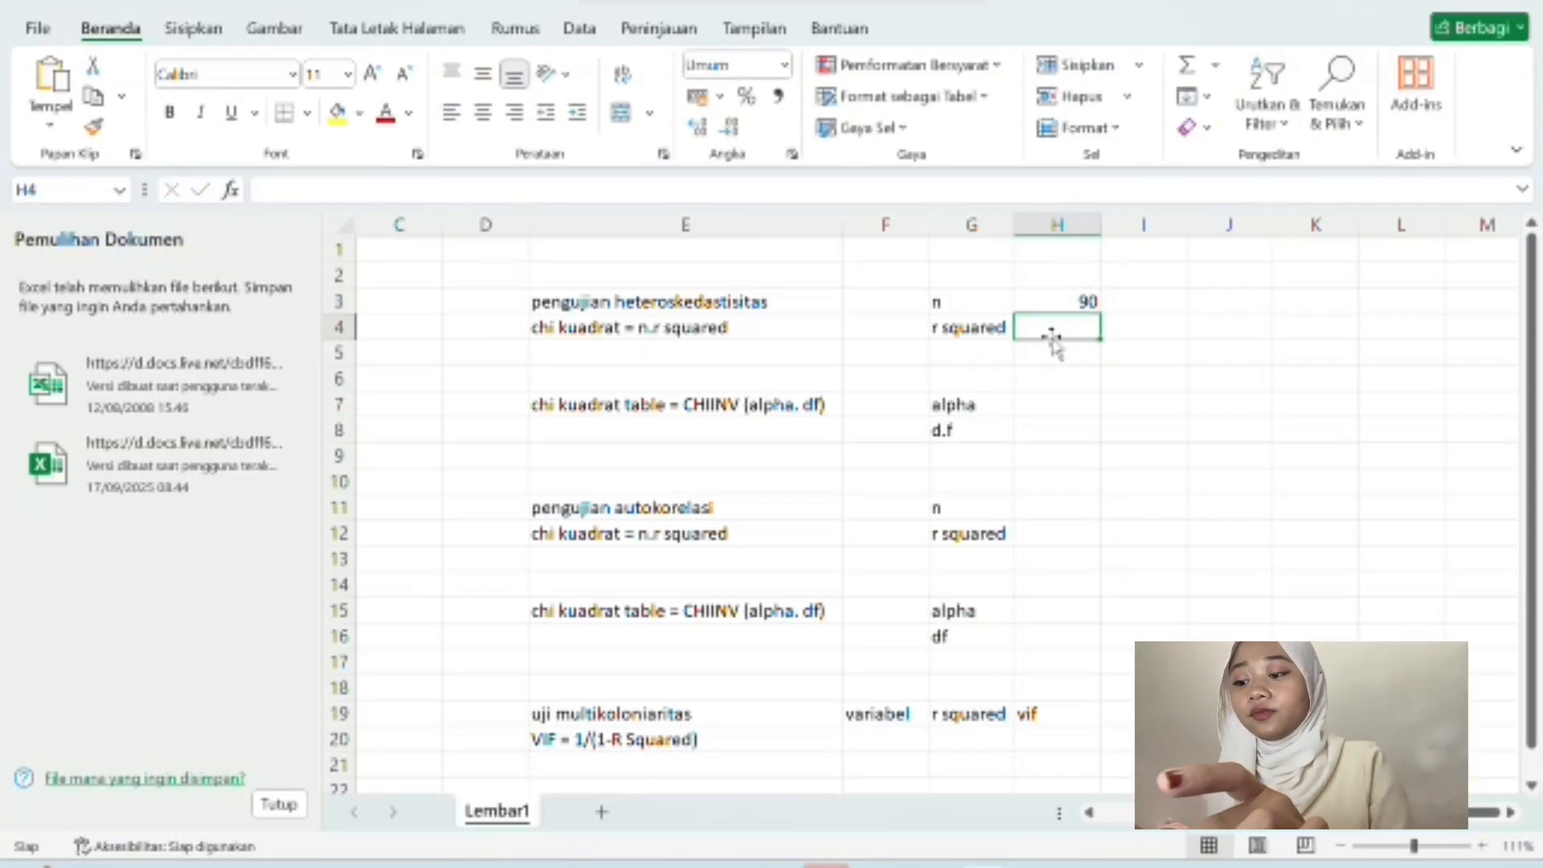
pyautogui.hotkey('ctrl', 'v')
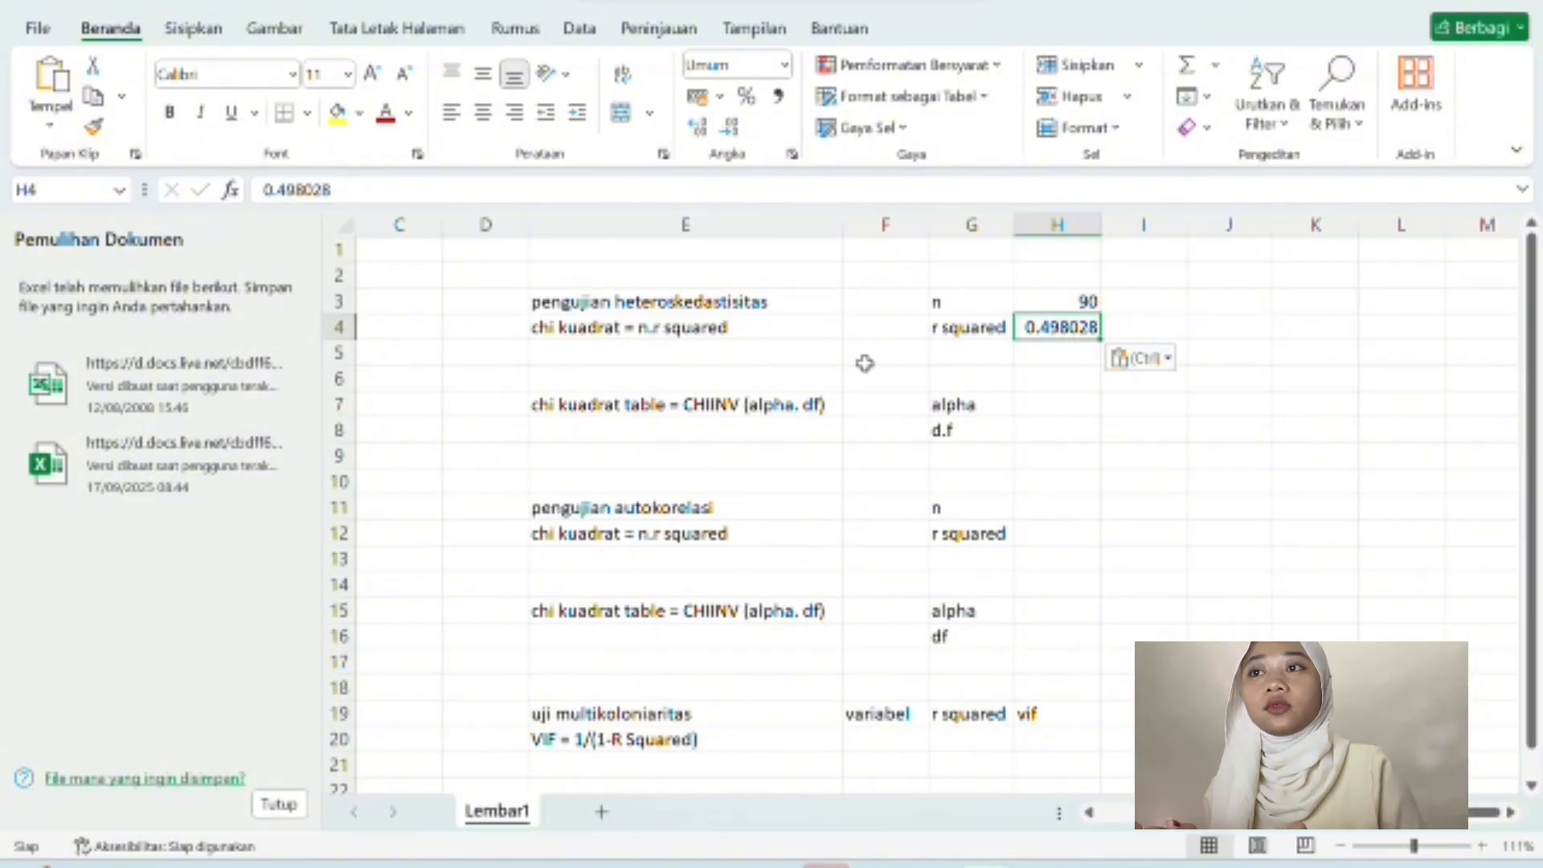
# Calculate the heteroskedasticity chi-square in E5 with the formula =H3*H4.
pyautogui.click(576, 358)
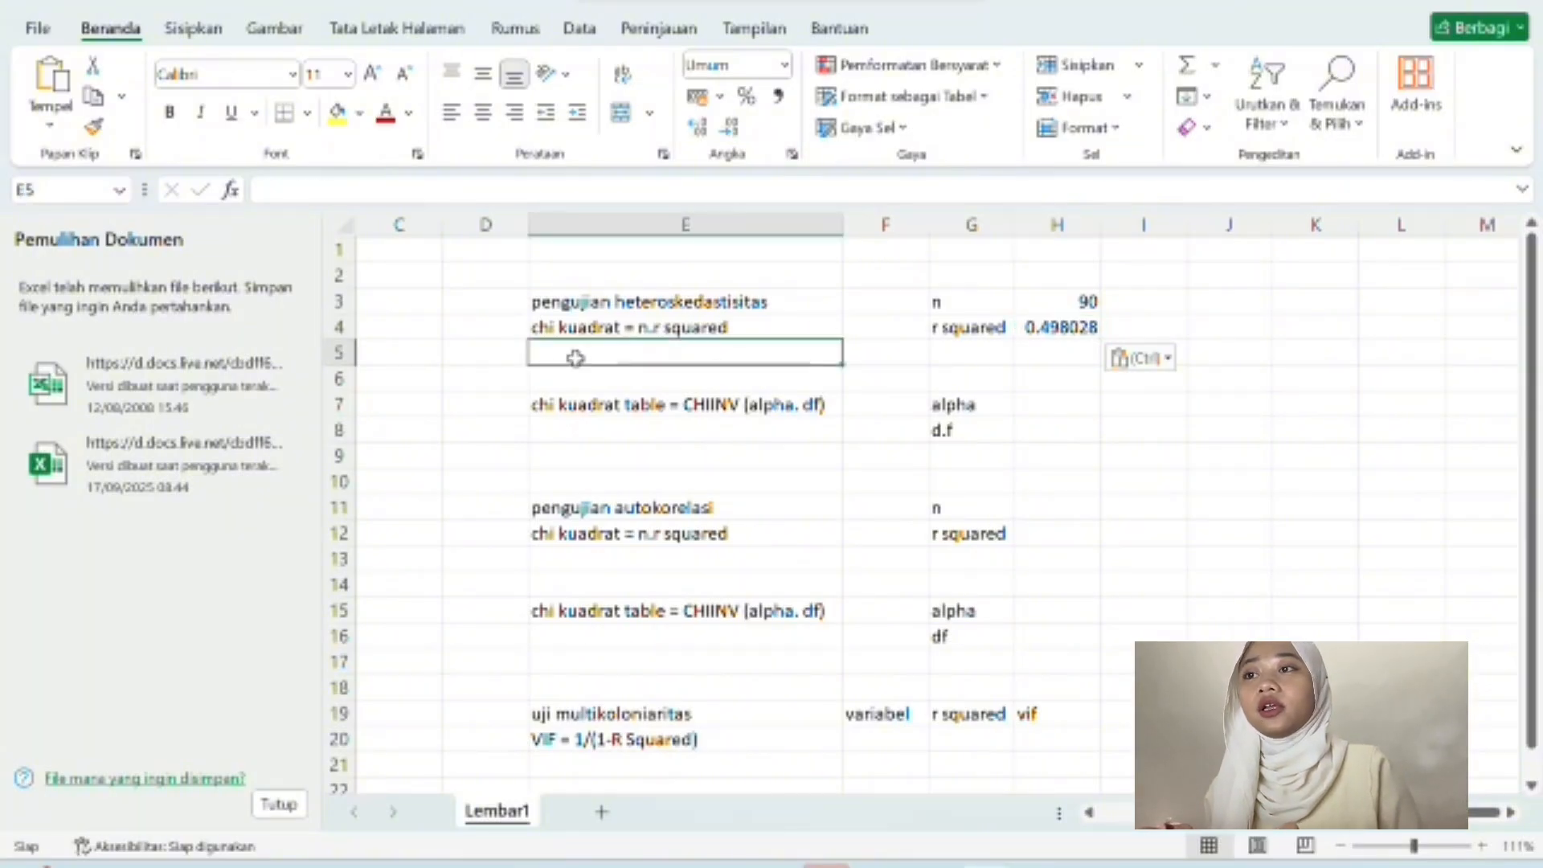
pyautogui.write('=')
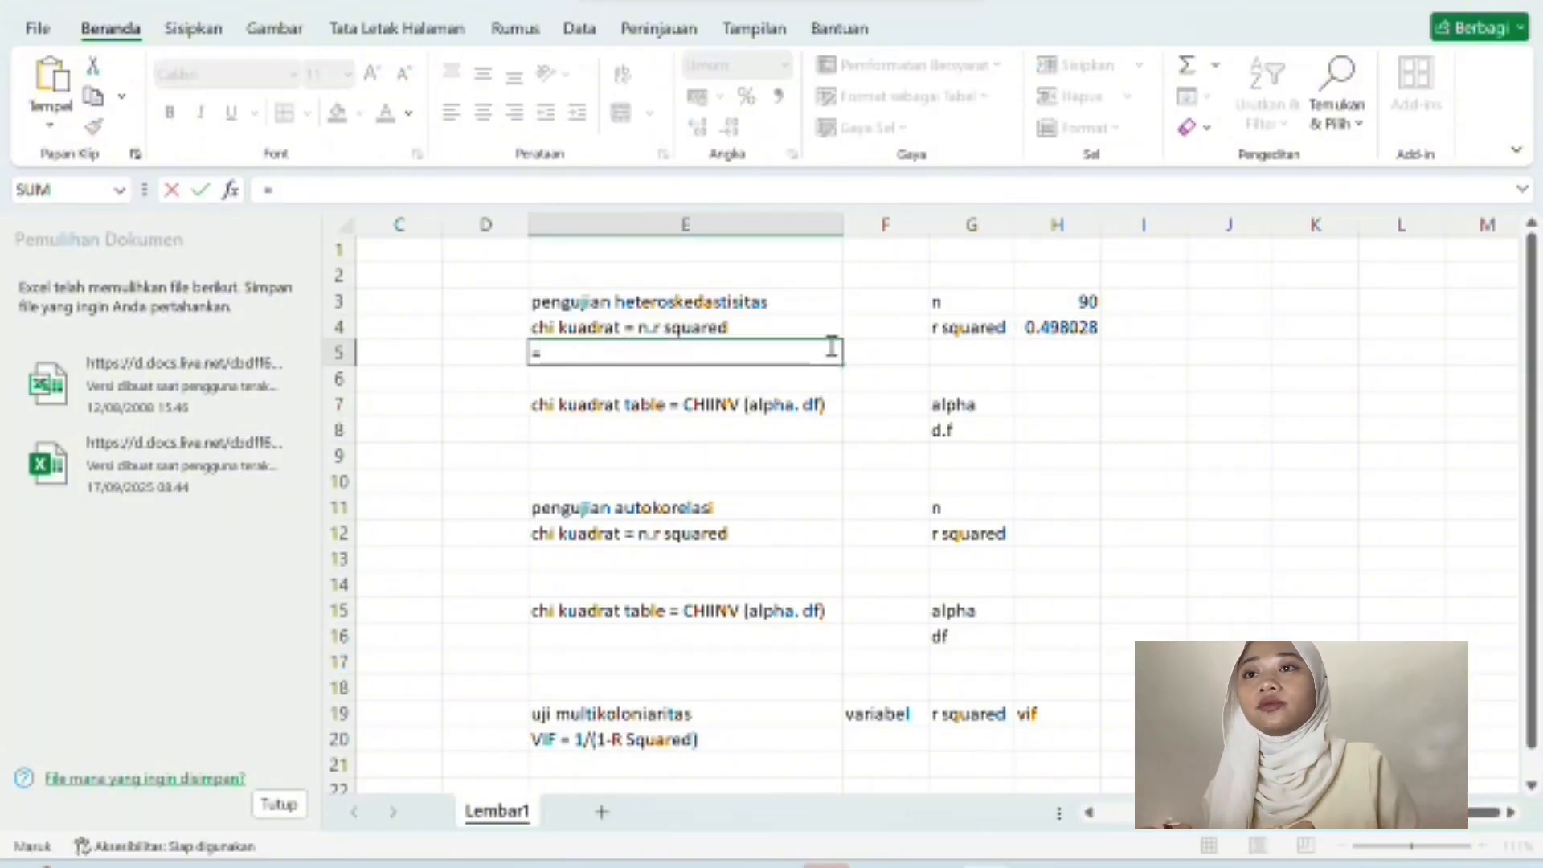
pyautogui.click(1080, 304)
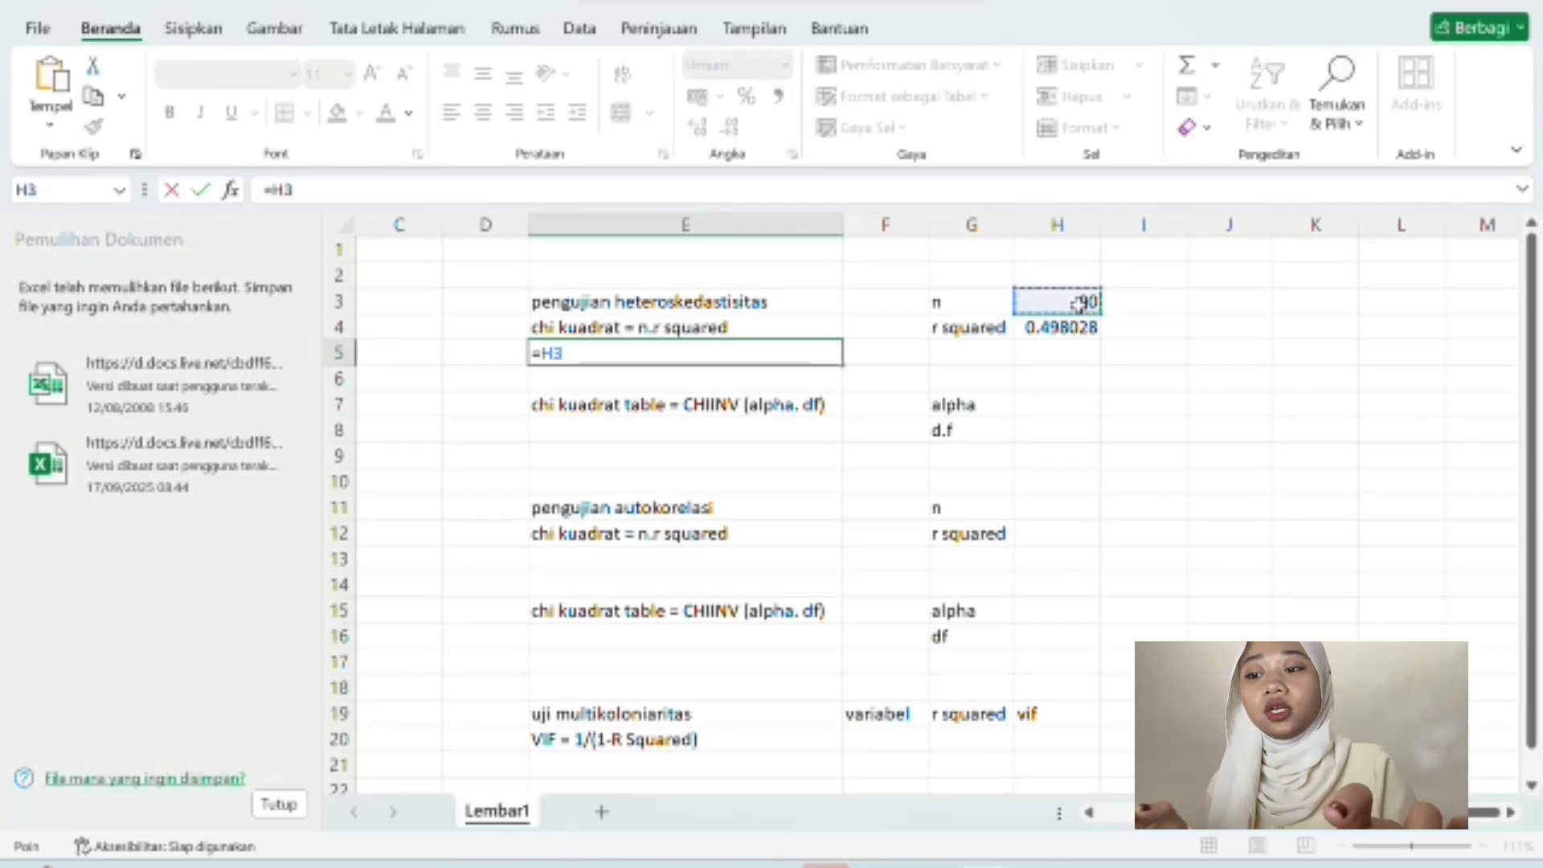
pyautogui.write('*')
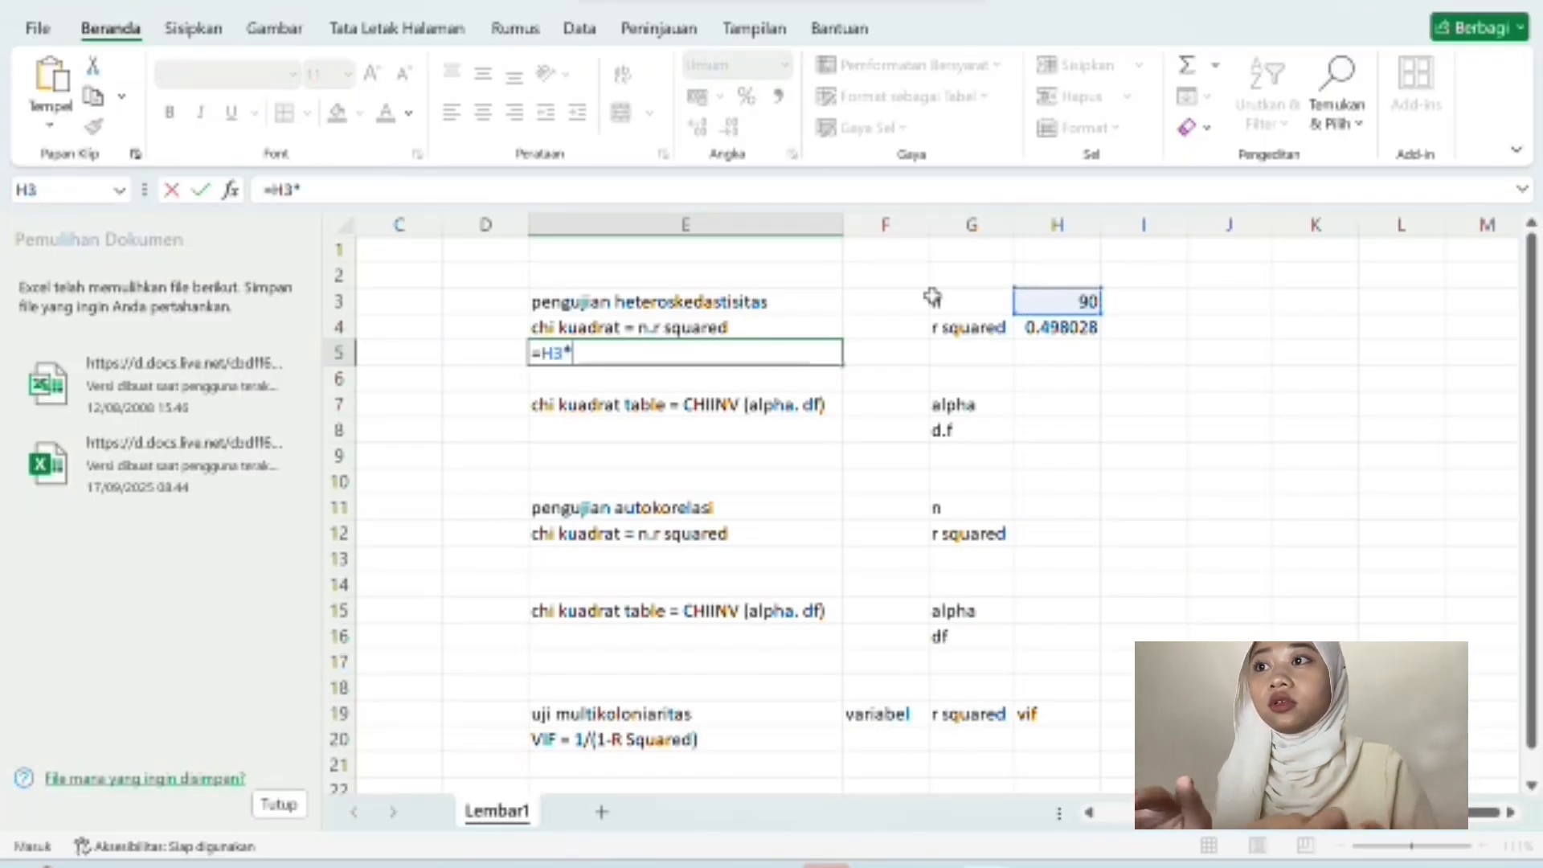
pyautogui.click(1049, 329)
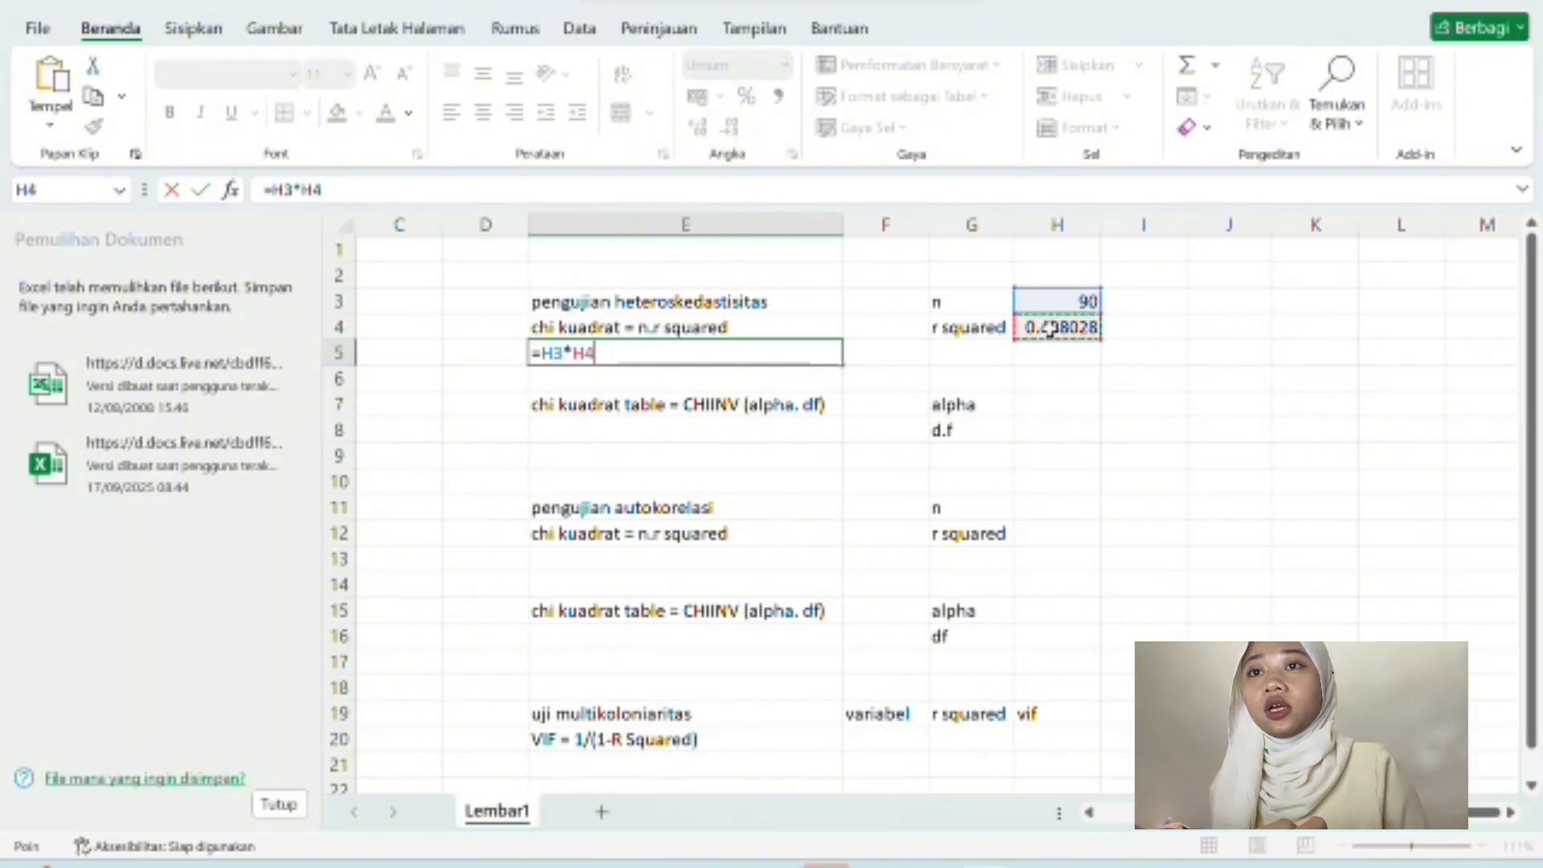
pyautogui.press('Return')
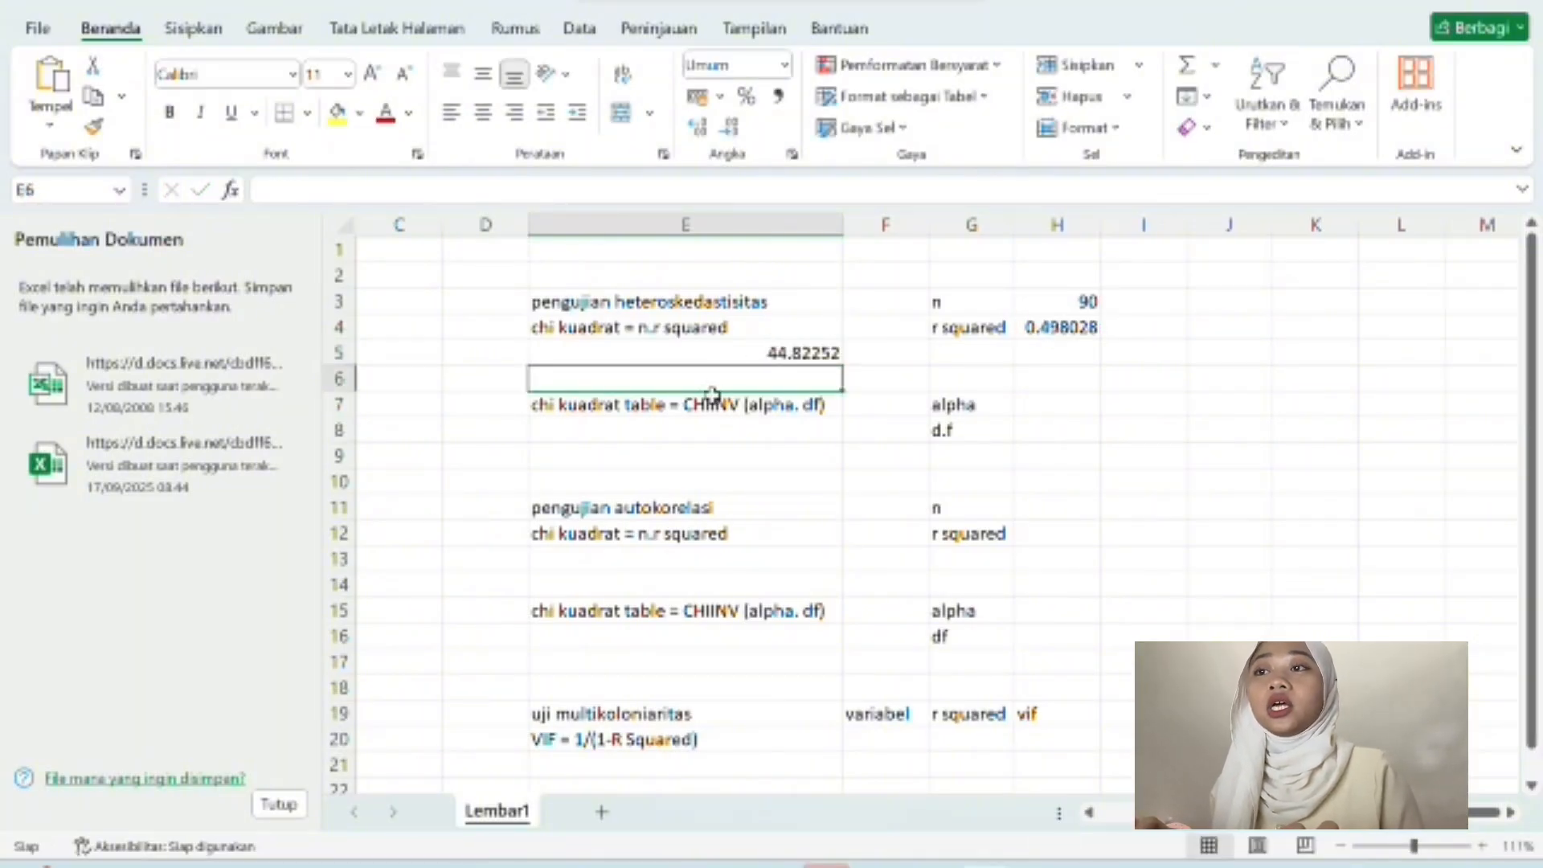
# Enter alpha 0.05 in H7 and d.f 9 in H8, and calculate the table chi-square in E8 with =CHIINV(0.05;9).
pyautogui.click(803, 427)
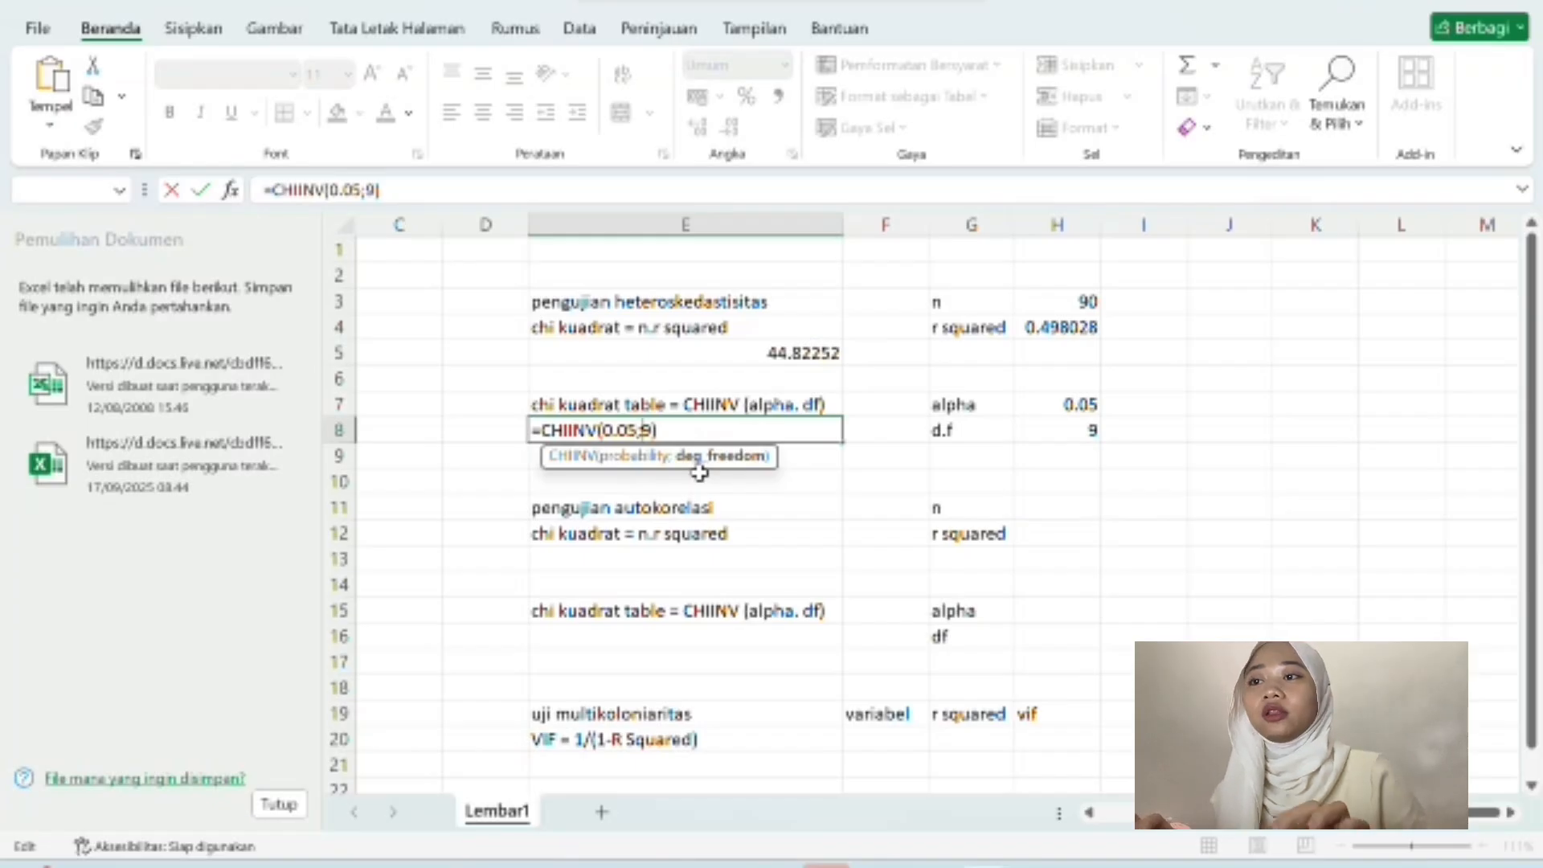
pyautogui.press('Return')
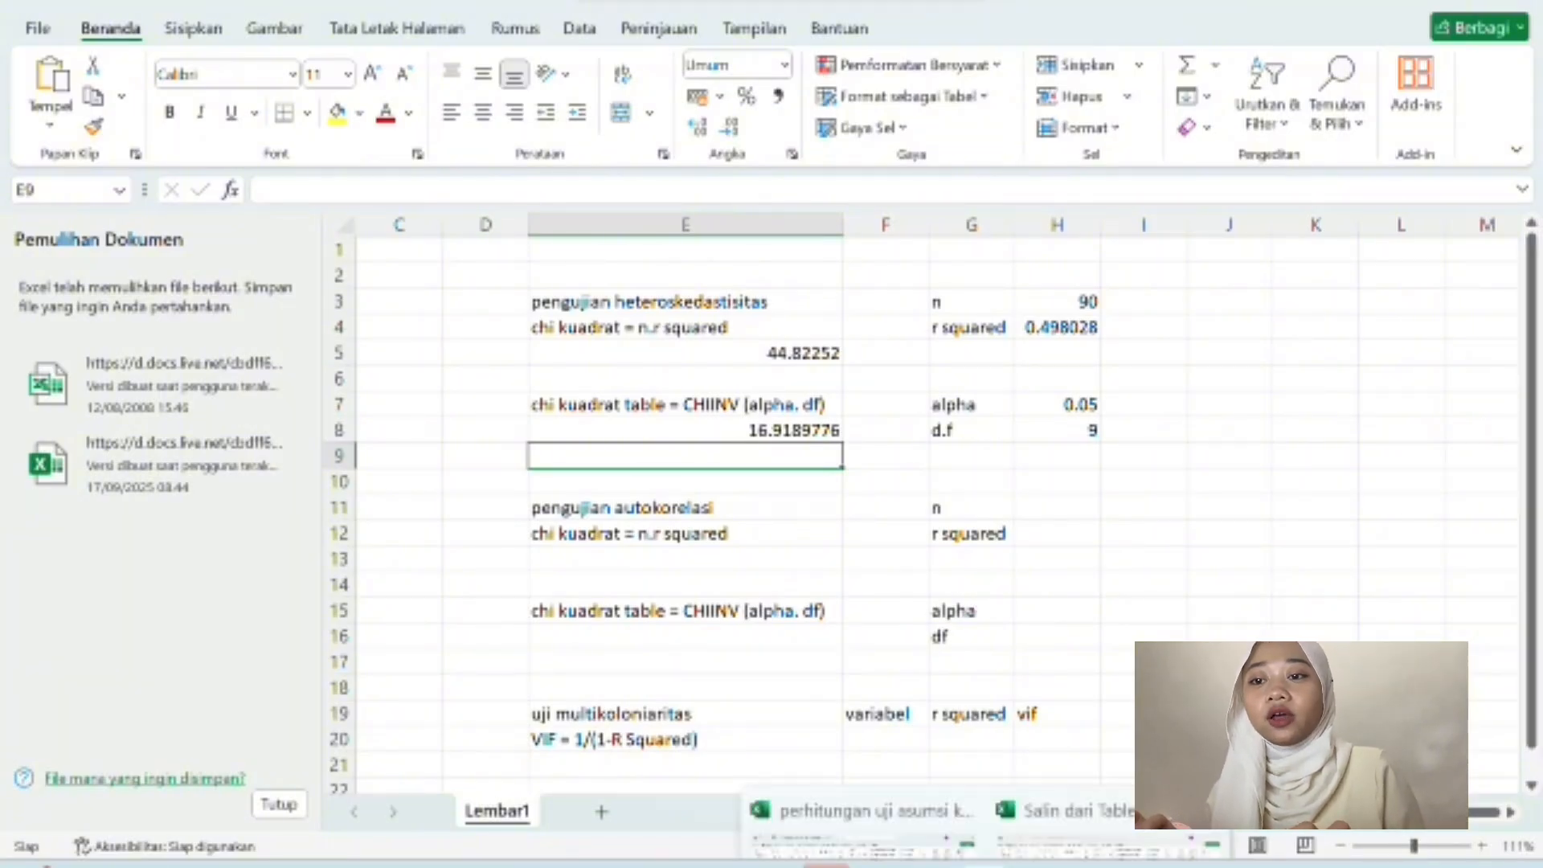
# Switch to the Word report and read the White test hypotheses, chi-square comparison and heteroskedasticity conclusion.
pyautogui.moveTo(924, 857)
pyautogui.click(958, 768)
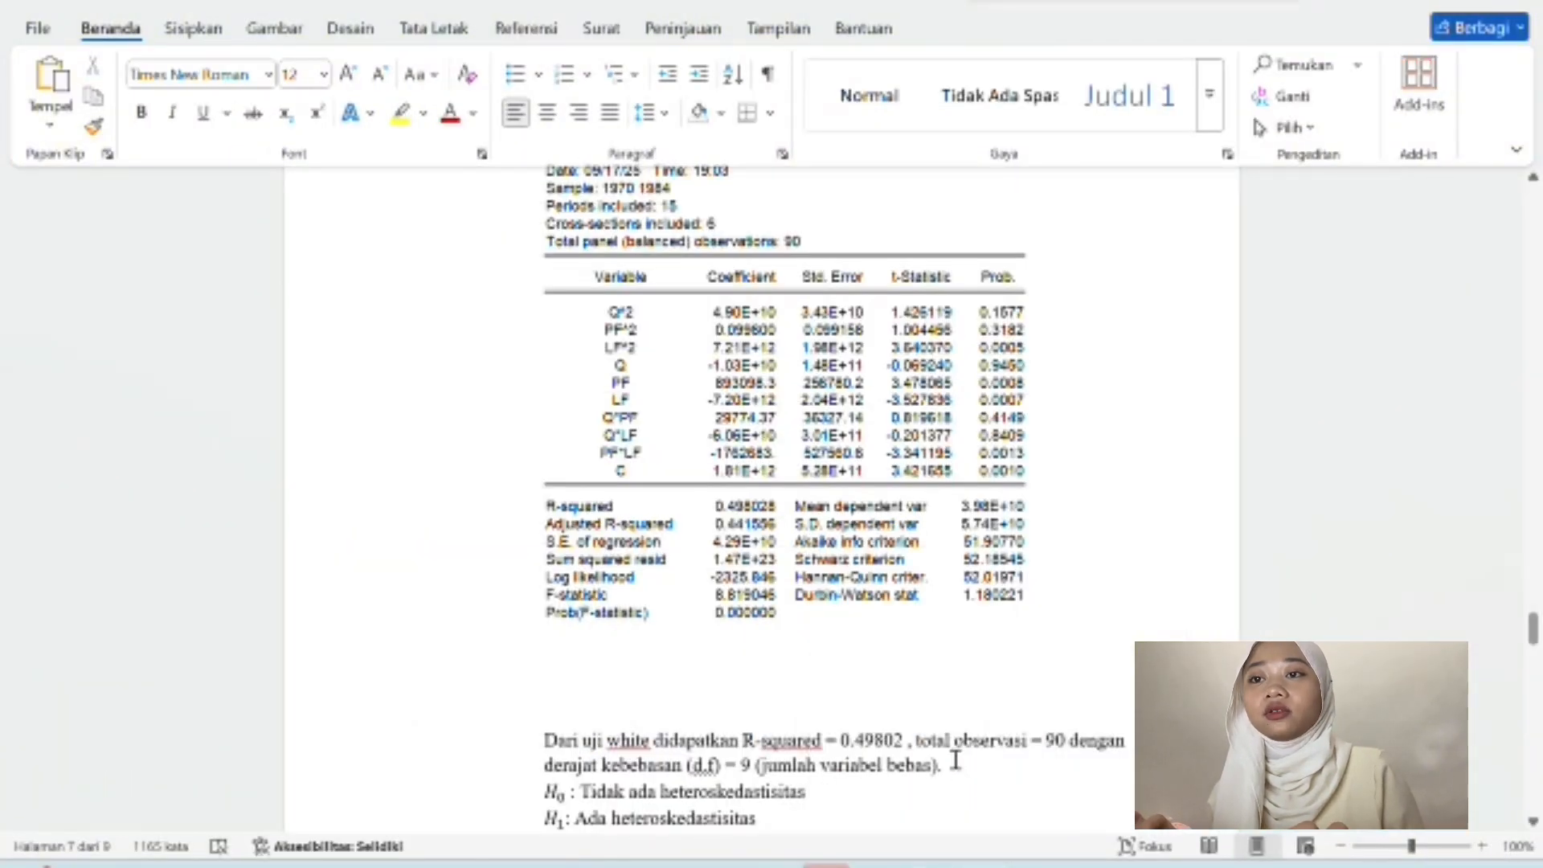
pyautogui.scroll(-3, 935, 673)
pyautogui.scroll(-3, 935, 673)
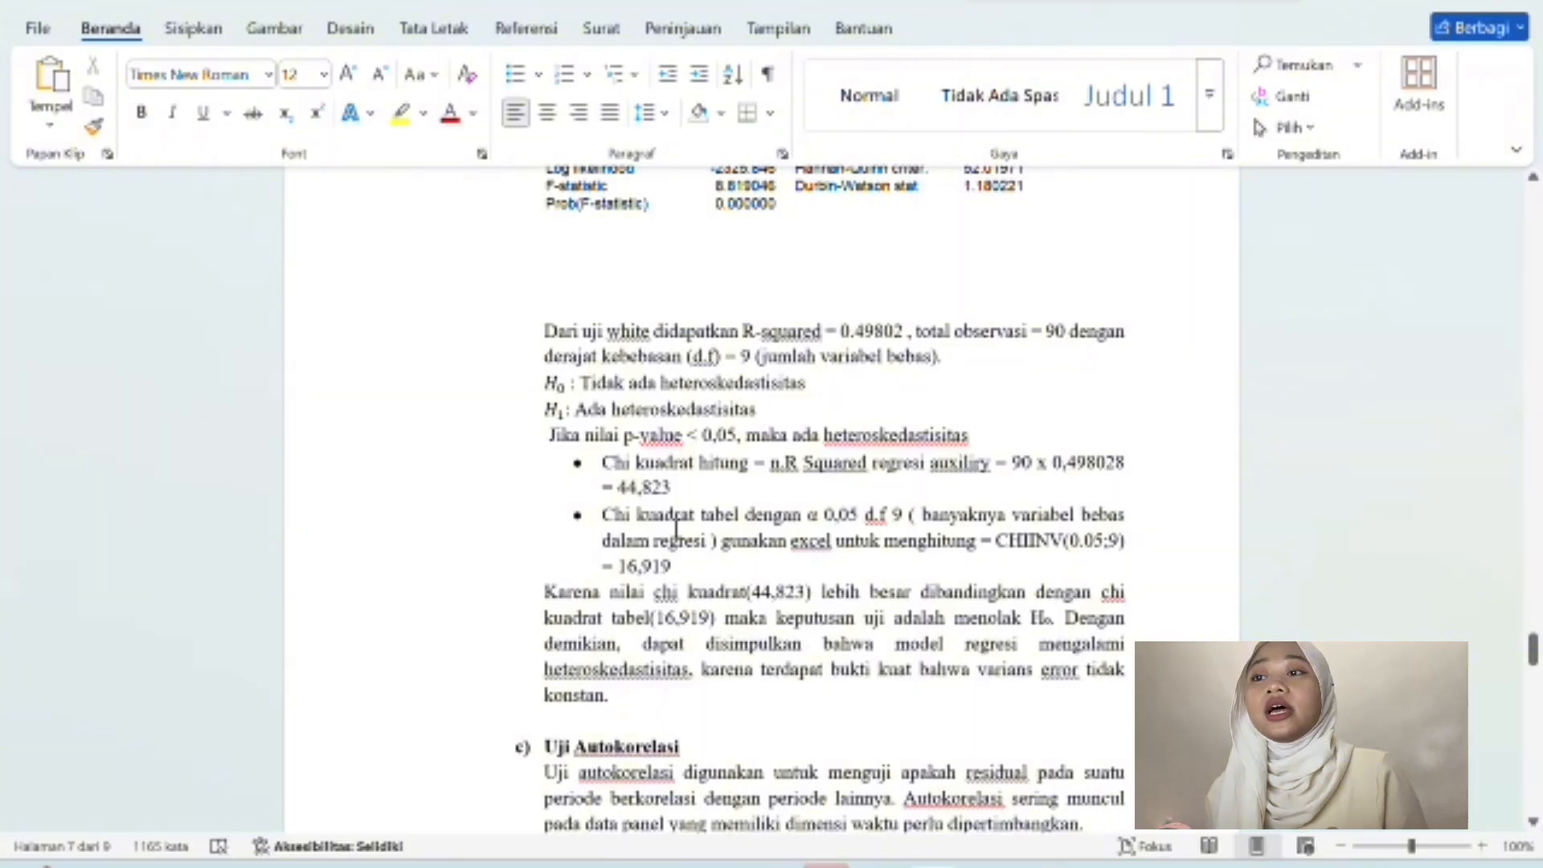
# Read the heteroskedasticity conclusion and autocorrelation introduction in the Word report, and view the autocorrelation section of the Excel calculation workbook.
pyautogui.scroll(-1, 676, 531)
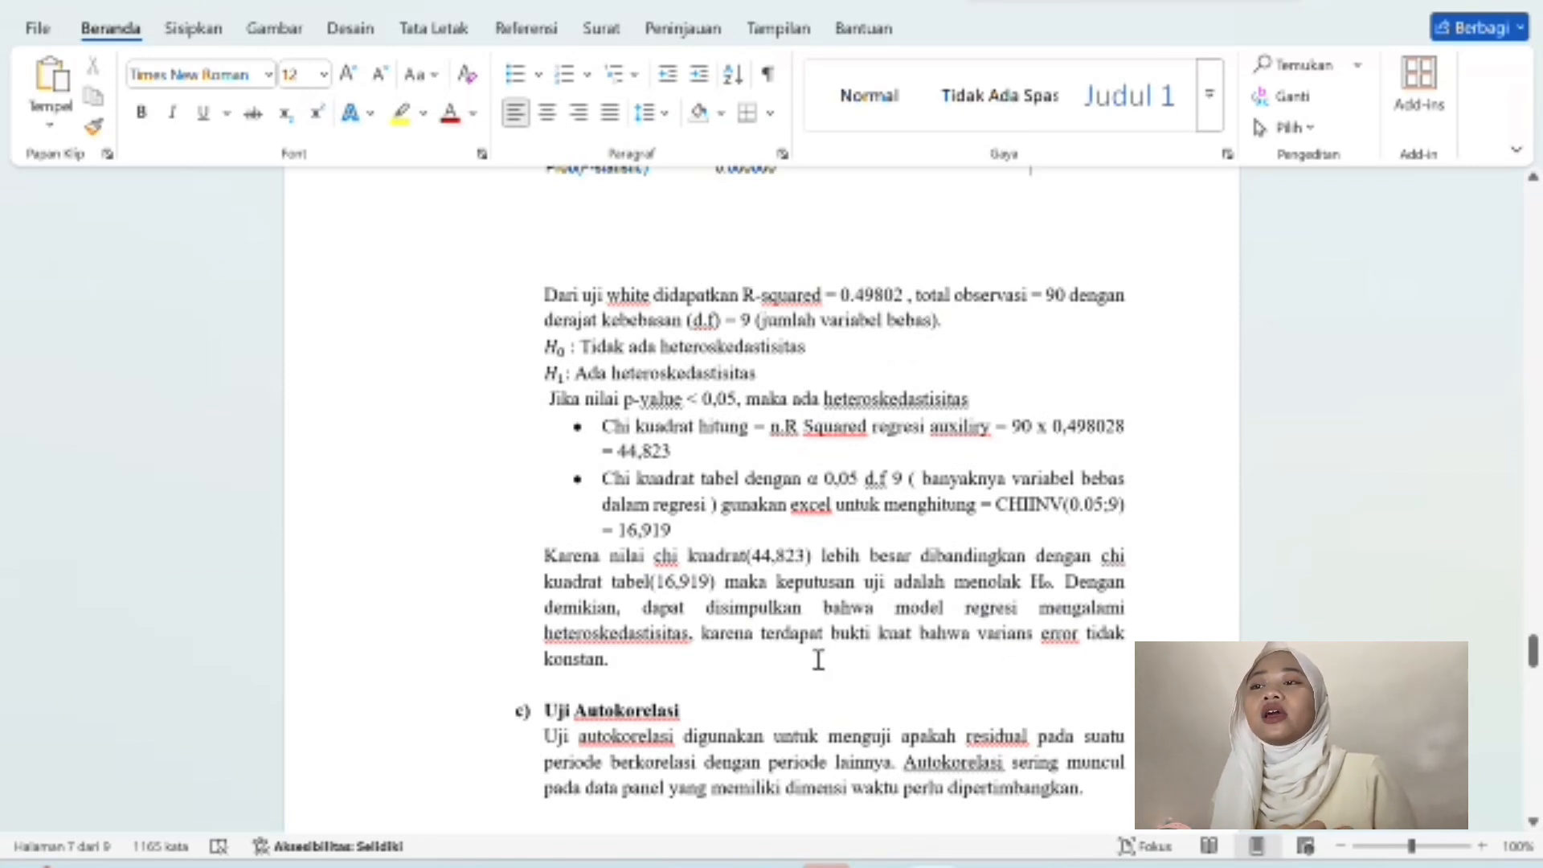
pyautogui.scroll(-5, 818, 660)
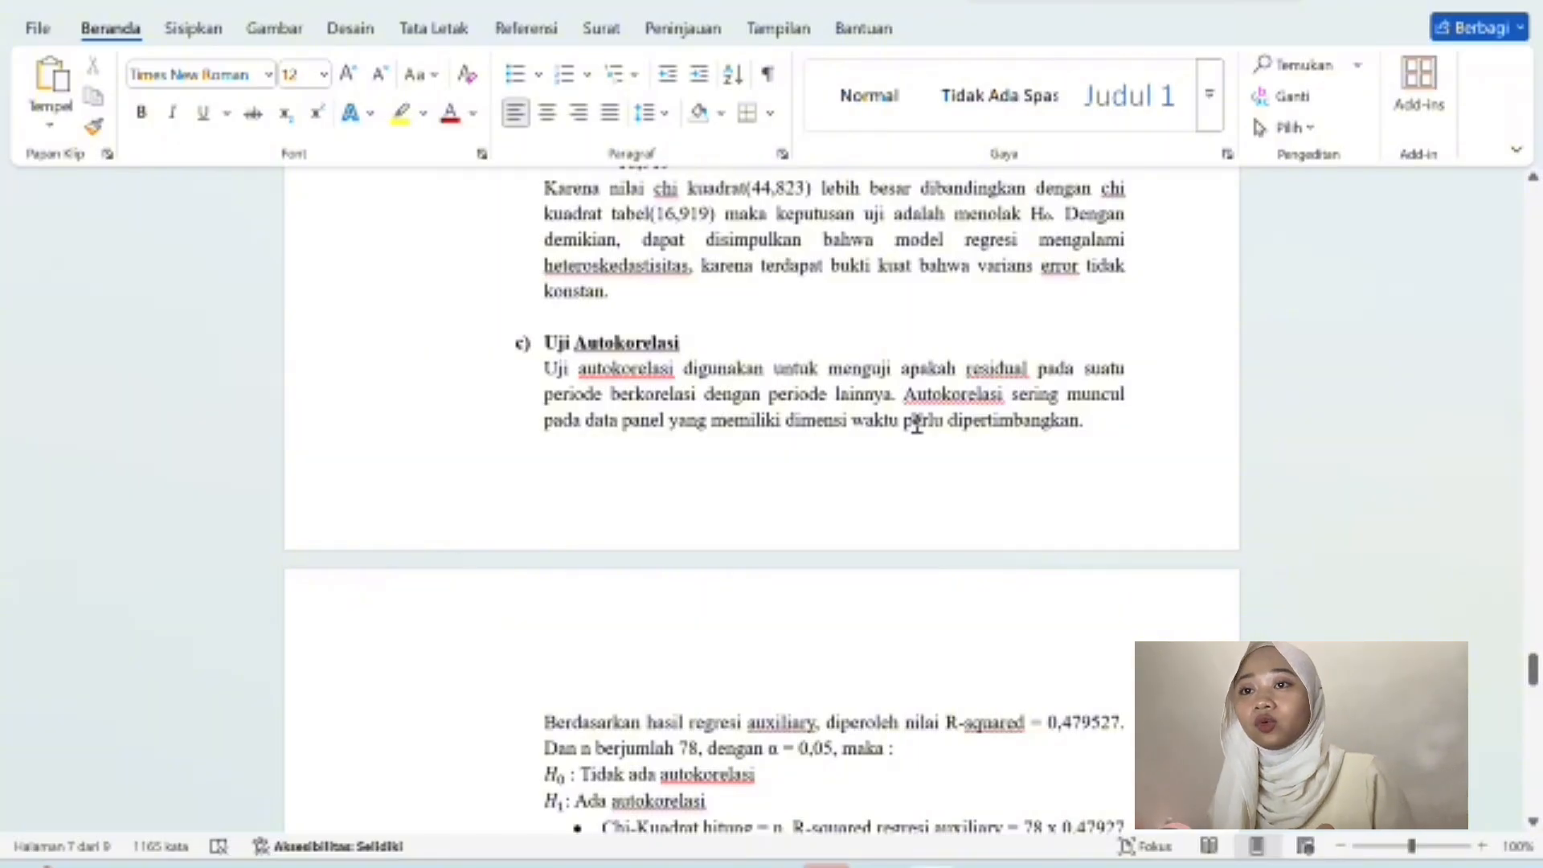
pyautogui.scroll(4, 917, 424)
pyautogui.scroll(-1, 785, 541)
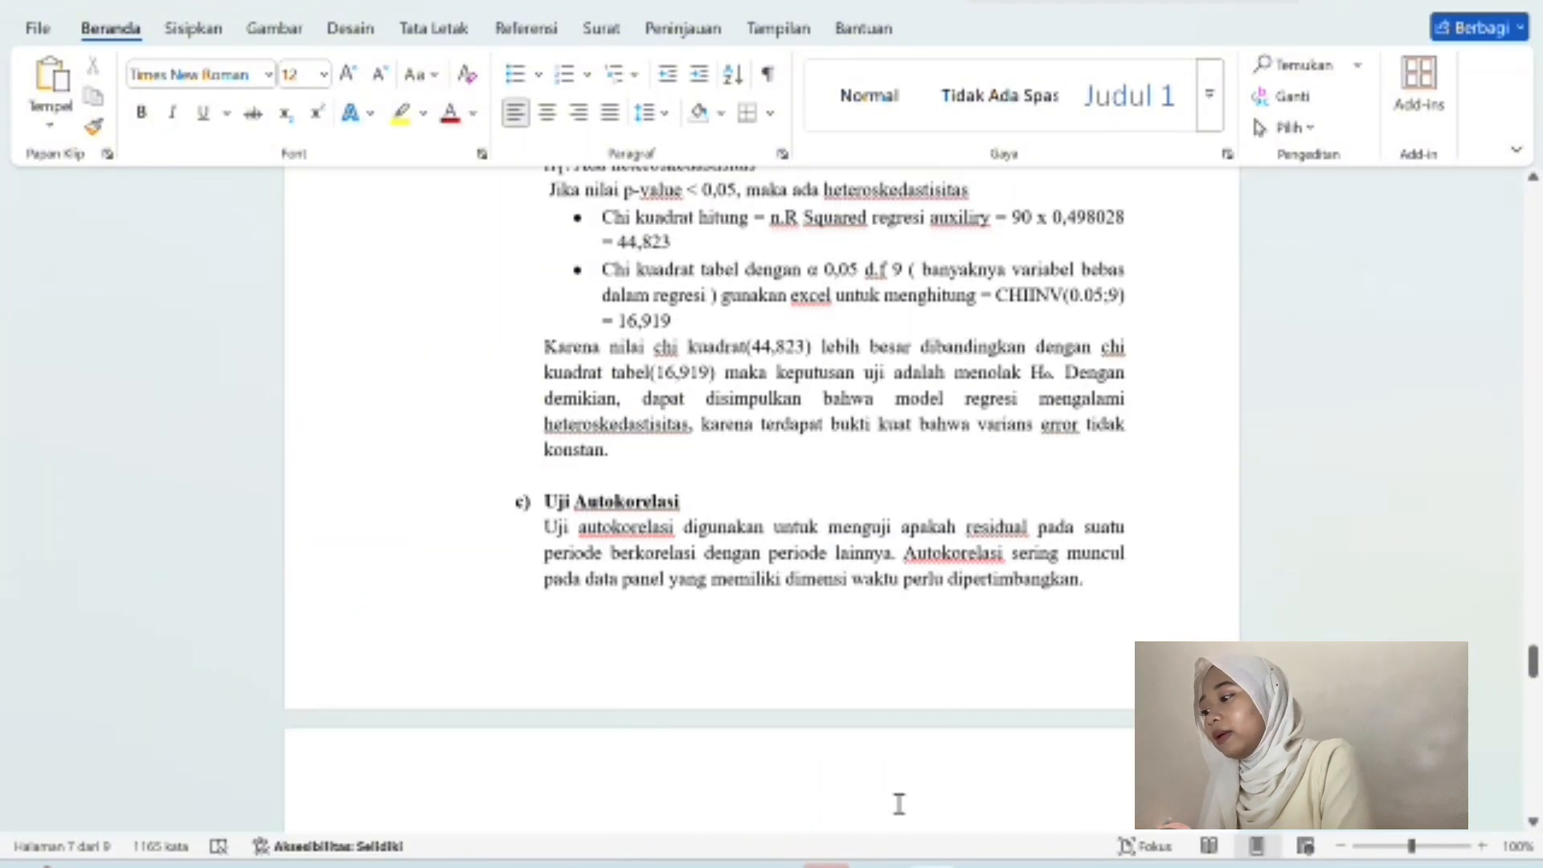
pyautogui.moveTo(985, 865)
pyautogui.click(930, 806)
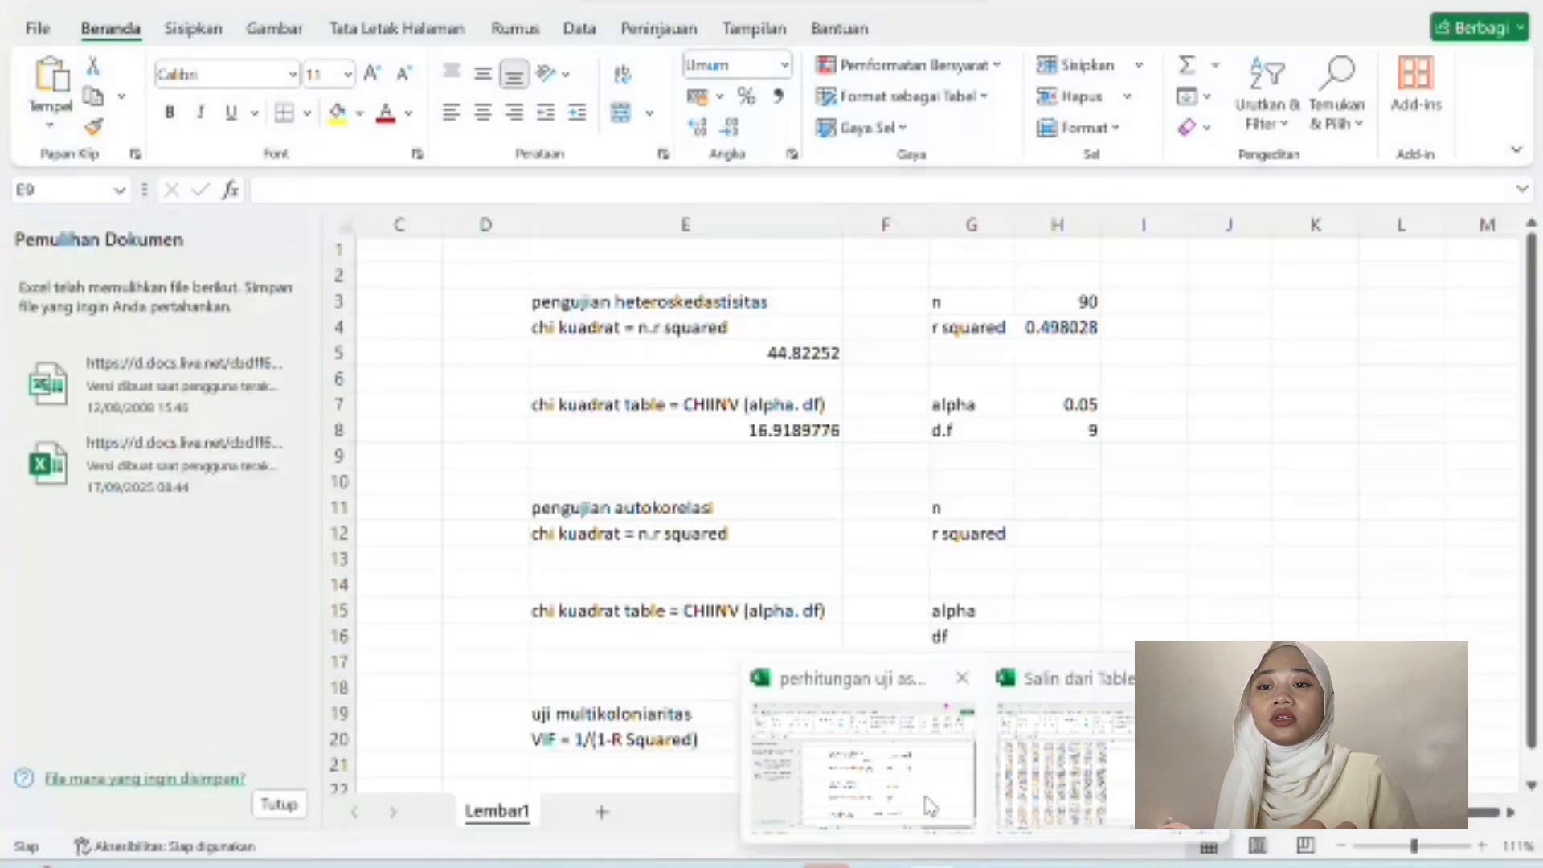
pyautogui.scroll(-1, 792, 482)
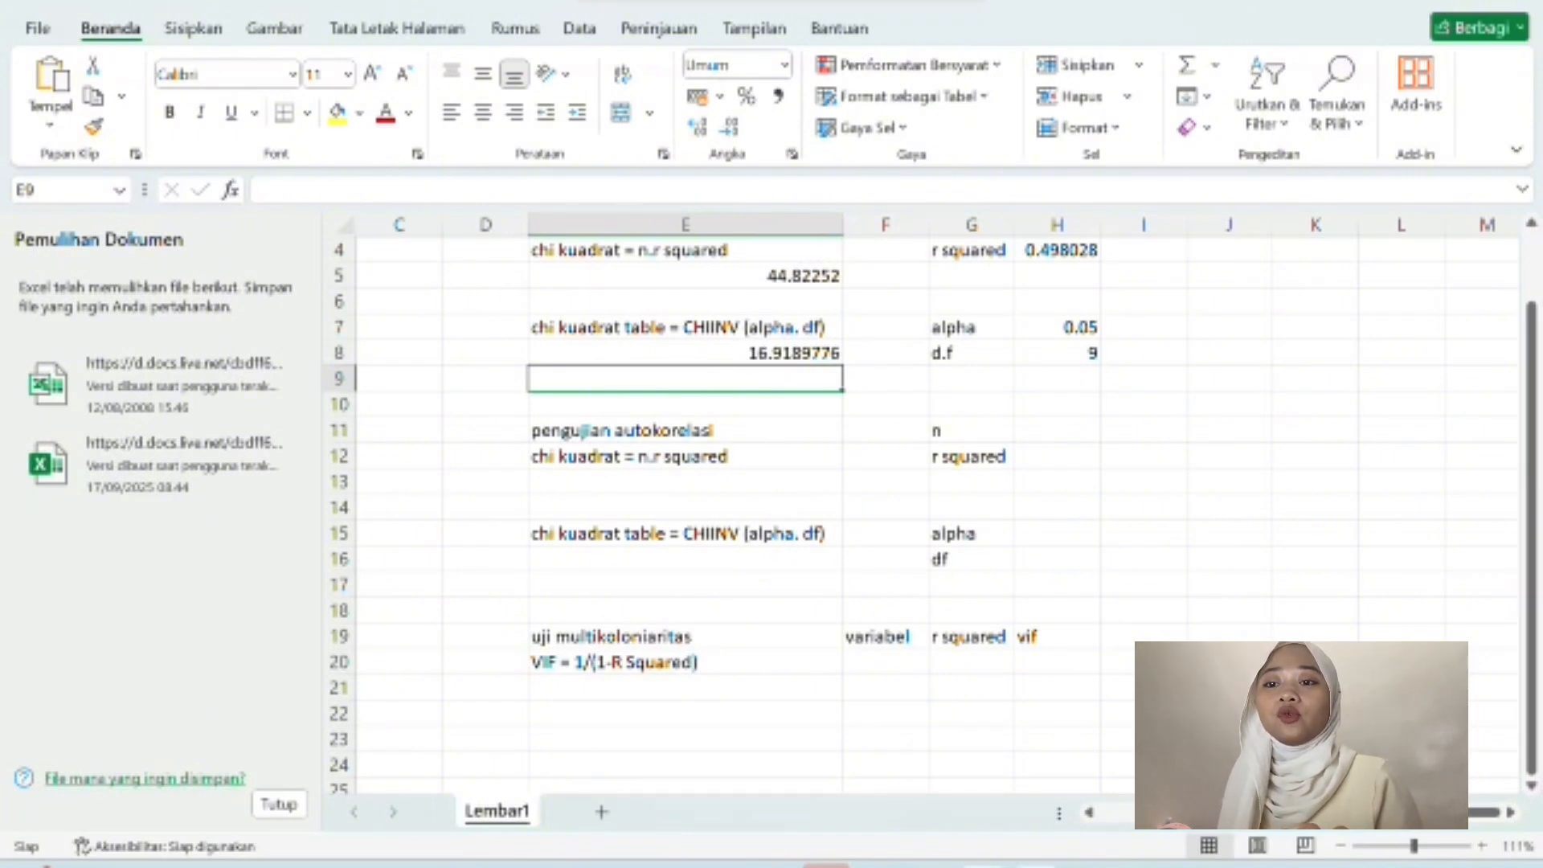
# Switch to EViews, name the RESID01^2 equation Uji_heterokedastisitas and close its window.
pyautogui.moveTo(972, 852)
pyautogui.click(936, 800)
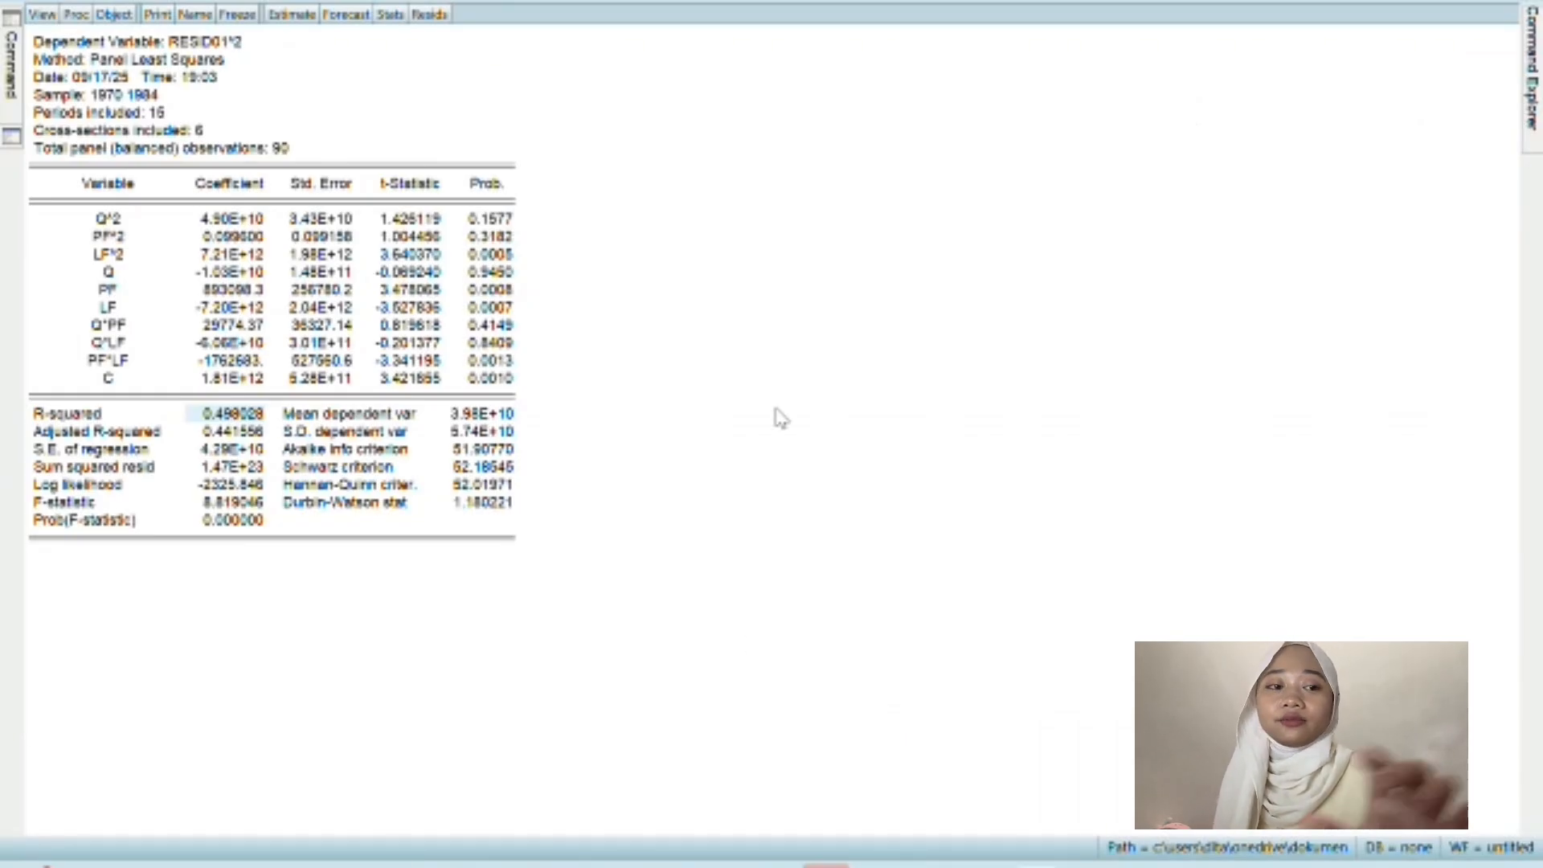
pyautogui.click(195, 14)
pyautogui.write('UJ')
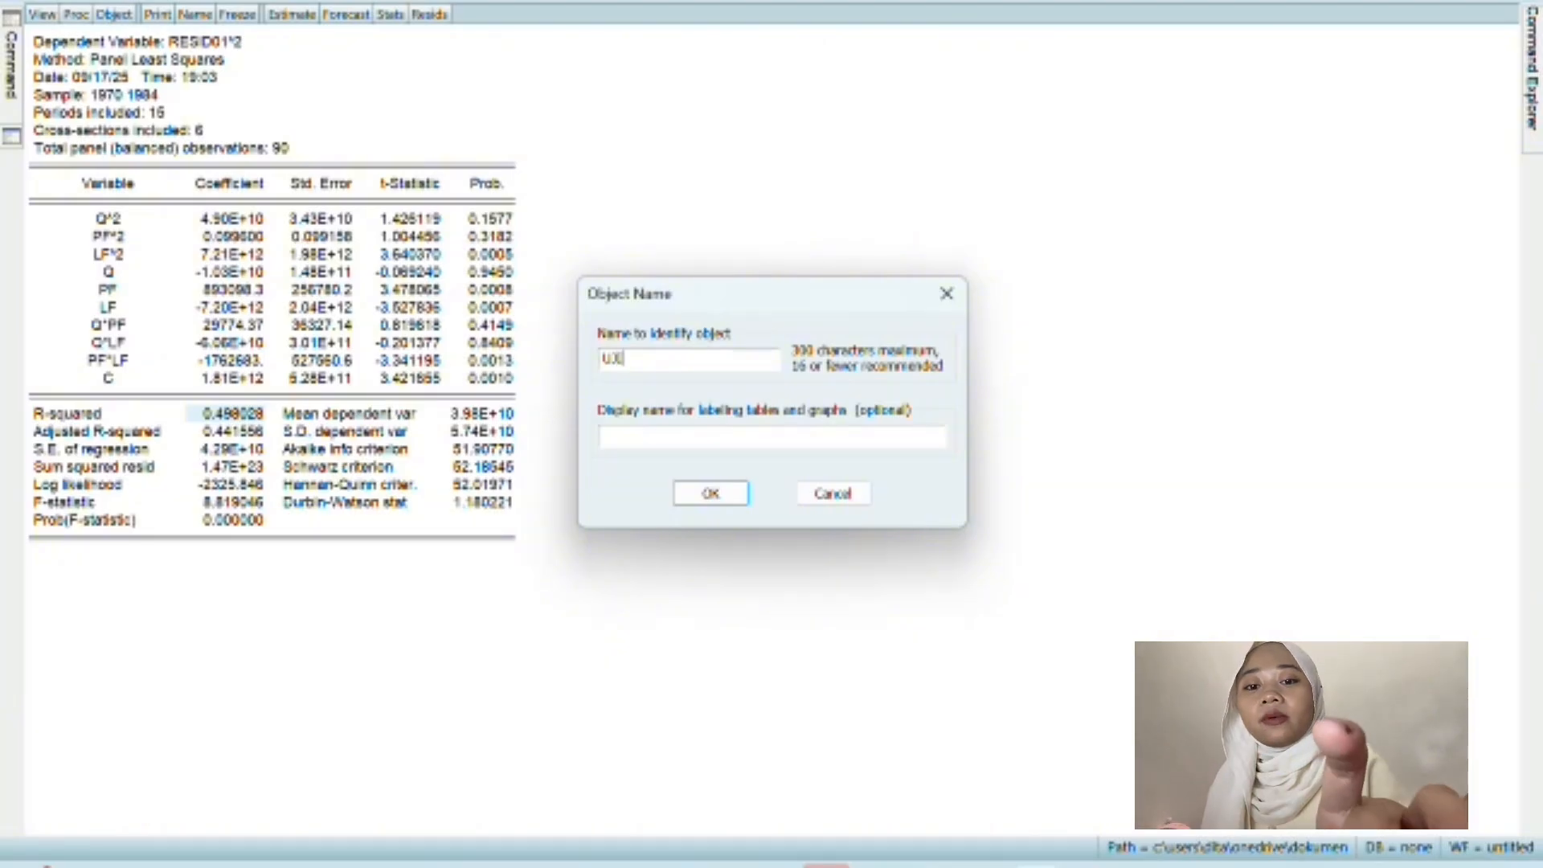
pyautogui.press('BackSpace')
pyautogui.press('capslock')
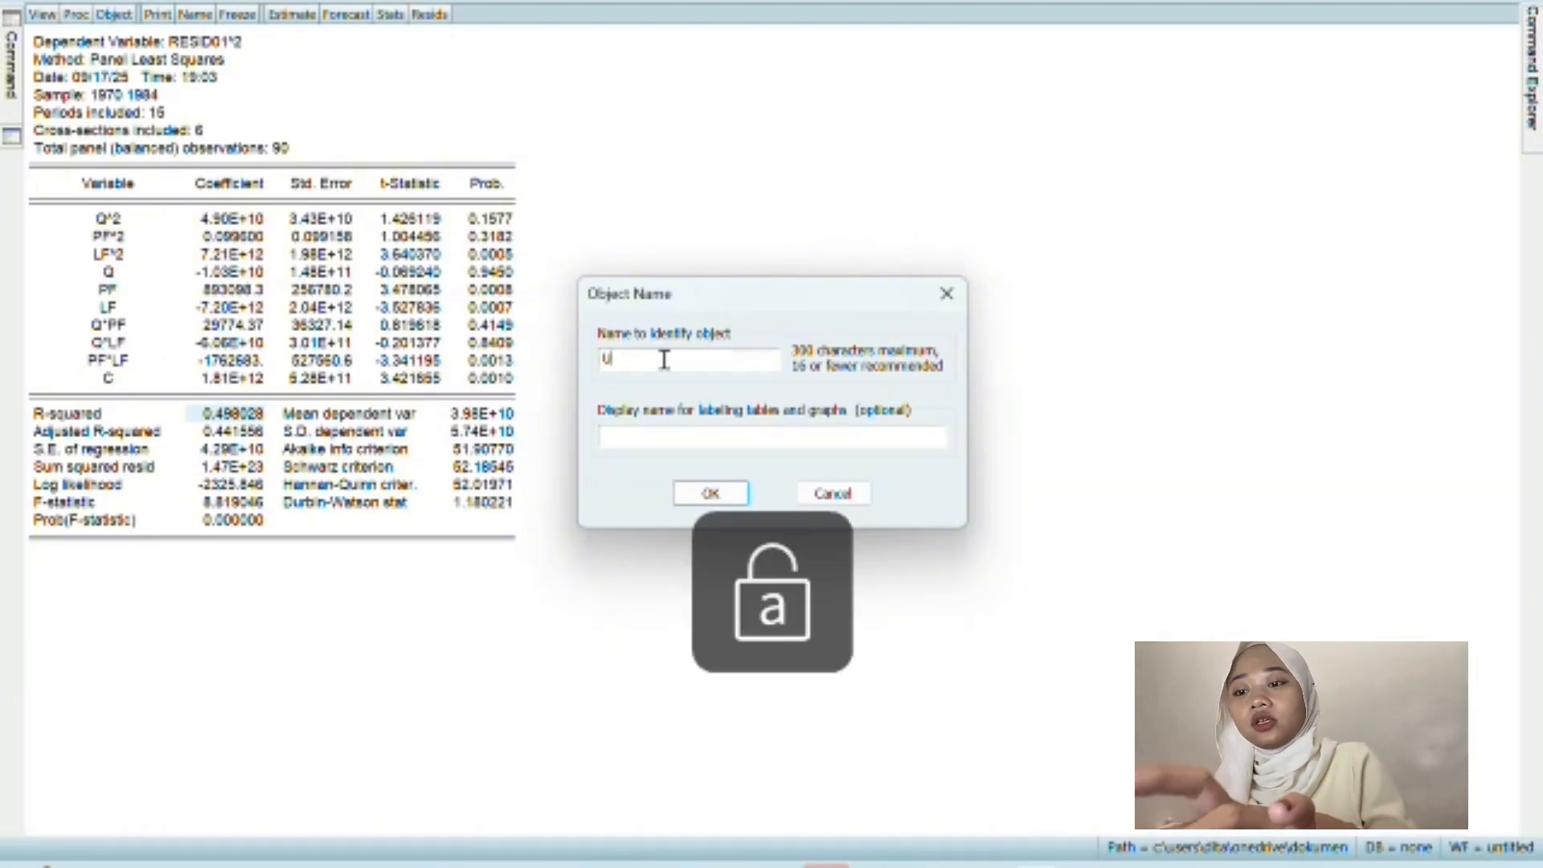
pyautogui.write('ji')
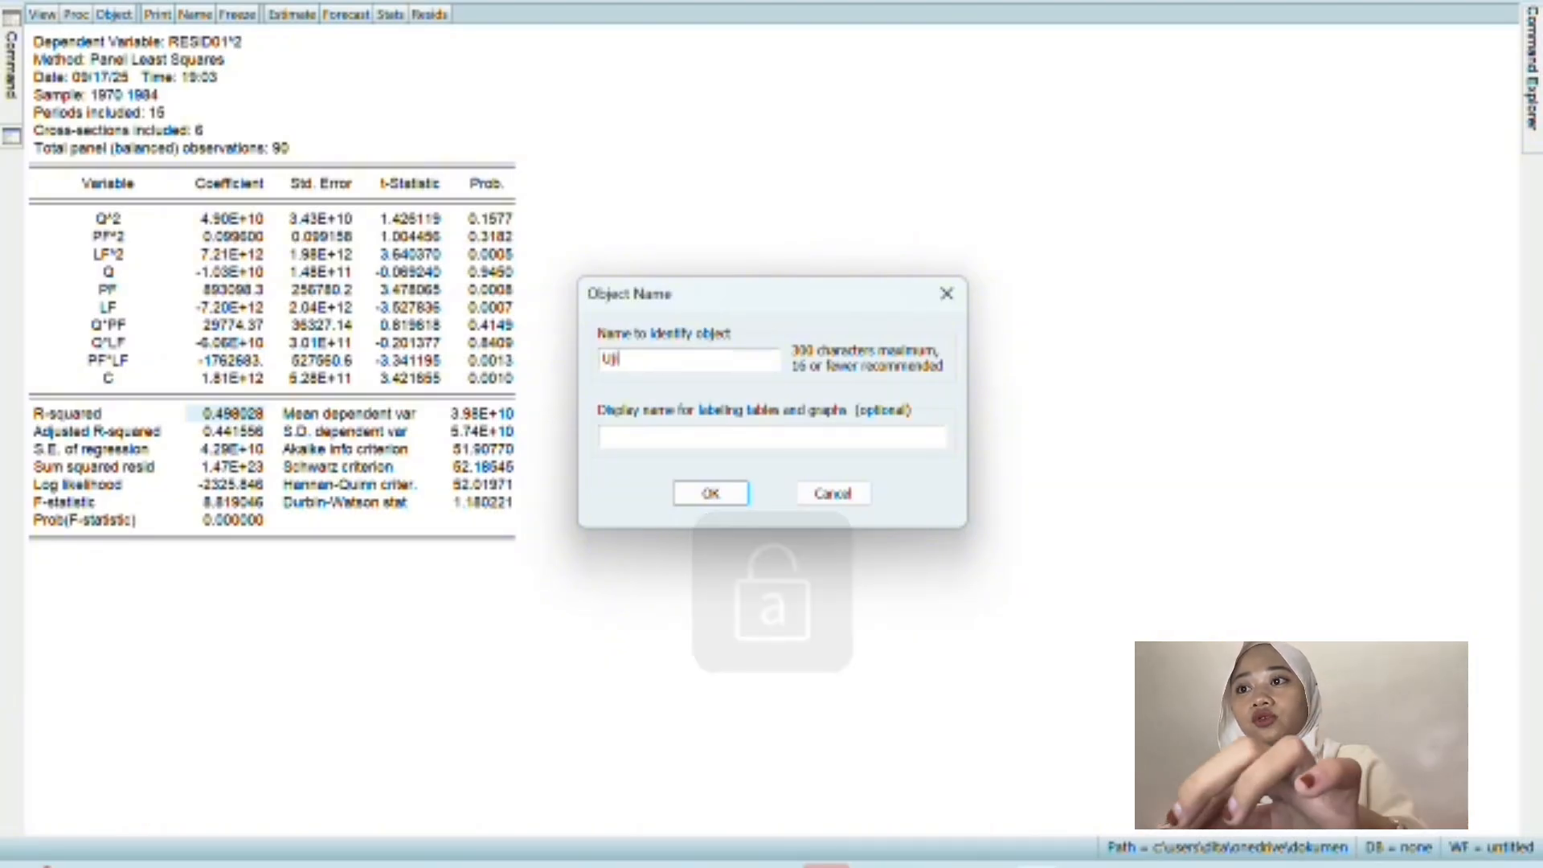
pyautogui.write('_')
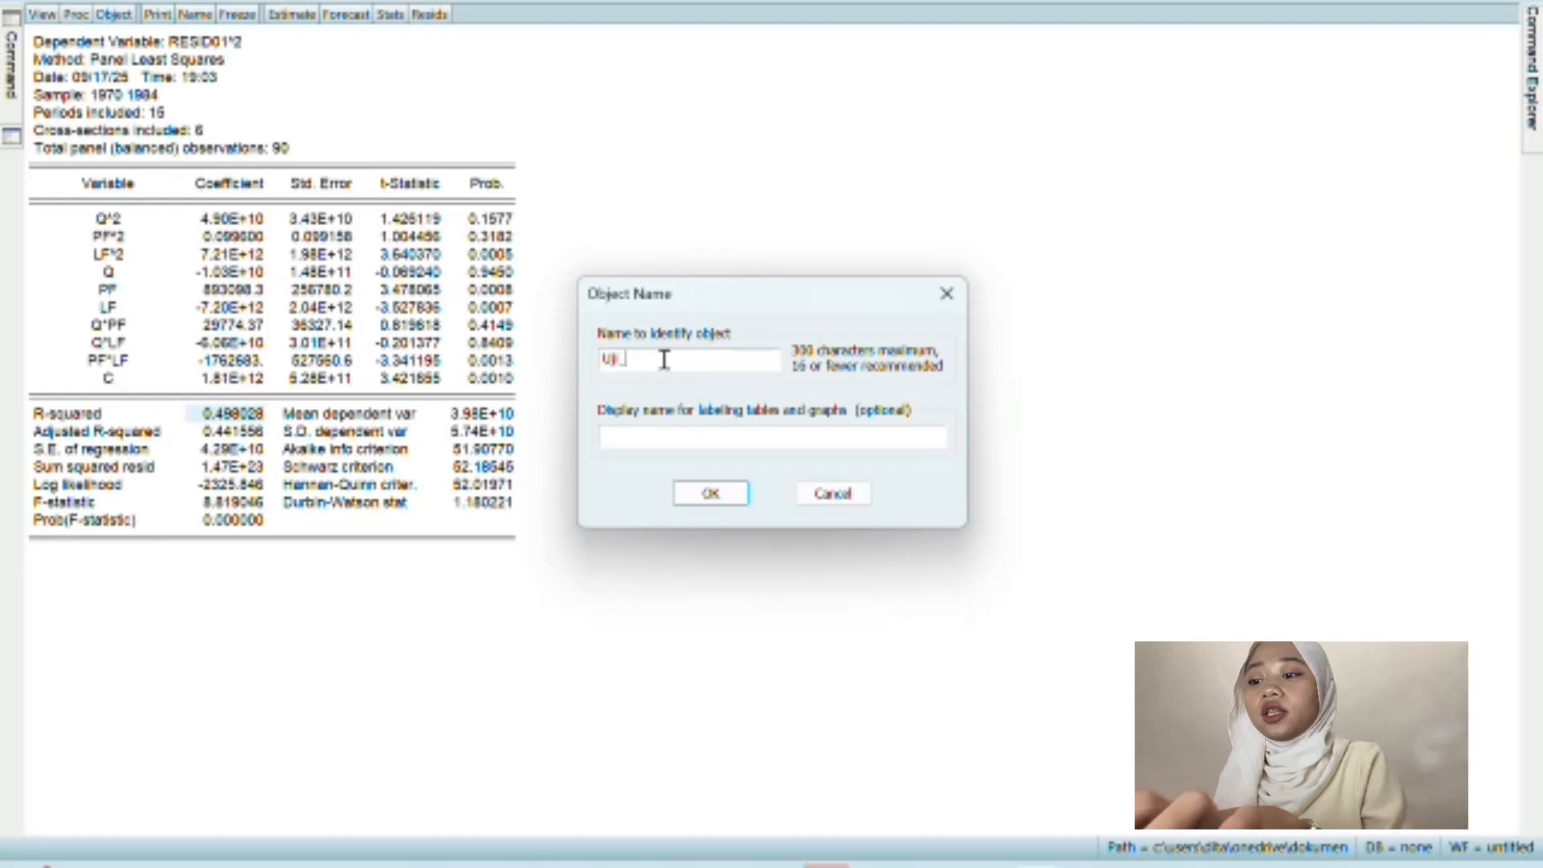
pyautogui.write('heteroked')
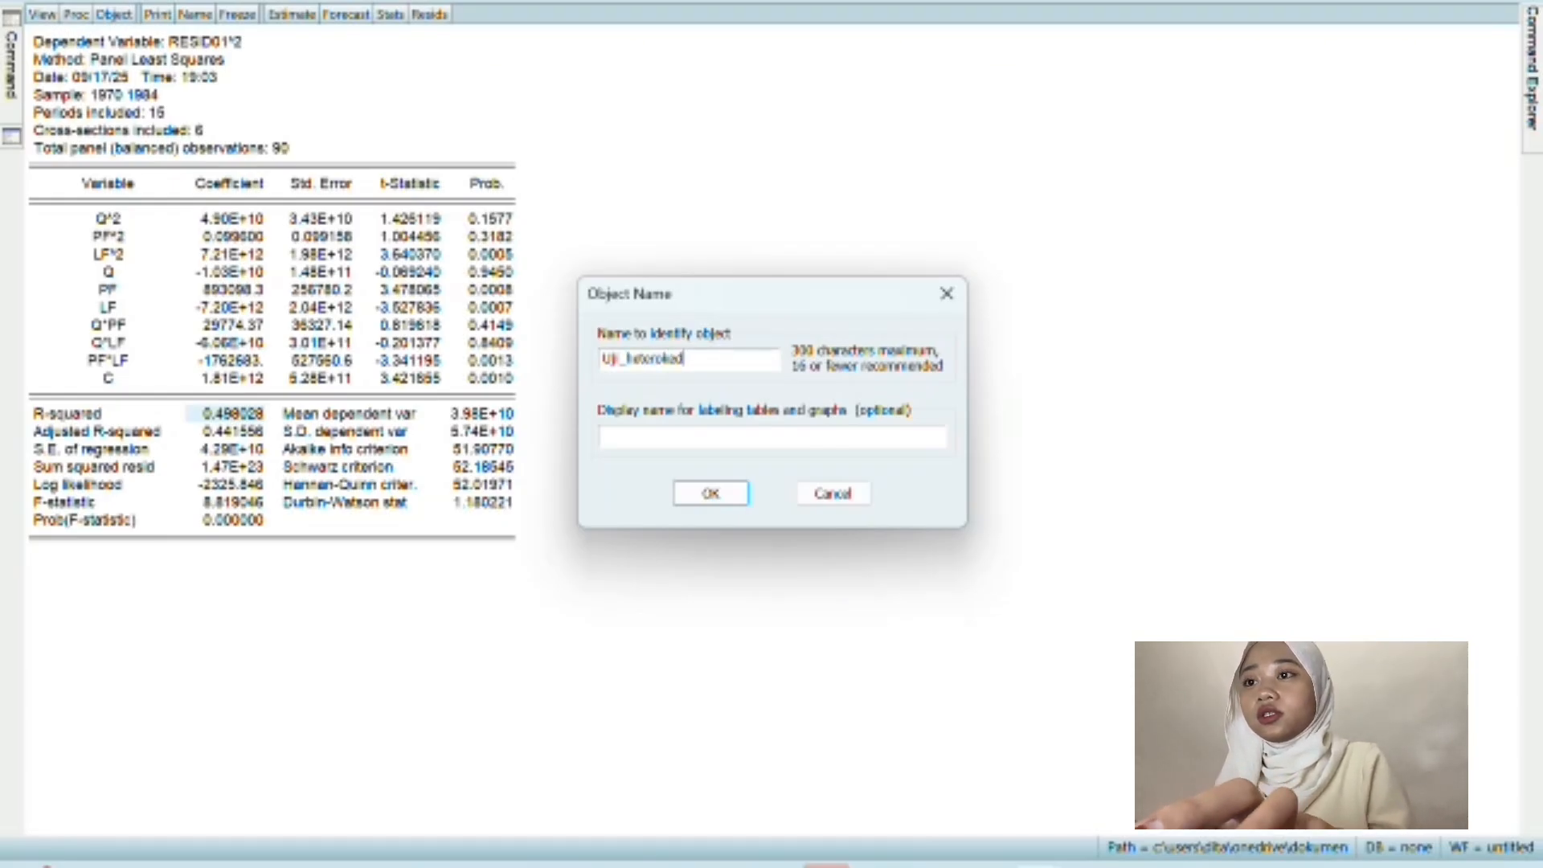
pyautogui.press('capslock')
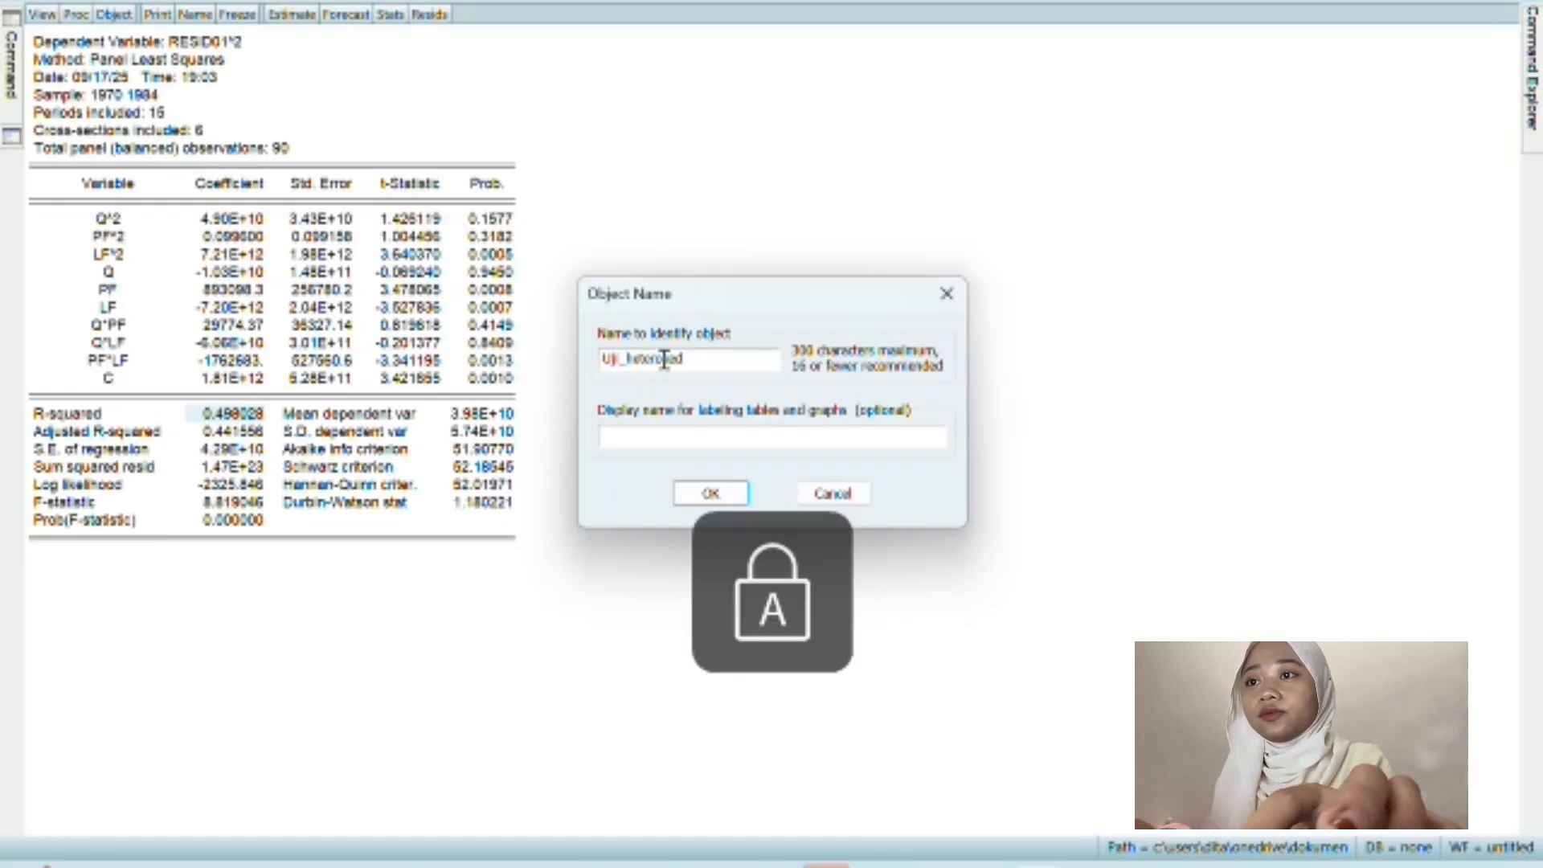
pyautogui.press('capslock')
pyautogui.write('astisitas')
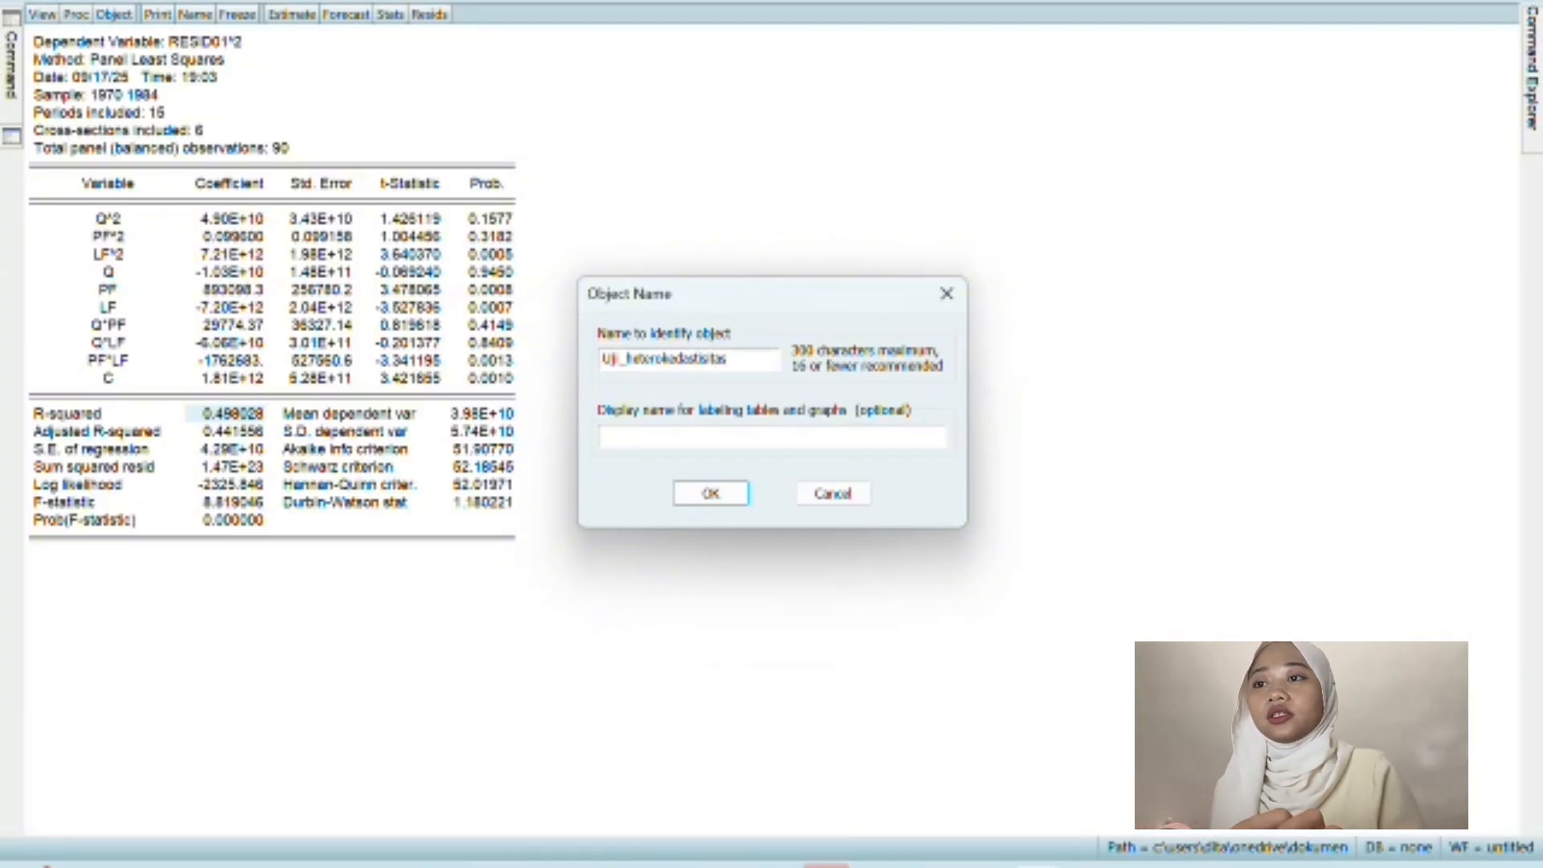
pyautogui.click(707, 494)
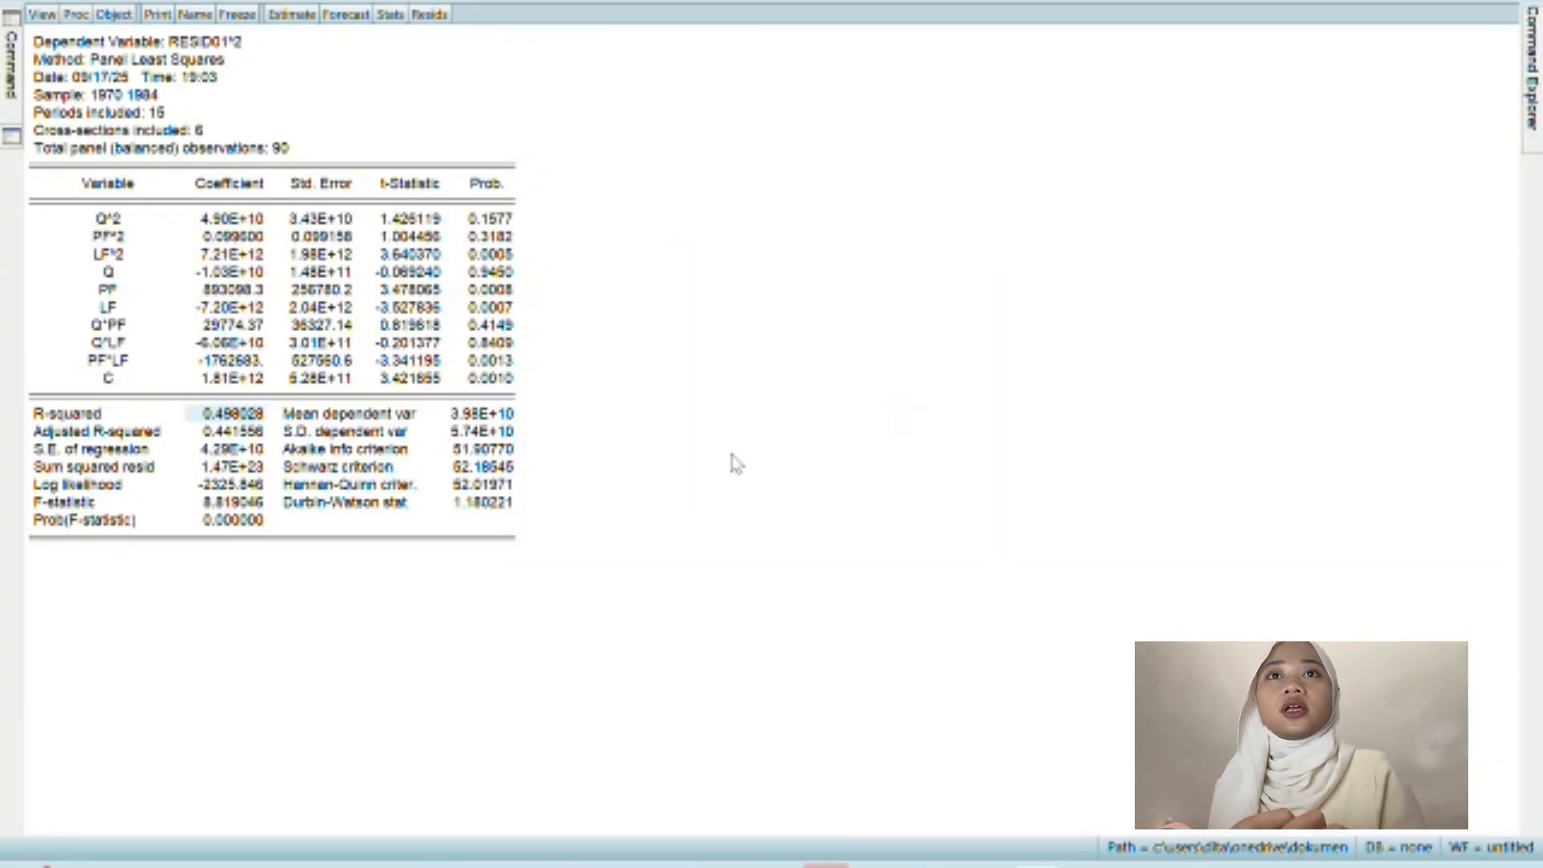
pyautogui.click(1512, 4)
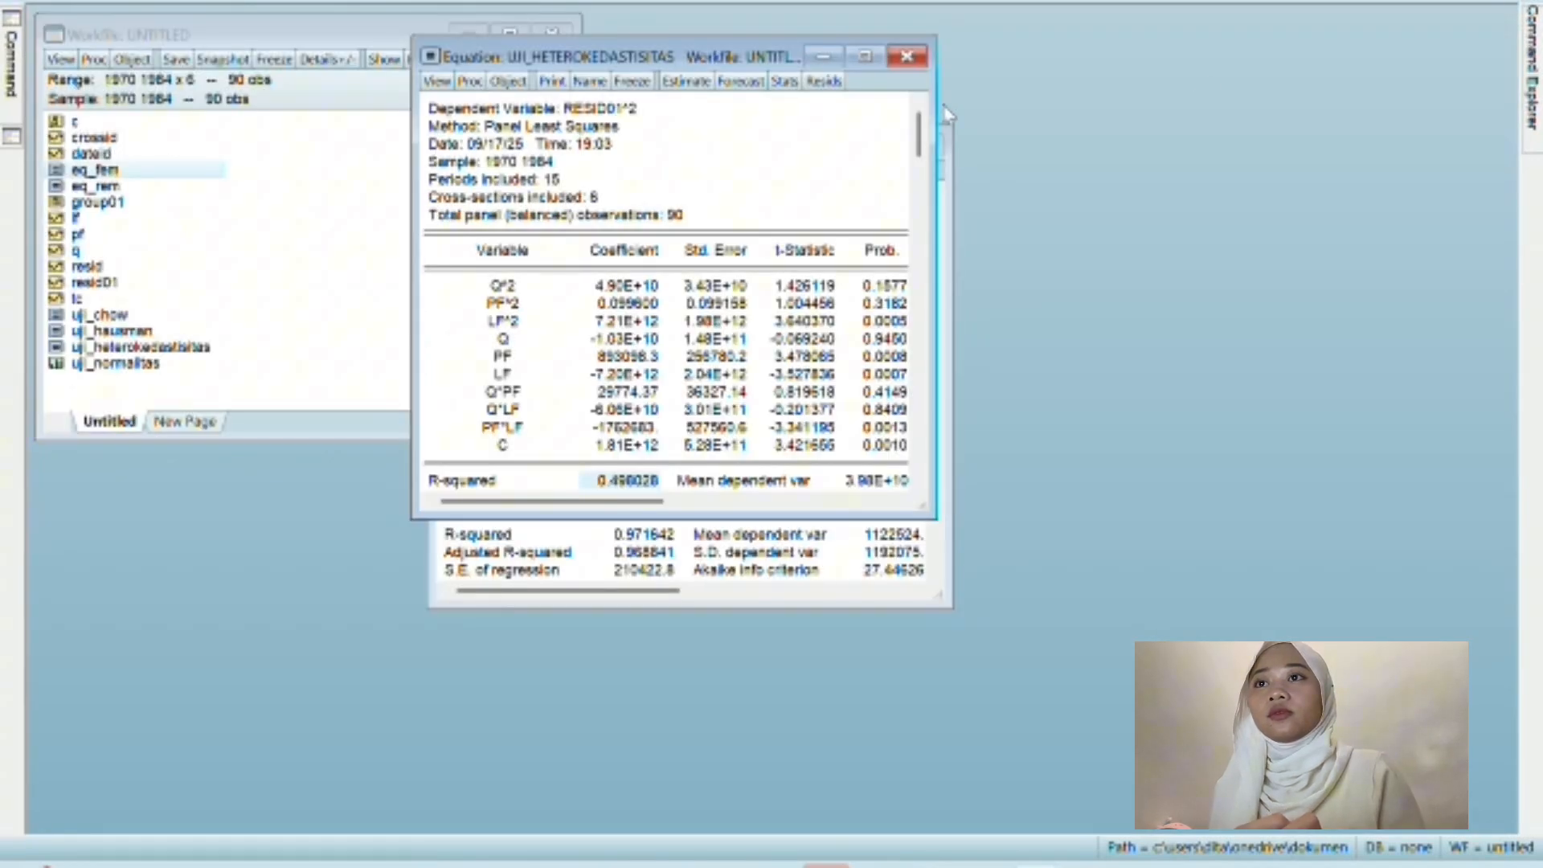
pyautogui.click(907, 56)
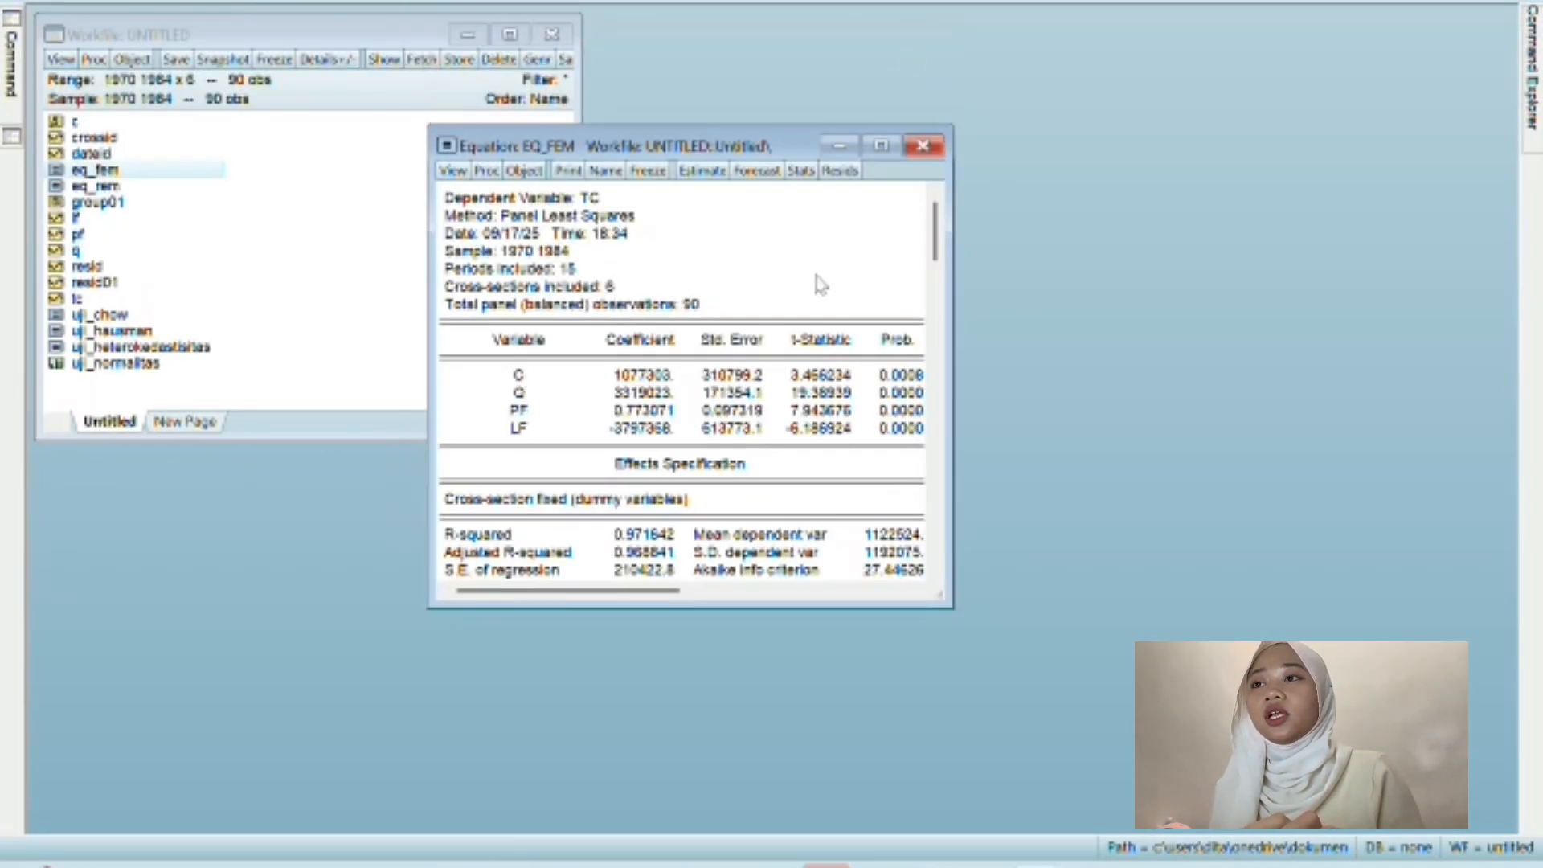
# Copy the EQ_FEM equation as a new untitled object and place its window beside the original.
pyautogui.click(525, 171)
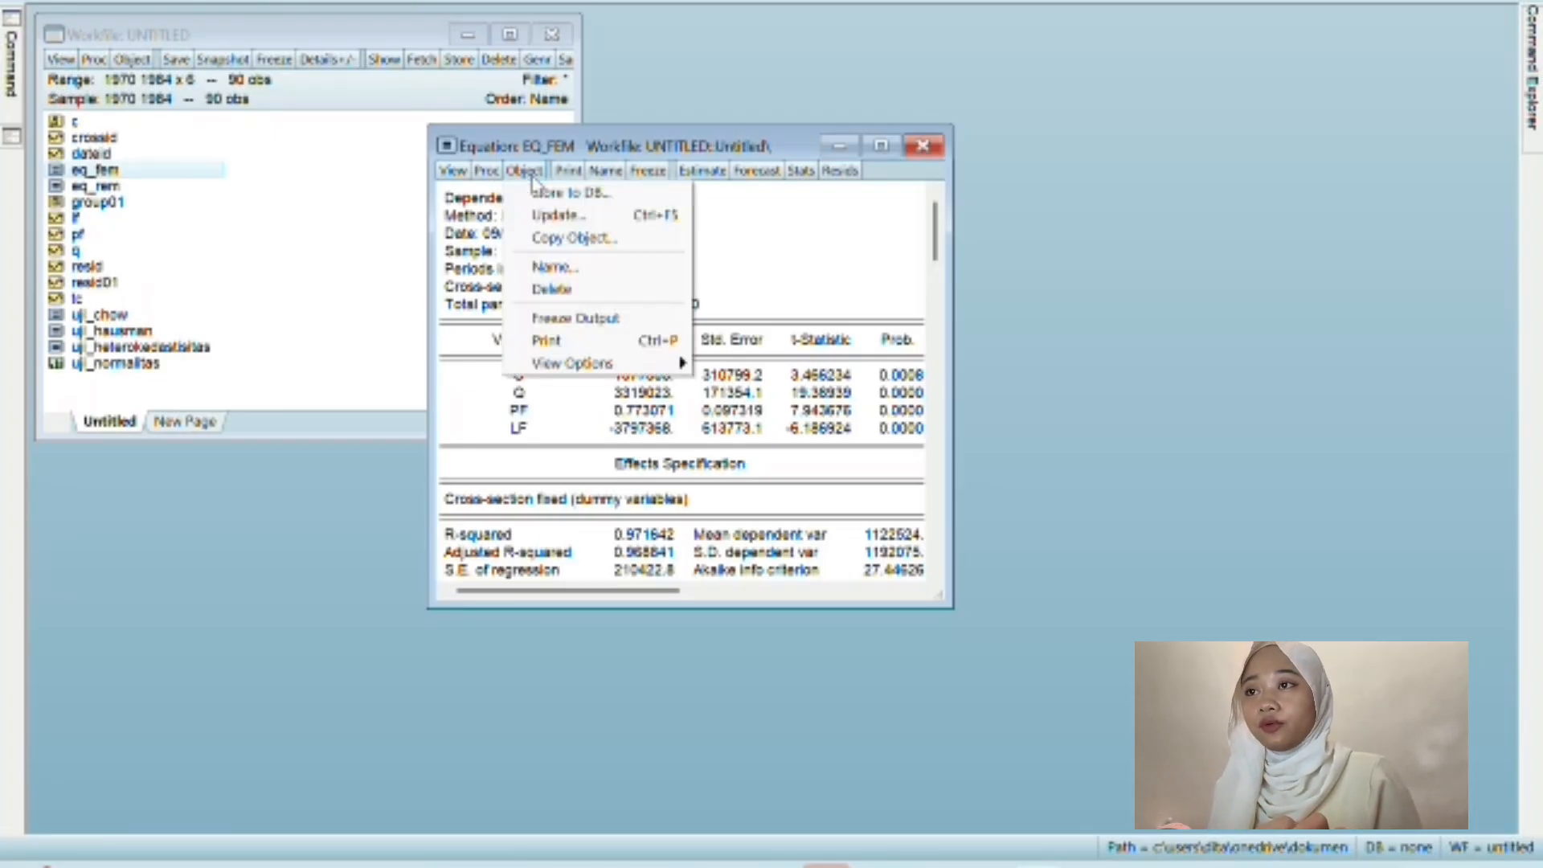
pyautogui.click(543, 240)
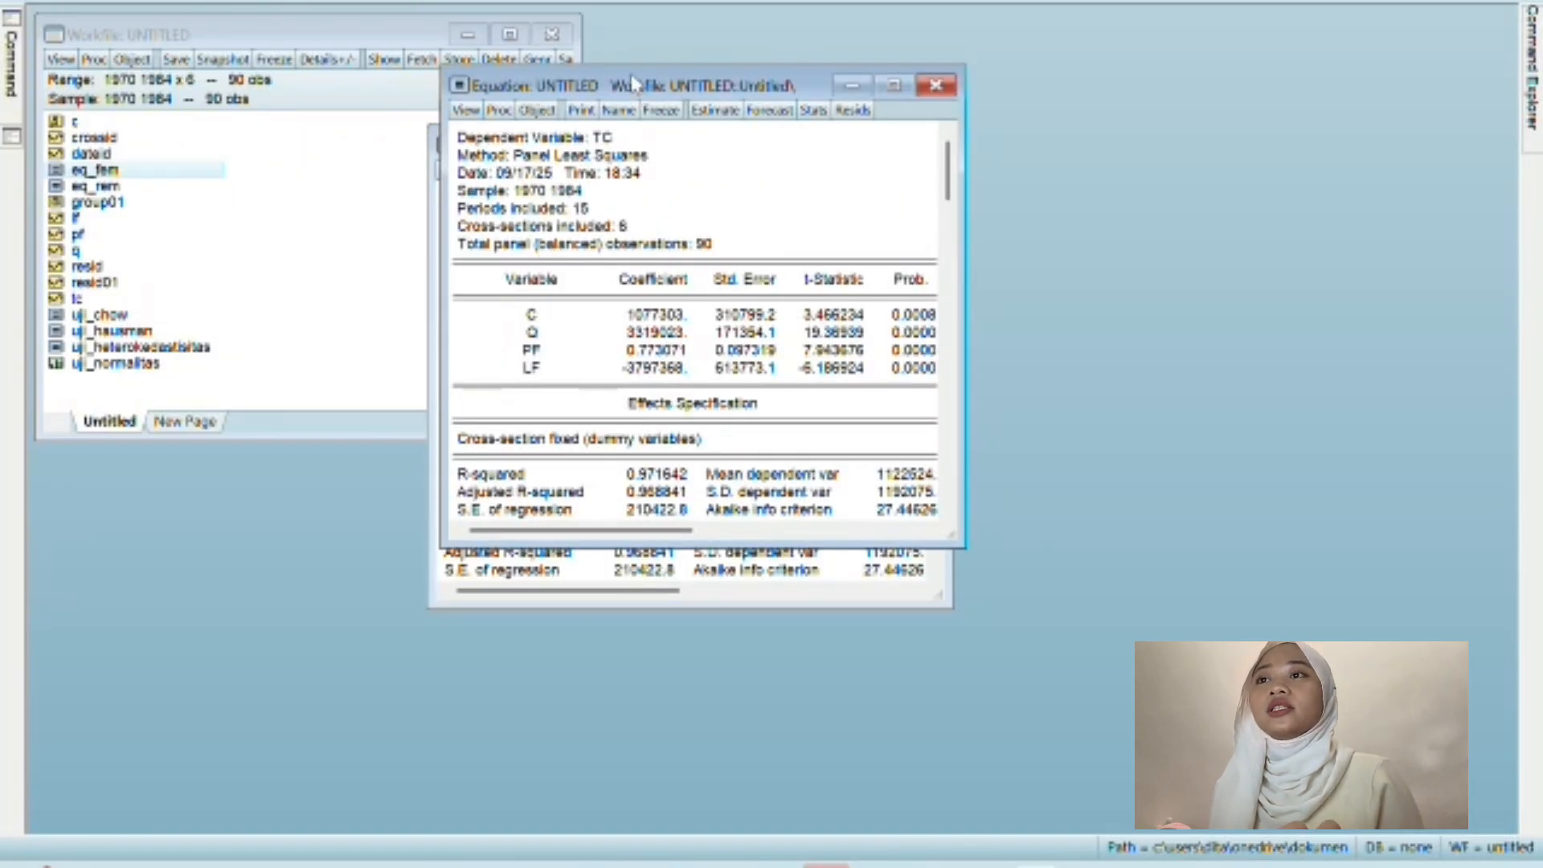
pyautogui.moveTo(632, 83); pyautogui.dragTo(794, 87)
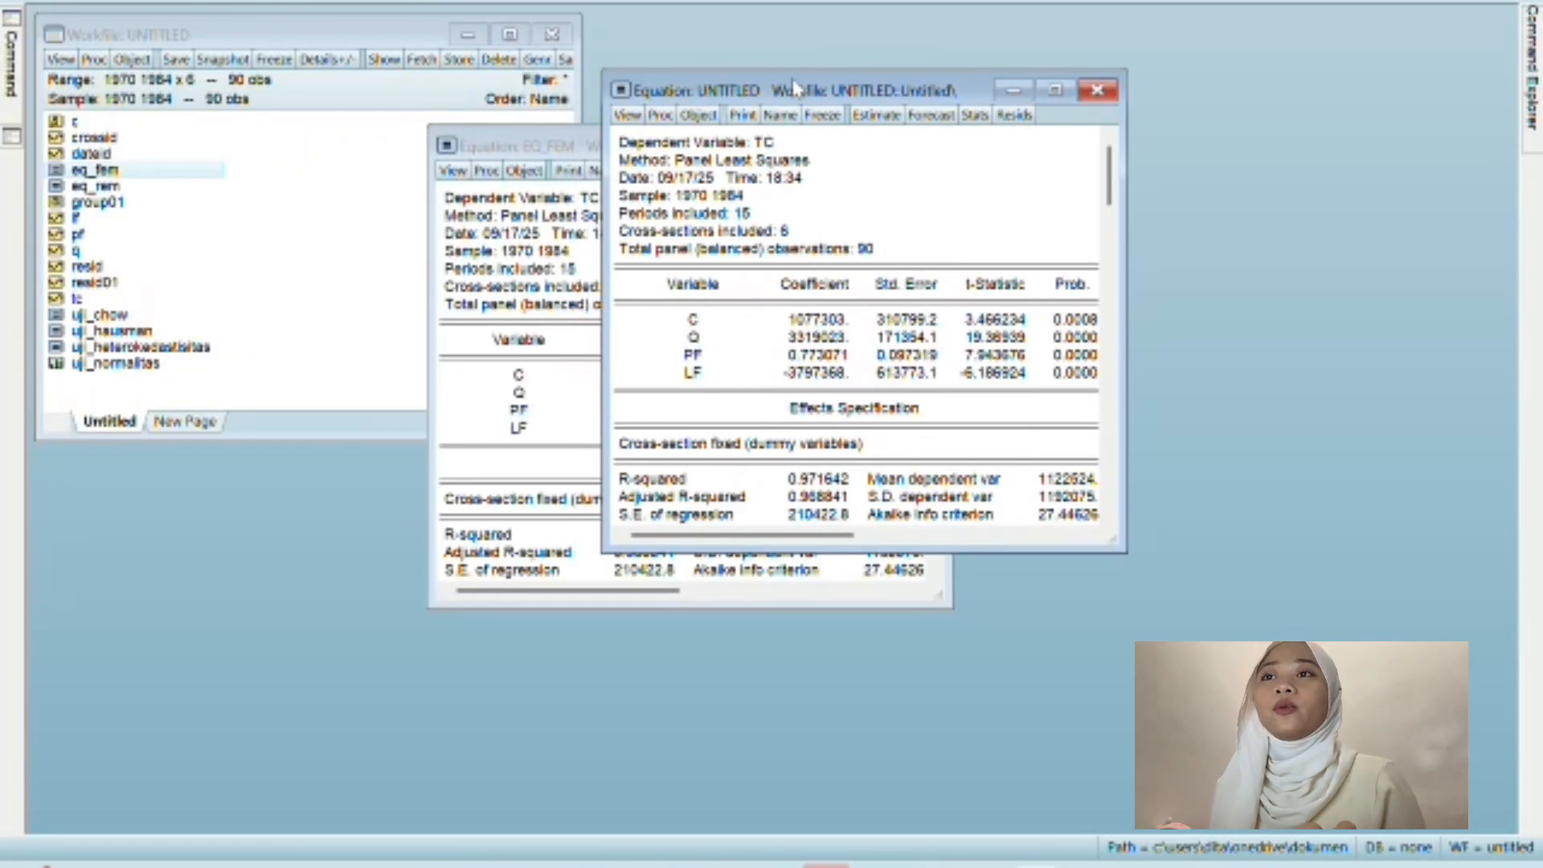
# Replace the copied equation's specification with resid01 q pf lf resid01(-1) resid01(-2) c, taken from the Excel calculation workbook.
pyautogui.click(877, 115)
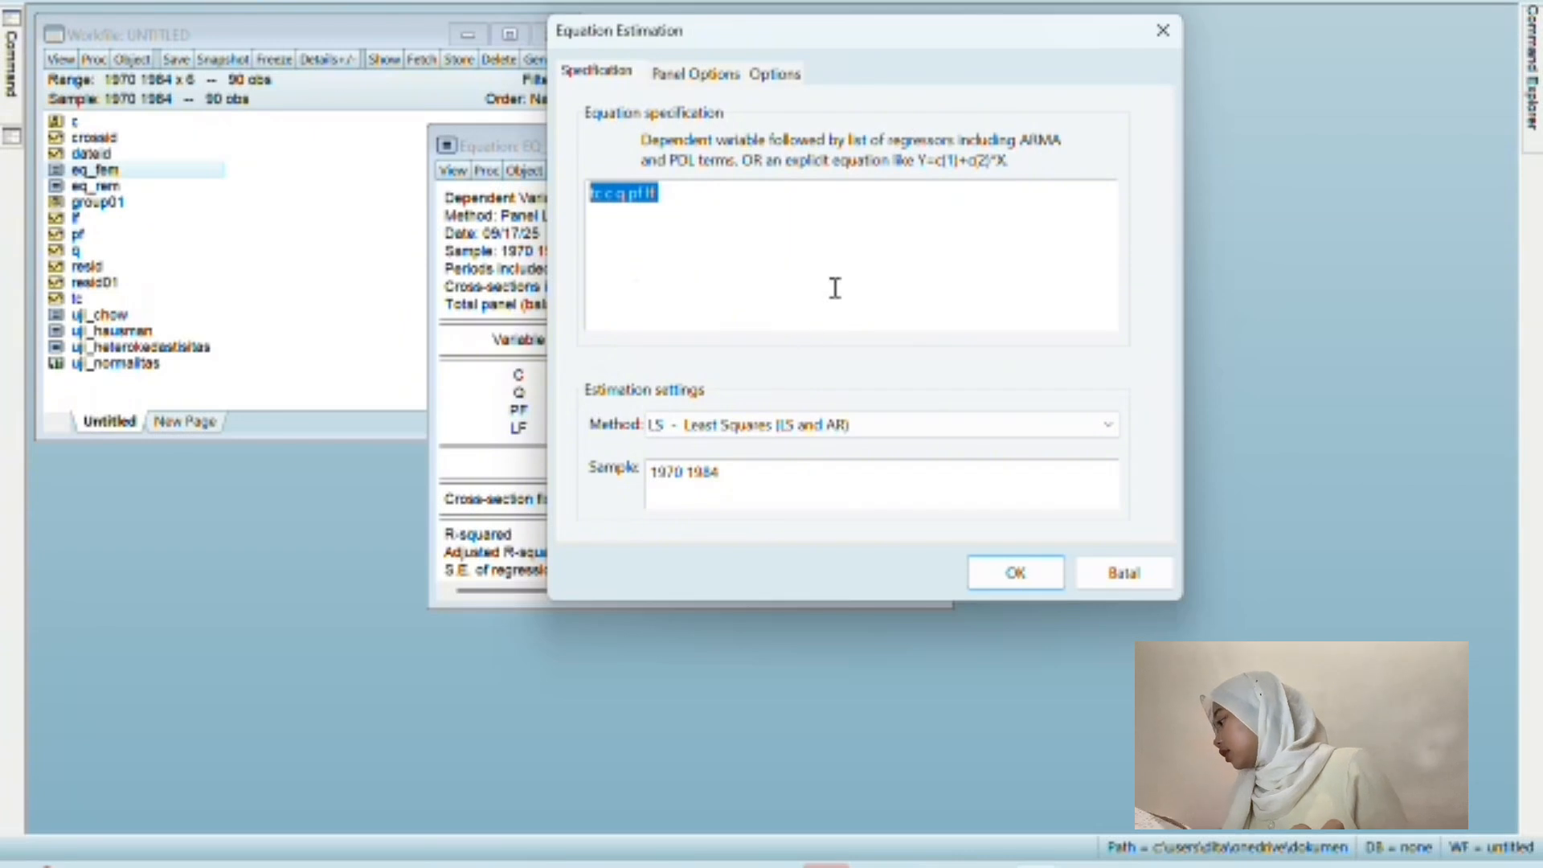
pyautogui.press('BackSpace')
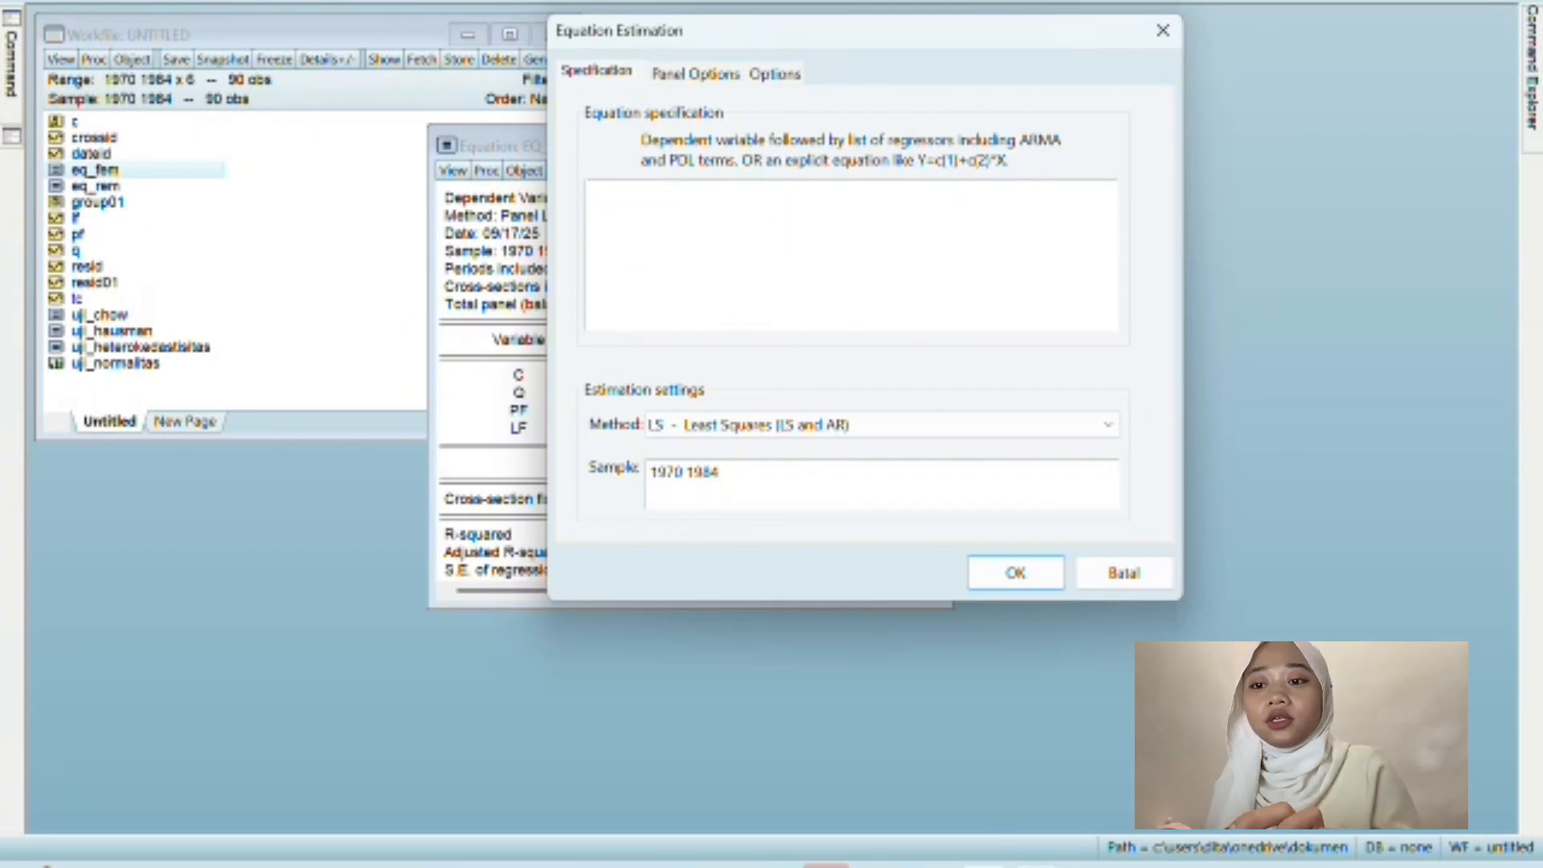
pyautogui.moveTo(828, 864)
pyautogui.click(911, 794)
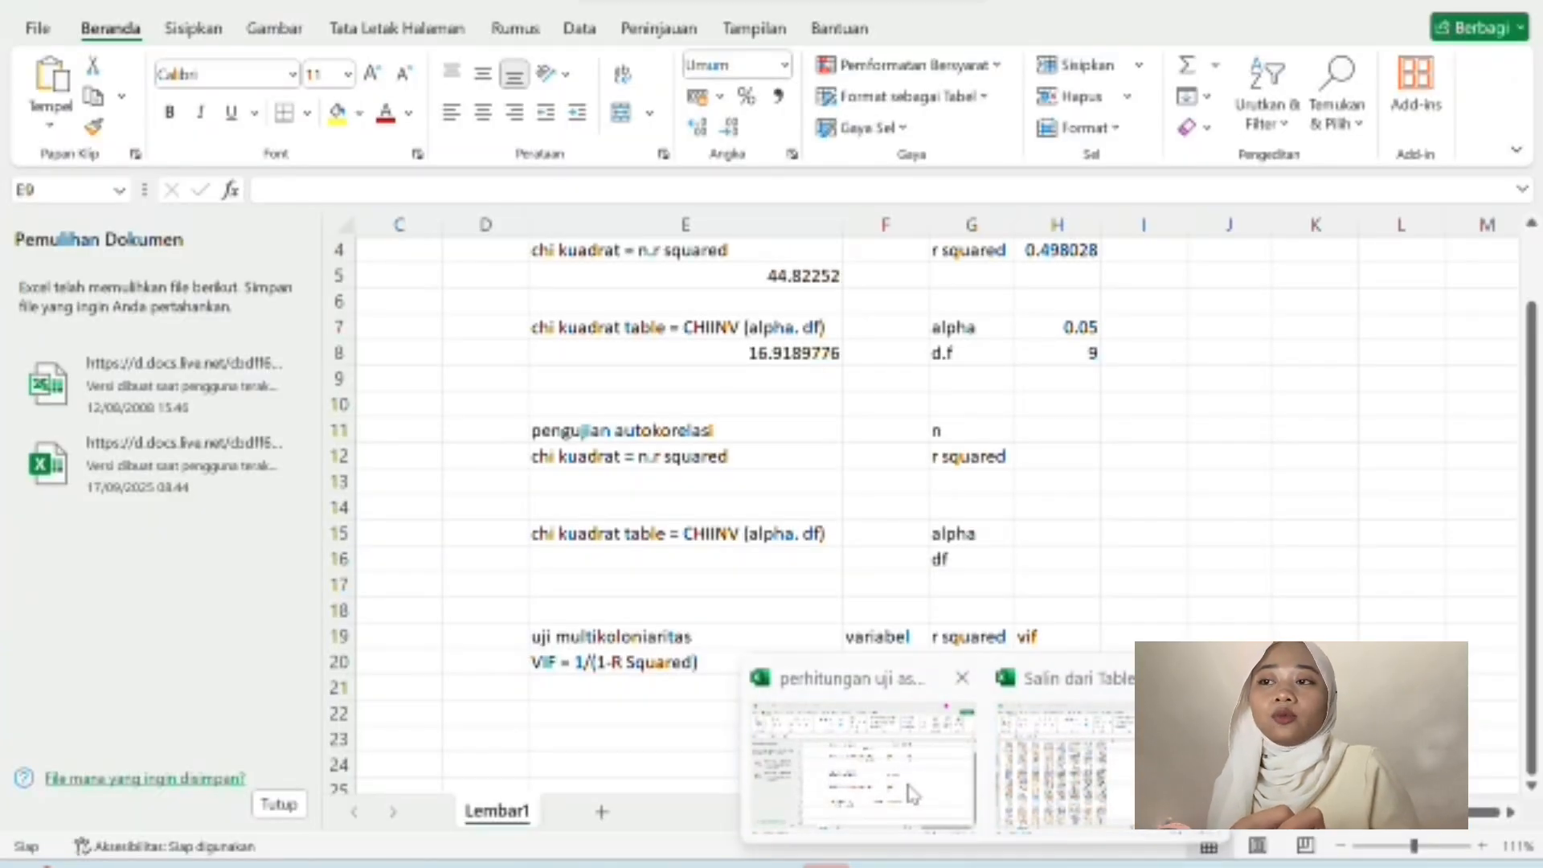
pyautogui.hscroll(-3, 787, 588)
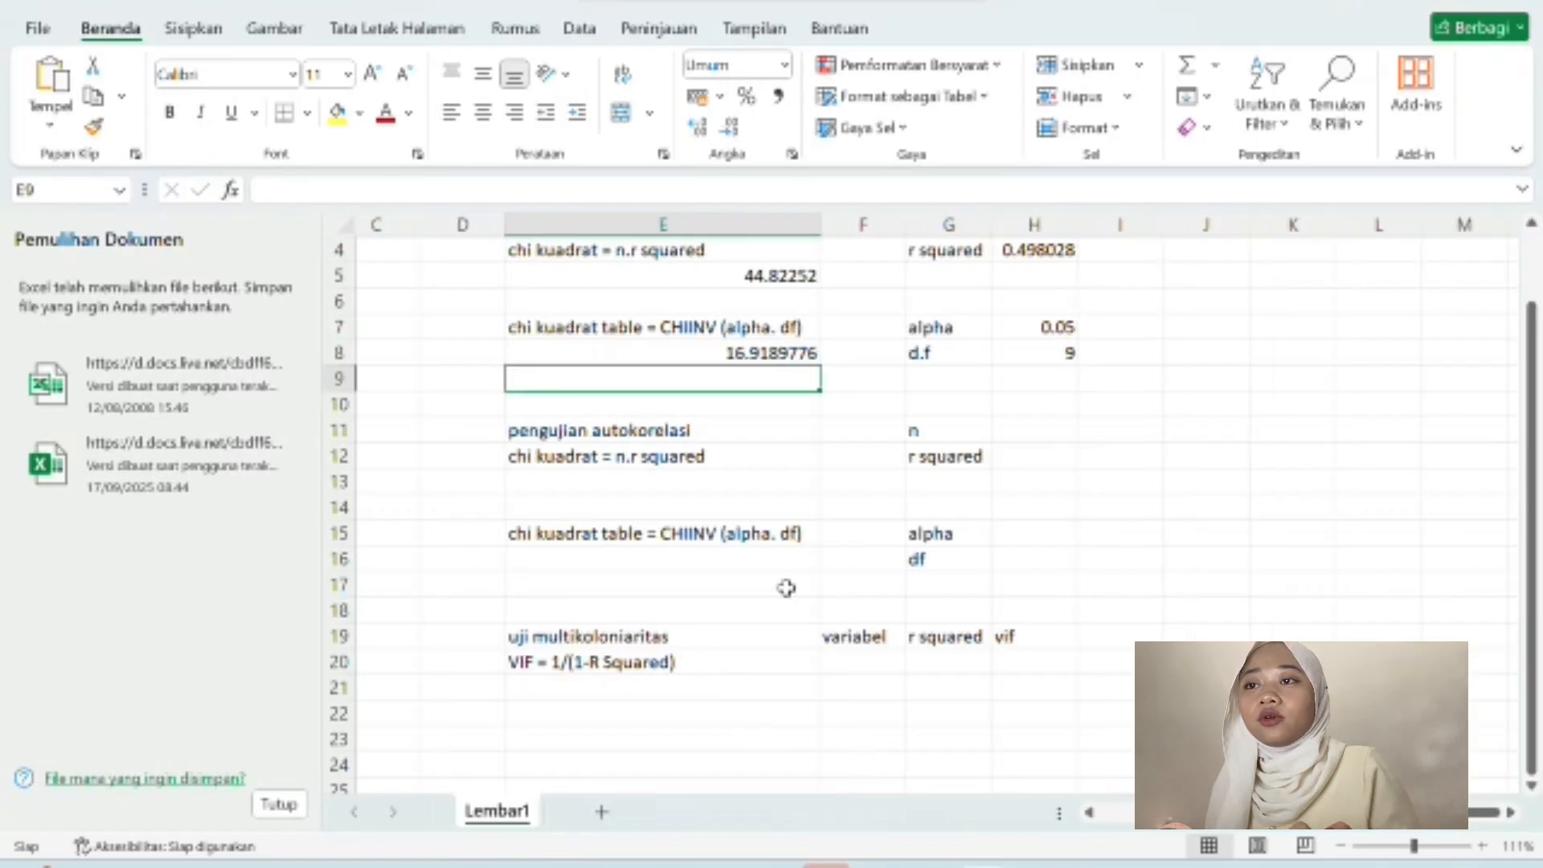
pyautogui.hscroll(-1, 786, 588)
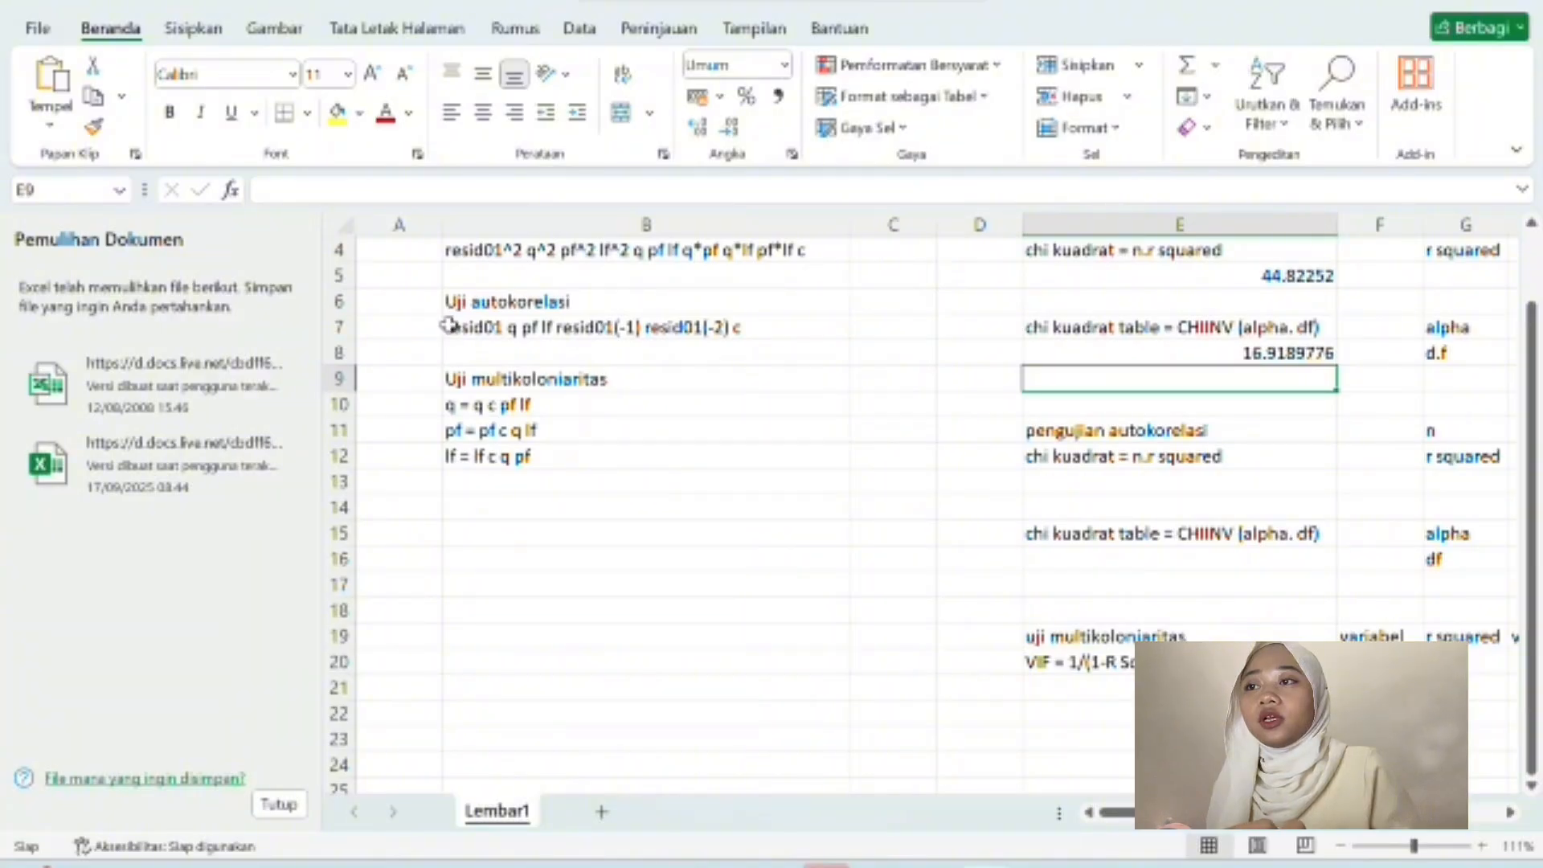
pyautogui.hotkey('alt', 'Tab')
pyautogui.hotkey('ctrl', 'v')
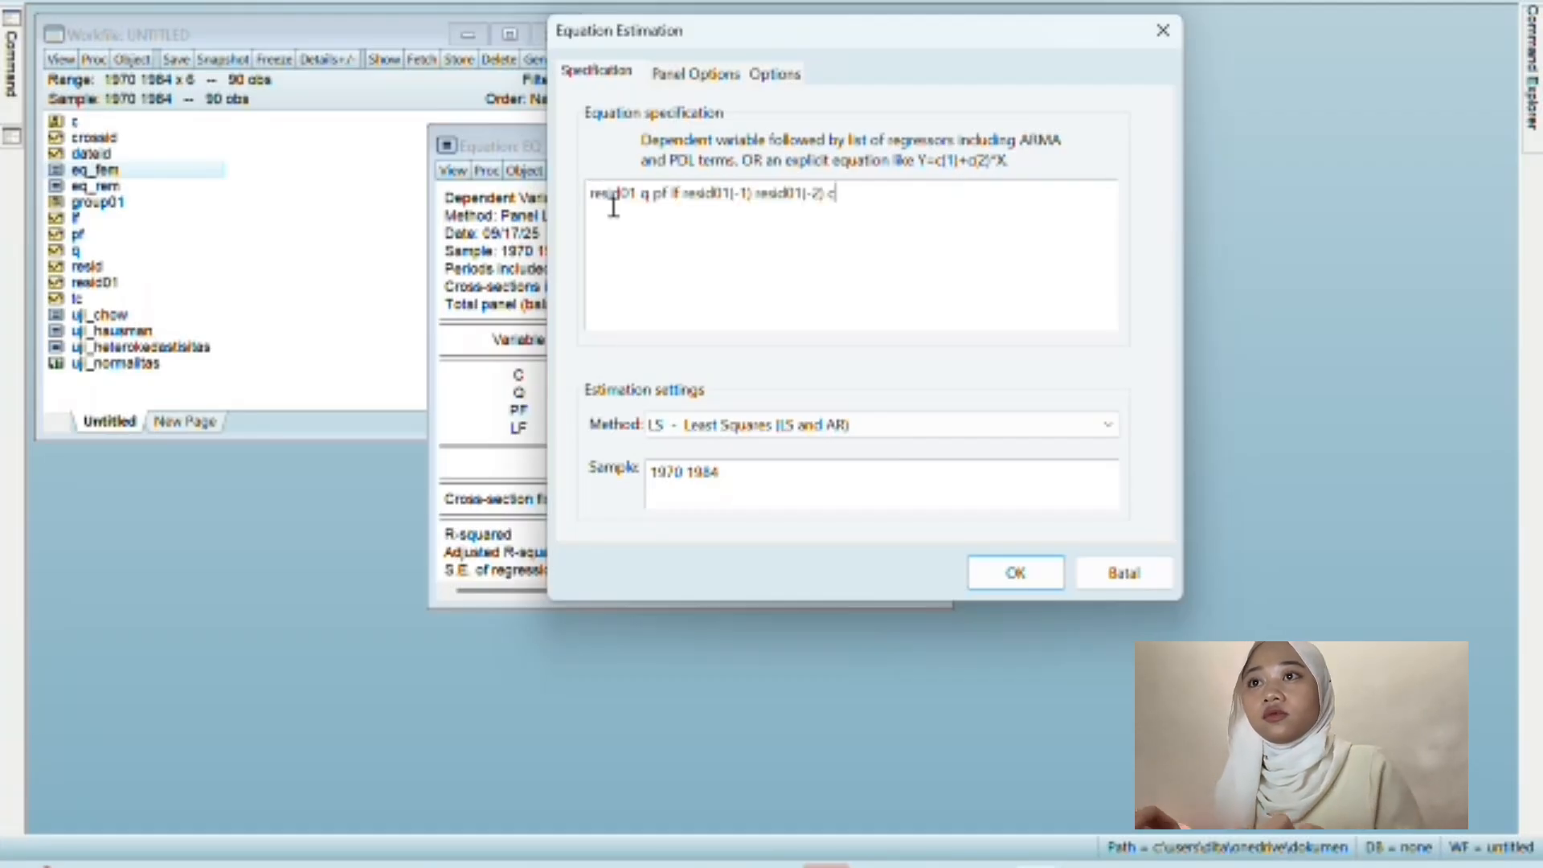
# Set the cross-section effects to None and estimate the autocorrelation regression.
pyautogui.click(717, 76)
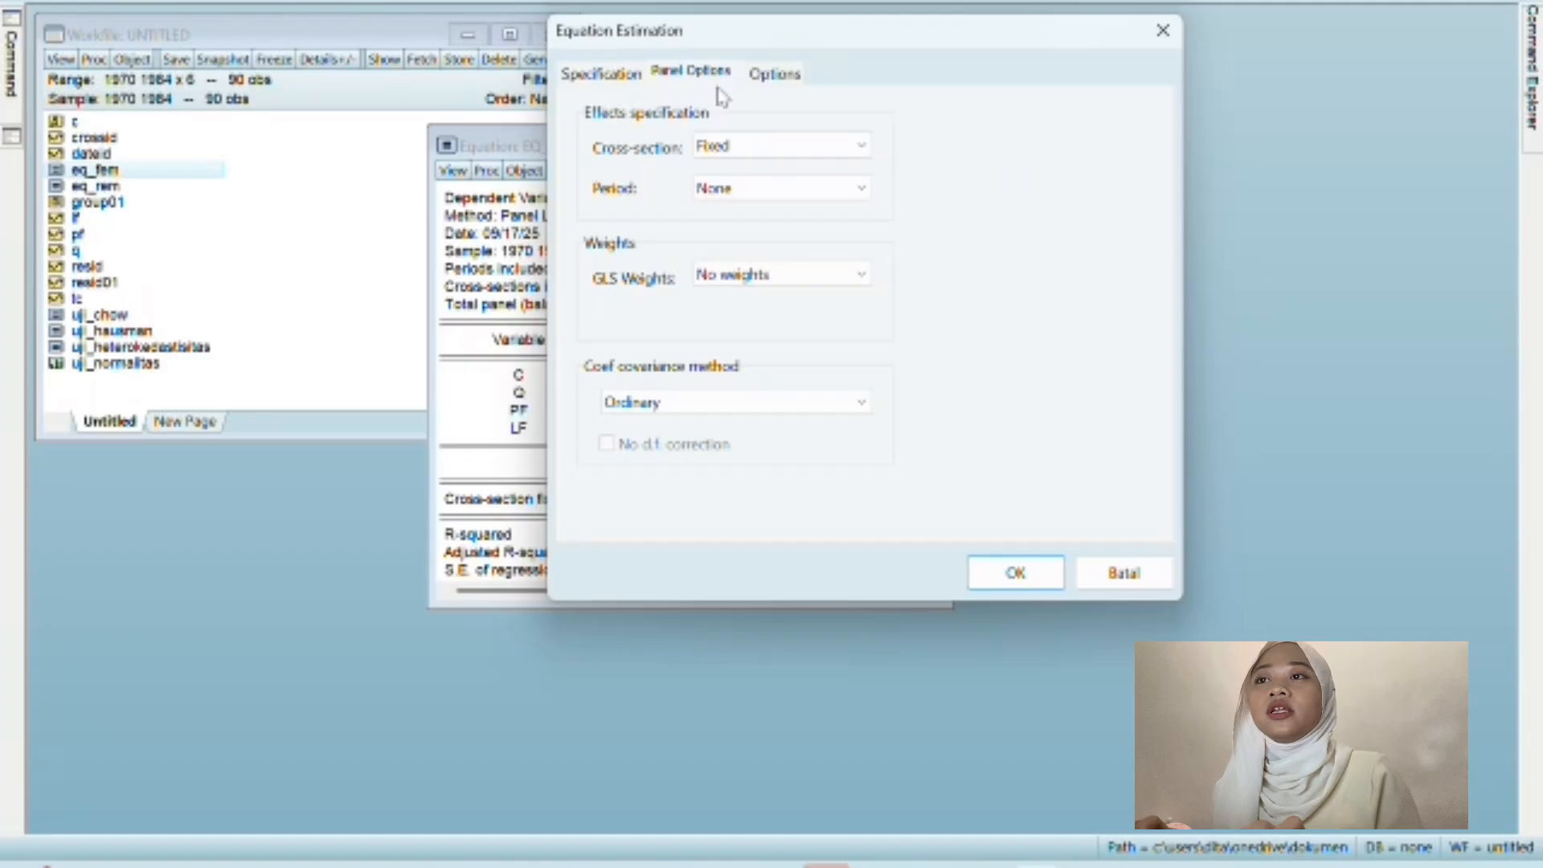
pyautogui.click(752, 152)
pyautogui.click(753, 170)
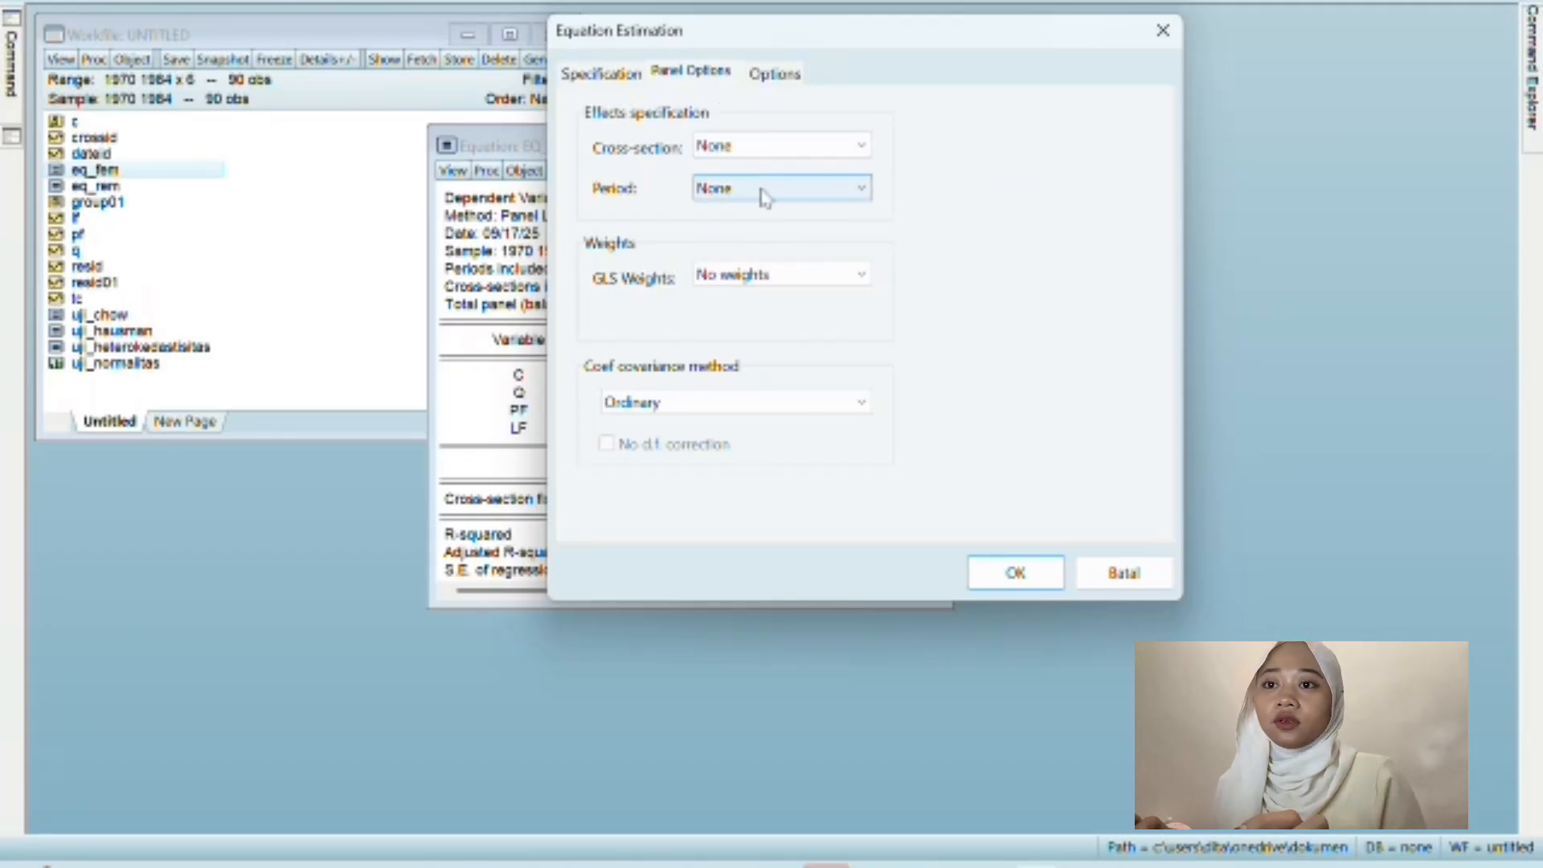
pyautogui.click(1016, 574)
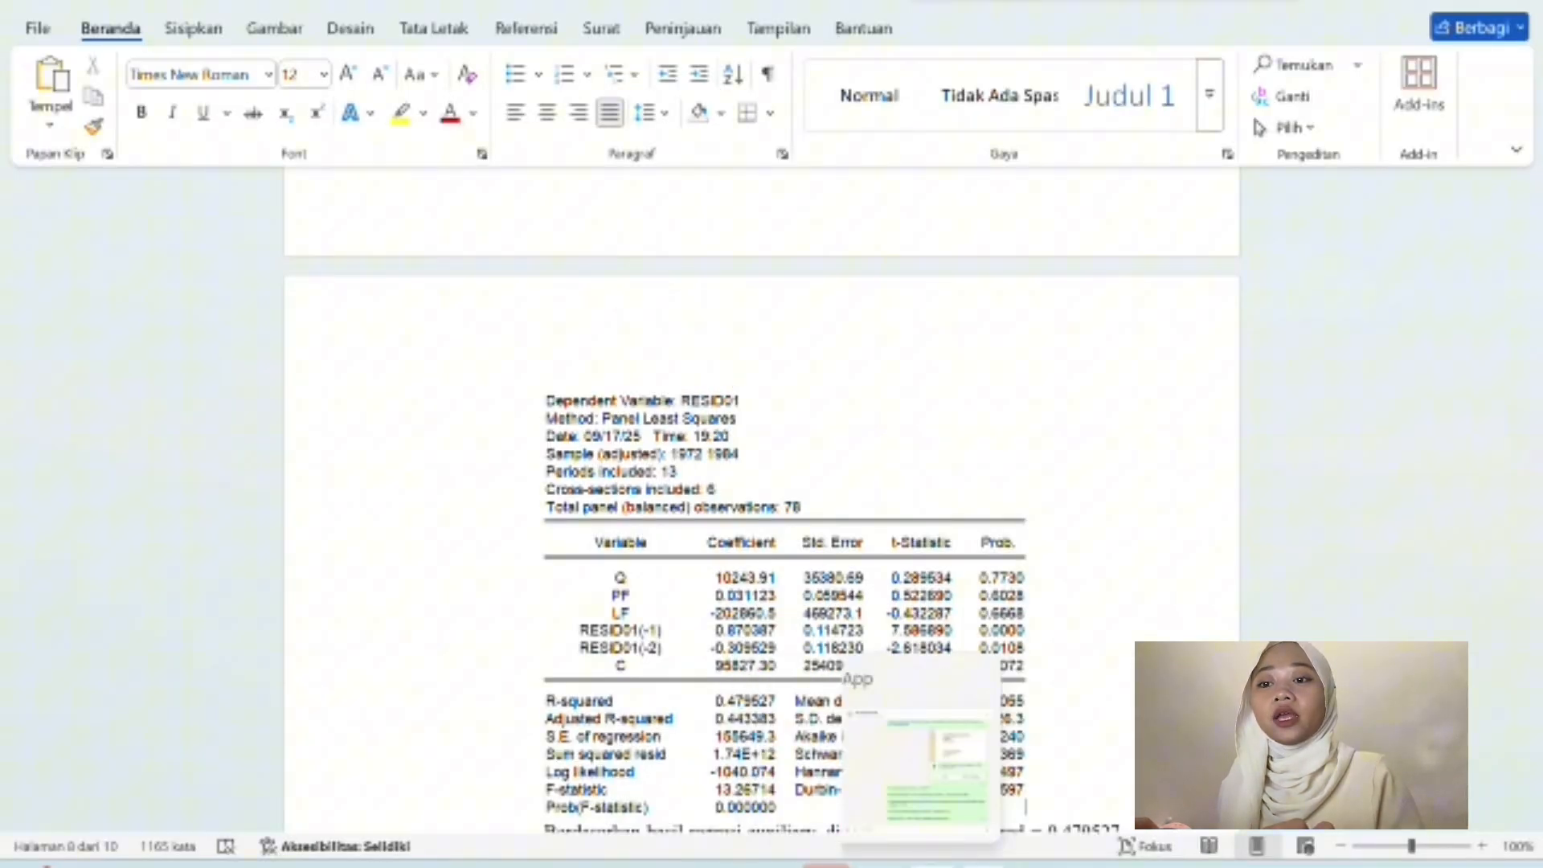
# Return from the Word report to EViews and copy the R-squared value from the RESID01 regression output.
pyautogui.moveTo(984, 866)
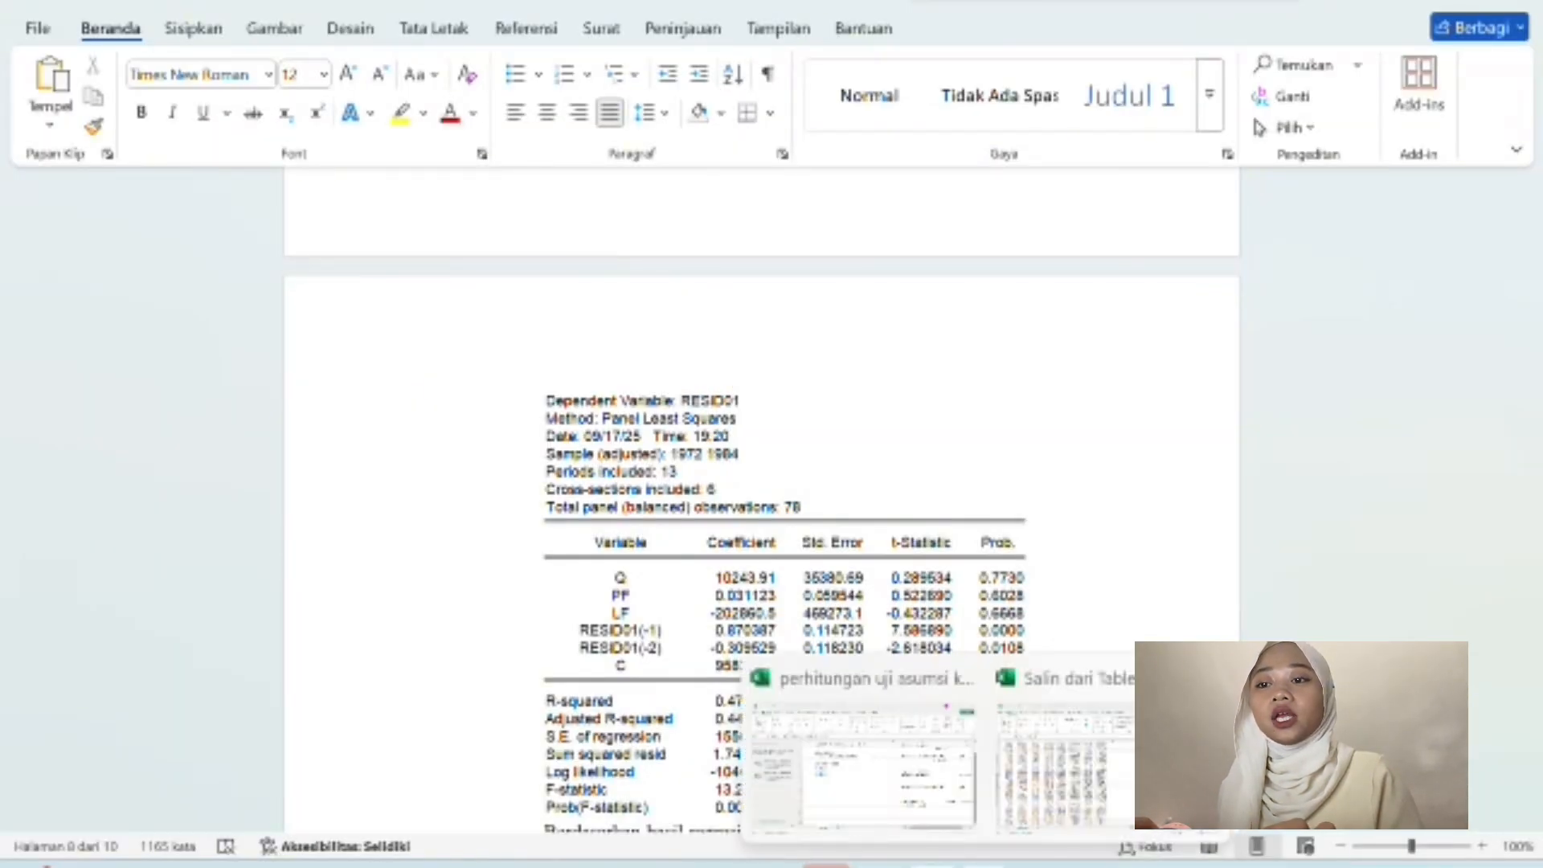
pyautogui.moveTo(1037, 865)
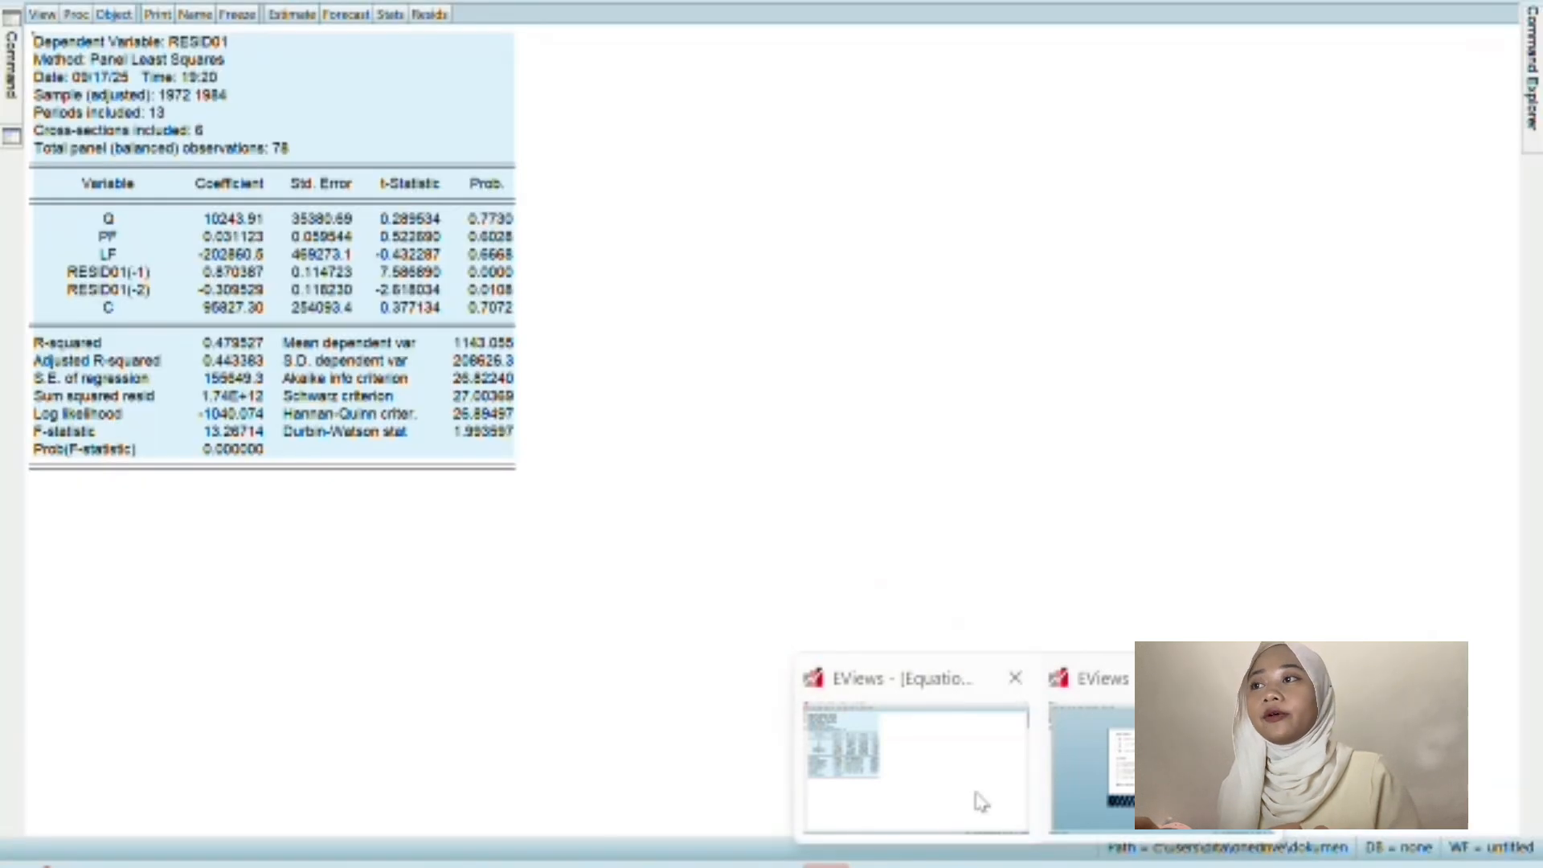
pyautogui.click(975, 799)
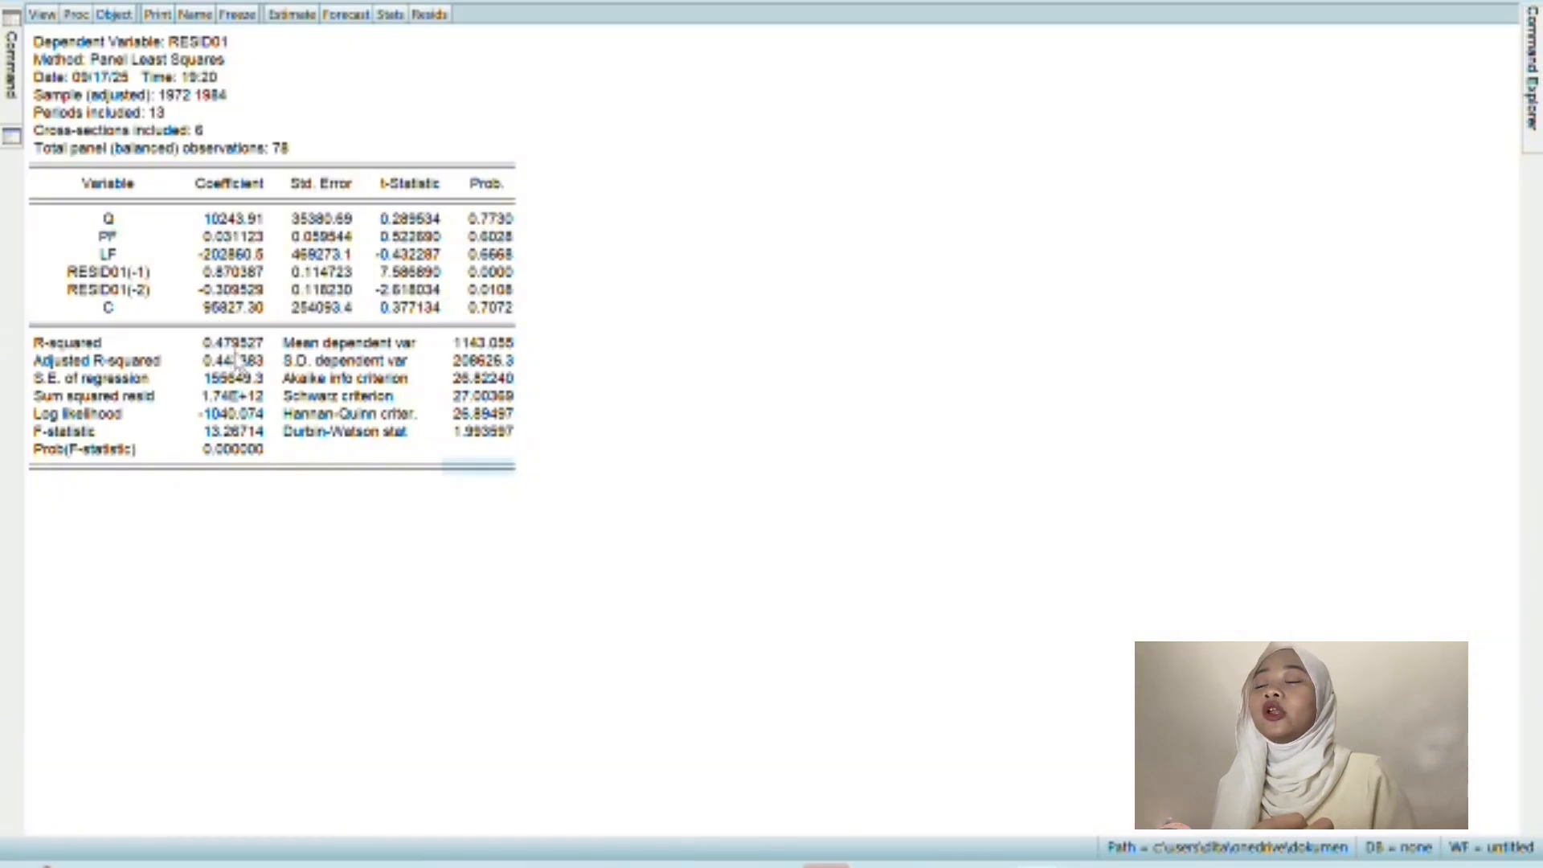
pyautogui.click(208, 343)
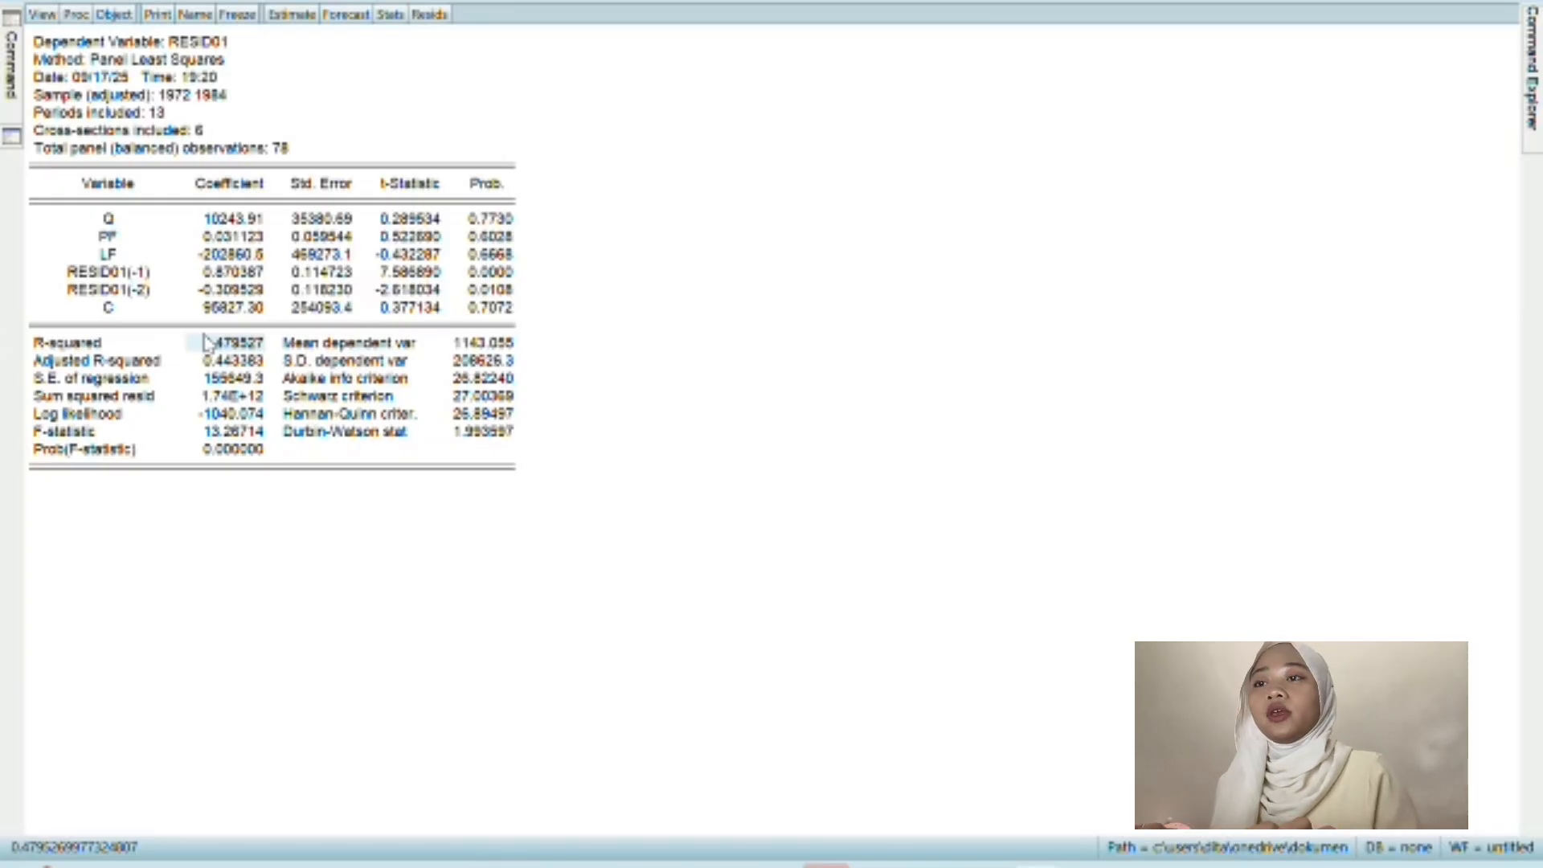
pyautogui.hotkey('ctrl', 'c')
pyautogui.click(711, 469)
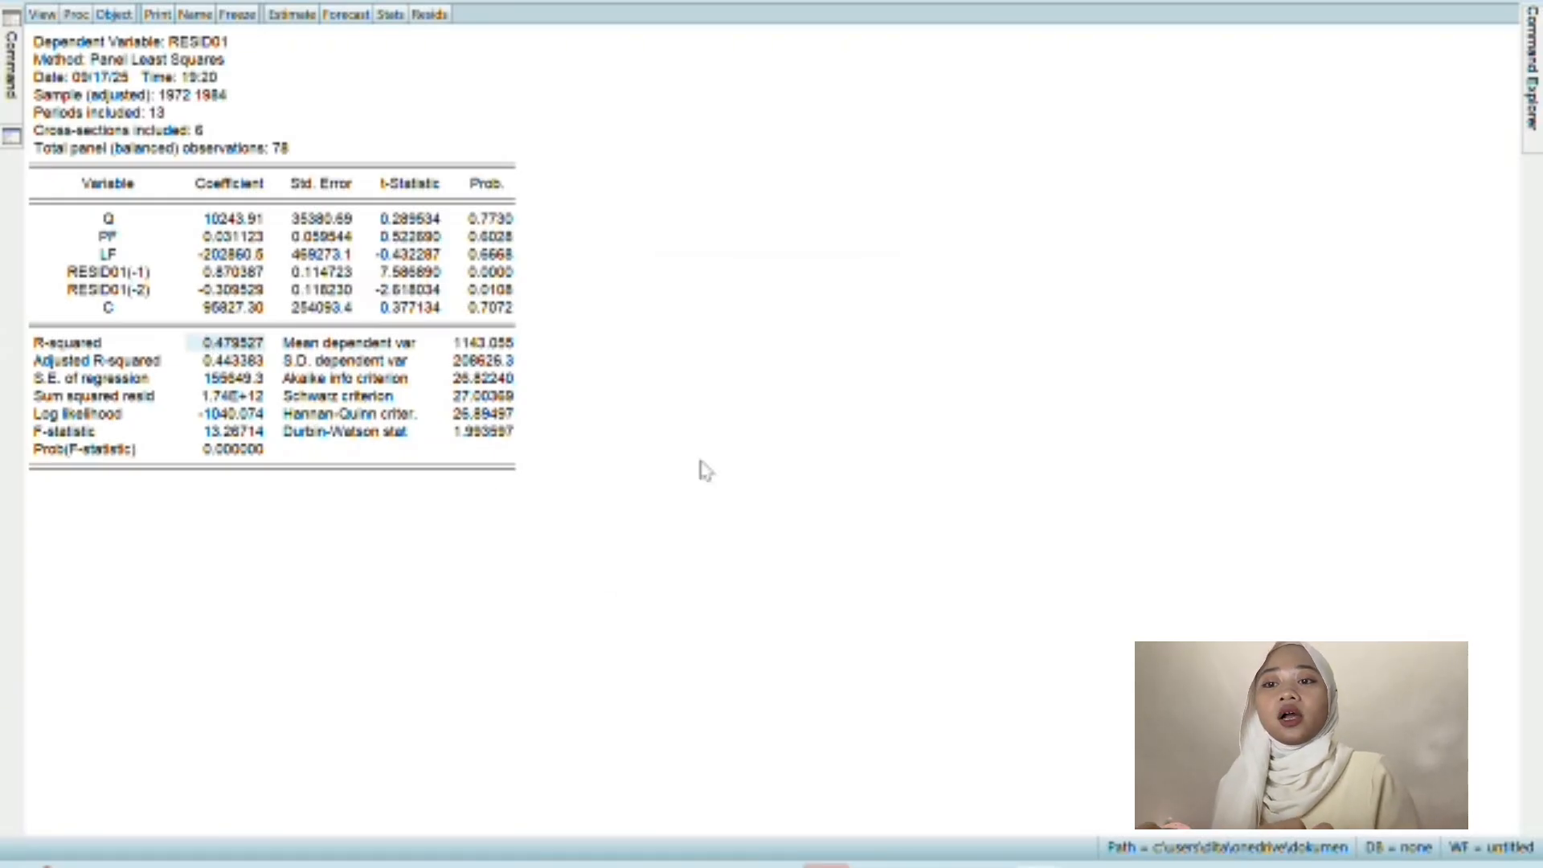
# Switch to the Excel calculation workbook and, for the autocorrelation test, enter n as 78 and paste the copied R-squared, 0.479527.
pyautogui.moveTo(985, 866)
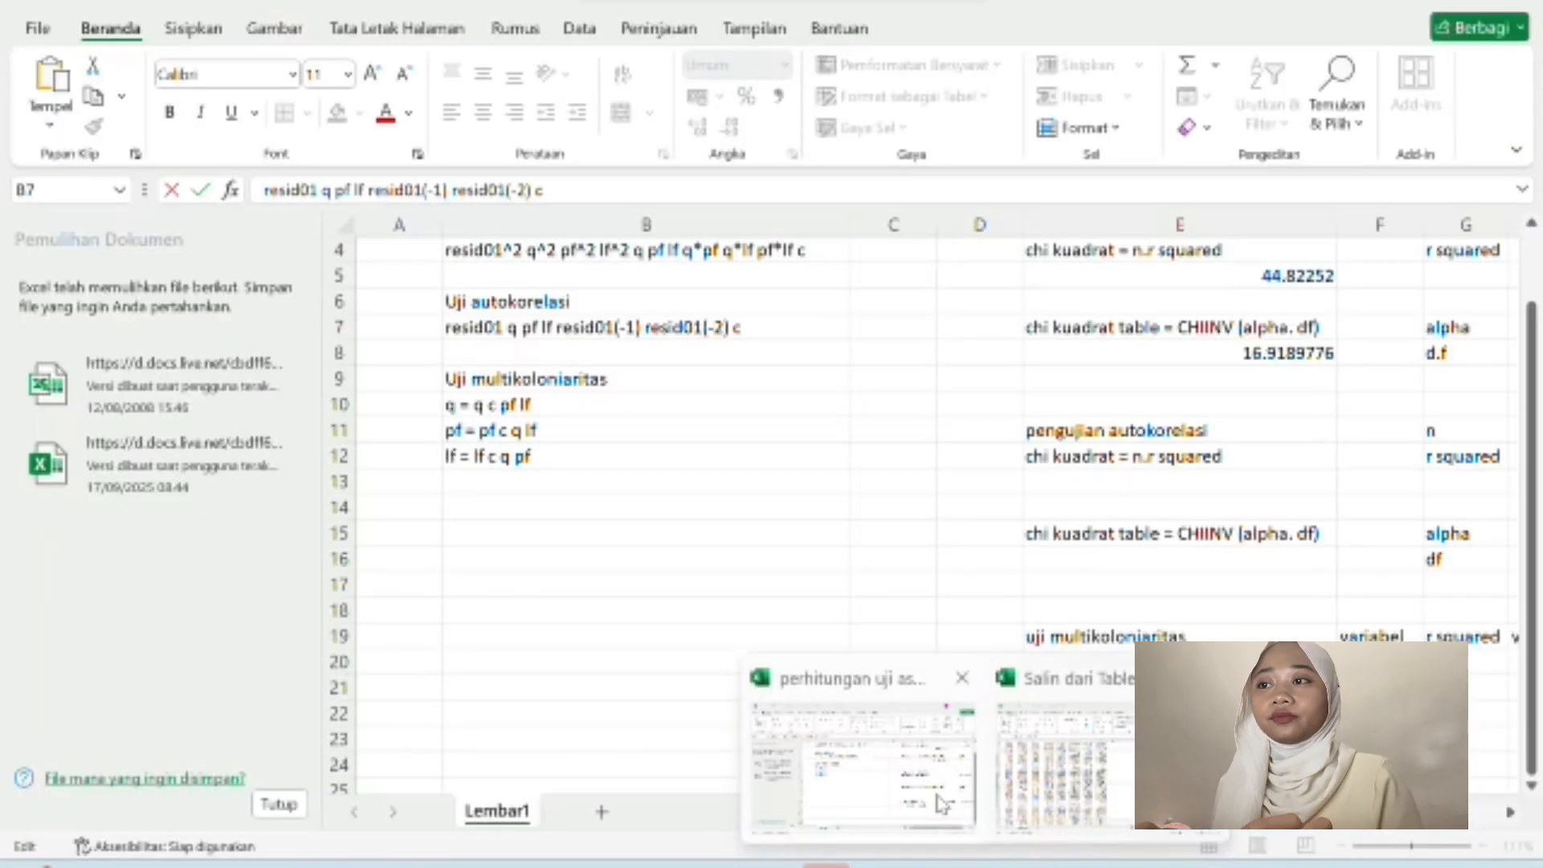
pyautogui.click(941, 803)
pyautogui.hscroll(-1, 914, 645)
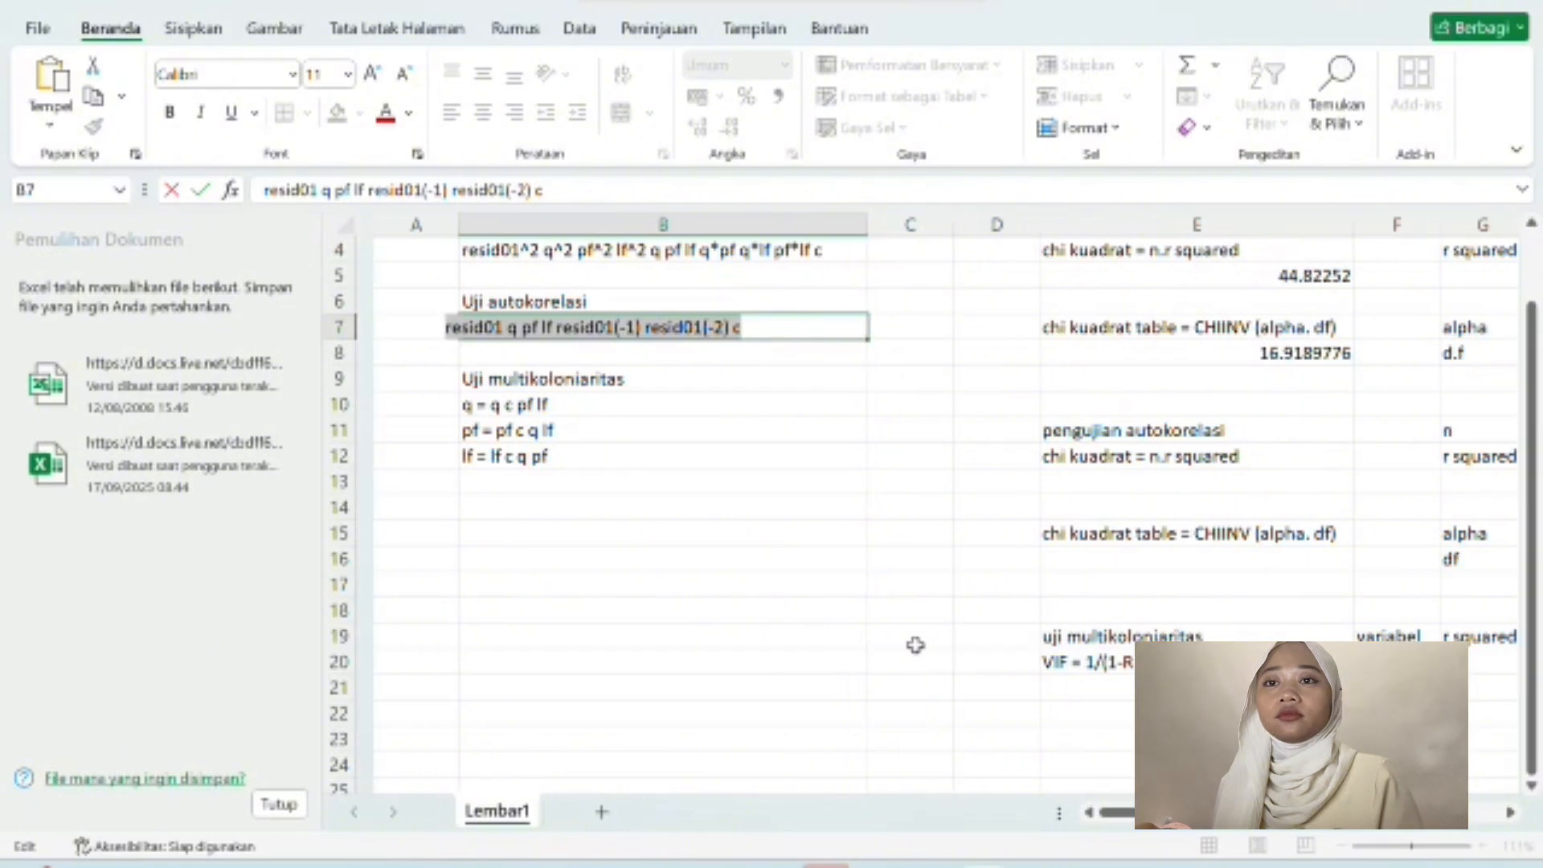
pyautogui.hscroll(2, 915, 645)
pyautogui.hscroll(4, 915, 643)
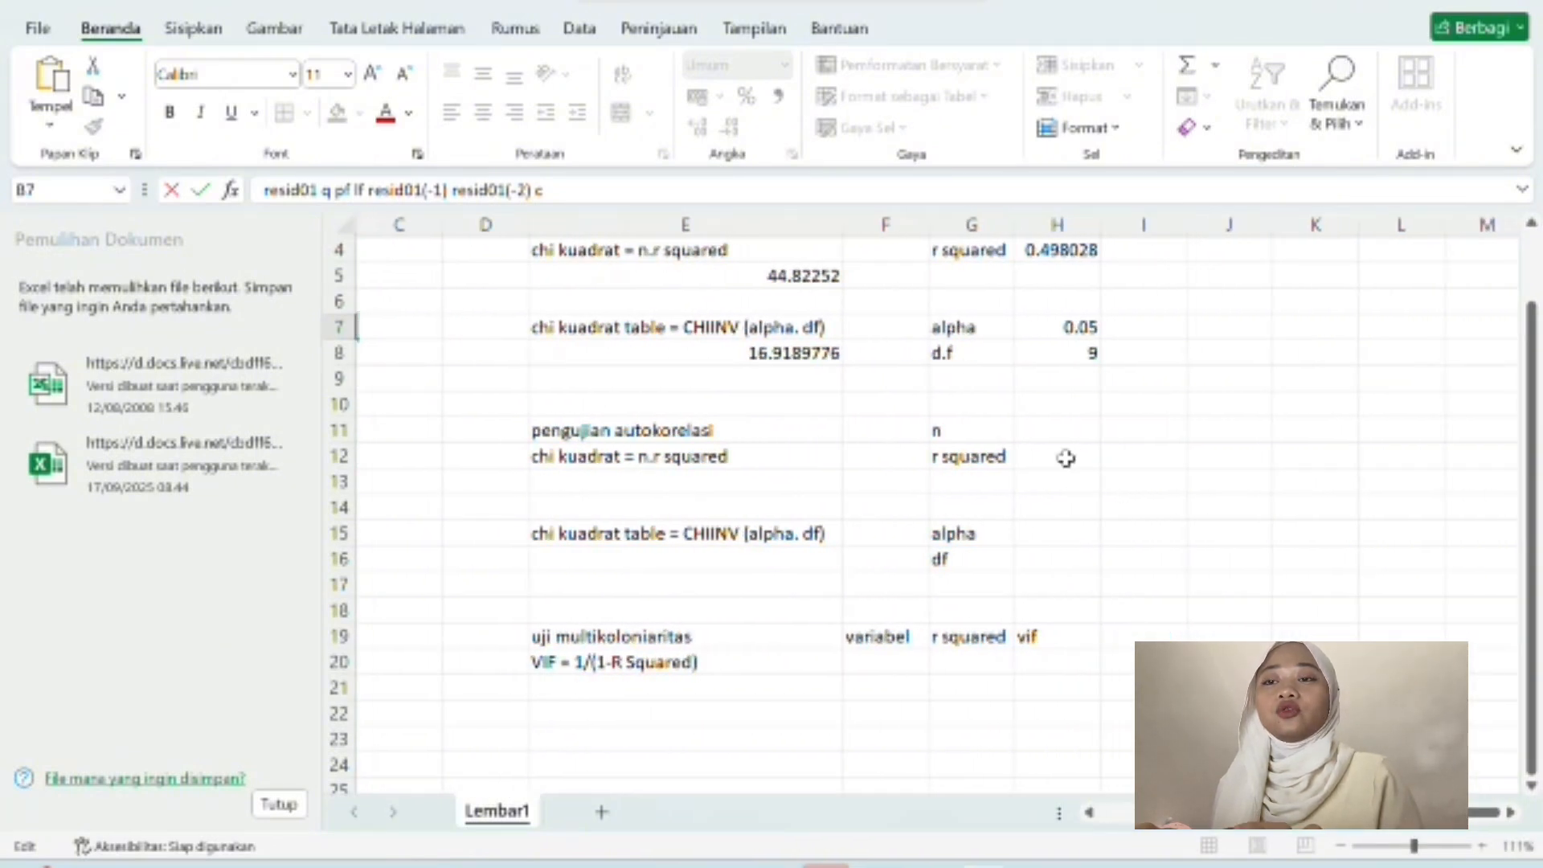
pyautogui.press('Escape')
pyautogui.click(1048, 432)
pyautogui.write('78')
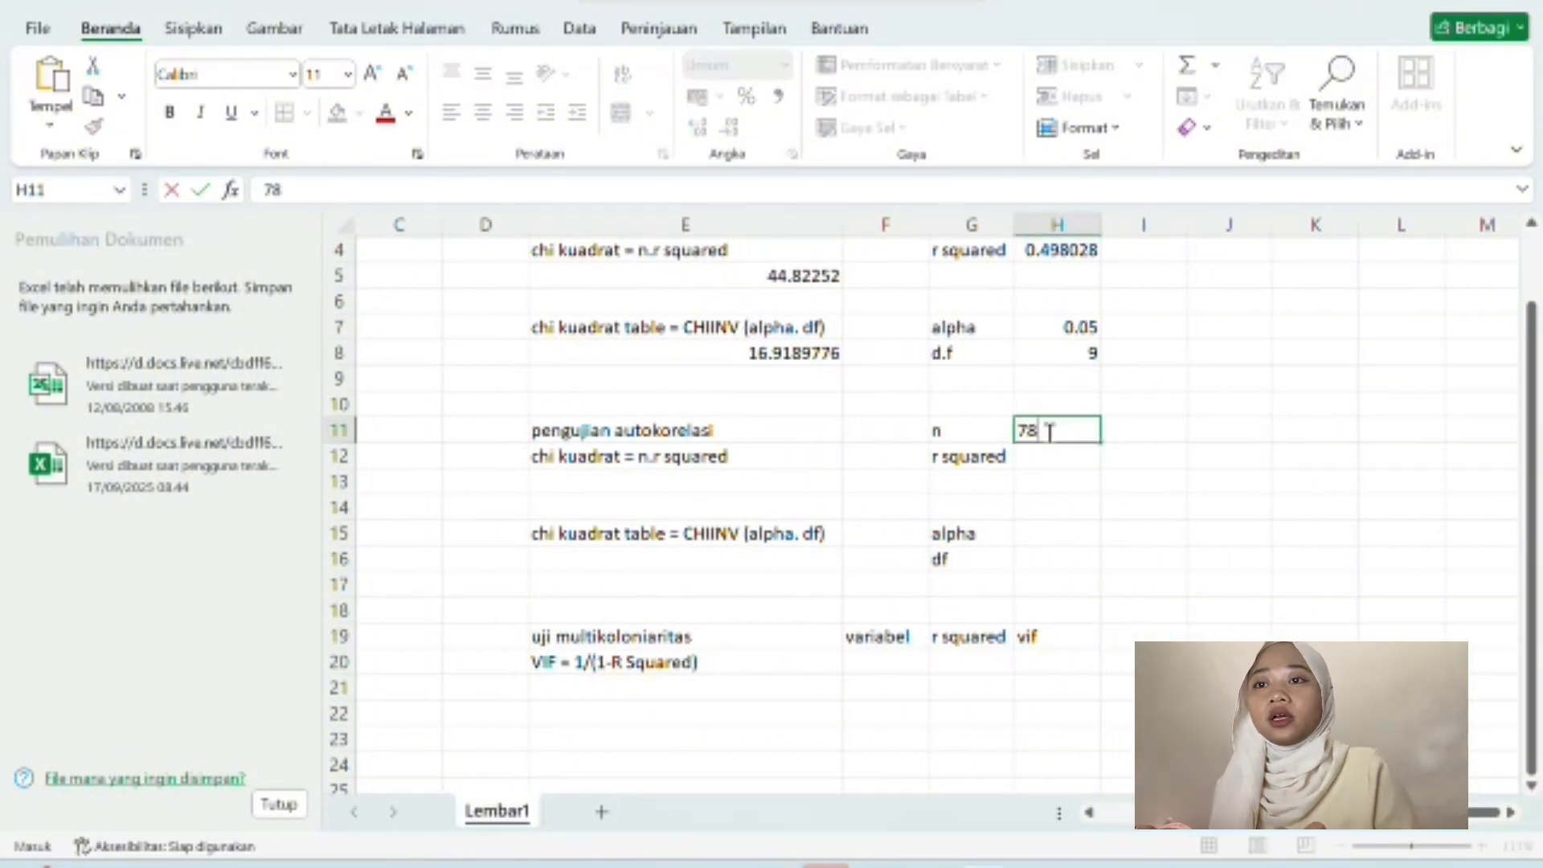
pyautogui.click(1047, 455)
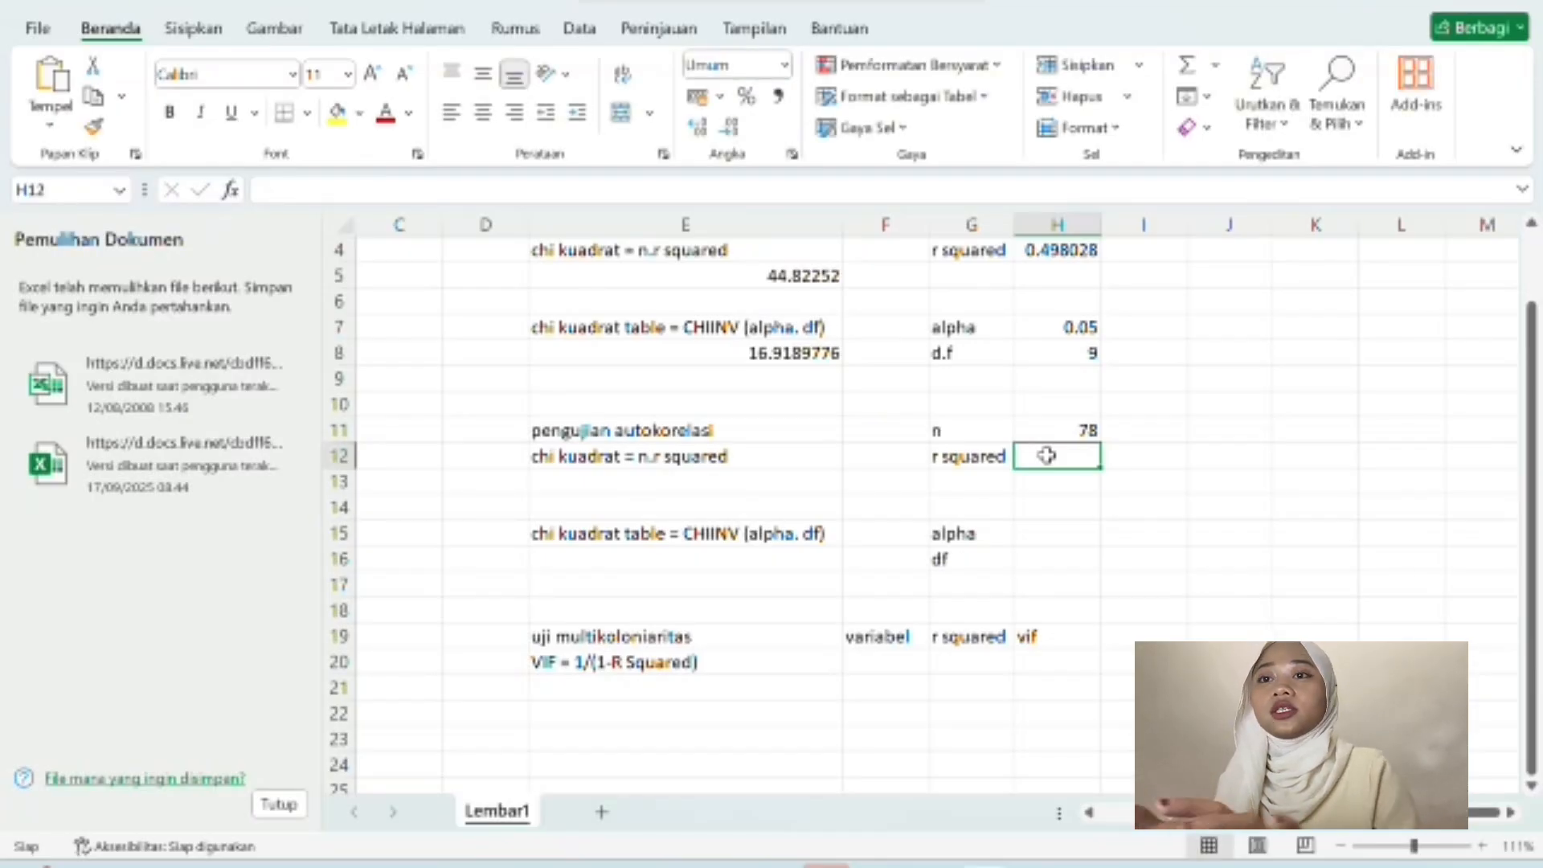
pyautogui.hotkey('ctrl', 'v')
# Calculate the autocorrelation chi-square with =H11*H12 and its table value with =CHIINV(H15;H16), using alpha 0.05 and df 2.
pyautogui.scroll(-1, 1020, 479)
pyautogui.click(737, 430)
pyautogui.write('=H11*H12')
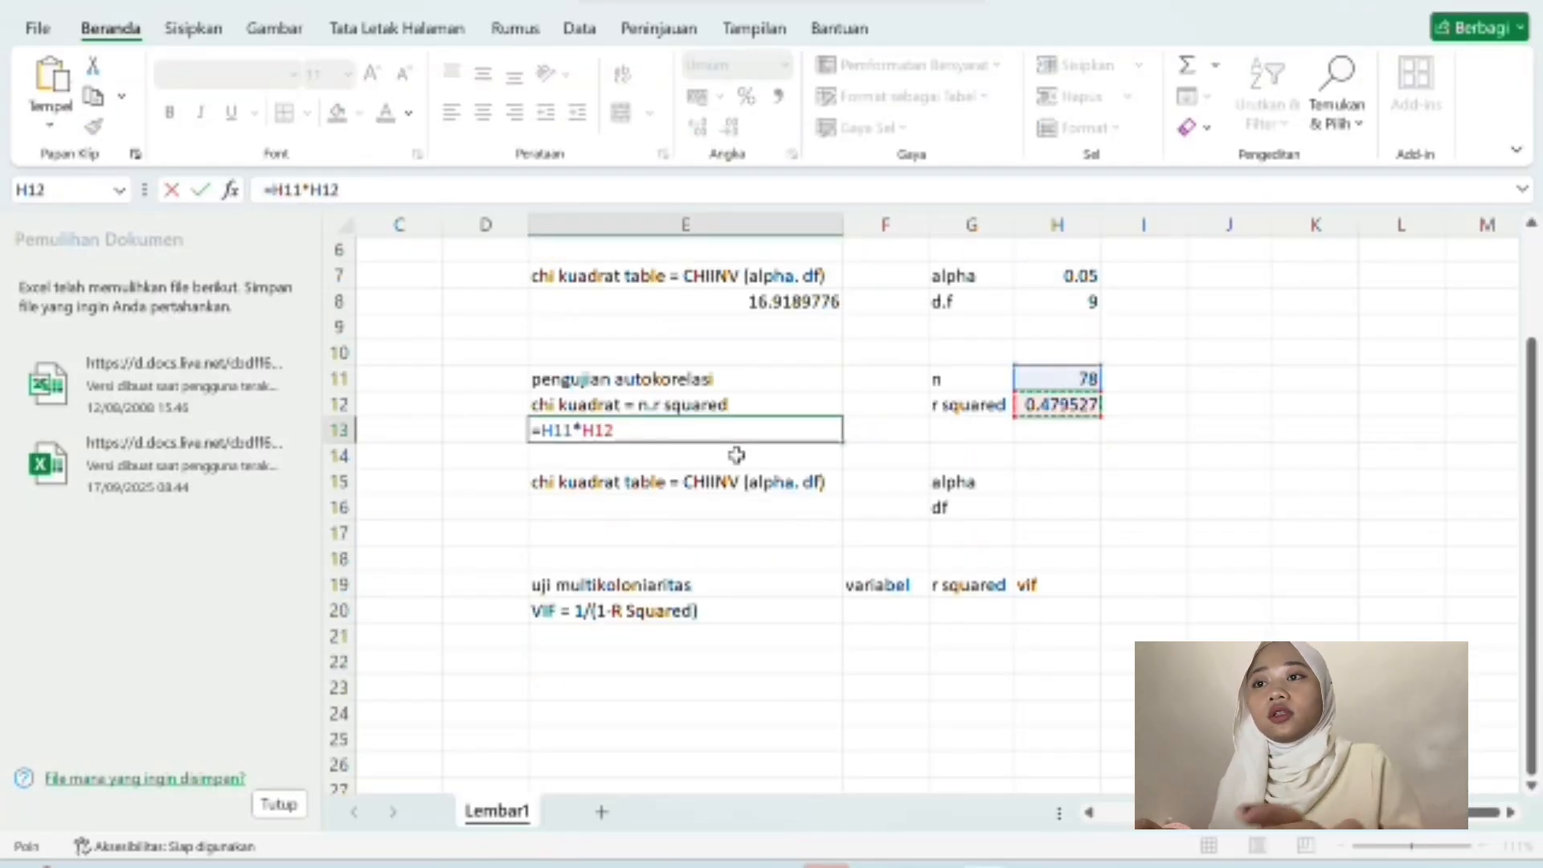
pyautogui.press('Return')
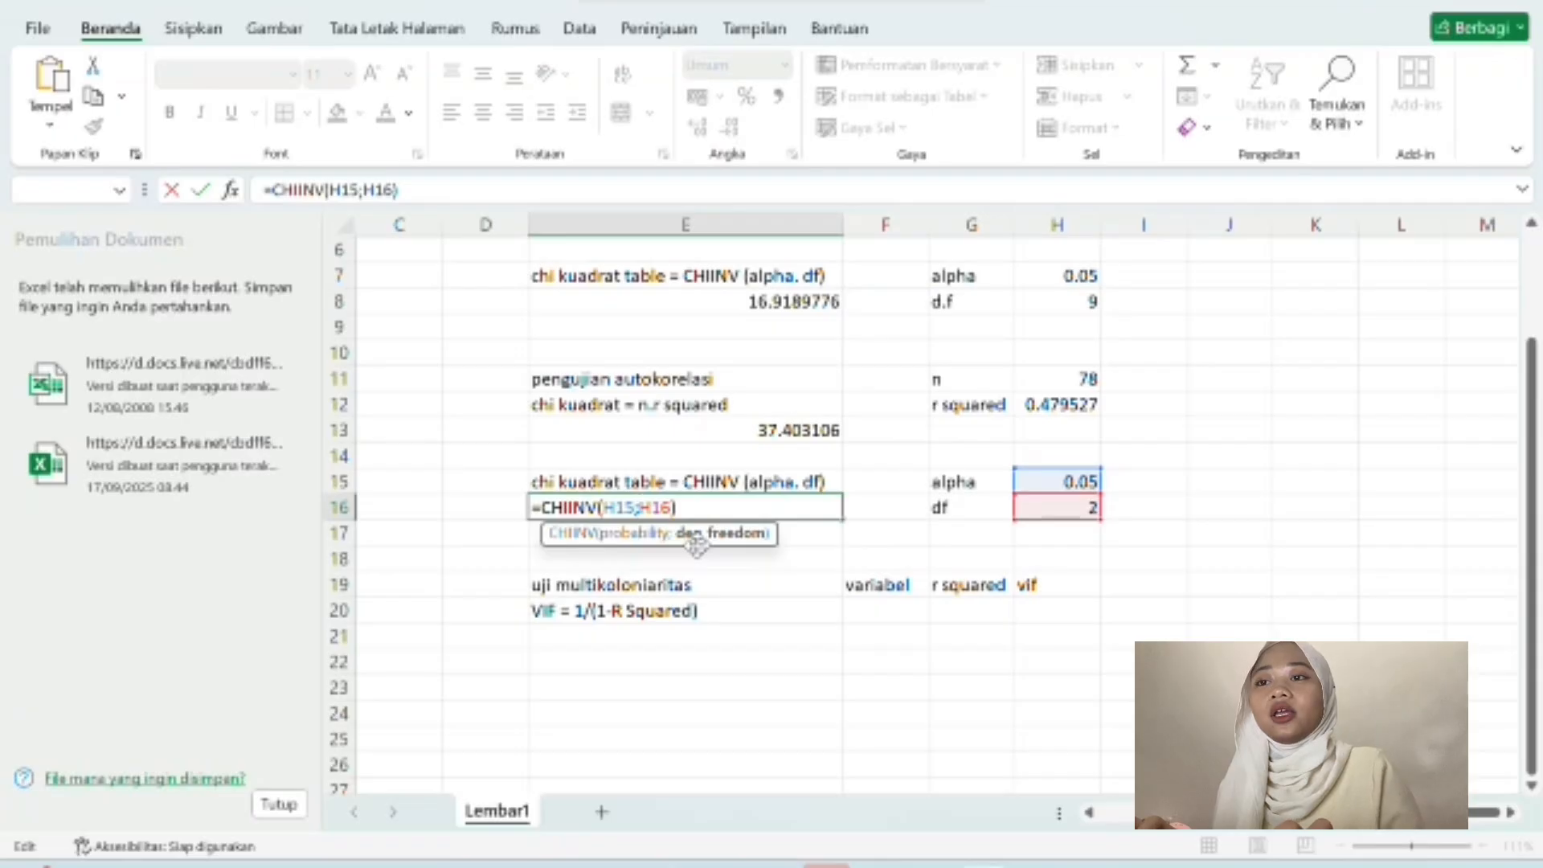
pyautogui.press('Return')
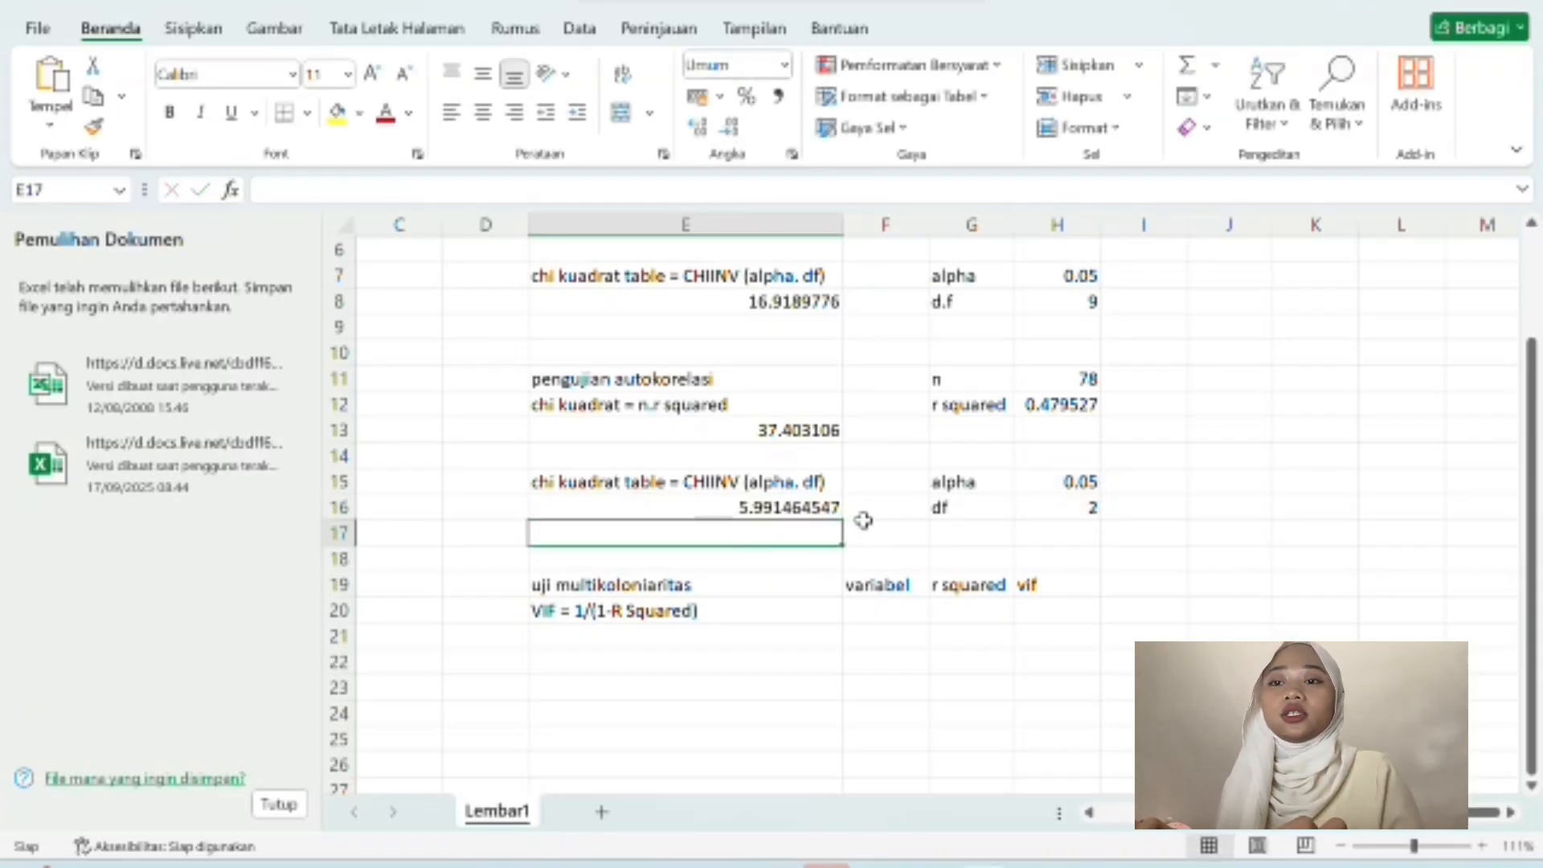
# Review the autocorrelation conclusions in the Word report, and check the multicollinearity regression specifications in the Excel calculation workbook.
pyautogui.hotkey('alt', 'Tab')
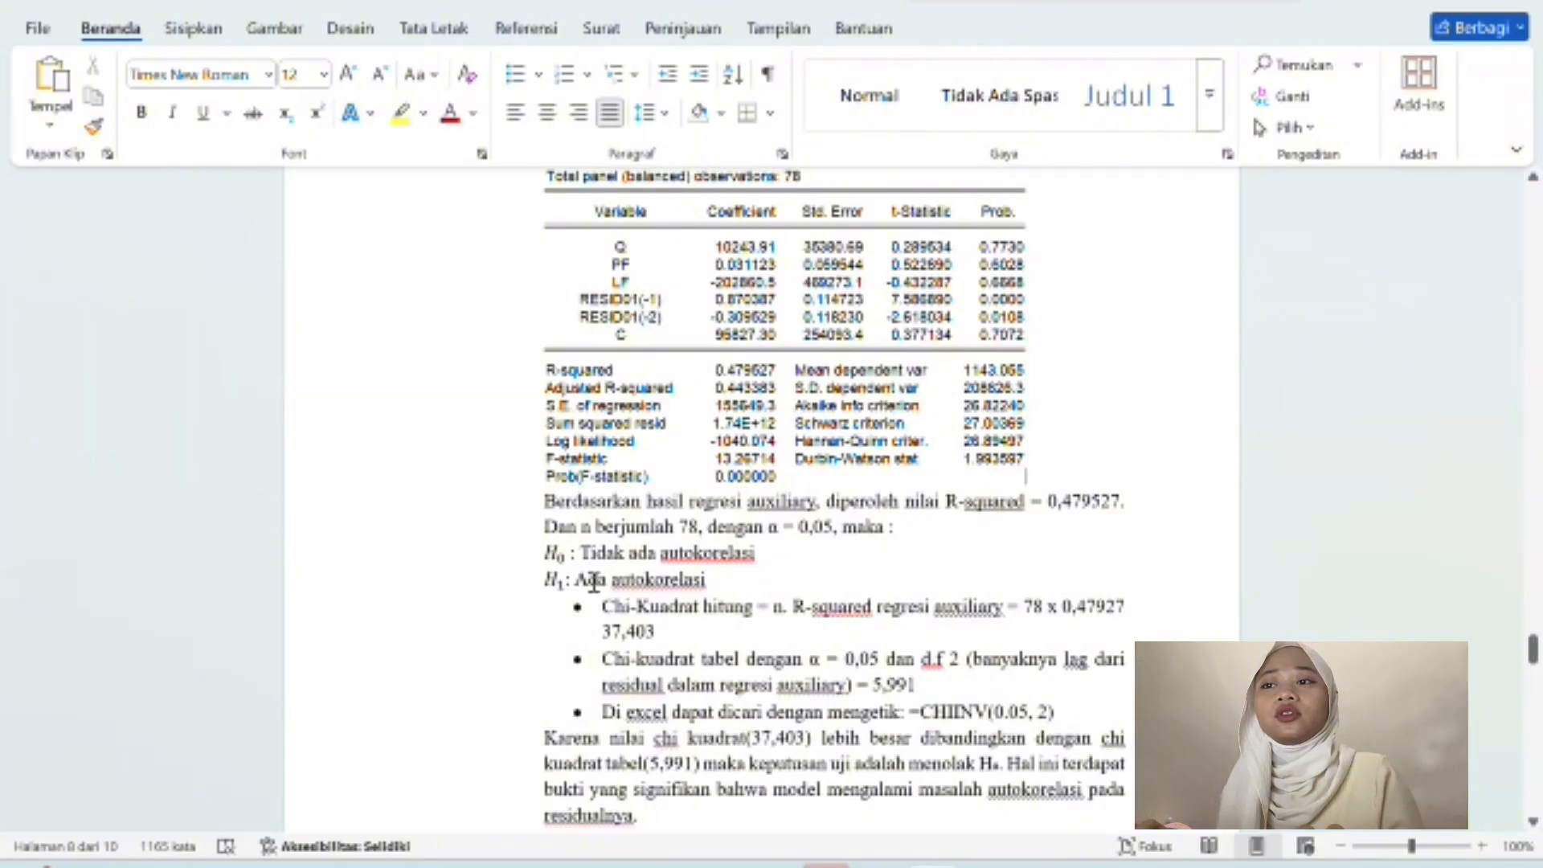
pyautogui.scroll(-4, 616, 593)
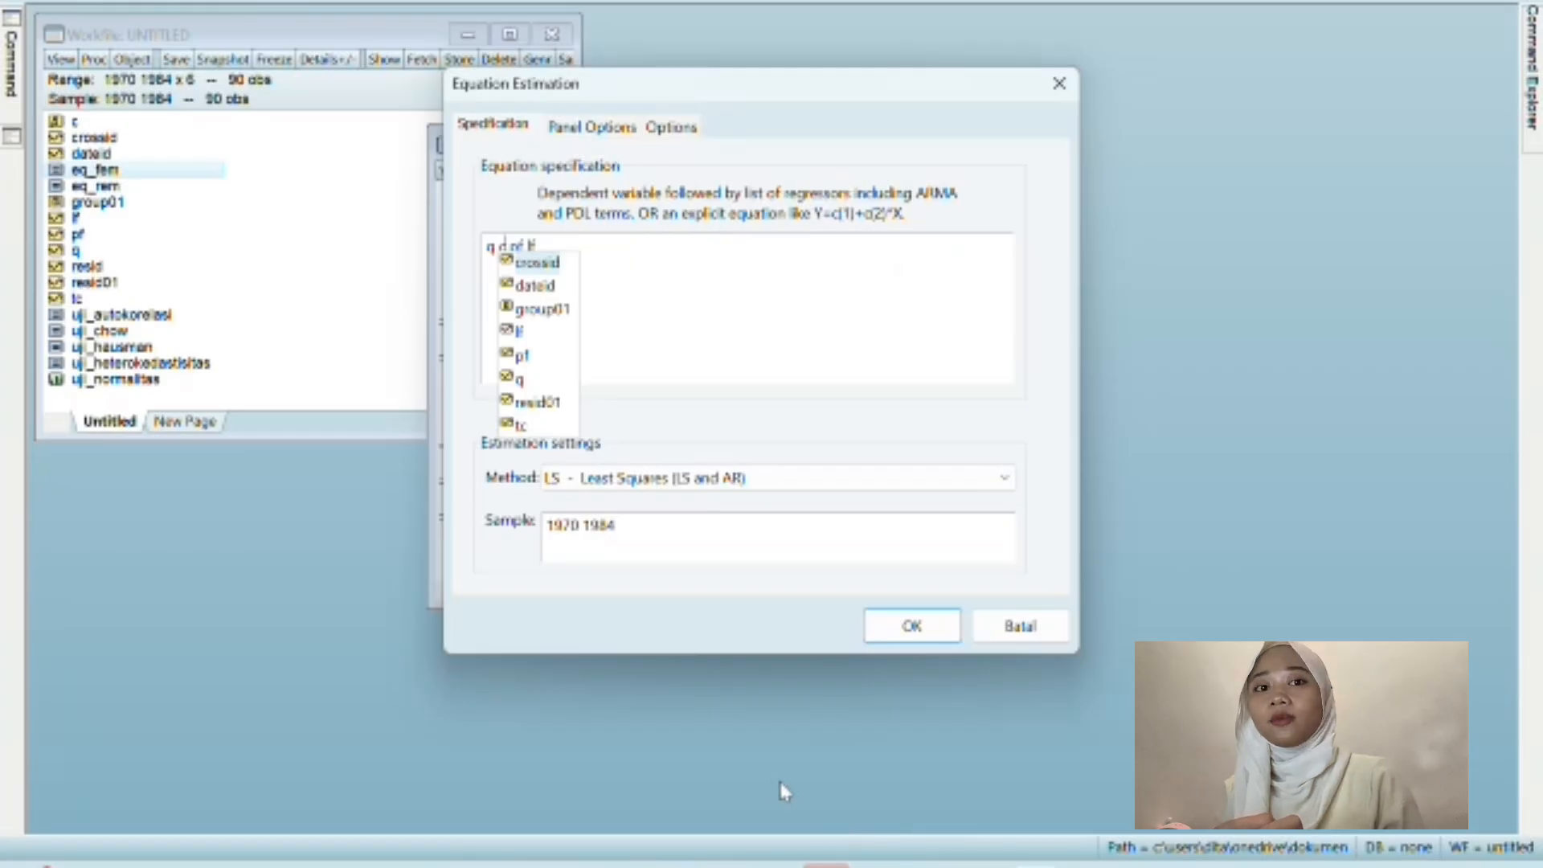
pyautogui.moveTo(984, 867)
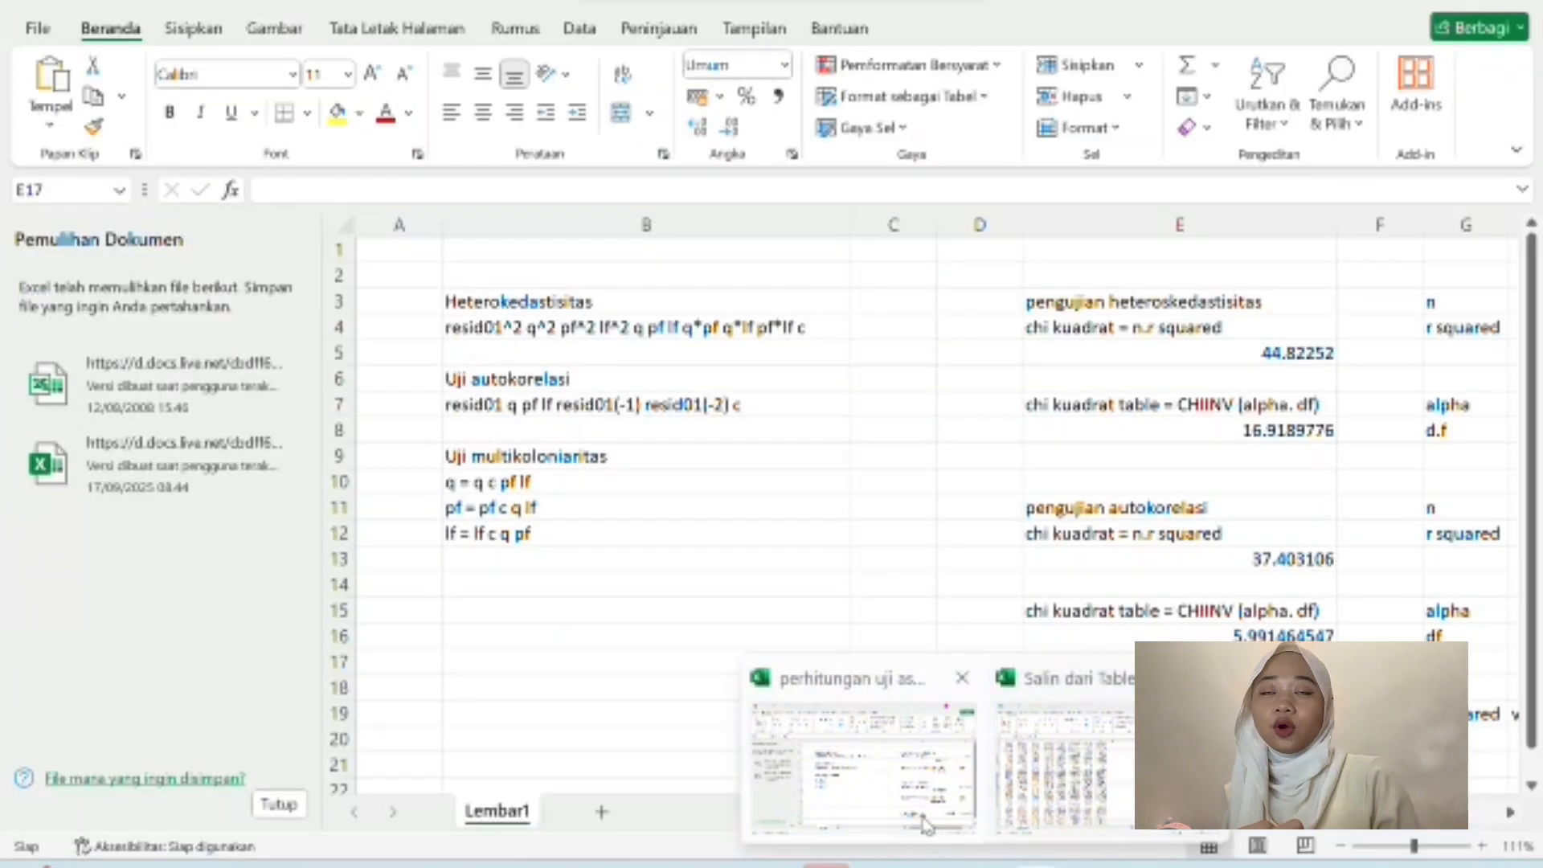
pyautogui.click(927, 824)
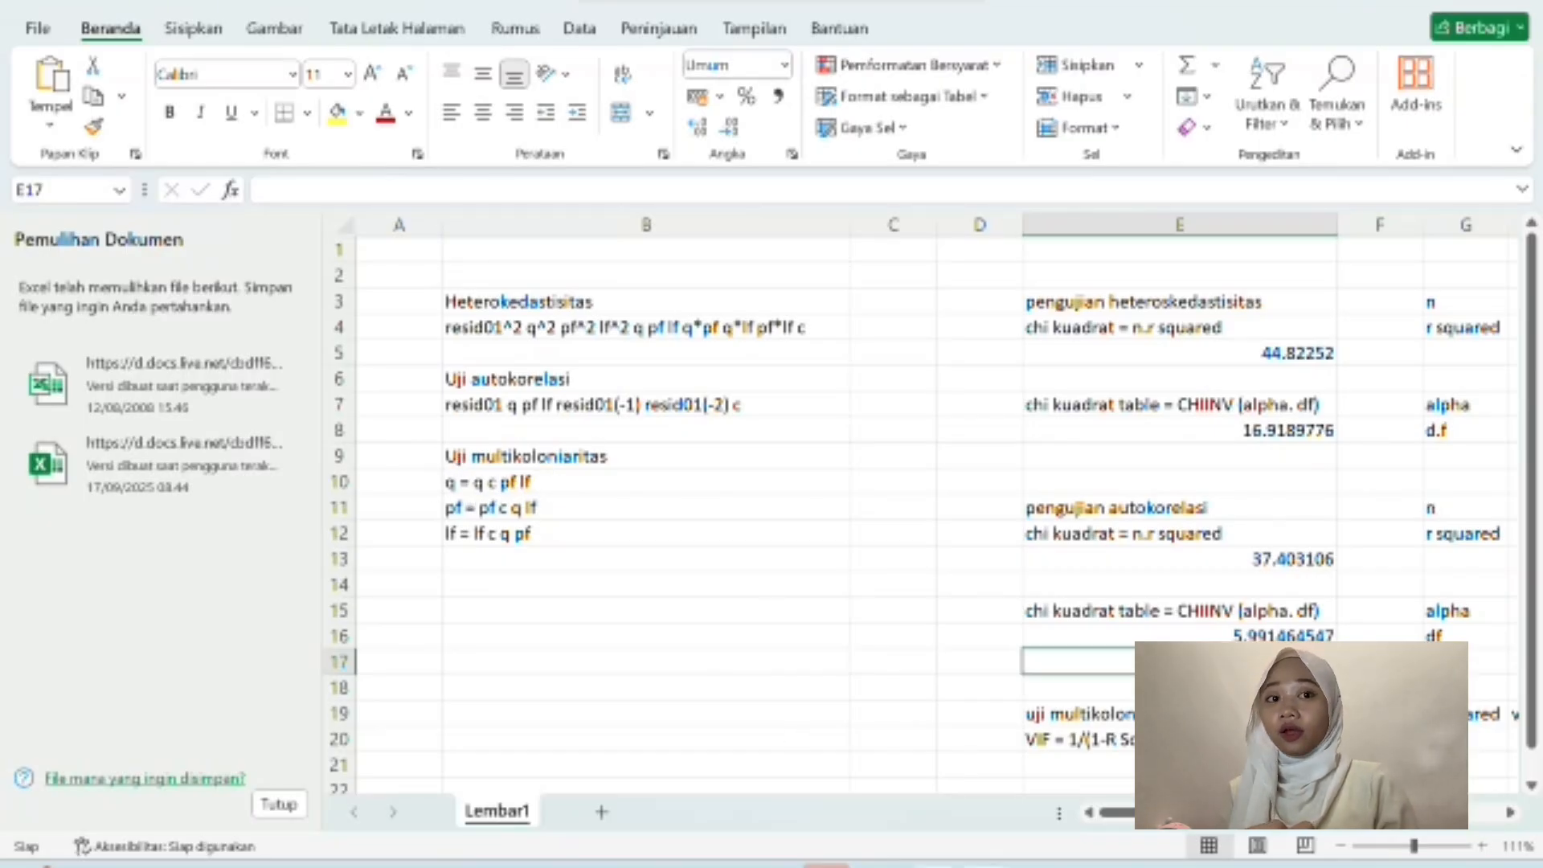
# Return to EViews, estimate the regression q c pf lf with Fixed cross-section effects, and maximize its output window.
pyautogui.moveTo(1036, 866)
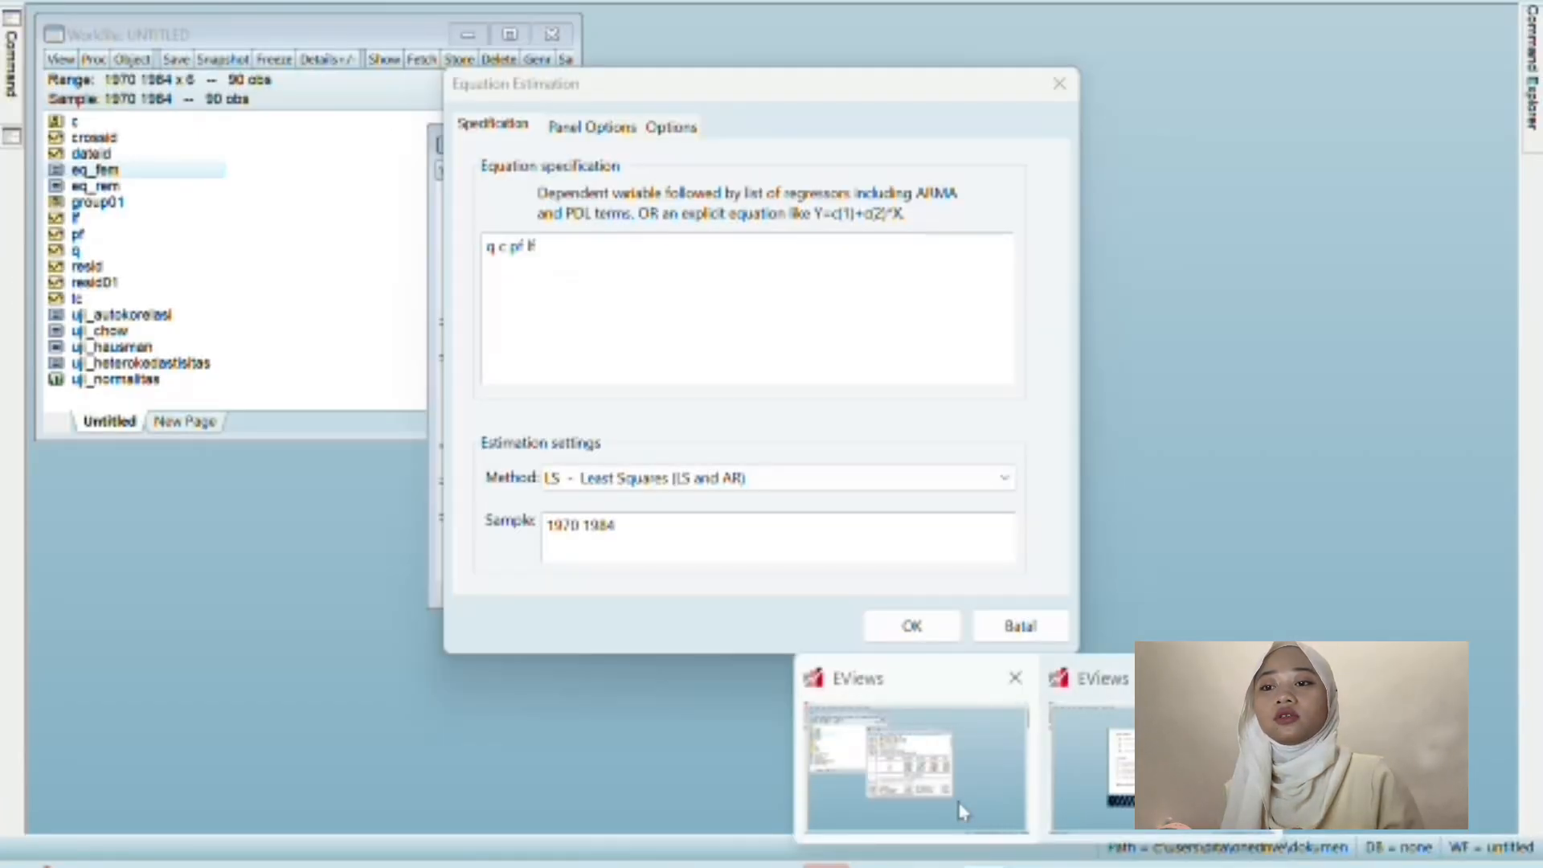
pyautogui.click(962, 812)
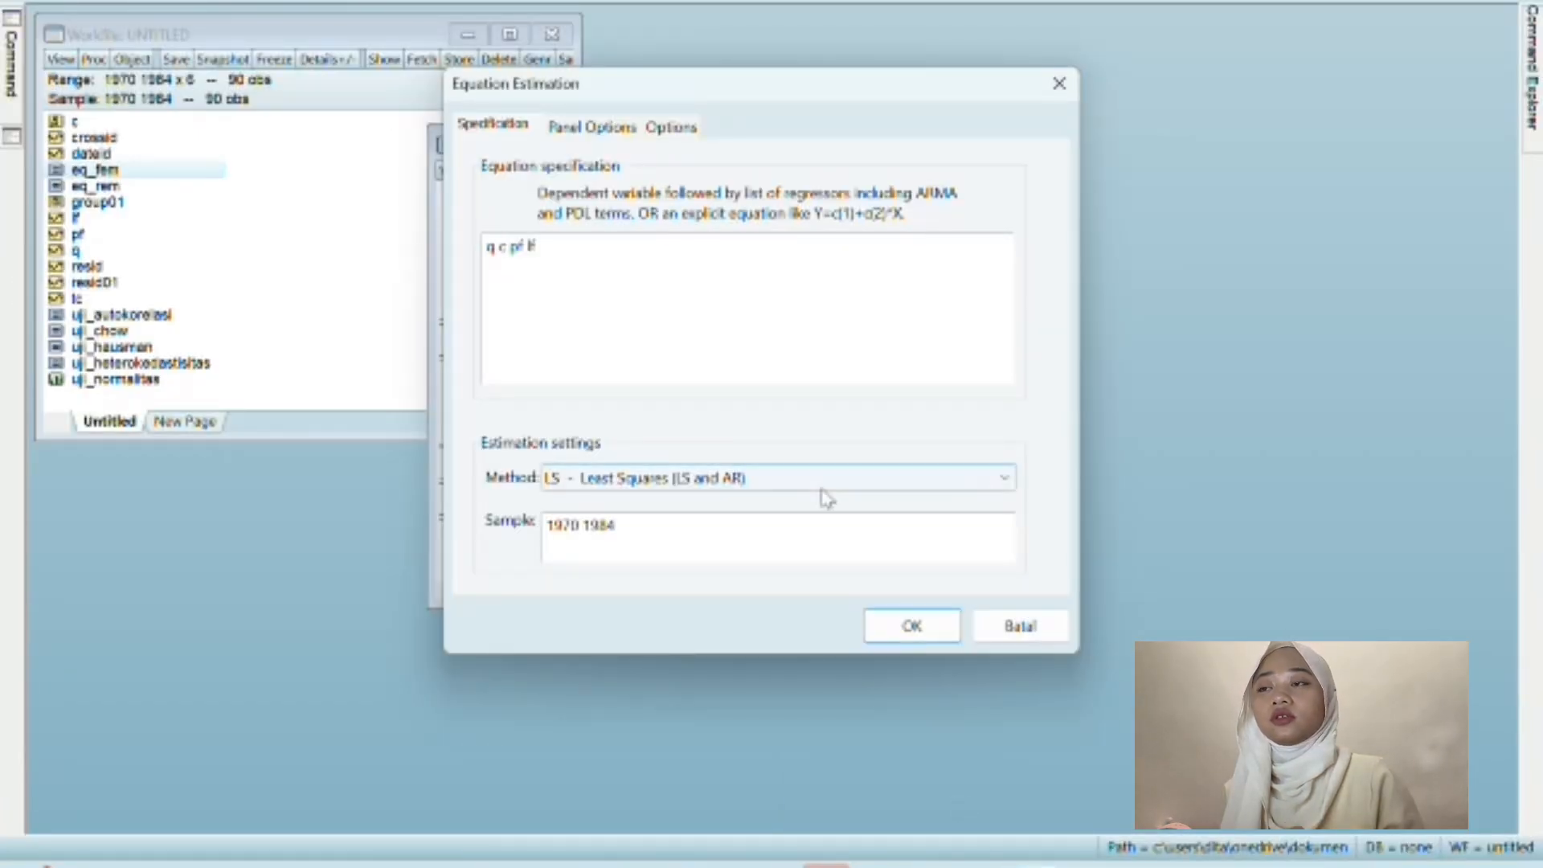
pyautogui.click(607, 130)
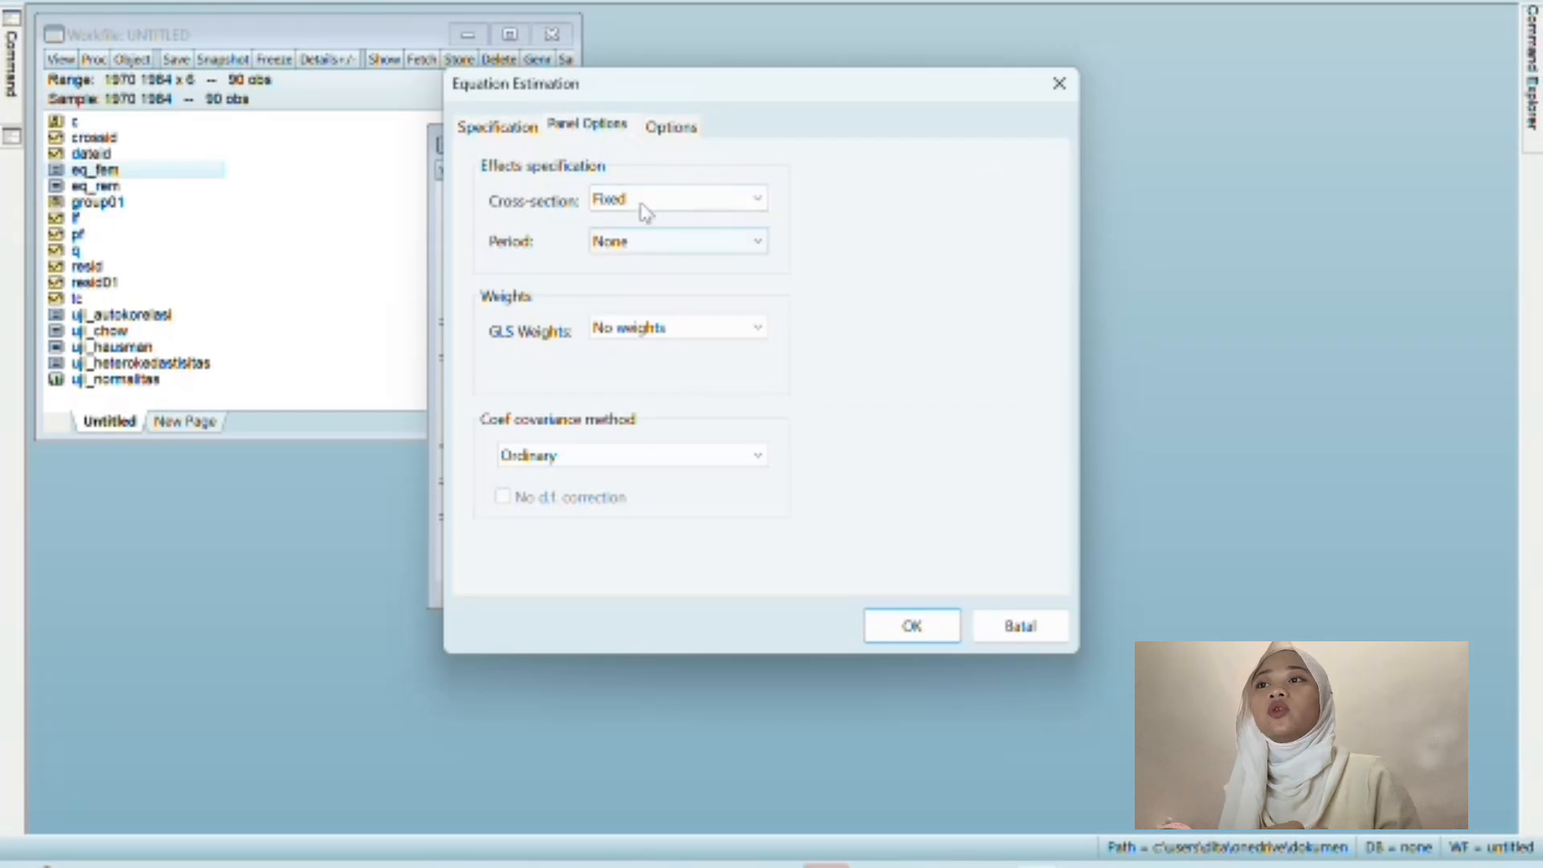
pyautogui.click(492, 129)
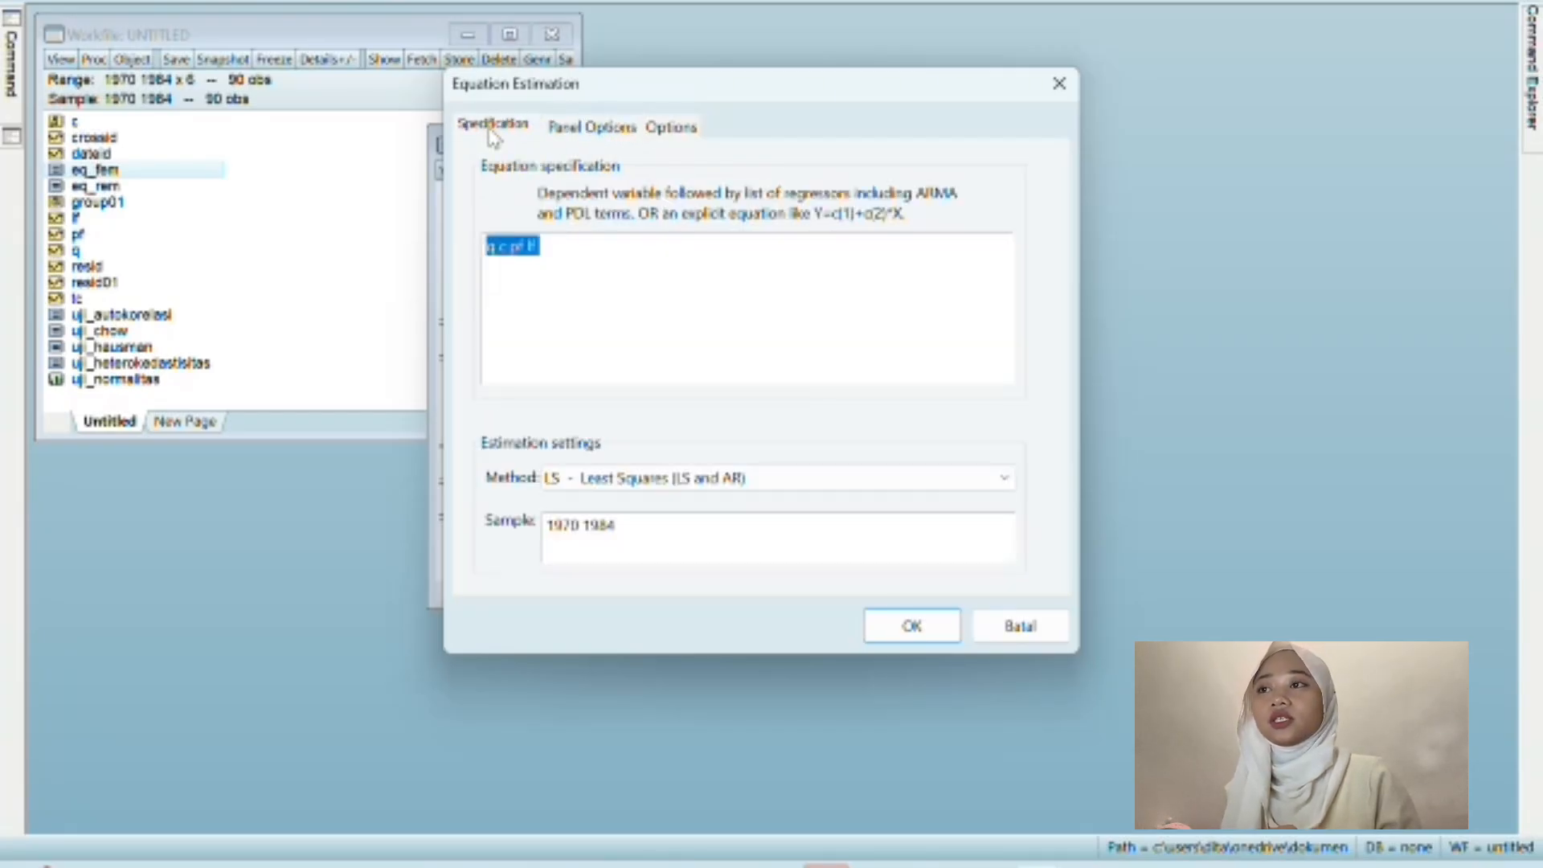
pyautogui.click(915, 630)
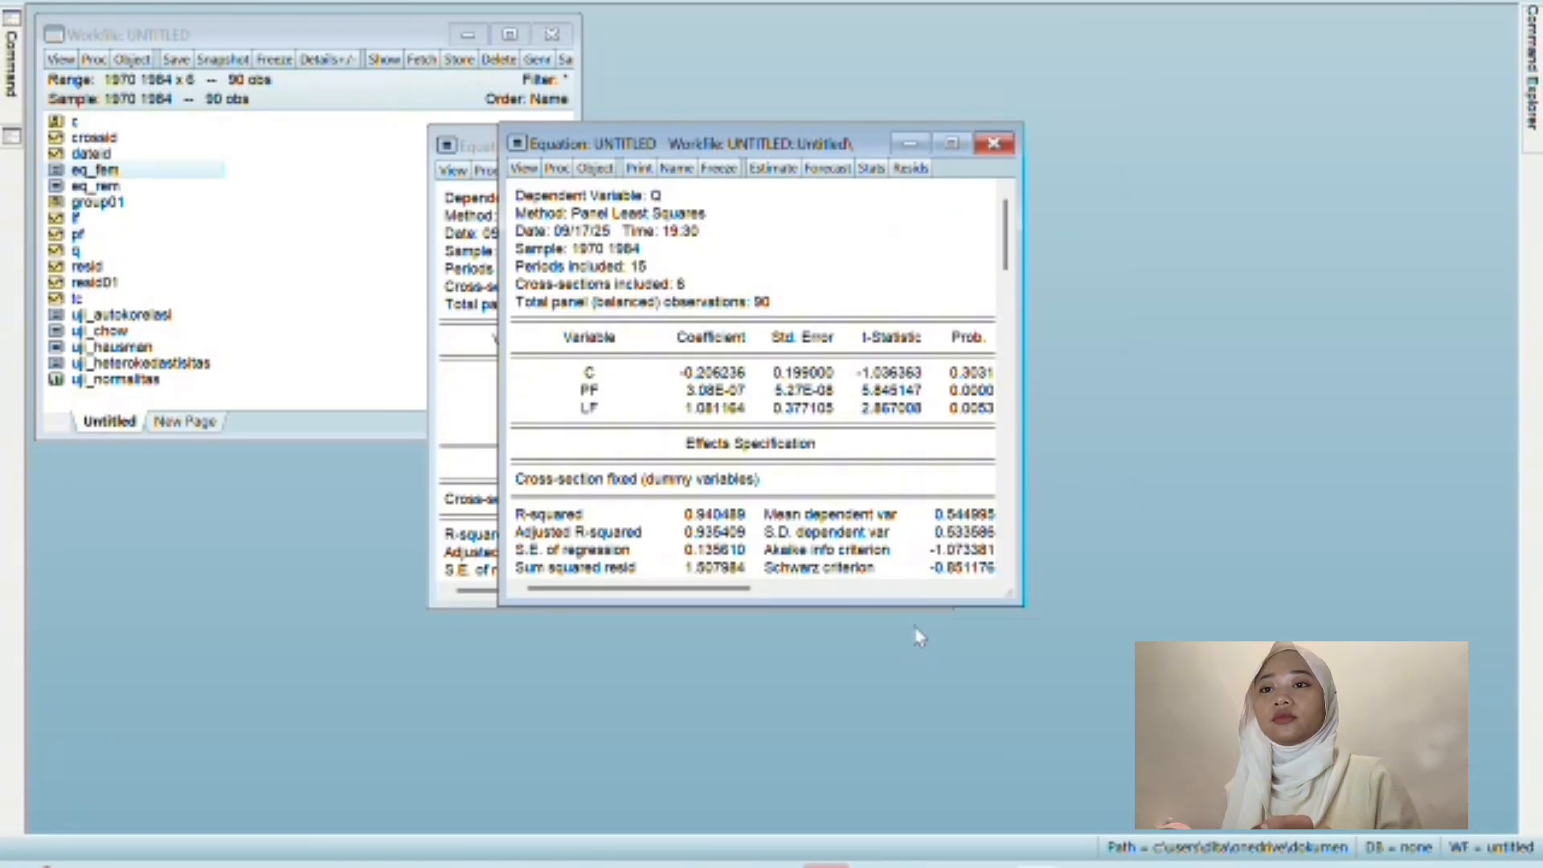
pyautogui.click(952, 145)
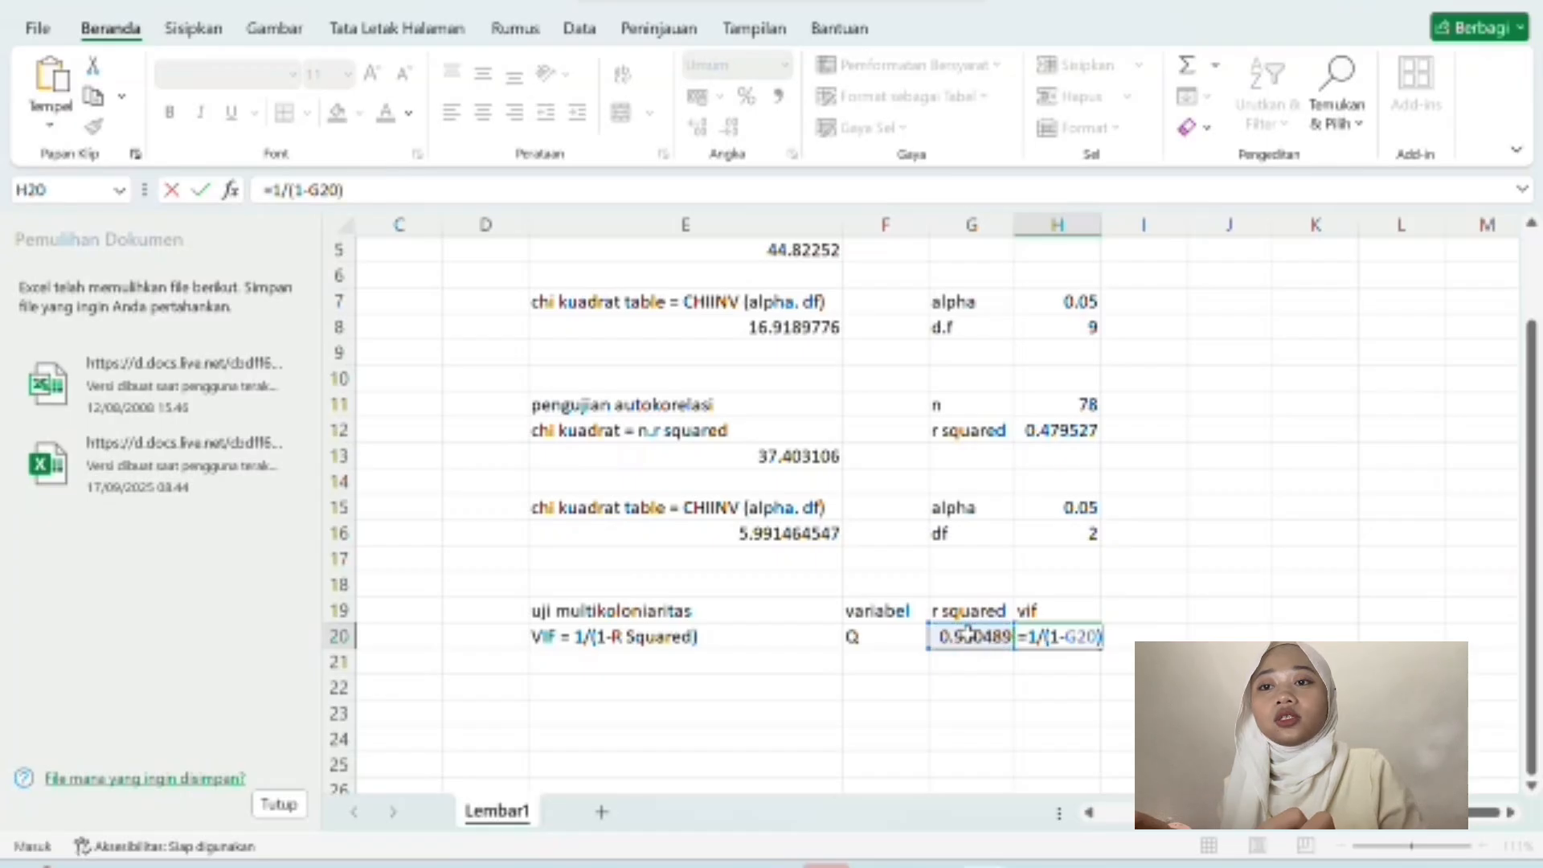
# Compute the VIF for variable Q in the Excel calculation workbook with =1/(1-G20).
pyautogui.press('Return')
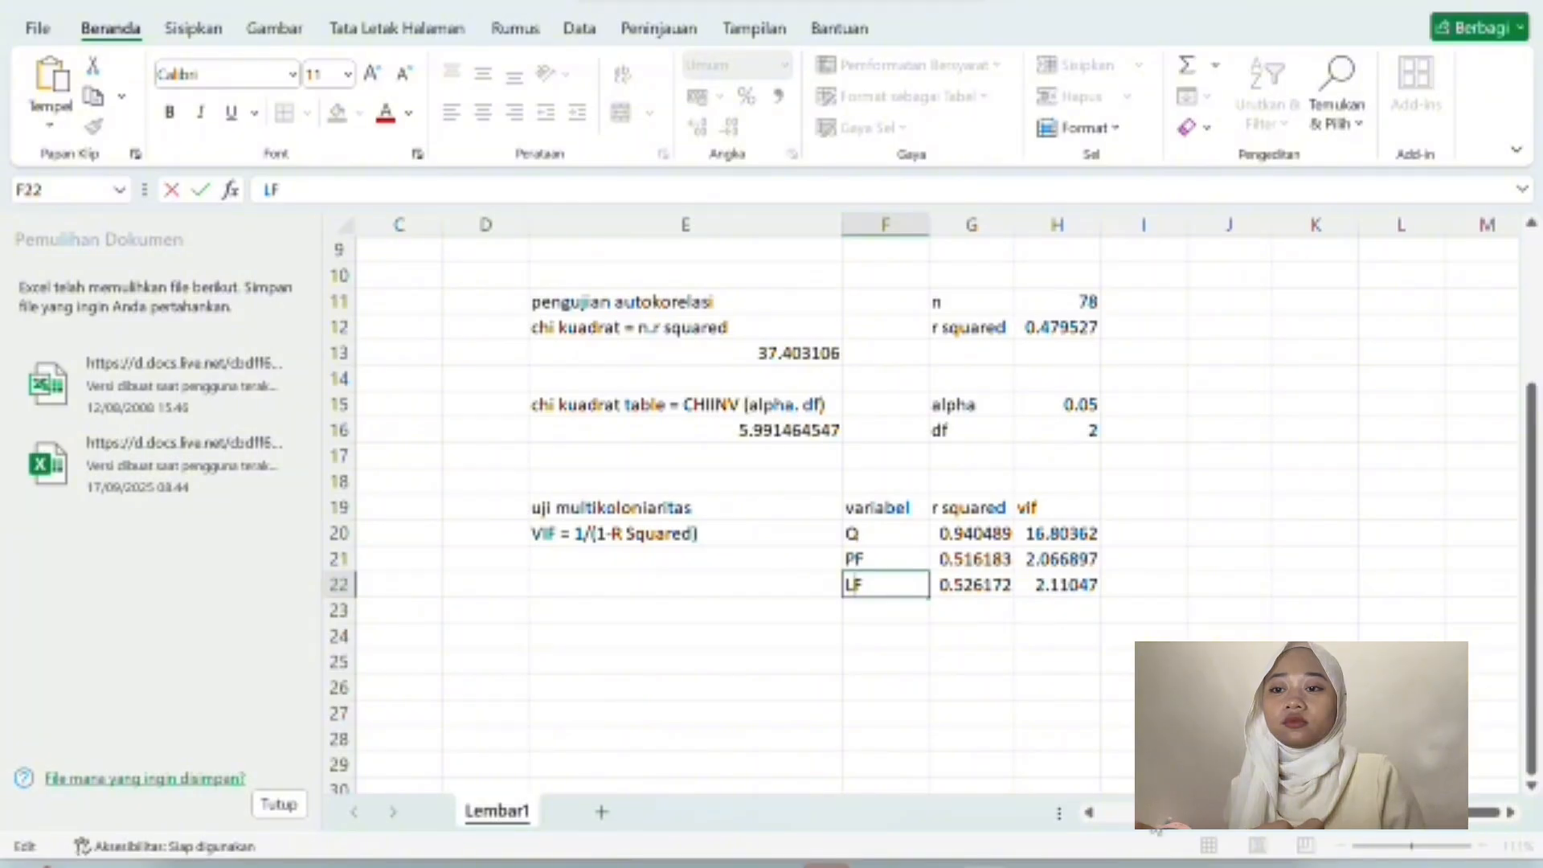
# Review the Word report from the VIF table and multicollinearity conclusion back through the earlier tests to the cover page.
pyautogui.moveTo(985, 866)
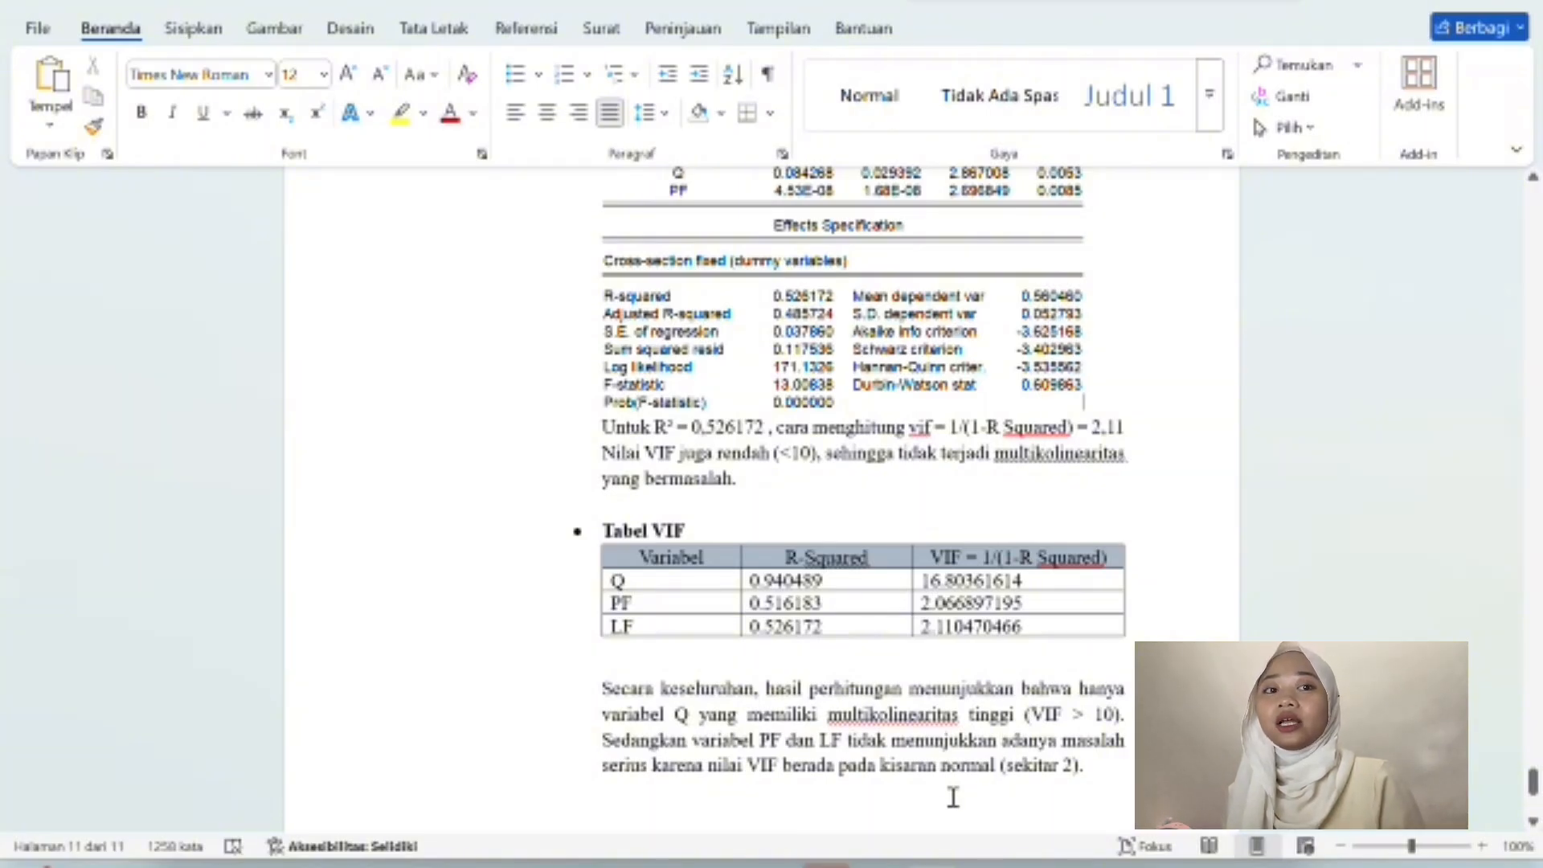
pyautogui.scroll(-1, 953, 797)
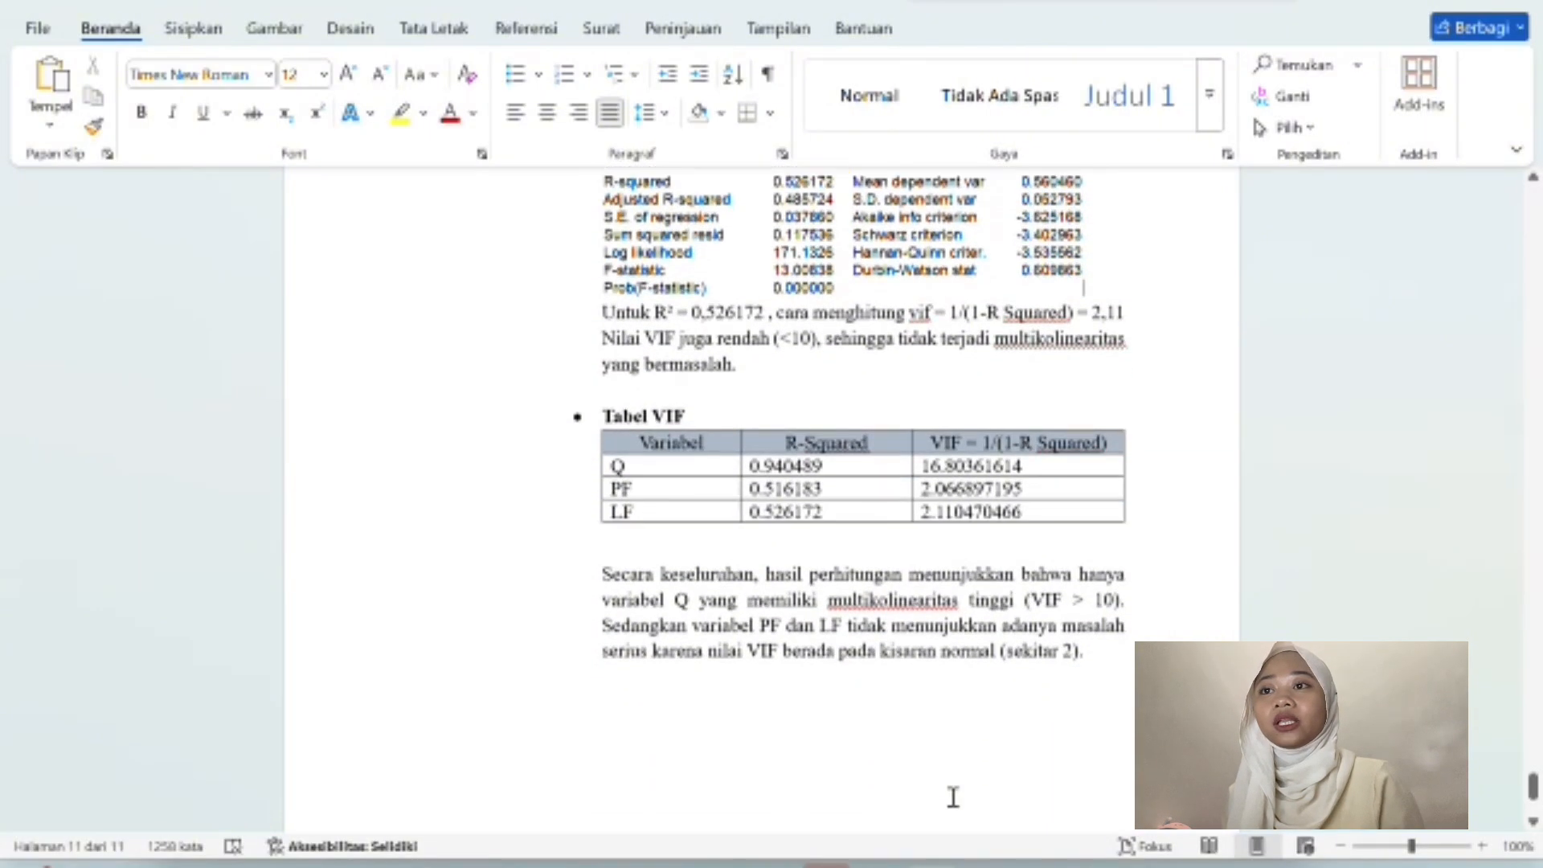
pyautogui.scroll(3, 954, 797)
pyautogui.scroll(15, 953, 797)
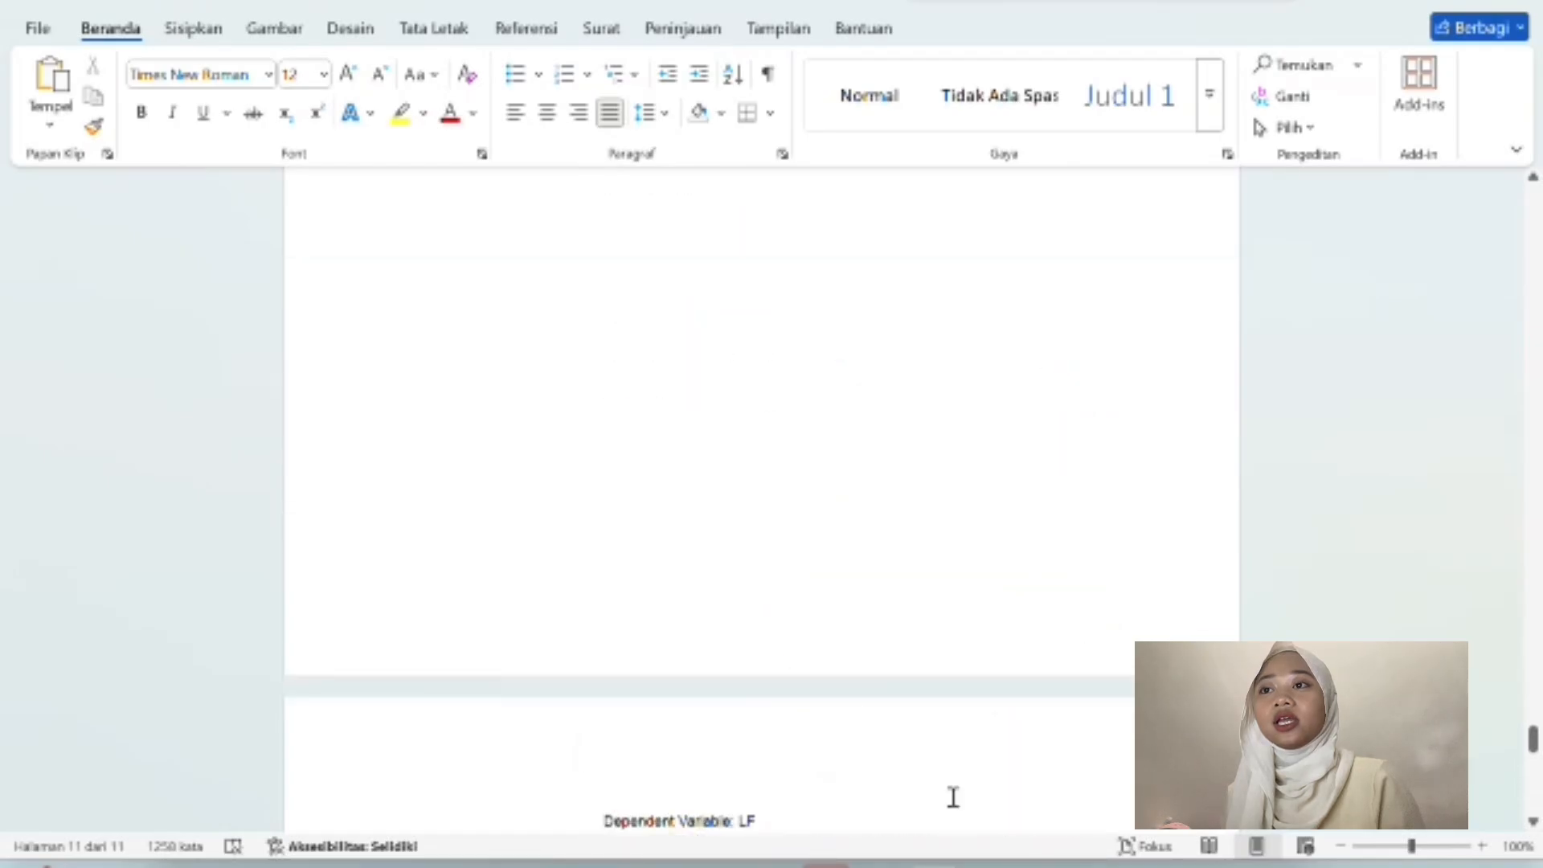
pyautogui.scroll(15, 953, 801)
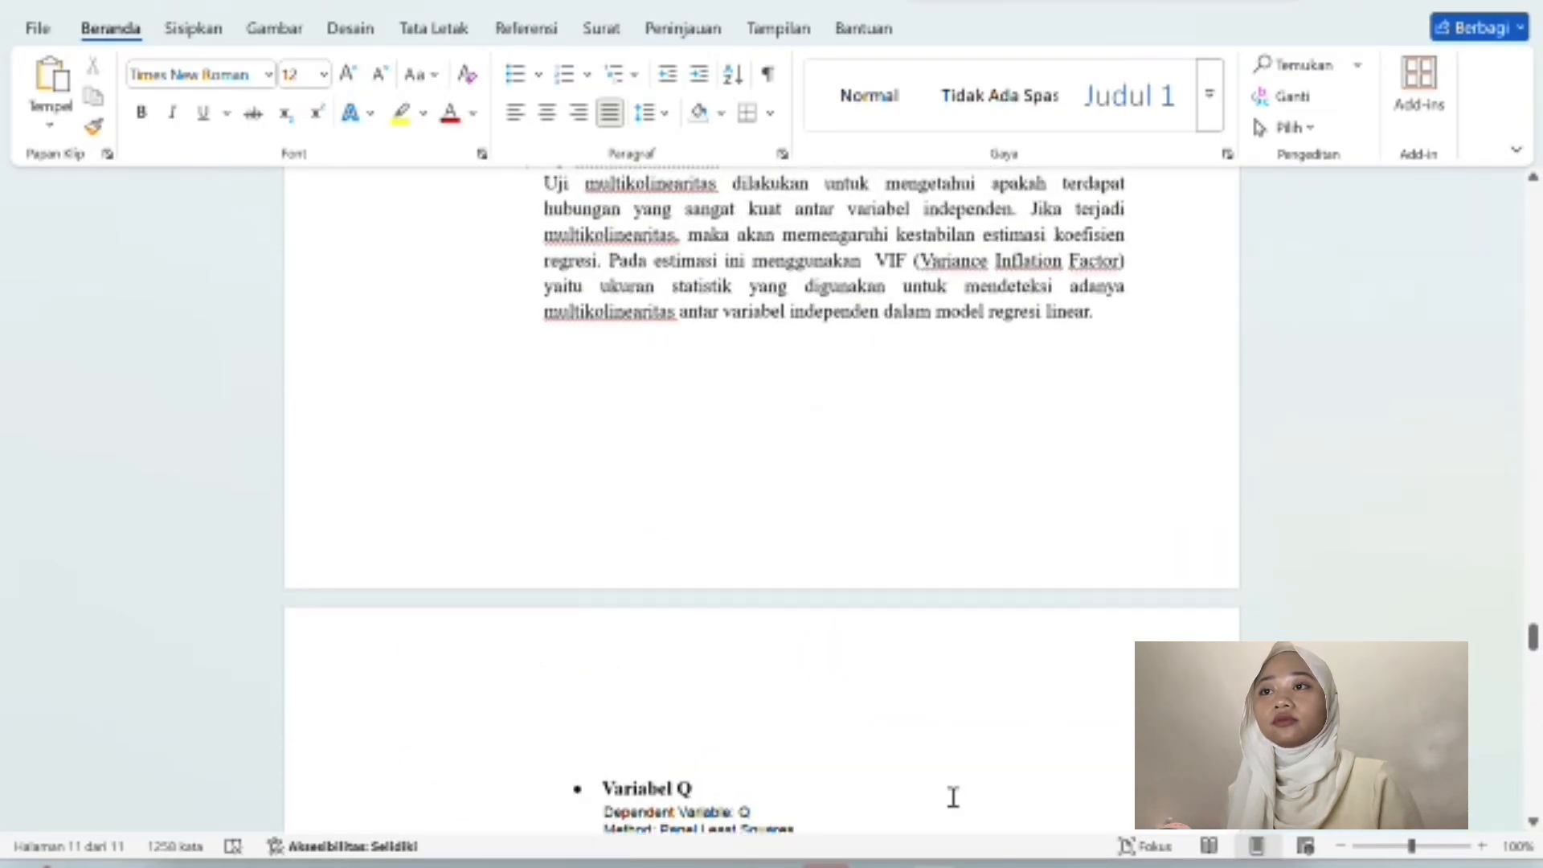
pyautogui.scroll(20, 953, 802)
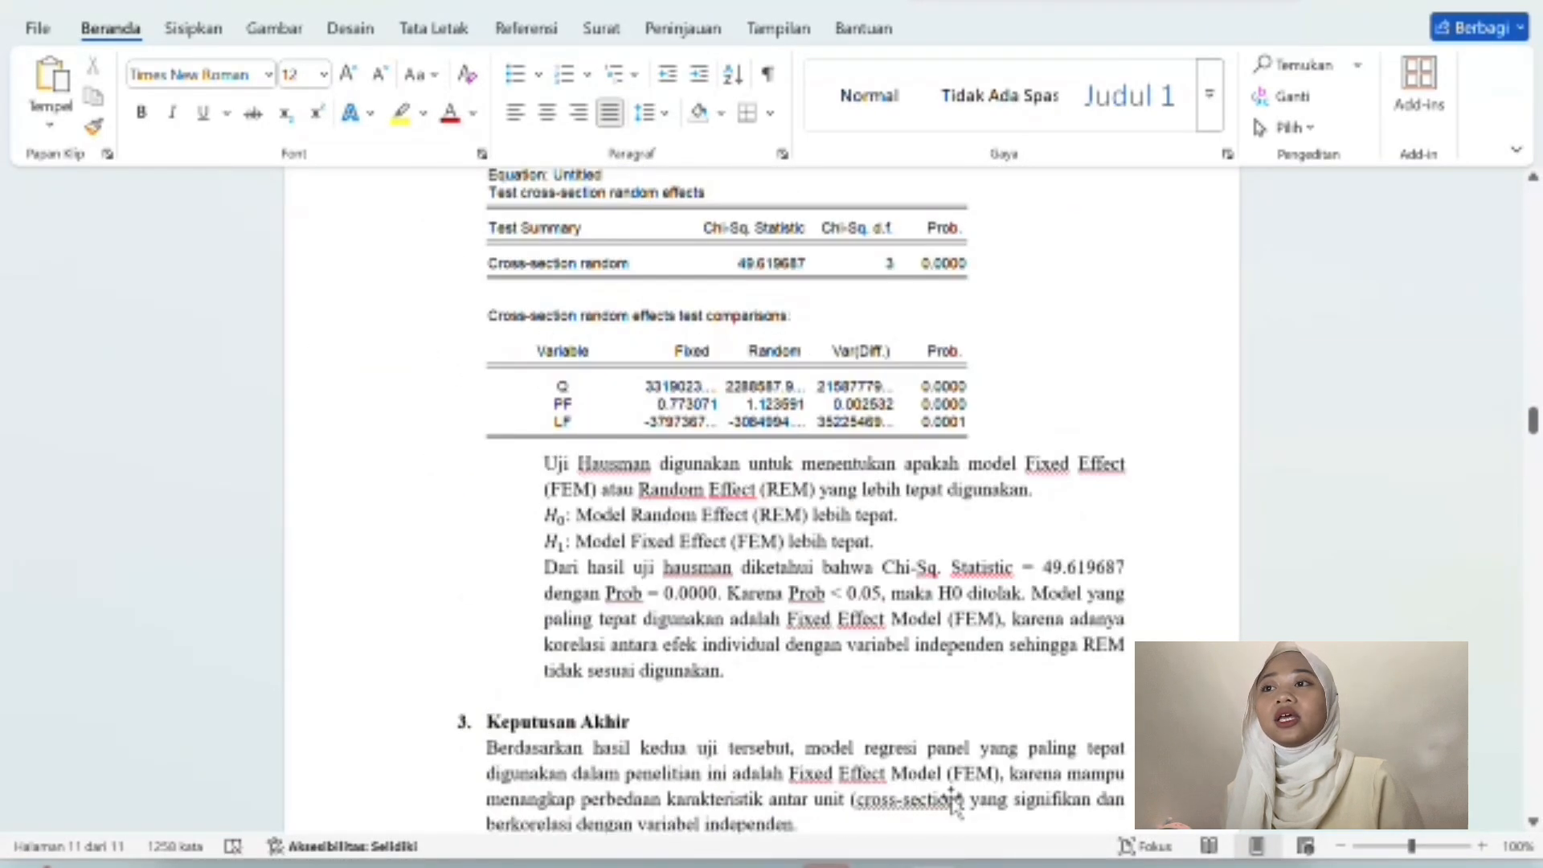
pyautogui.scroll(18, 953, 802)
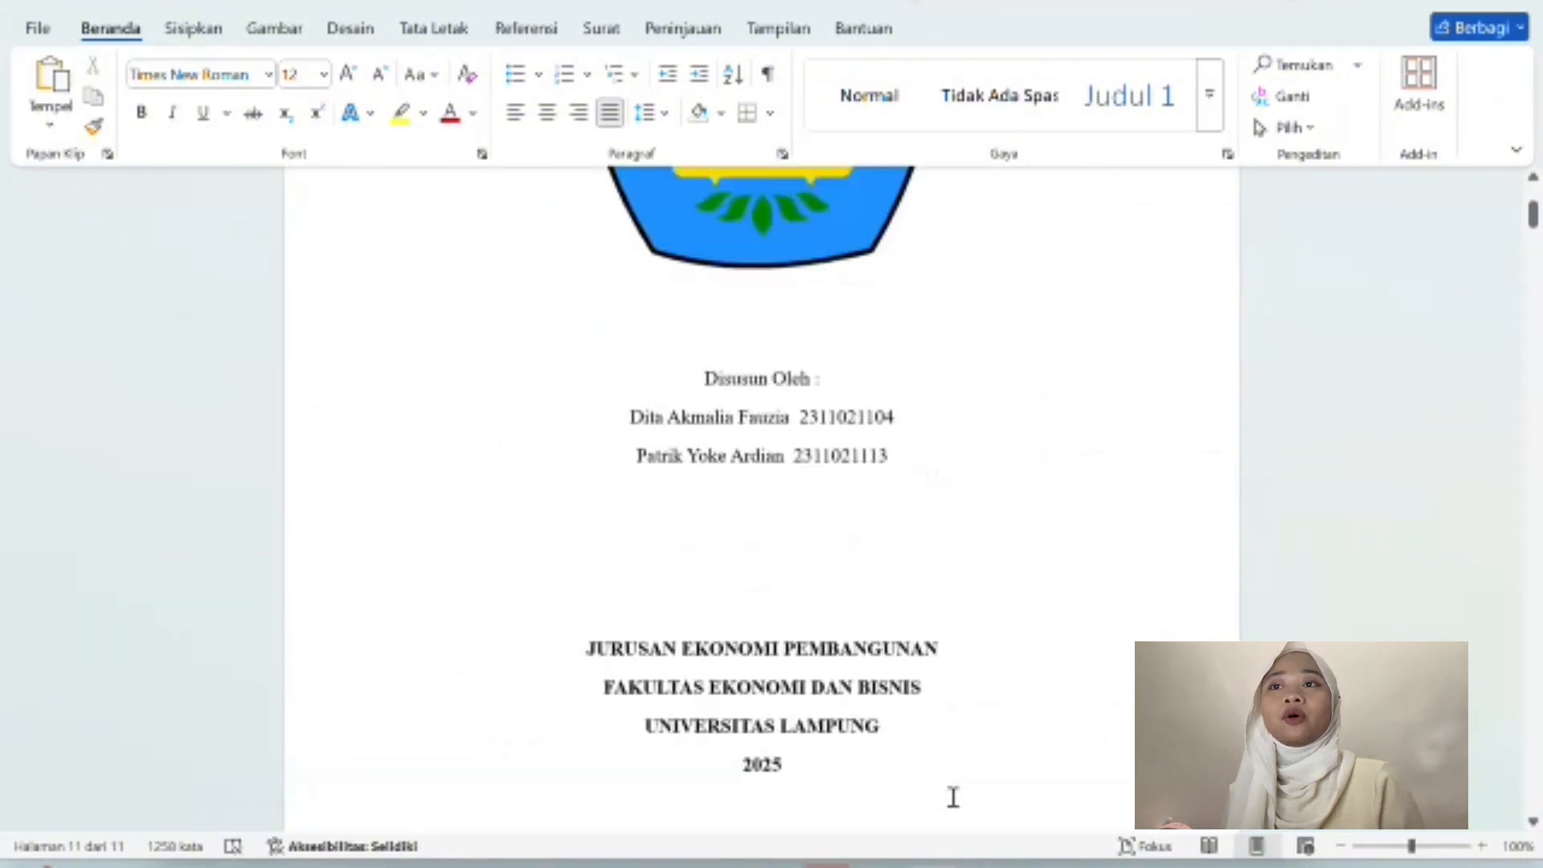
pyautogui.scroll(-10, 954, 801)
pyautogui.scroll(-2, 951, 798)
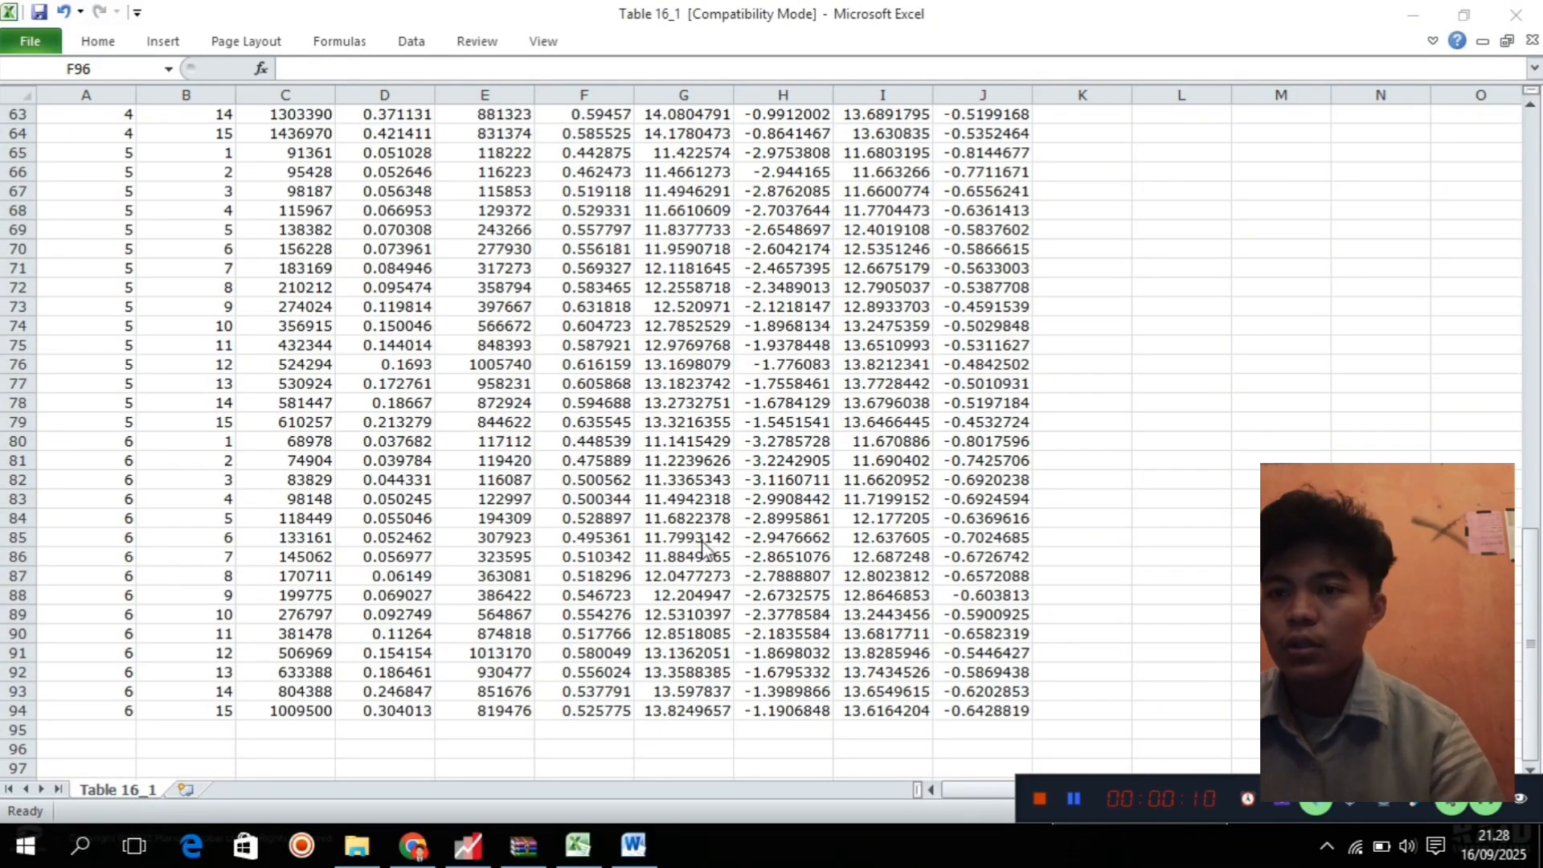
# Examine the panel data in the Table 16_1 workbook back to its header row, and select the TC heading.
pyautogui.scroll(1, 657, 516)
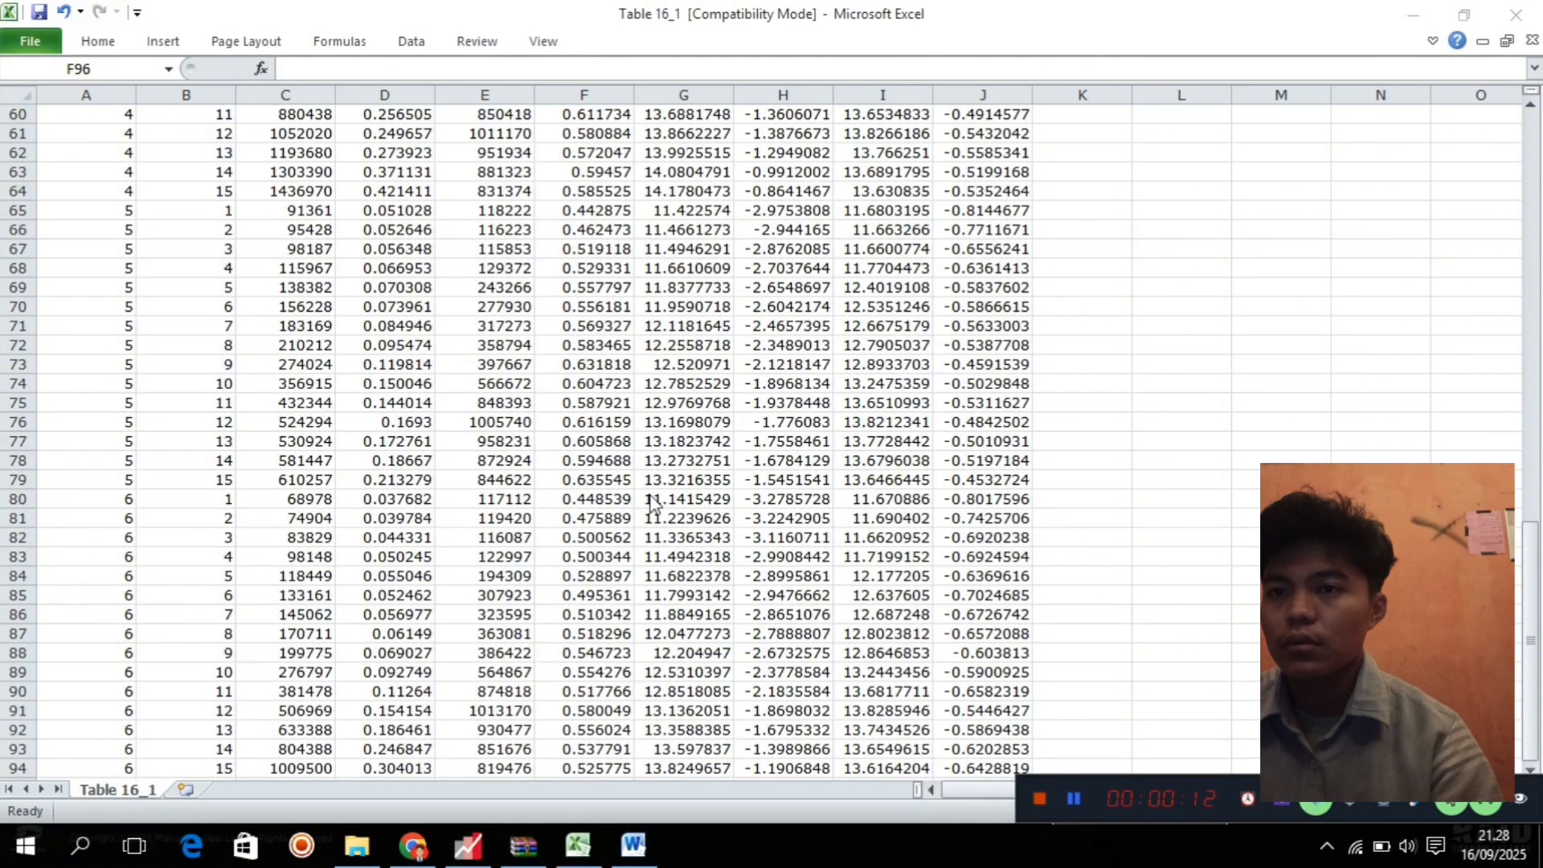
pyautogui.scroll(9, 653, 505)
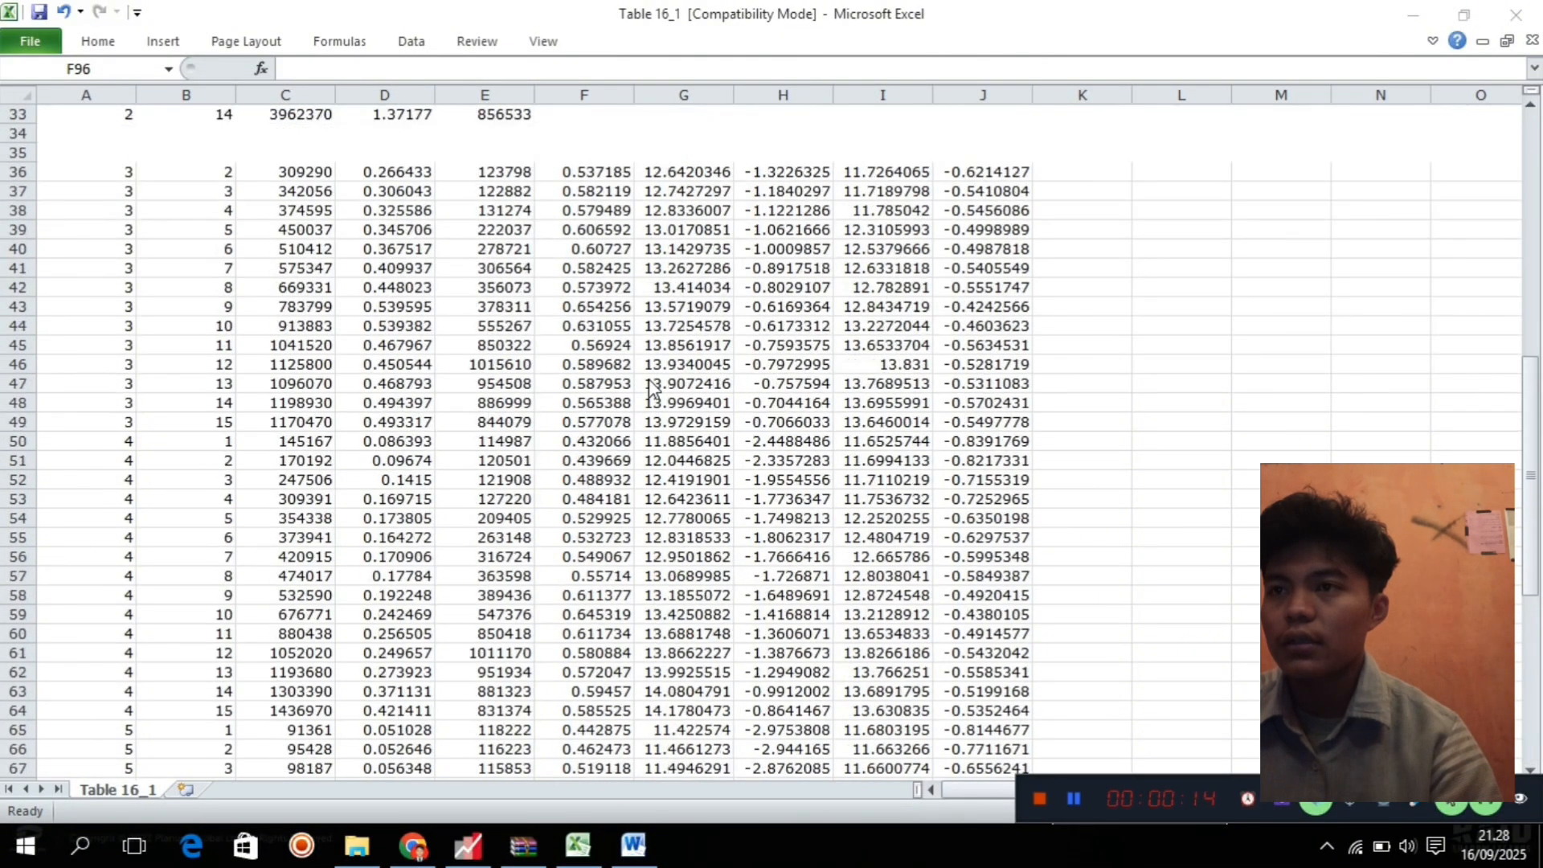
pyautogui.scroll(1, 653, 389)
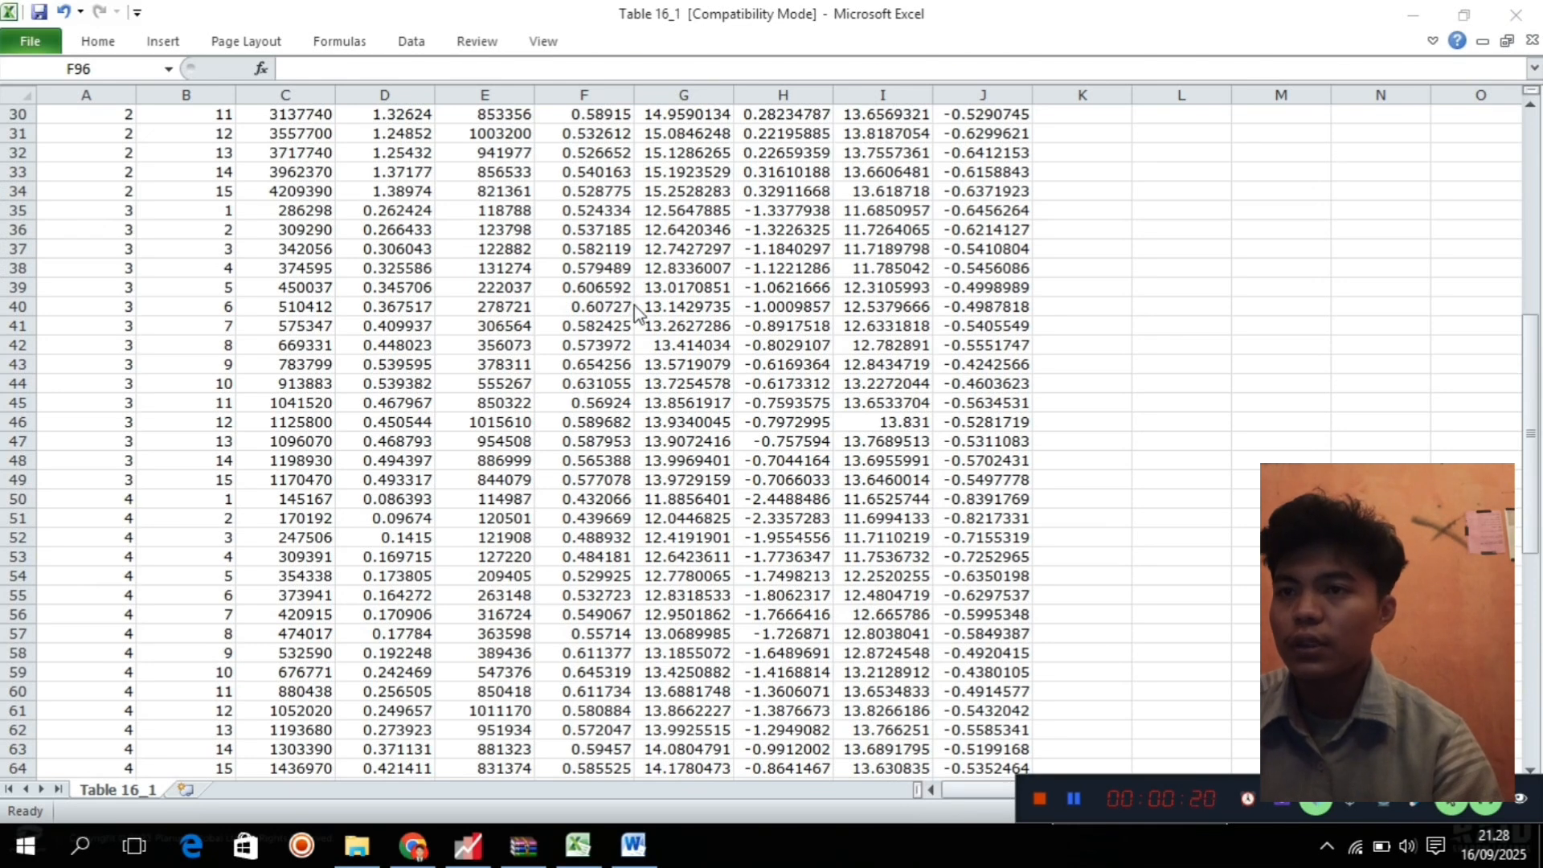
pyautogui.scroll(5, 544, 331)
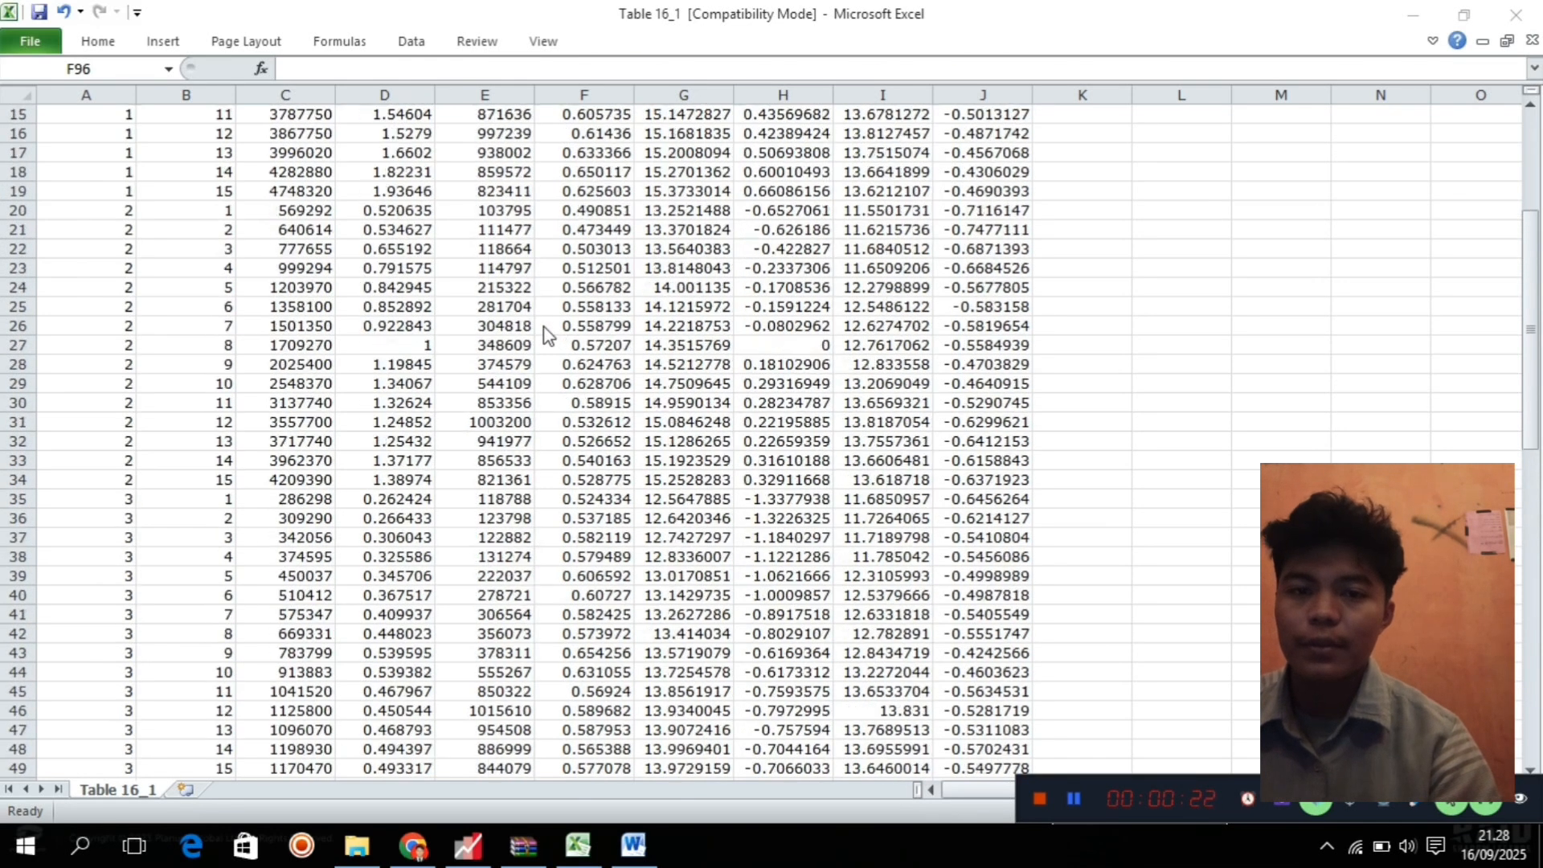
pyautogui.scroll(2, 544, 333)
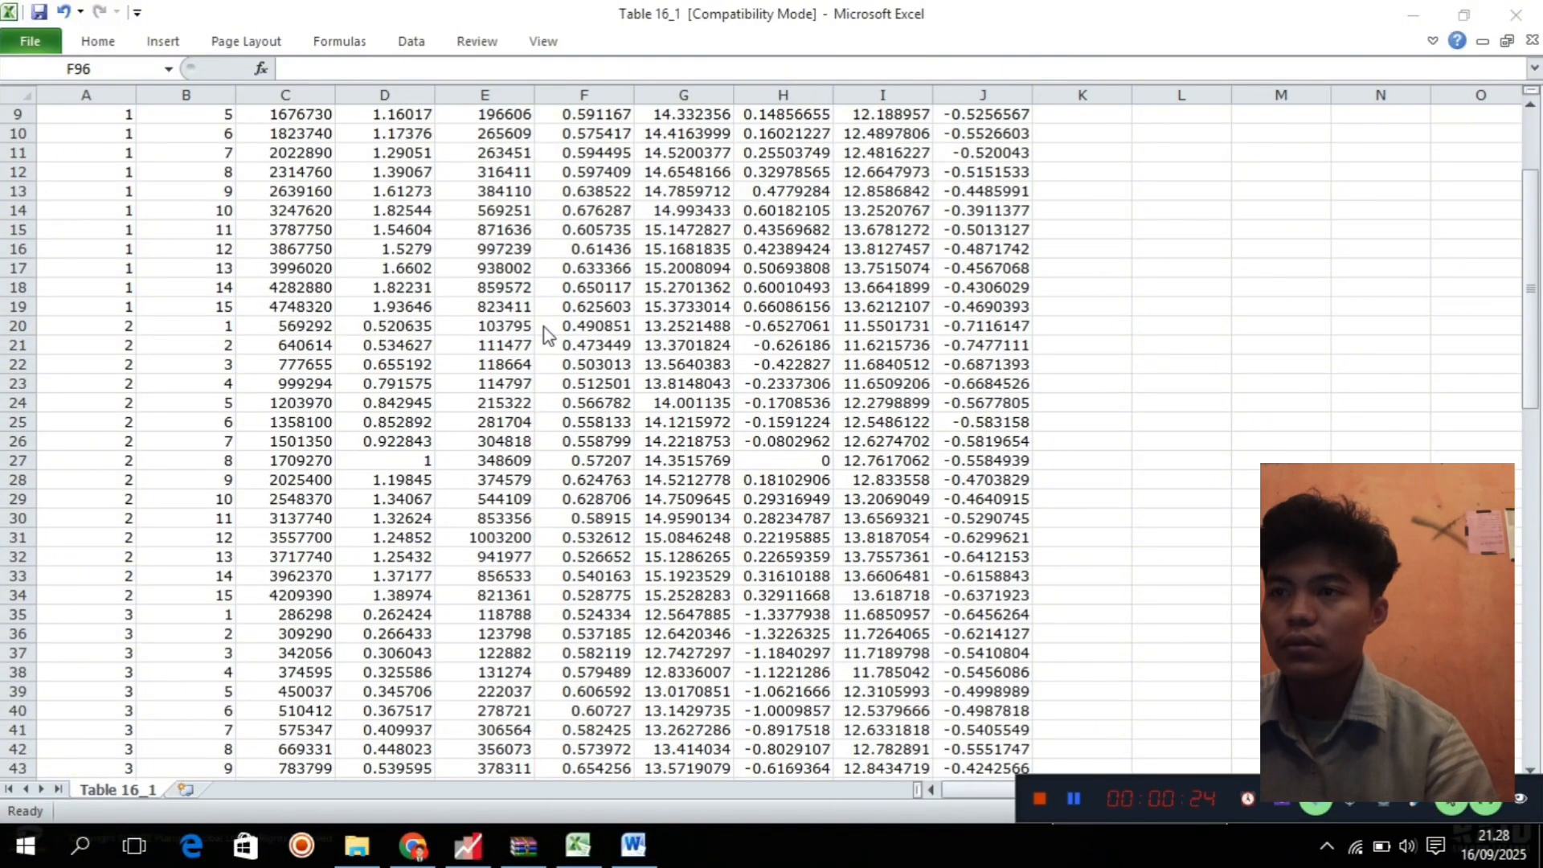
pyautogui.scroll(3, 545, 333)
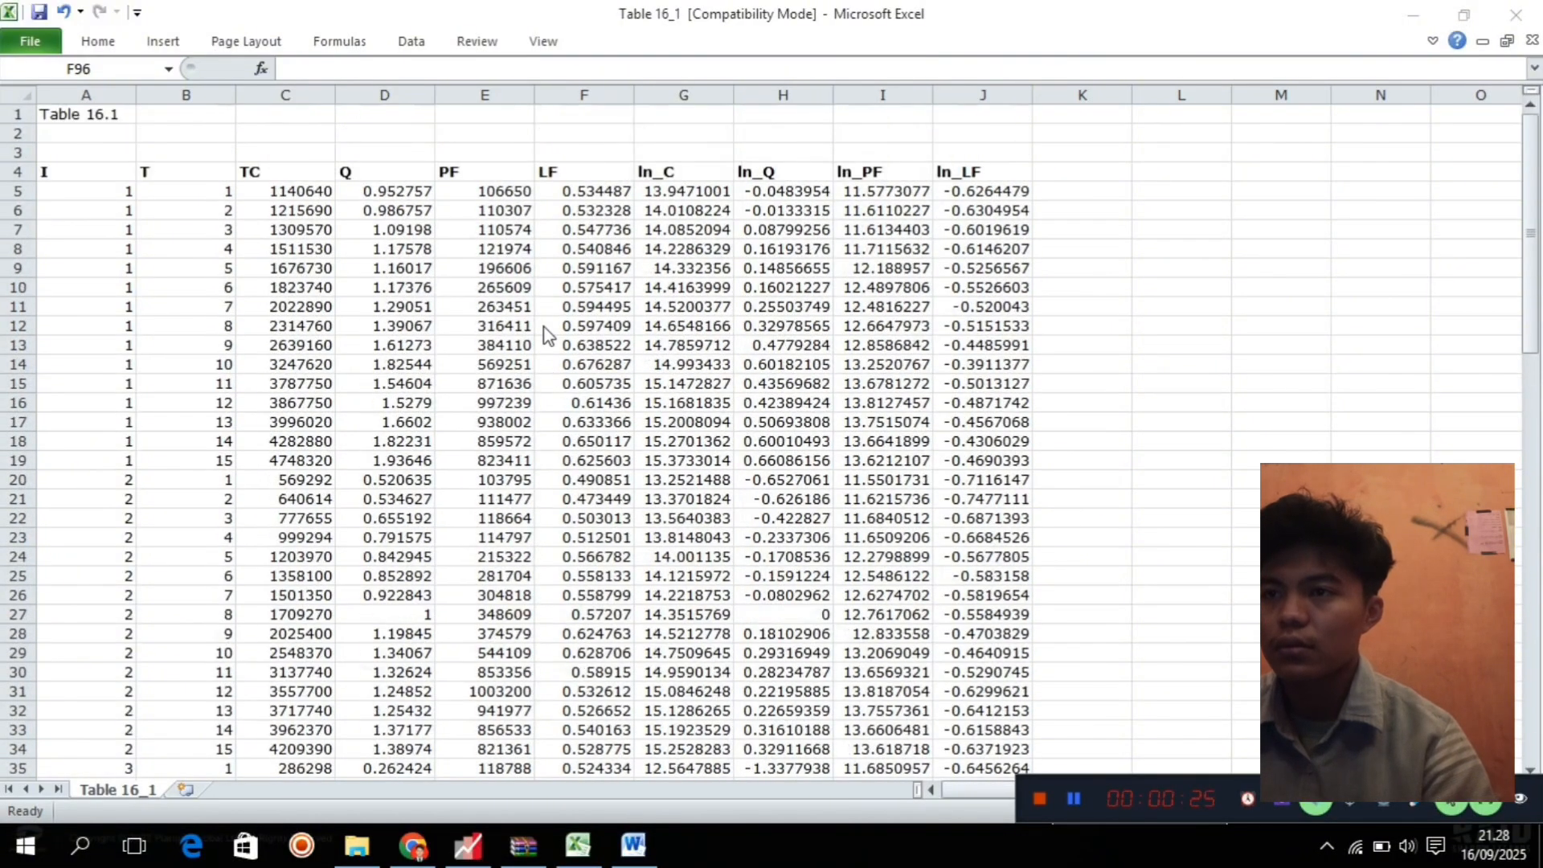
pyautogui.click(262, 165)
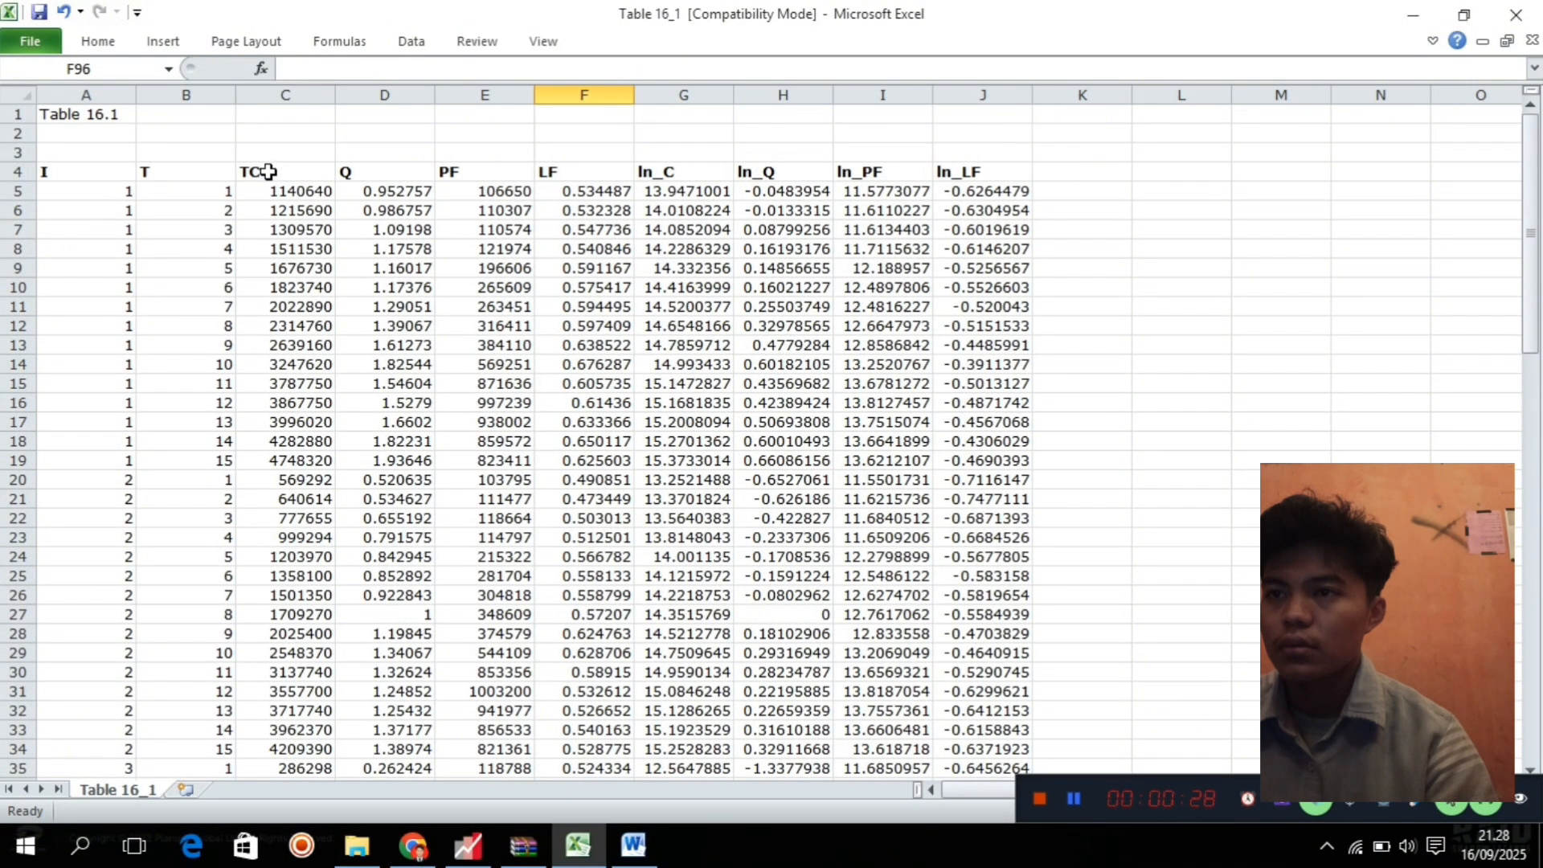
pyautogui.click(272, 174)
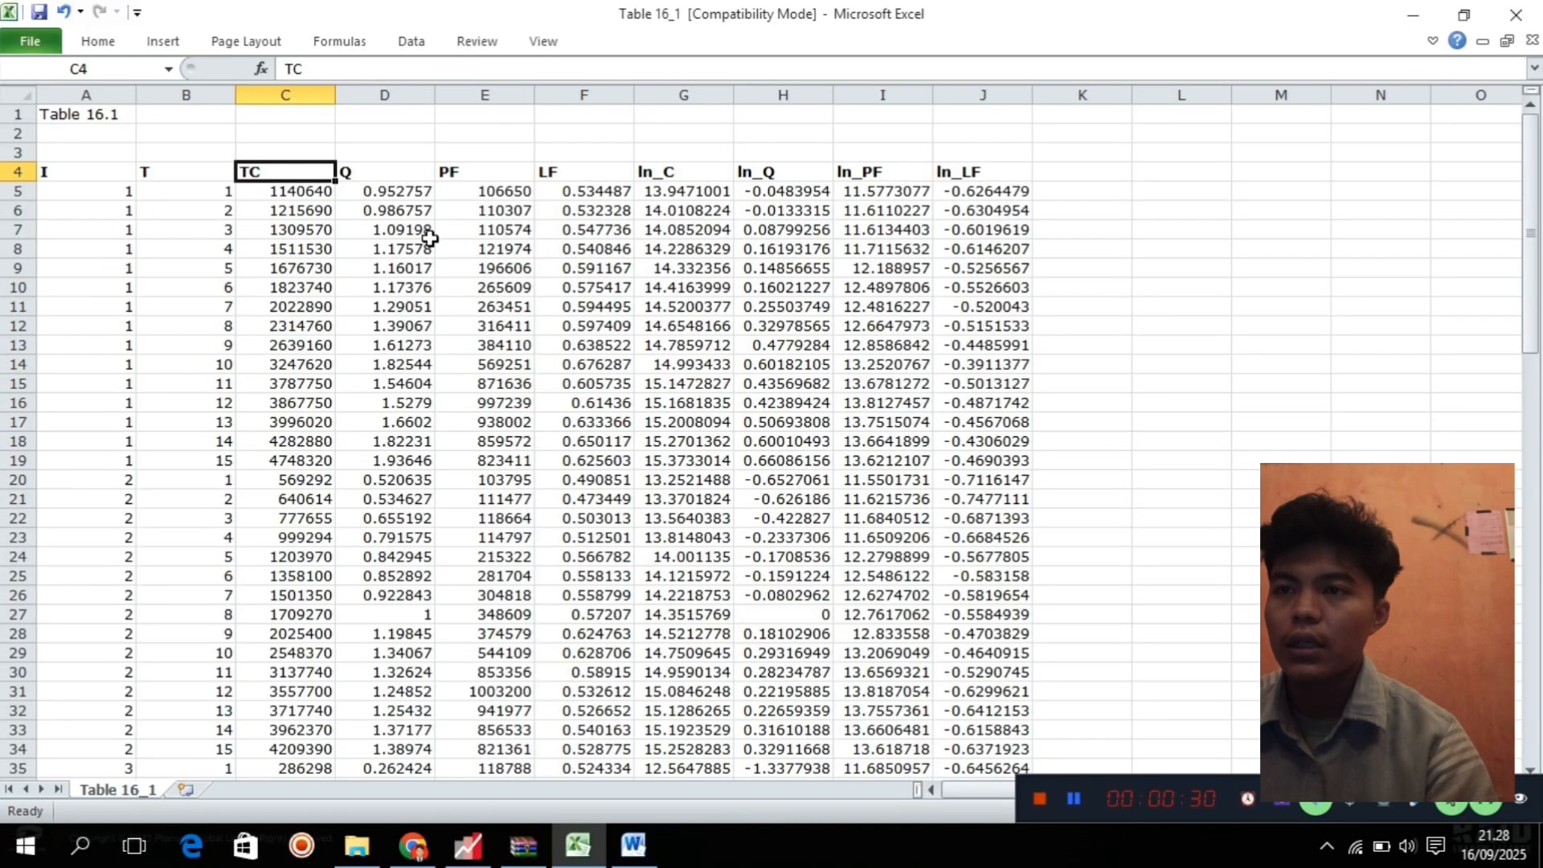
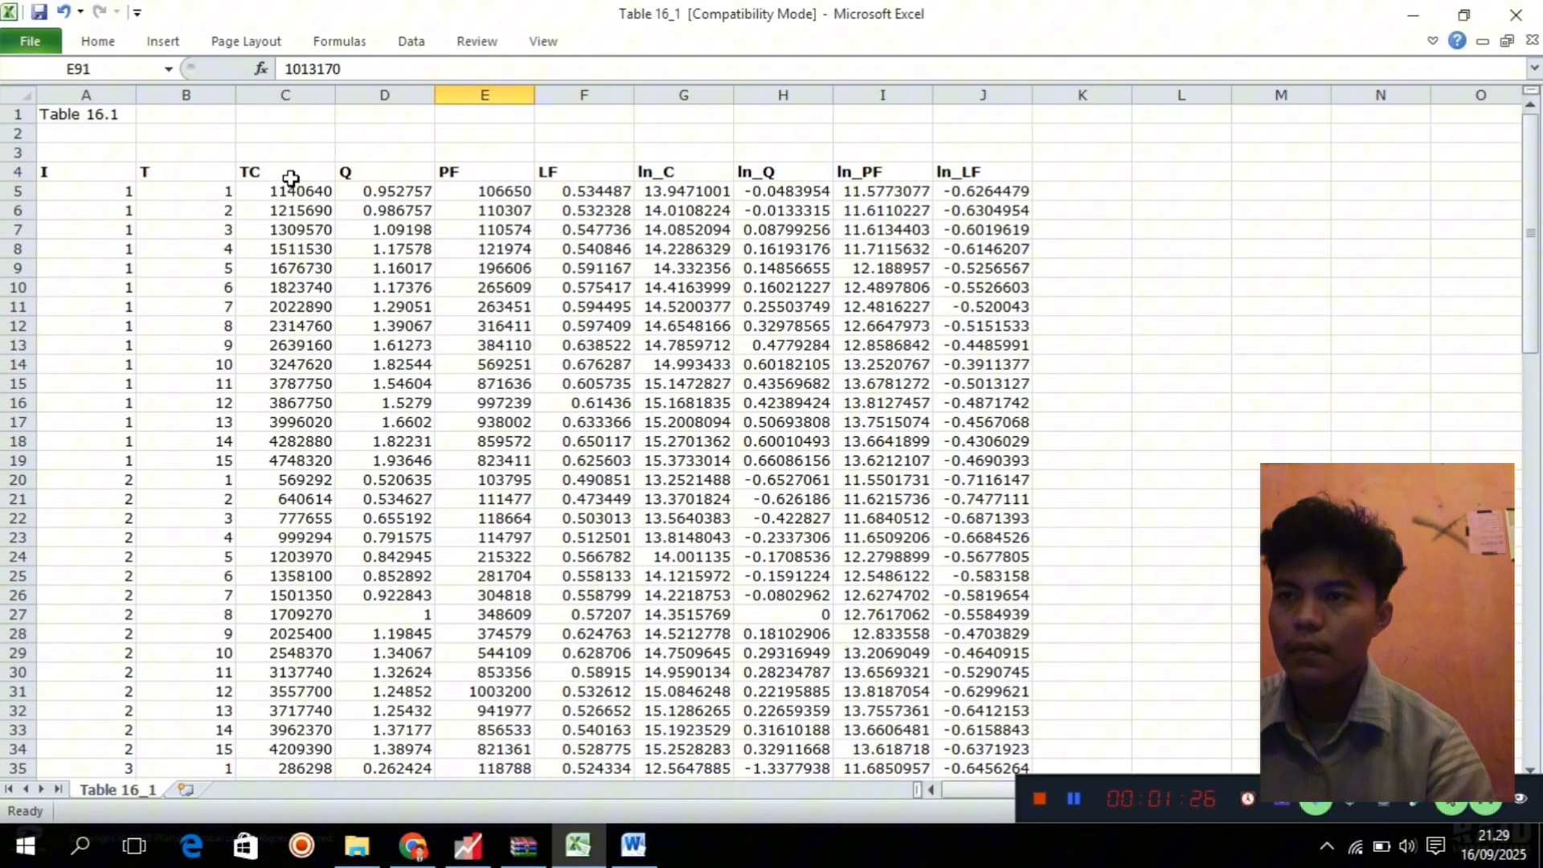
# Copy the TC, Q, PF and LF columns of the Table 16_1 workbook, headings included, as range C4:F94.
pyautogui.click(291, 178)
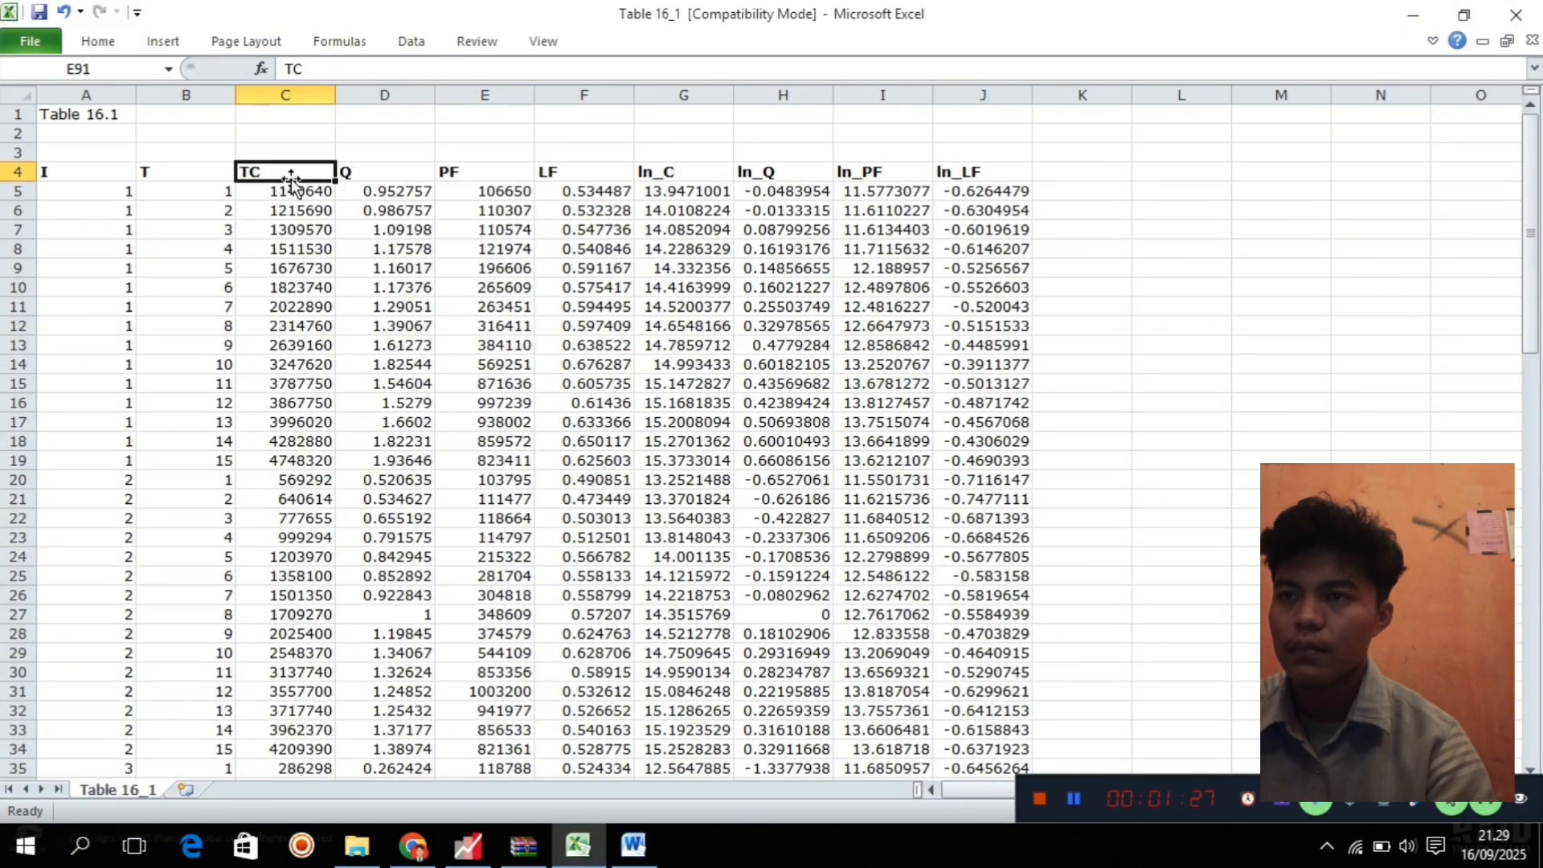
pyautogui.moveTo(407, 201); pyautogui.dragTo(566, 710)
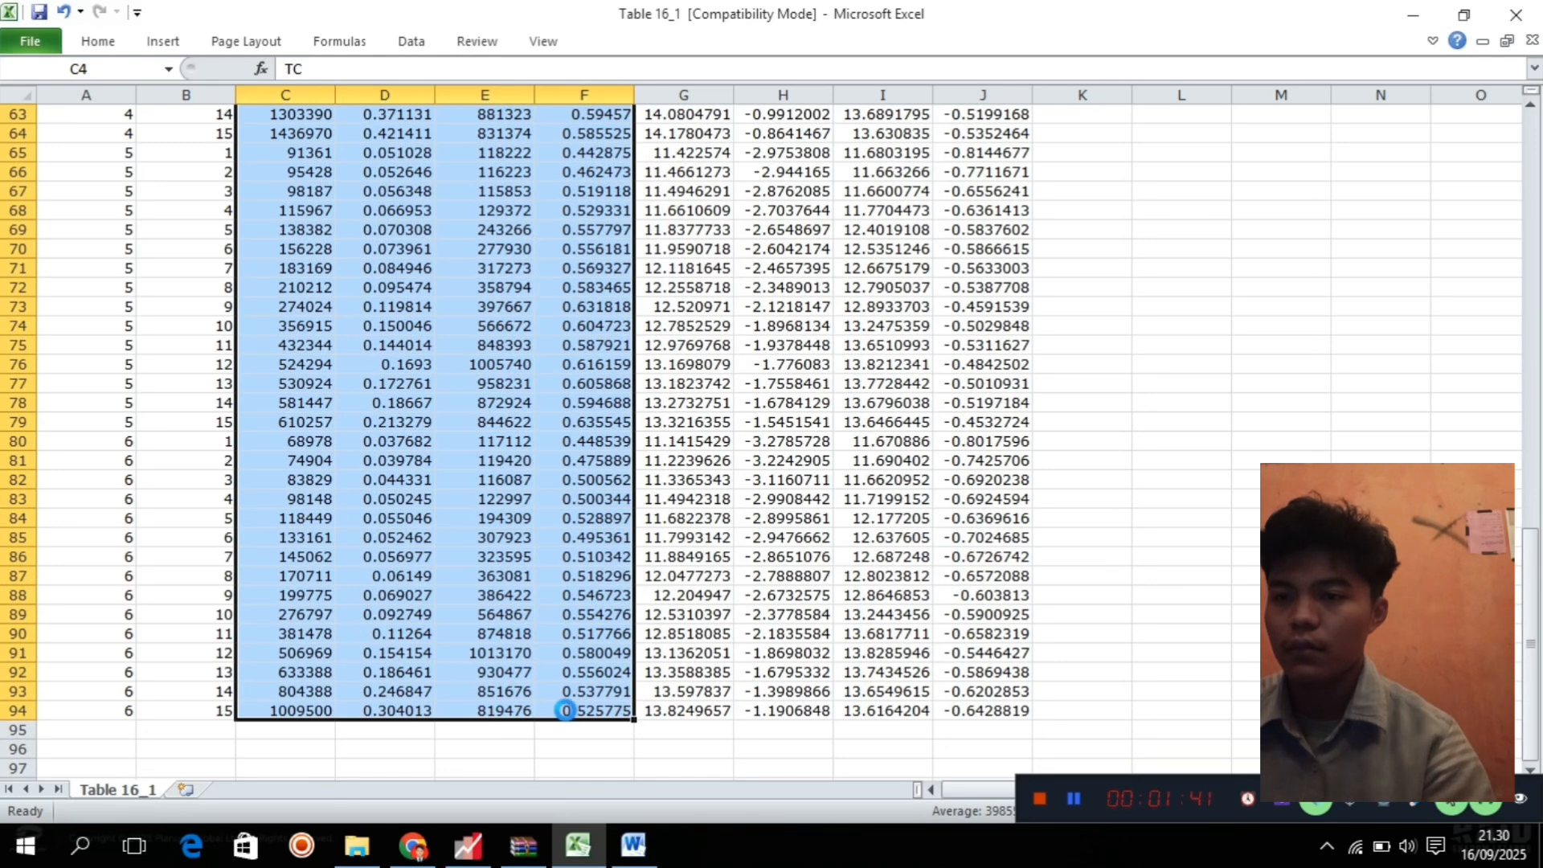
pyautogui.hotkey('ctrl', 'c')
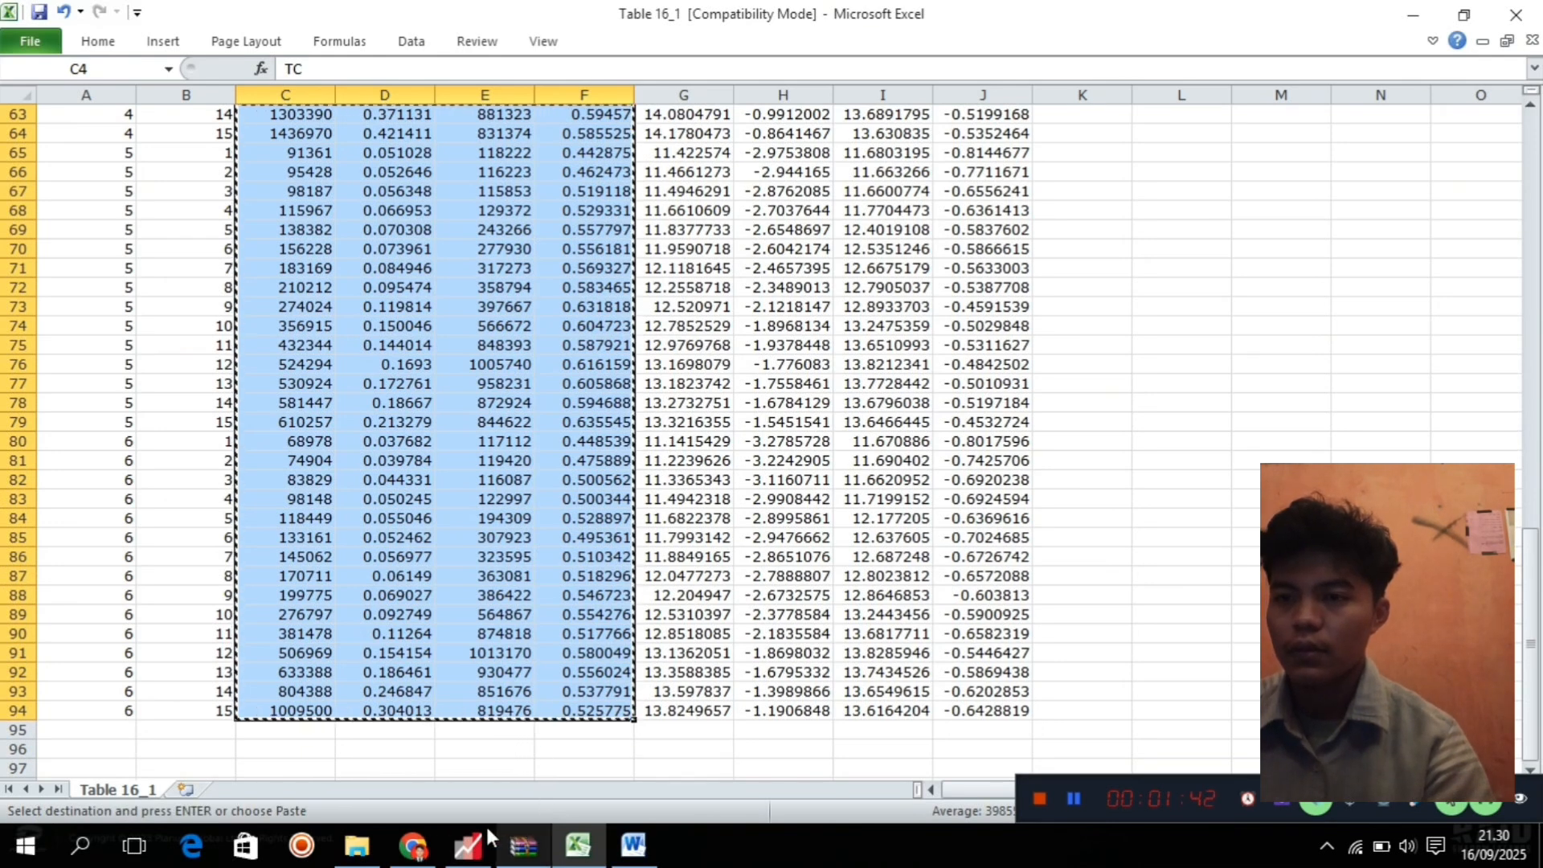
# Switch to EViews and start a new workfile with the Balanced Panel structure type.
pyautogui.click(468, 845)
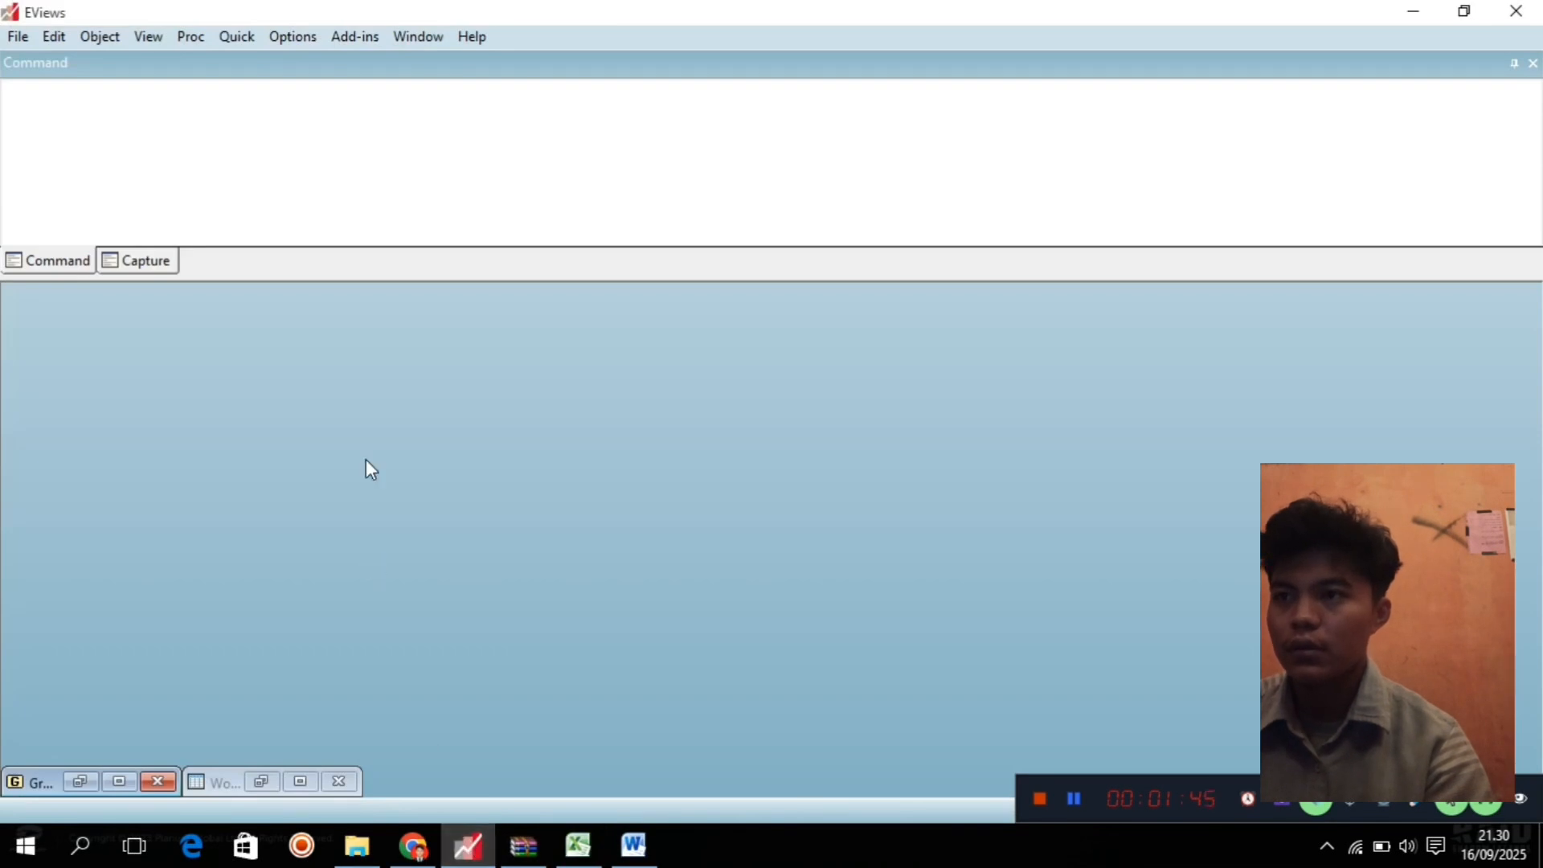
pyautogui.click(13, 39)
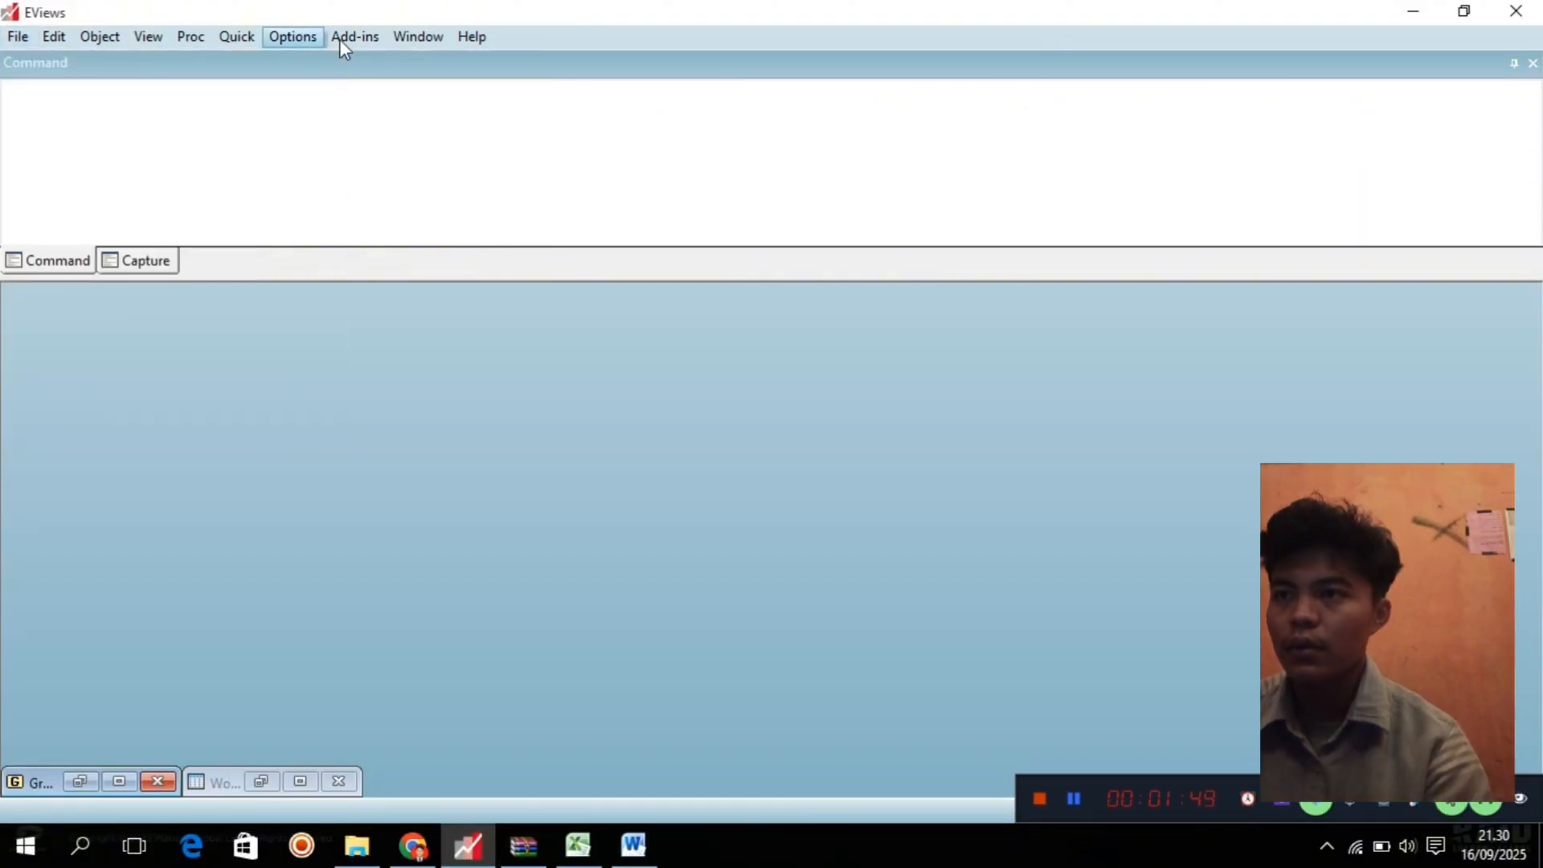
pyautogui.click(53, 40)
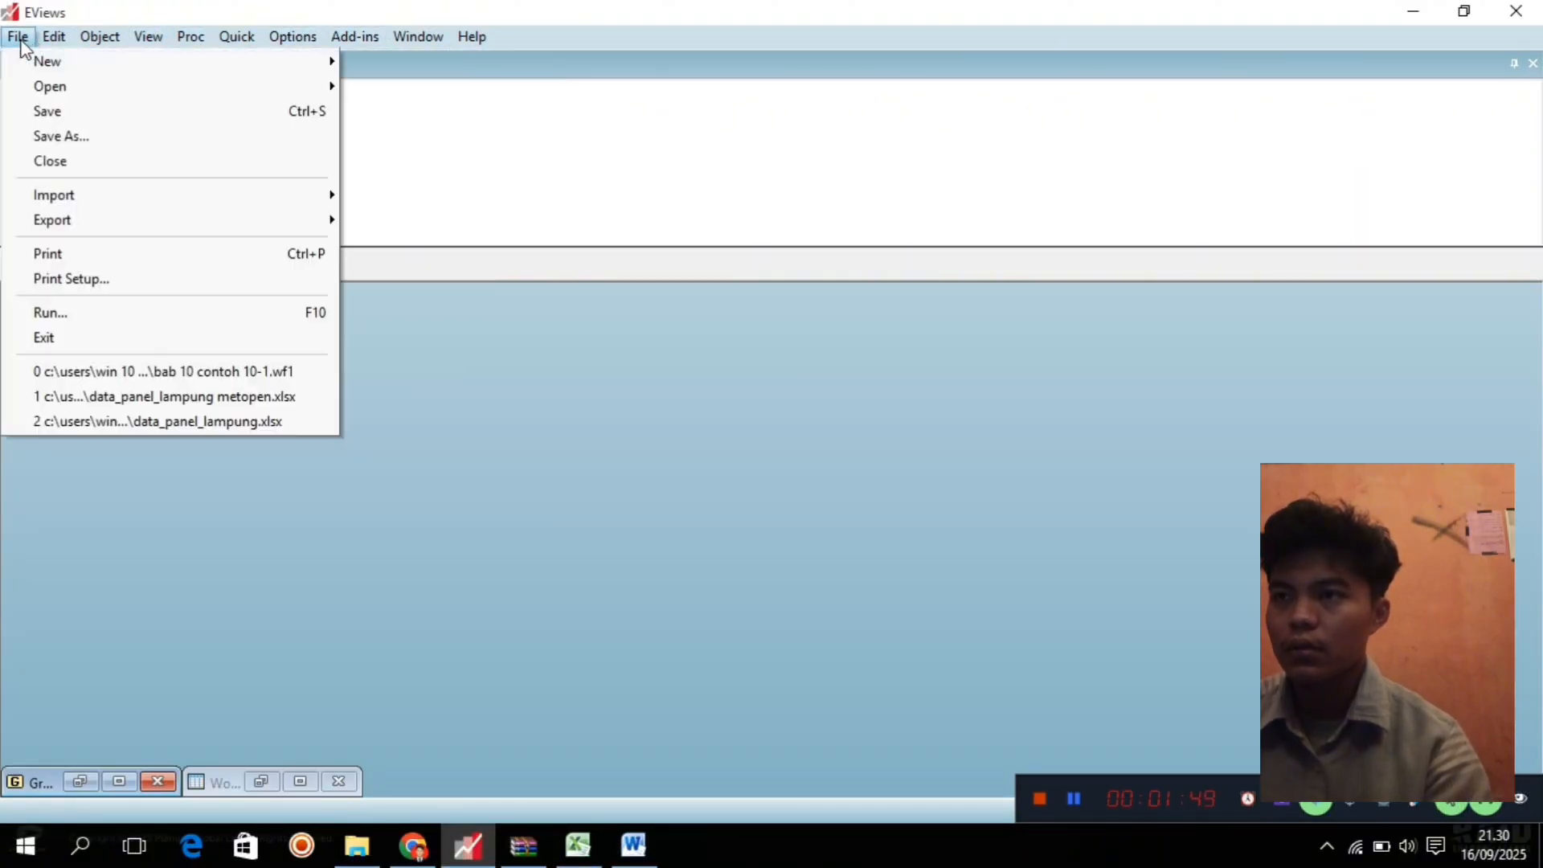
pyautogui.moveTo(46, 62)
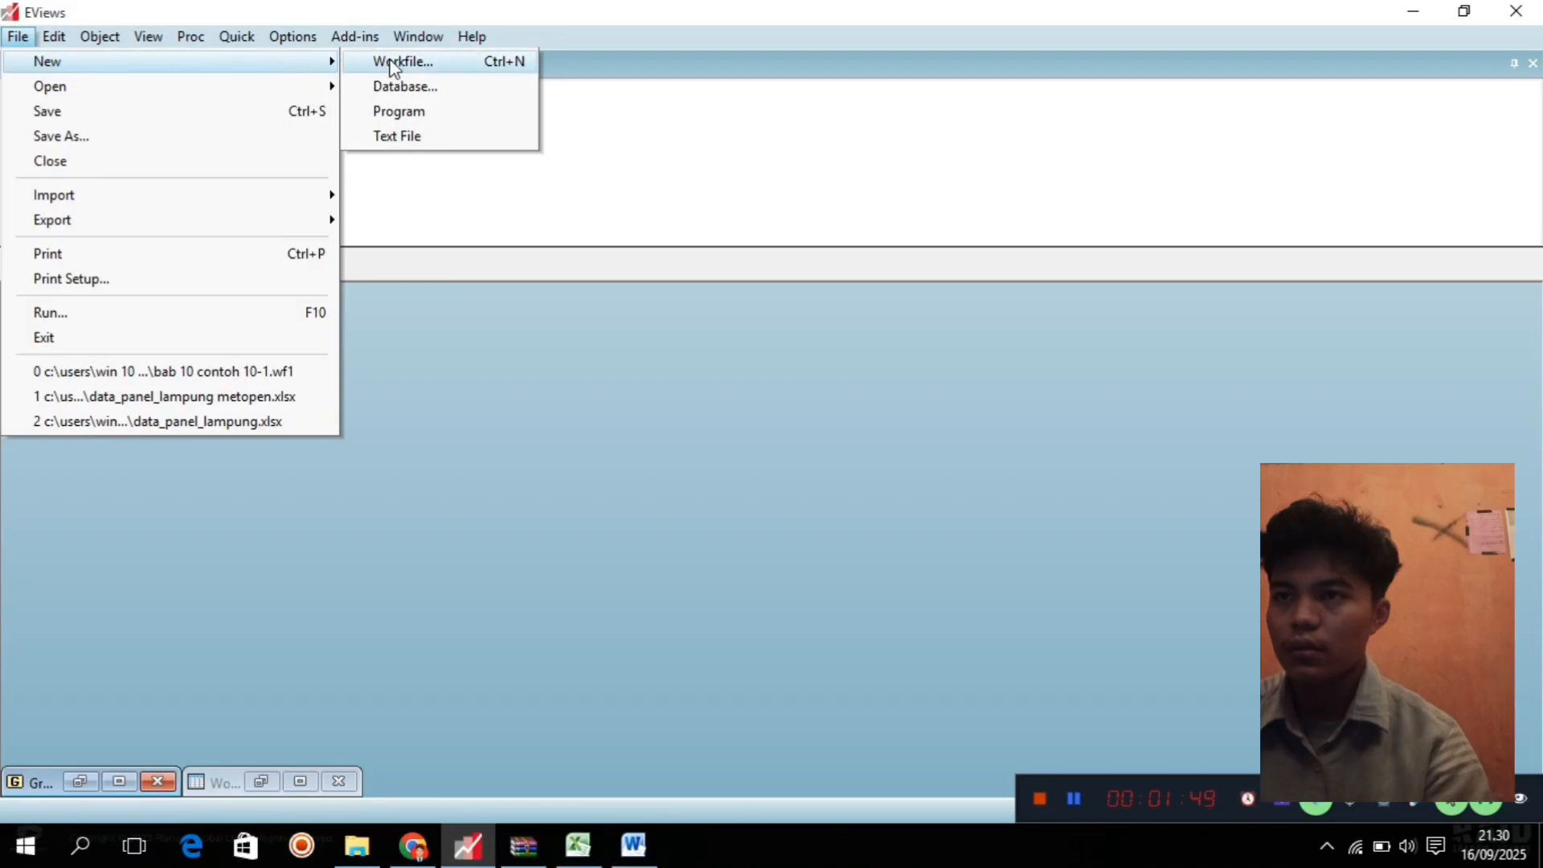
pyautogui.click(394, 62)
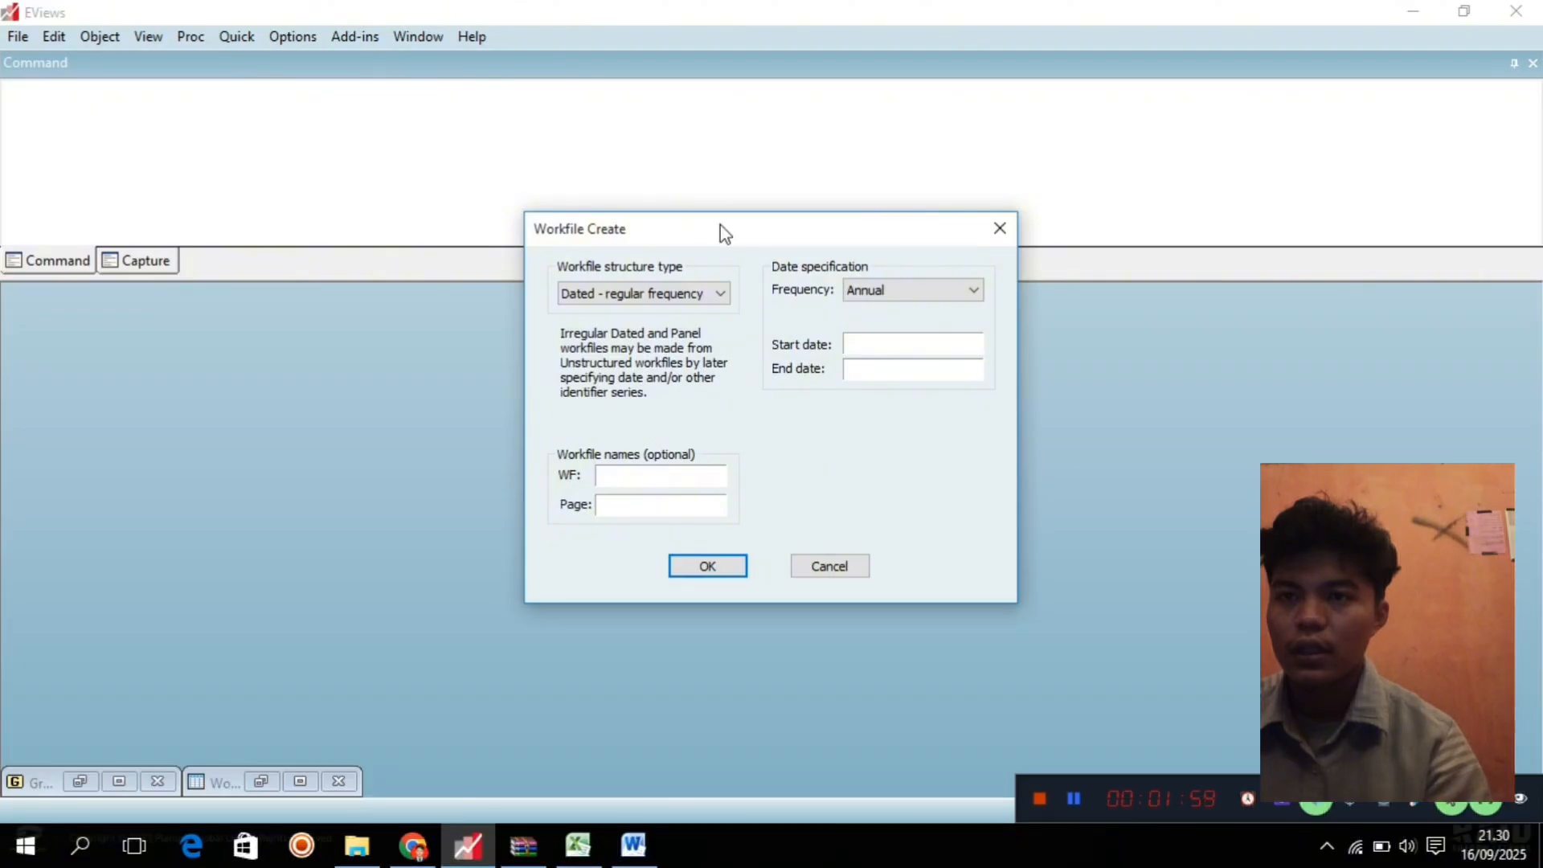
pyautogui.click(721, 296)
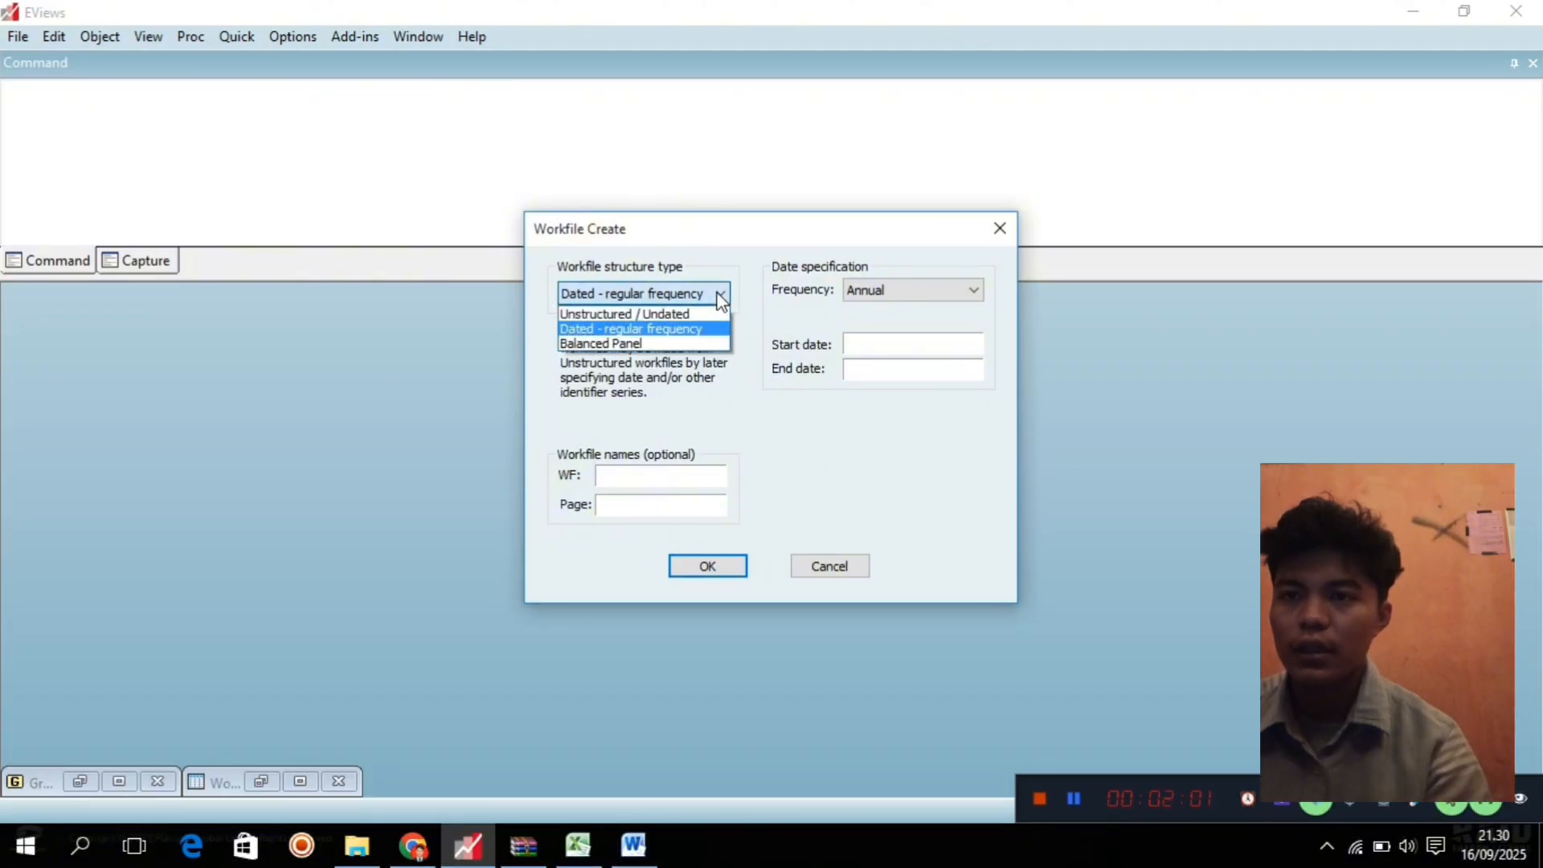
pyautogui.click(626, 344)
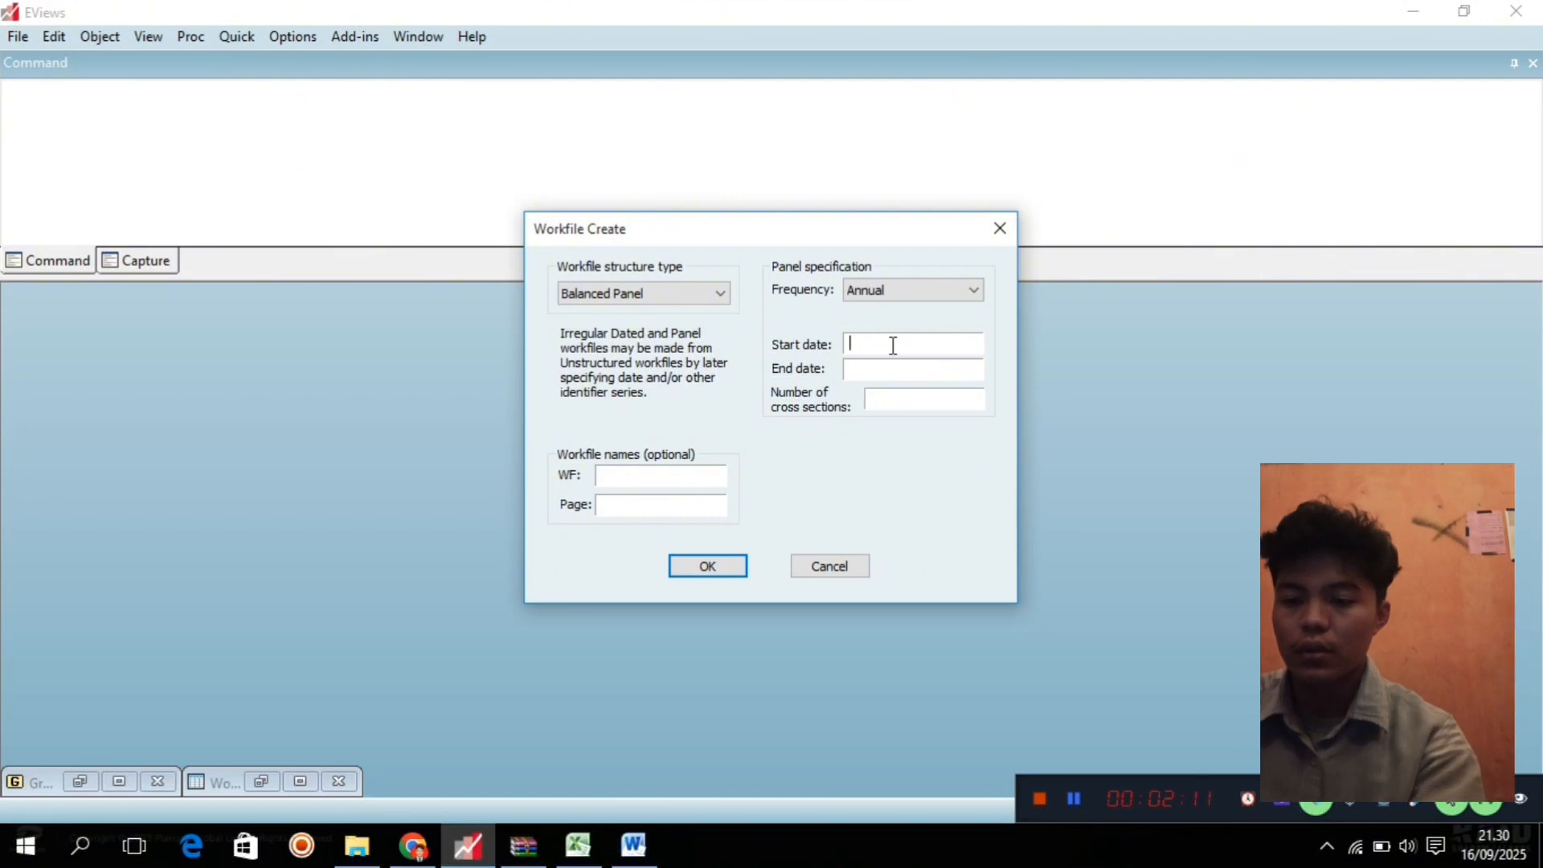
# Create the annual panel workfile with start date 1970, end date 1984 and 6 cross sections.
pyautogui.write('1970')
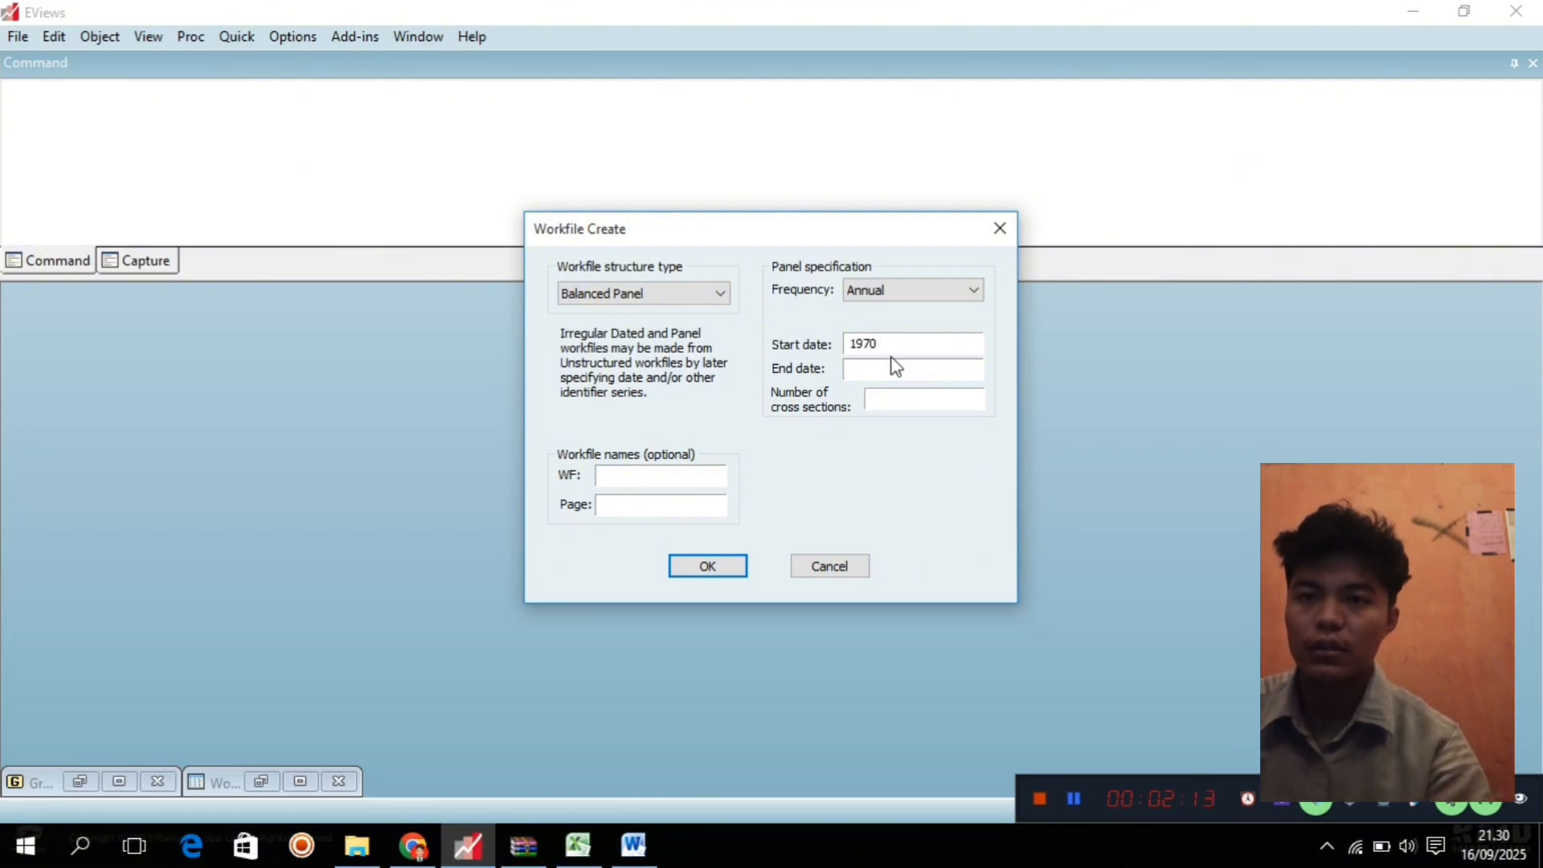
pyautogui.click(892, 368)
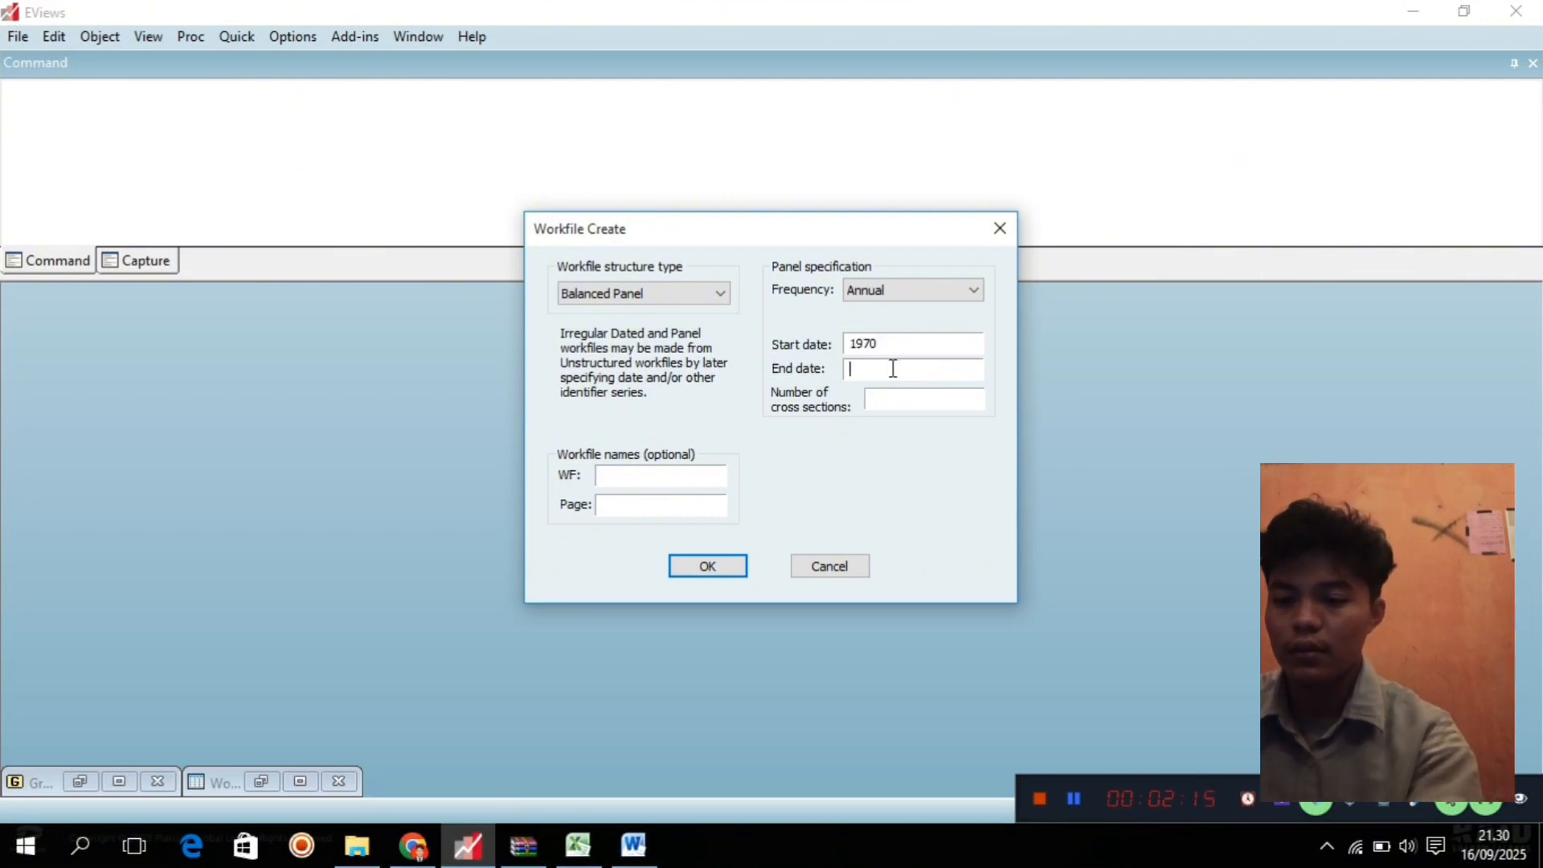
pyautogui.write('1984')
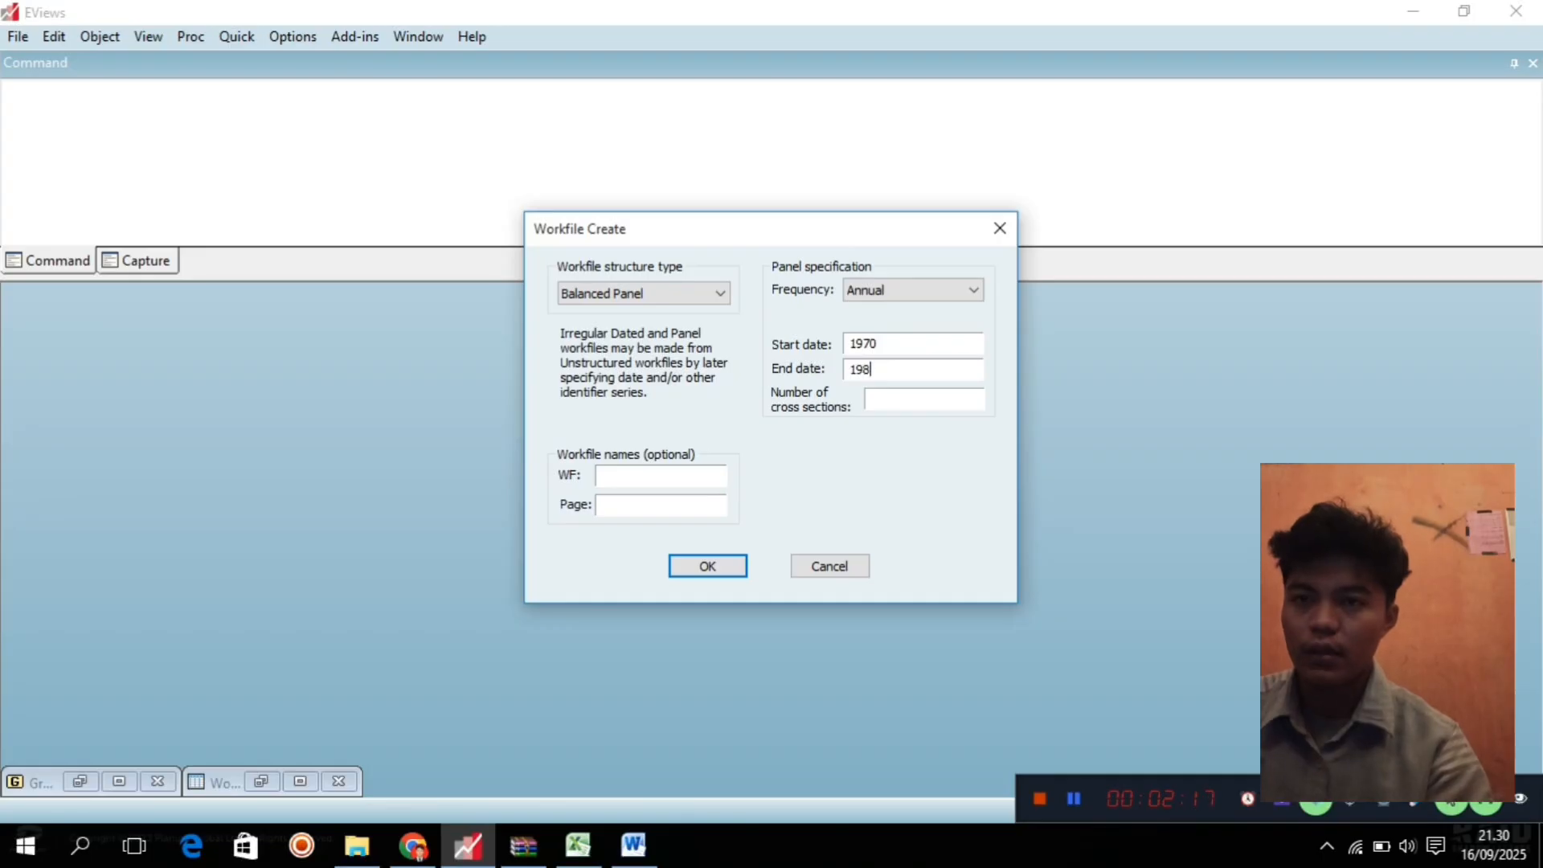
pyautogui.click(905, 409)
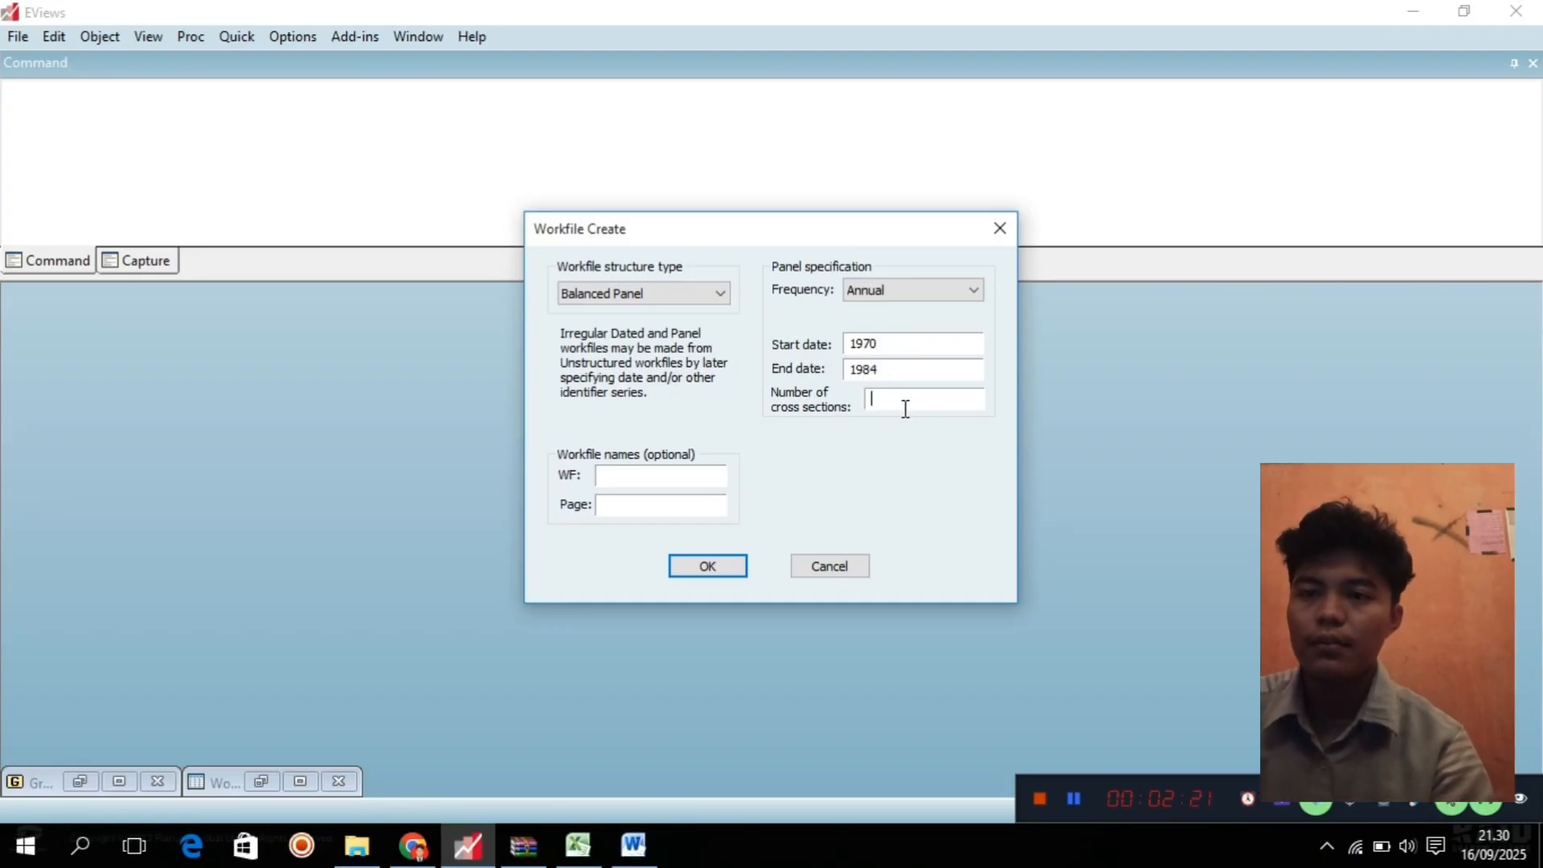
pyautogui.write('6')
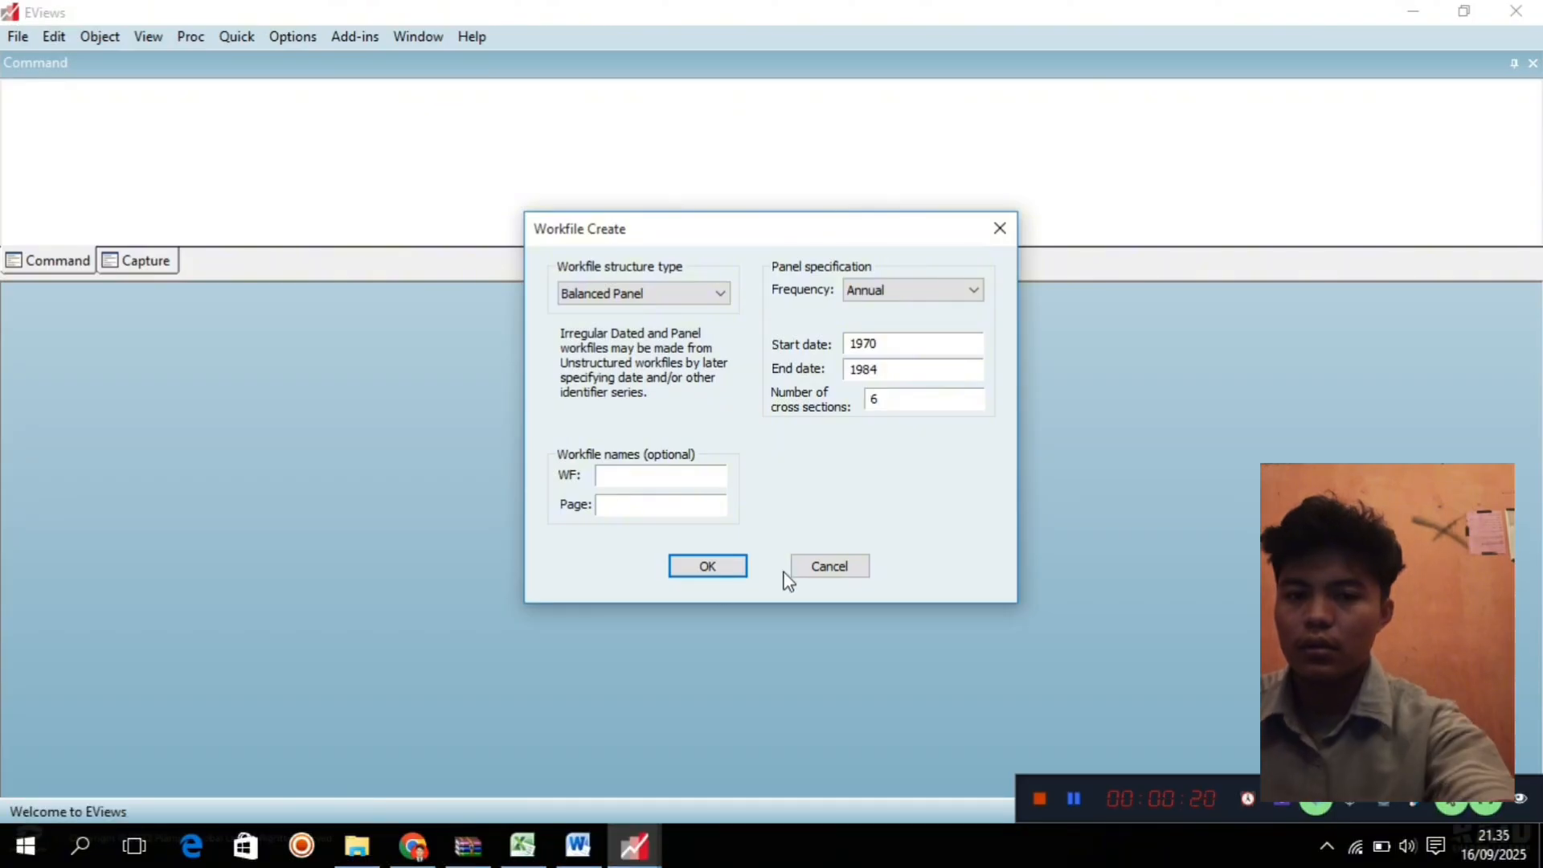
pyautogui.click(718, 570)
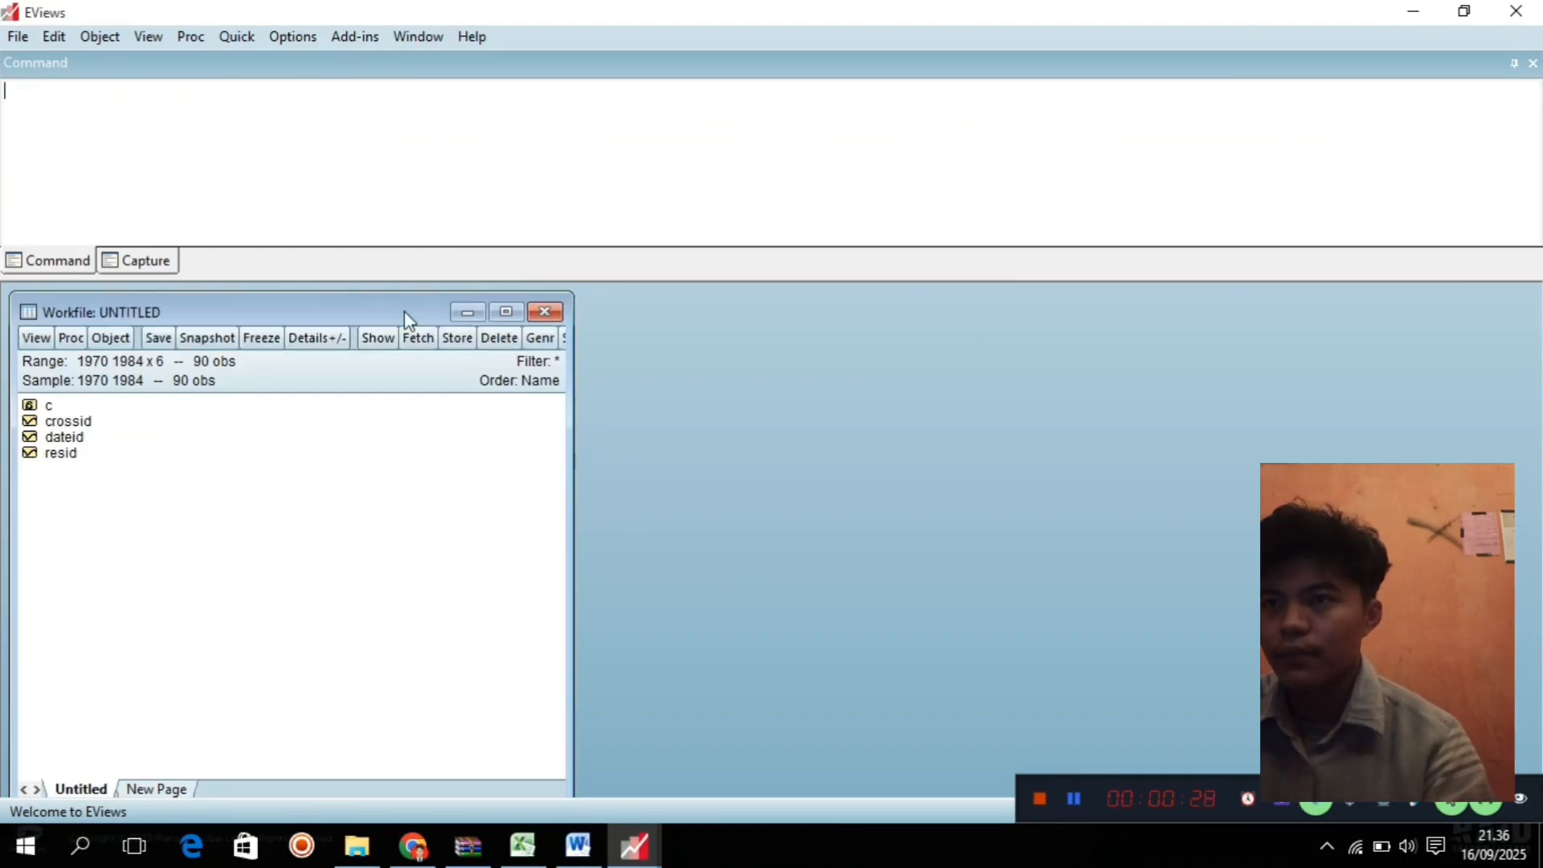
# Open an empty group for editing series and place its window beside the workfile window.
pyautogui.click(302, 60)
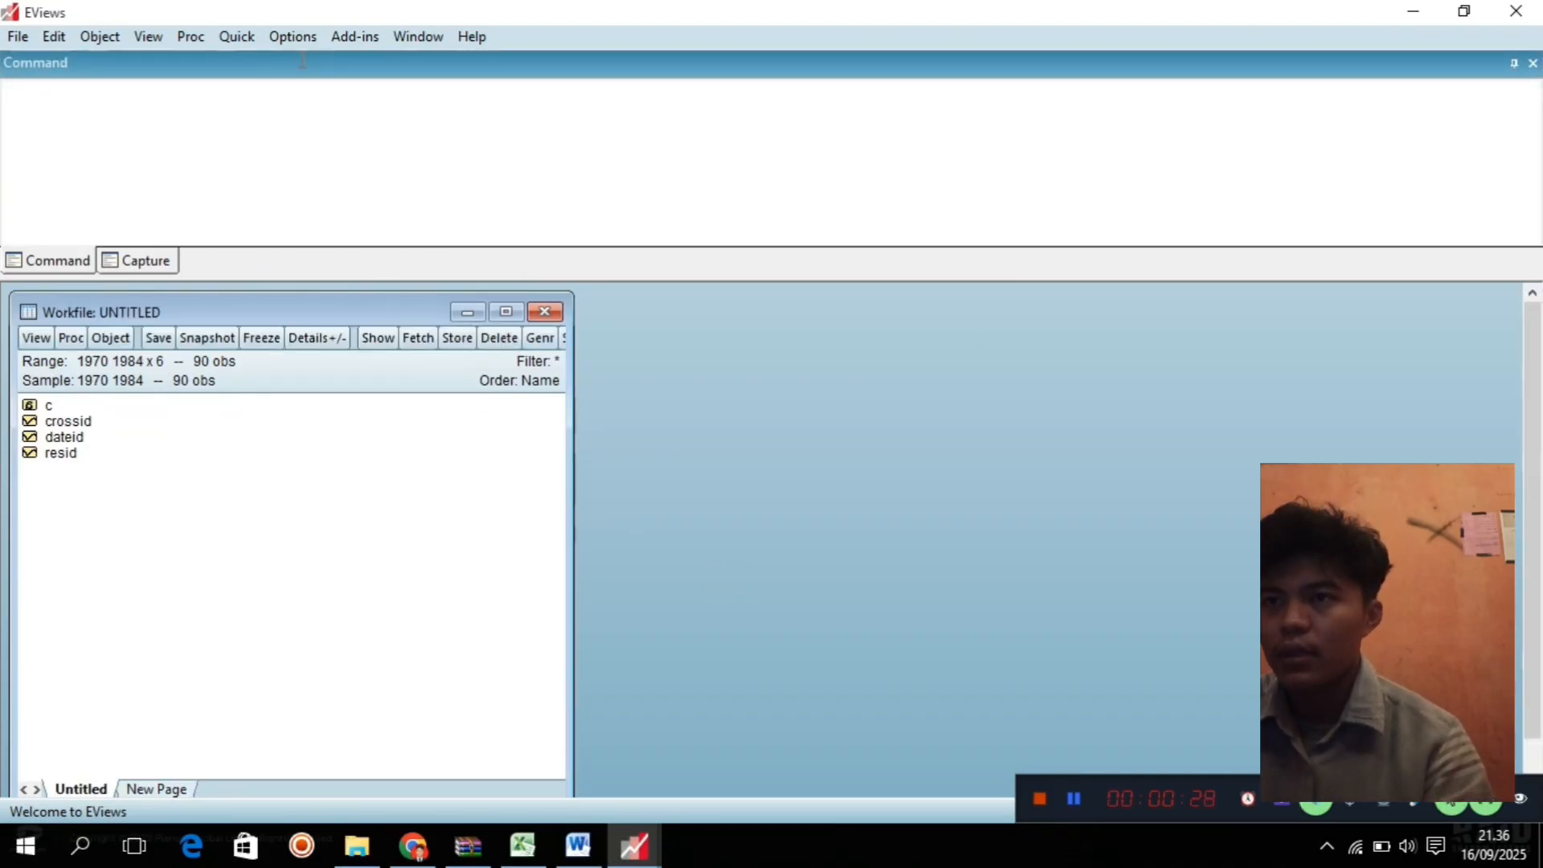
pyautogui.click(233, 39)
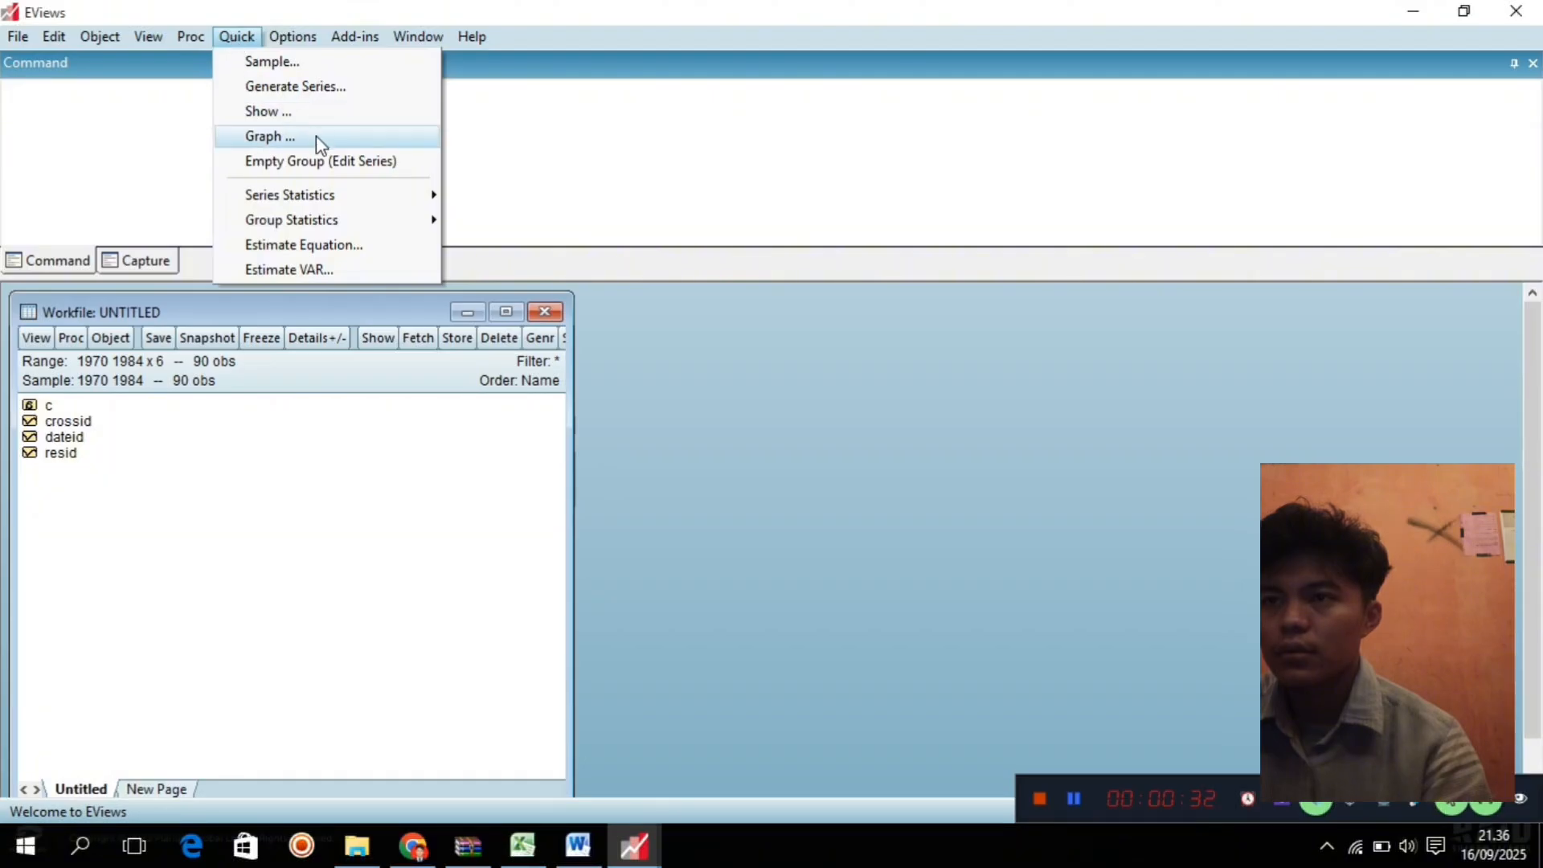
pyautogui.click(330, 162)
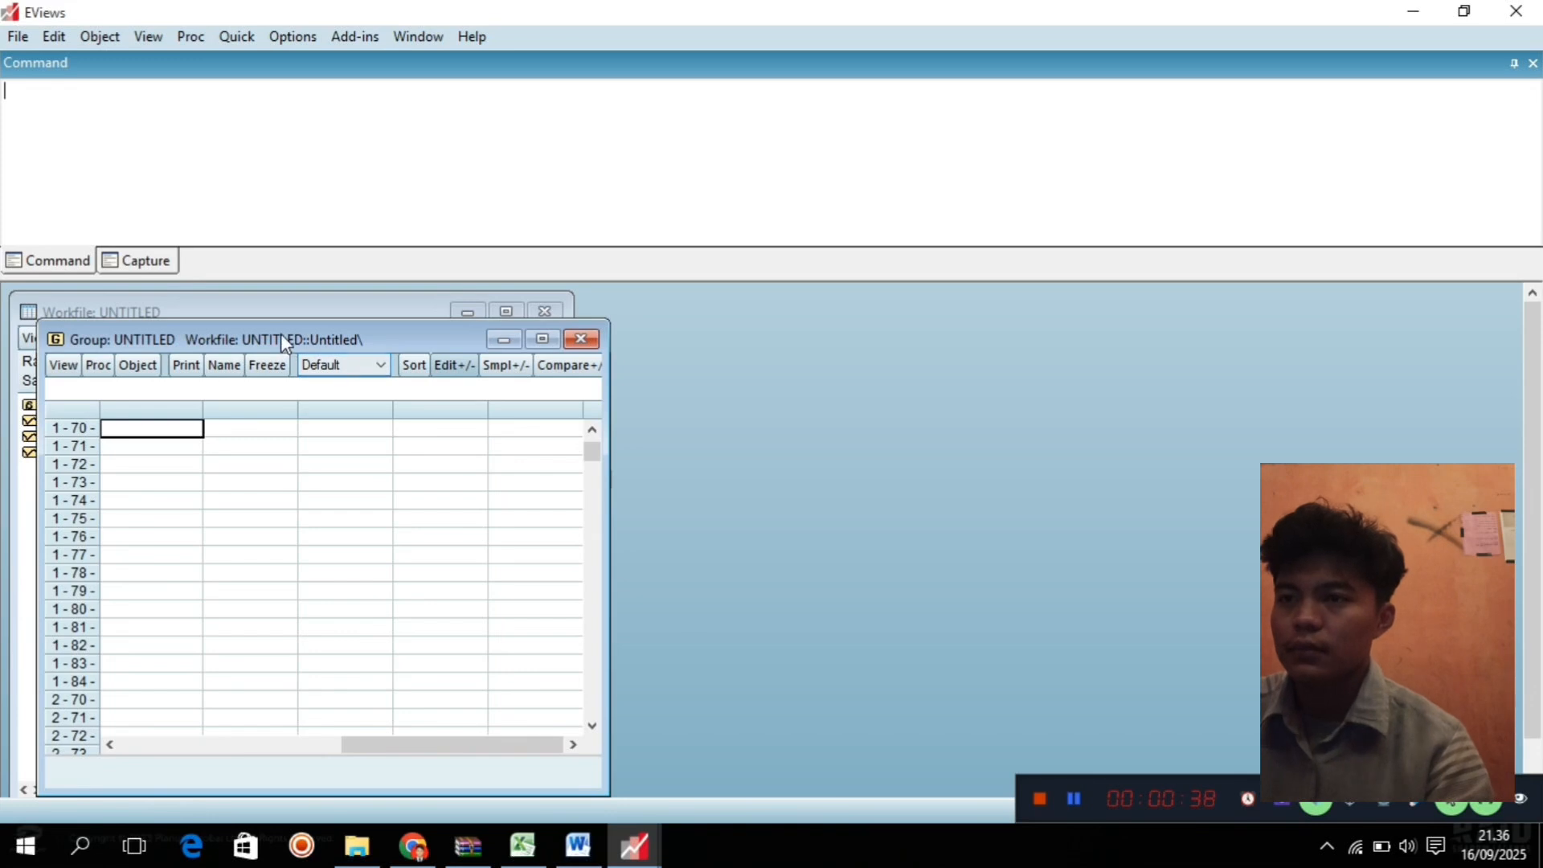
pyautogui.moveTo(281, 335); pyautogui.dragTo(465, 335)
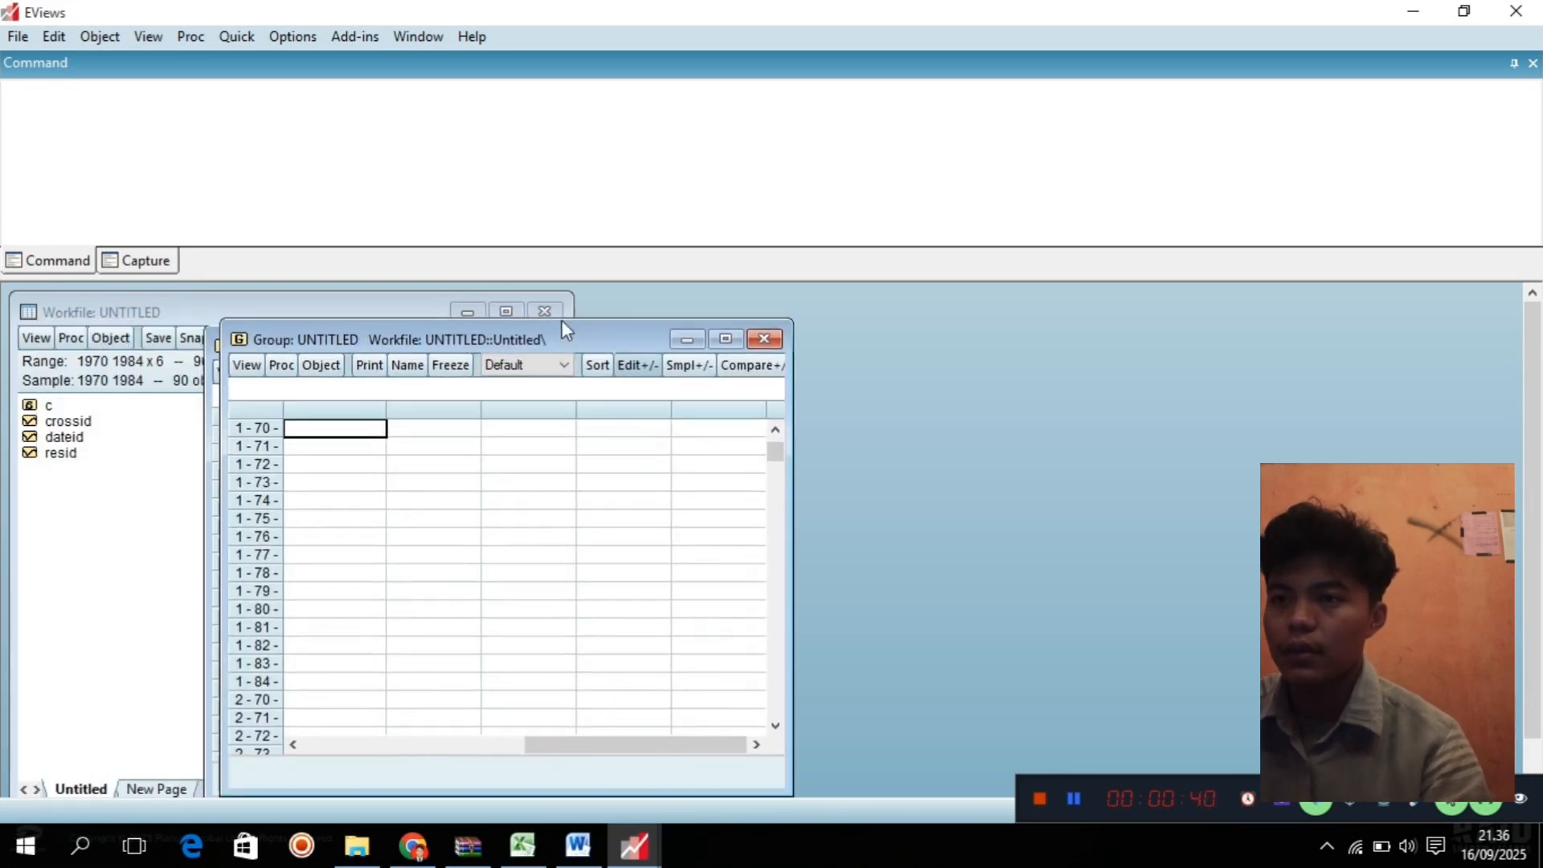
pyautogui.moveTo(567, 329); pyautogui.dragTo(891, 336)
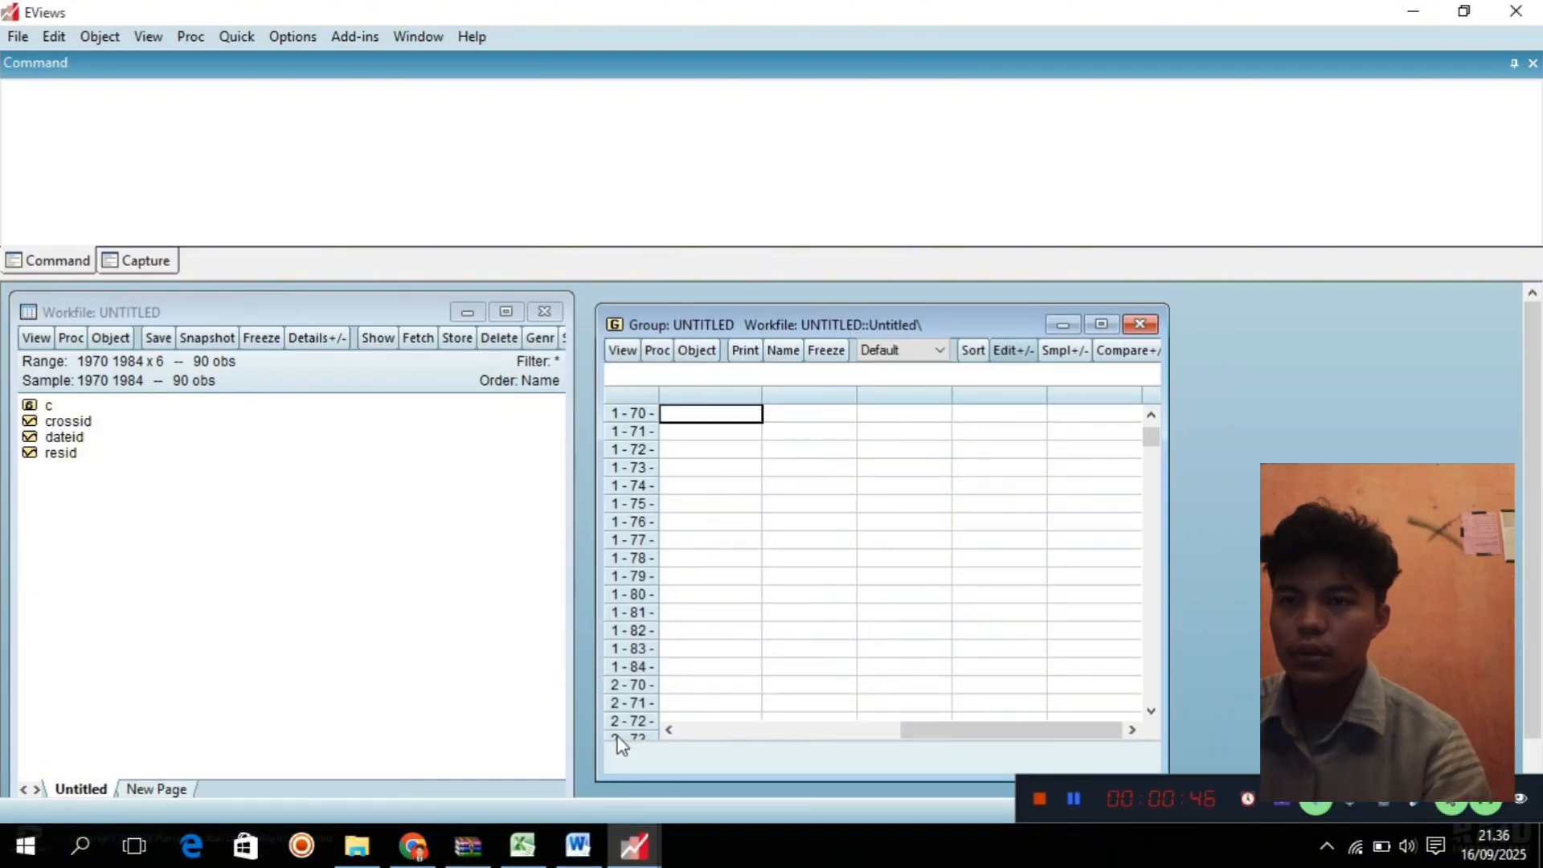
# Paste the copied TC, Q, PF and LF data into the empty group, starting at the series-name row above 1-70.
pyautogui.click(1153, 418)
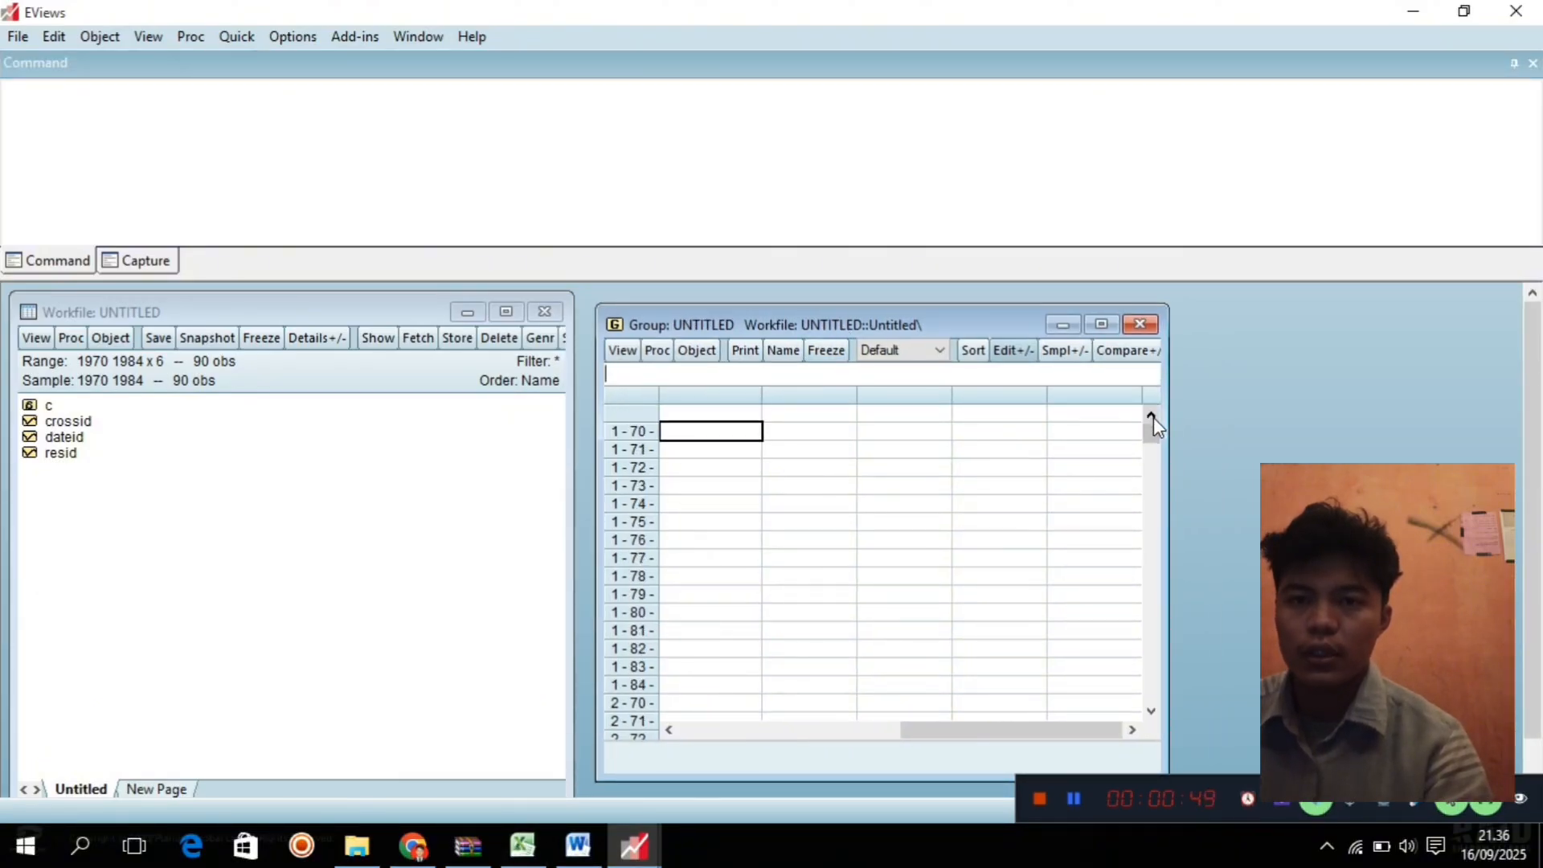
pyautogui.click(724, 414)
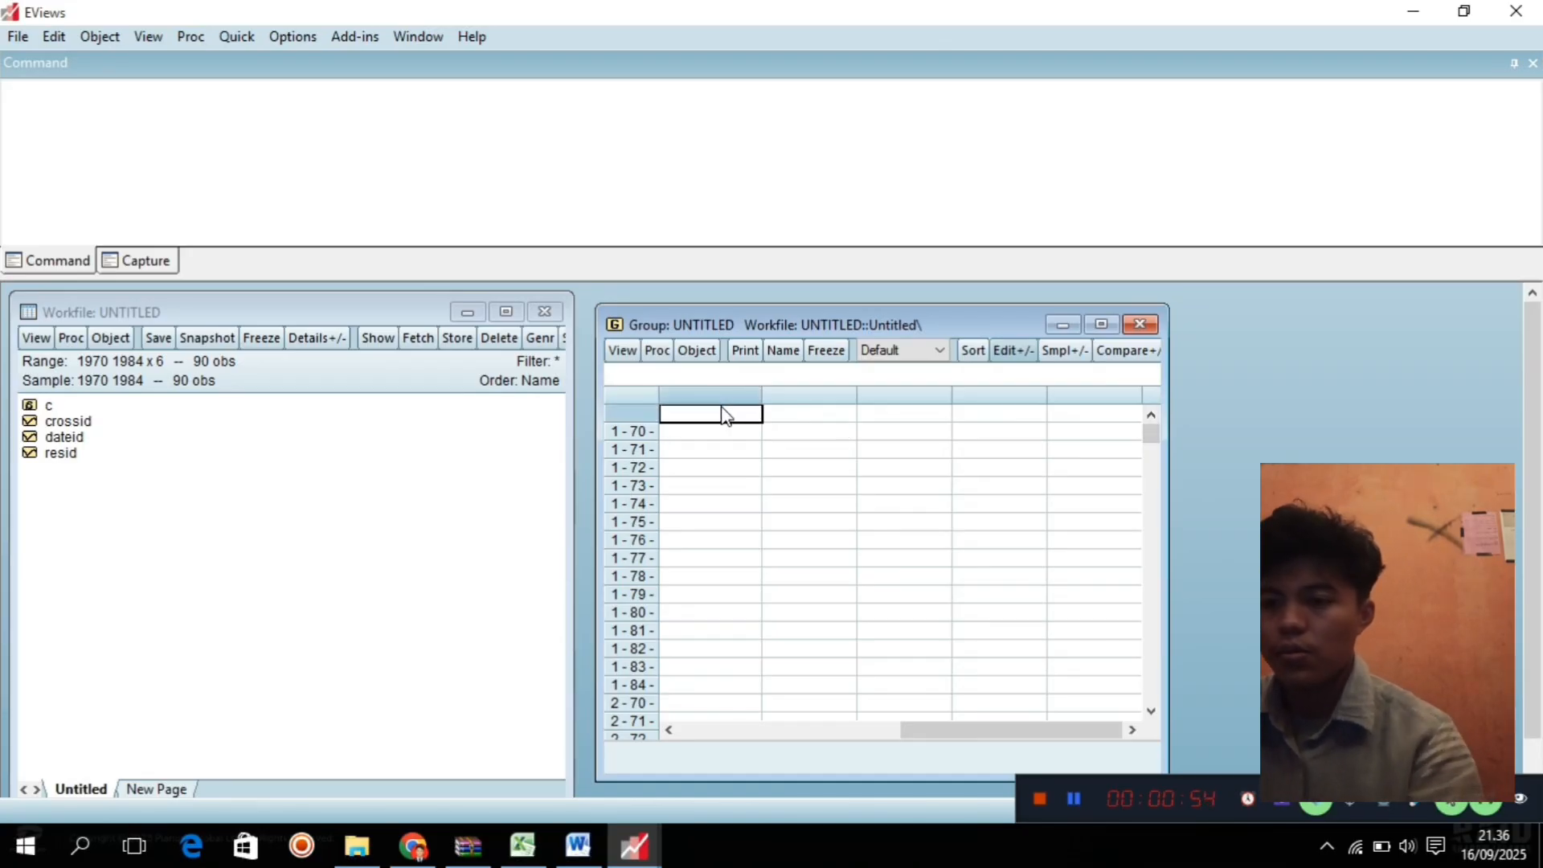
pyautogui.click(532, 850)
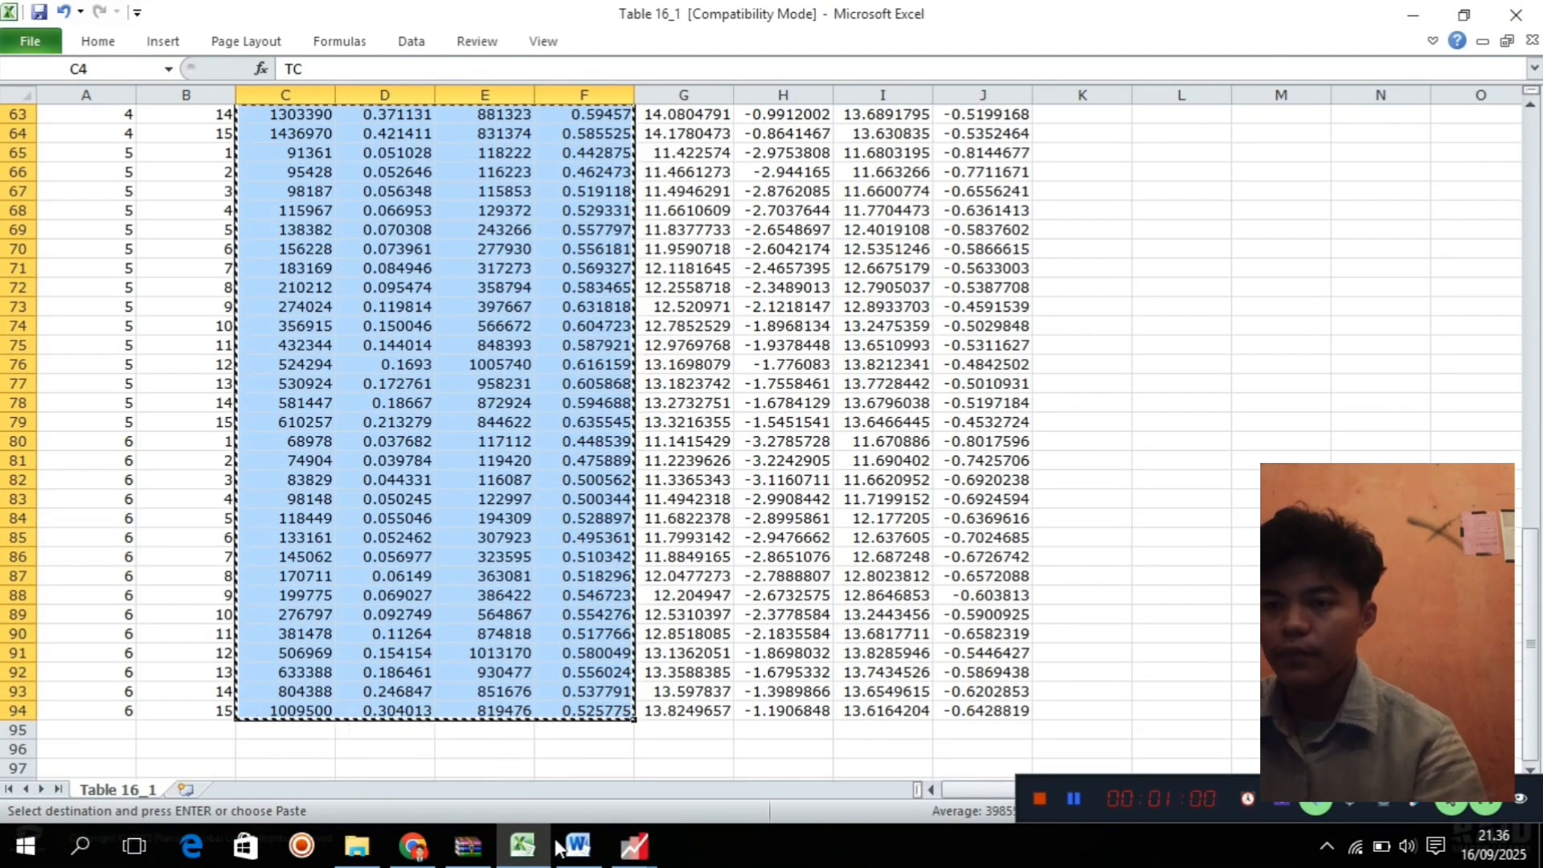
pyautogui.click(634, 849)
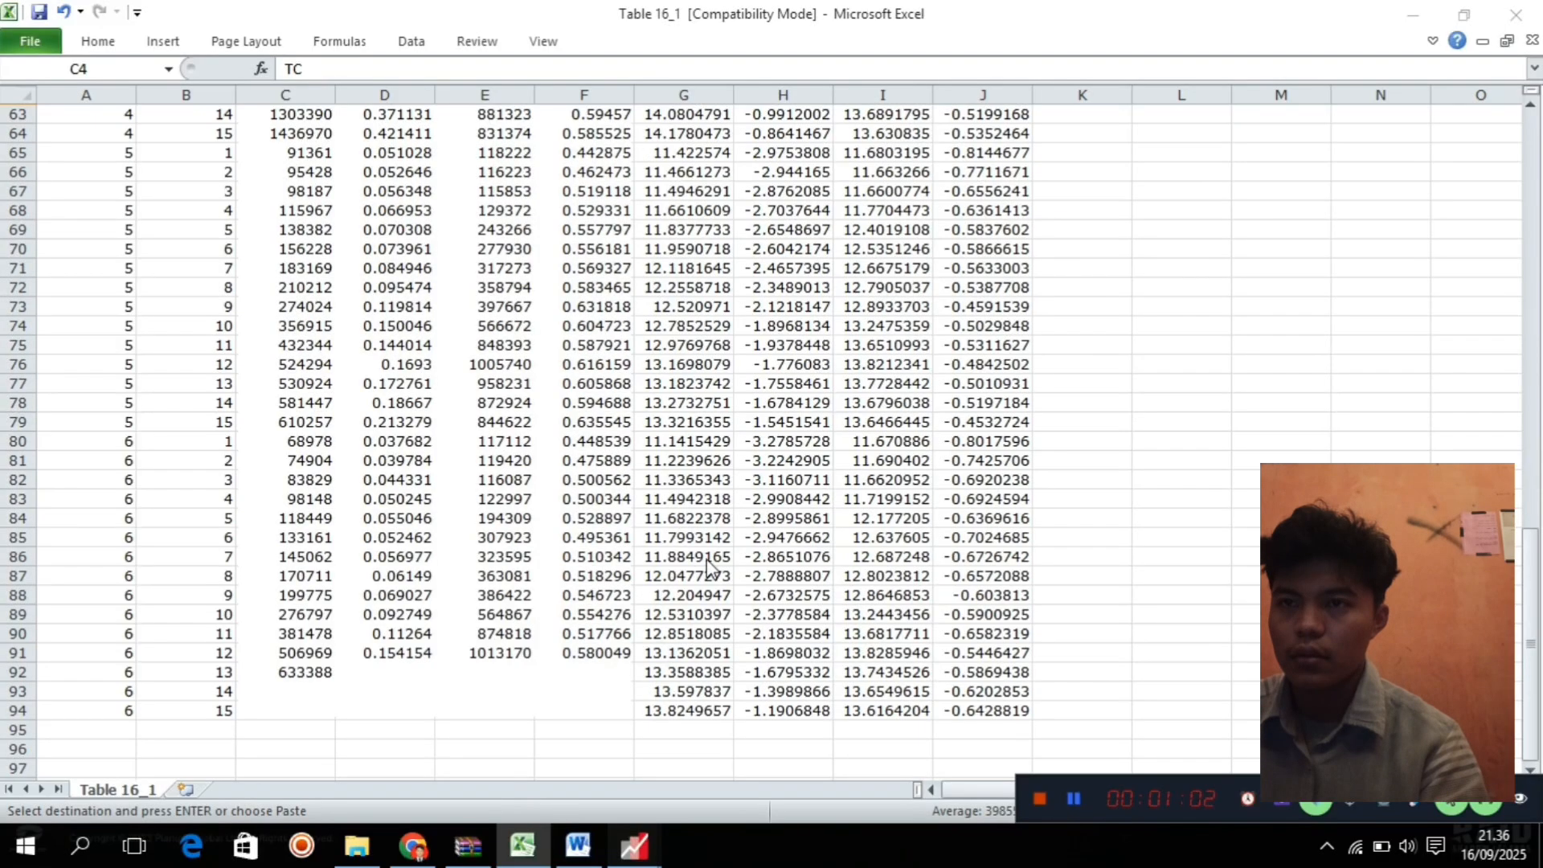
pyautogui.moveTo(634, 846)
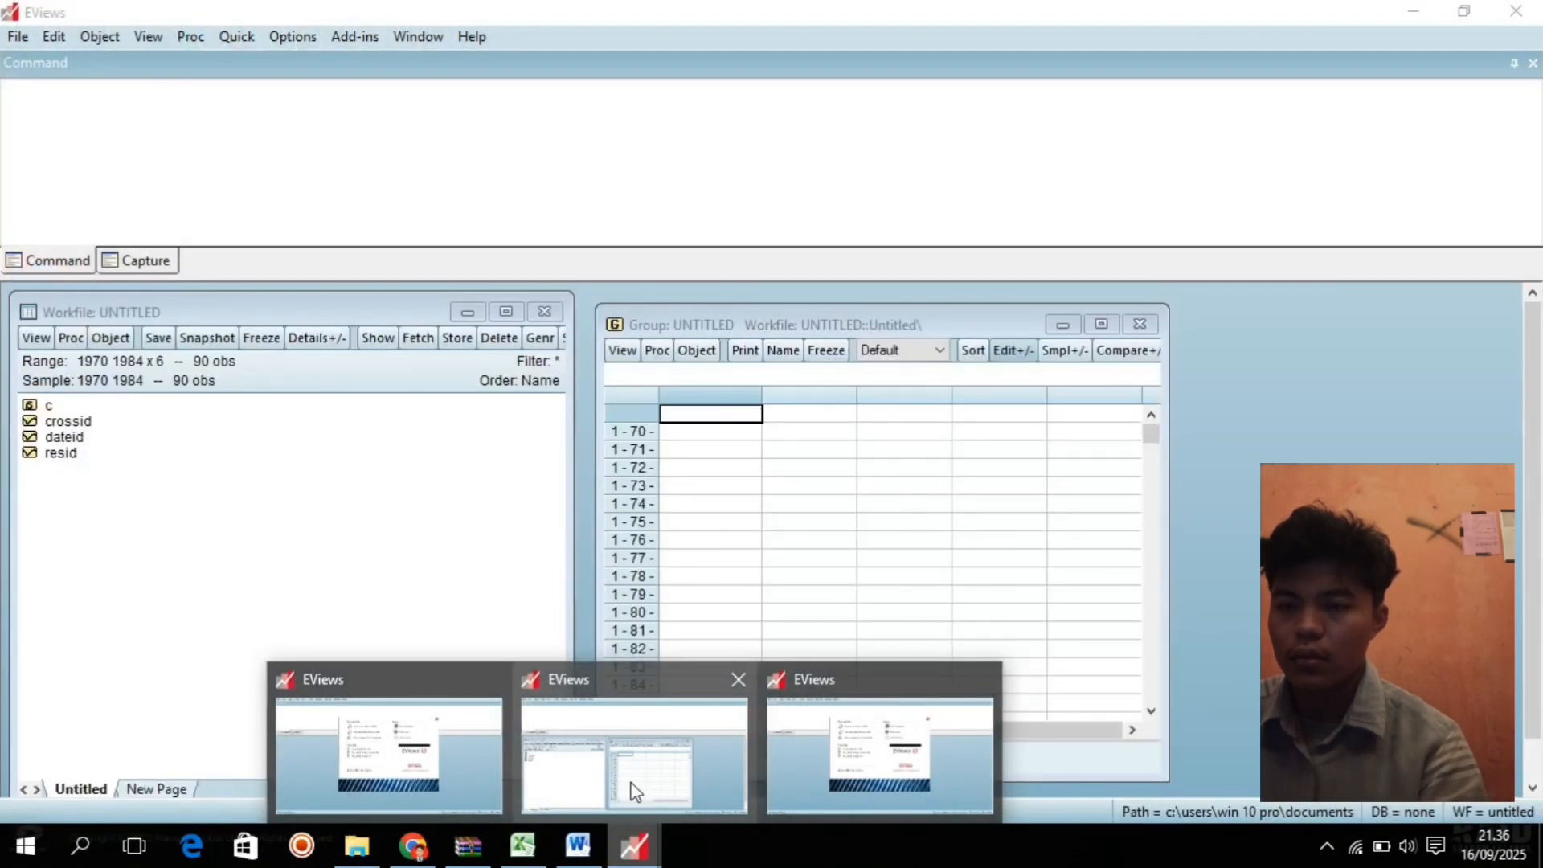
pyautogui.click(635, 792)
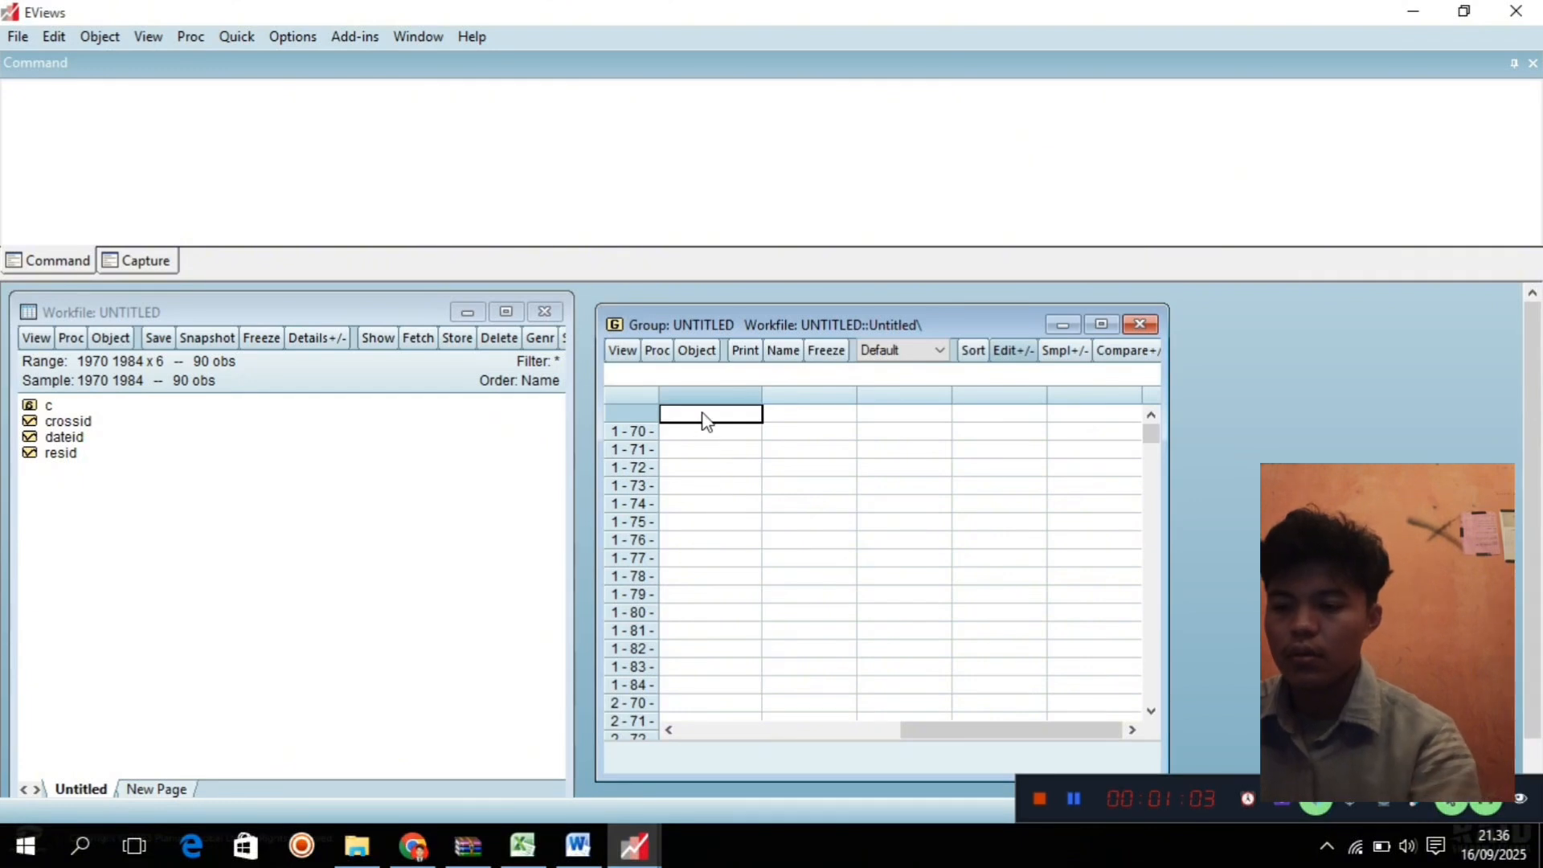
pyautogui.hotkey('ctrl', 'v')
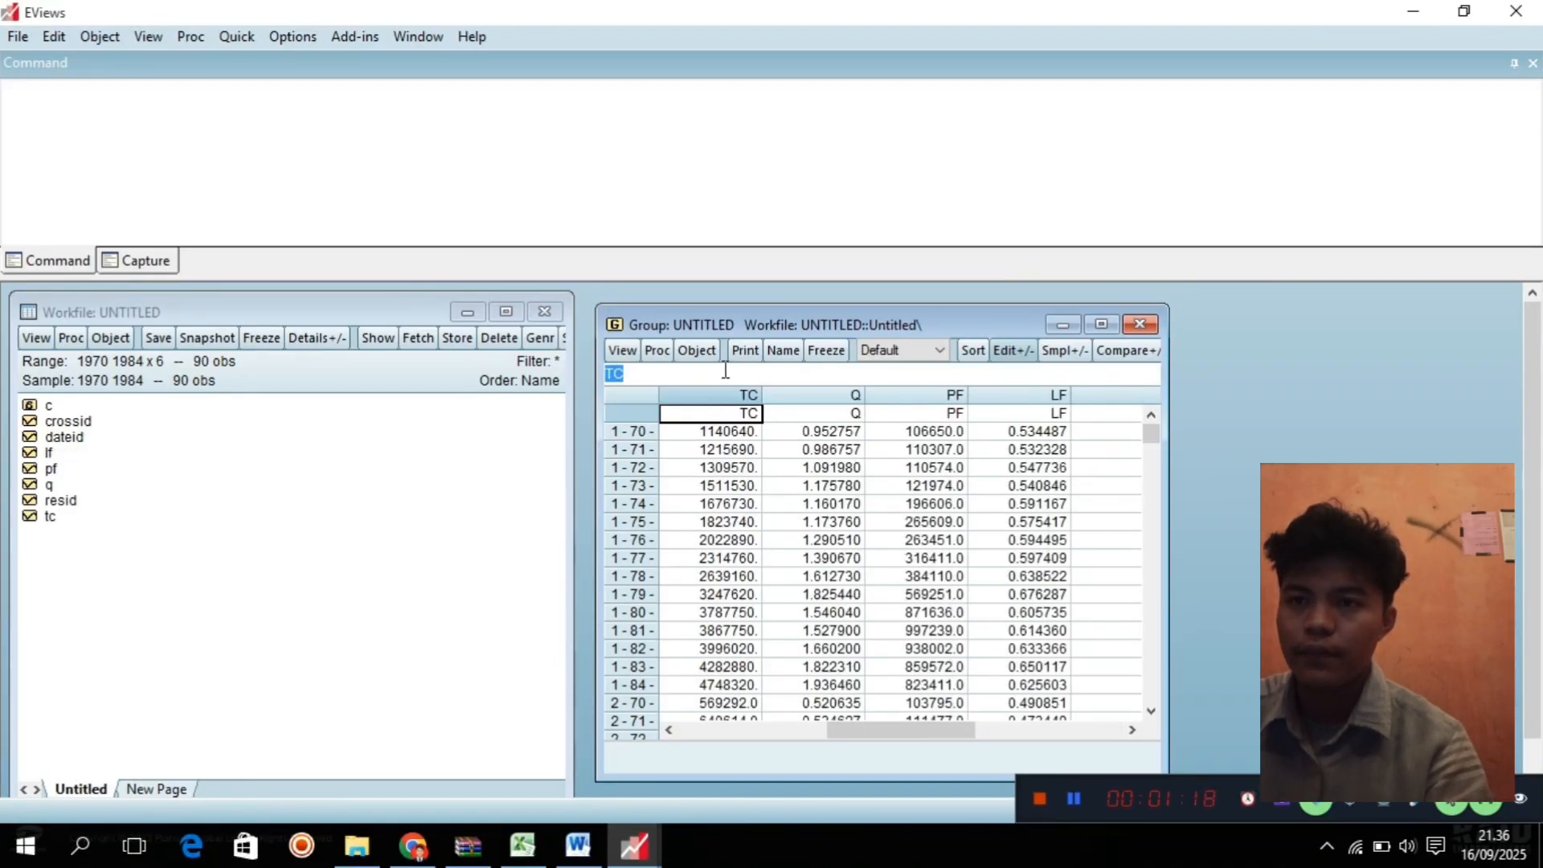
# Make an equation from the group and specify it as tc c q pf lf.
pyautogui.click(657, 352)
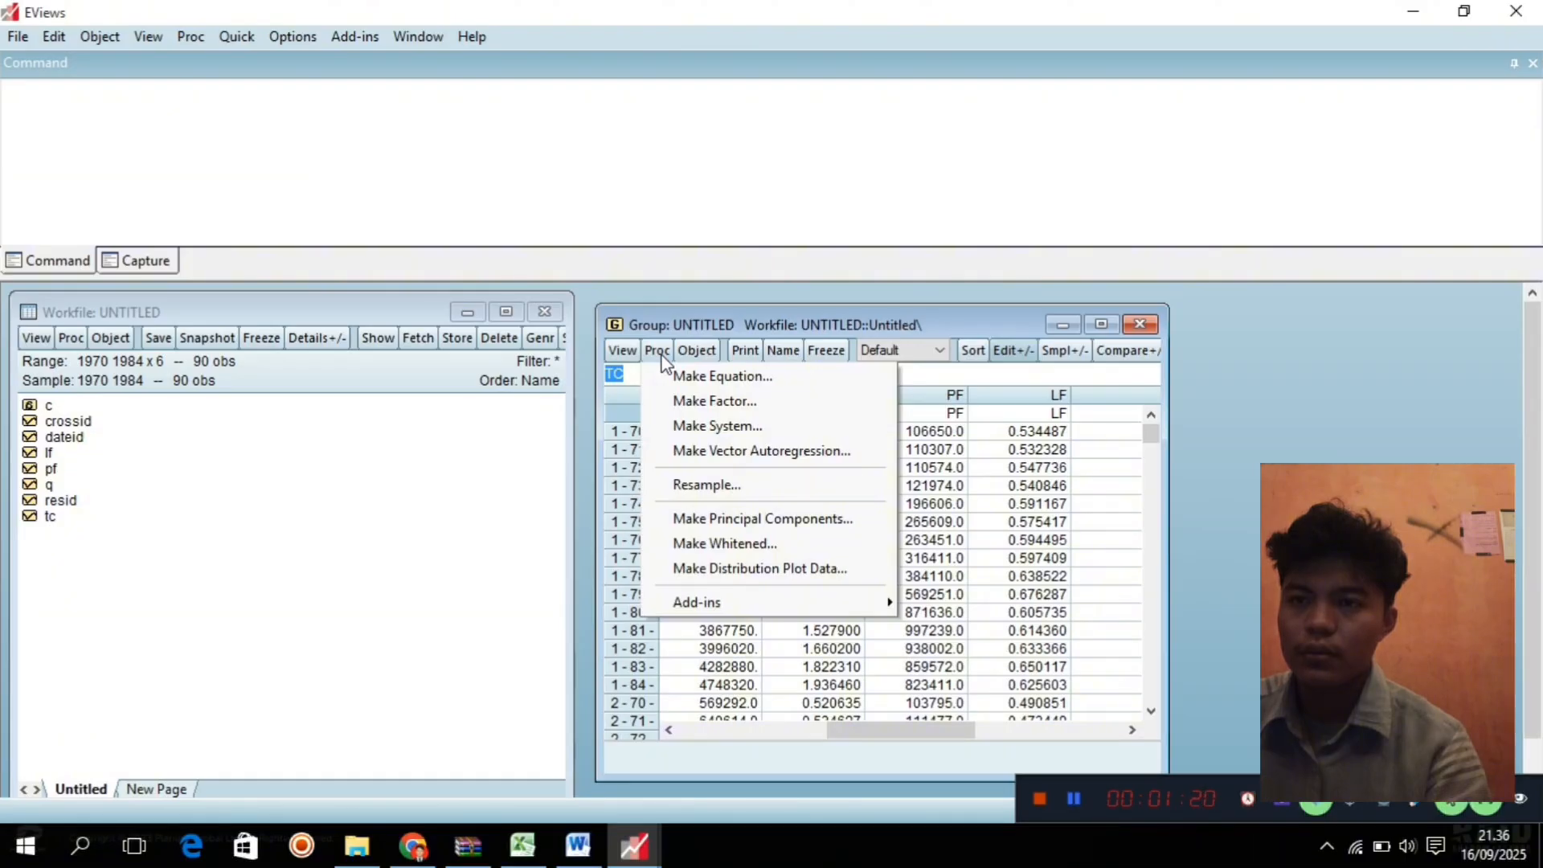
pyautogui.click(721, 378)
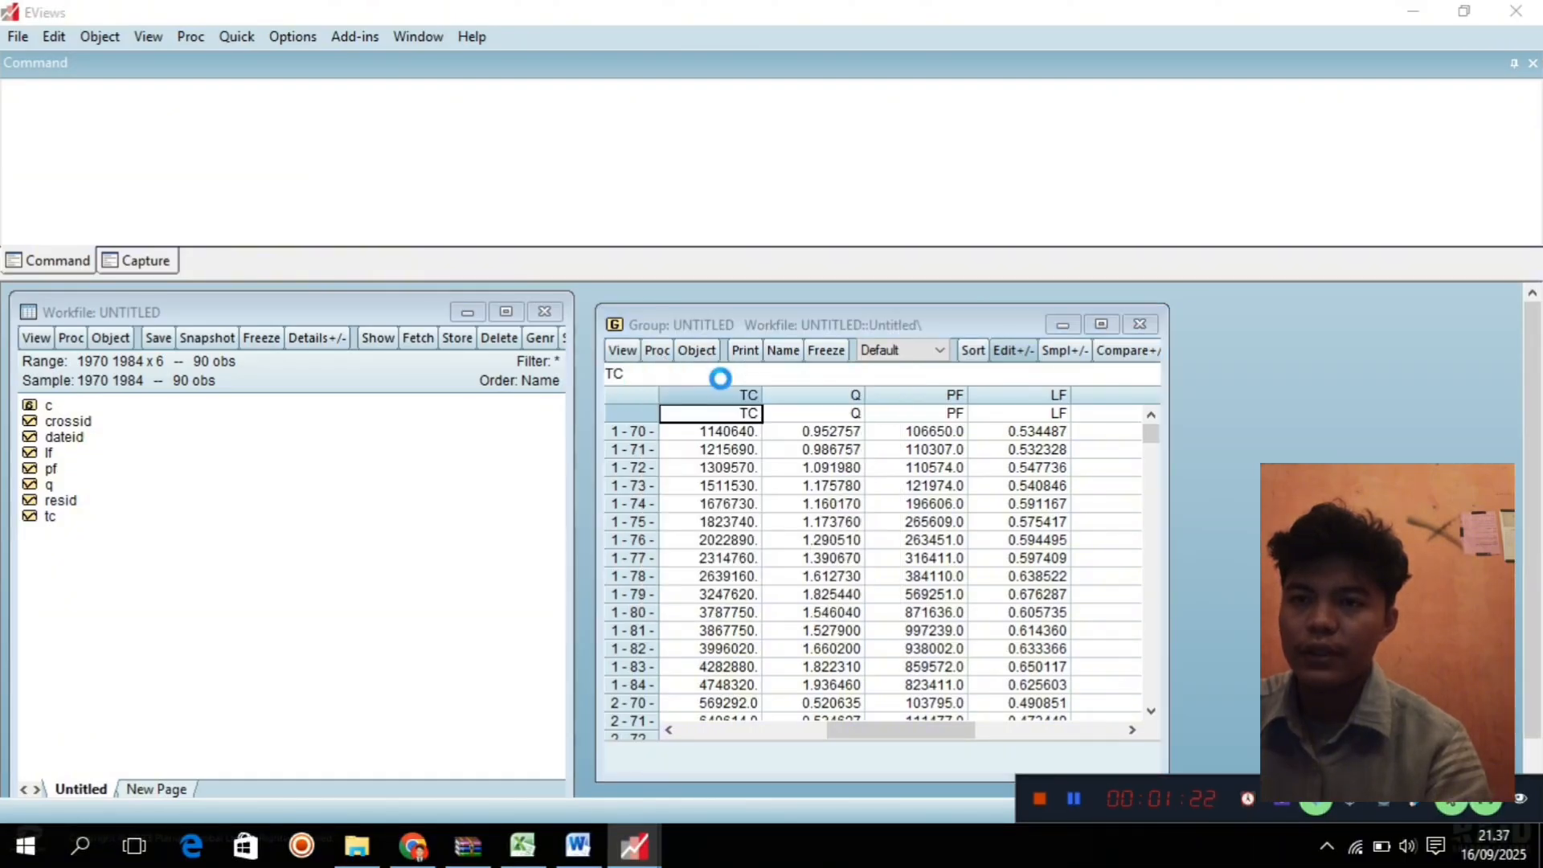
pyautogui.click(640, 349)
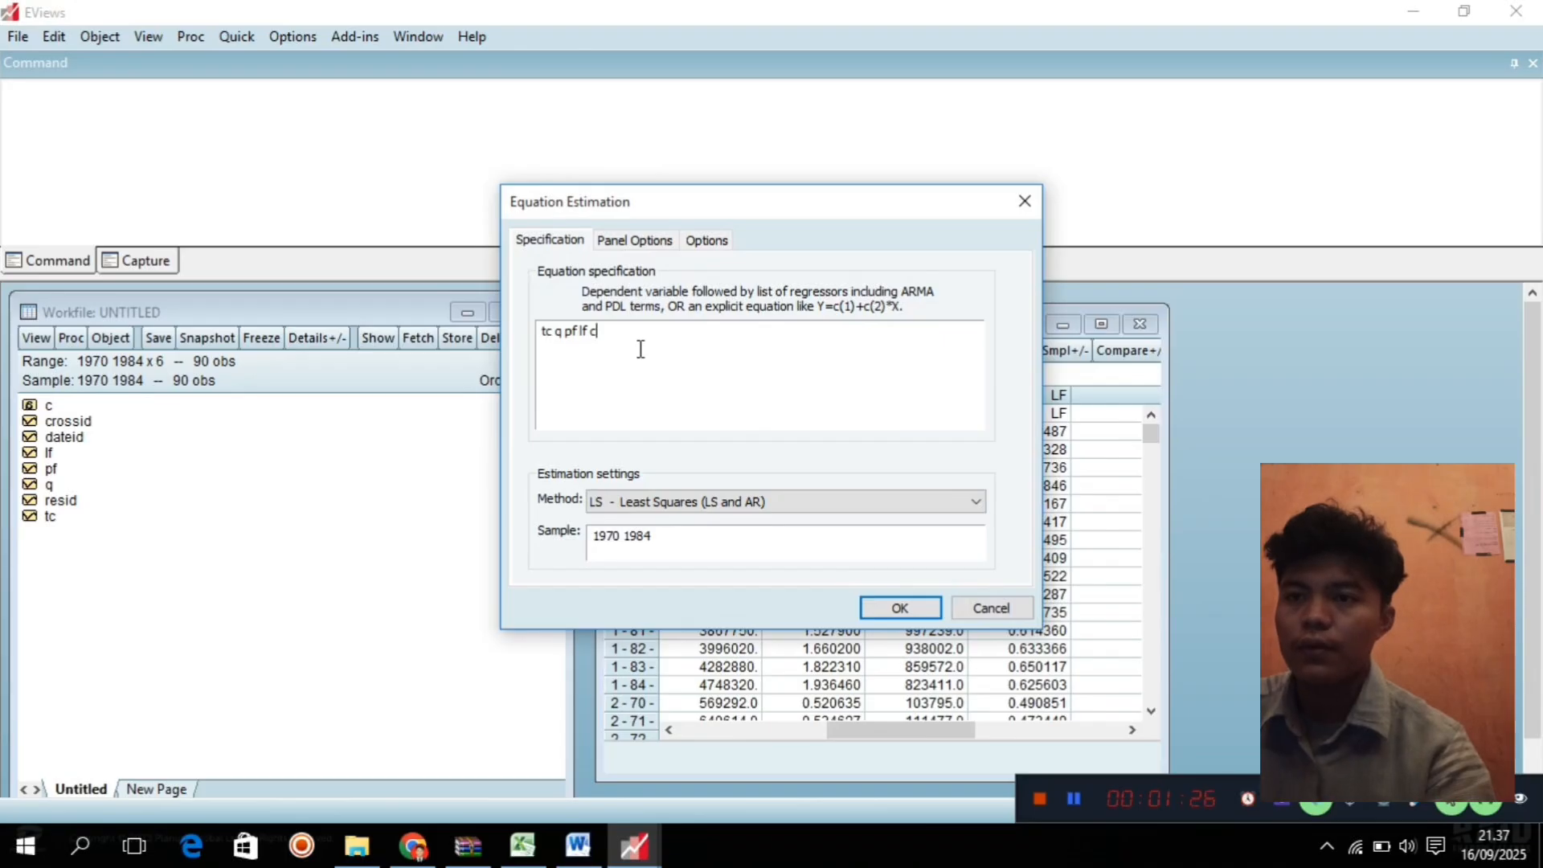
pyautogui.press('BackSpace')
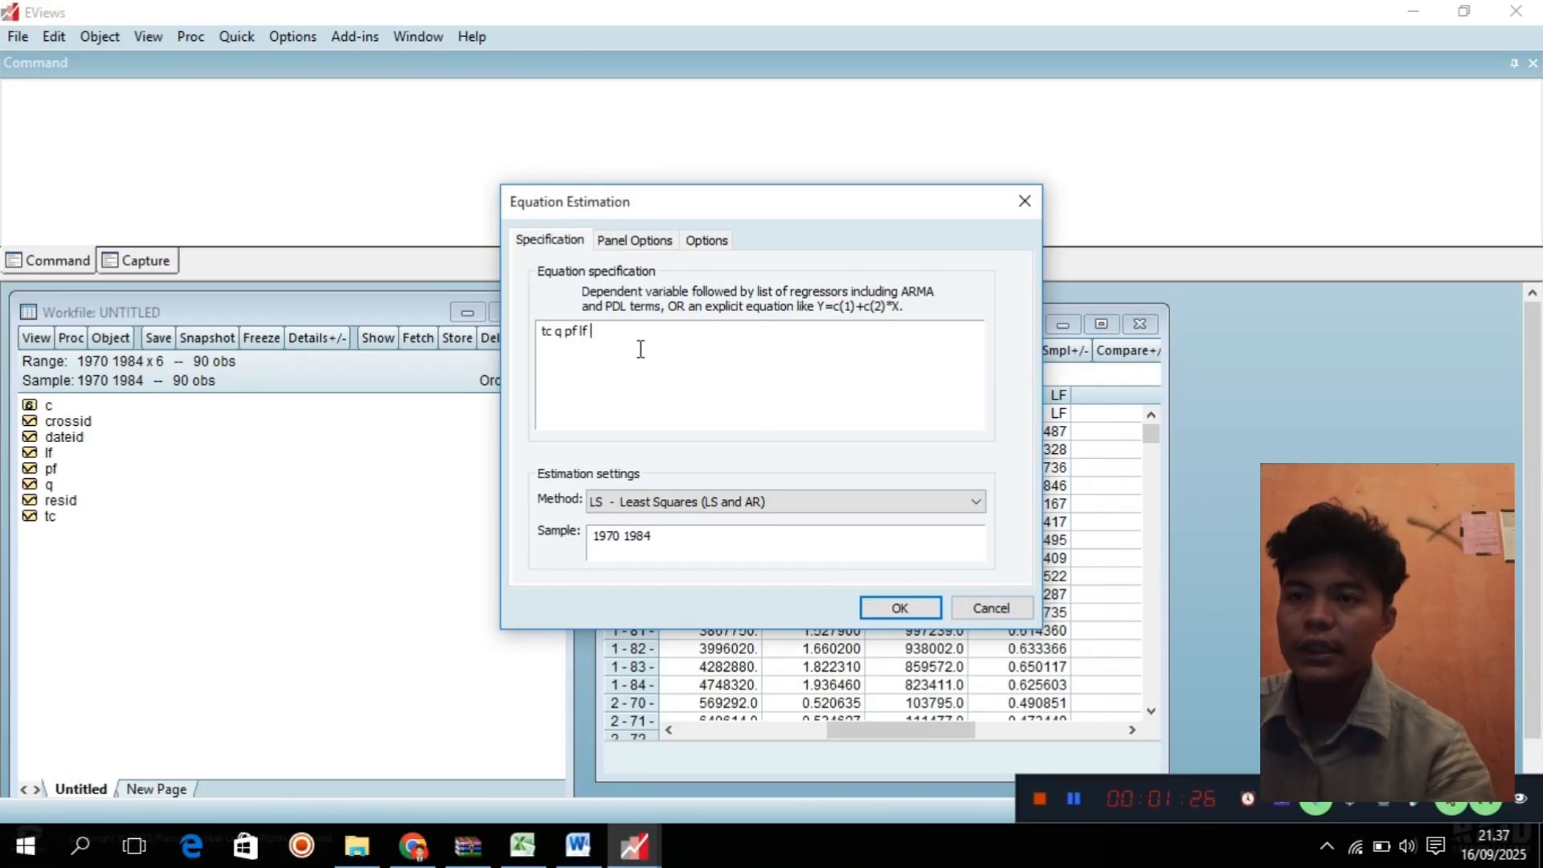
pyautogui.click(553, 332)
pyautogui.write('c')
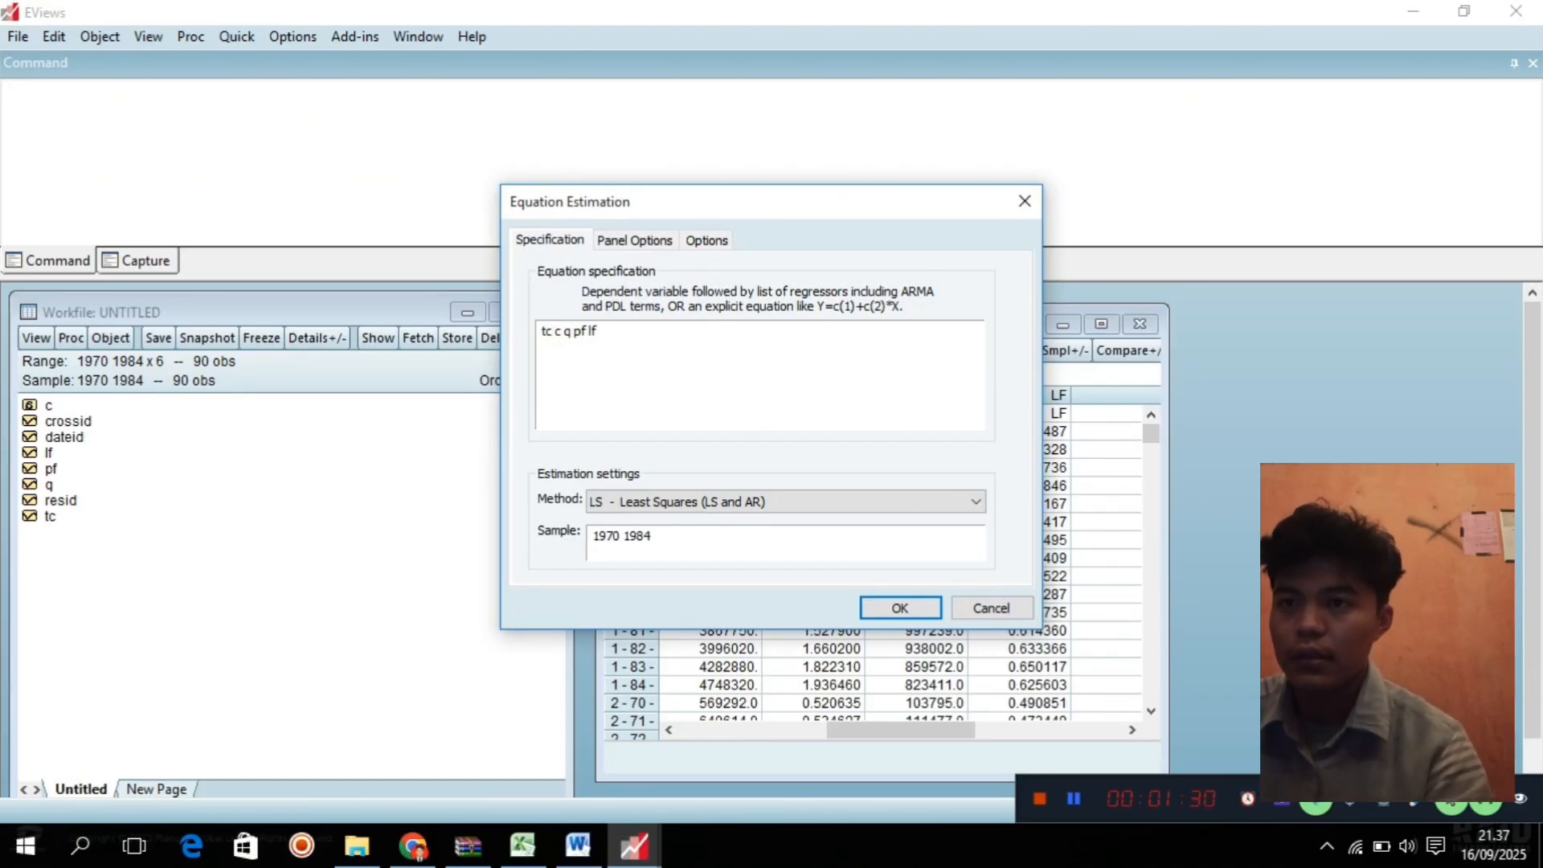
pyautogui.click(743, 377)
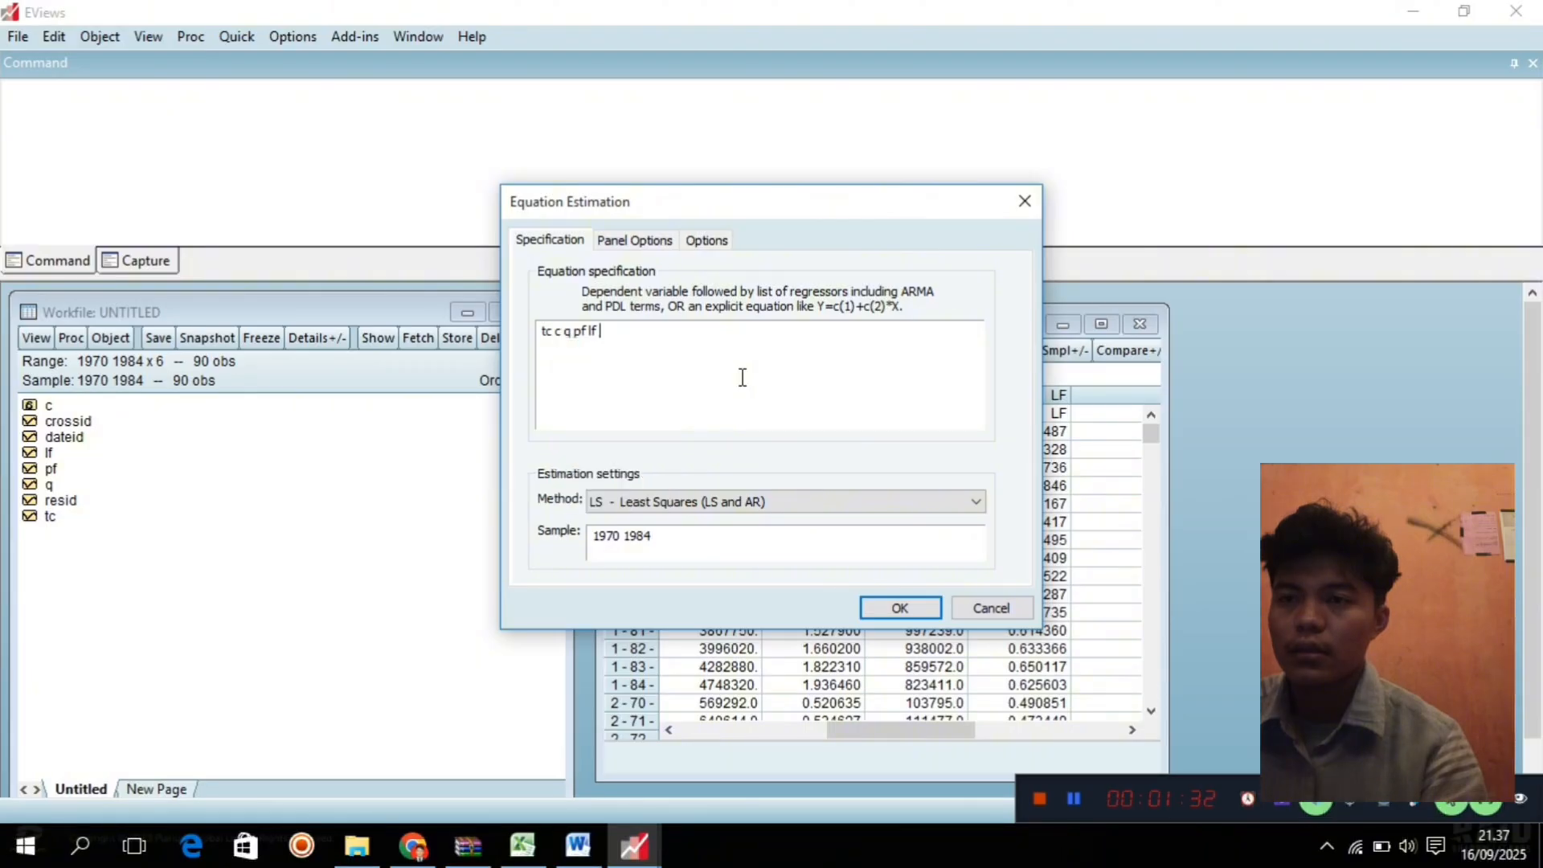
# Set the estimation method to GMM/DPD - Generalized Method of Moments / Dynamic Panel Data with Fixed cross-section effects.
pyautogui.click(840, 505)
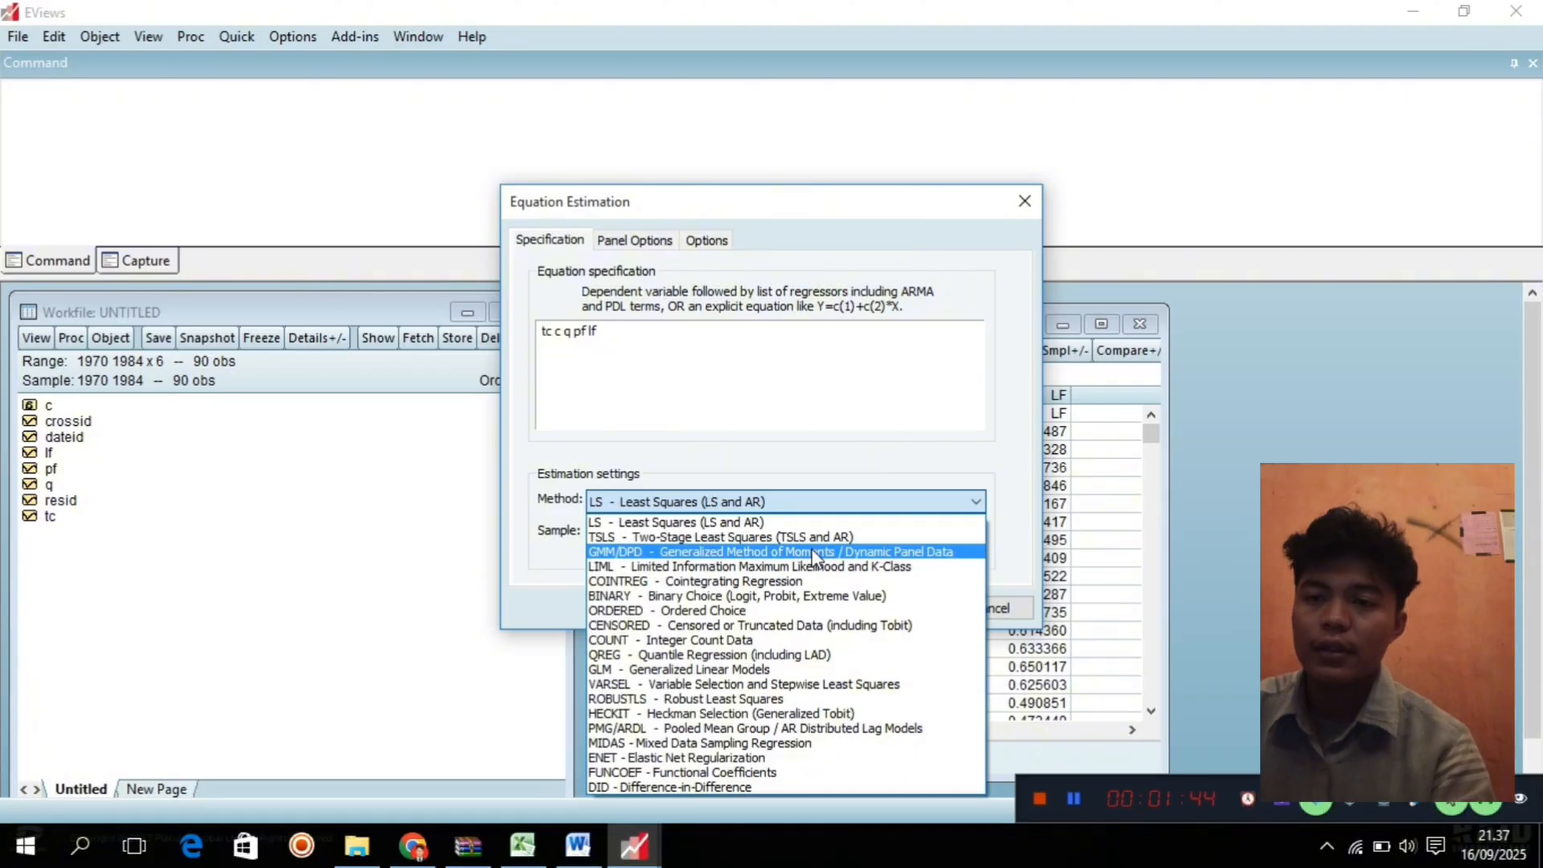
pyautogui.click(783, 553)
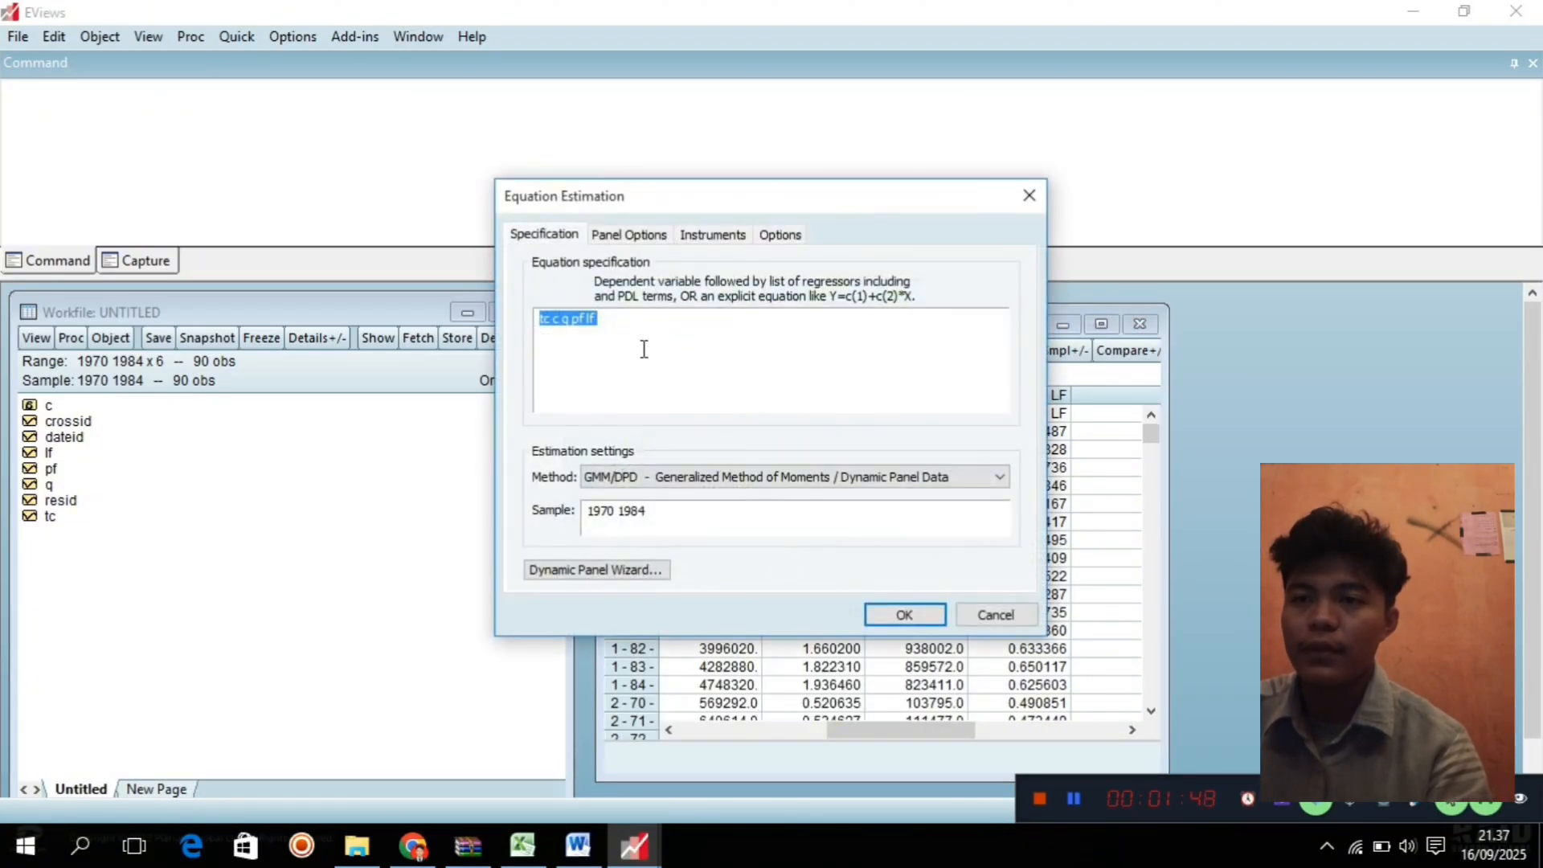
pyautogui.click(618, 239)
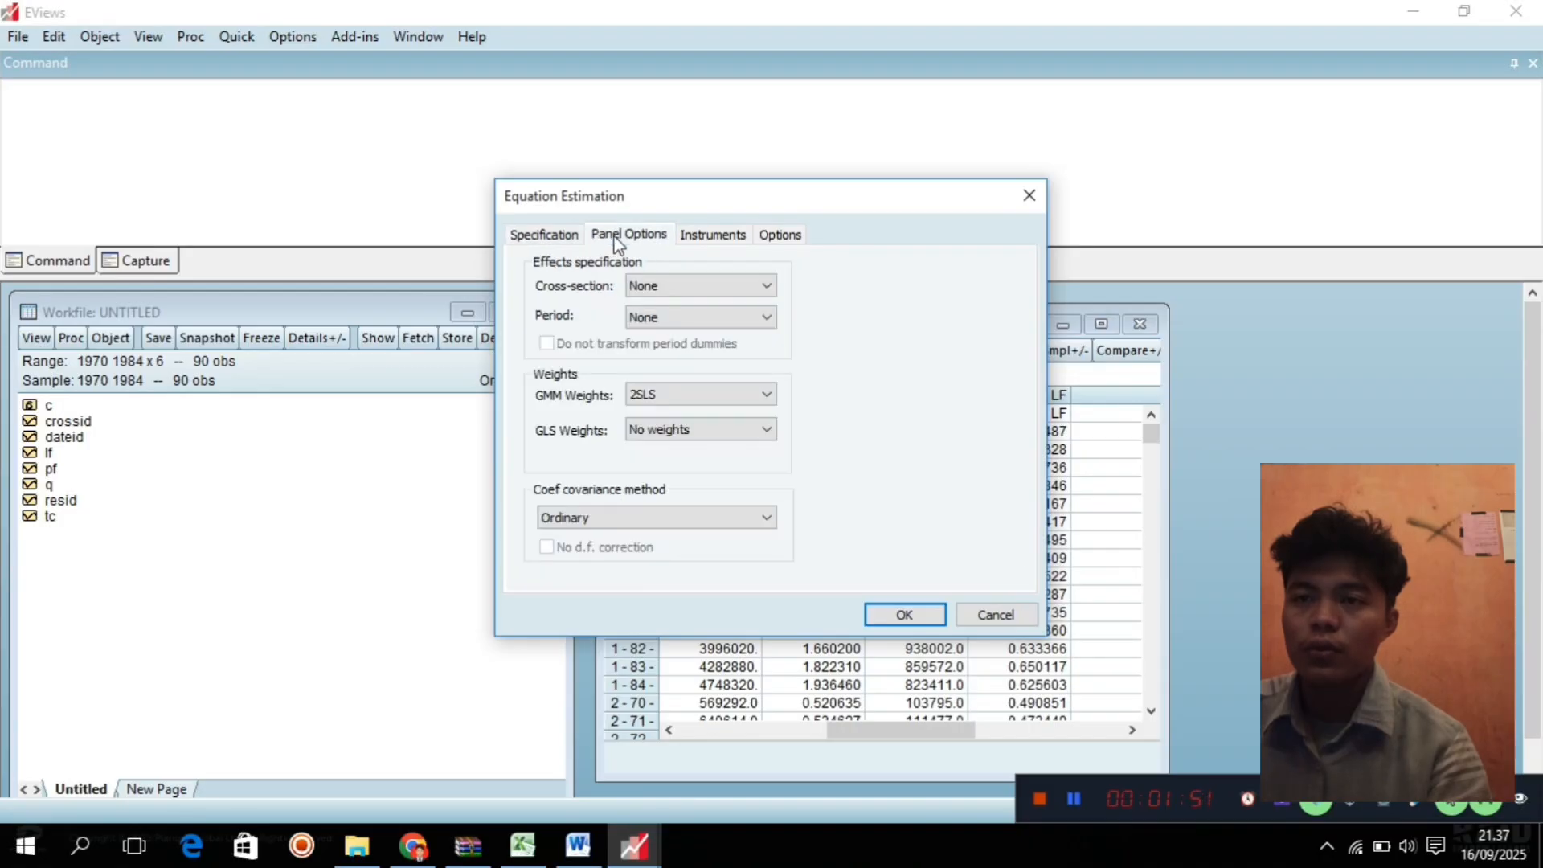
pyautogui.click(683, 283)
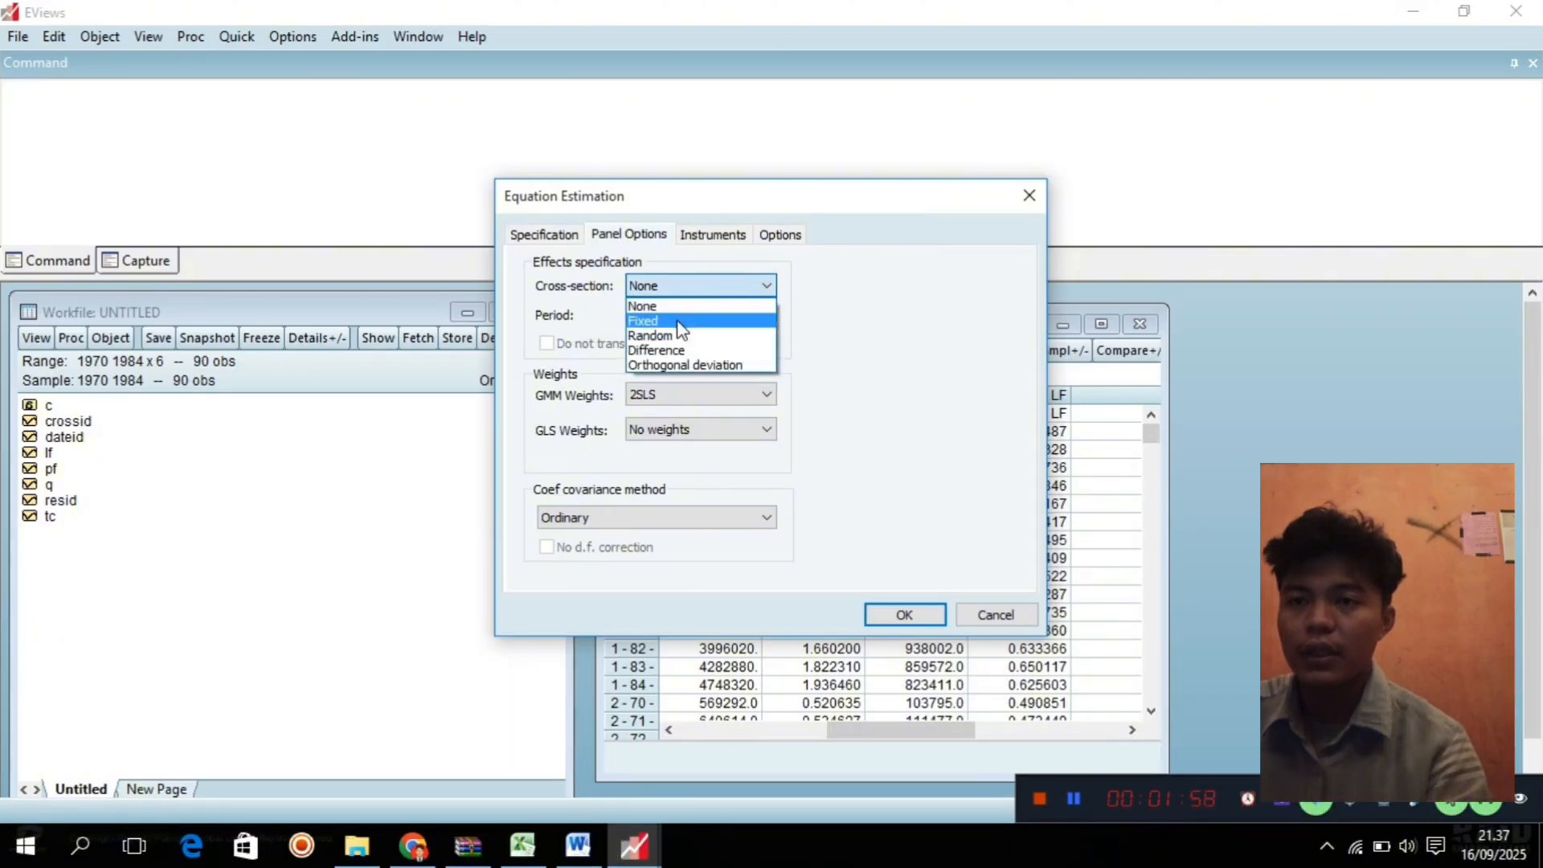
pyautogui.click(679, 321)
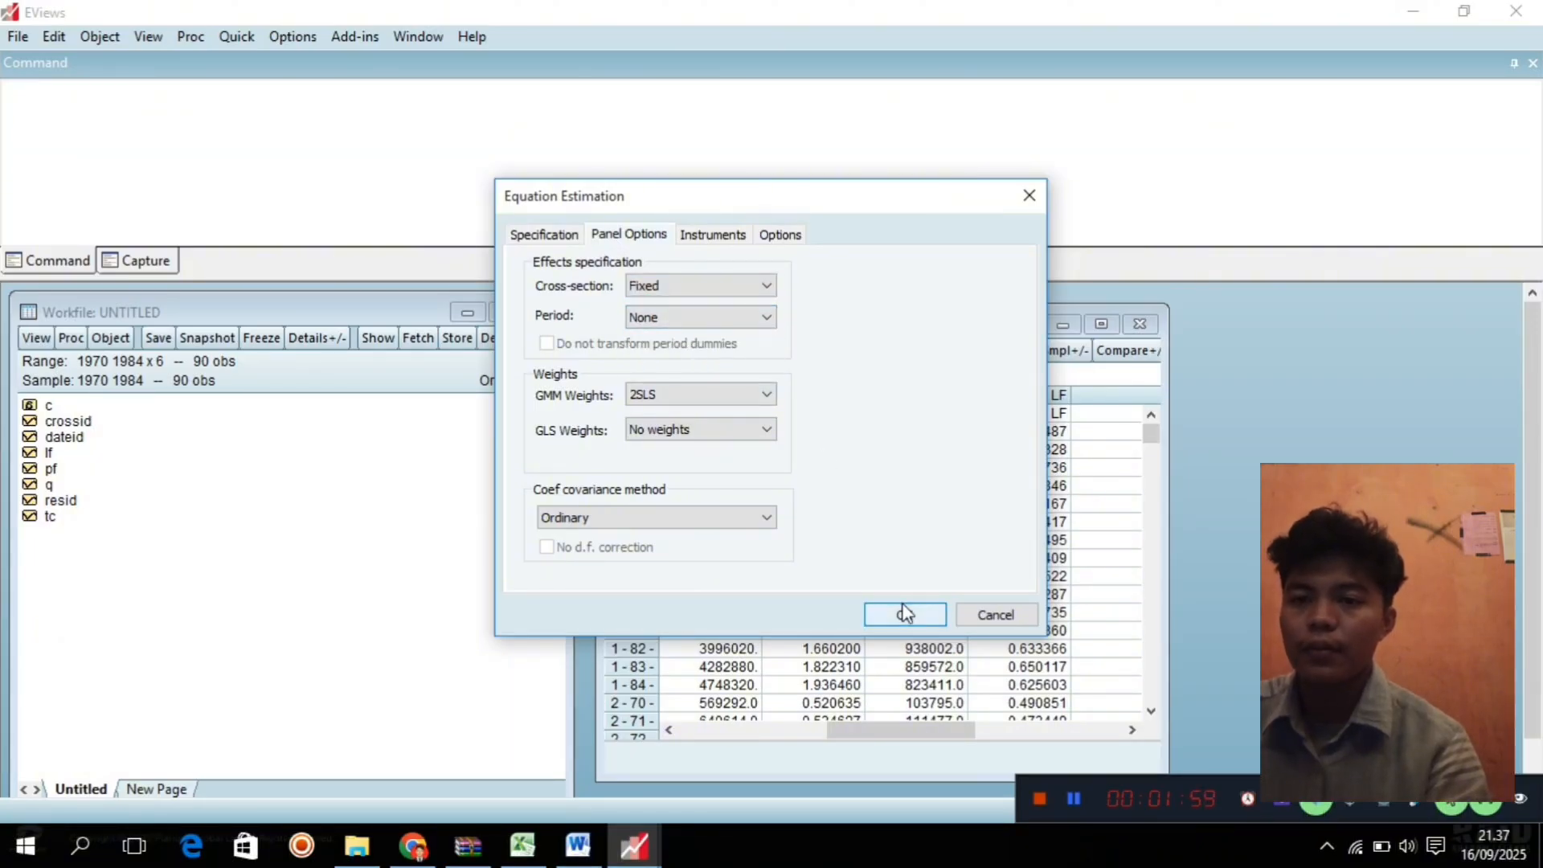
pyautogui.click(544, 235)
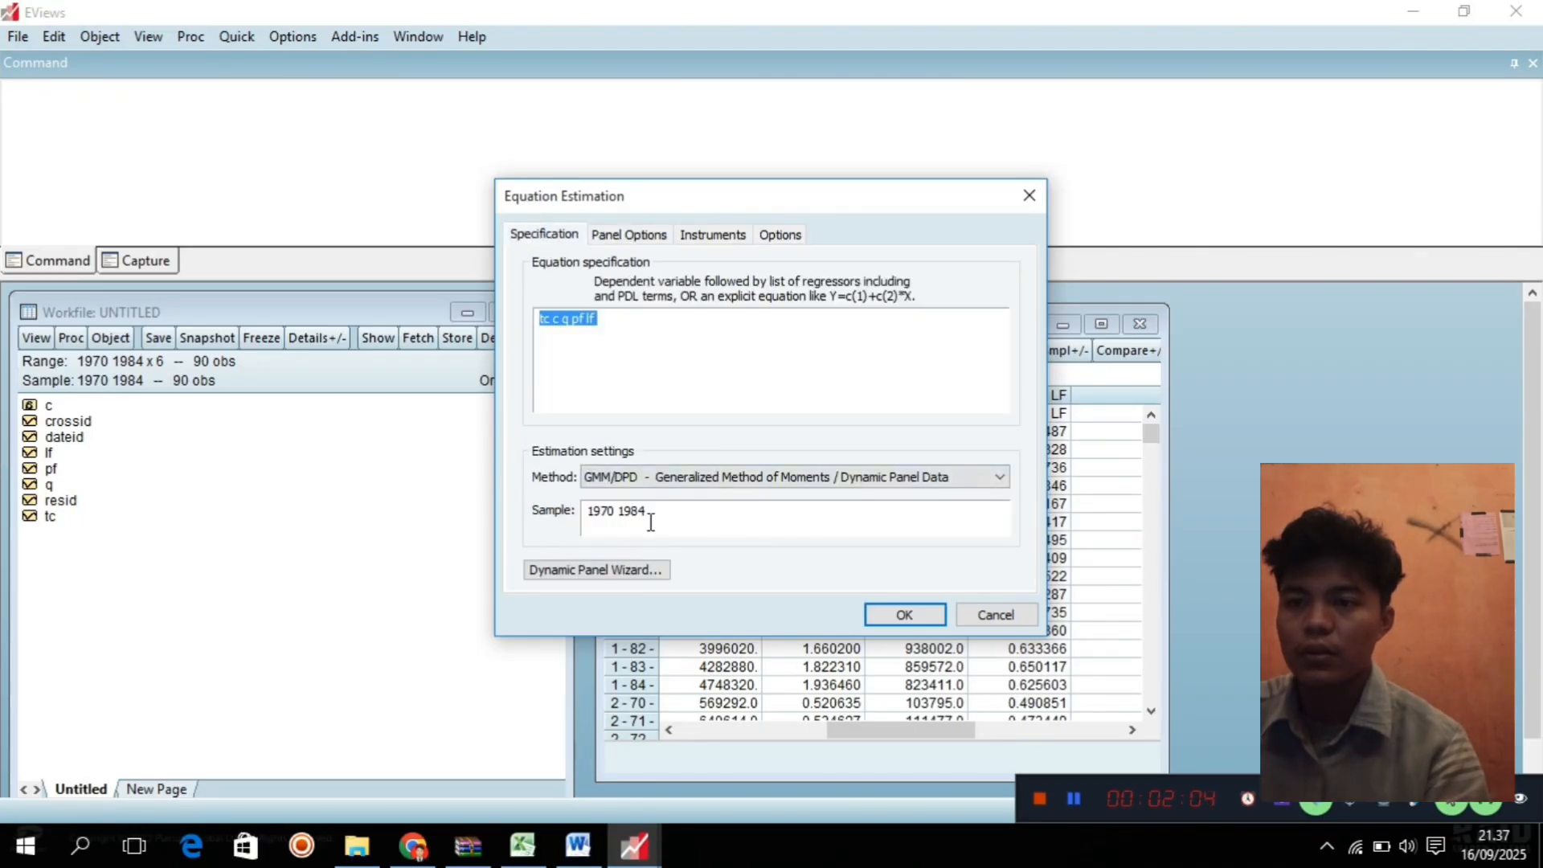
# Start the Dynamic Panel Wizard and accept tc as dependent variable with 1 lag and c q pf lf as regressors, up to the GMM level instruments.
pyautogui.click(623, 571)
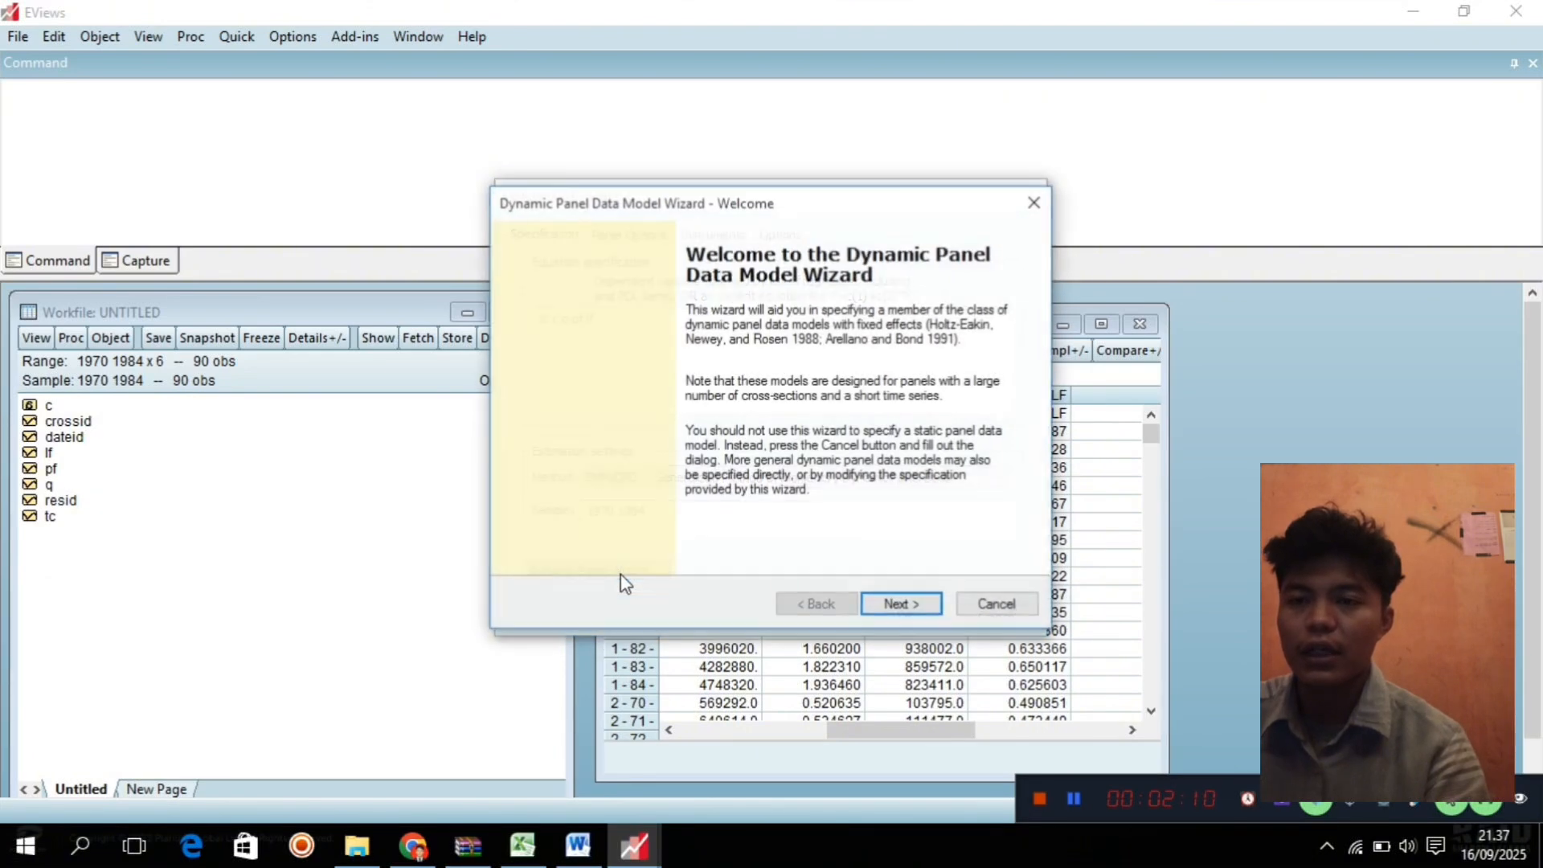
pyautogui.click(906, 612)
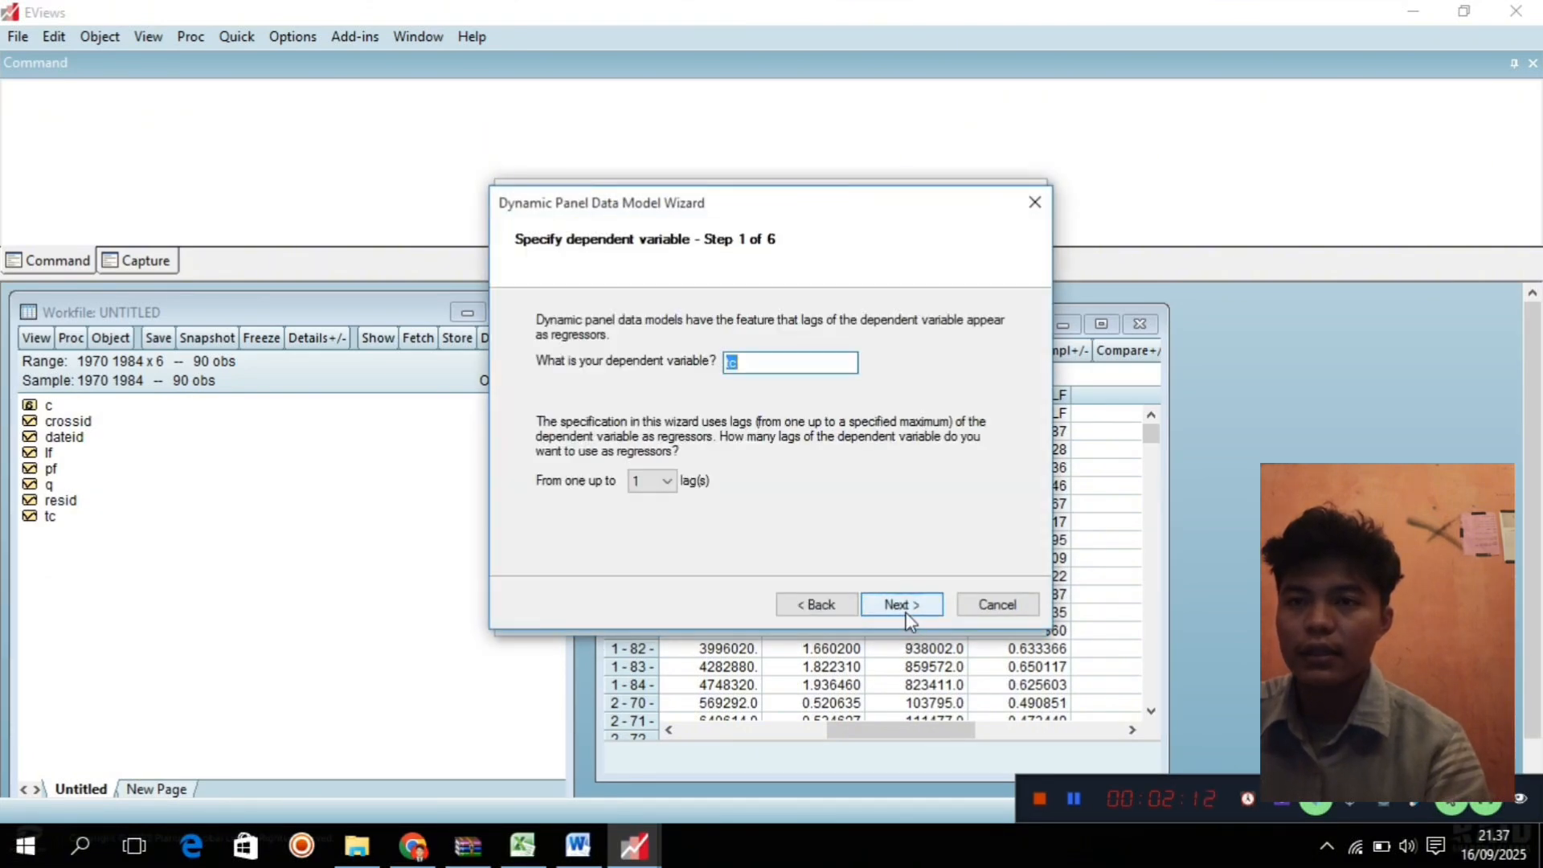
pyautogui.click(906, 613)
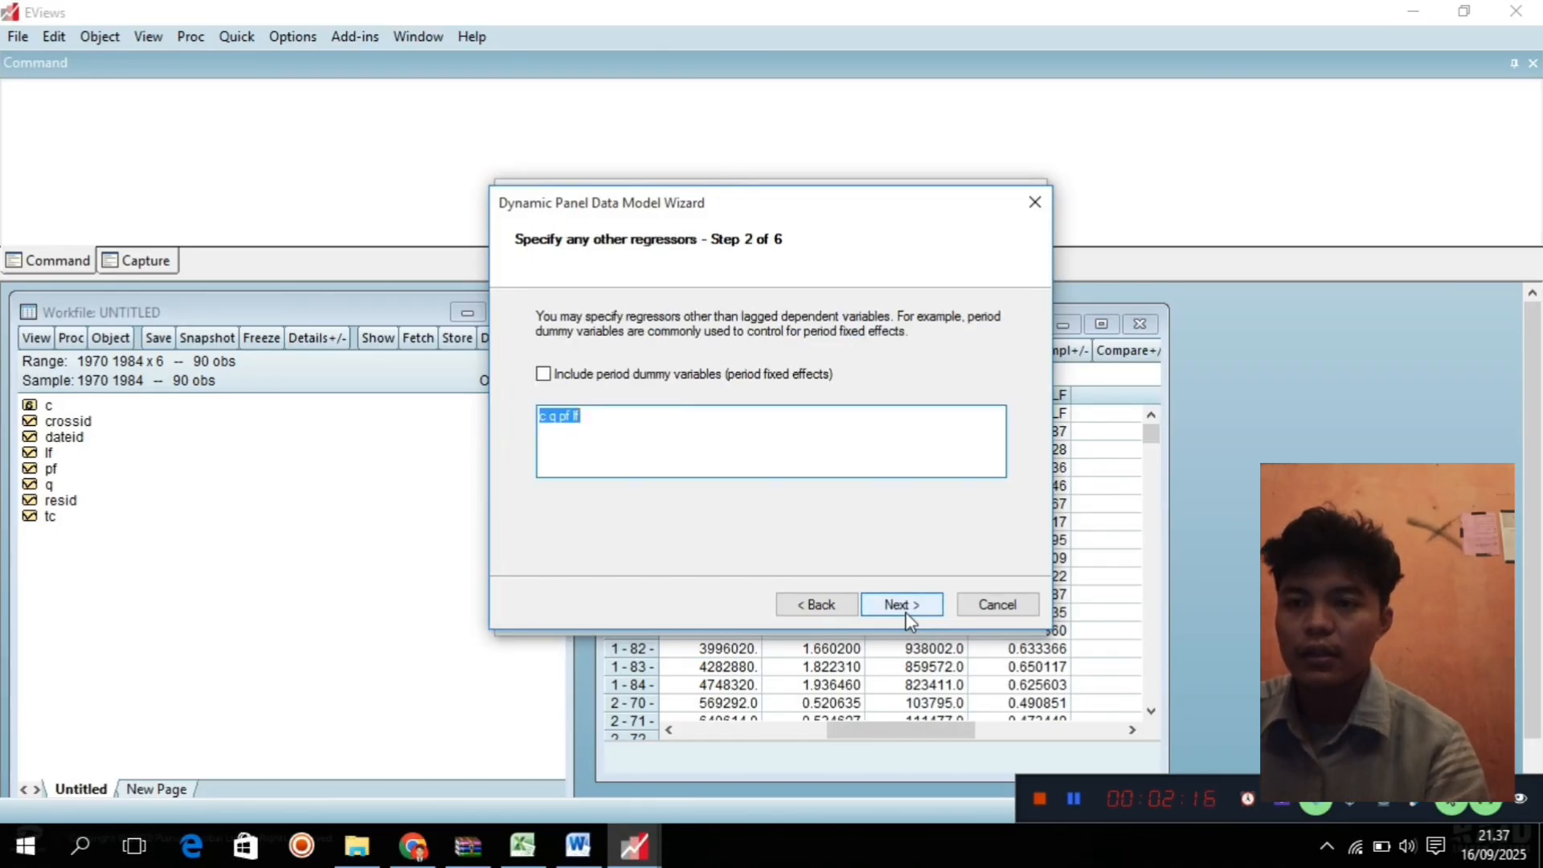
pyautogui.click(906, 612)
pyautogui.click(906, 612)
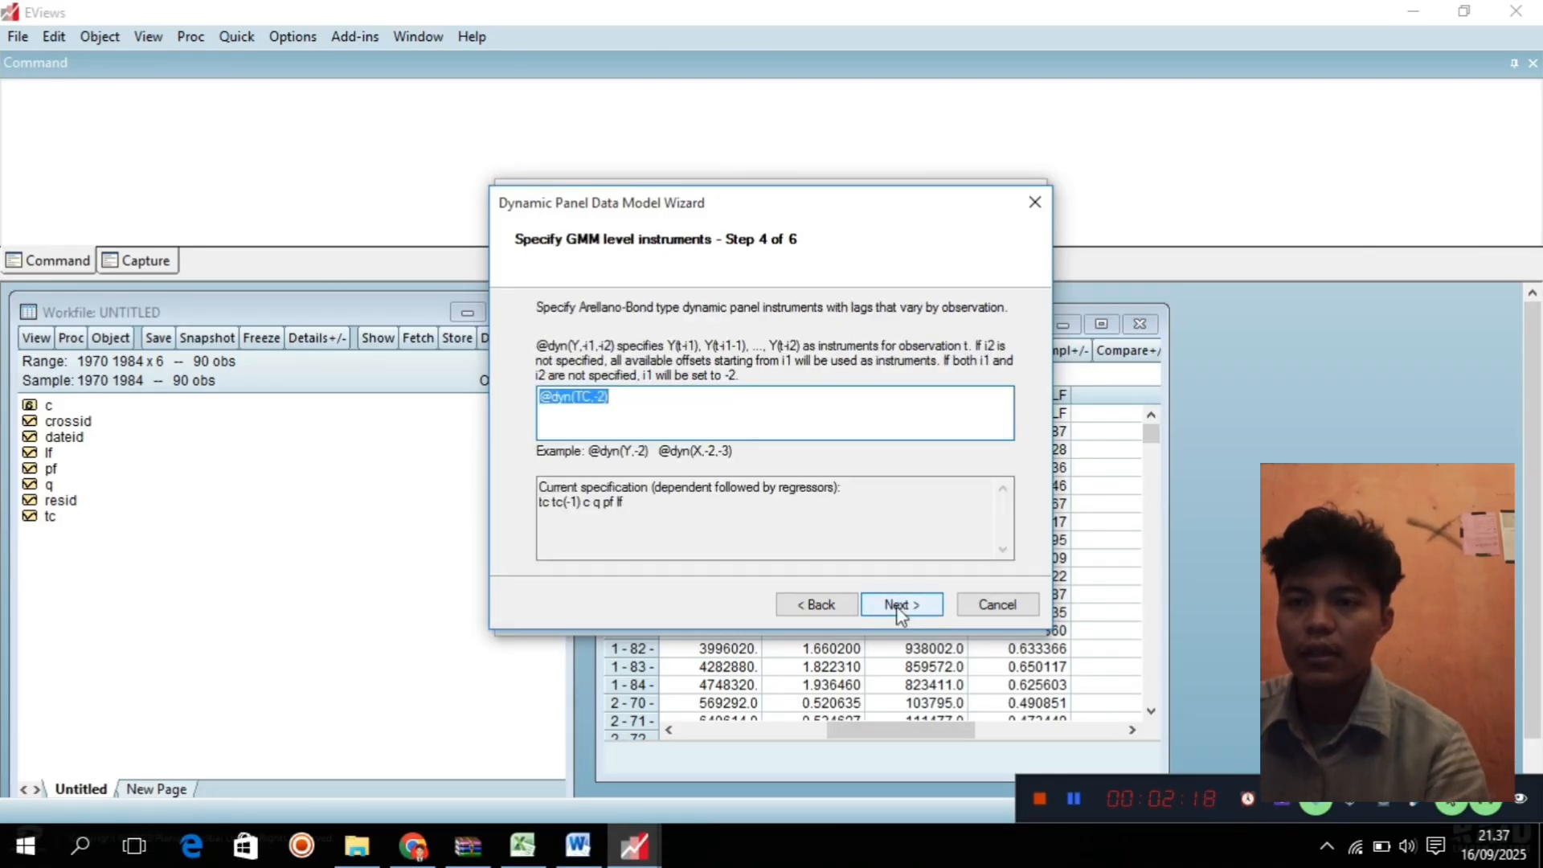
pyautogui.click(608, 397)
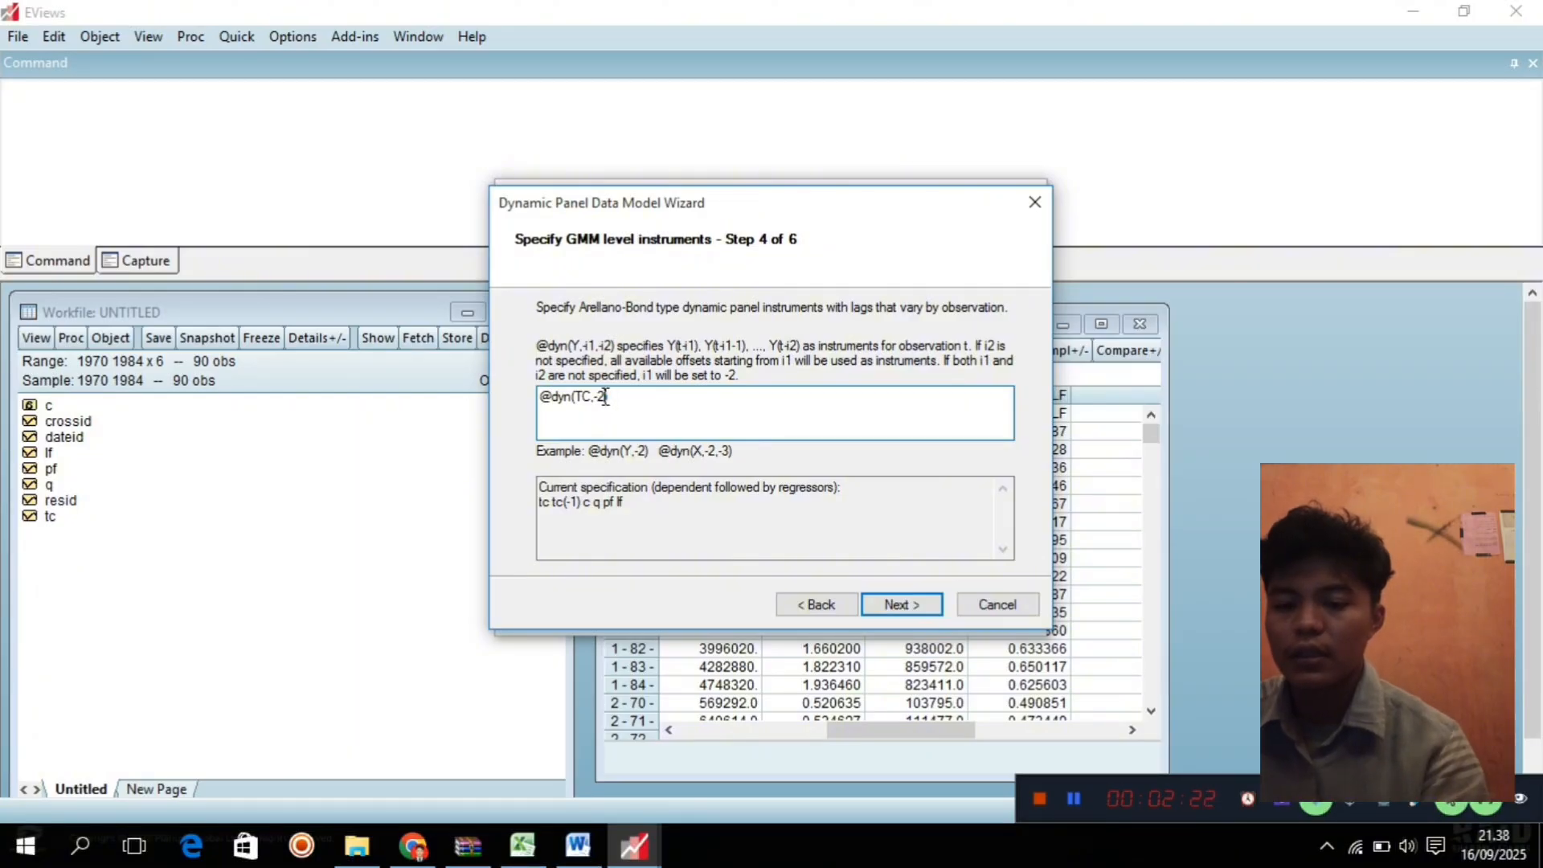
pyautogui.write(',')
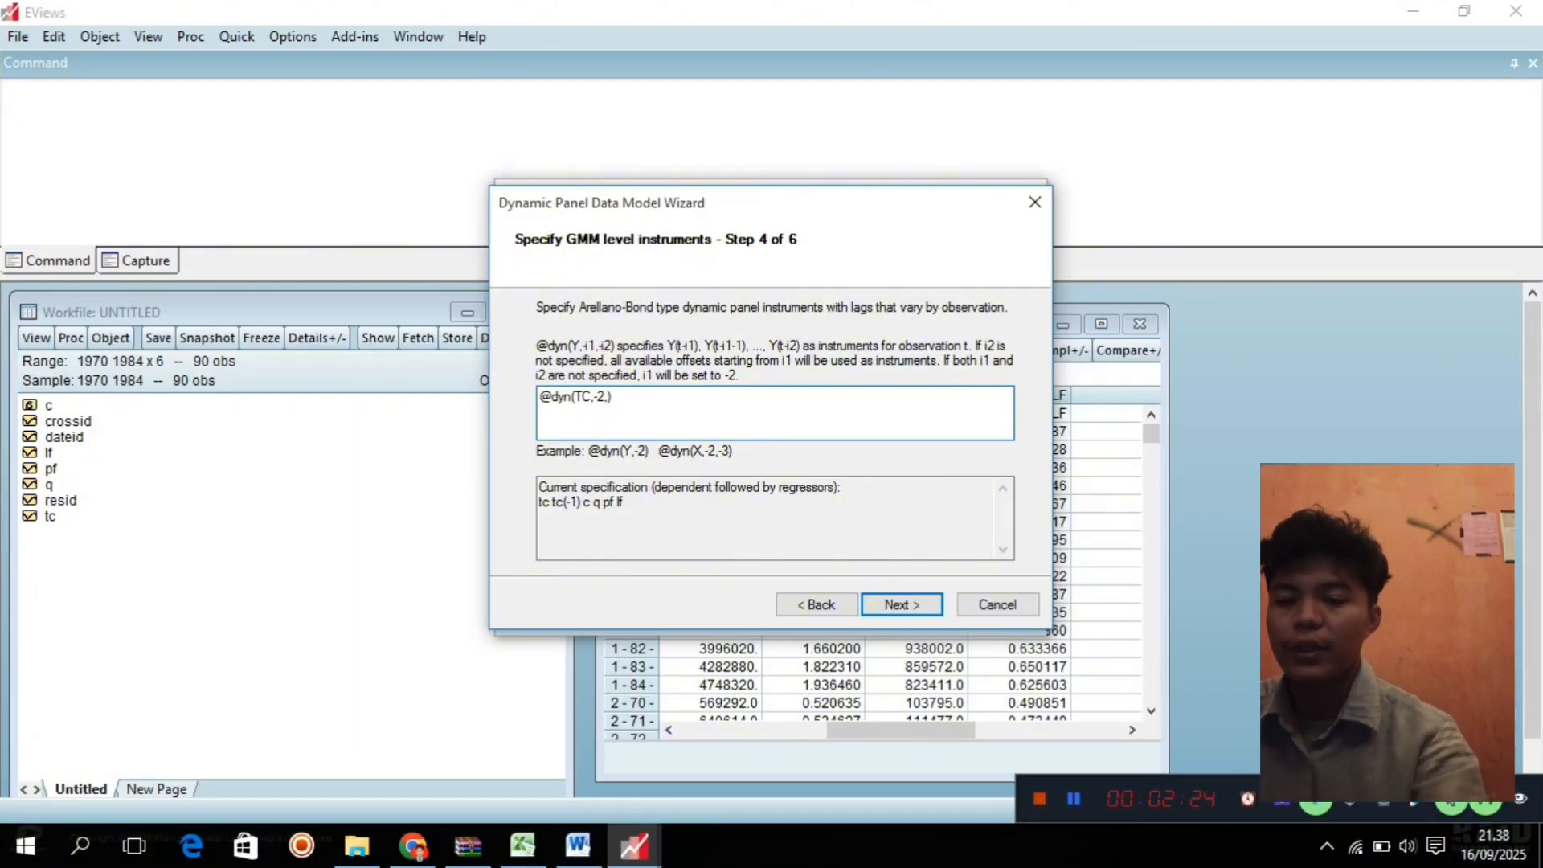
pyautogui.write('-5')
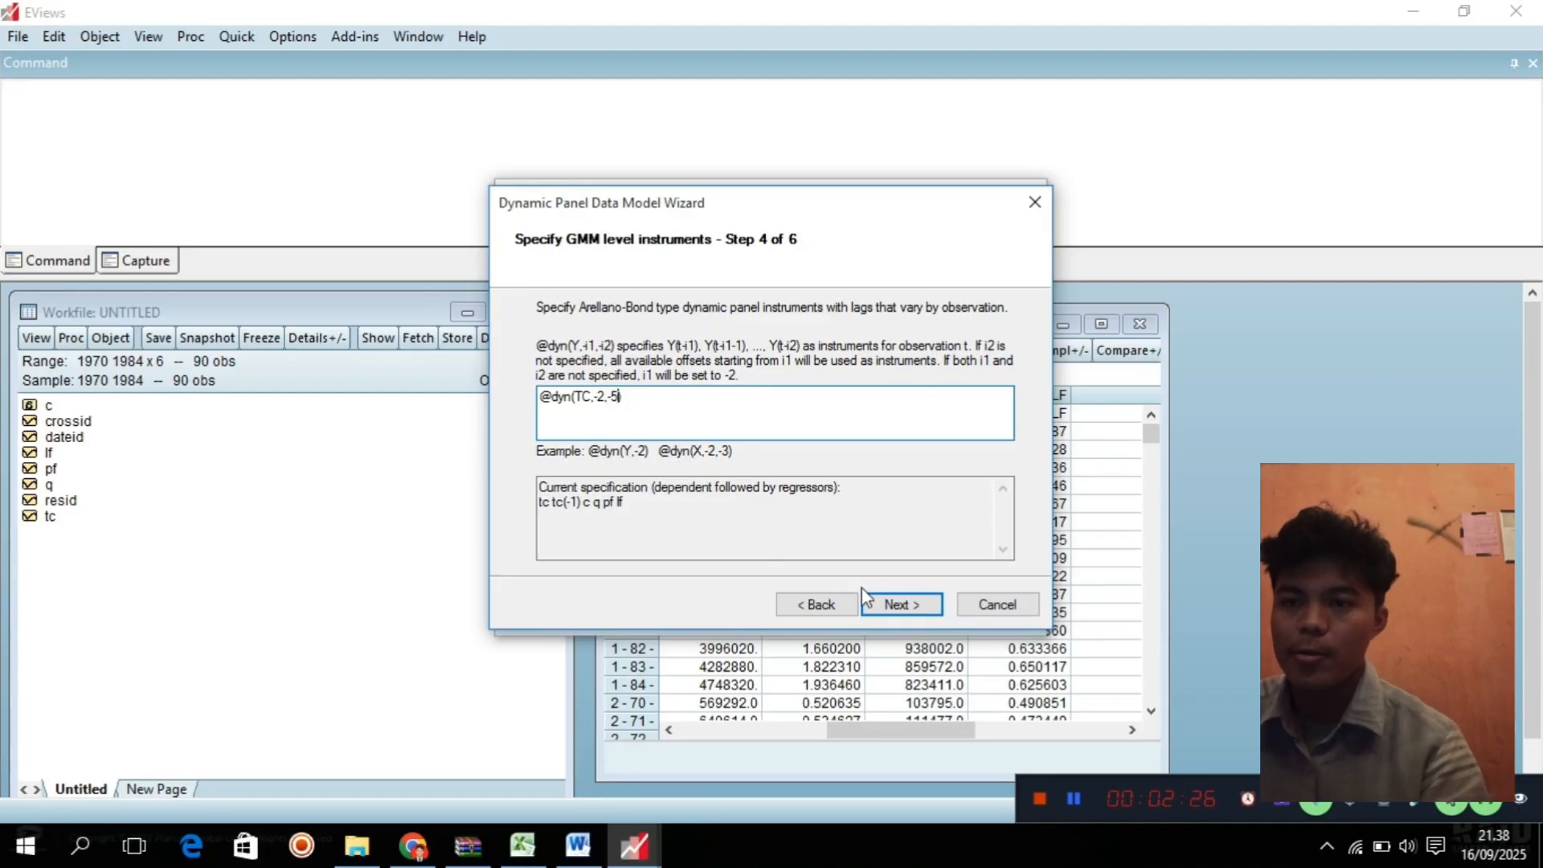
pyautogui.click(898, 606)
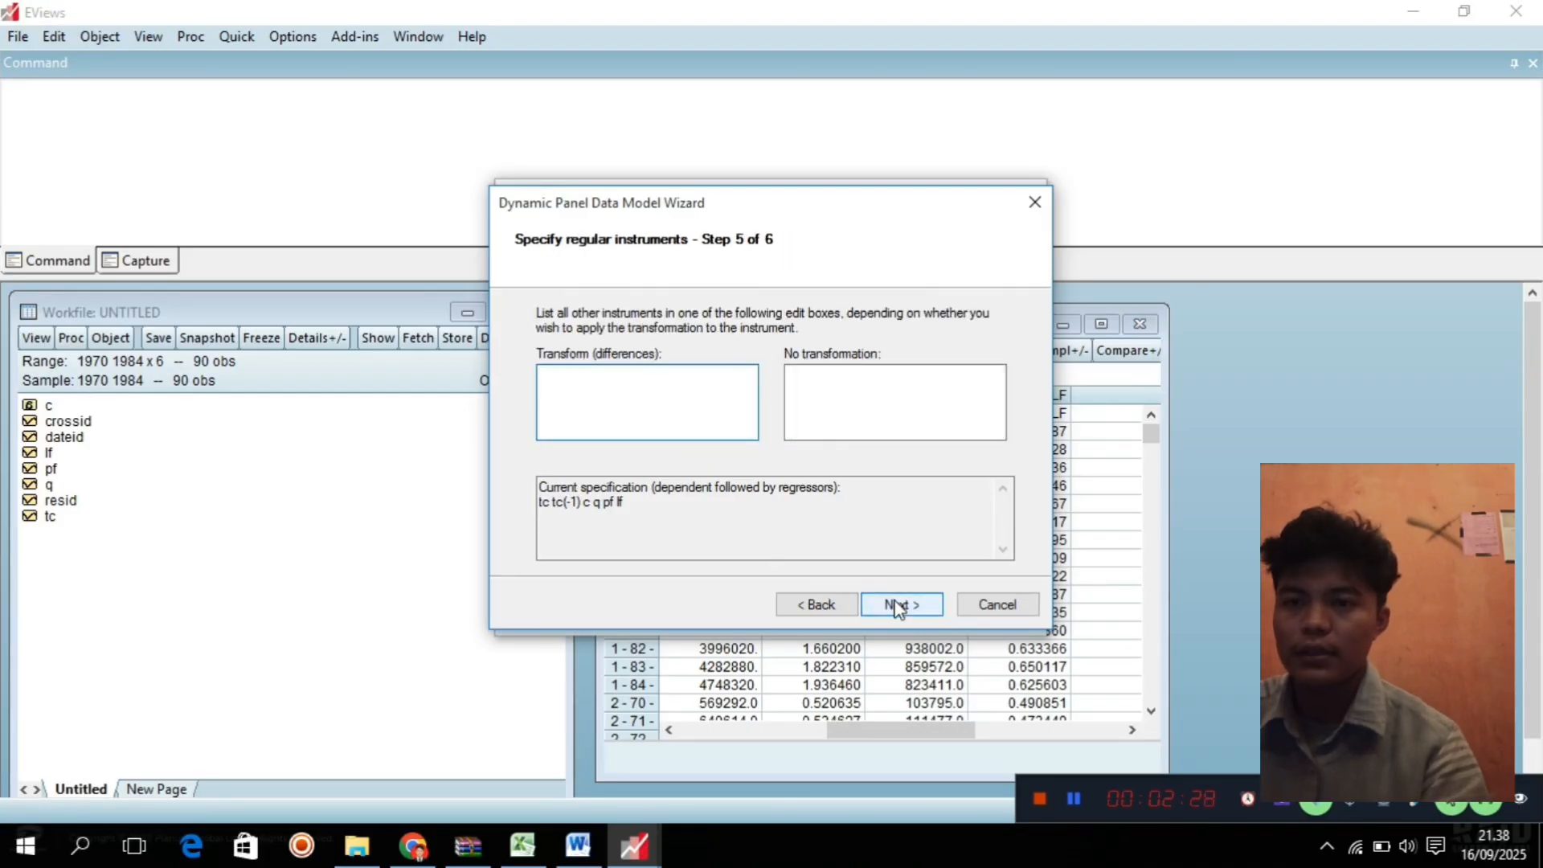
# Complete the wizard without regular instruments and estimate the GMM equation tc tc(-1) c q pf lf.
pyautogui.click(898, 606)
pyautogui.click(899, 606)
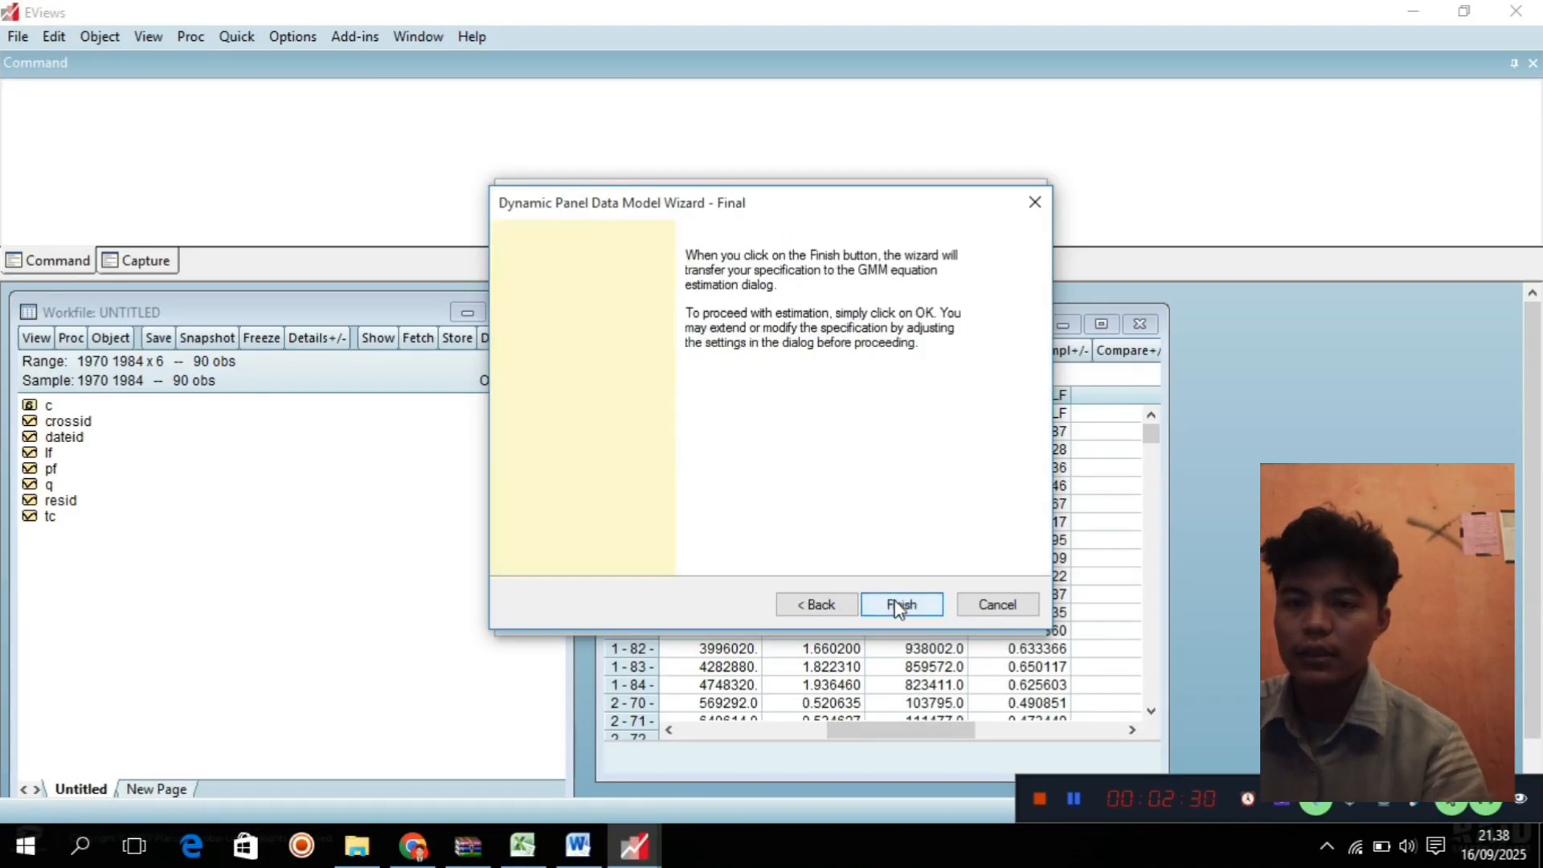
pyautogui.click(900, 605)
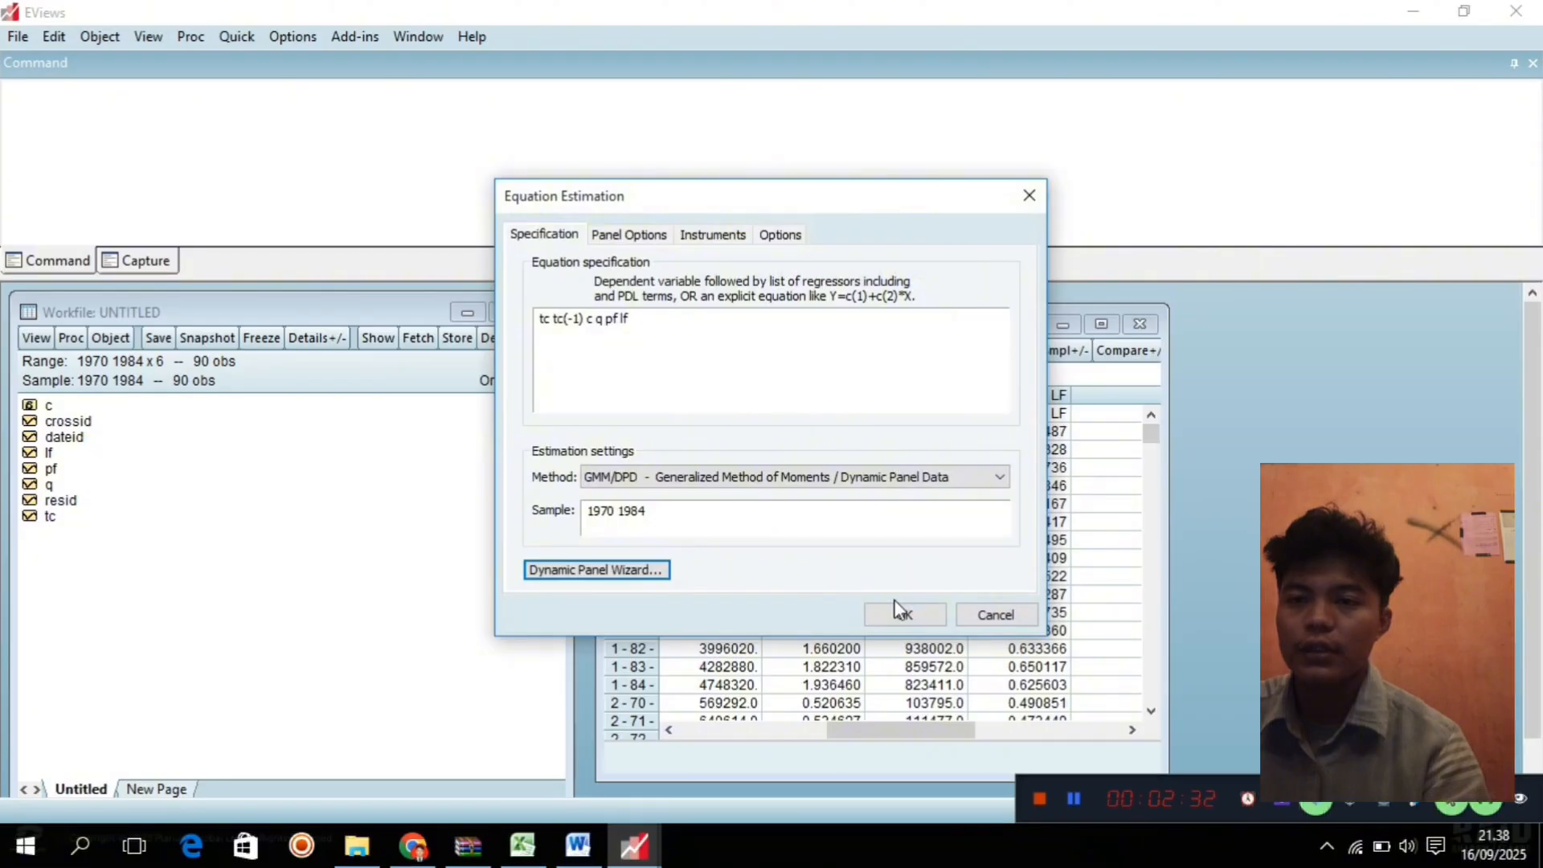
pyautogui.click(904, 617)
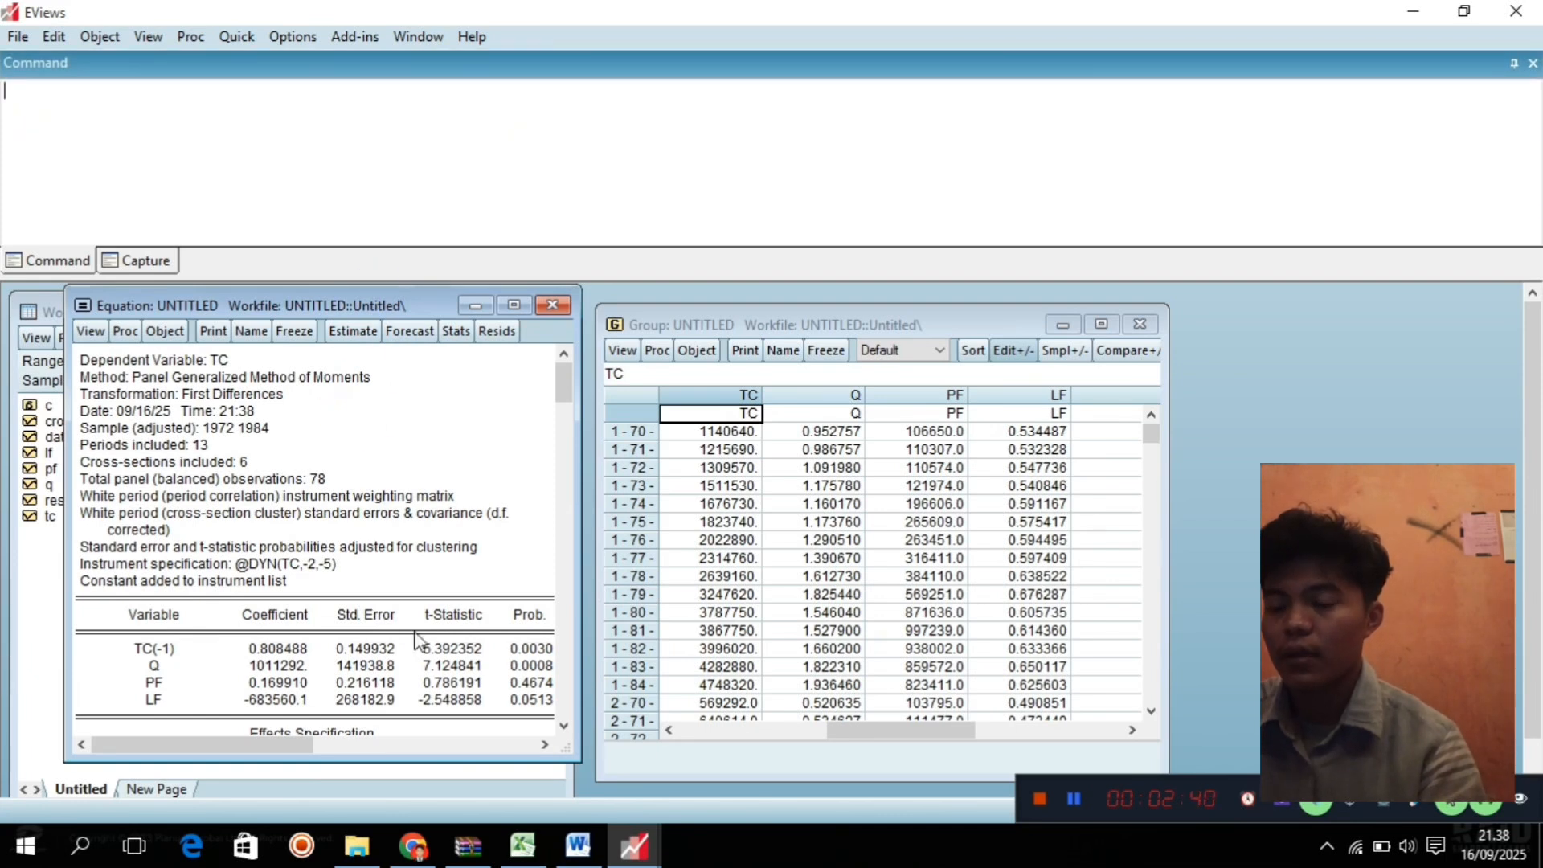
# Place the GMM equation window beside the workfile window and review its coefficients and J-statistic section.
pyautogui.click(371, 748)
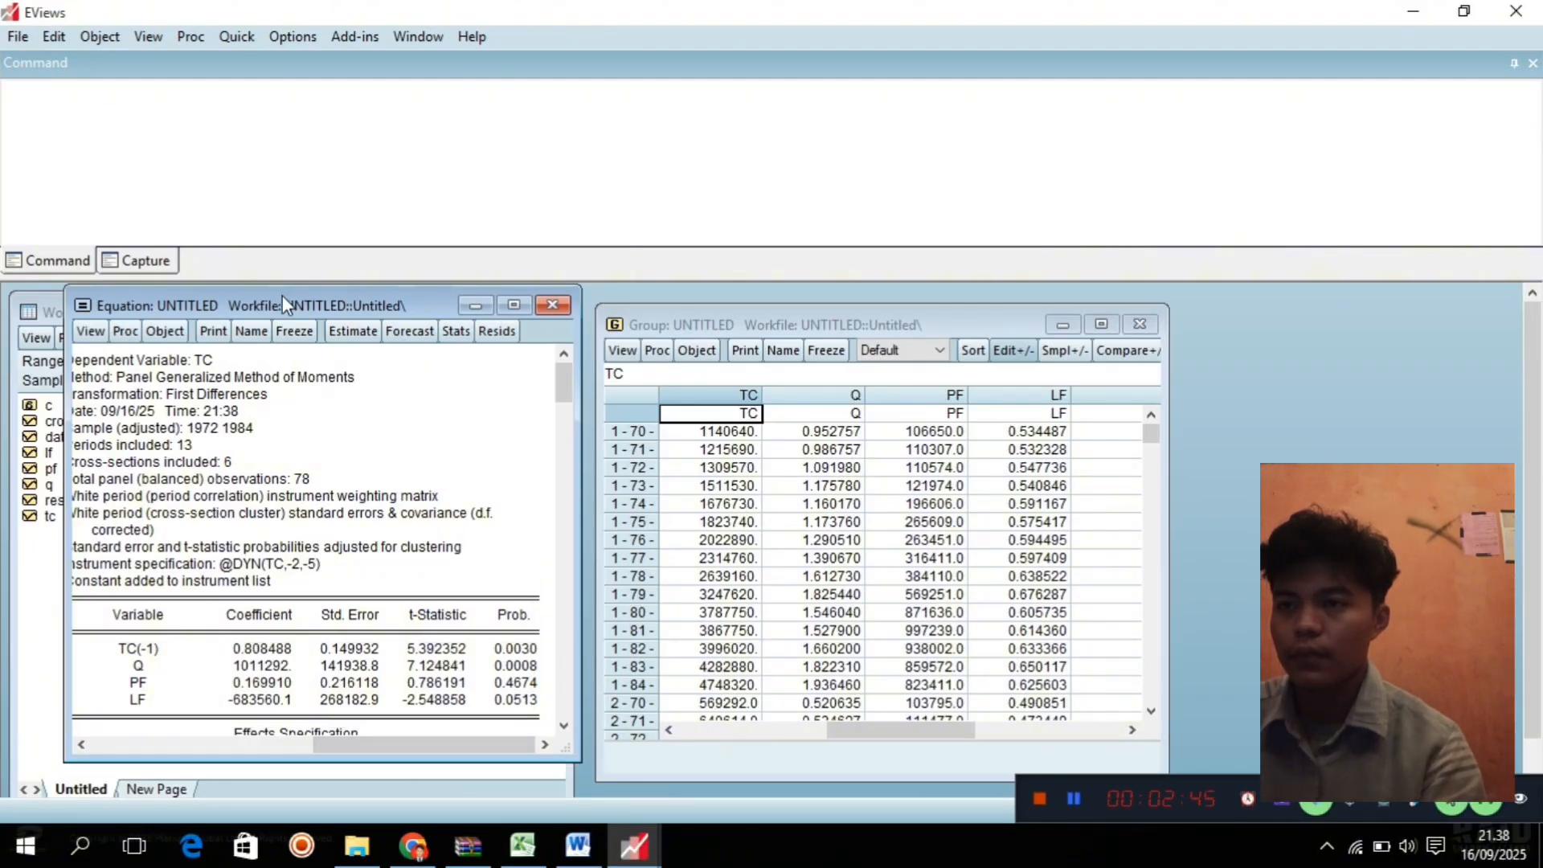
pyautogui.moveTo(433, 299); pyautogui.dragTo(470, 299)
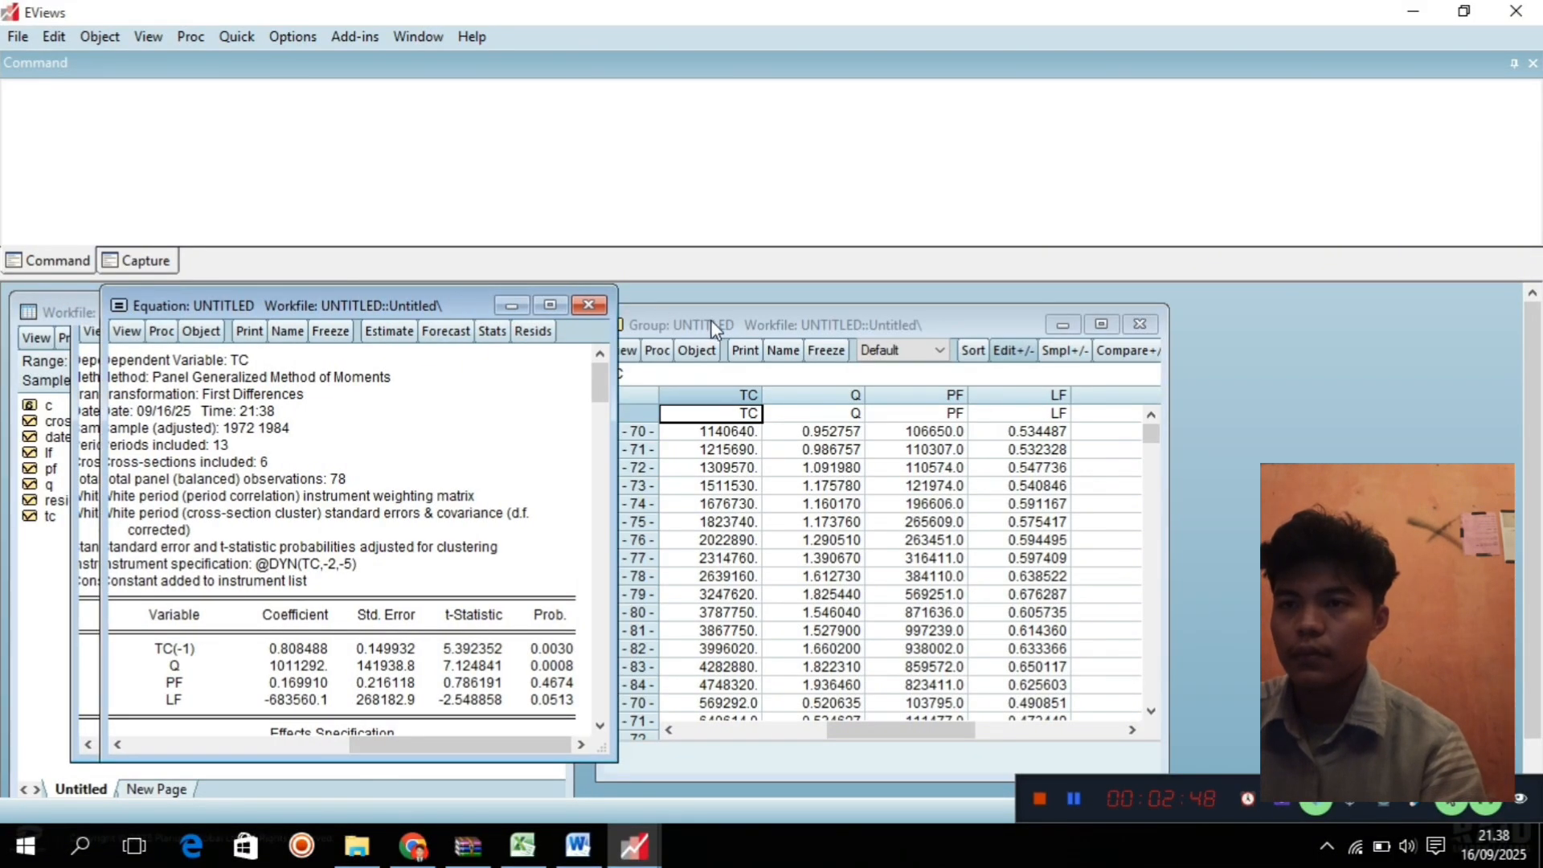
pyautogui.moveTo(711, 322); pyautogui.dragTo(770, 309)
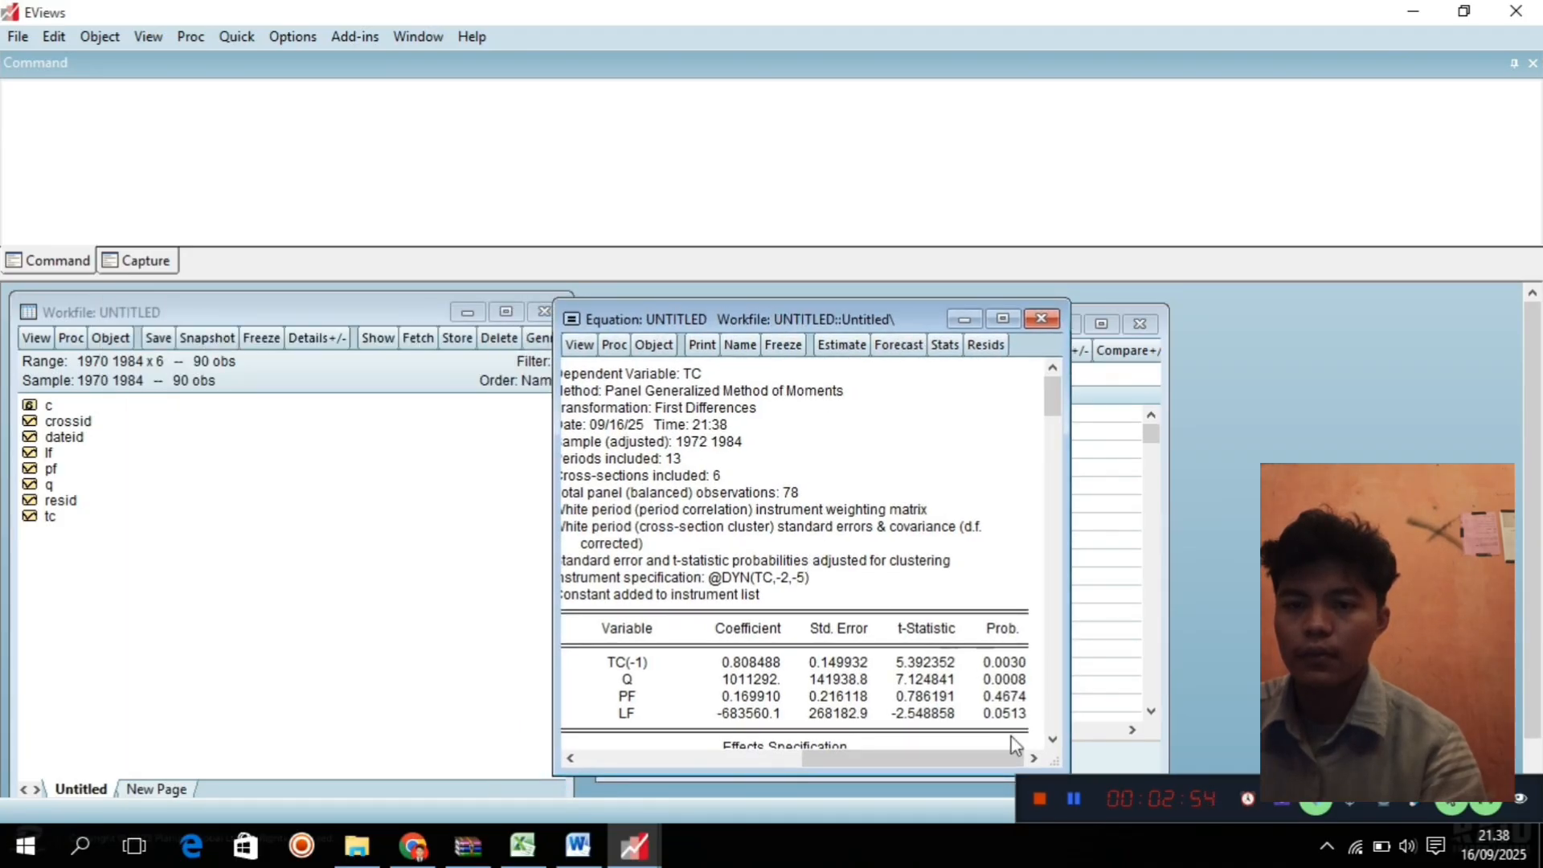
pyautogui.scroll(-3, 1060, 738)
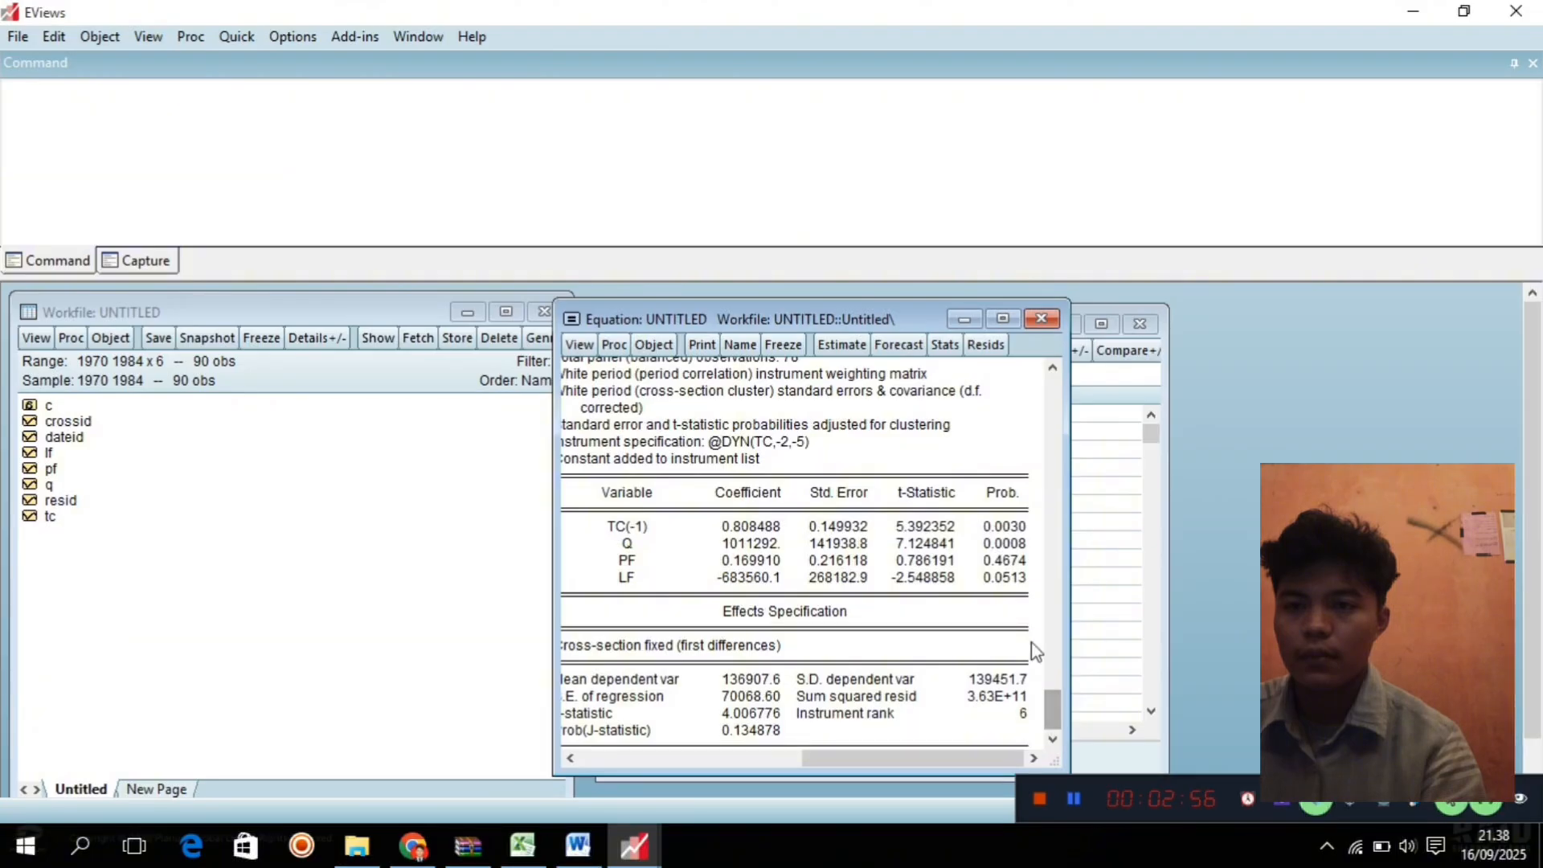
pyautogui.scroll(3, 1058, 507)
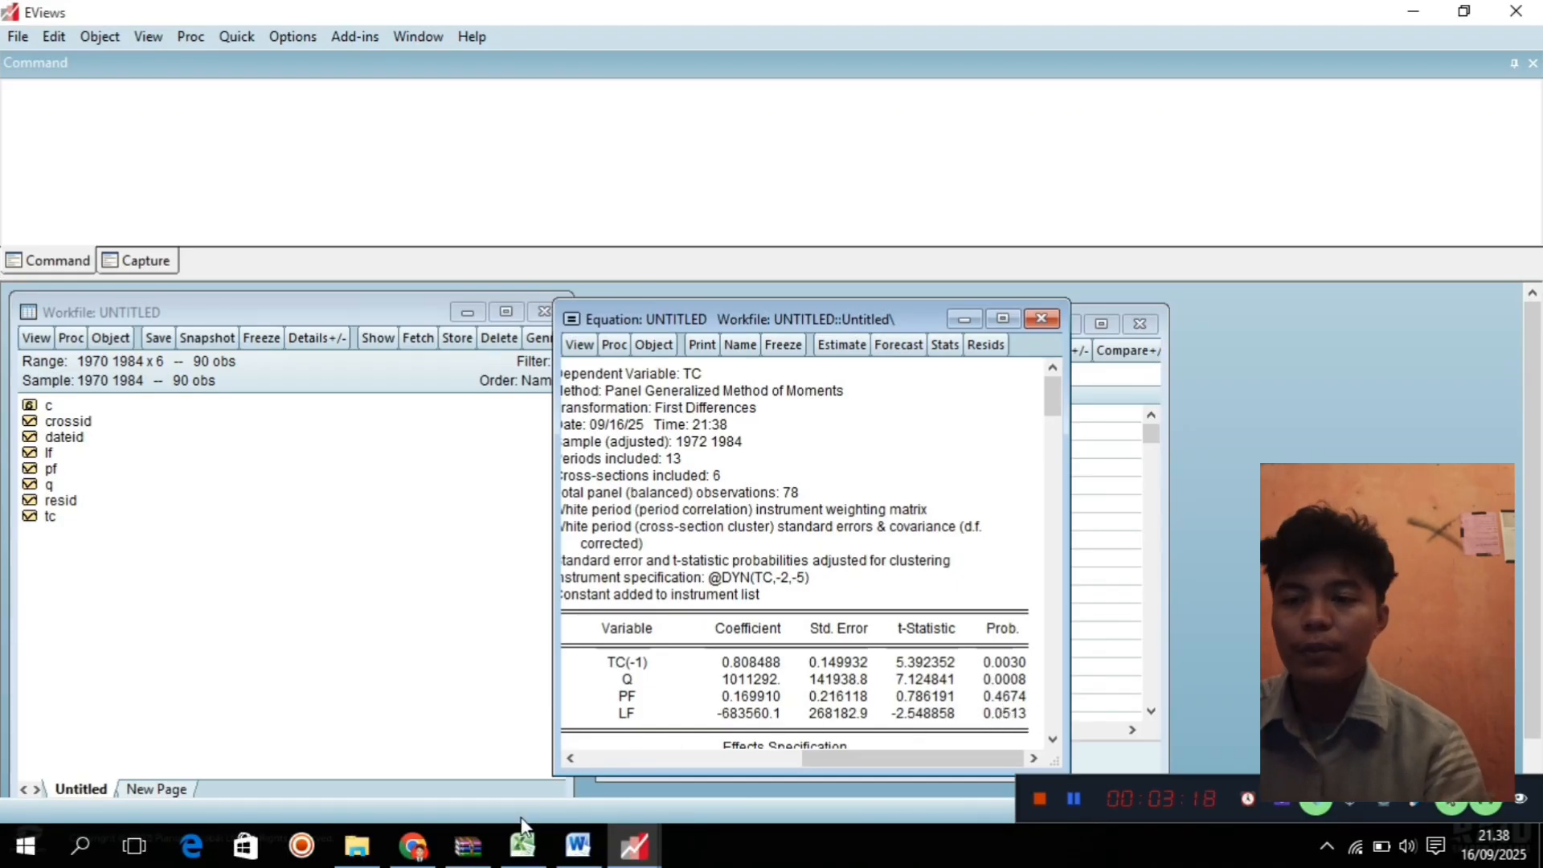
# Switch to Word to read the dynamic panel GMM interpretation table, and return to the EViews window holding the estimation.
pyautogui.click(574, 851)
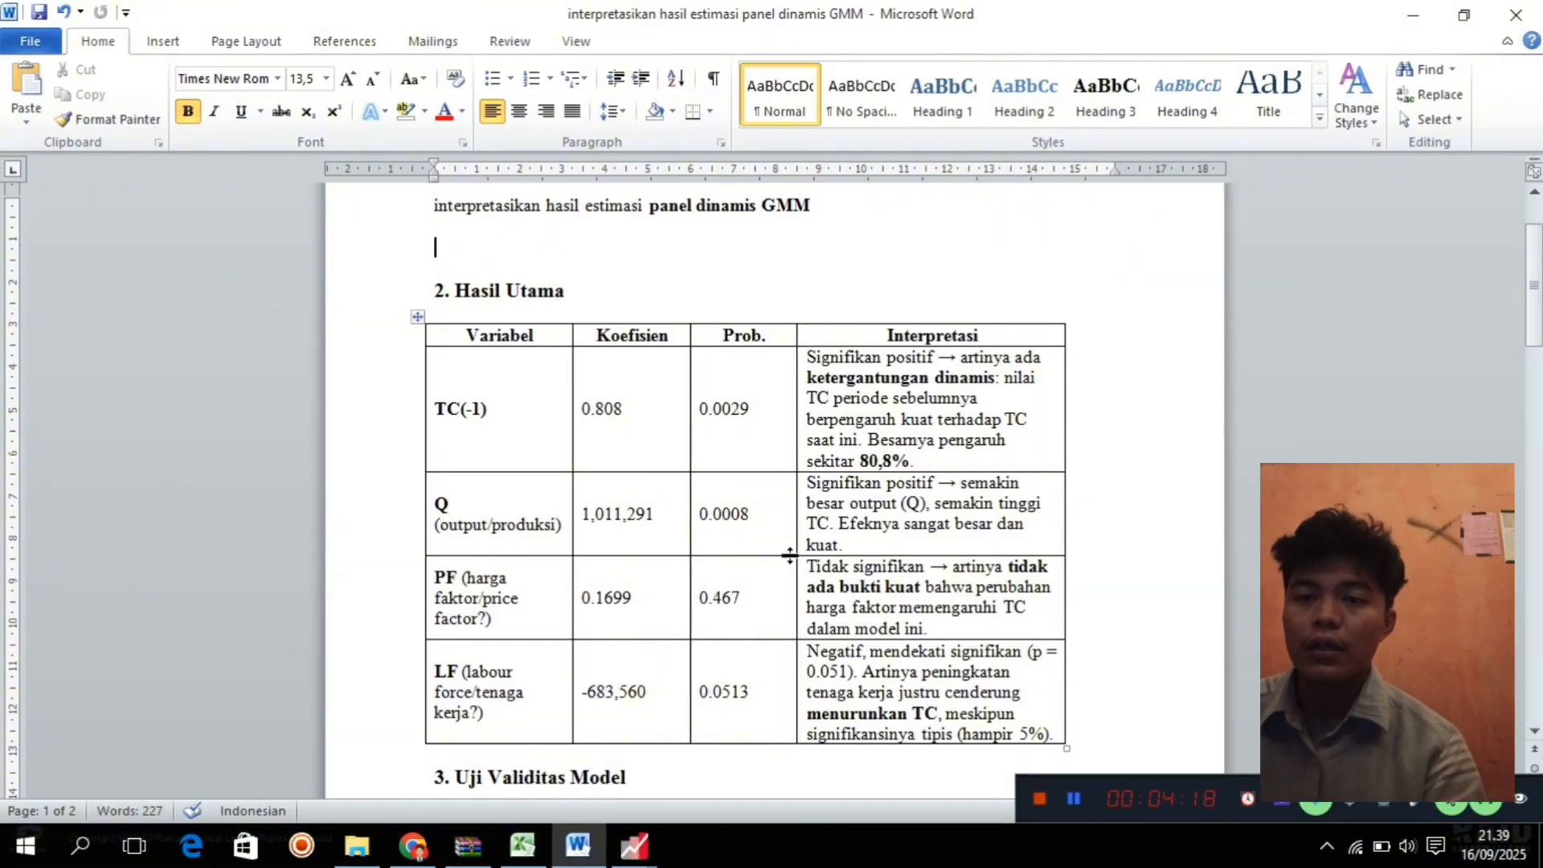
pyautogui.click(633, 848)
pyautogui.click(635, 851)
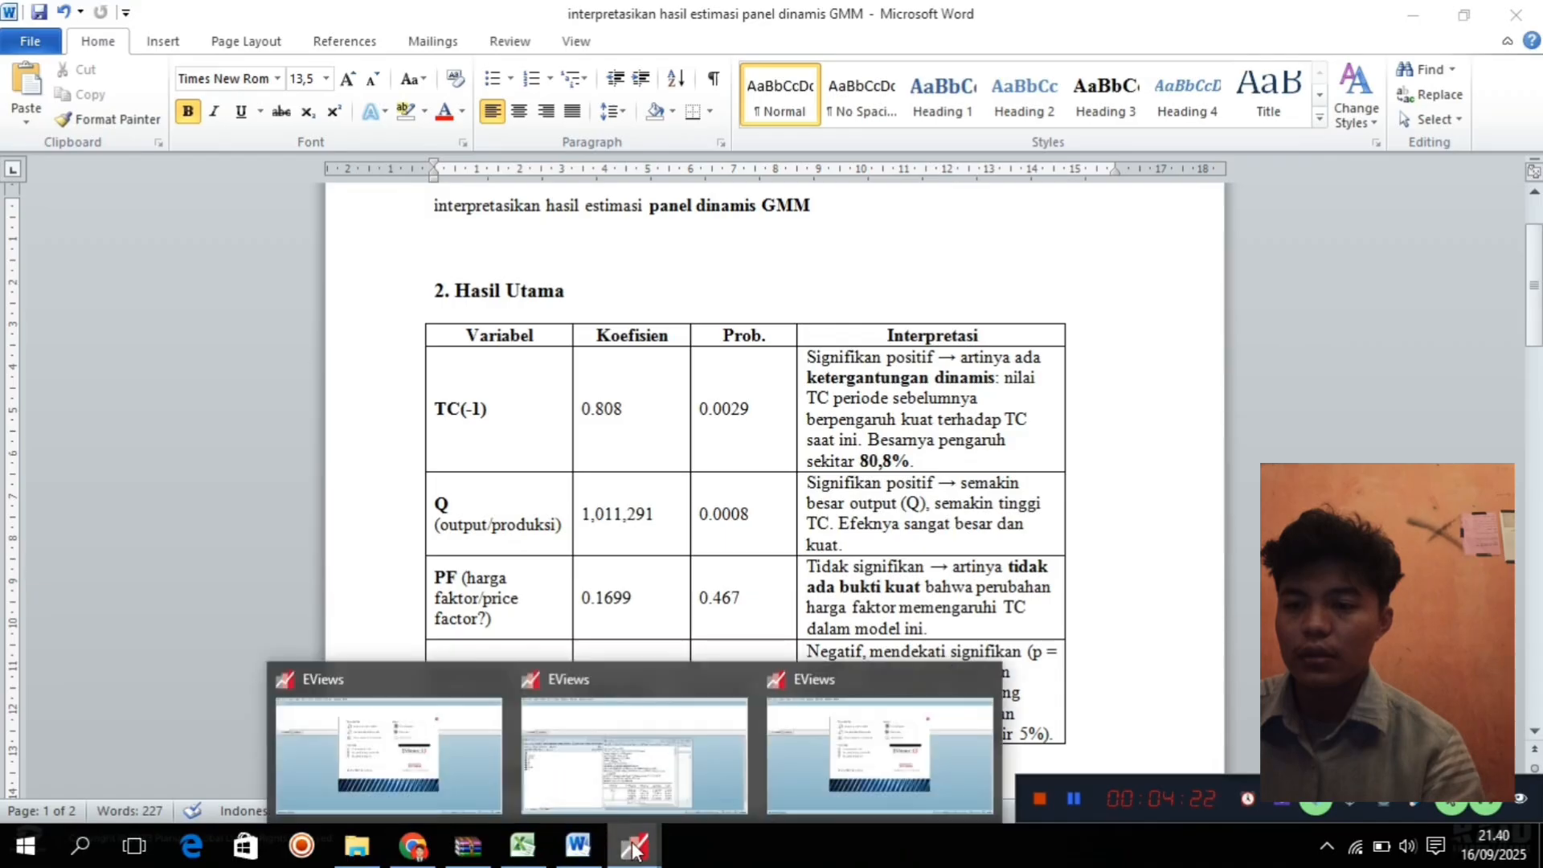
pyautogui.click(635, 850)
pyautogui.click(639, 856)
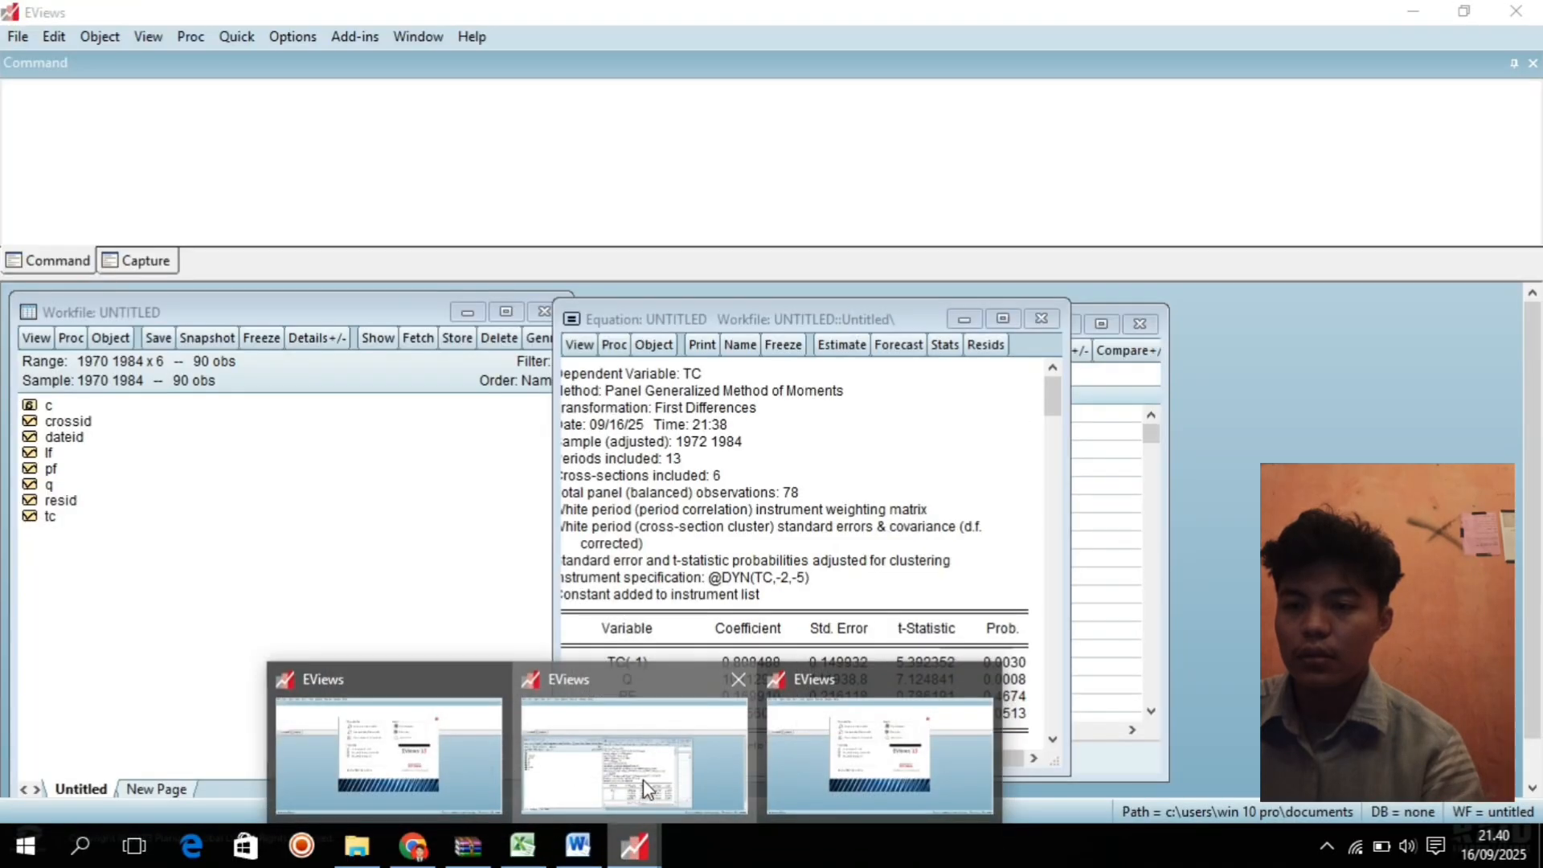
pyautogui.click(639, 780)
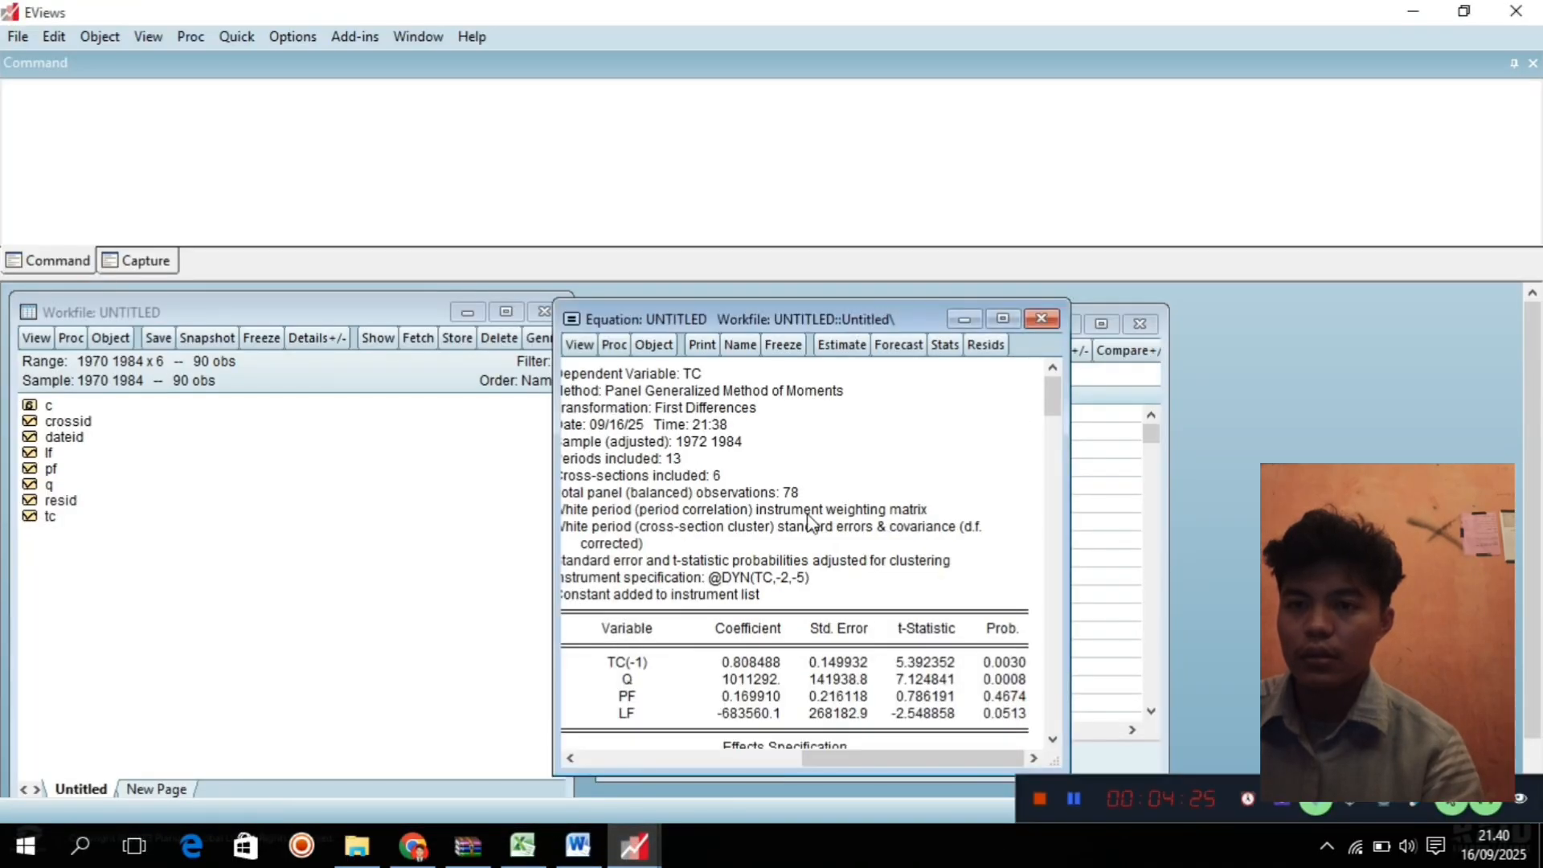
# Copy the whole GMM equation output as text, using the highest number precision.
pyautogui.click(1002, 319)
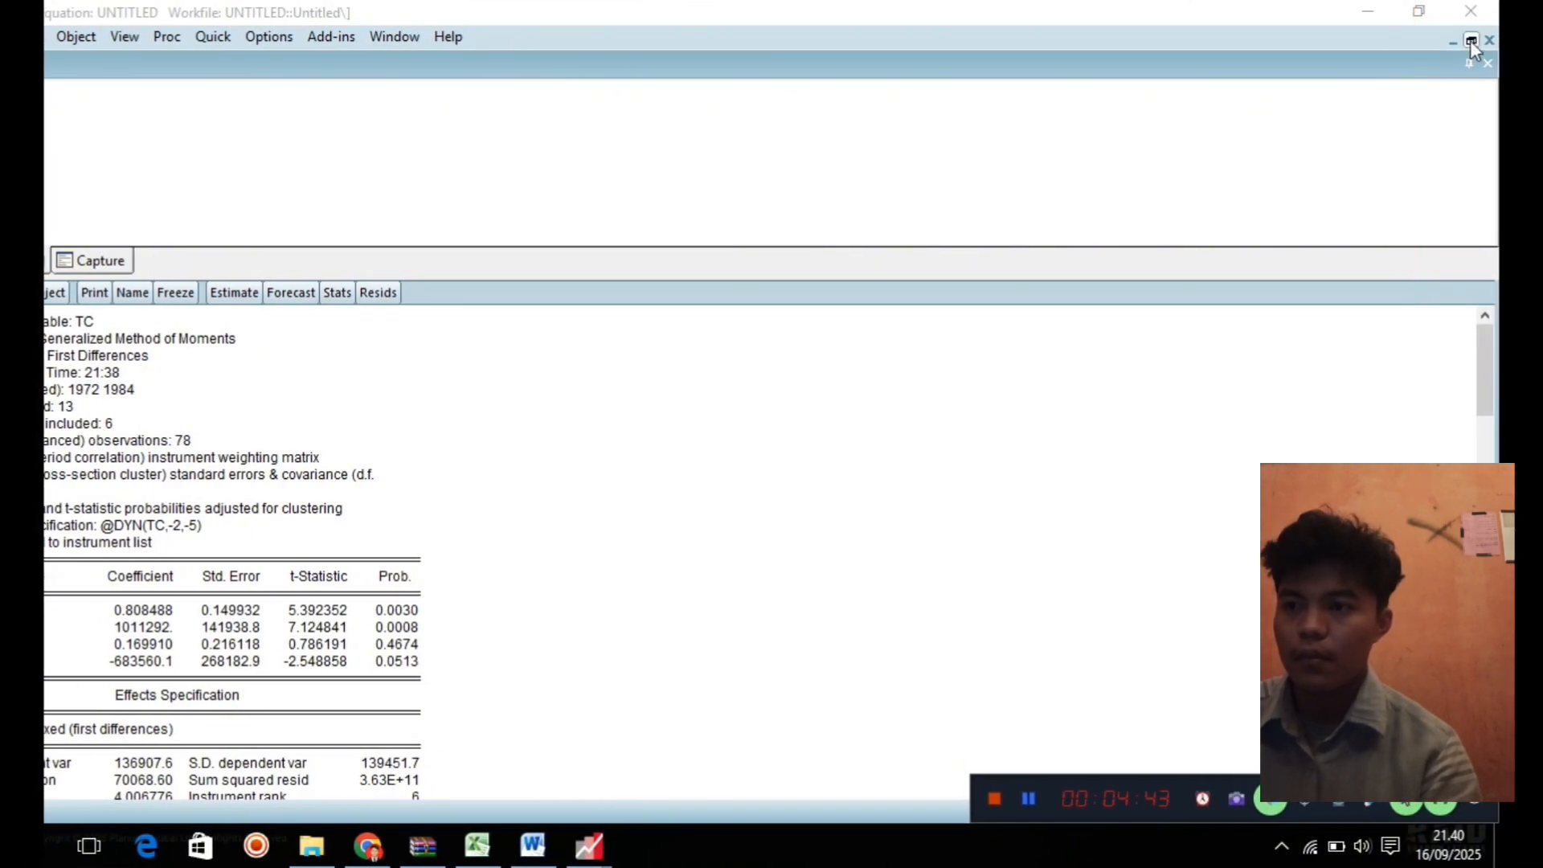
pyautogui.click(1471, 40)
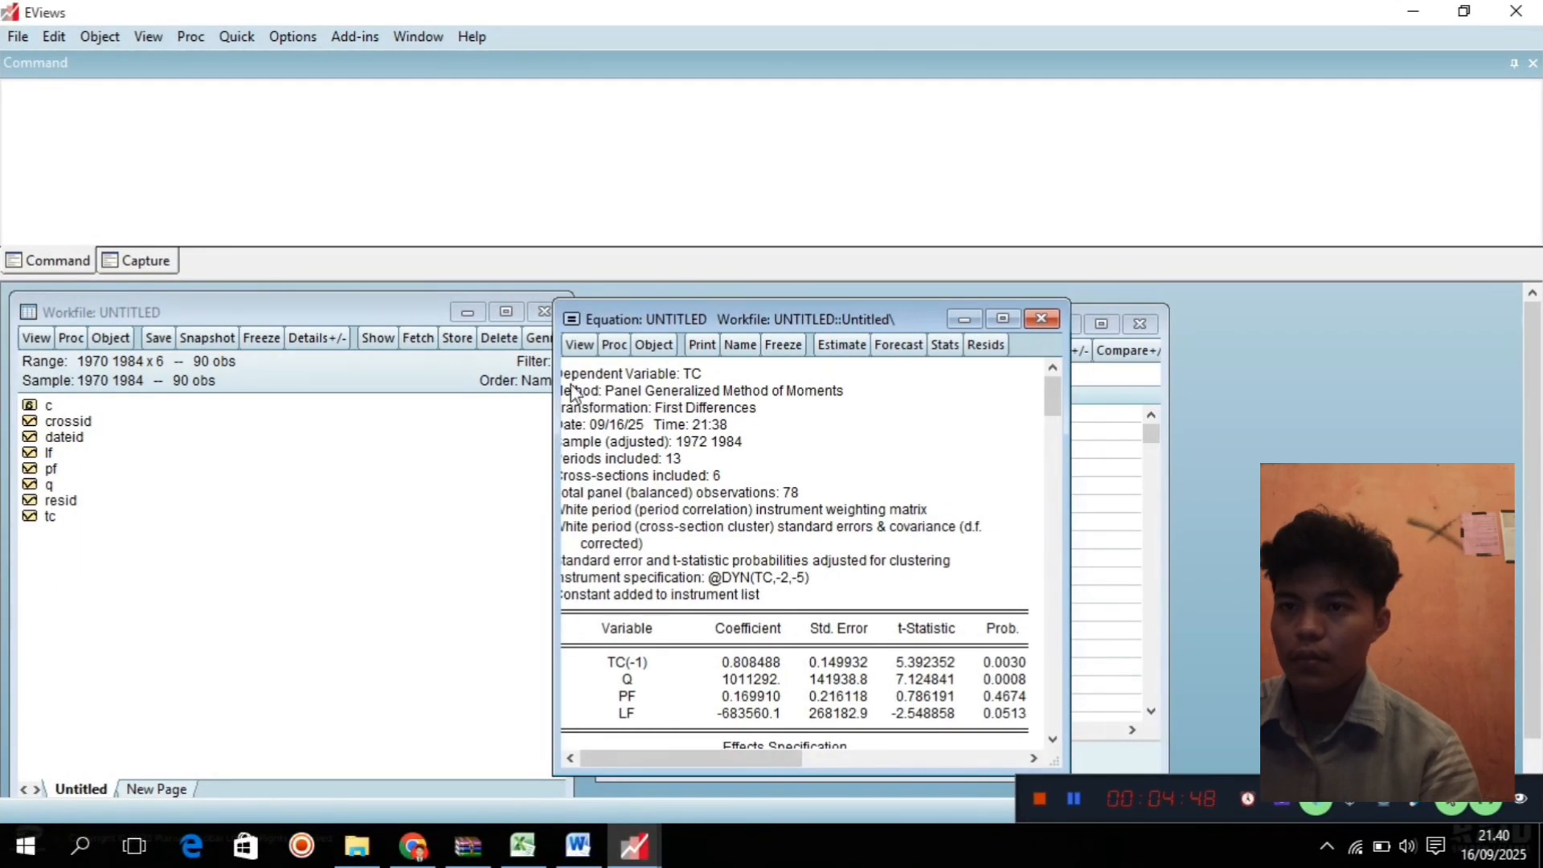
pyautogui.moveTo(571, 391); pyautogui.dragTo(995, 750)
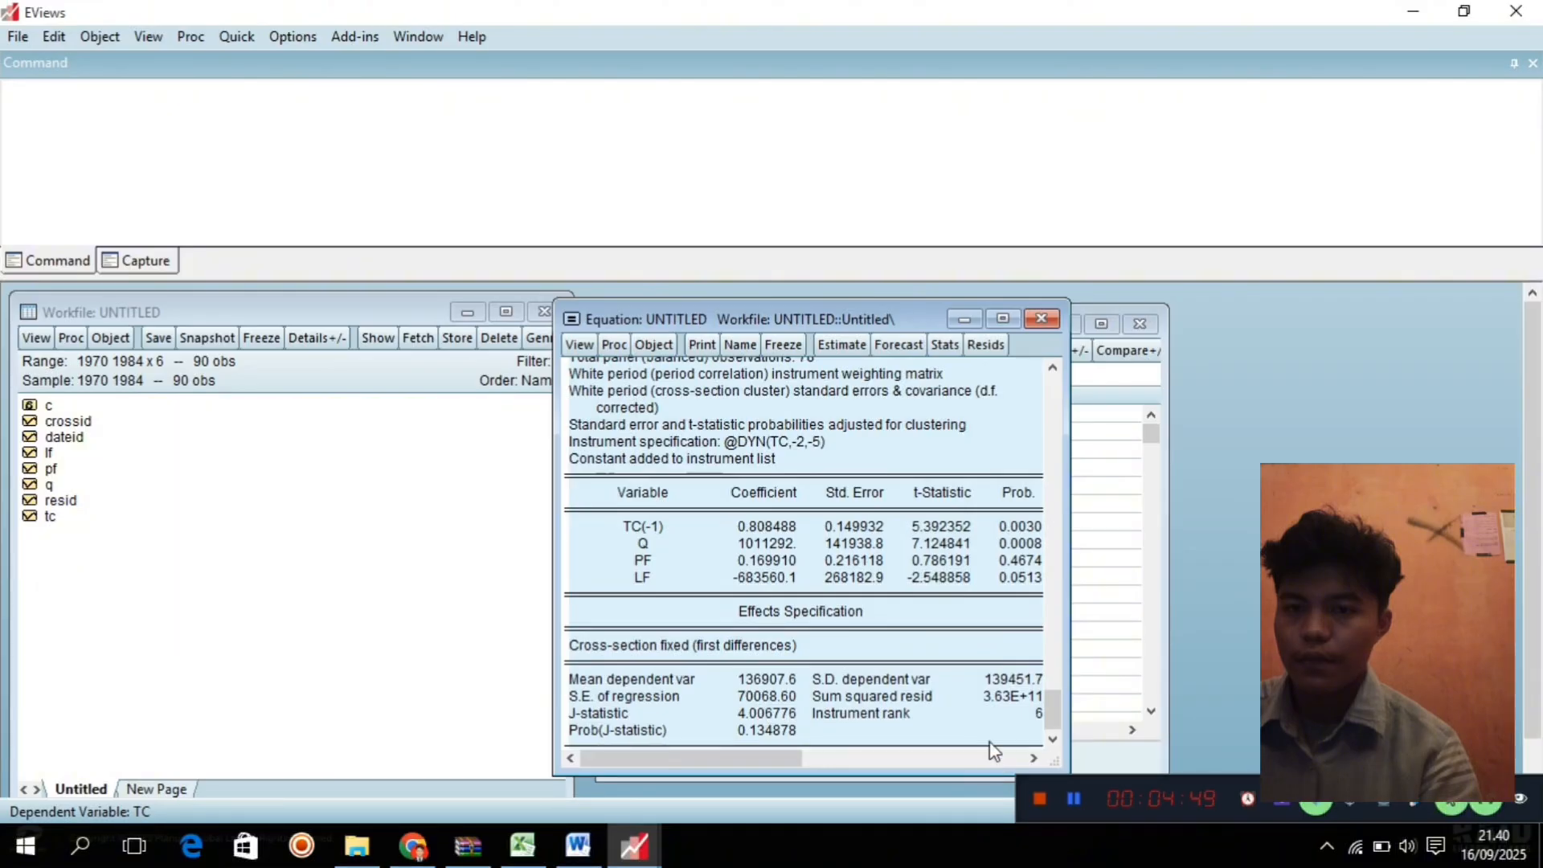
pyautogui.hotkey('ctrl', 'c')
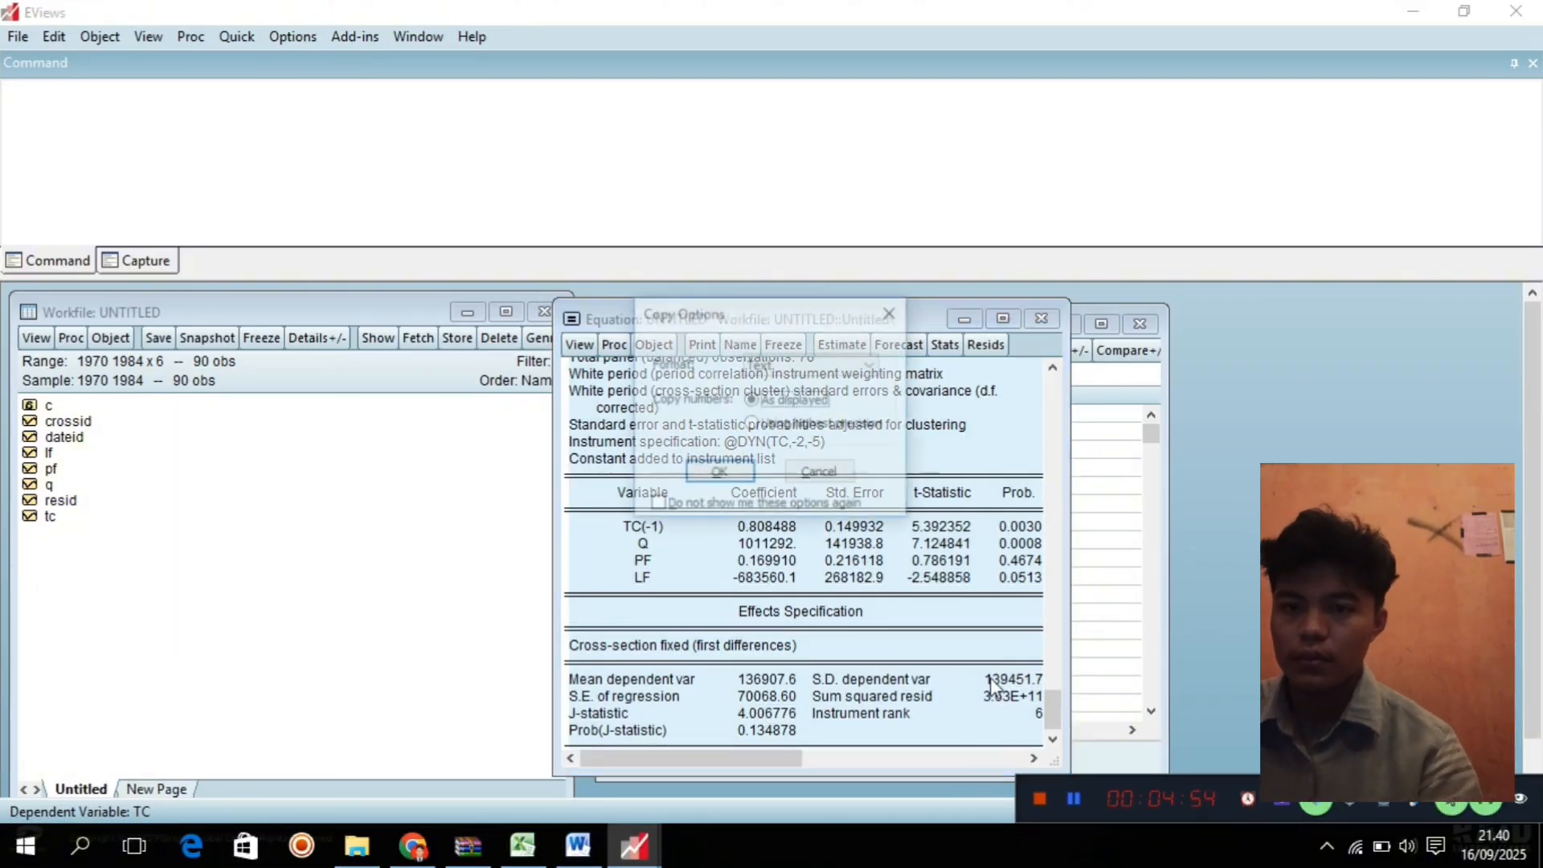
pyautogui.click(824, 424)
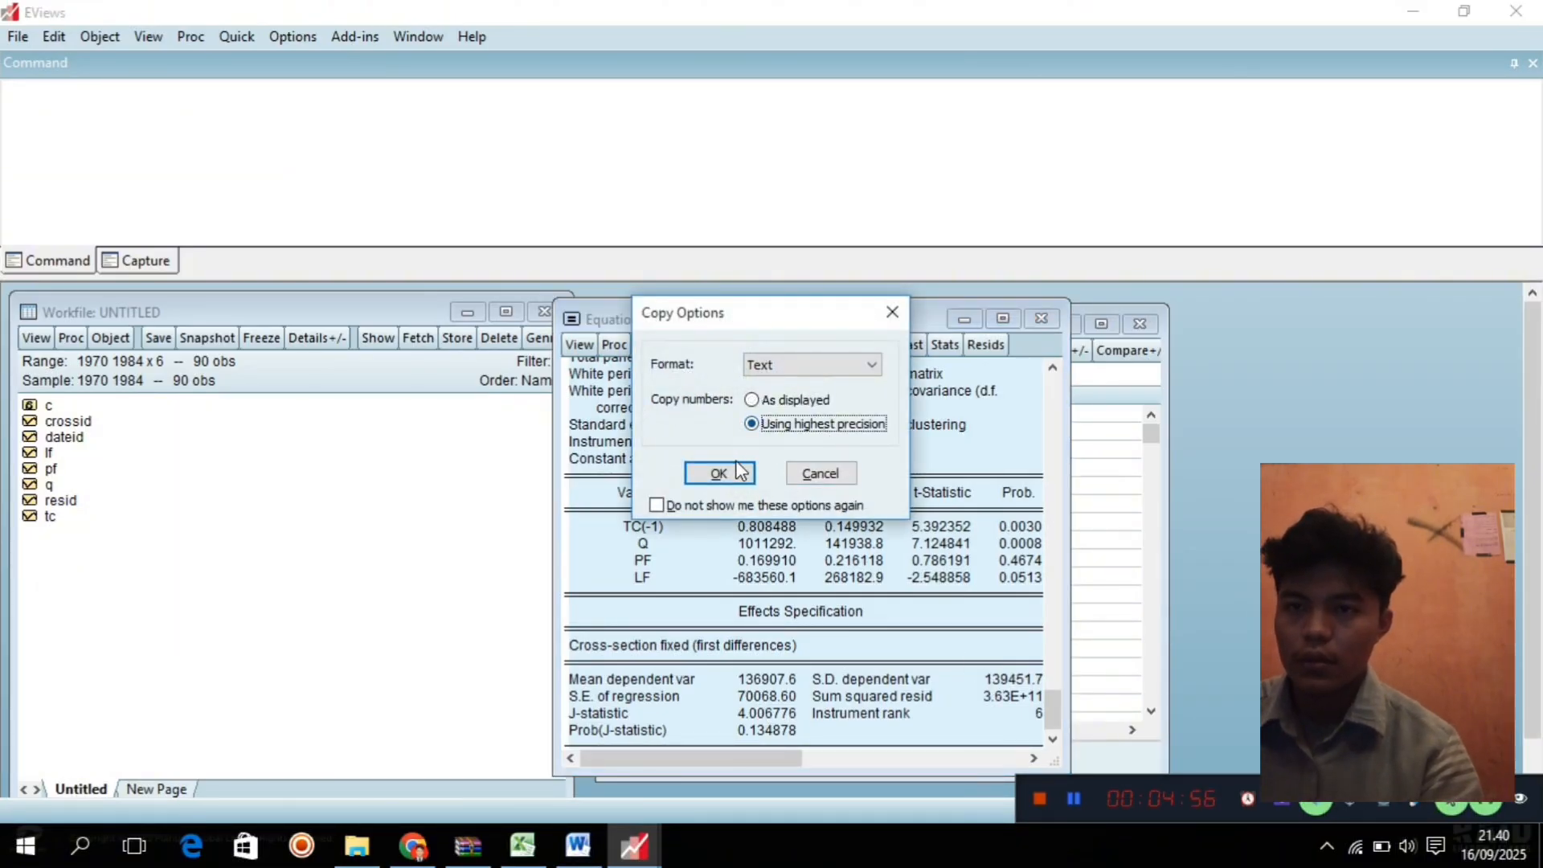
pyautogui.click(731, 473)
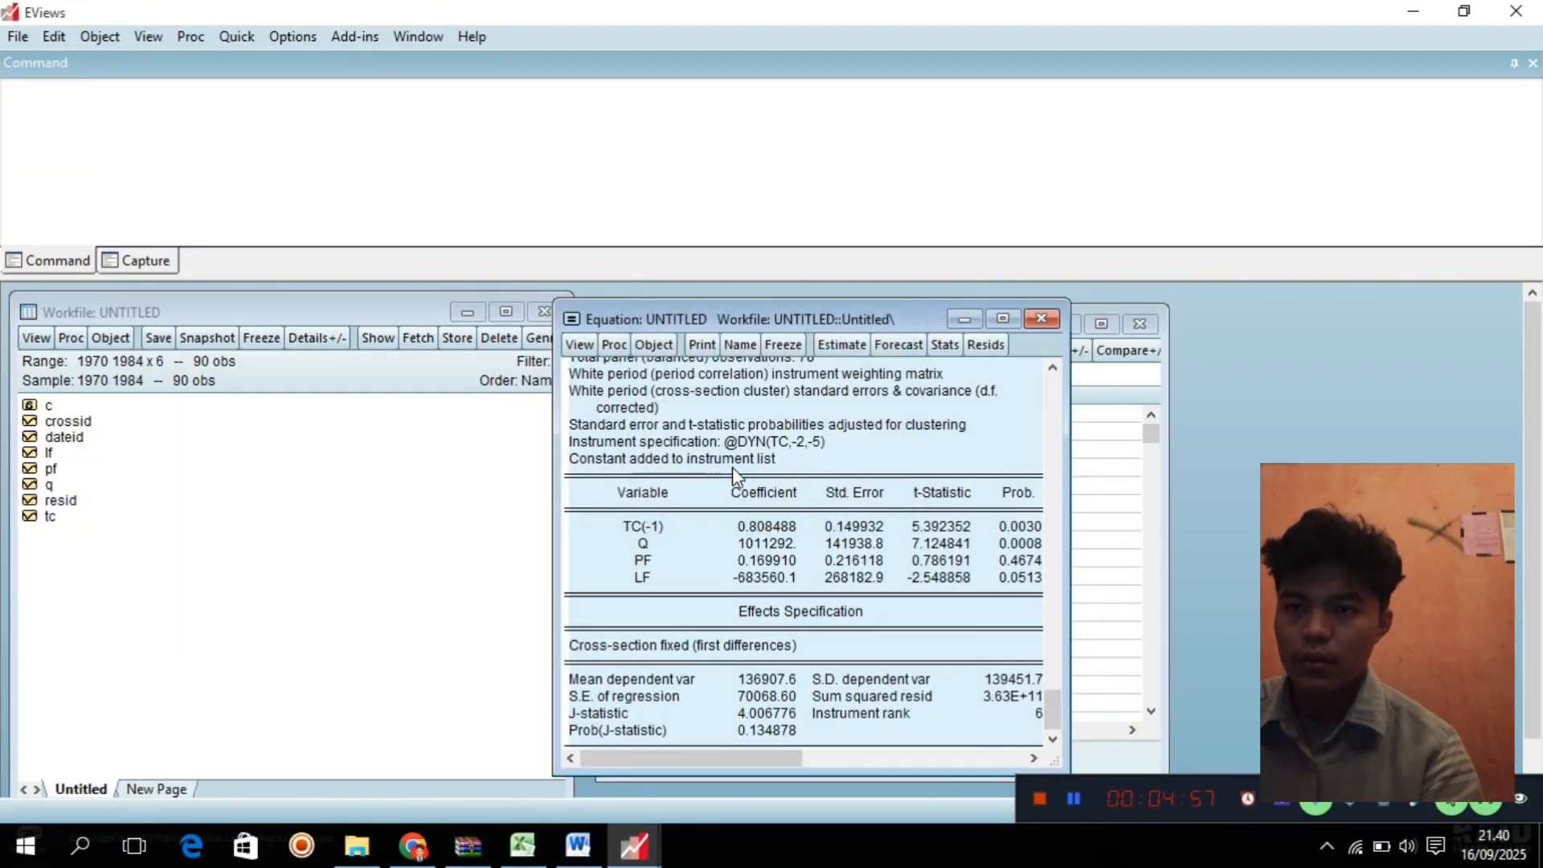
# Switch to Word and paste the copied GMM output on a new line below the "panel dinamis GMM" title.
pyautogui.click(562, 842)
pyautogui.scroll(3, 667, 349)
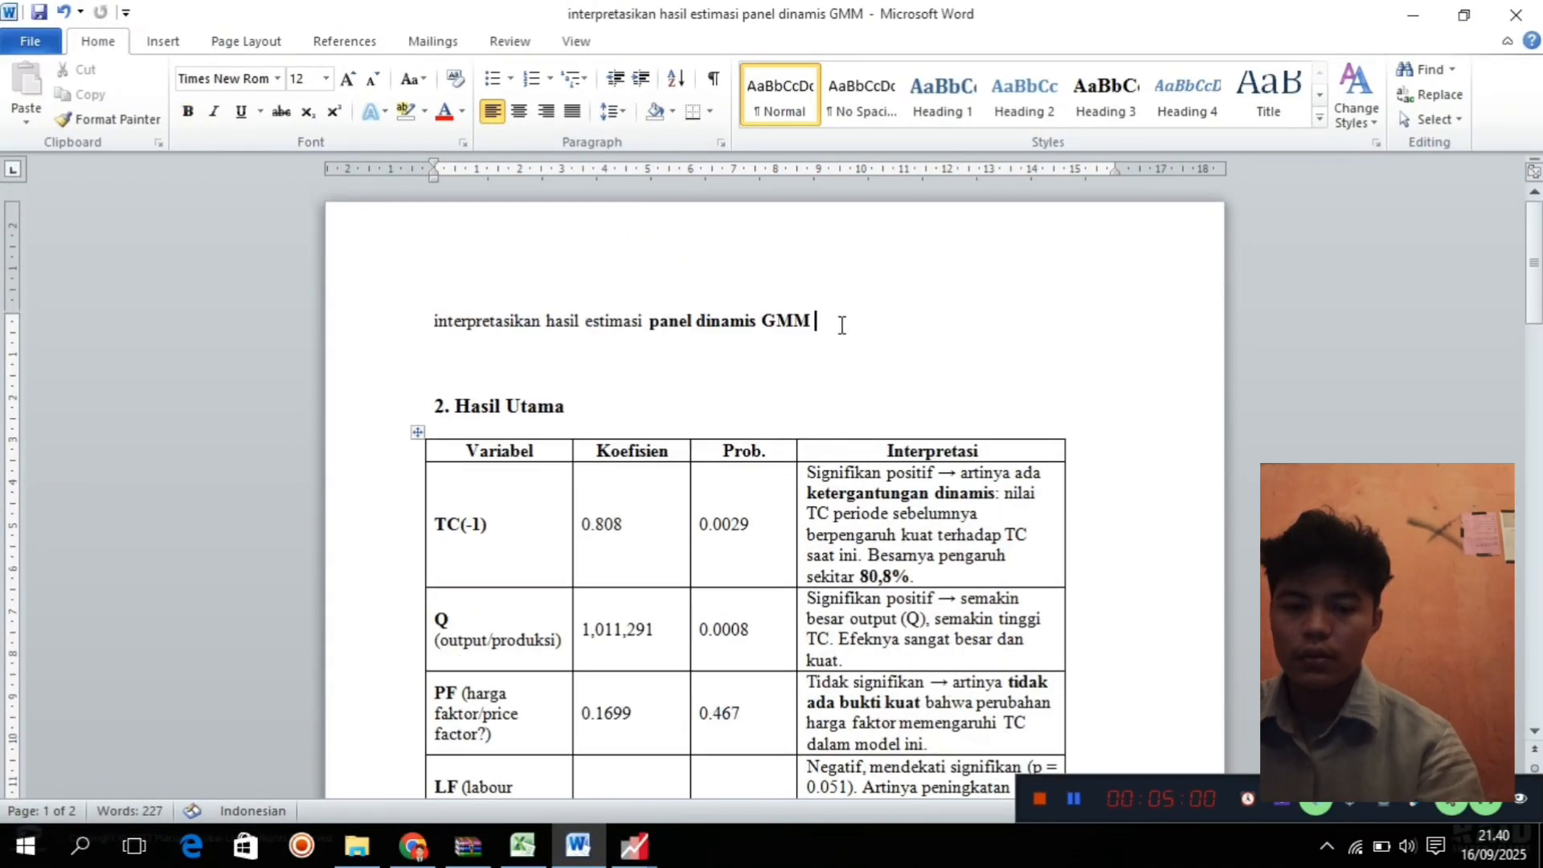
pyautogui.press('Return')
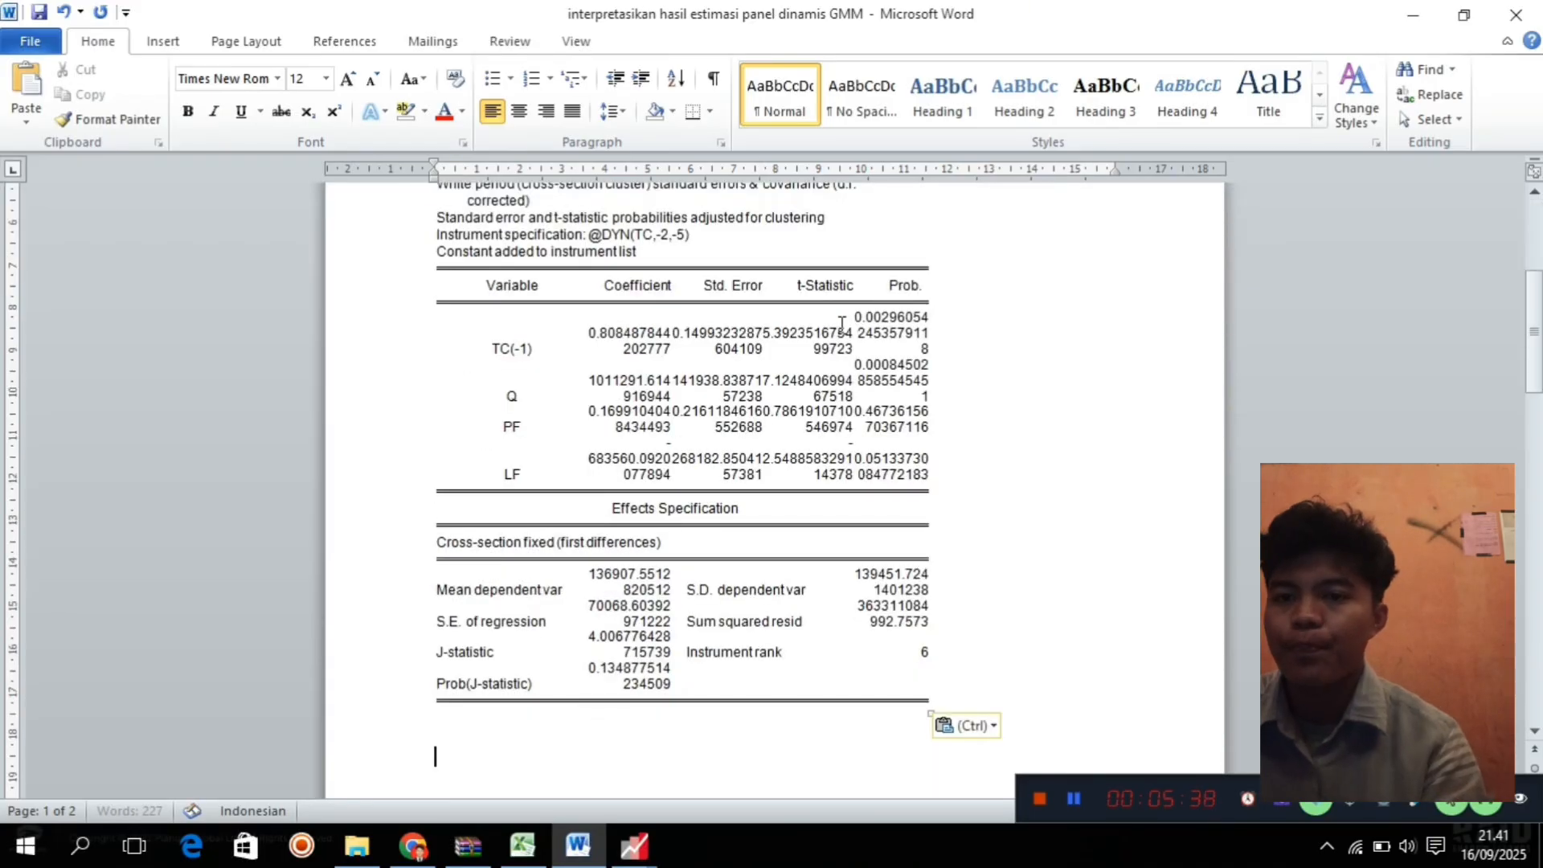
# Review the pasted GMM output in the document, from the estimation header through the coefficients to the J-statistic.
pyautogui.scroll(4, 770, 504)
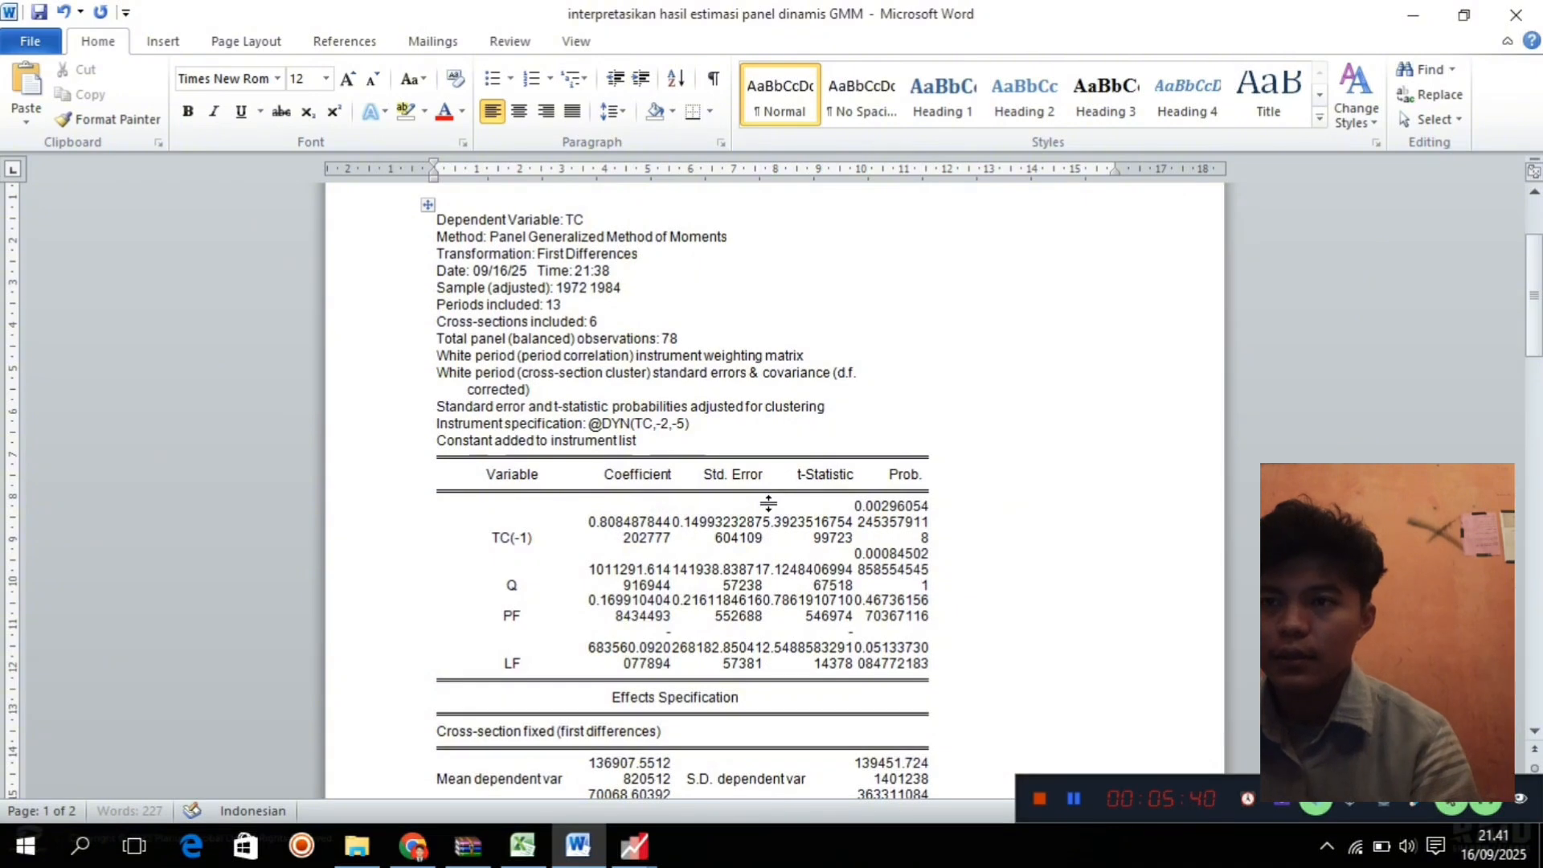
pyautogui.scroll(2, 587, 424)
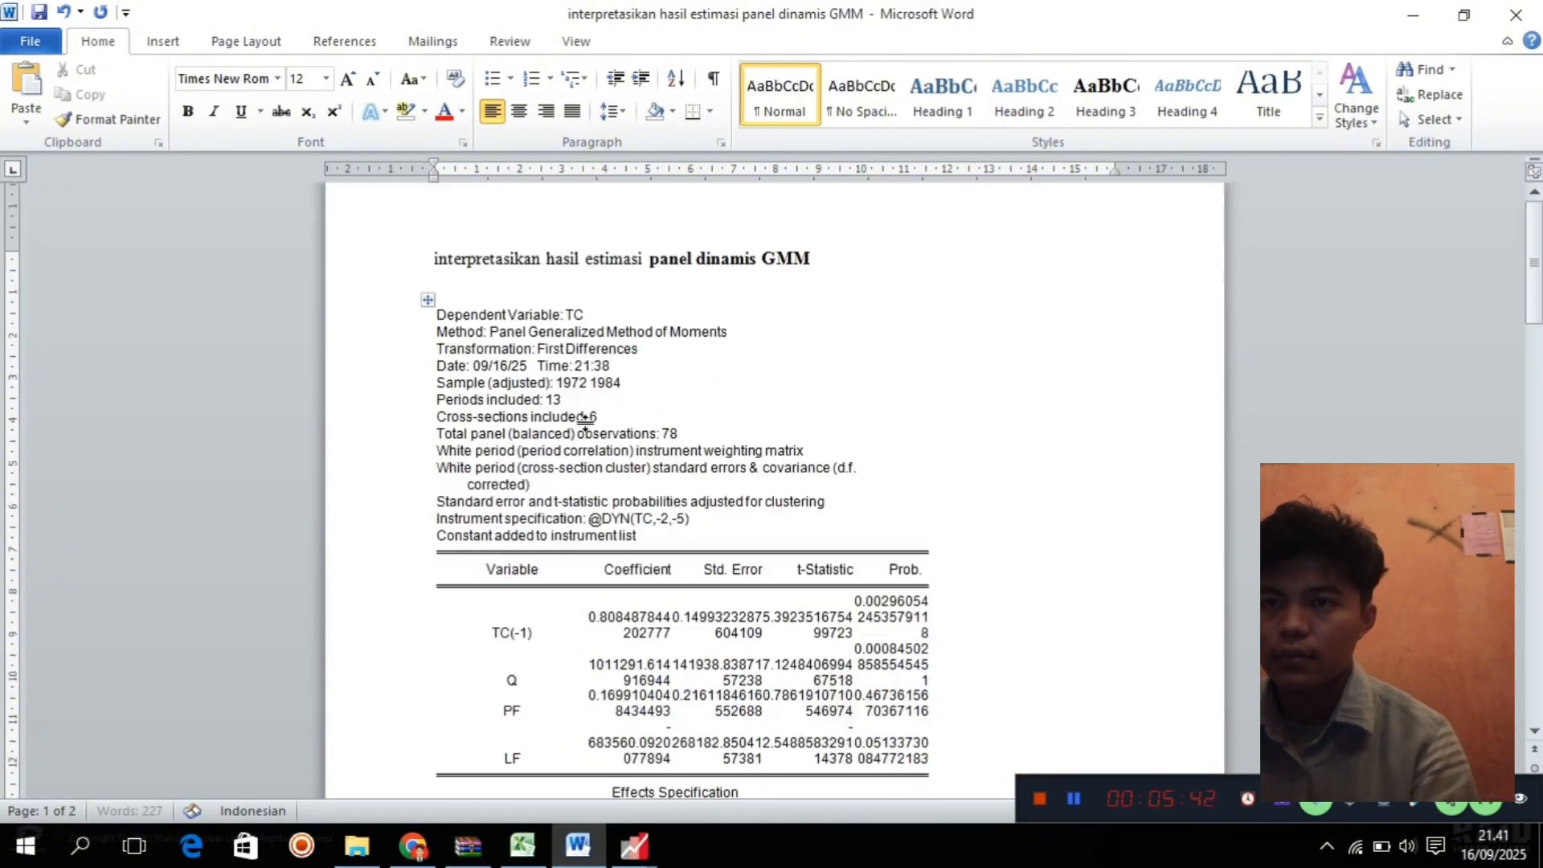
pyautogui.scroll(1, 585, 424)
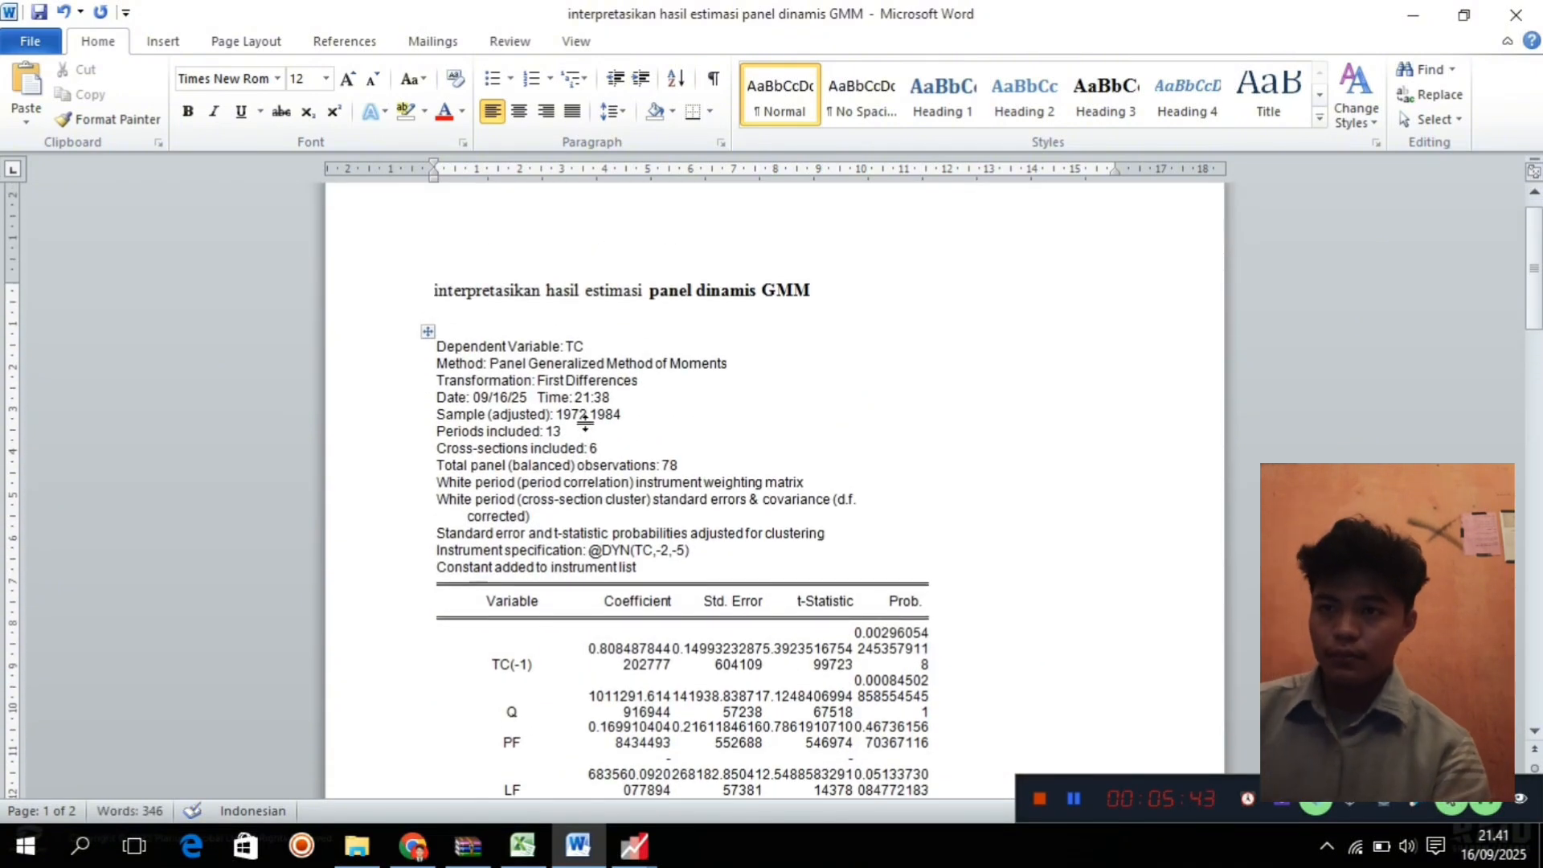
pyautogui.scroll(-3, 663, 496)
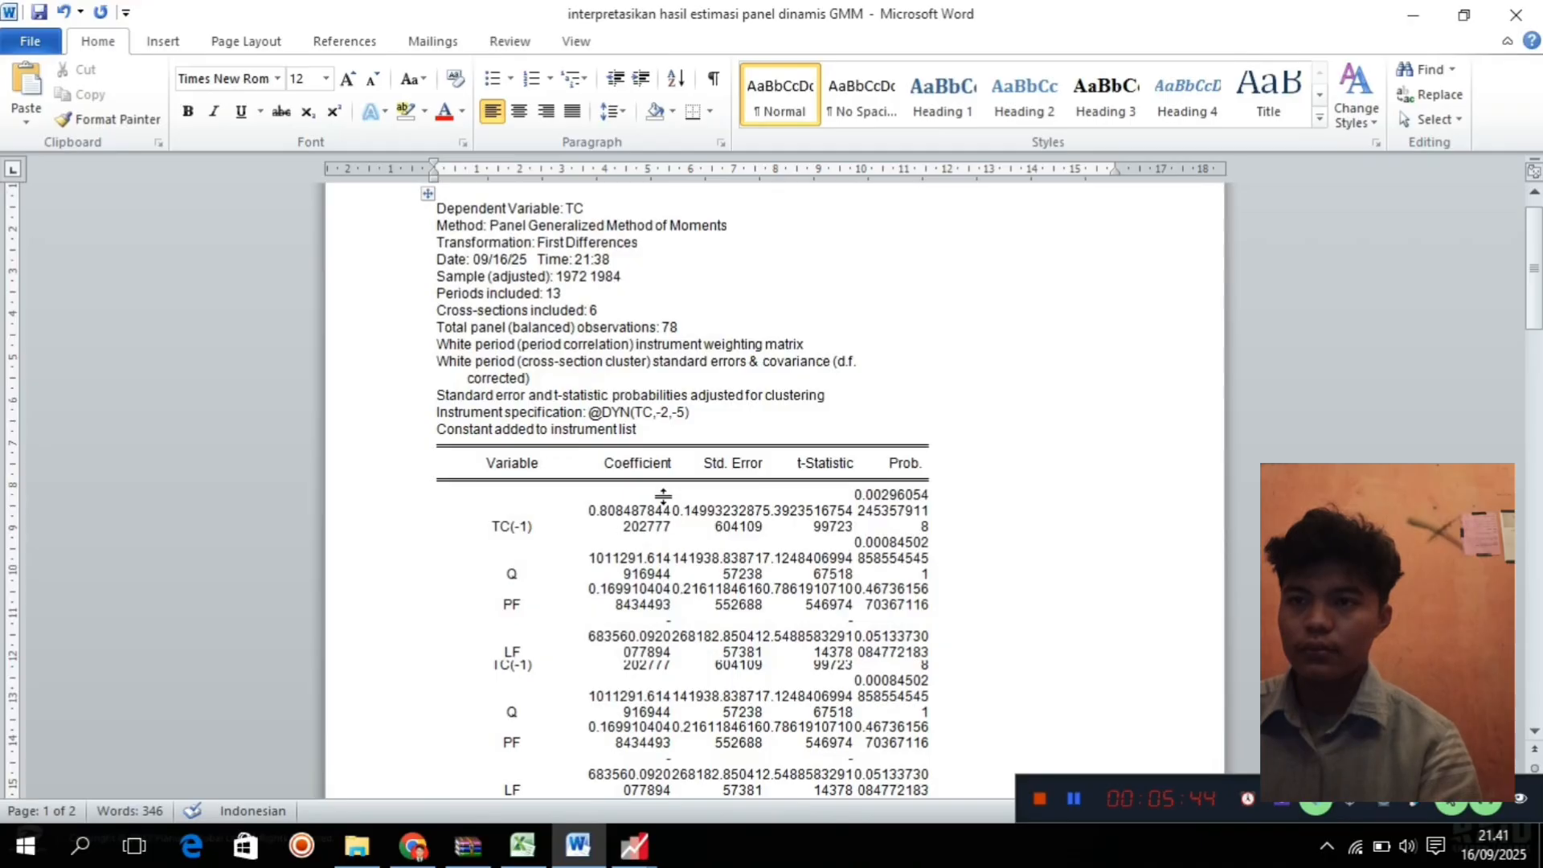
pyautogui.scroll(-2, 663, 496)
pyautogui.scroll(2, 664, 496)
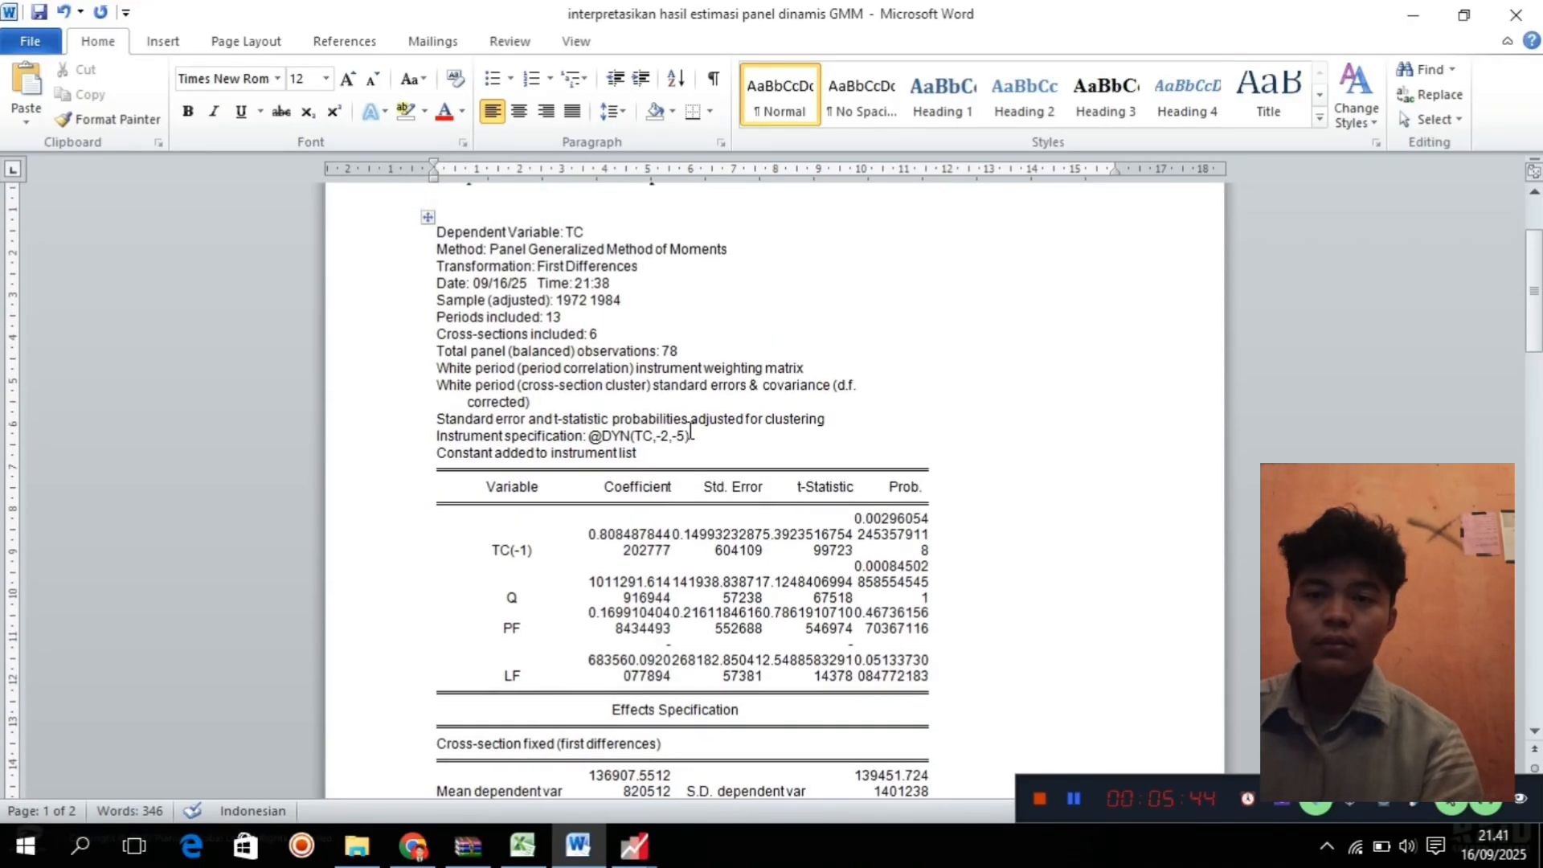
pyautogui.scroll(3, 617, 391)
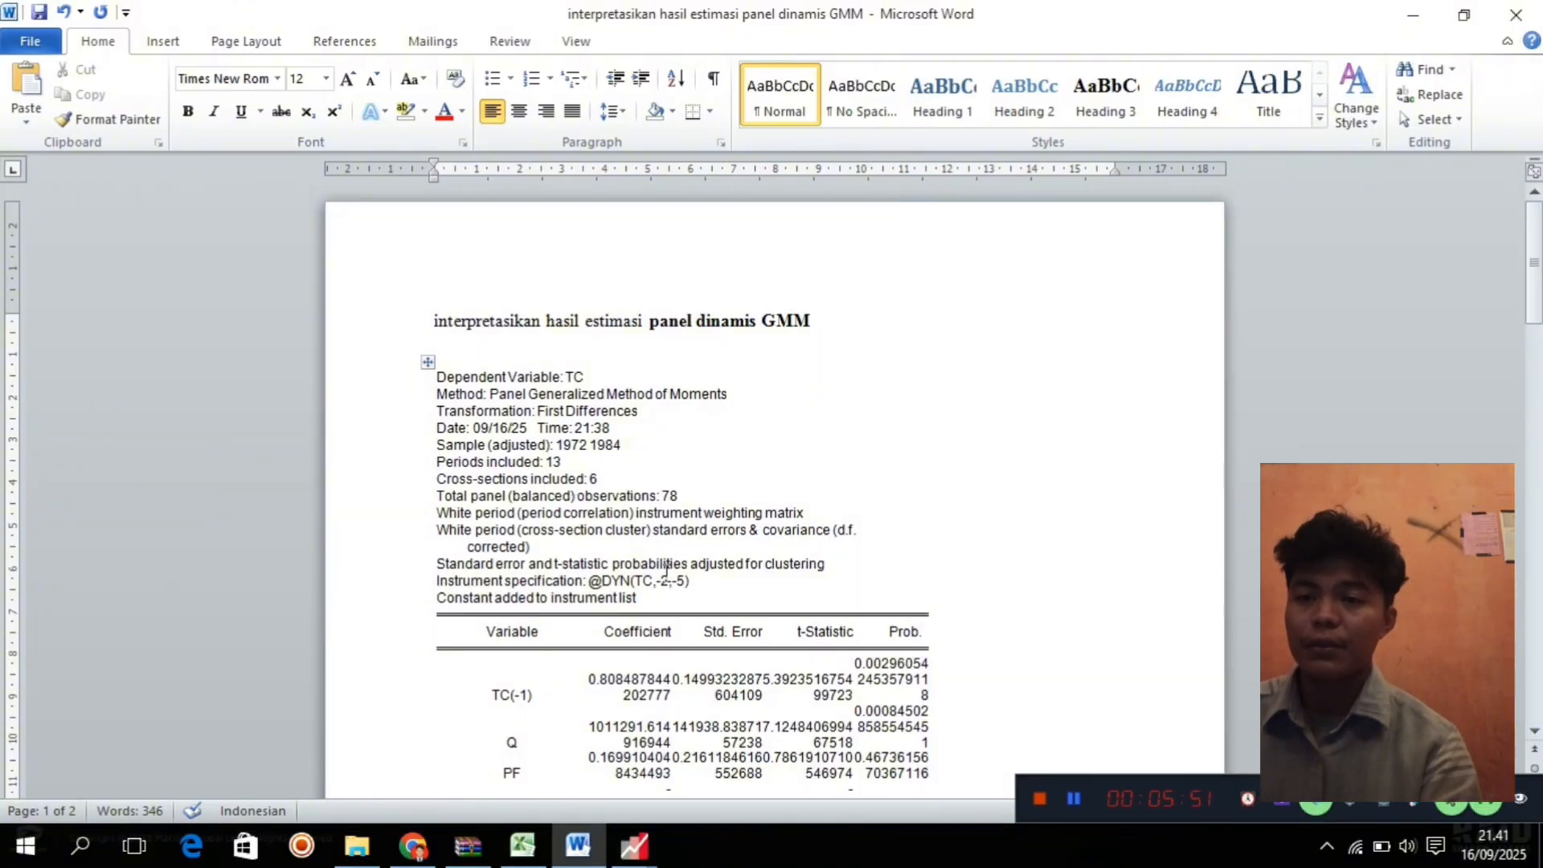
pyautogui.scroll(-6, 666, 572)
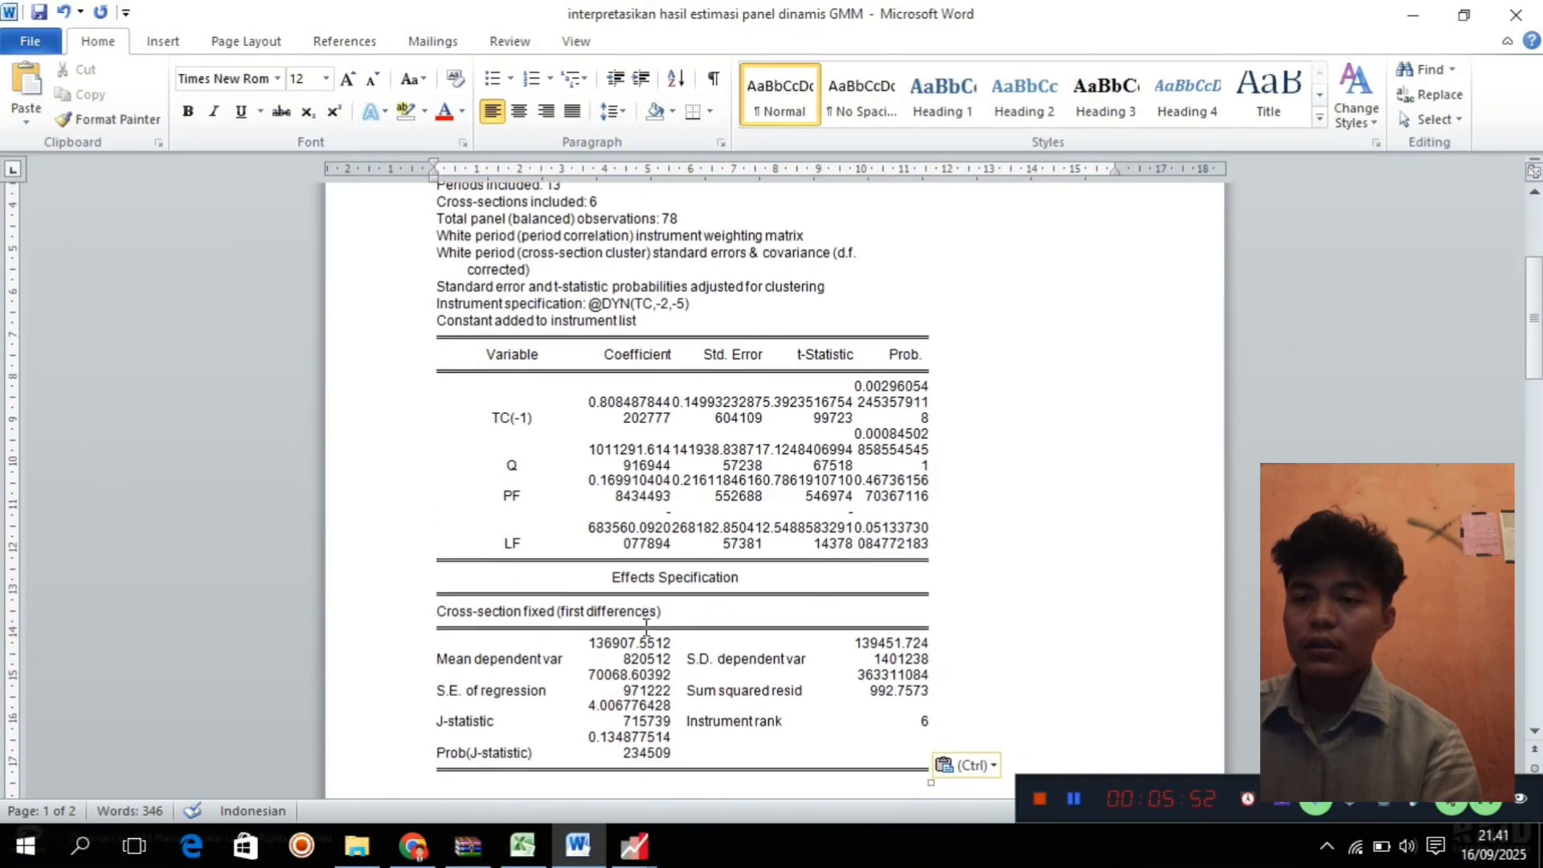
# Read the "Hasil Utama" table, comparing coefficient, probability and interpretation for TC(-1), Q, PF and LF.
pyautogui.scroll(-7, 647, 627)
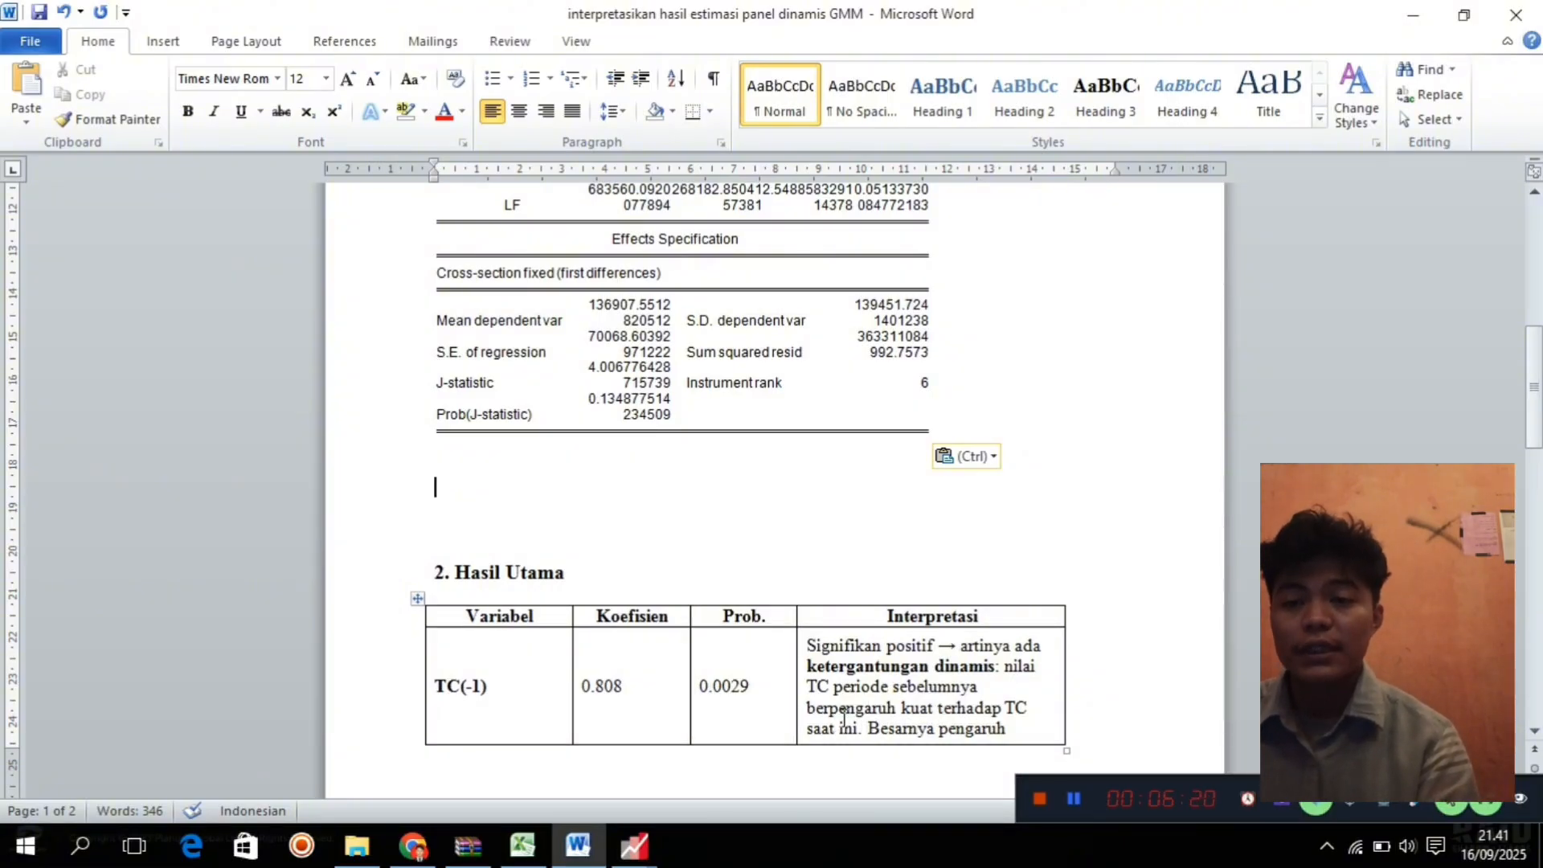
pyautogui.scroll(-6, 835, 720)
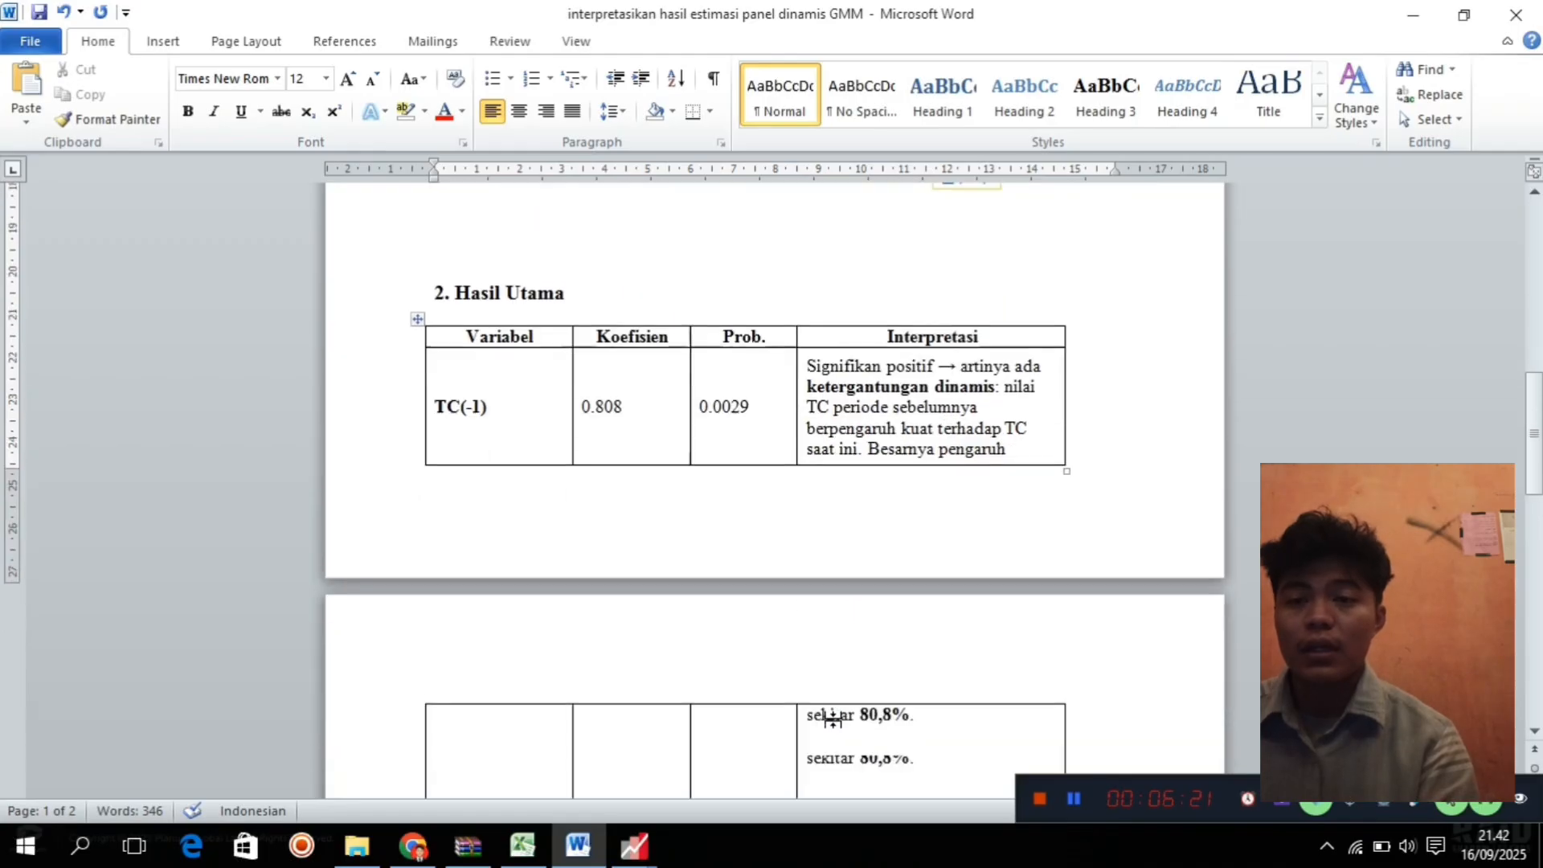
pyautogui.scroll(-2, 835, 720)
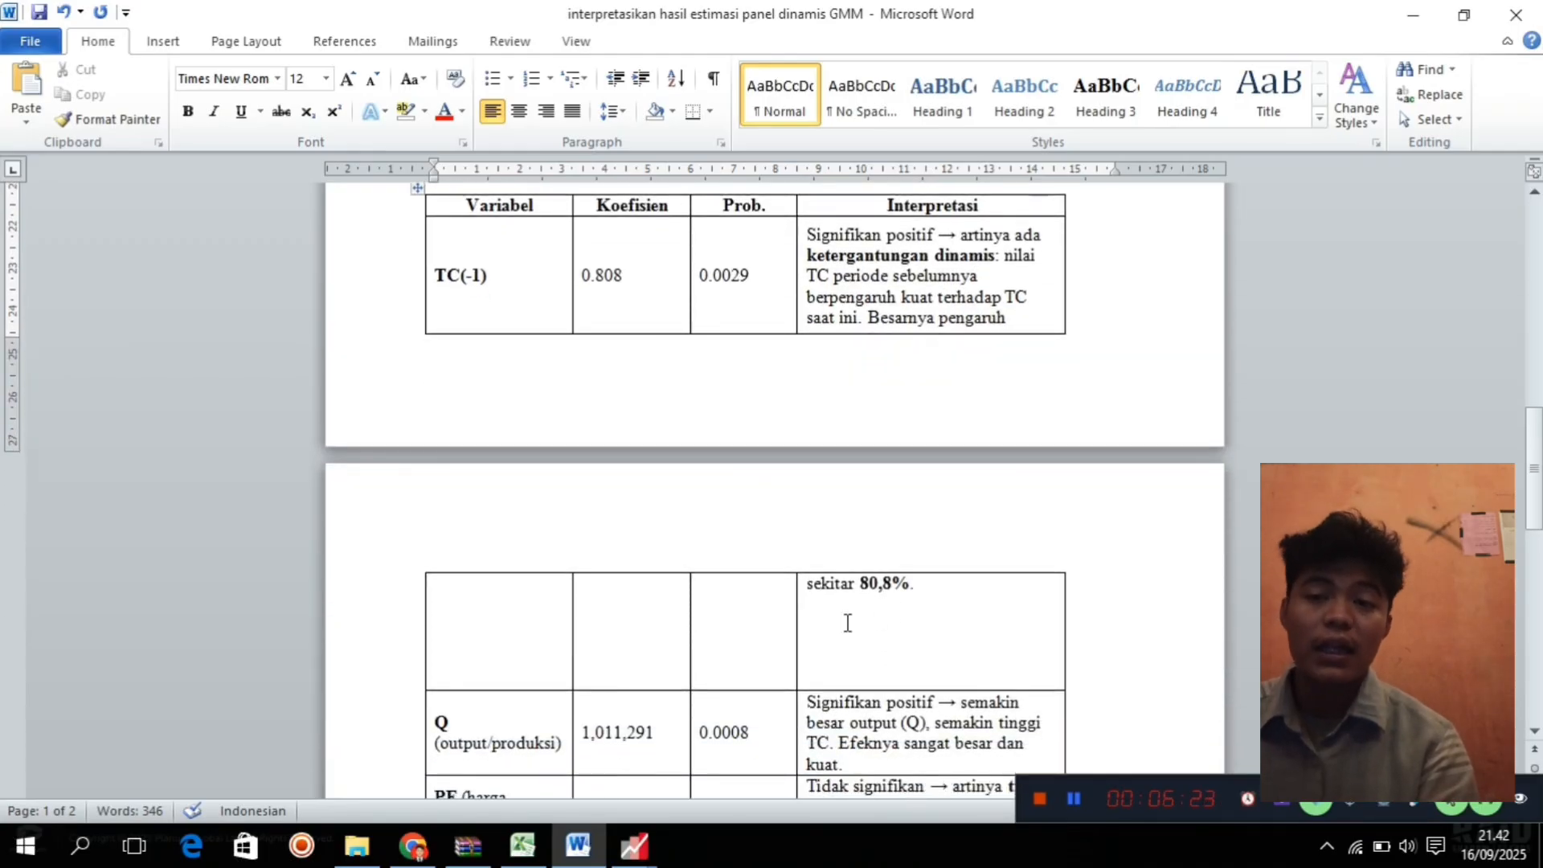
pyautogui.scroll(-2, 786, 663)
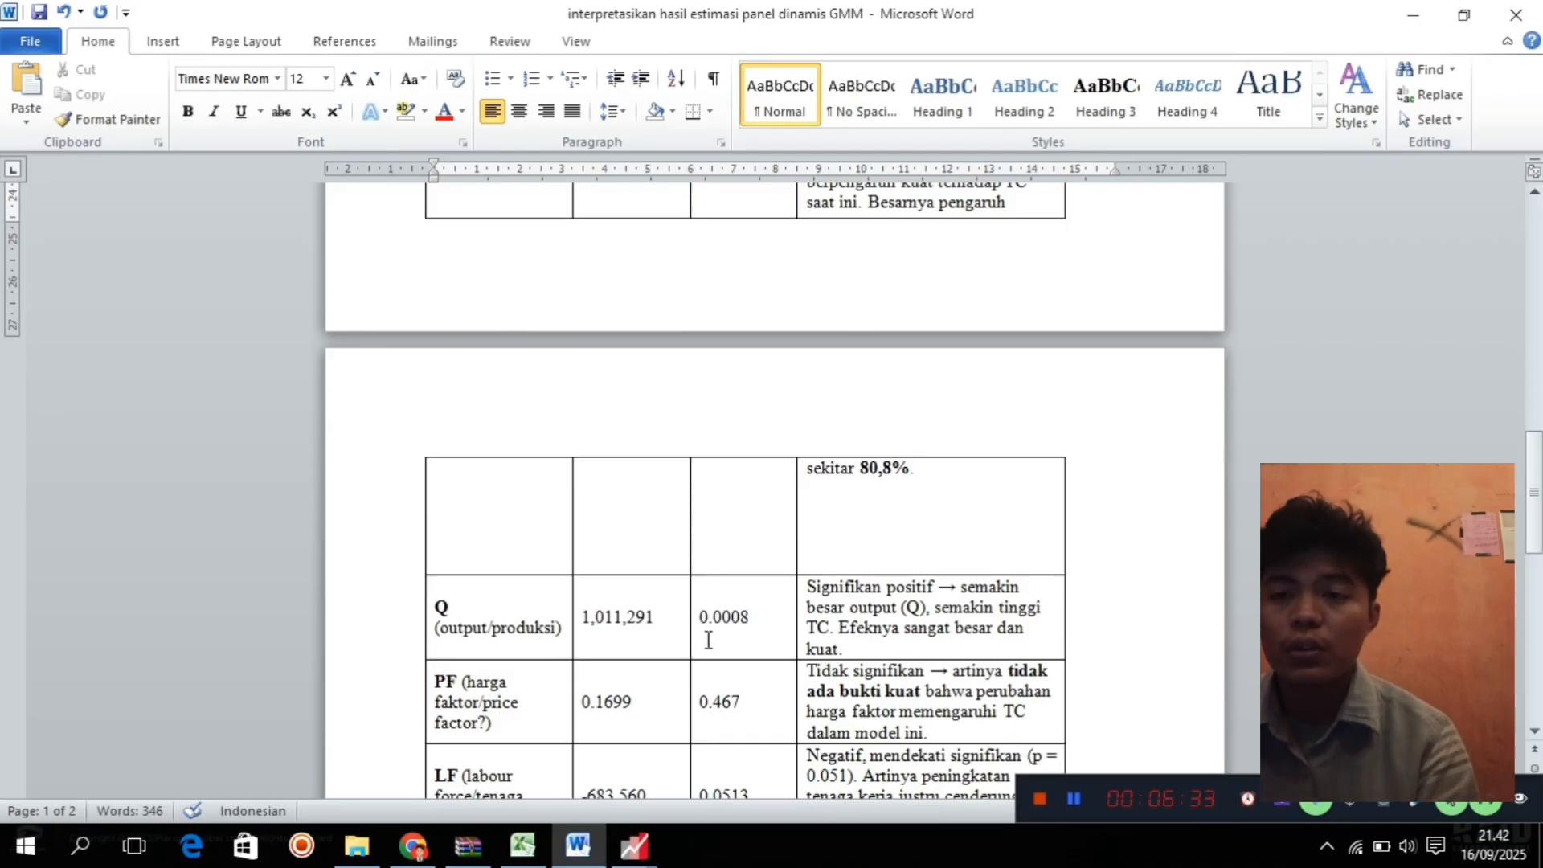
pyautogui.scroll(3, 714, 623)
pyautogui.scroll(-3, 714, 623)
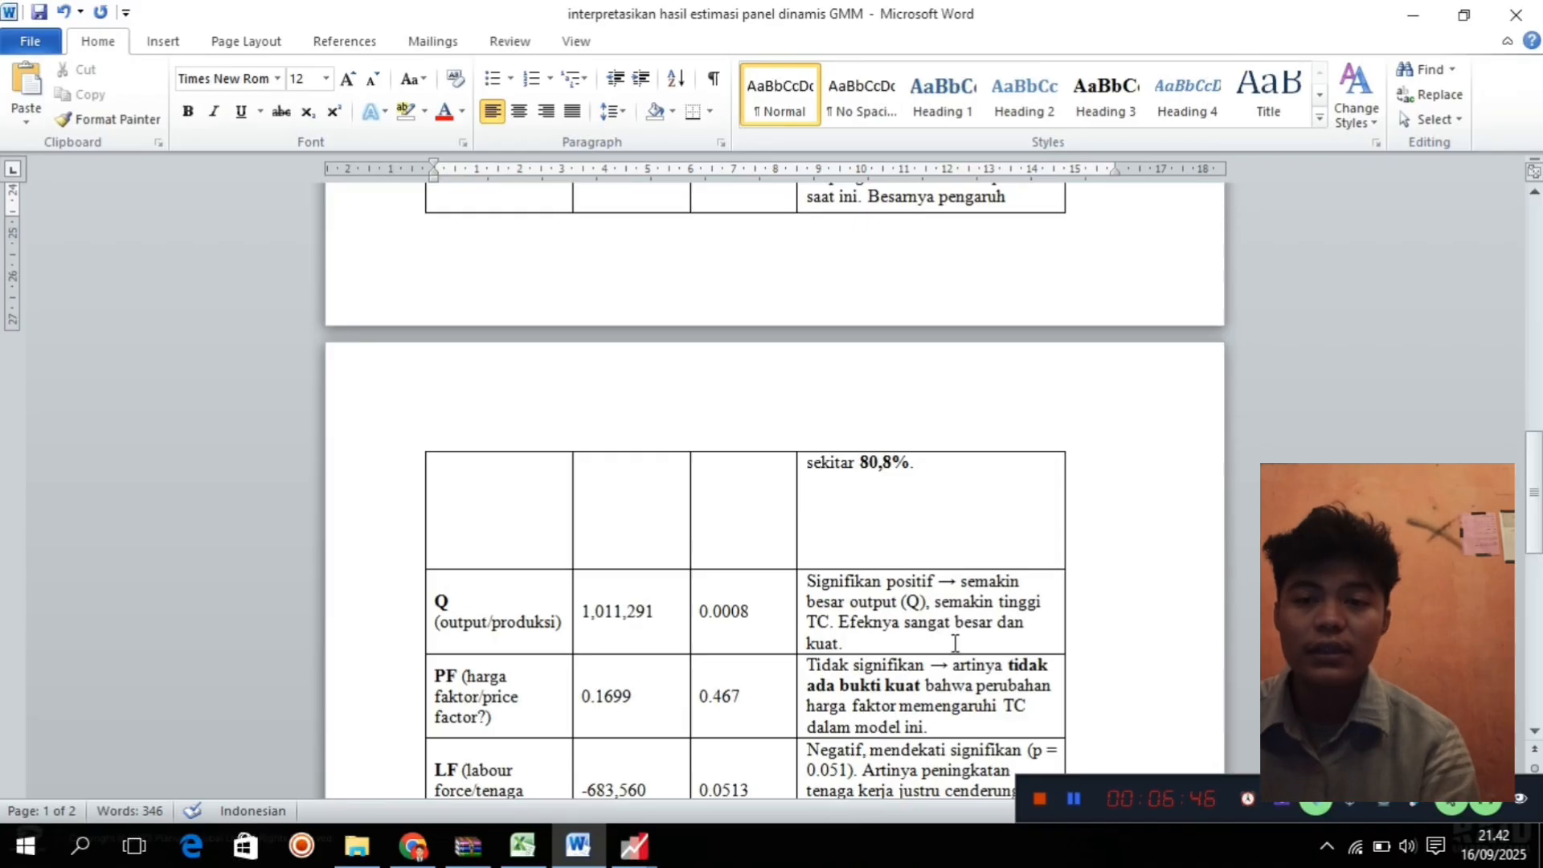
pyautogui.scroll(-2, 866, 652)
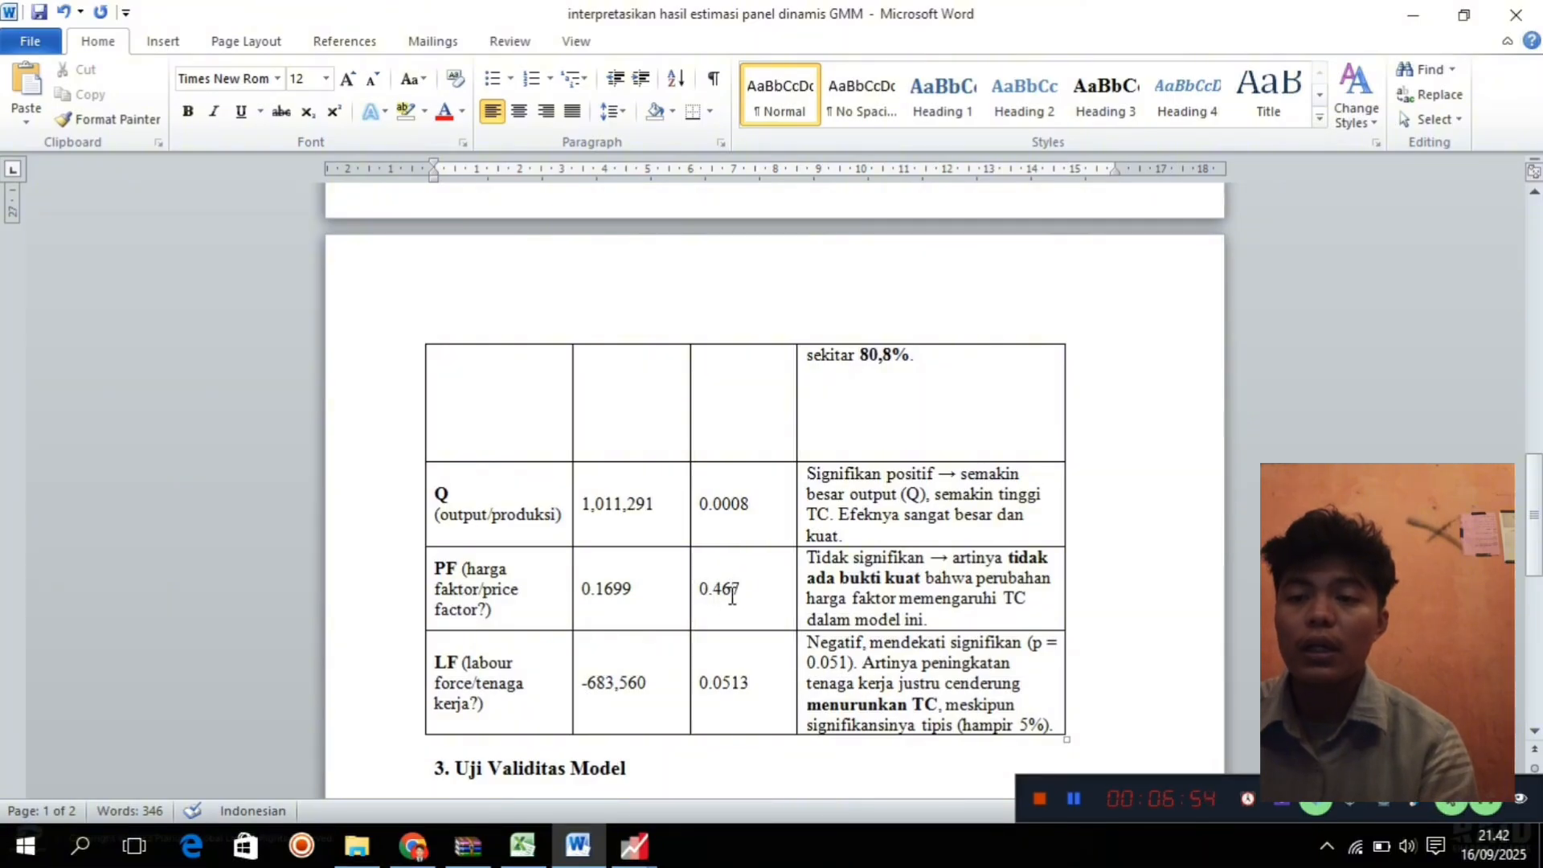
pyautogui.scroll(3, 523, 562)
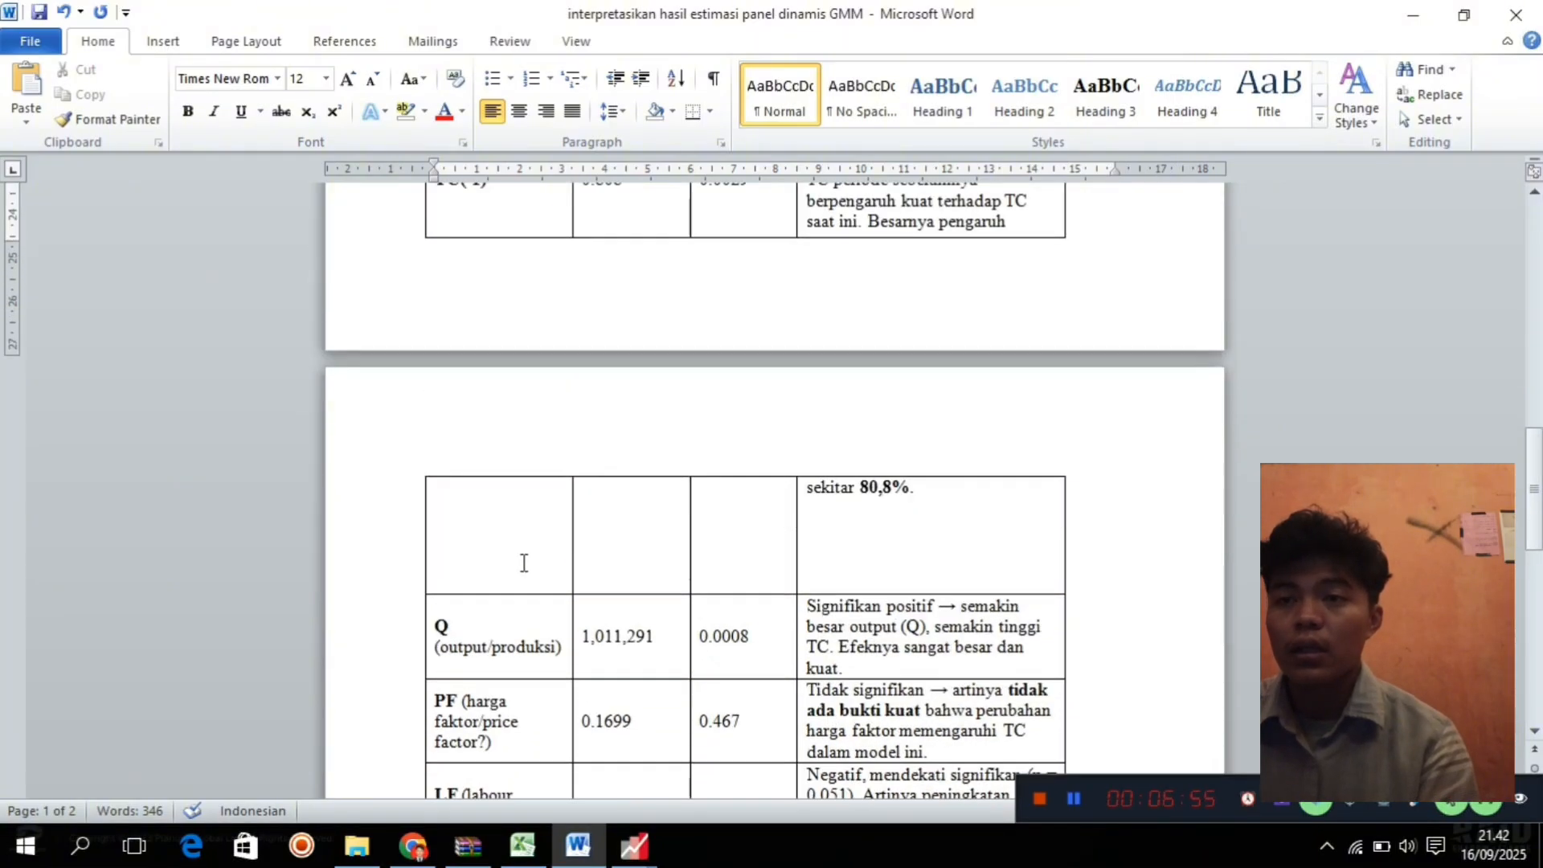
pyautogui.scroll(3, 523, 562)
pyautogui.scroll(-6, 524, 561)
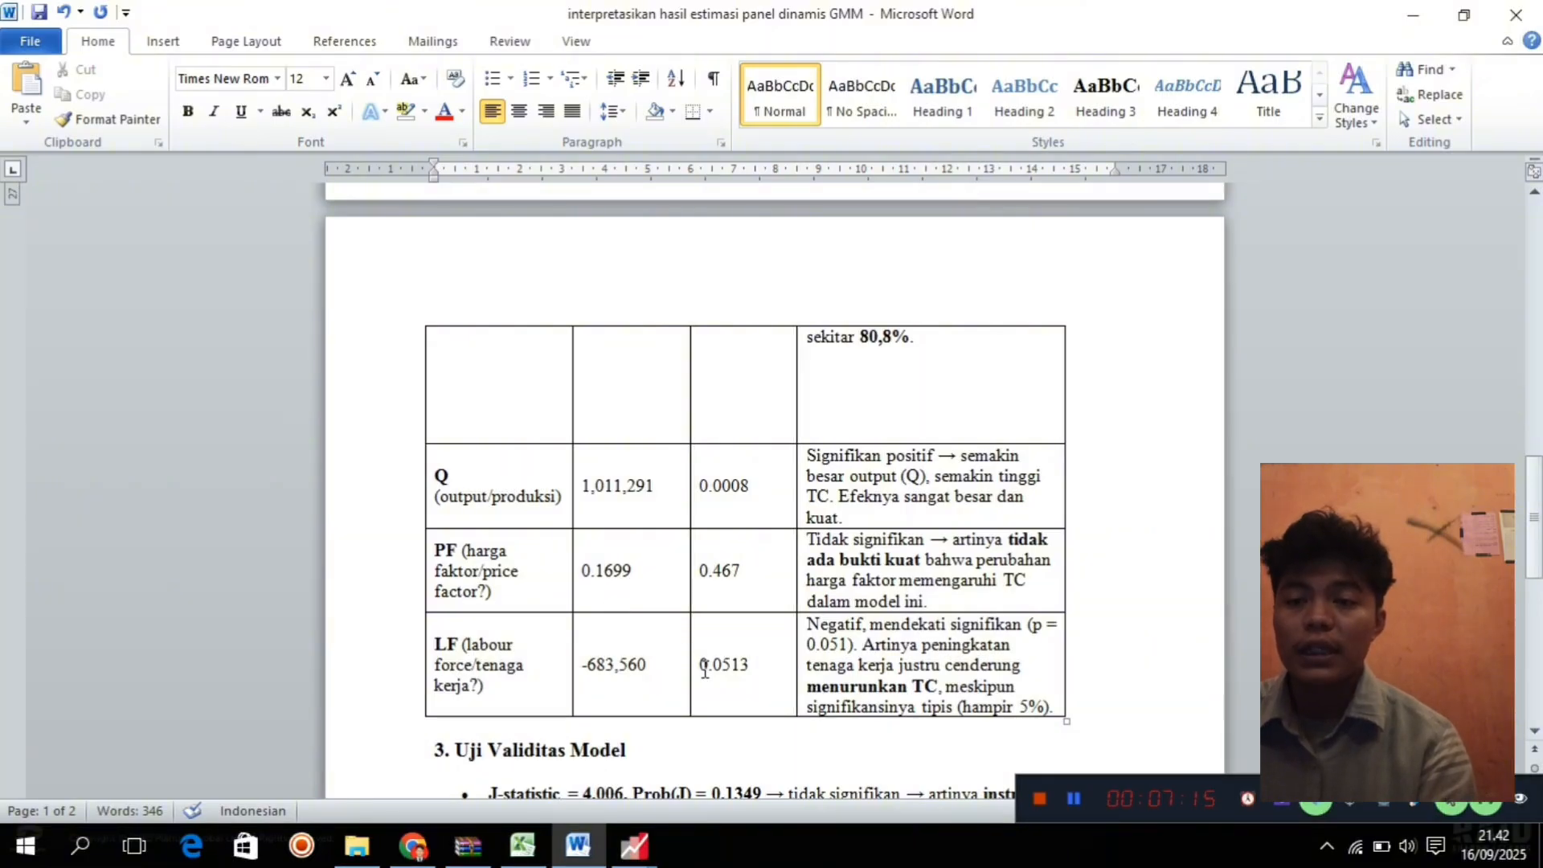
pyautogui.scroll(4, 712, 667)
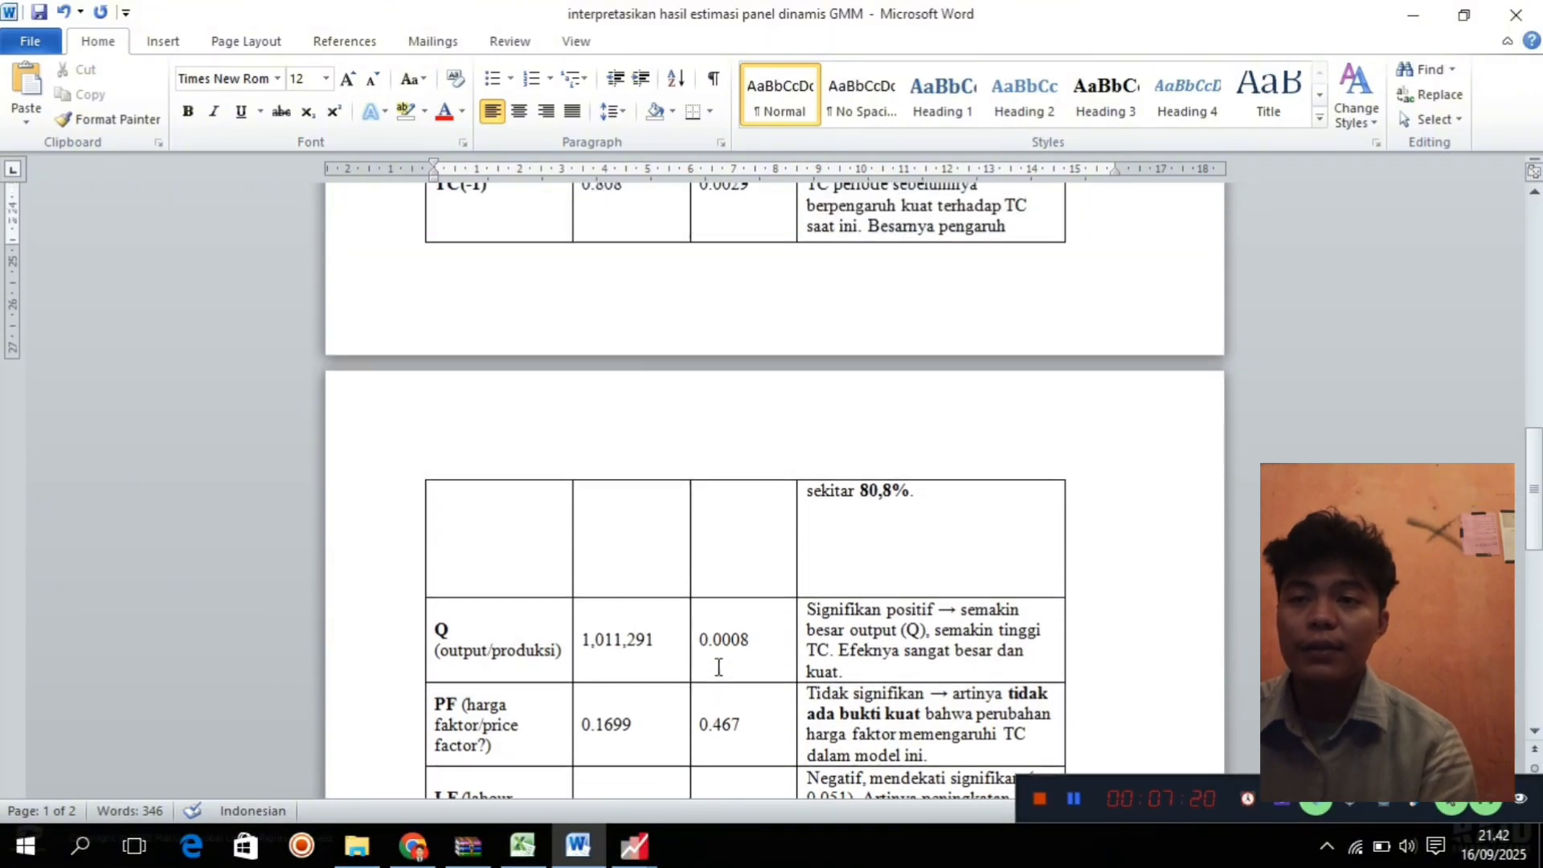
pyautogui.scroll(-4, 716, 665)
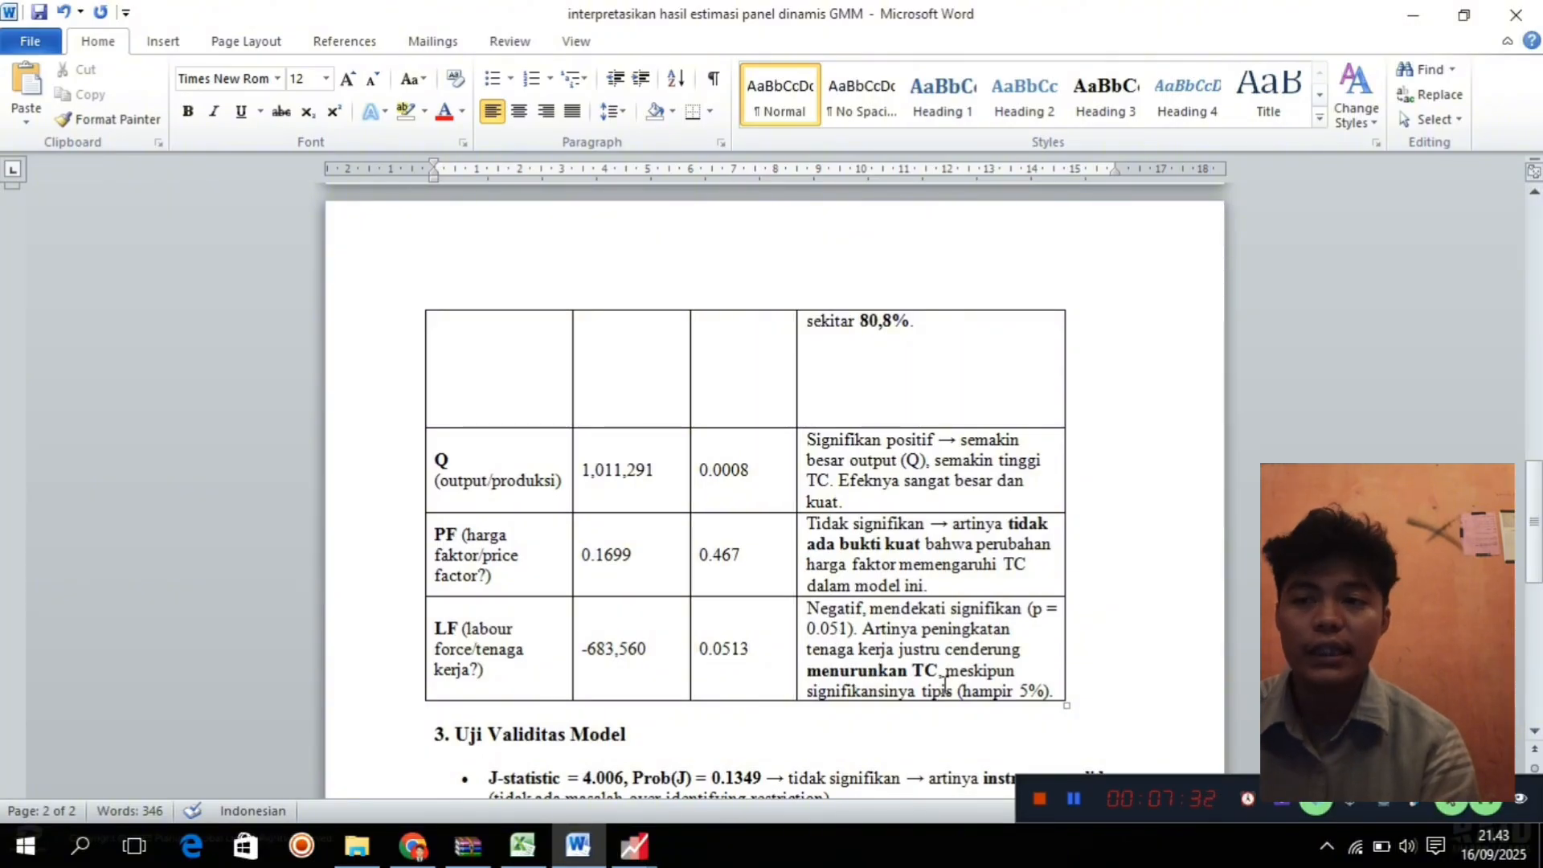
# Read the "Uji Validitas Model" and "Kesimpulan" sections through to the closing summary paragraph.
pyautogui.scroll(-2, 933, 667)
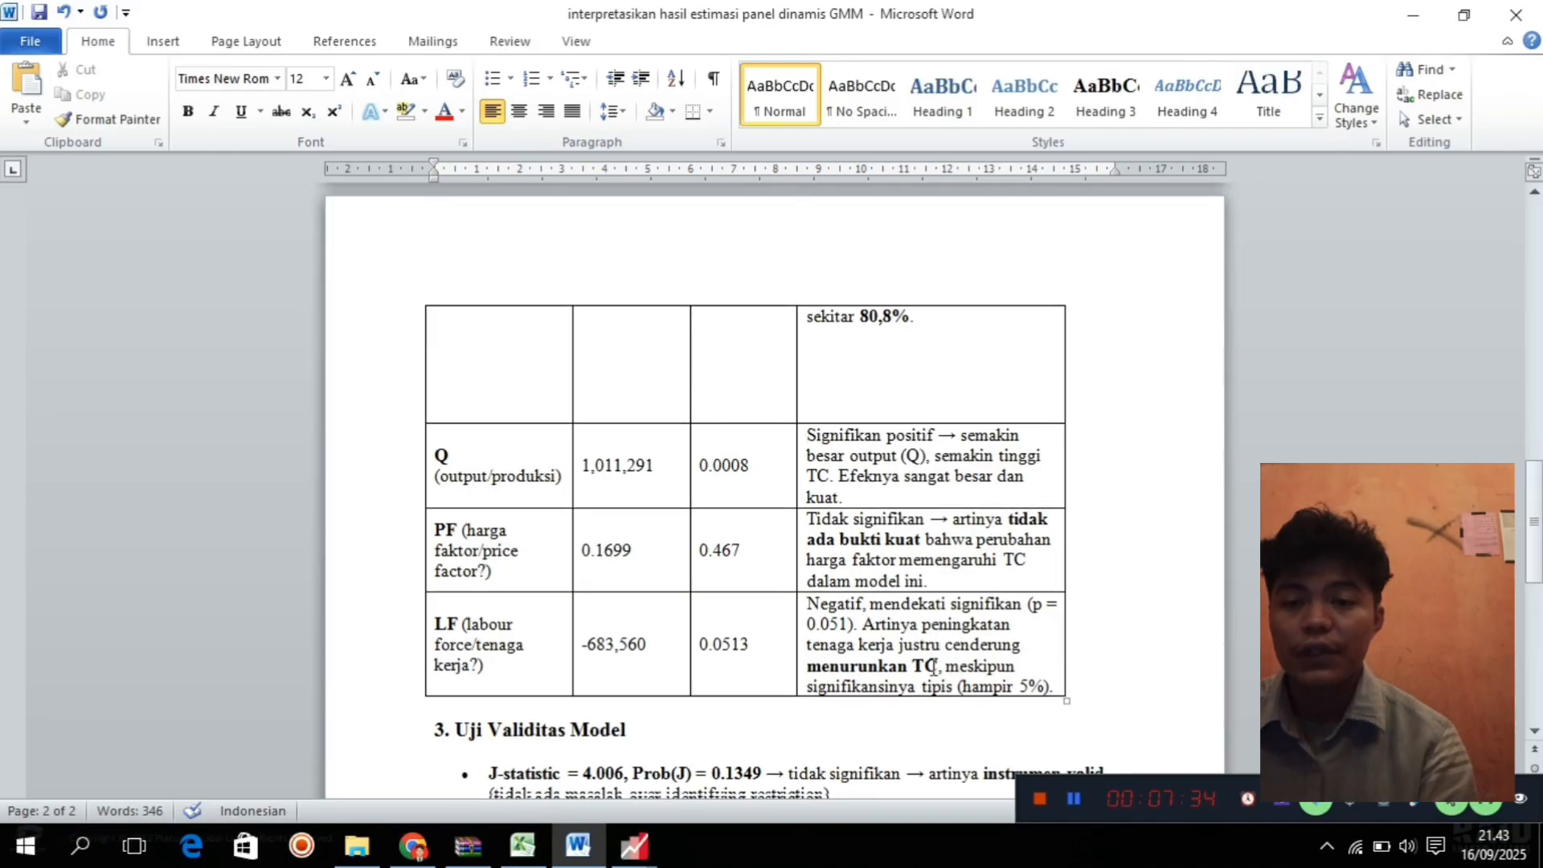
pyautogui.scroll(-4, 933, 668)
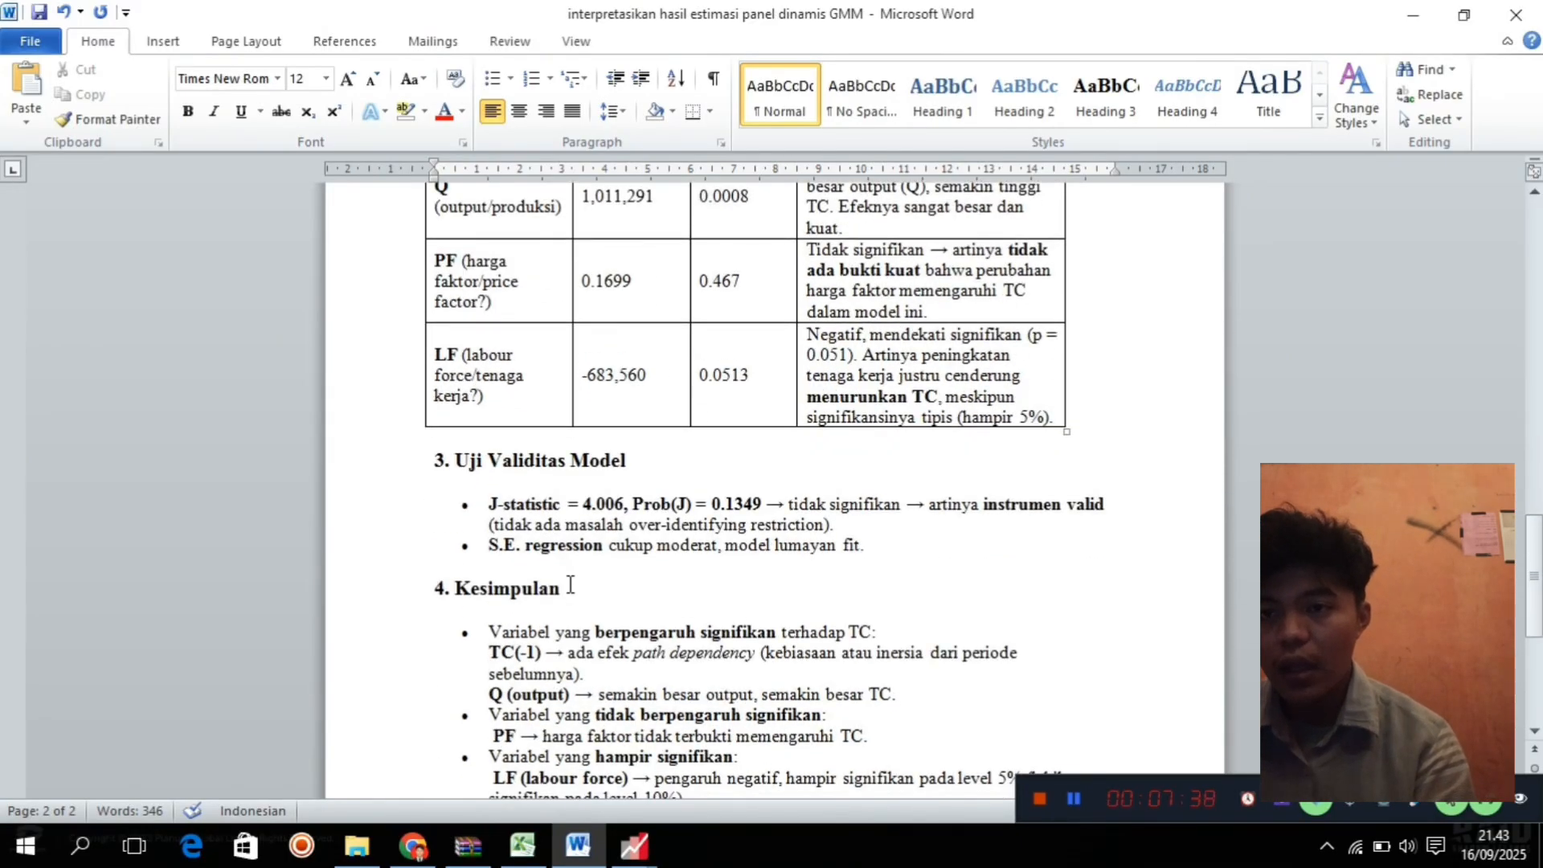
pyautogui.scroll(-2, 571, 585)
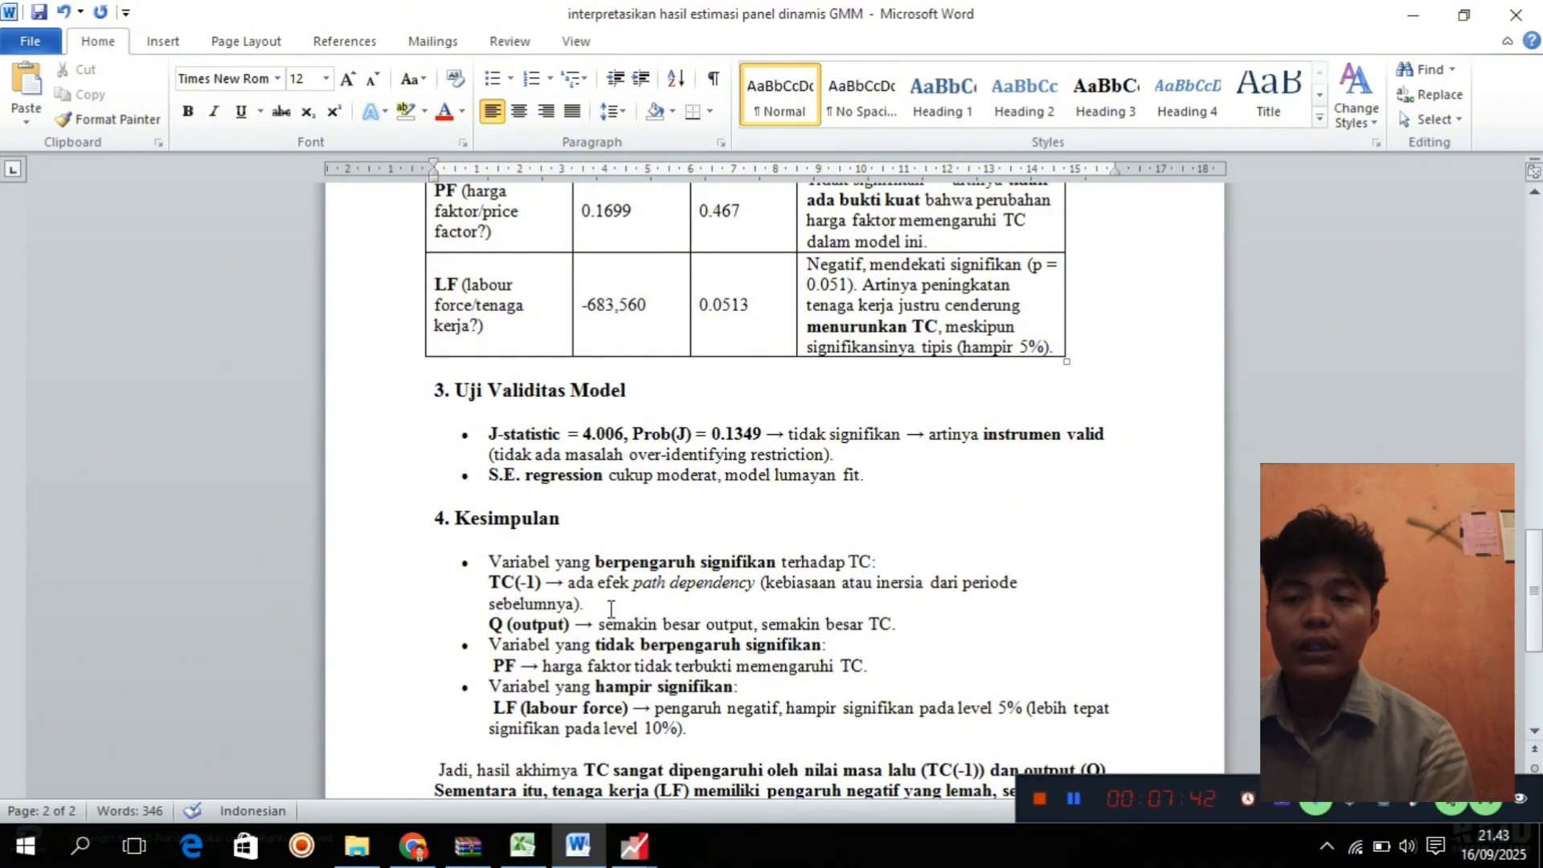
pyautogui.scroll(-2, 609, 607)
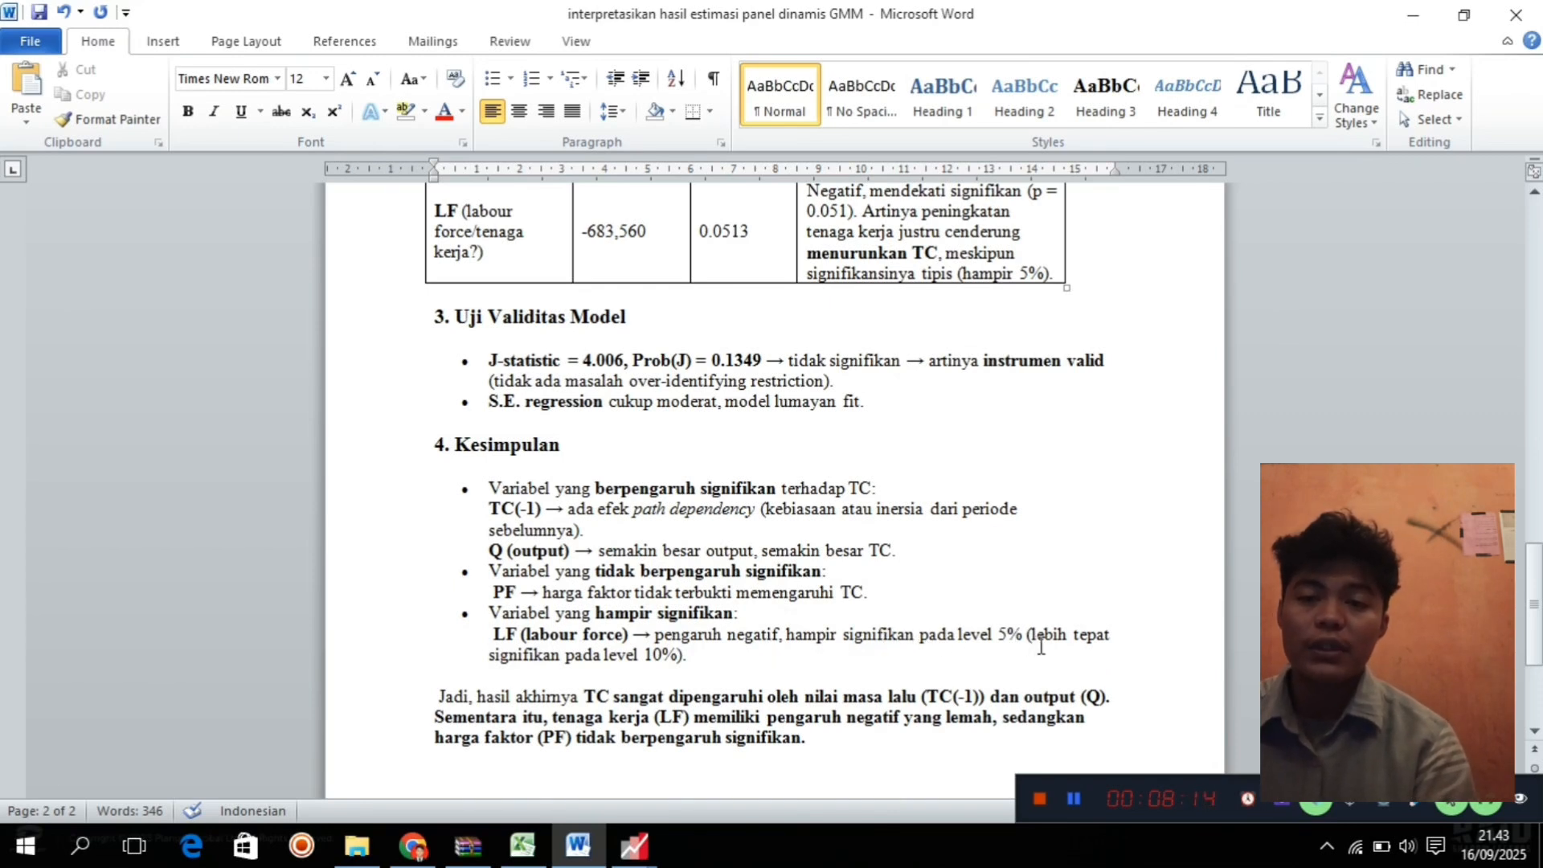
pyautogui.moveTo(611, 674); pyautogui.dragTo(626, 672)
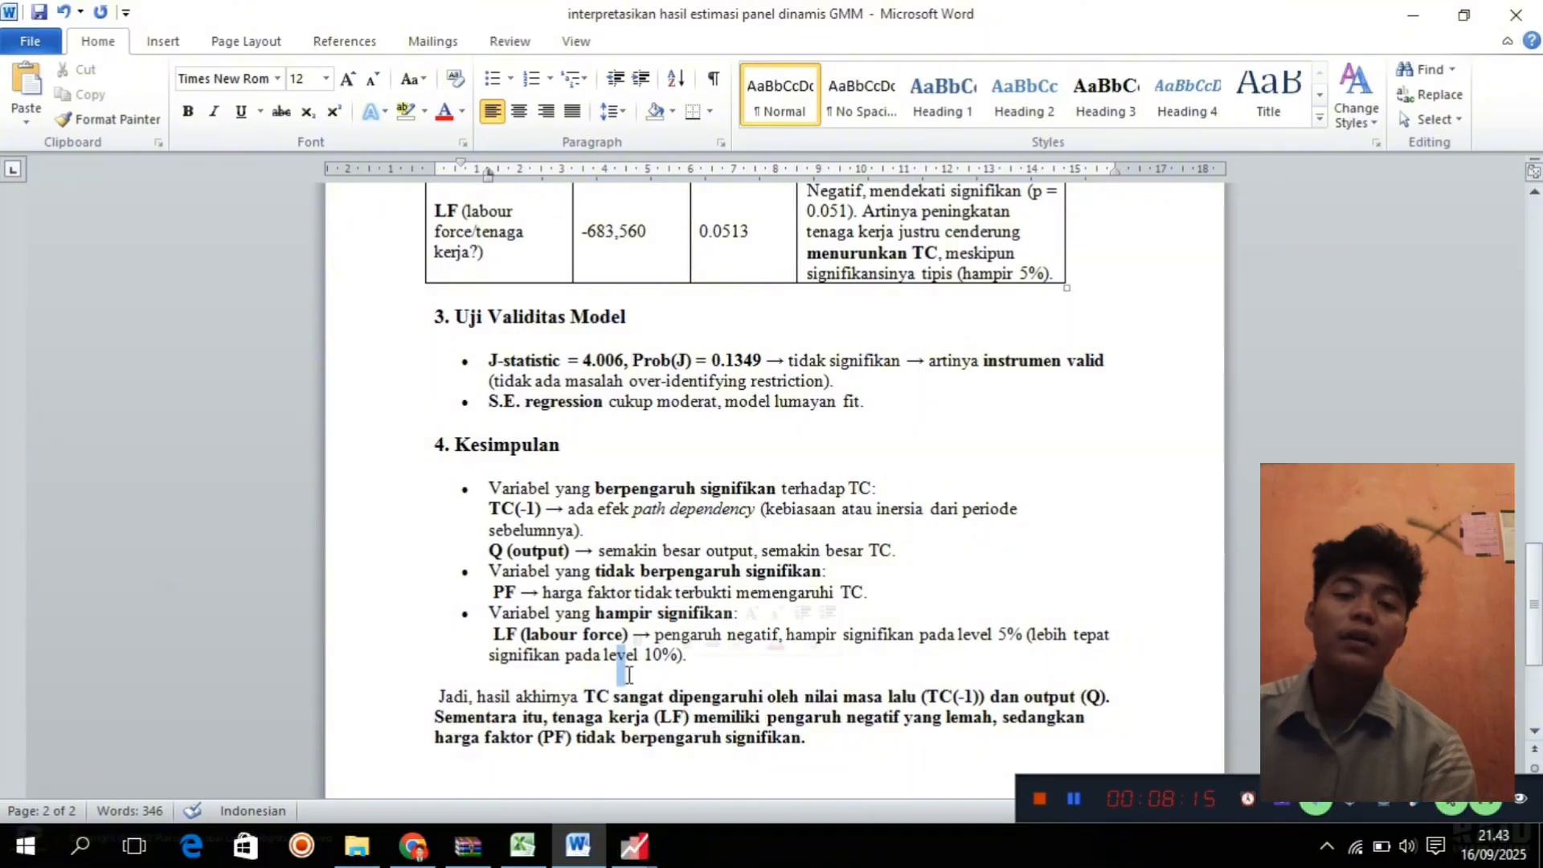
pyautogui.click(487, 717)
pyautogui.scroll(-1, 499, 699)
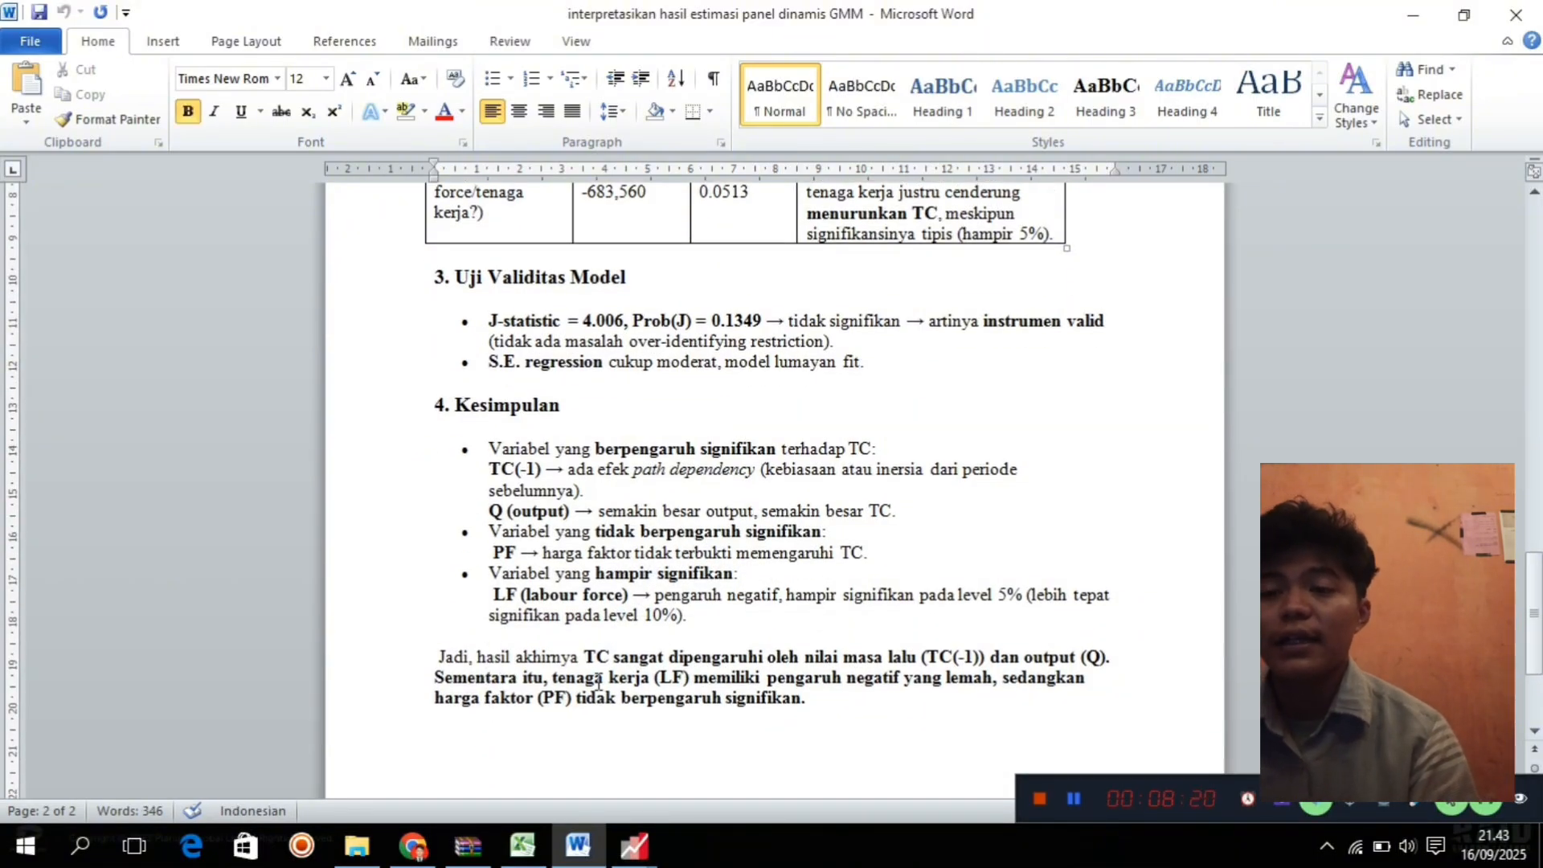